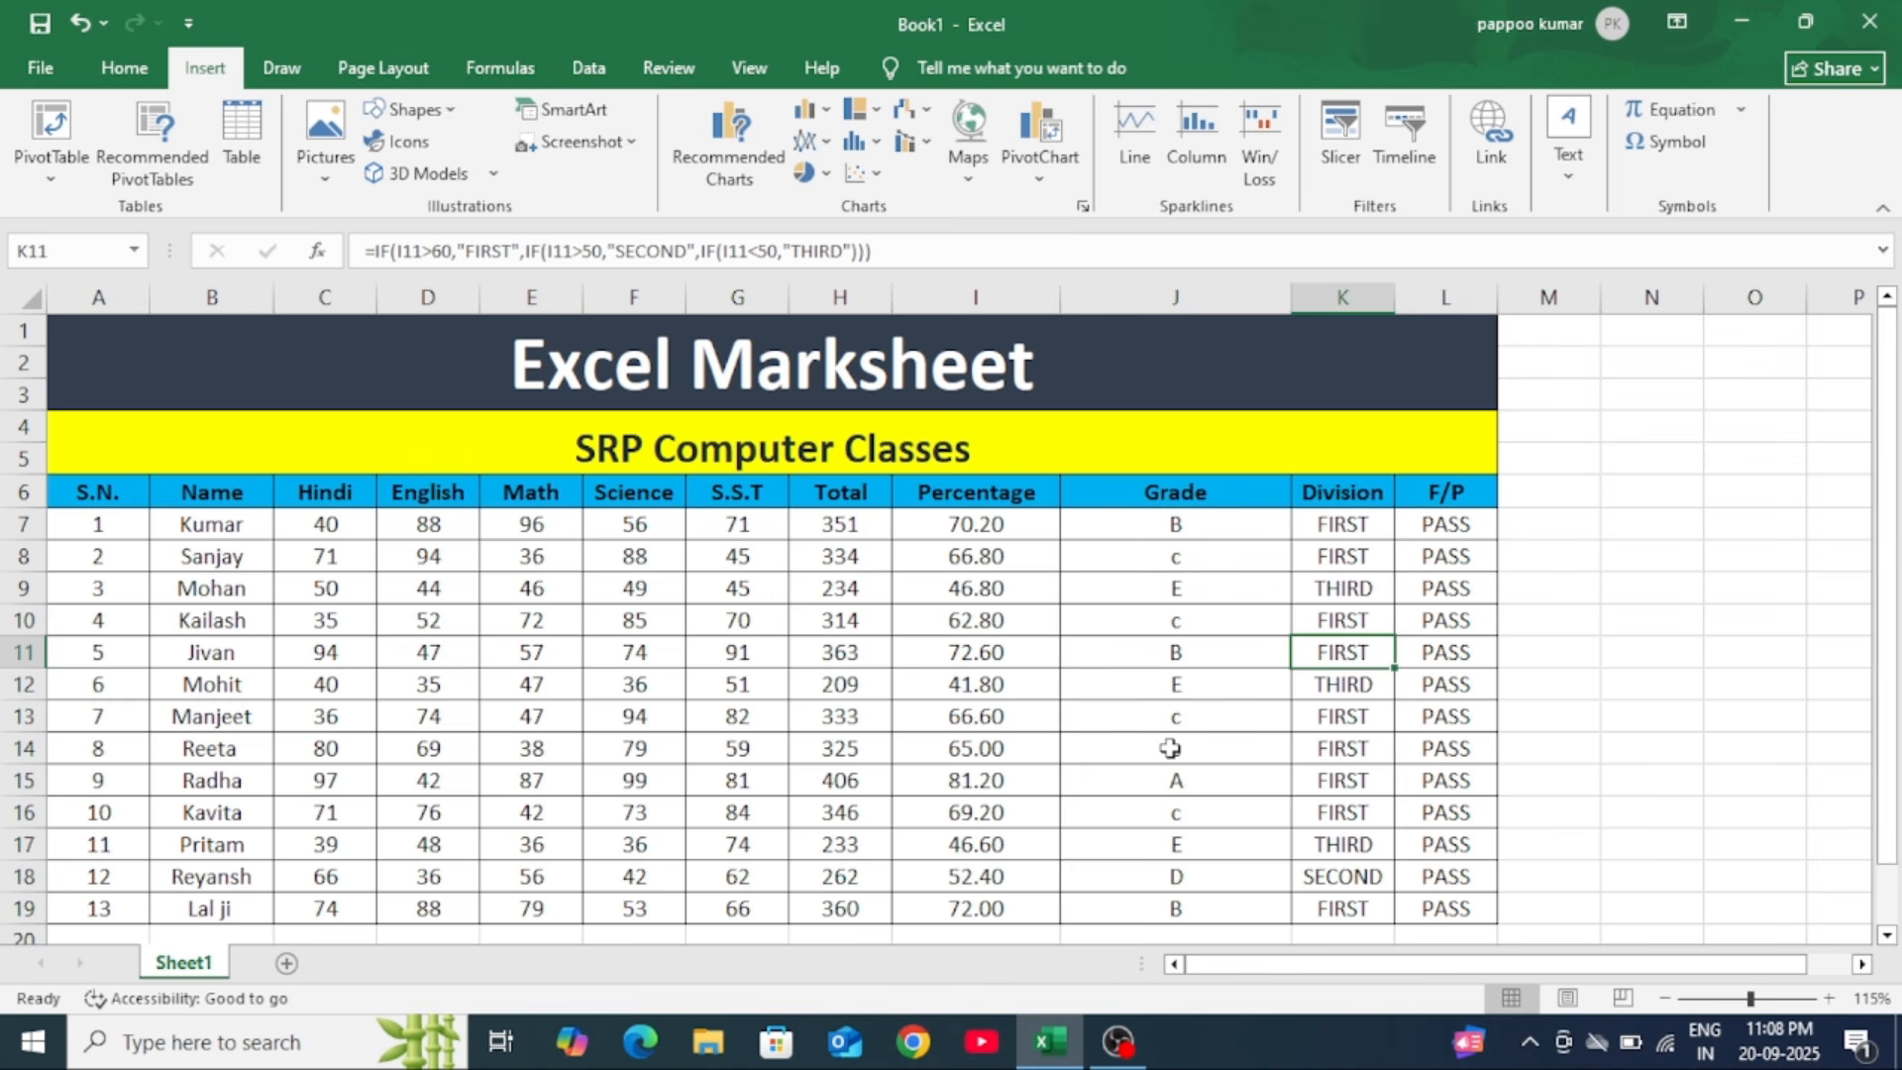
Create a new blank workbook
click(40, 67)
click(85, 194)
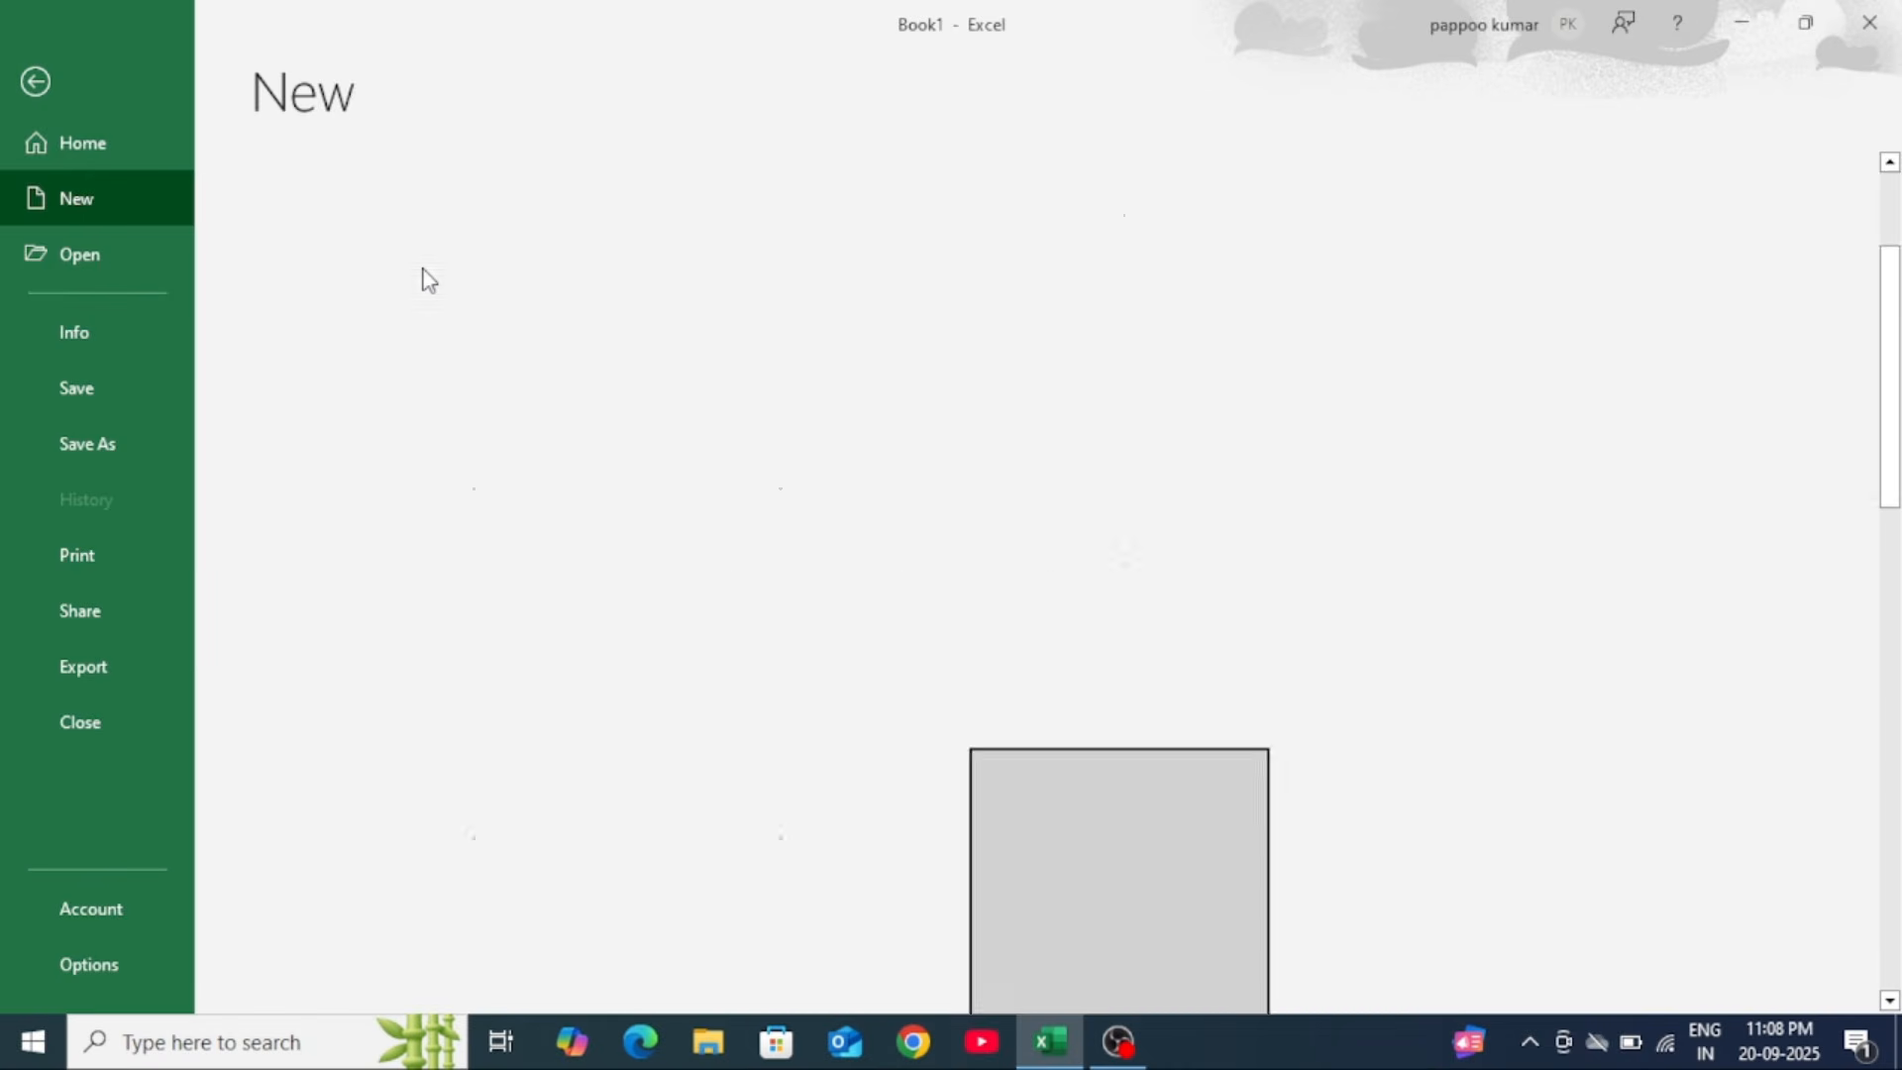
click(425, 277)
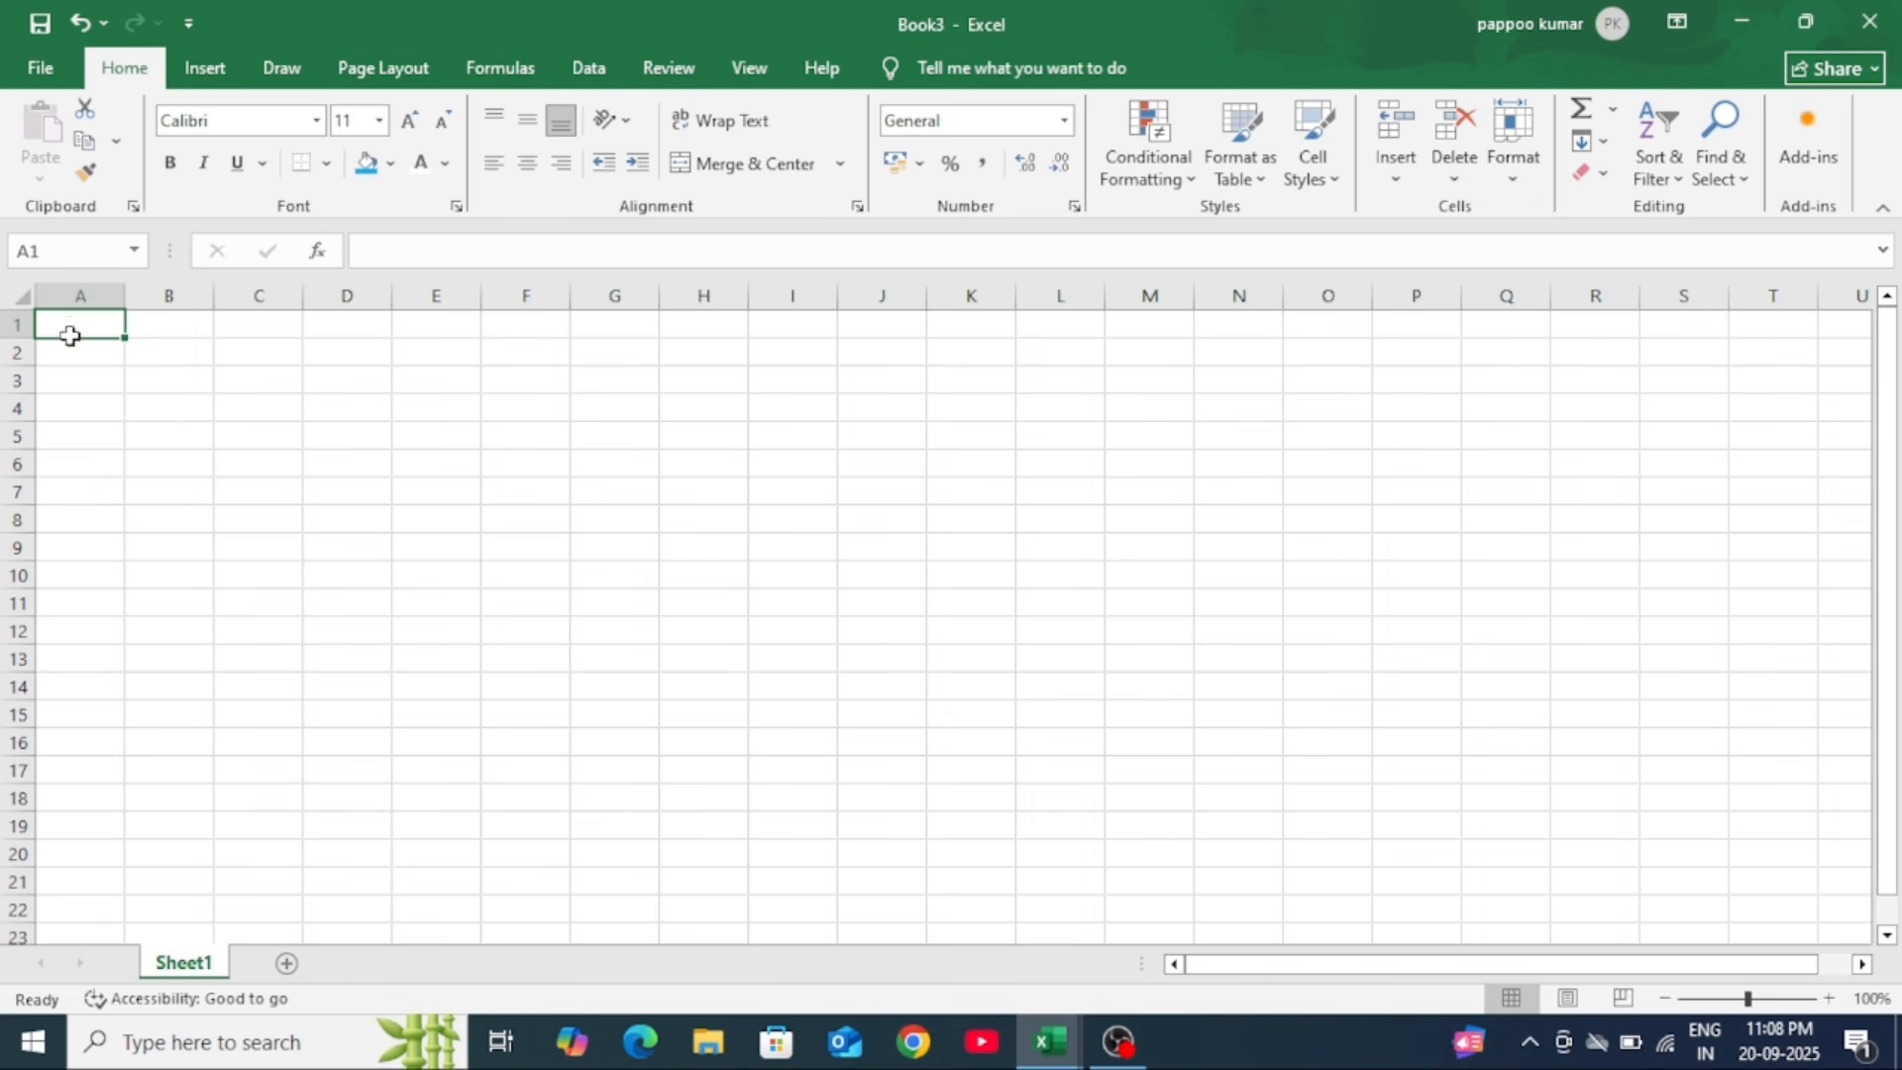
Merge and center cells A1:L3 and enter the title "Excel Marksheet" in the merged cell
drag(69, 333, 1033, 386)
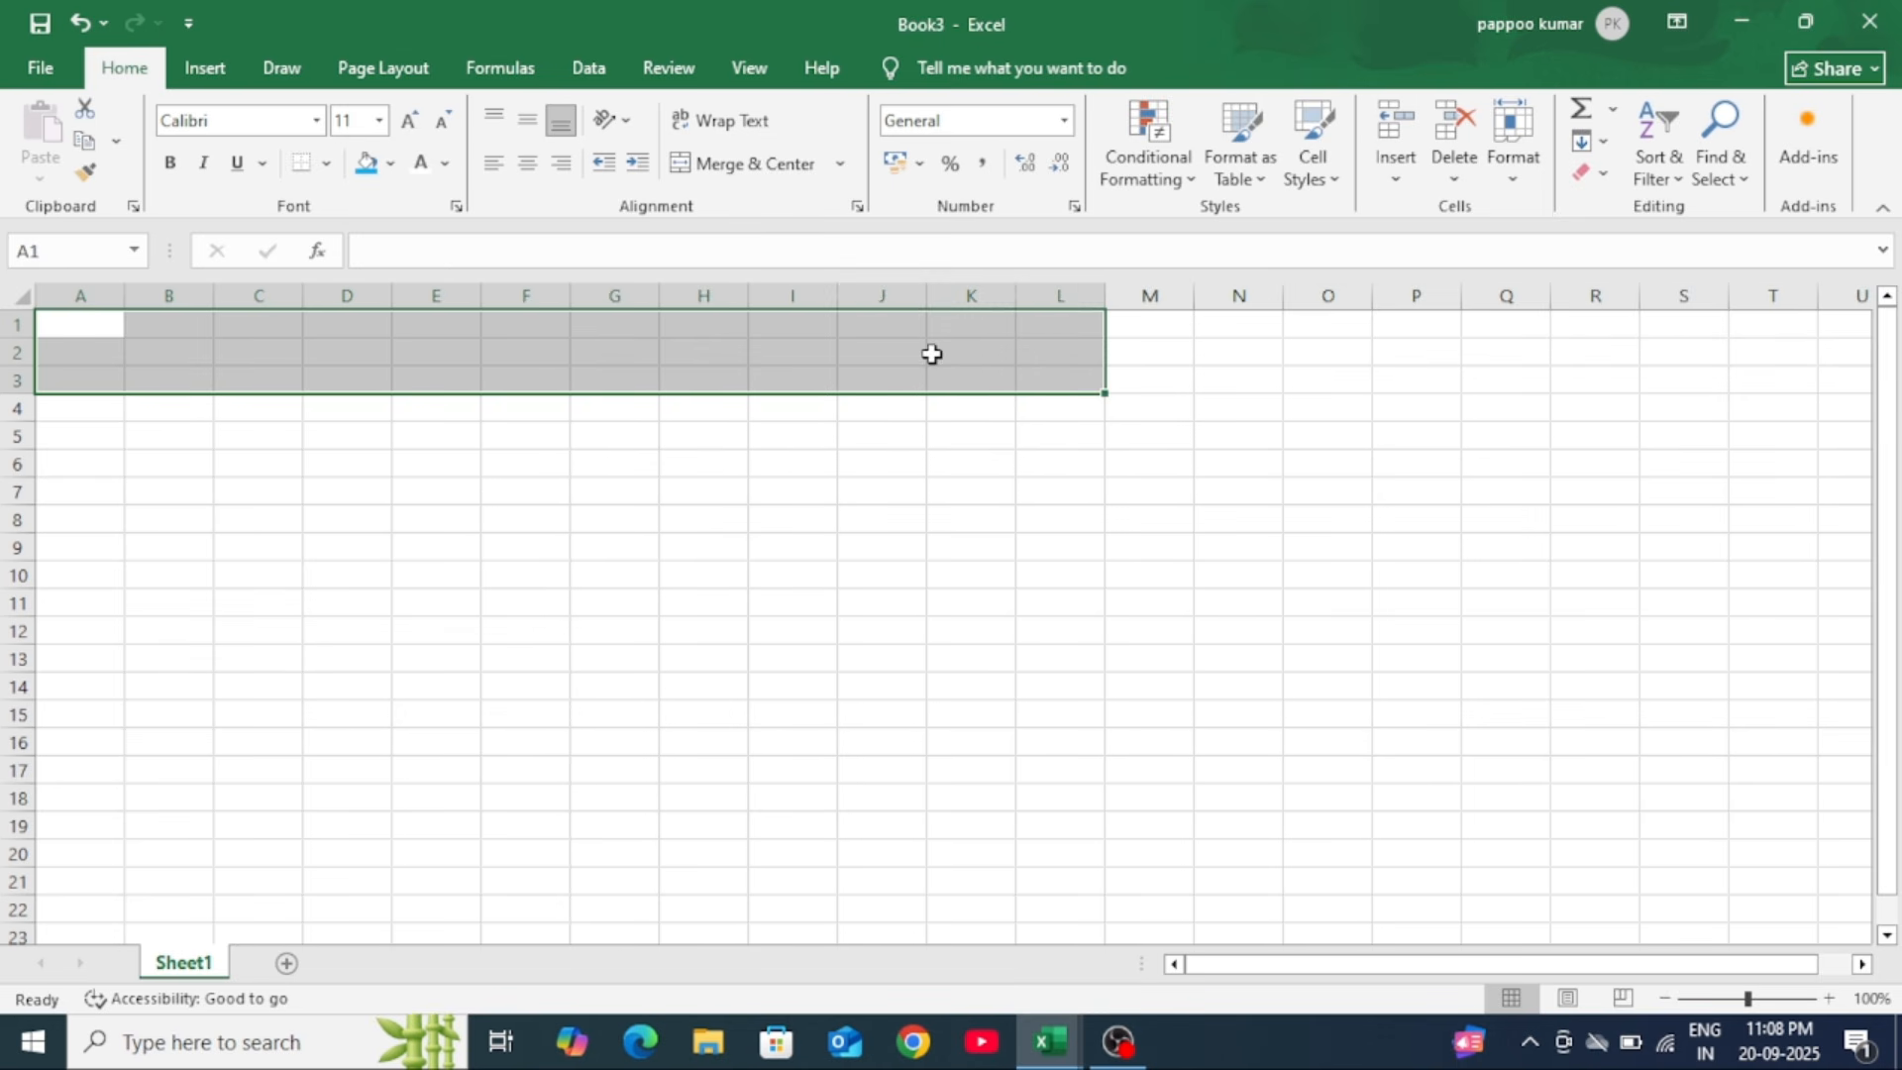
click(753, 164)
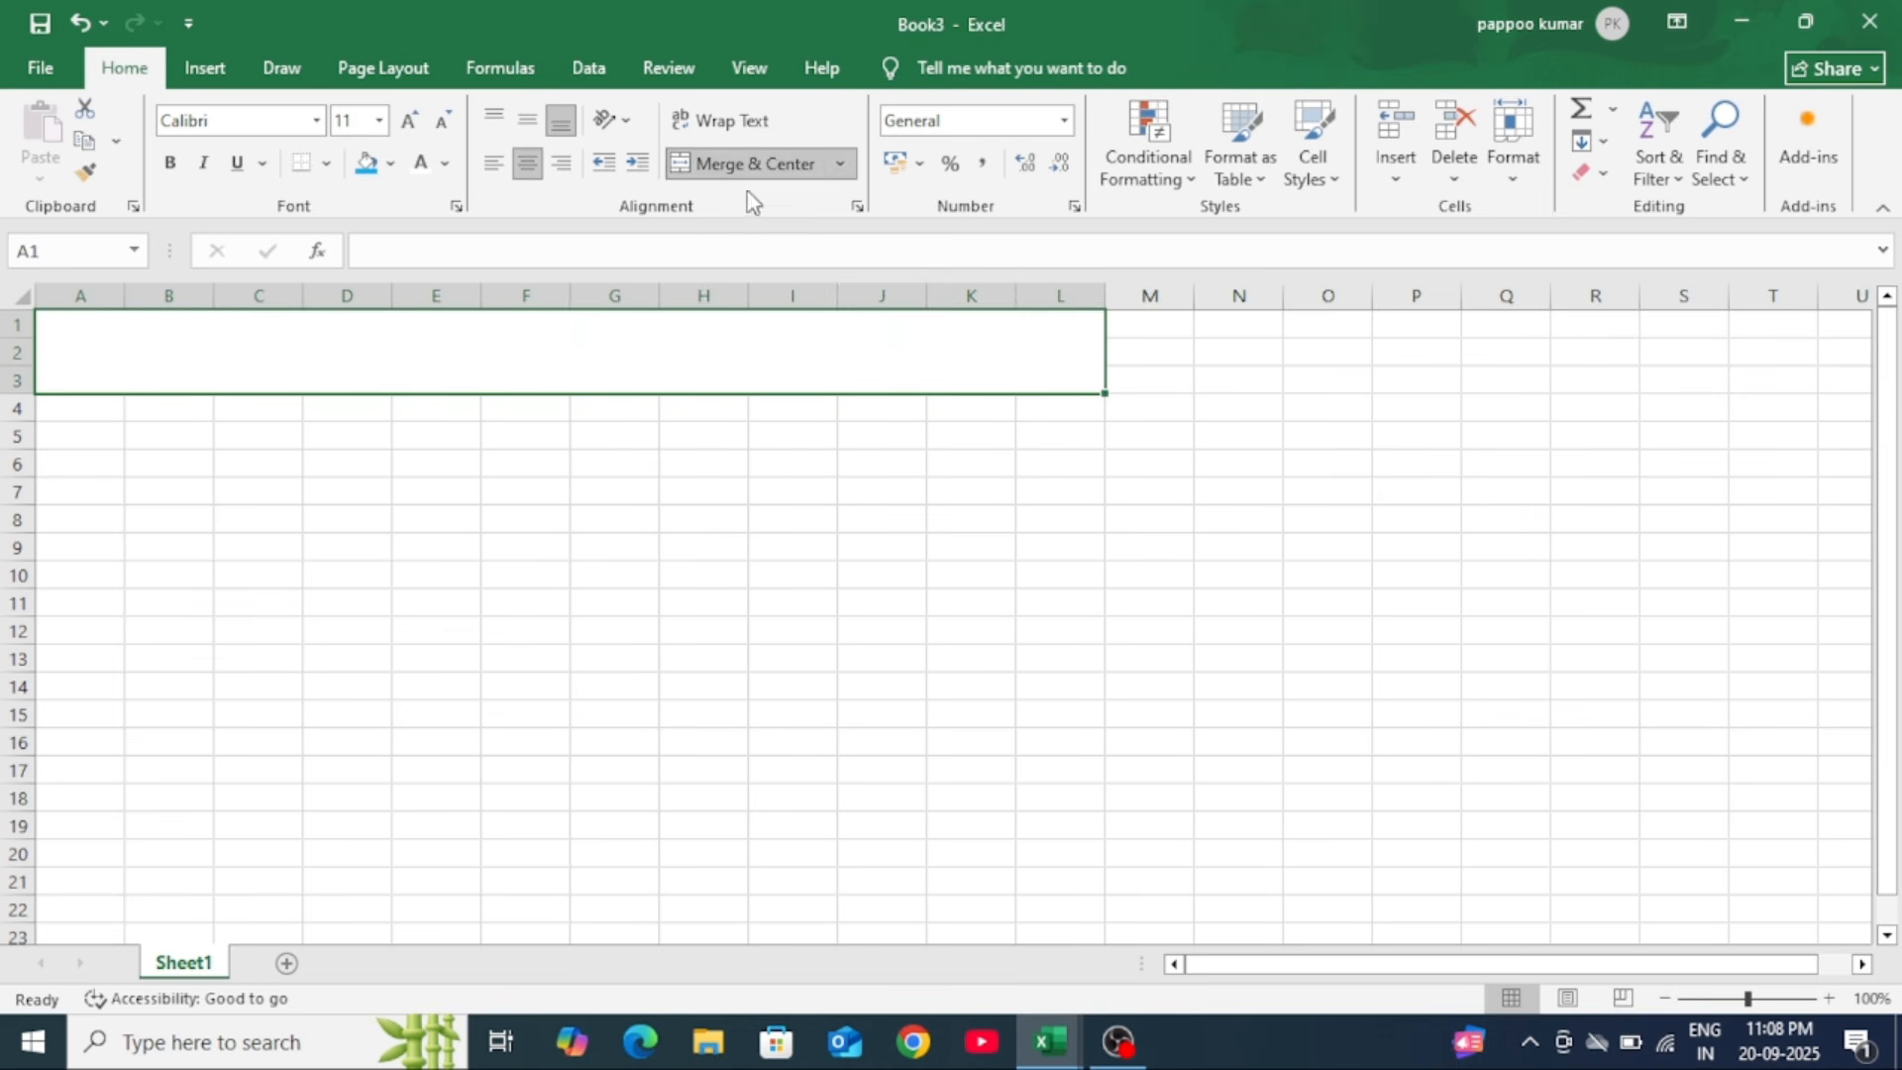
double_click(514, 360)
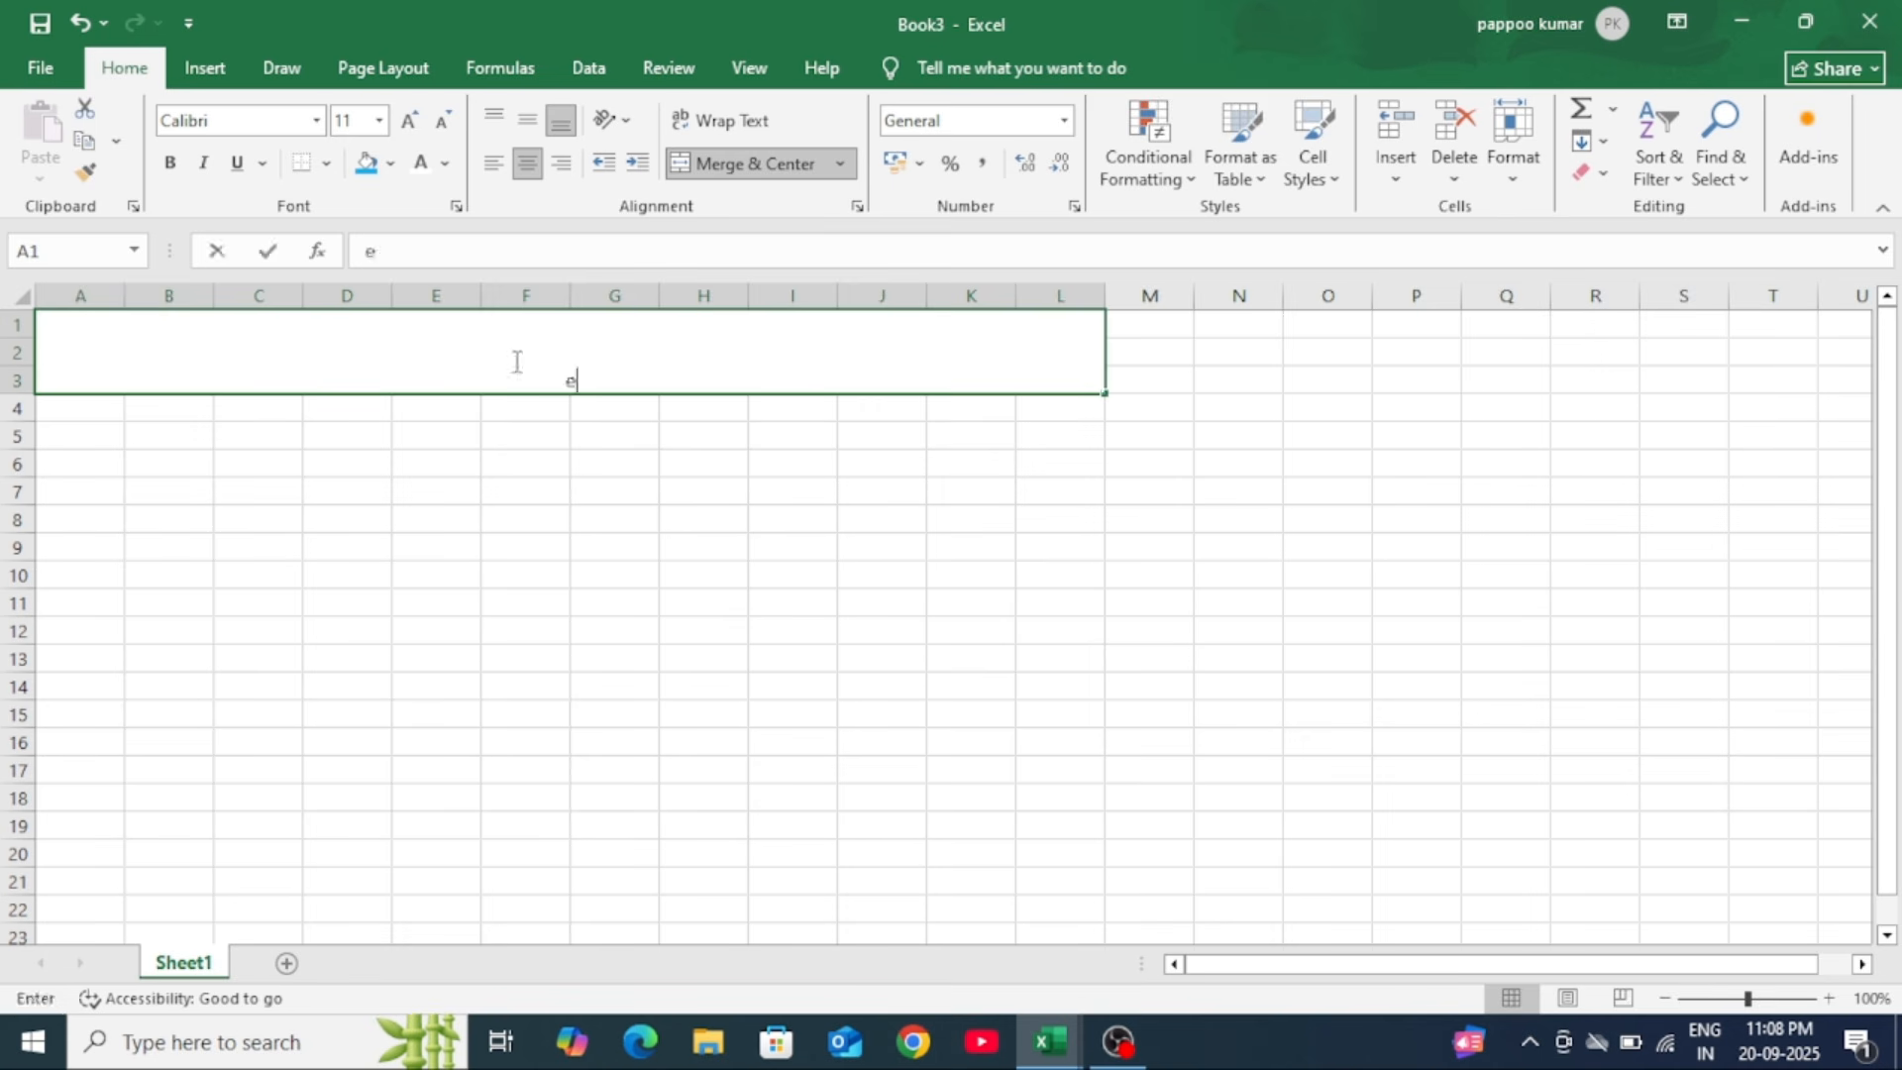
text(E)
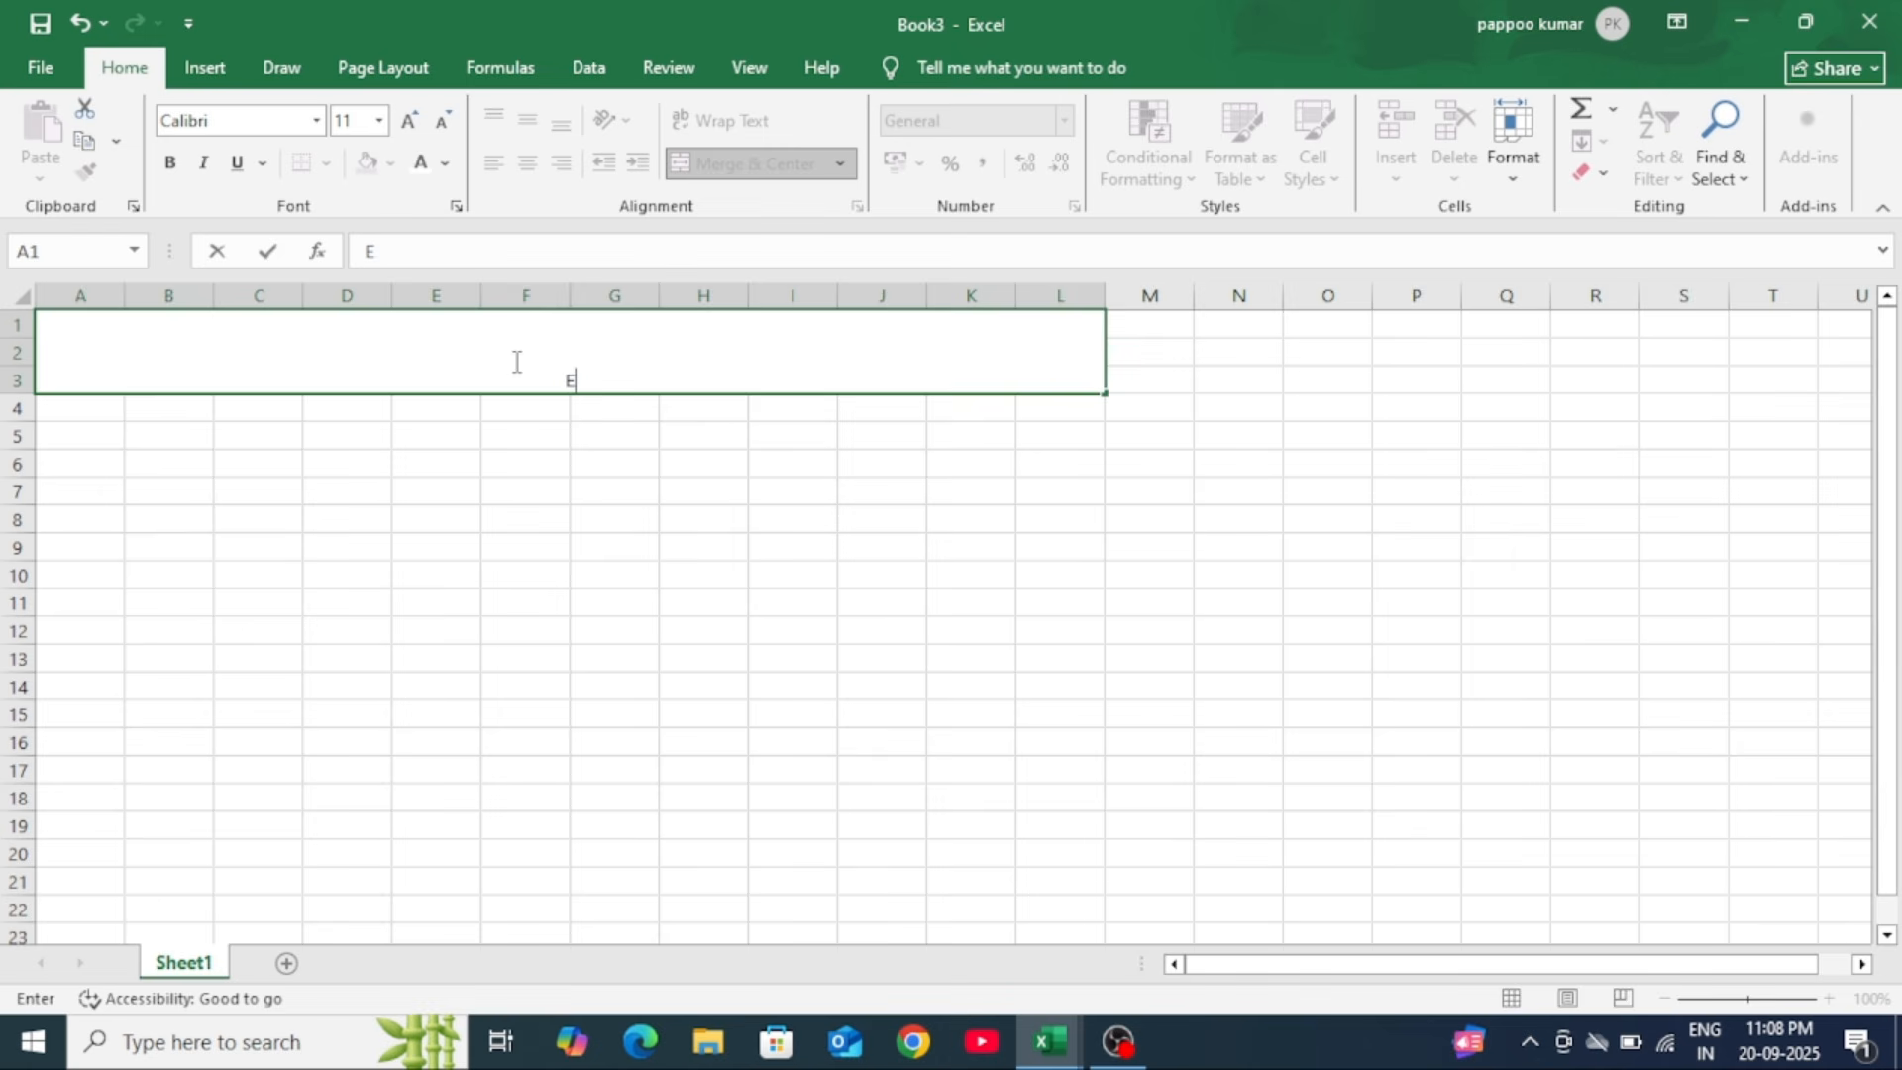
text(xce; Marksheet)
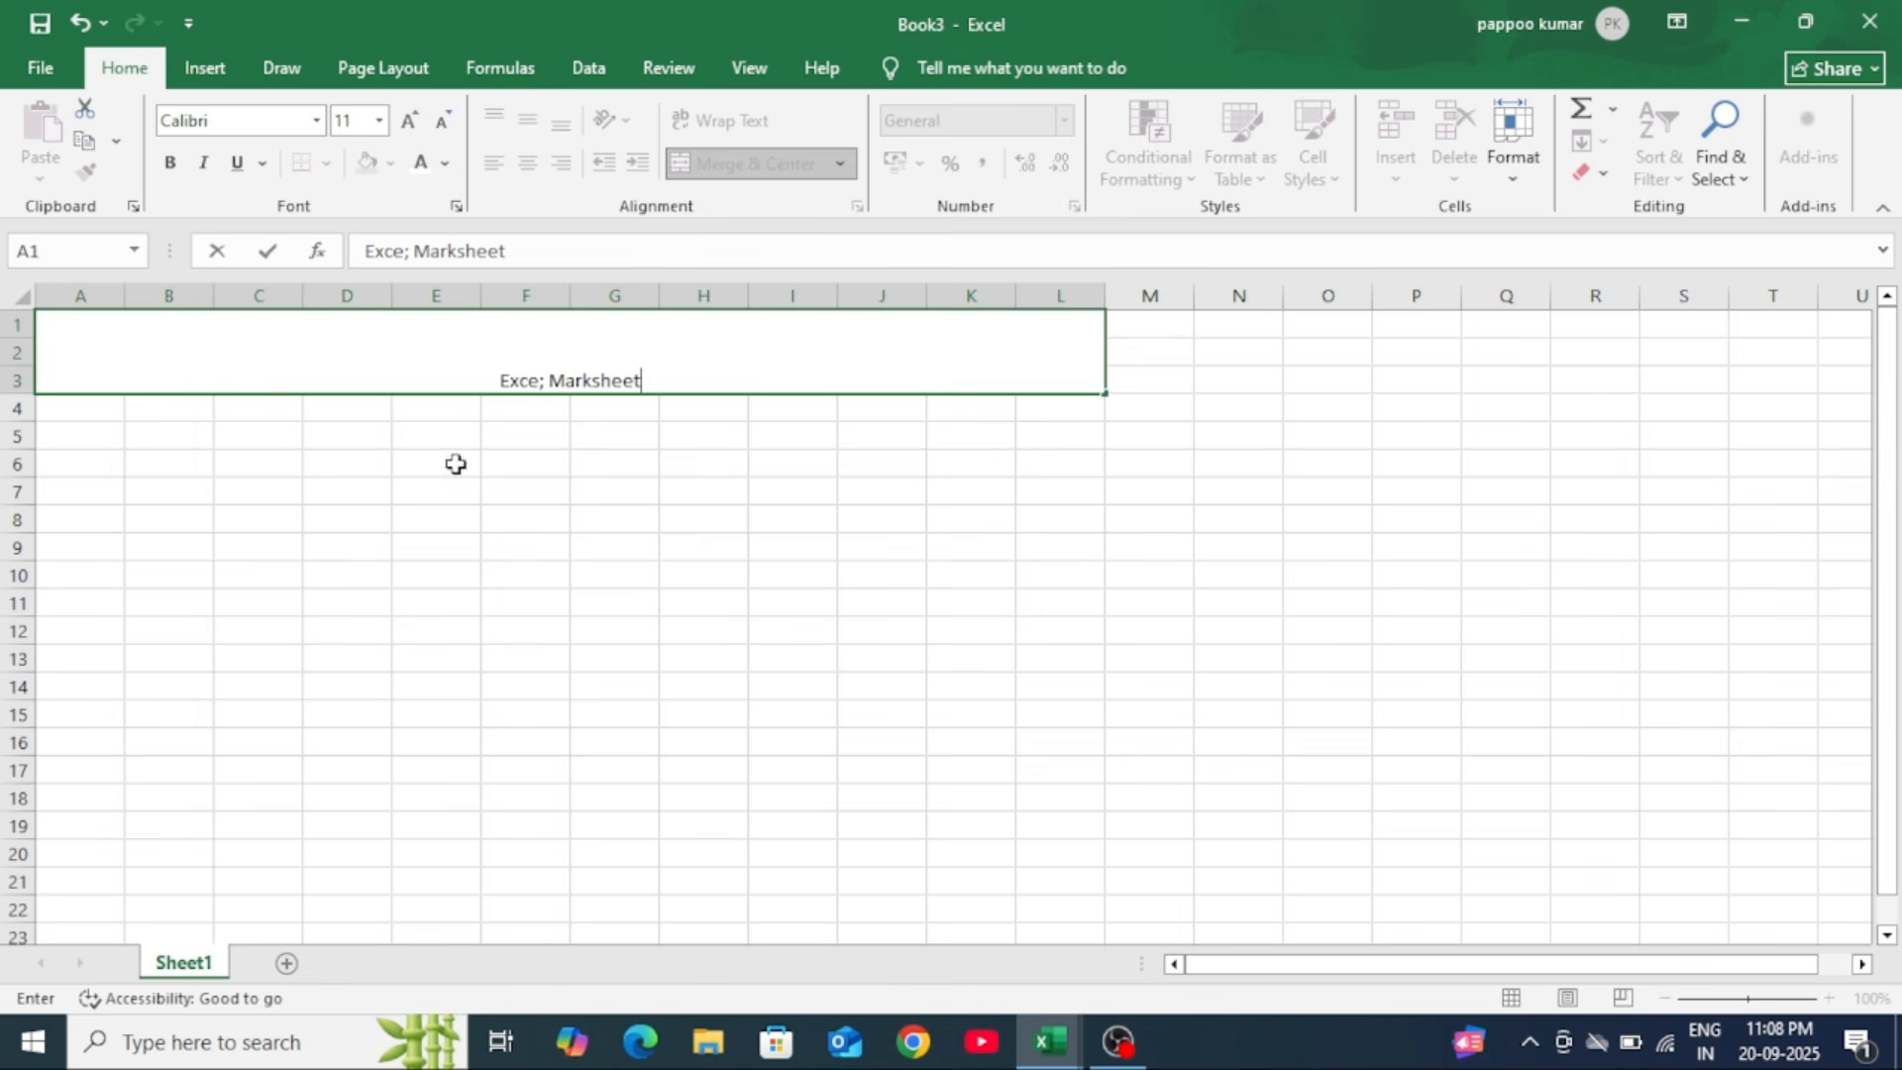
click(545, 381)
Make the "Excel Marksheet" title text bold and increase its font size to 36
drag(656, 381, 491, 384)
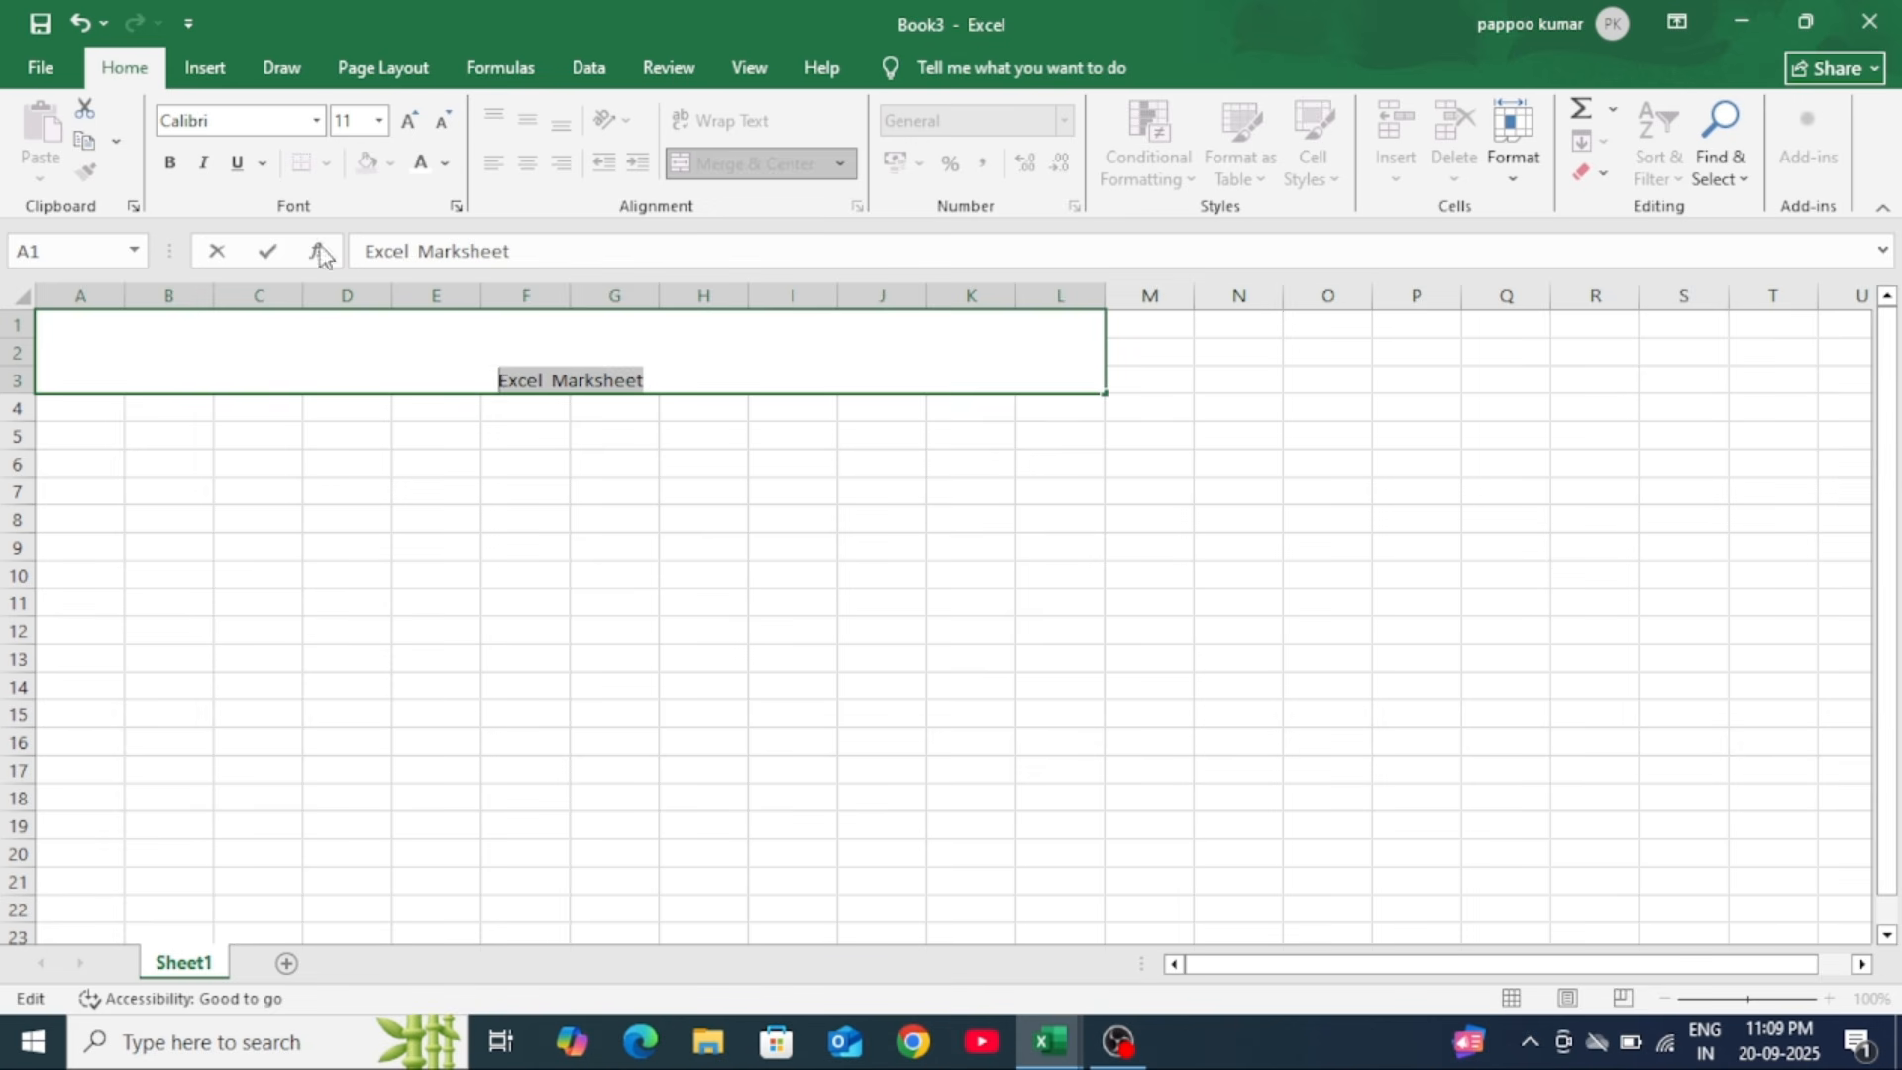
click(169, 162)
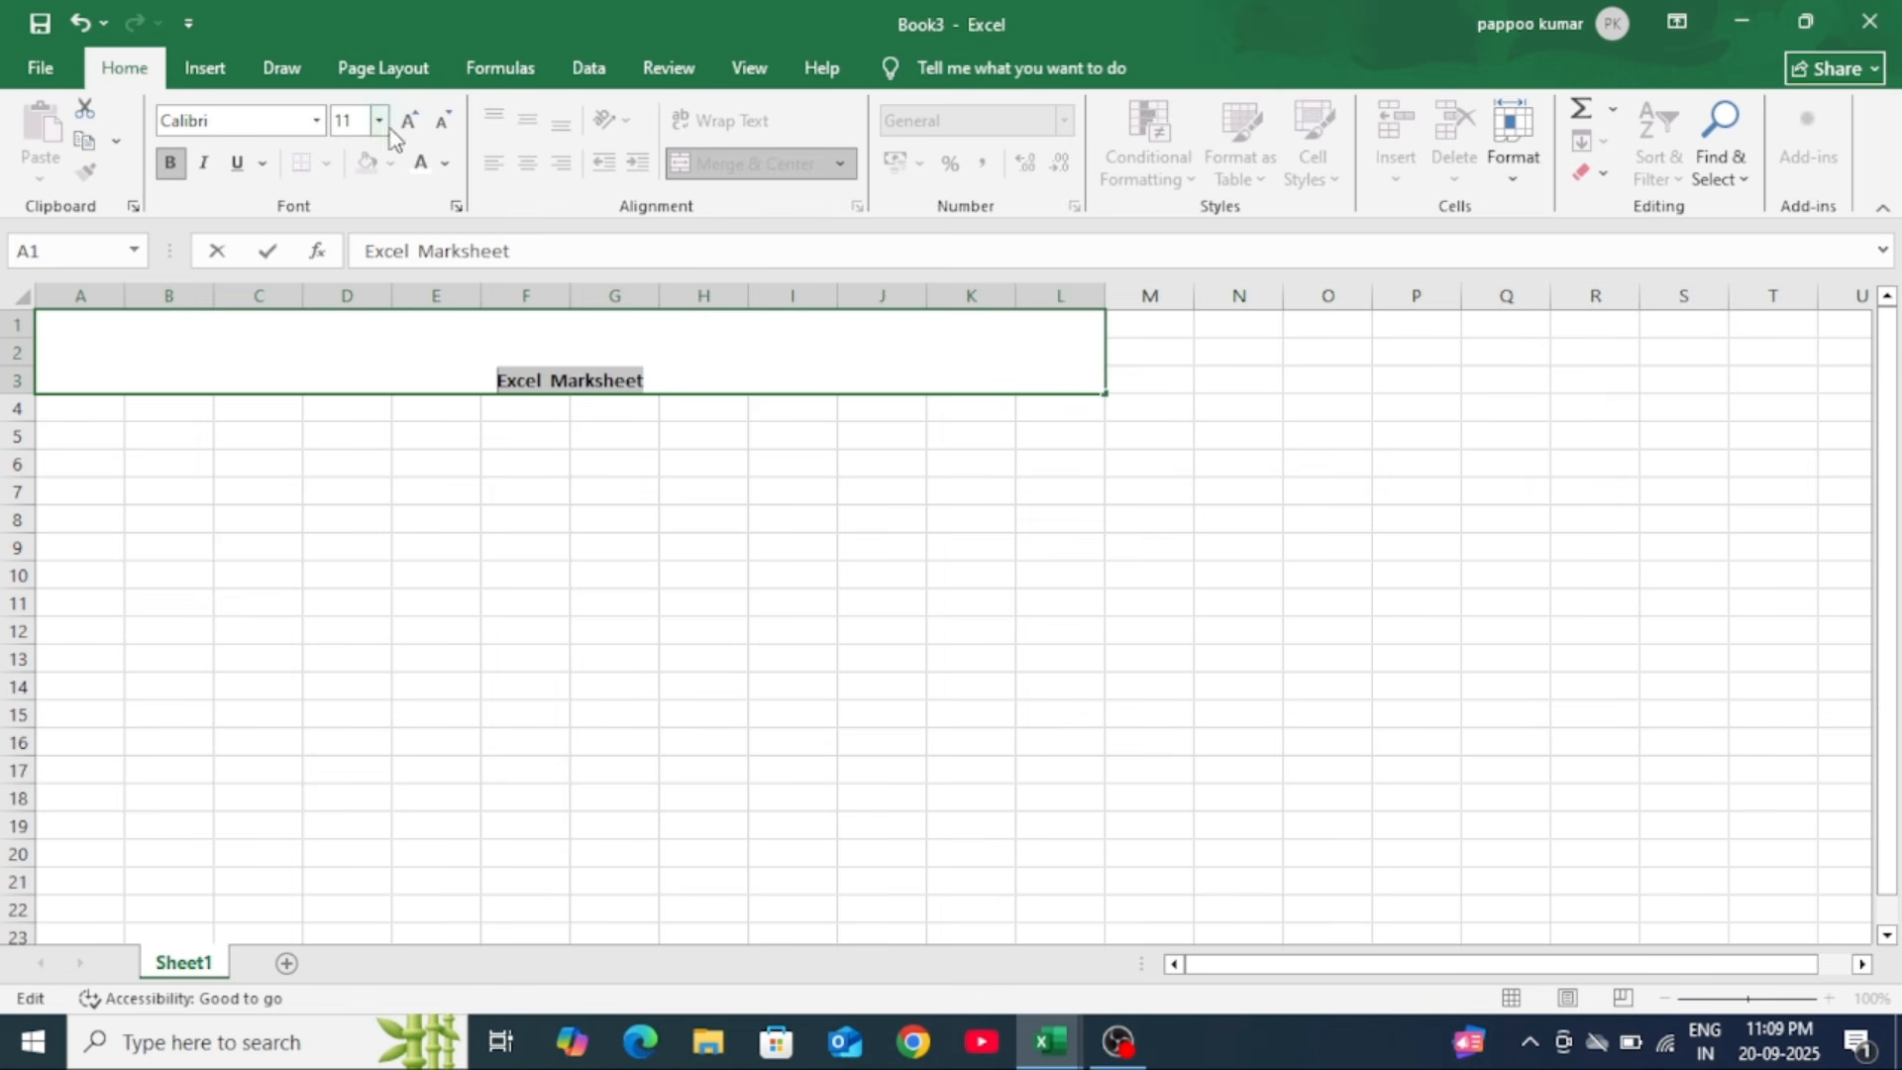
click(414, 126)
click(414, 125)
click(414, 126)
click(414, 125)
click(414, 126)
click(414, 126)
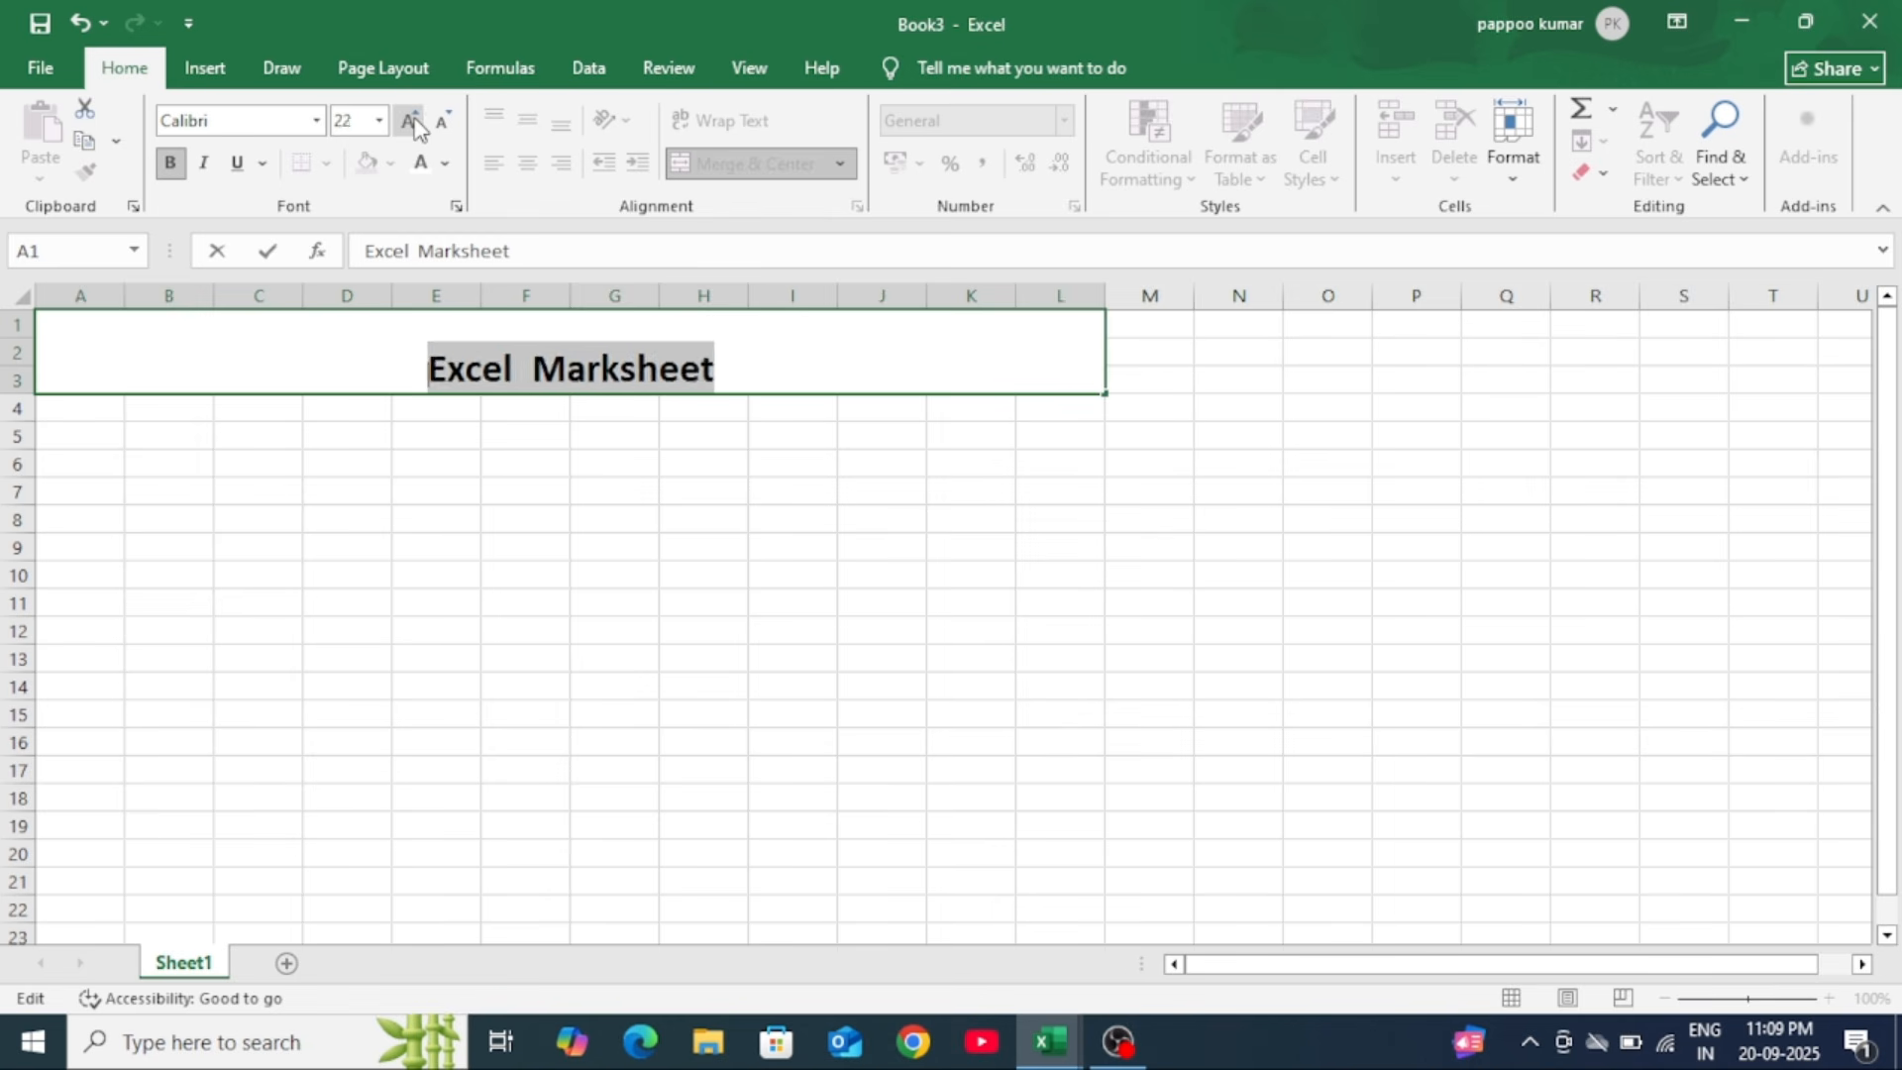
click(414, 126)
click(414, 126)
click(414, 126)
click(414, 126)
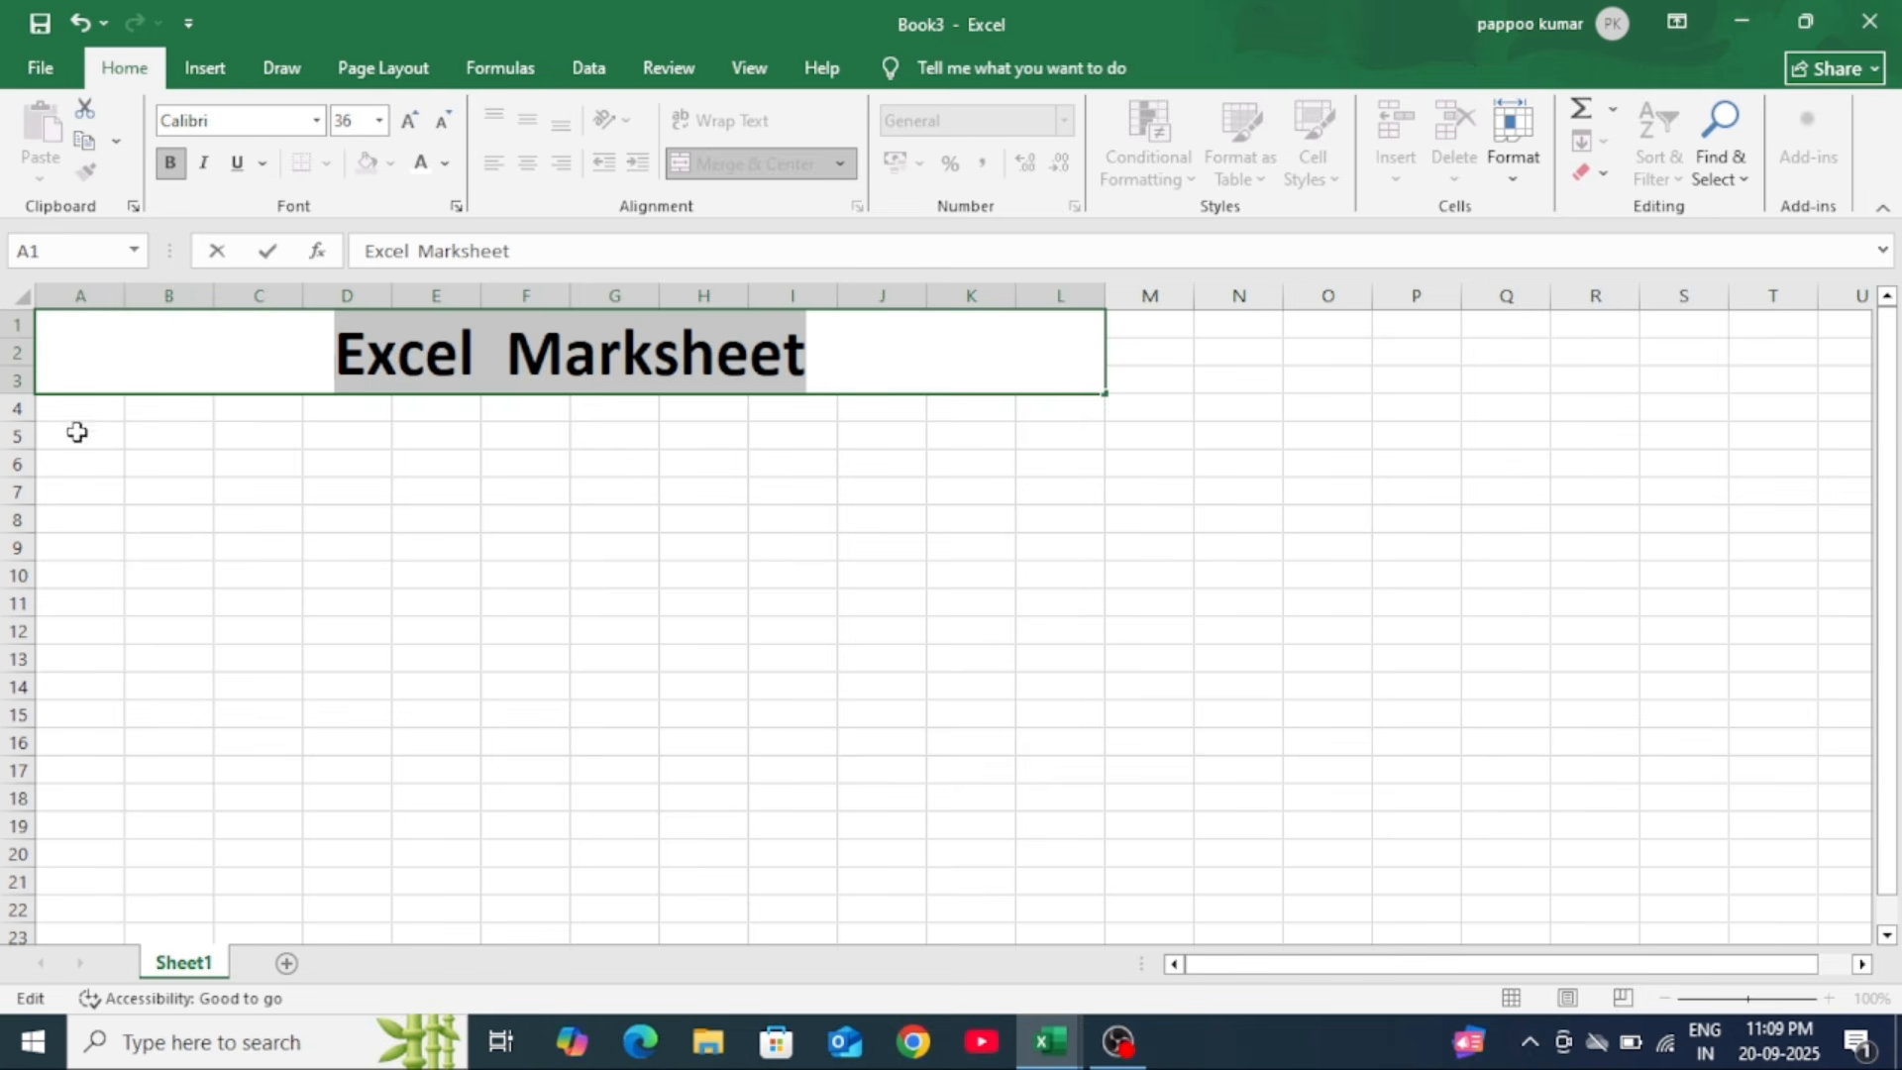
Merge and center cells A4:L5 and enter the subtitle "SRP COMPUTER CLASSES" there
drag(67, 415, 1093, 417)
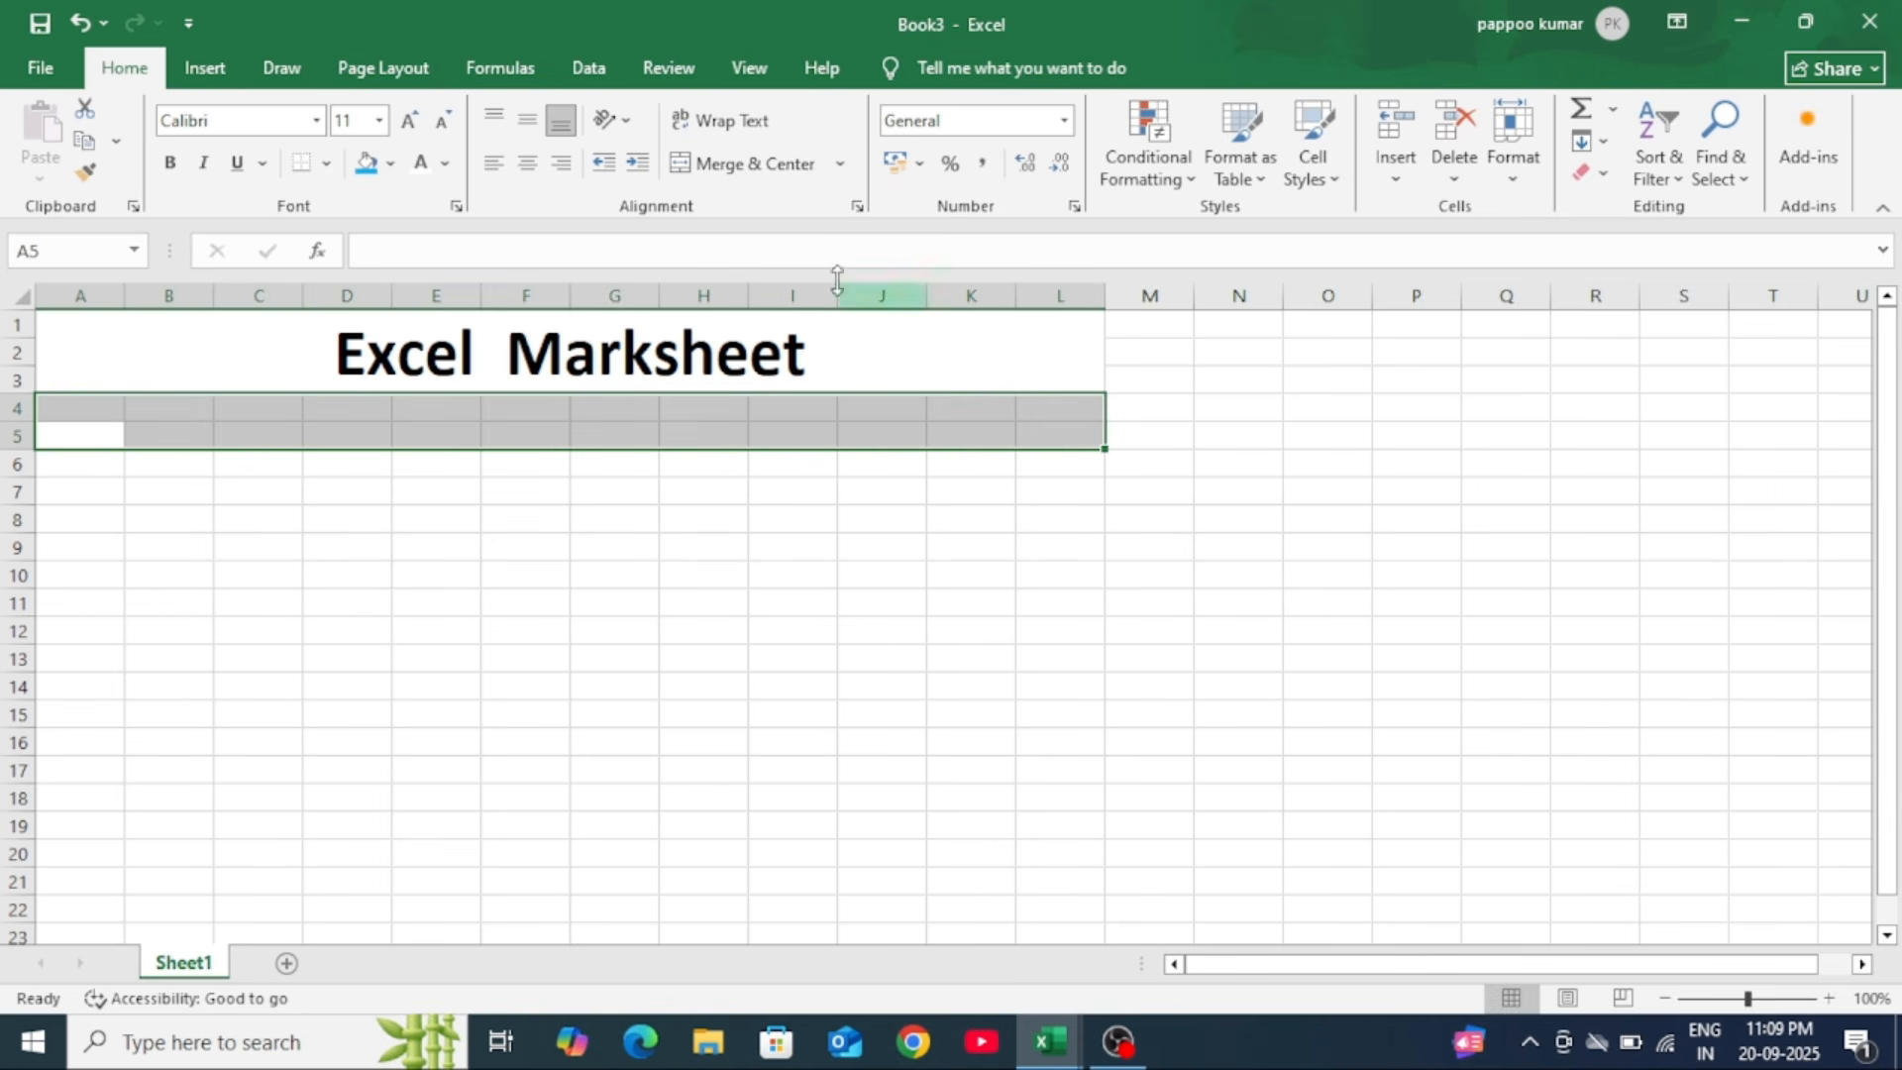
click(715, 167)
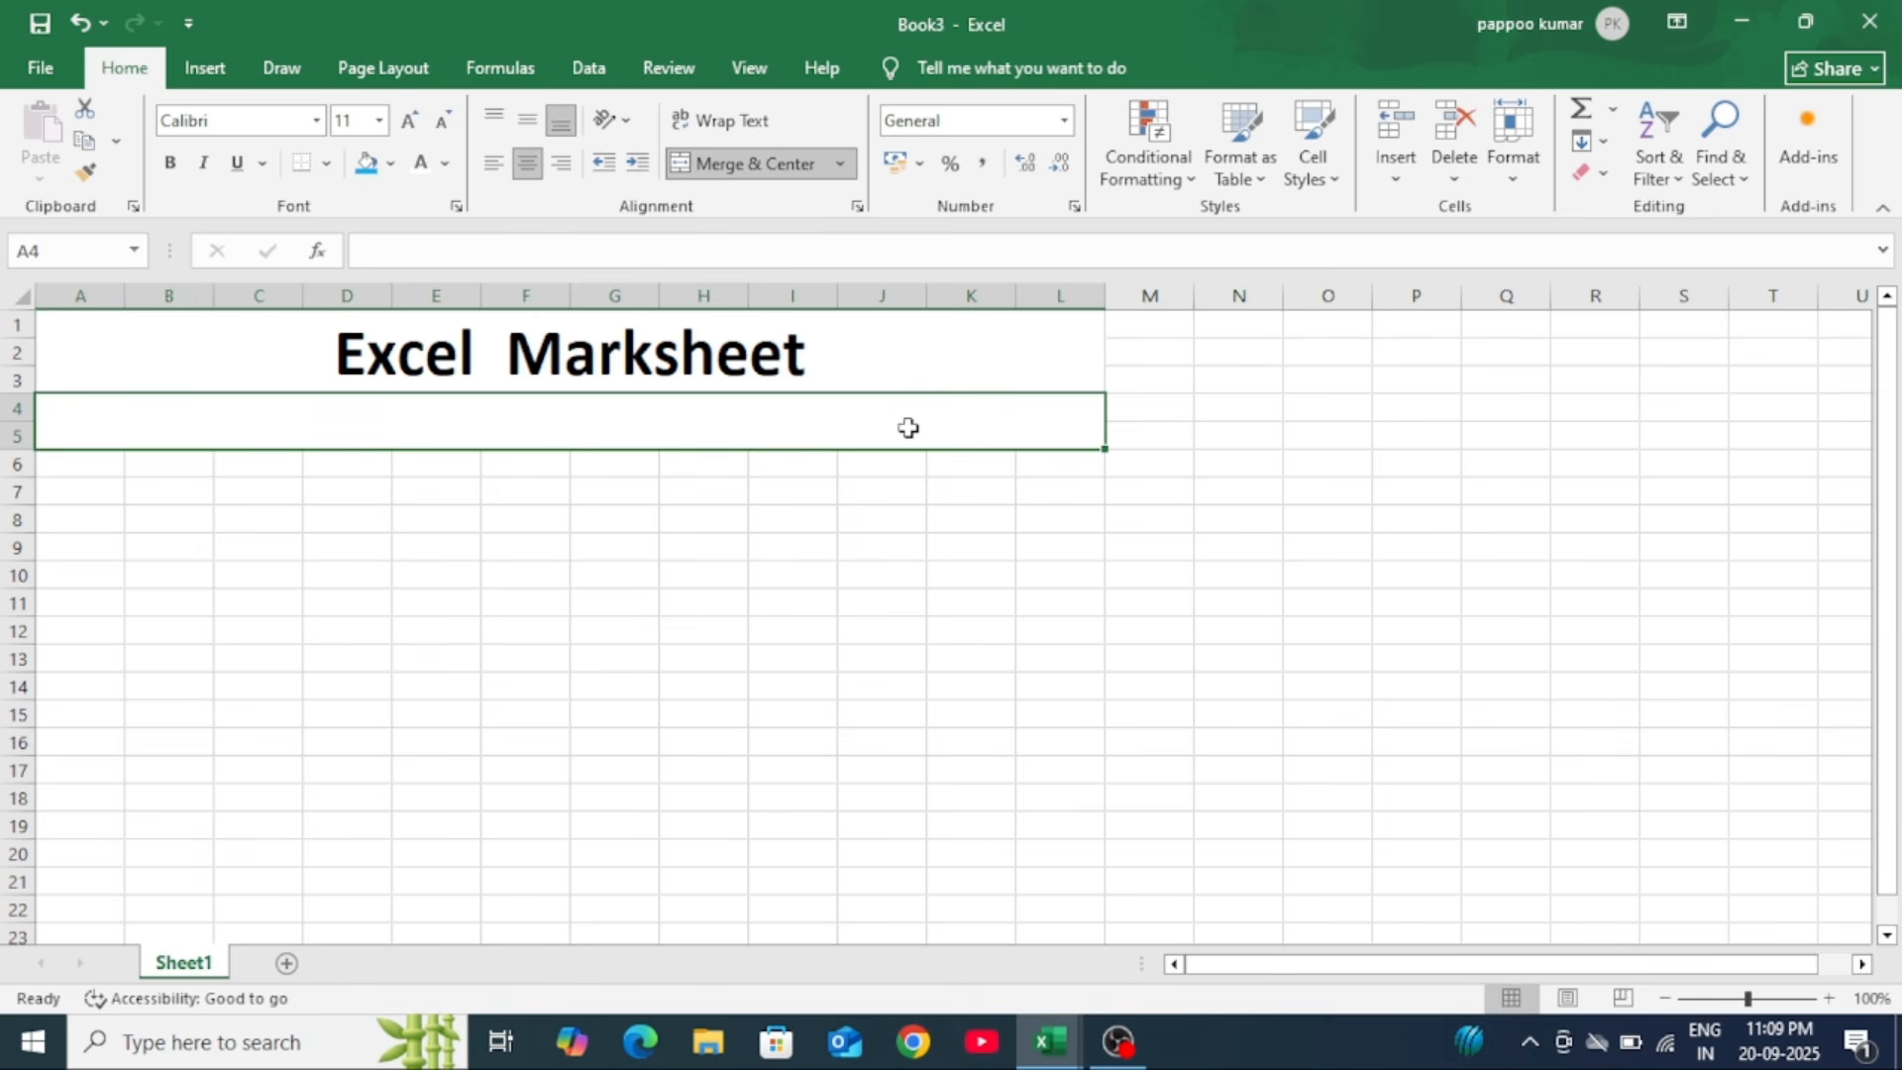
text(S)
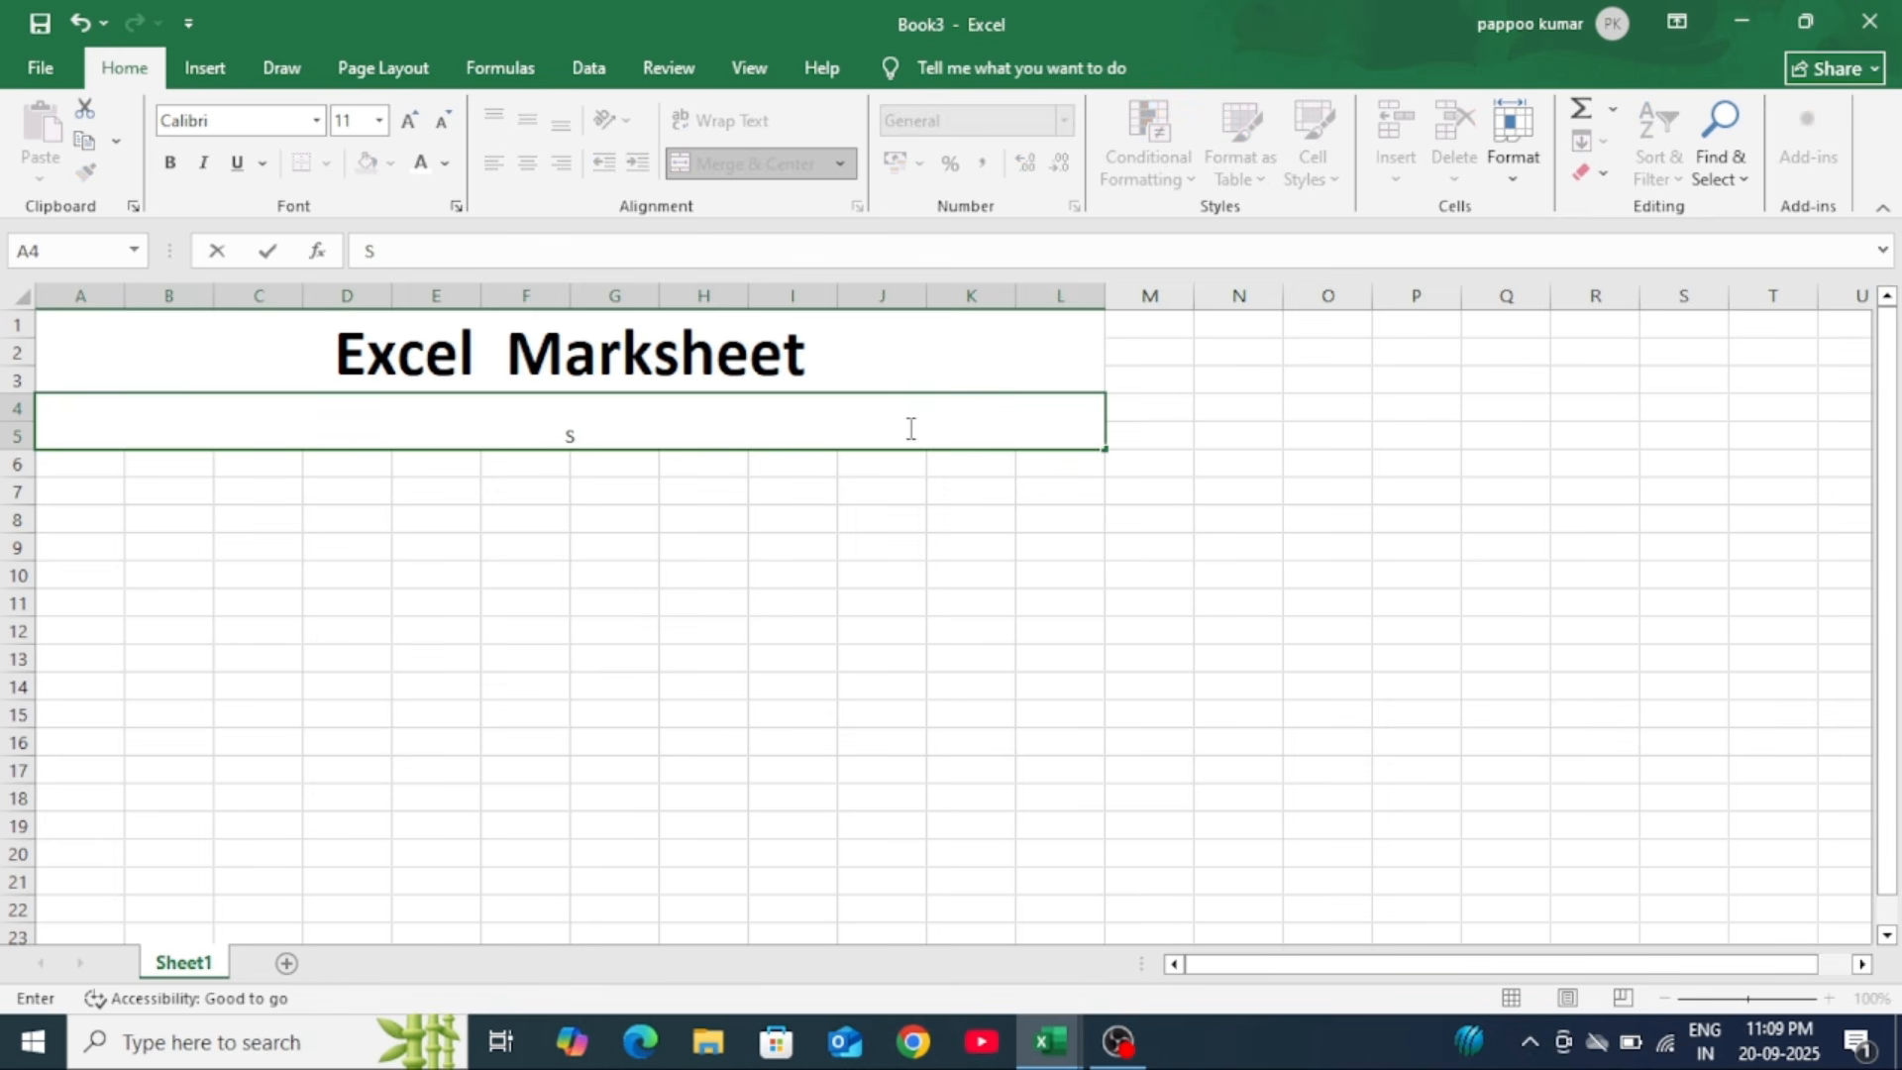
text(RP COMPUTER CLASSES)
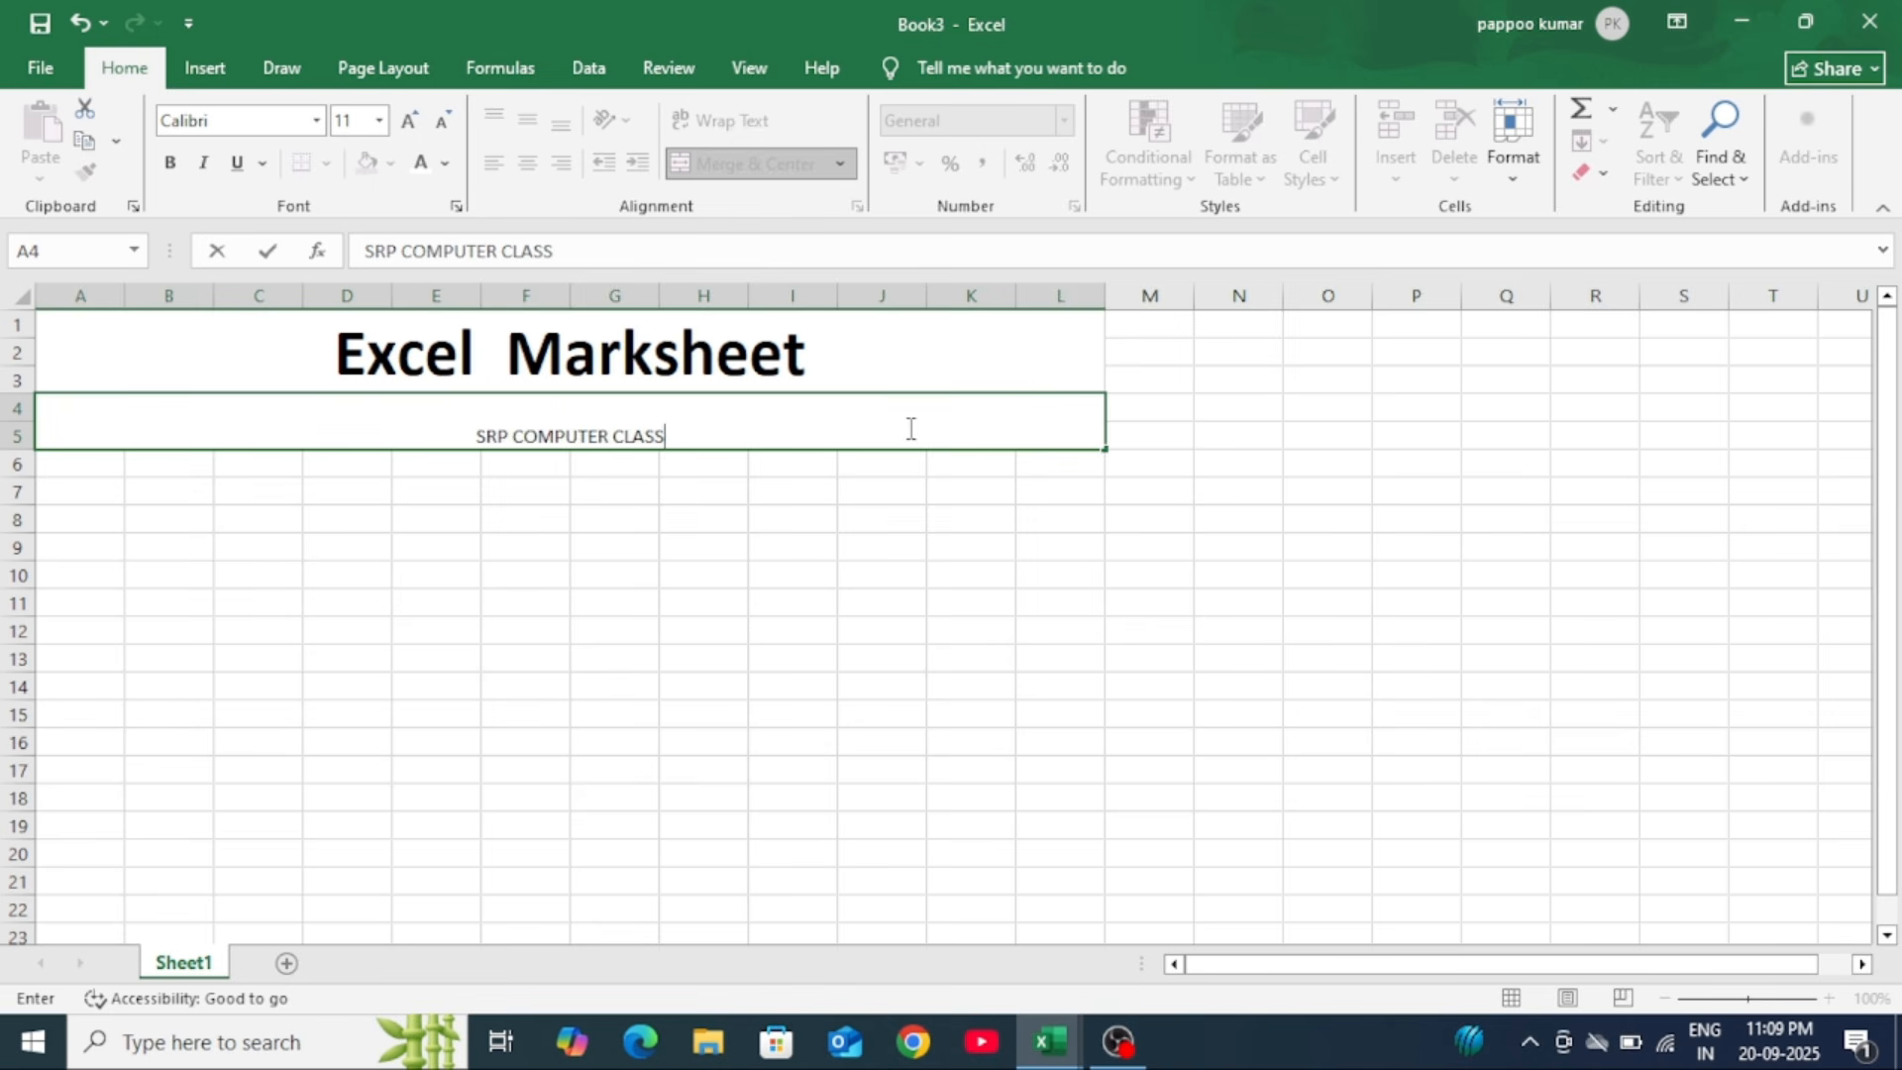
key(BackSpace)
key(BackSpace)
text(ES)
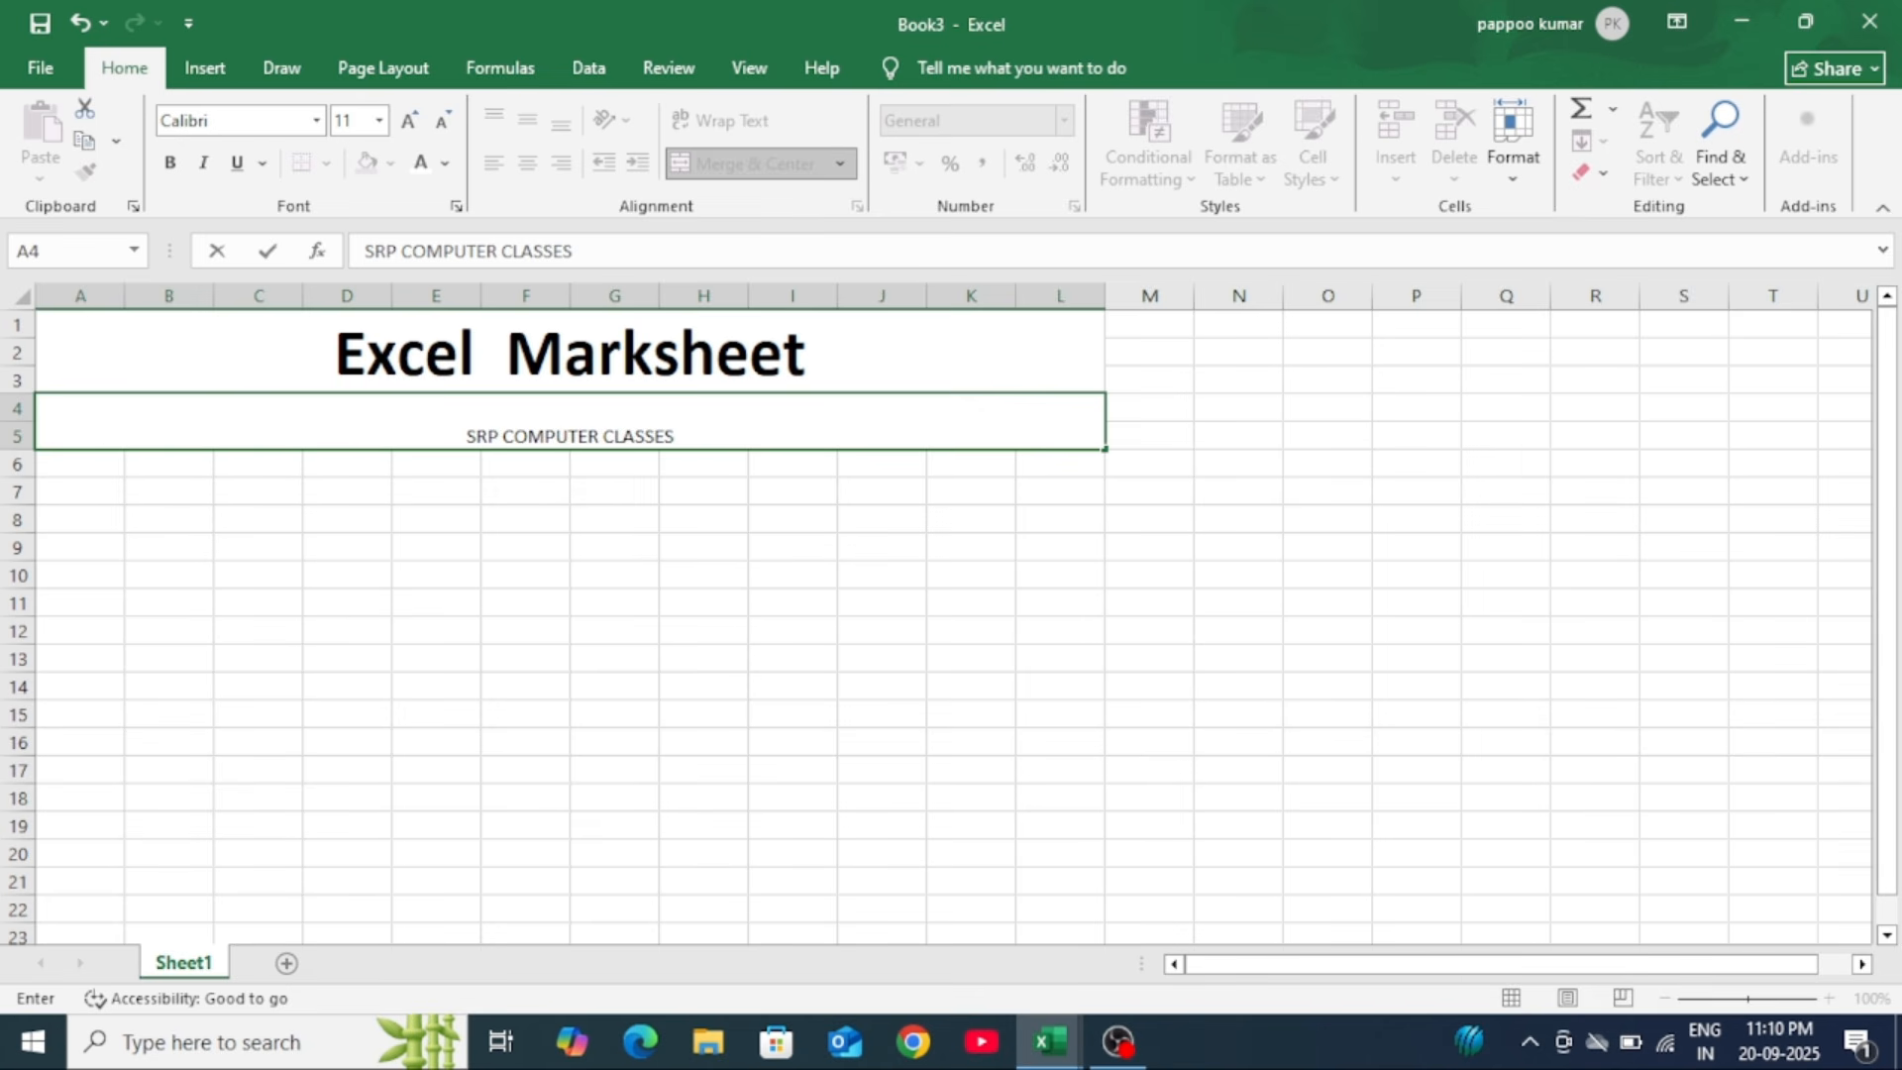
Enter the column heading "S.N." in cell A6
click(93, 462)
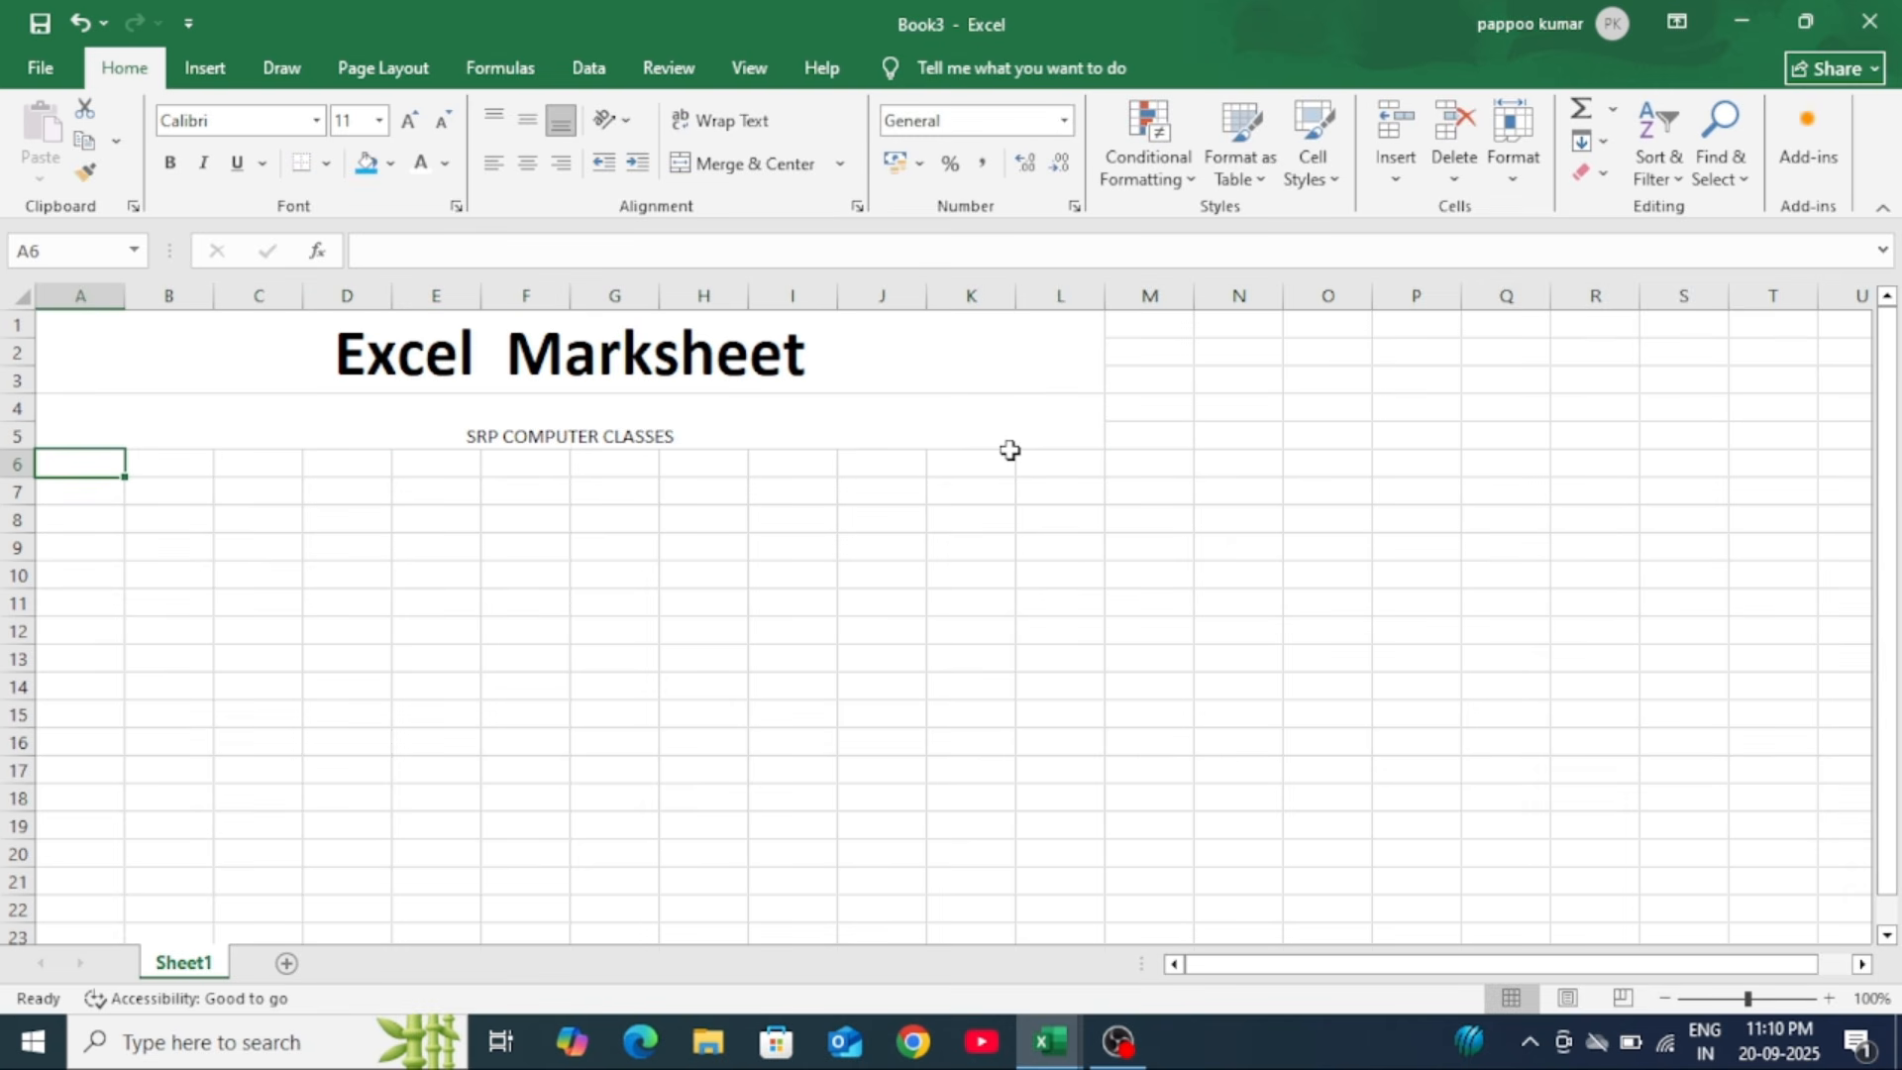
text(s.)
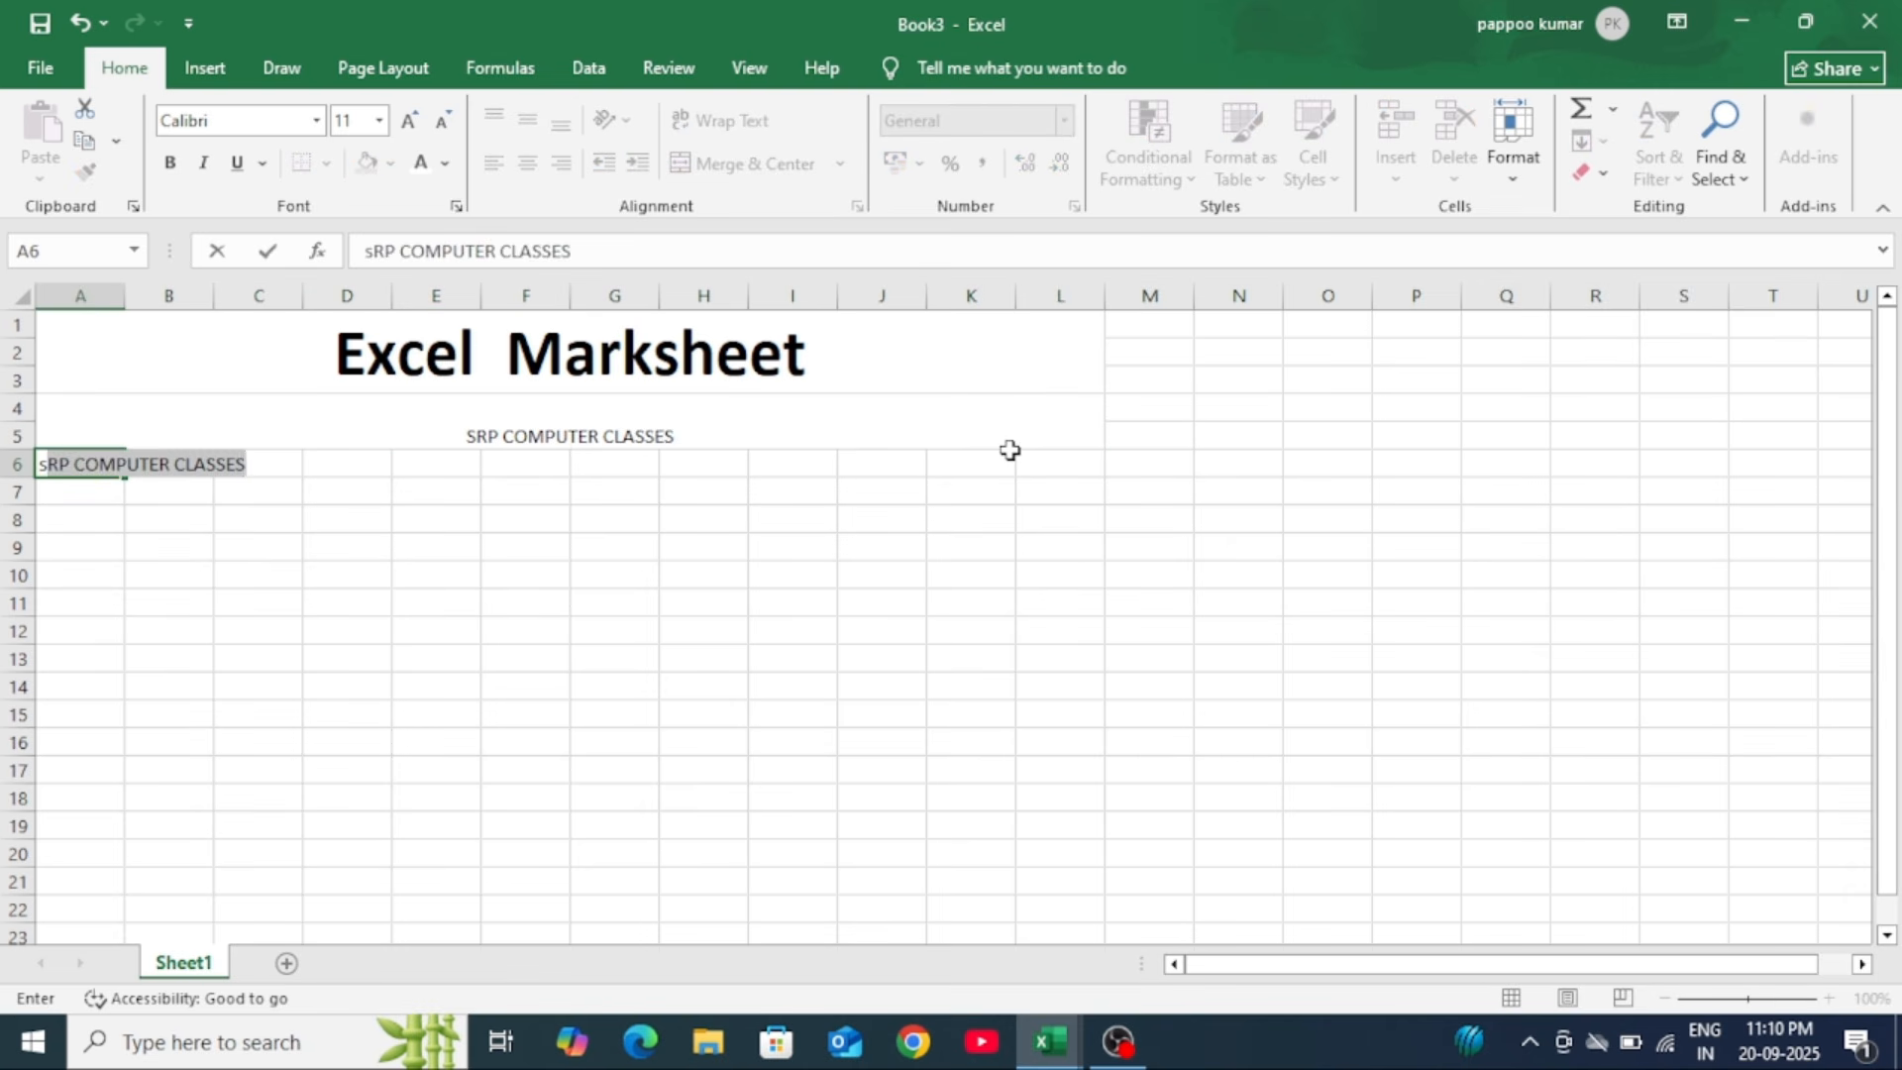
key(BackSpace)
key(BackSpace)
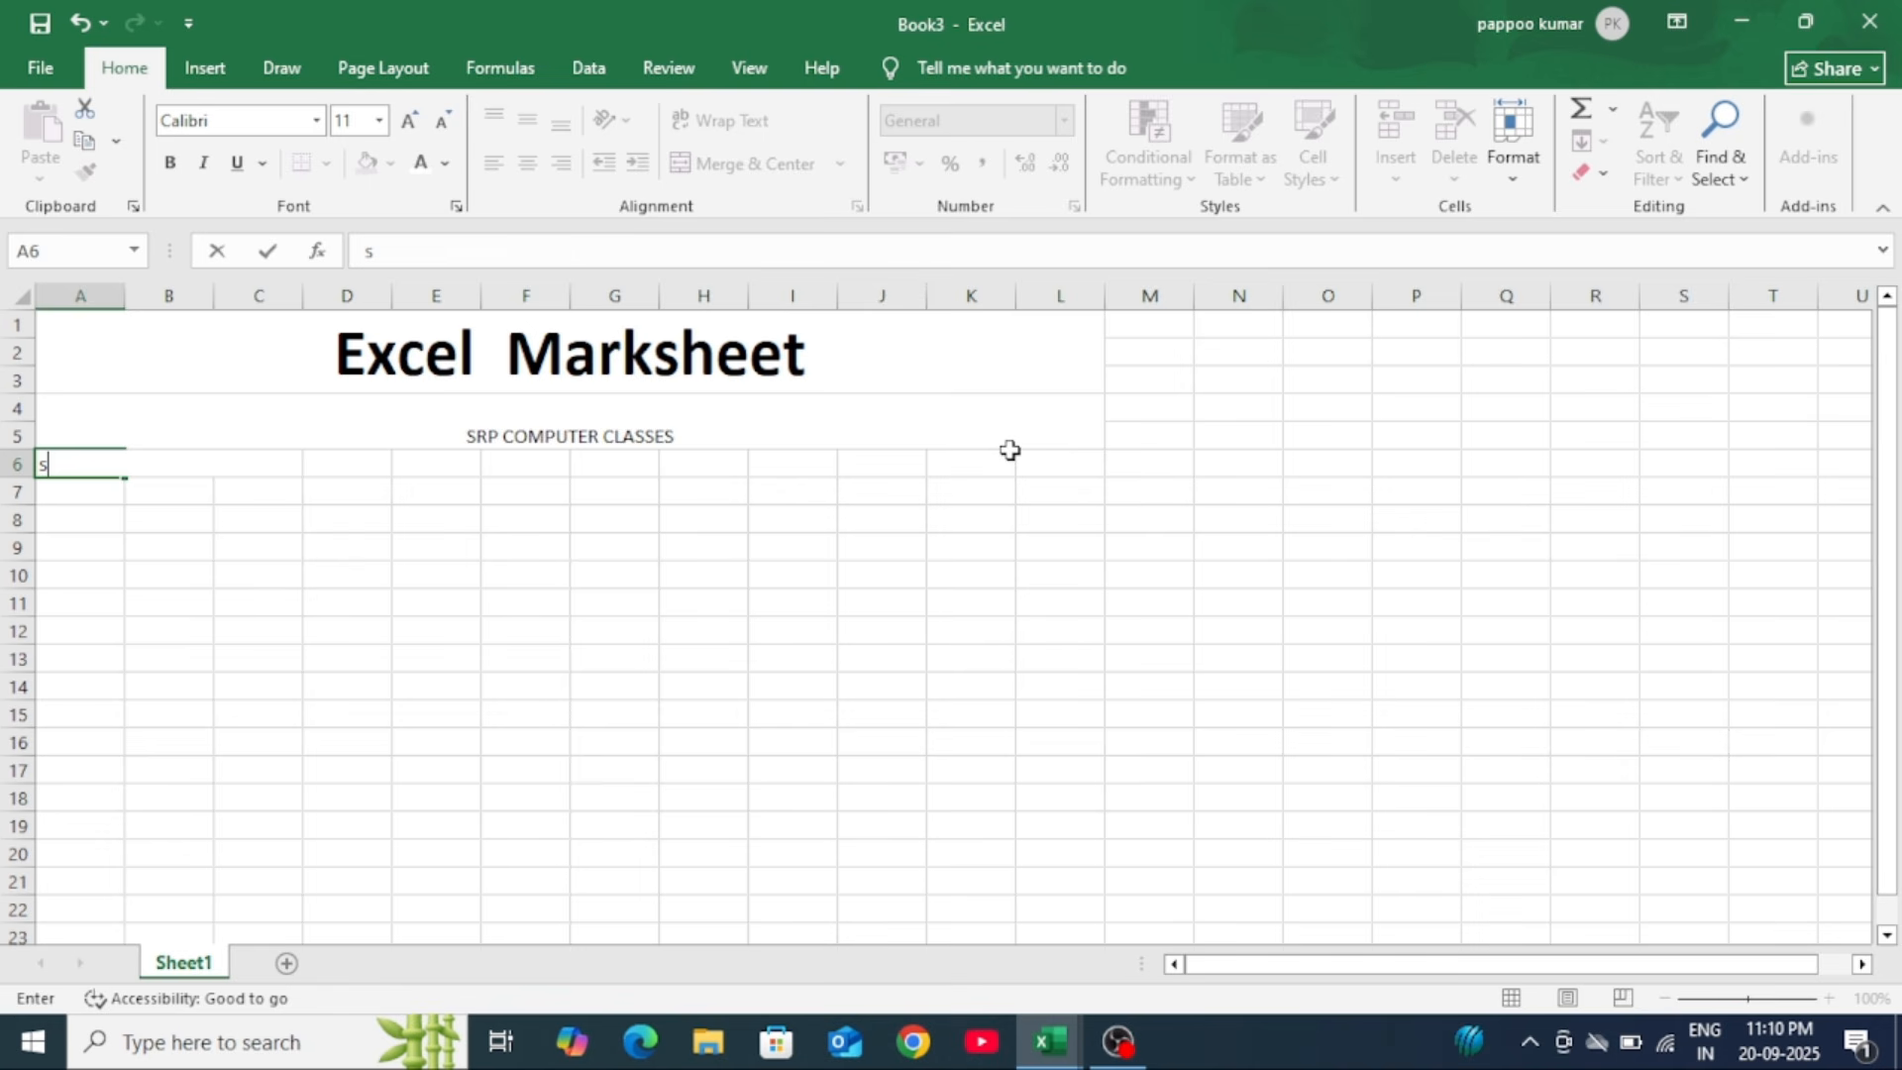
text(S.N.)
key(Tab)
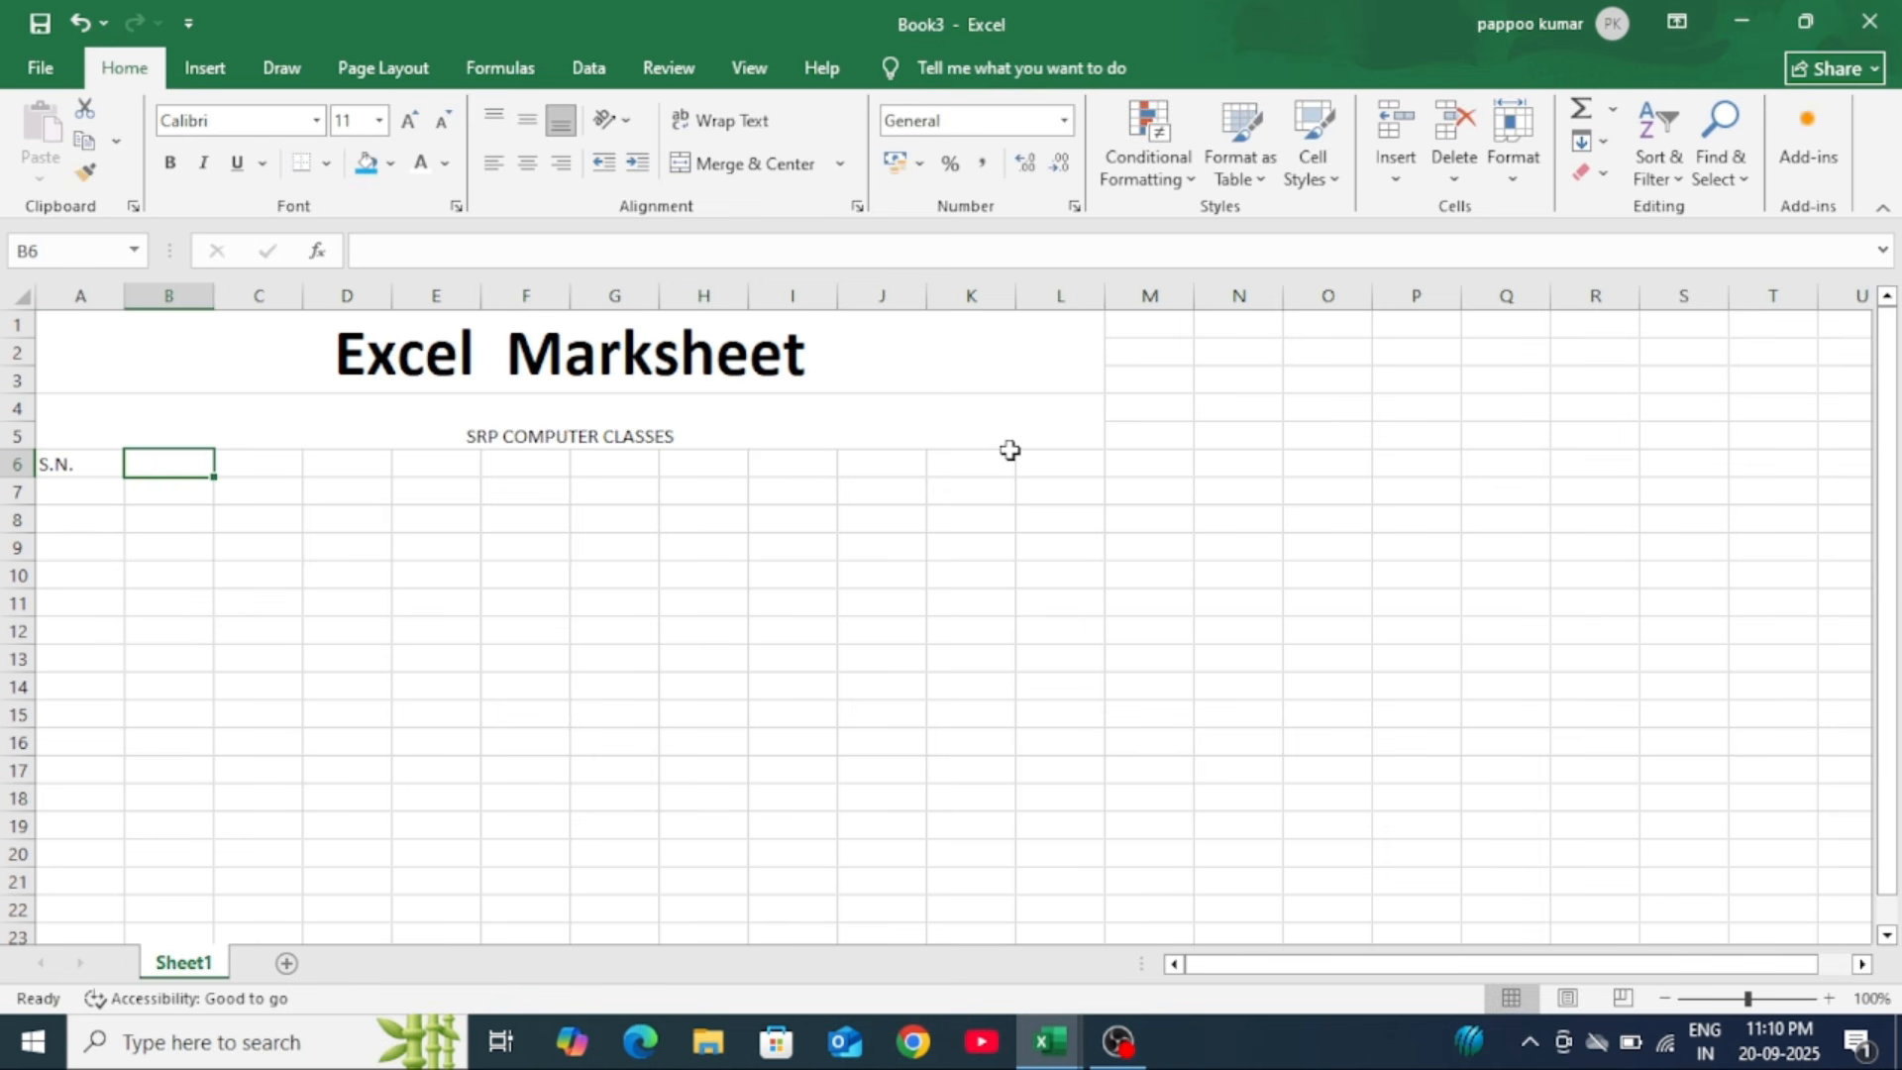
Enter the column heading "Name" in cell B6
text(n)
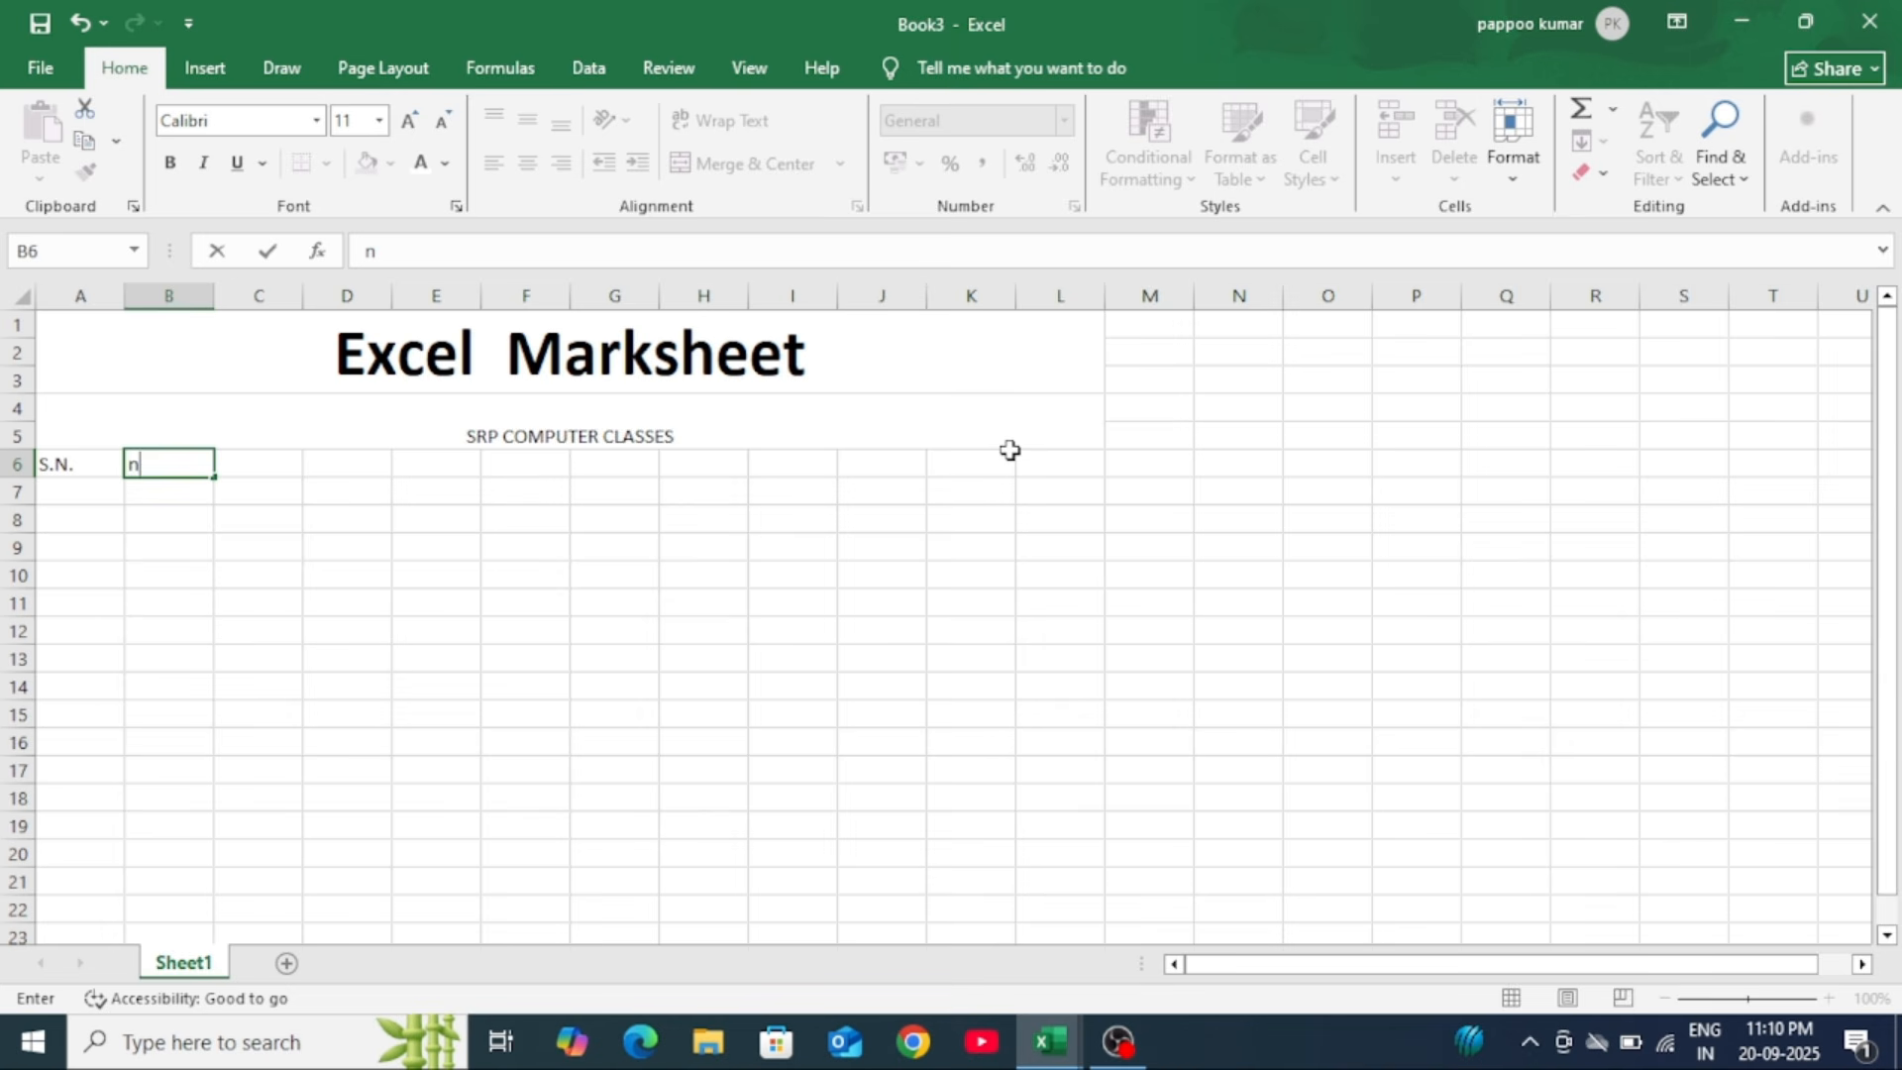
text(n)
key(BackSpace)
key(BackSpace)
text(n)
key(BackSpace)
text(Name)
key(Tab)
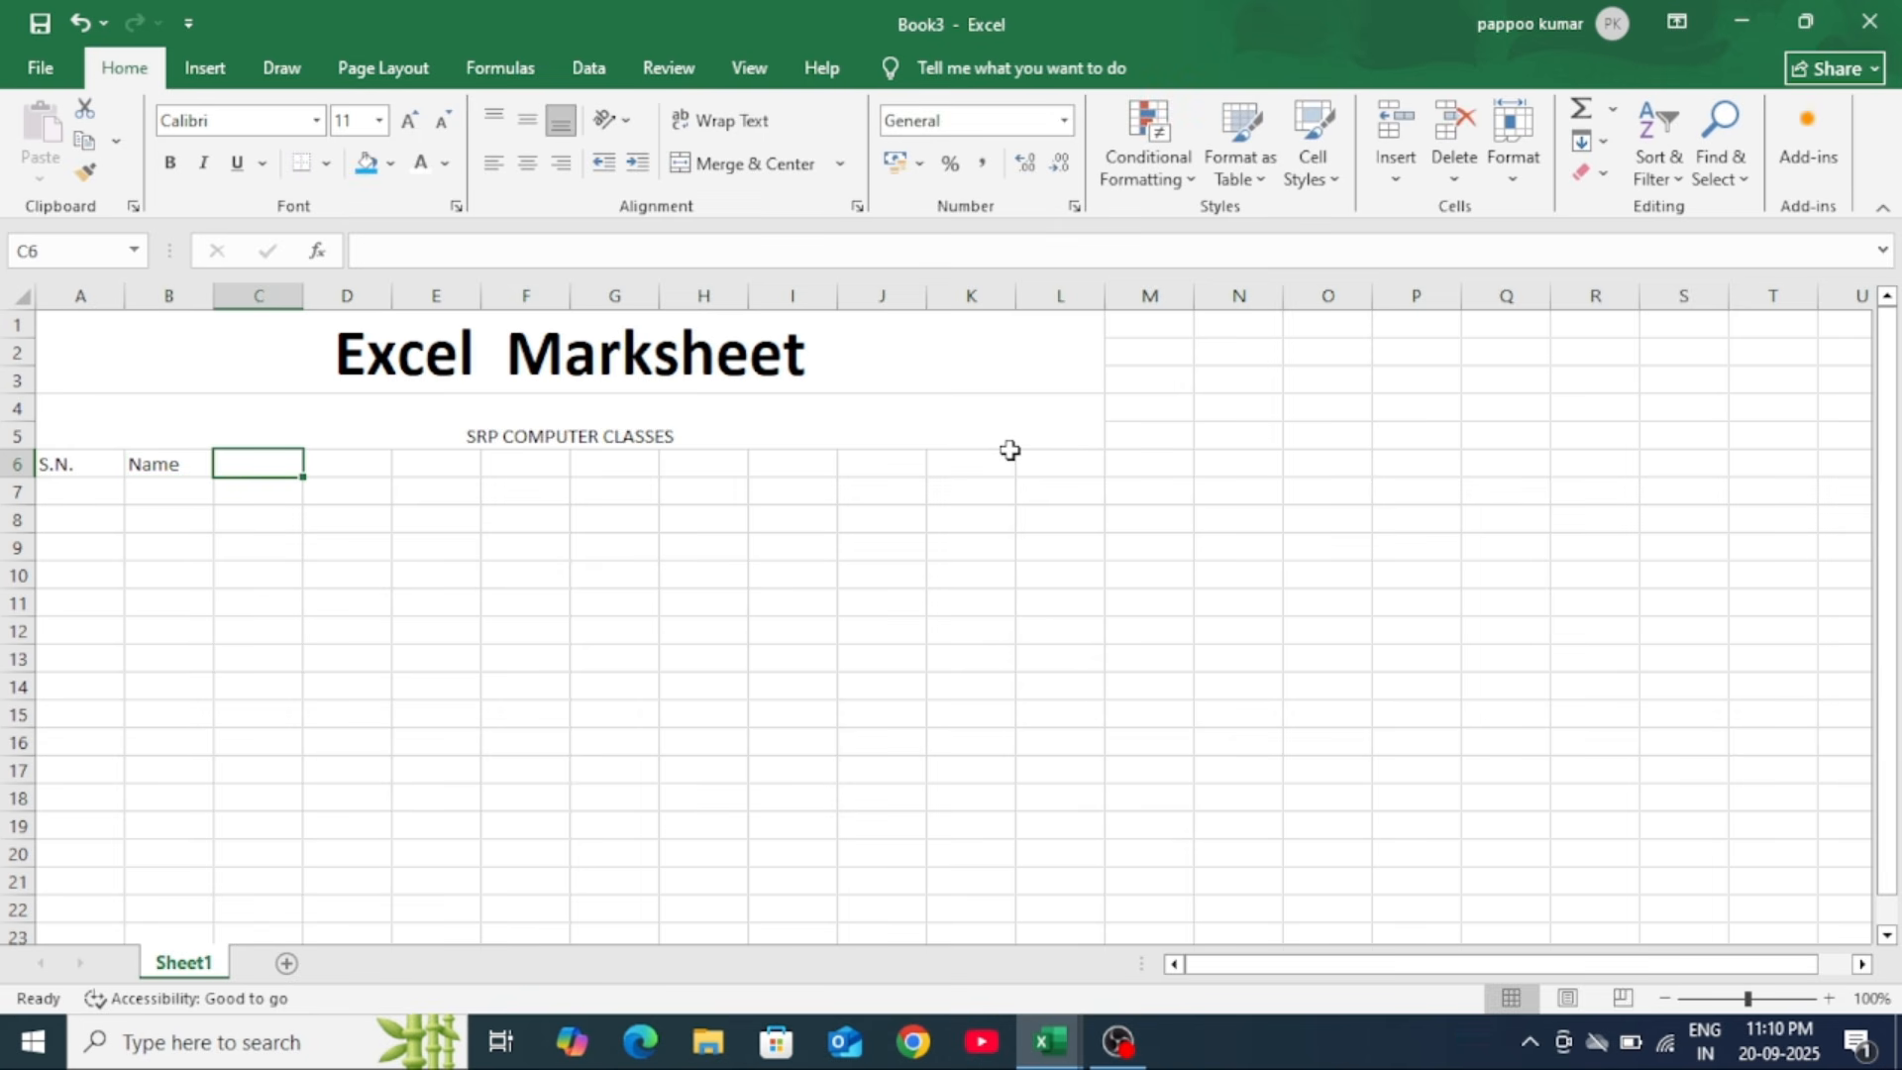
Enter the subject headings Hindi, English, Math, Science and S.S.T in cells C6 through G6
text(Hi)
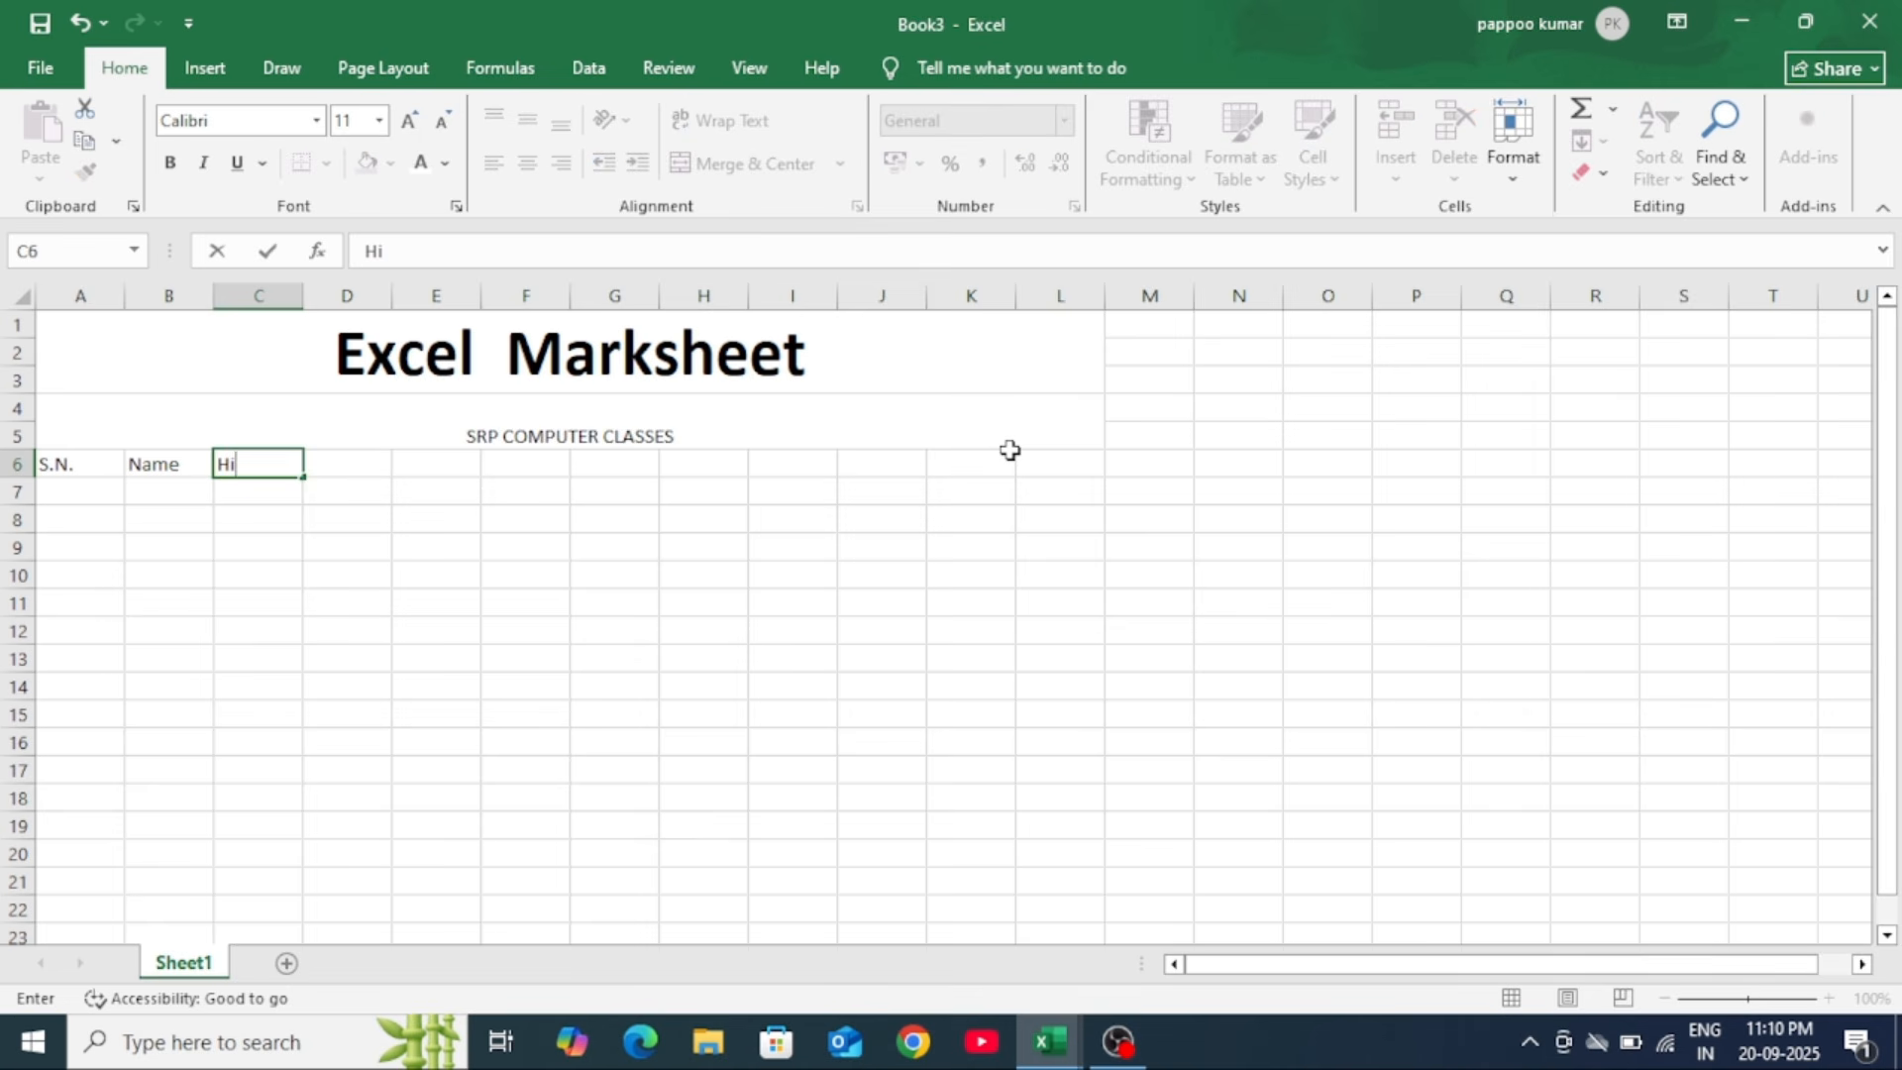
text(ndi)
key(Tab)
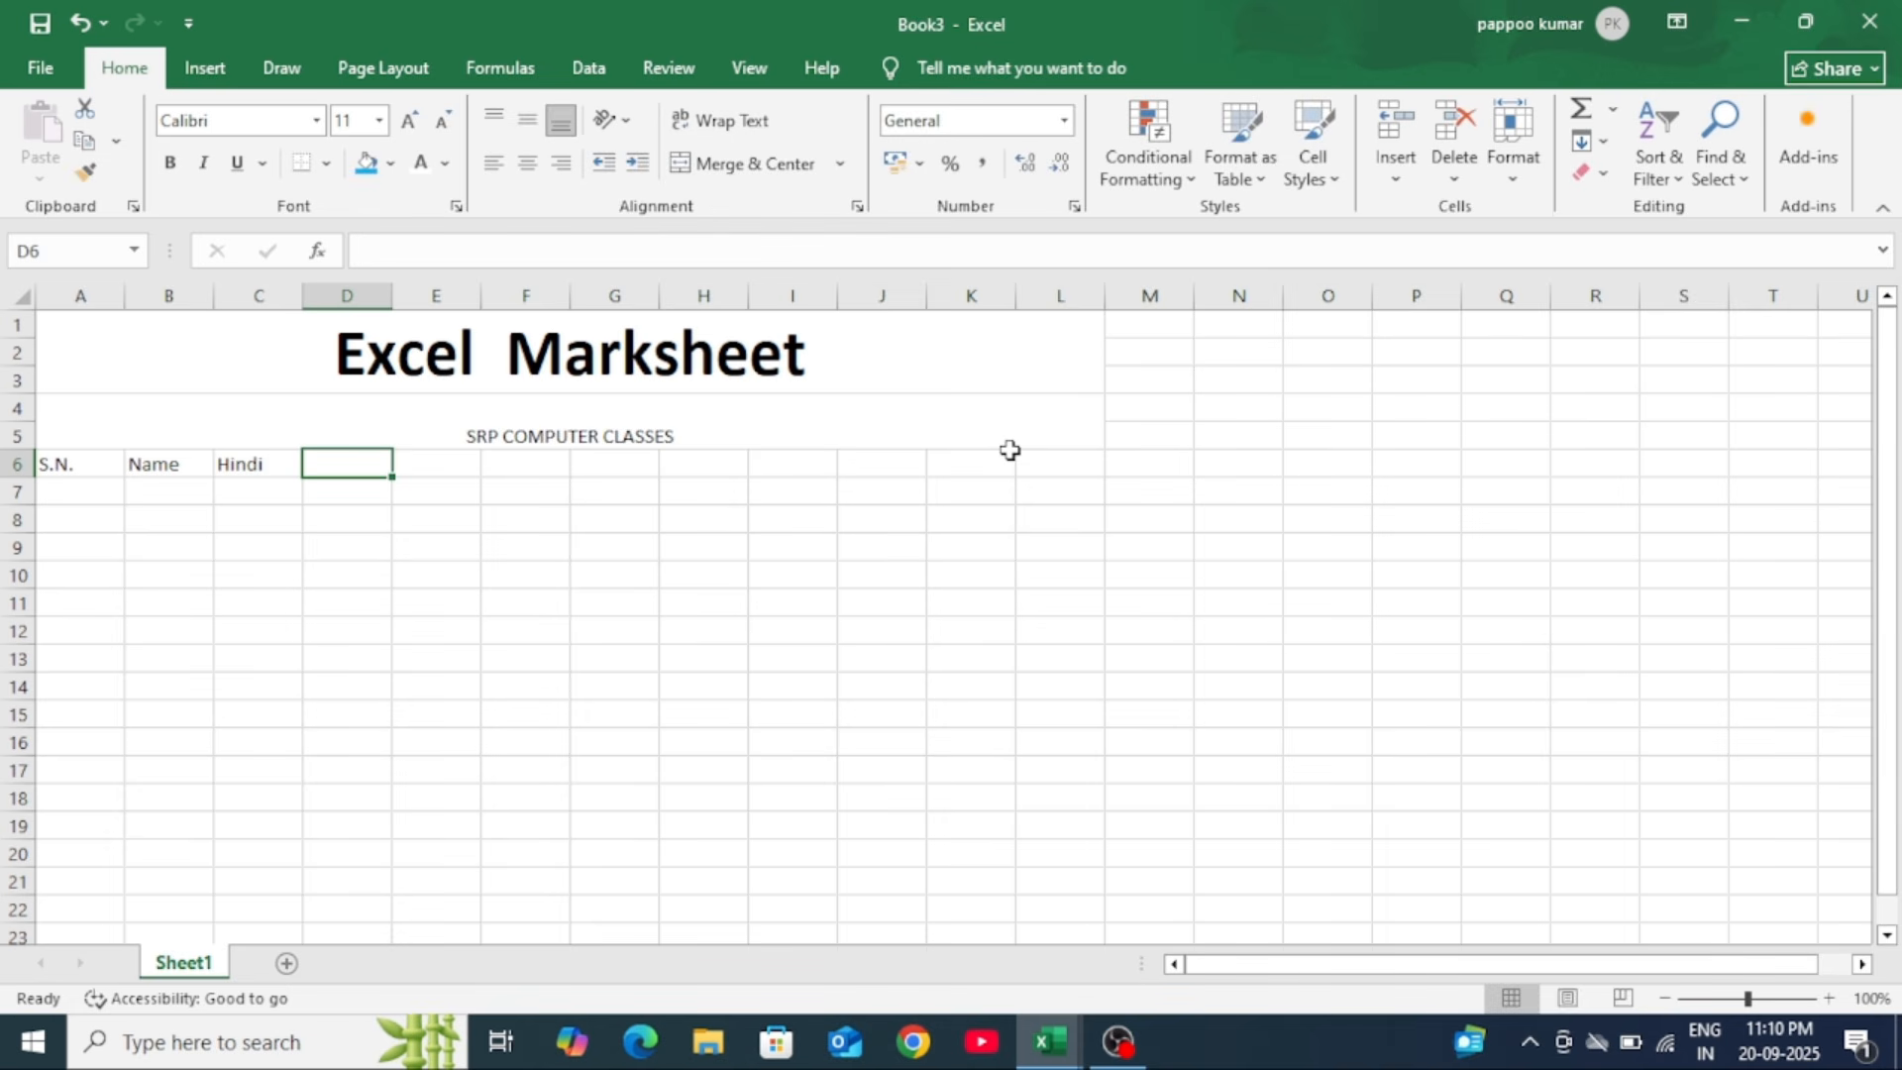
text(En)
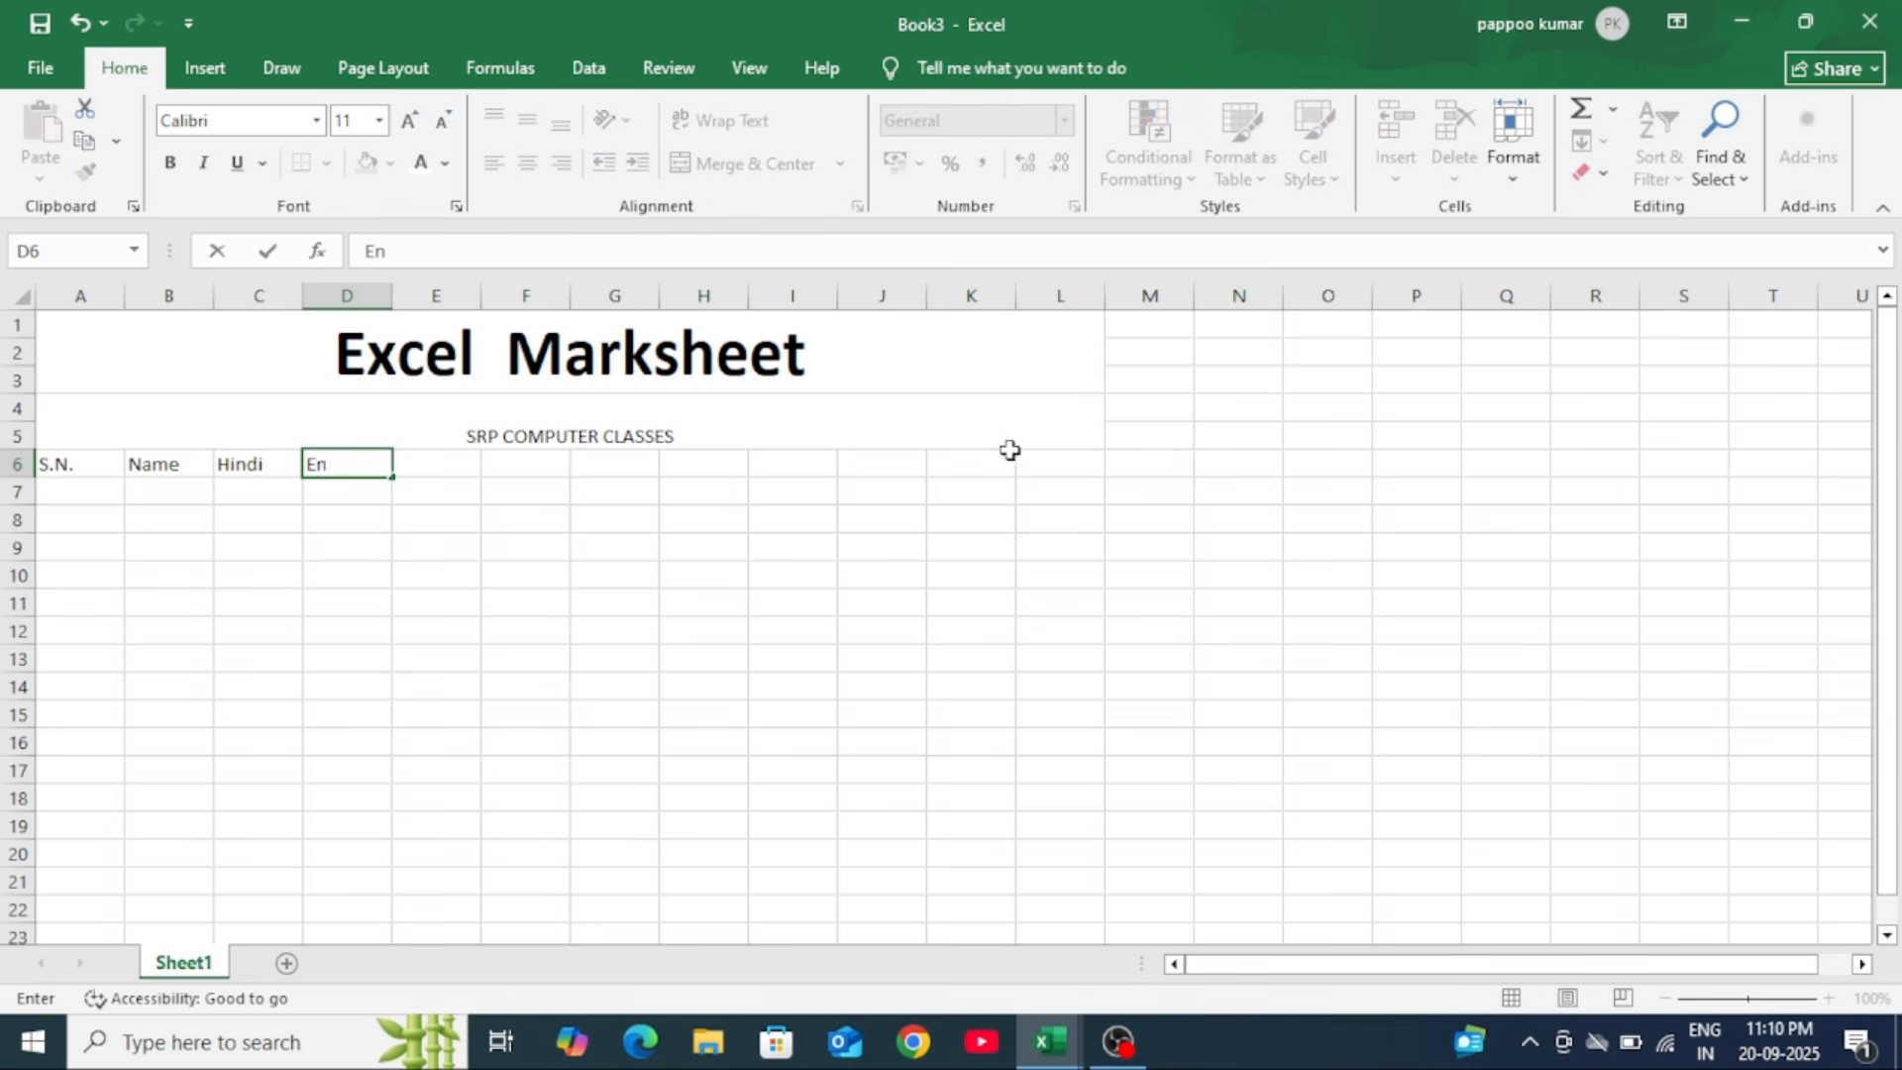
text(glish)
key(Tab)
text(Math)
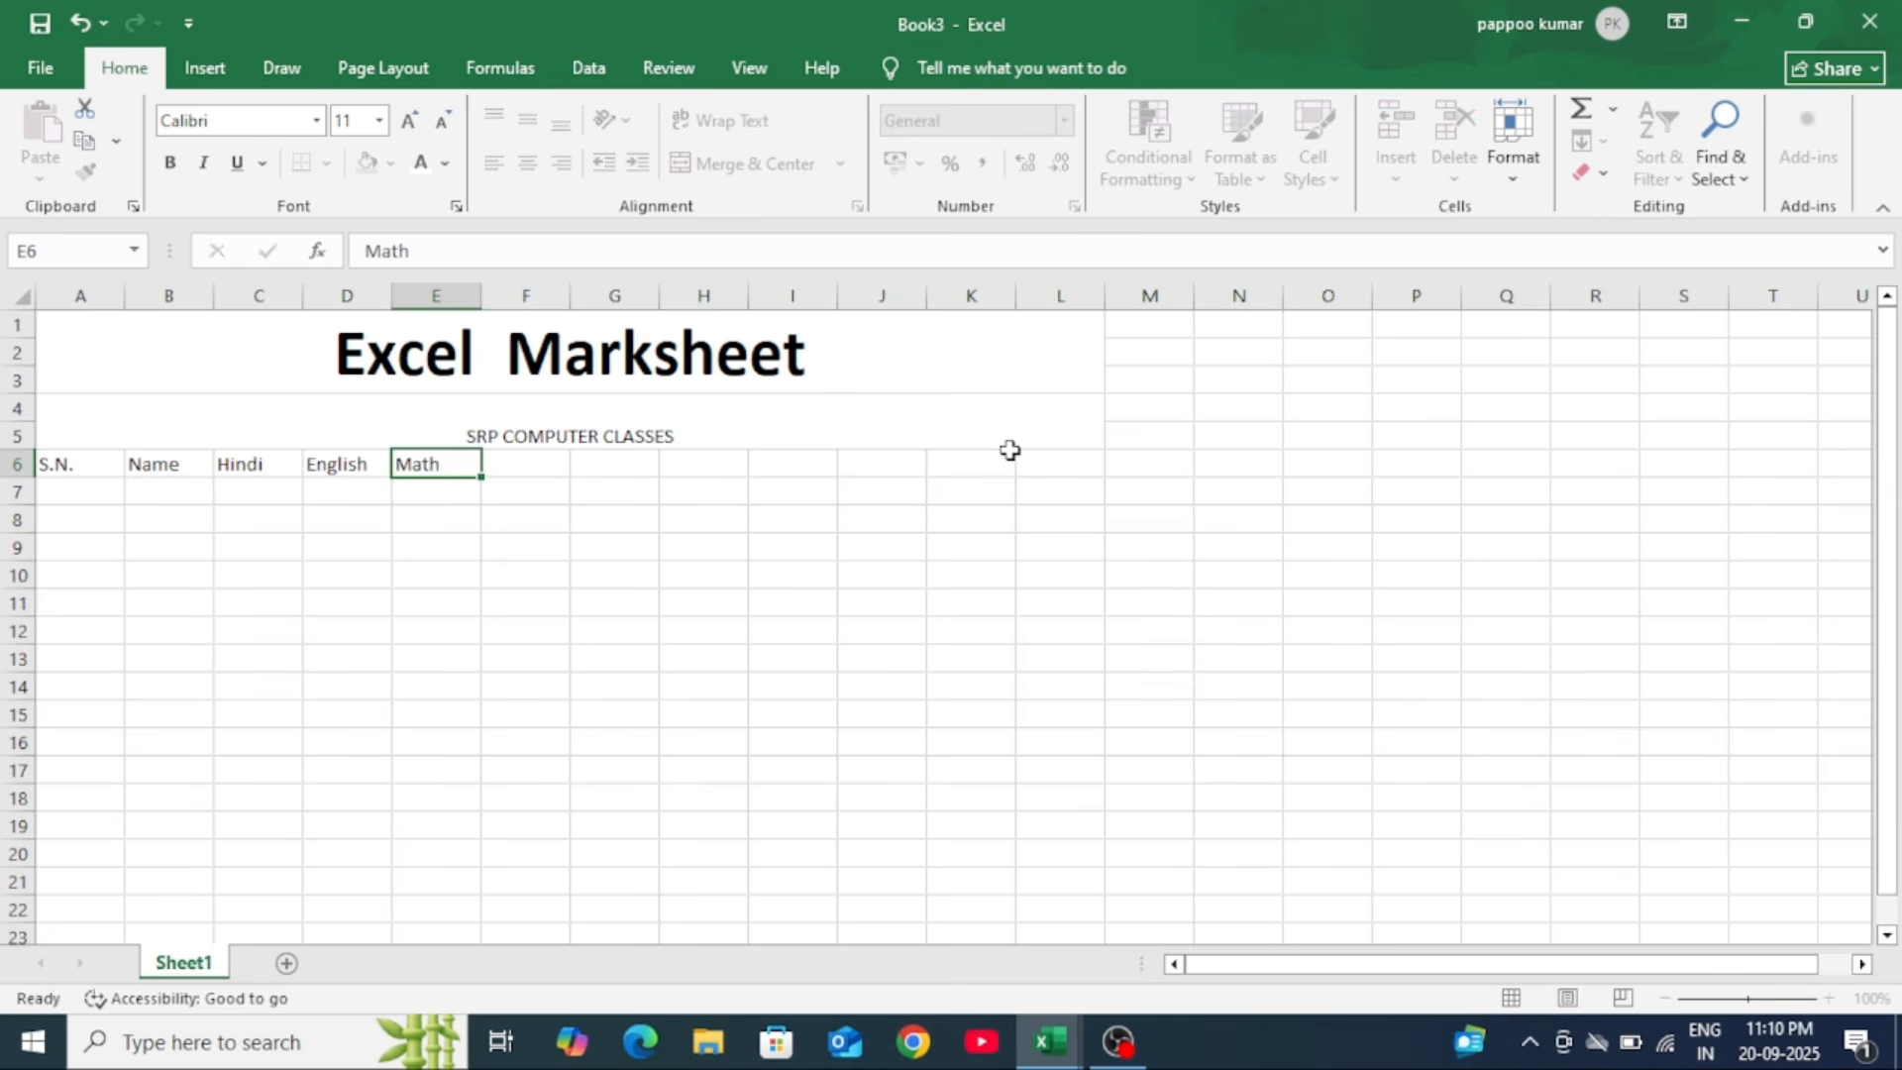
key(Tab)
text(Science)
key(Tab)
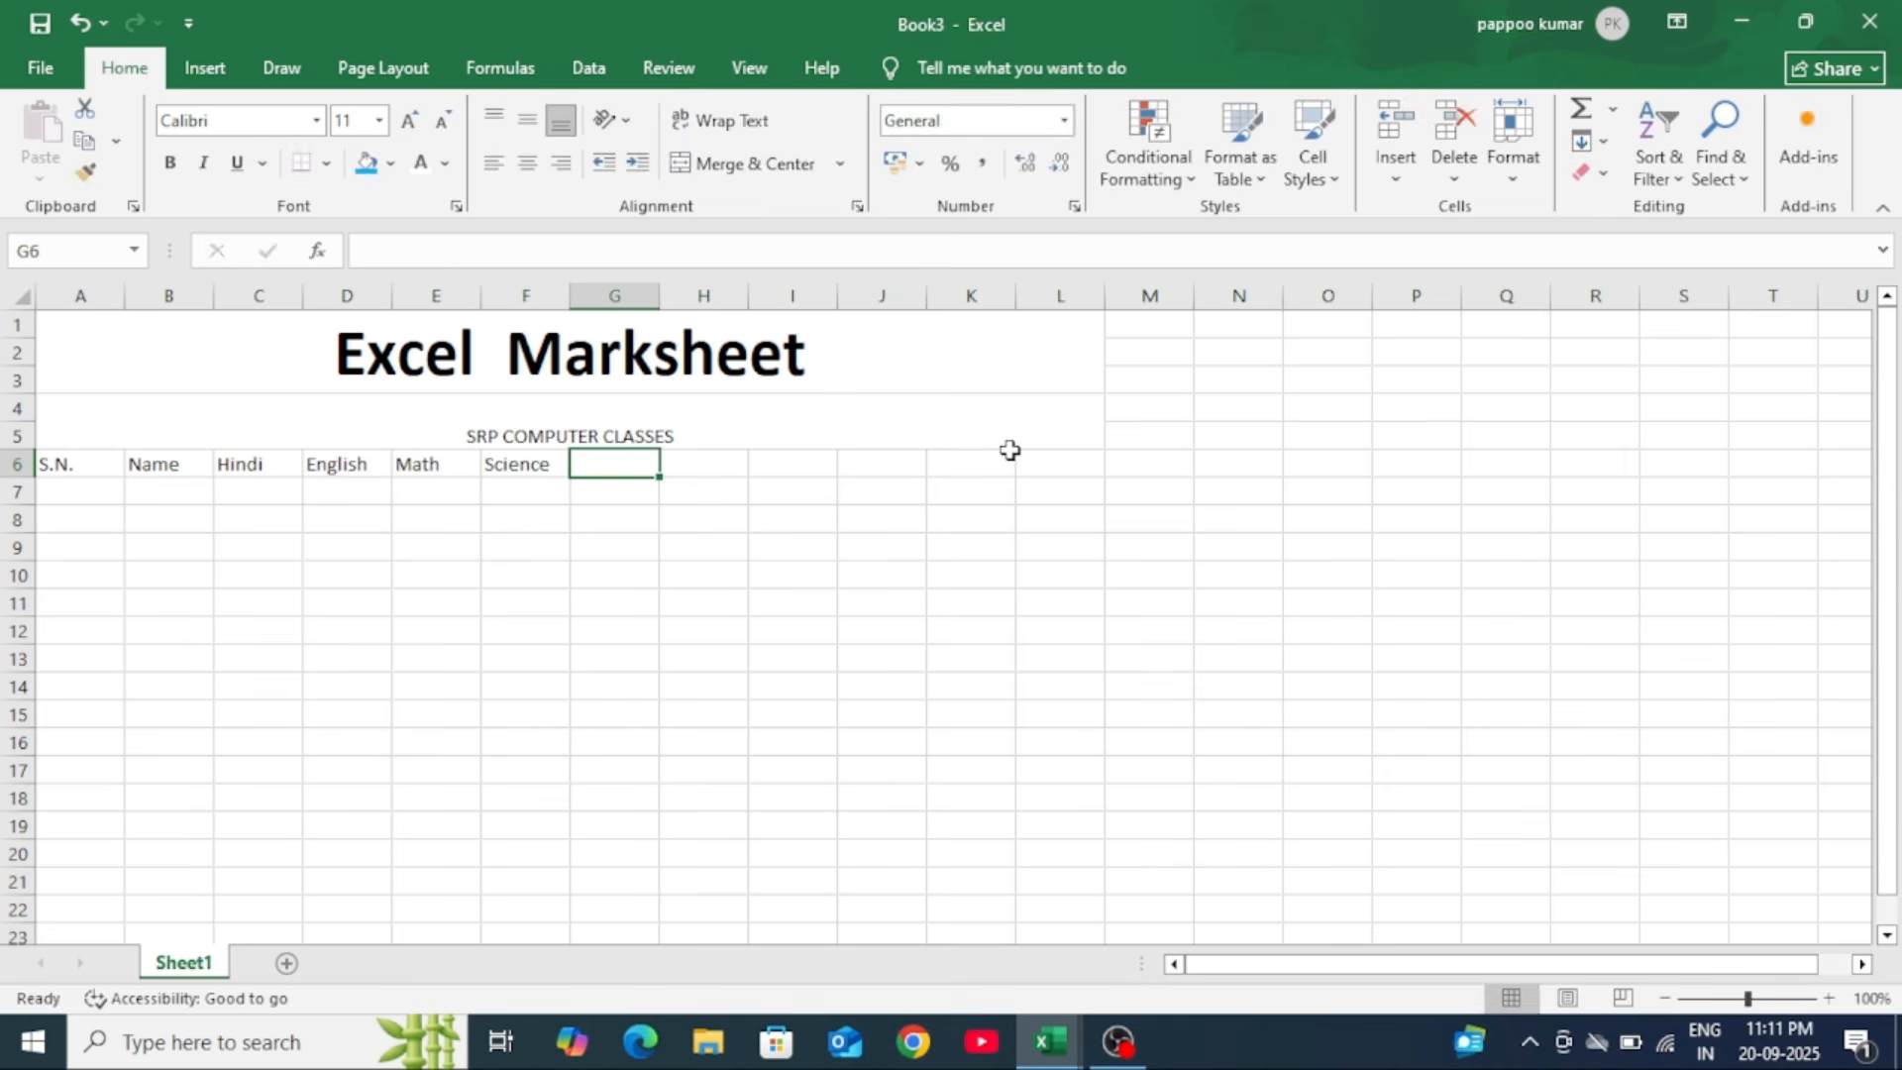
text(S.S.T)
key(Tab)
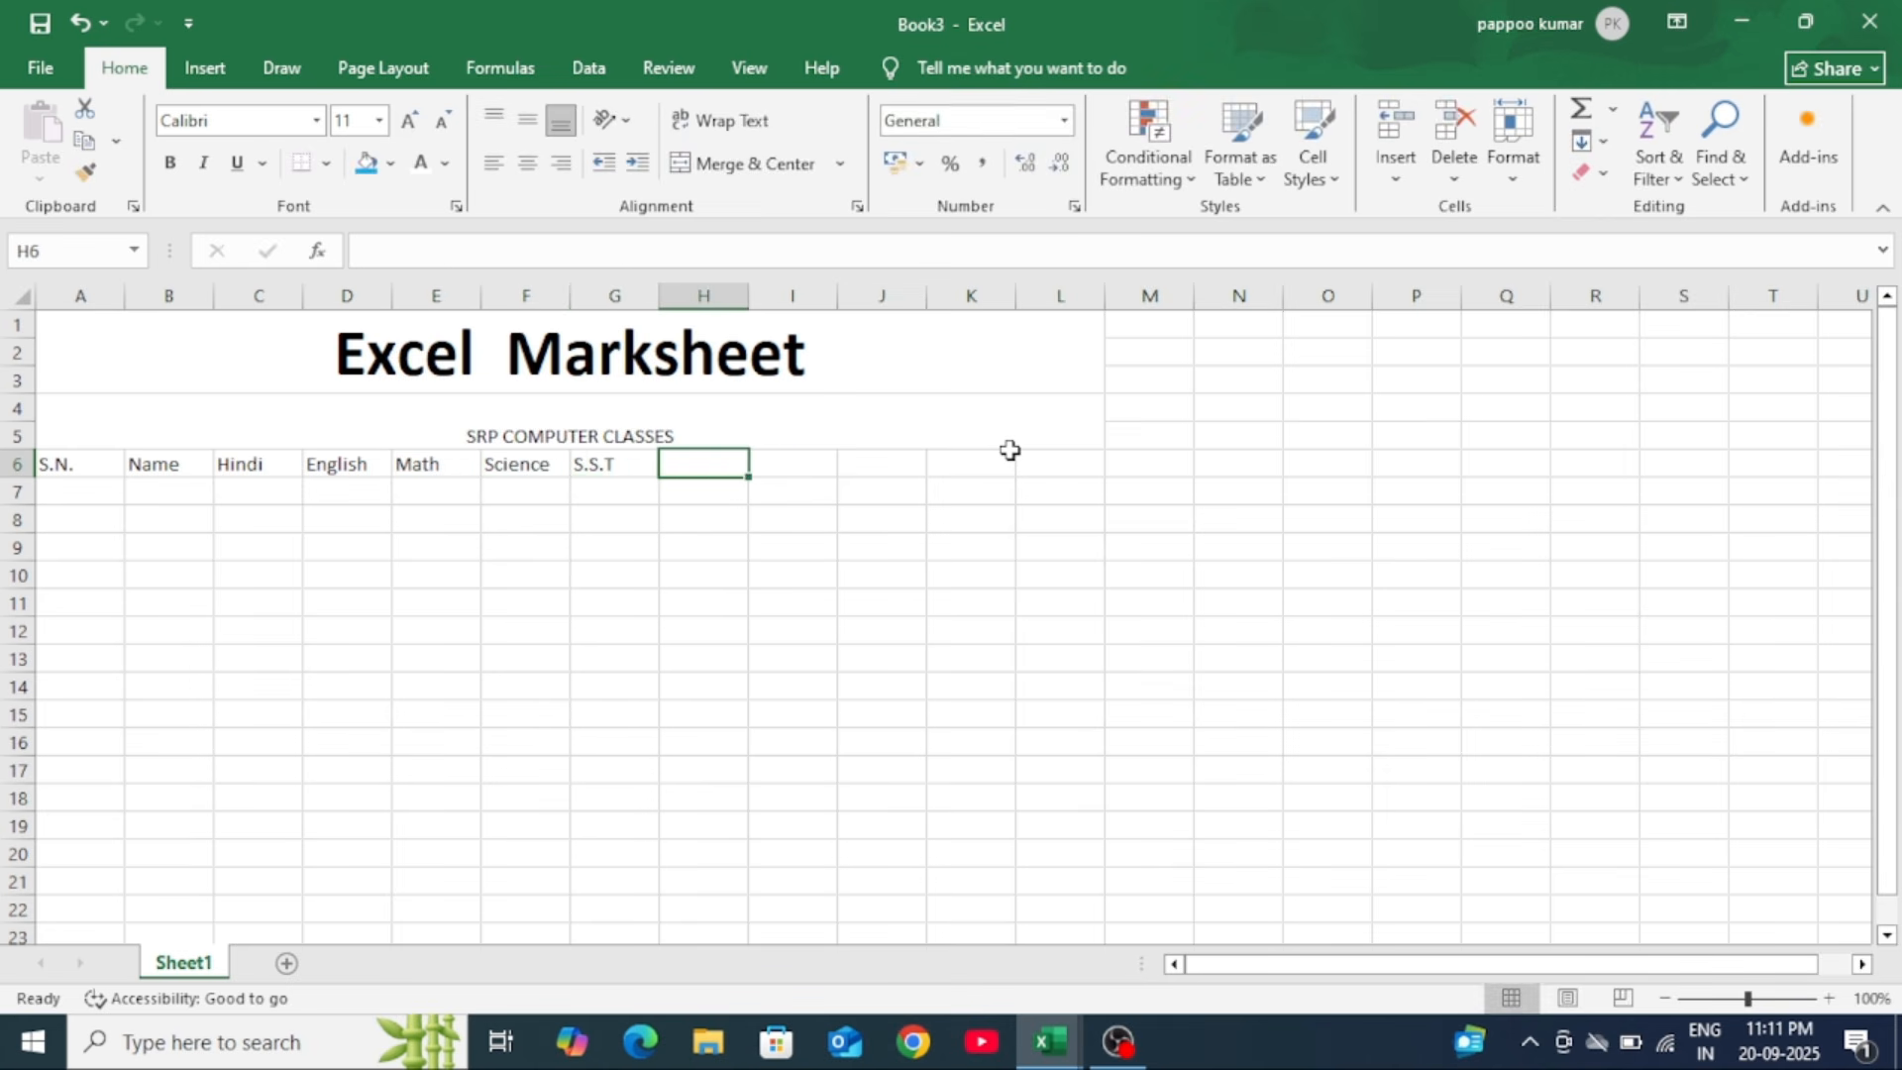
Enter the result headings Total, Percentage, Grade, Division and F/p in cells H6 through L6
text(Total)
key(Tab)
text(P)
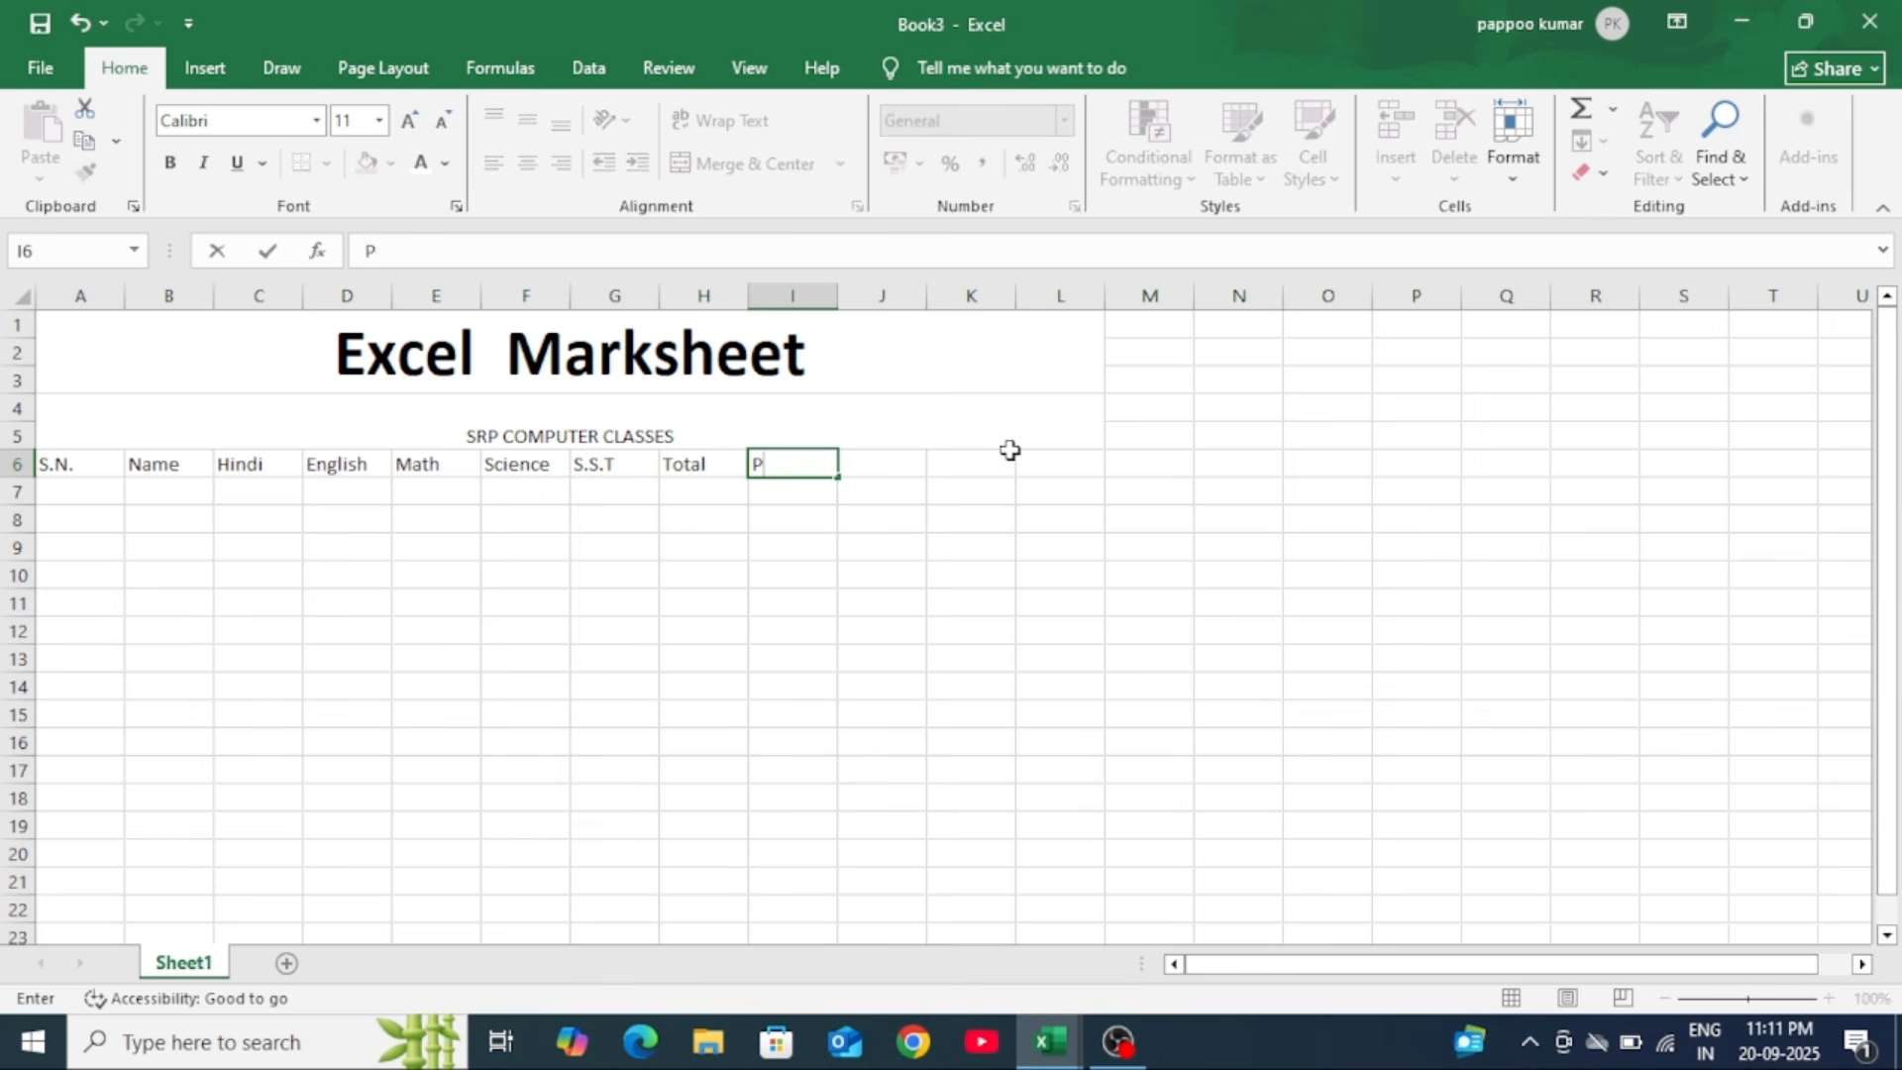
text(ercentag)
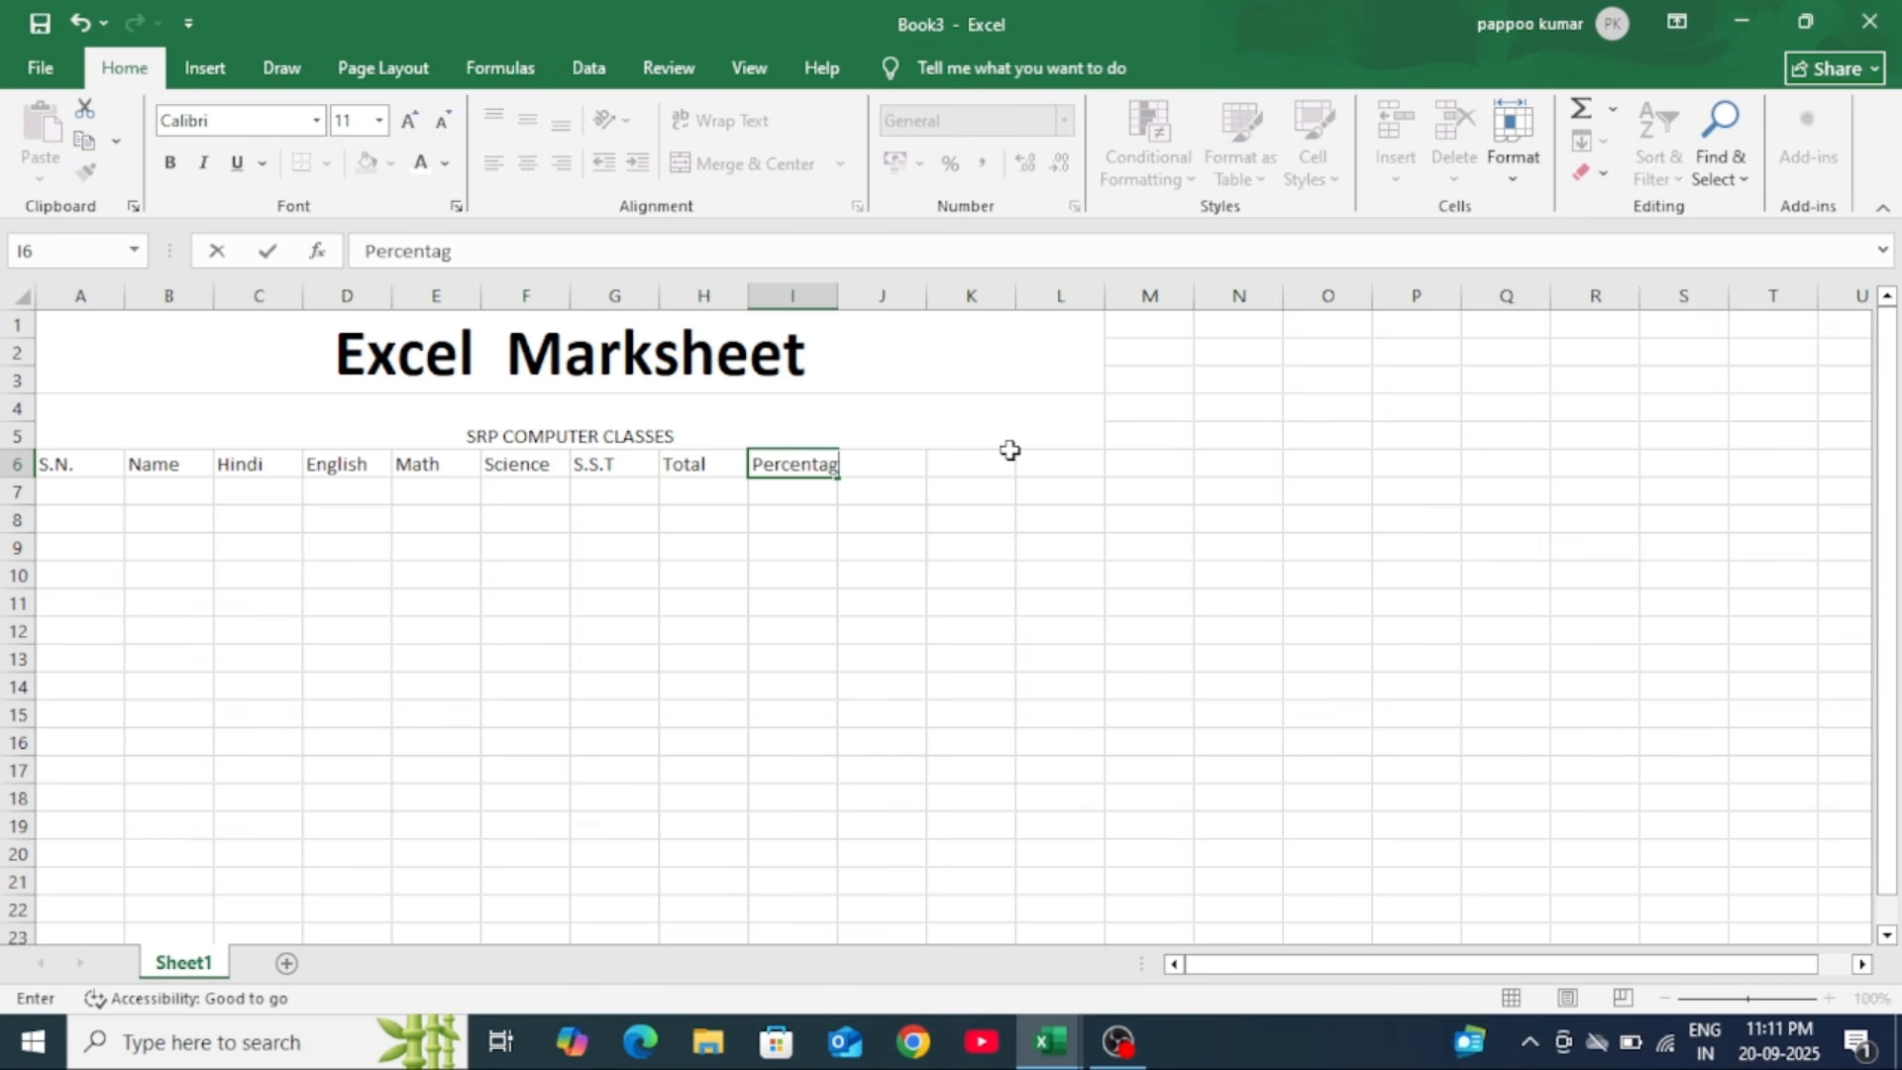
text(e)
key(Tab)
text(Grade)
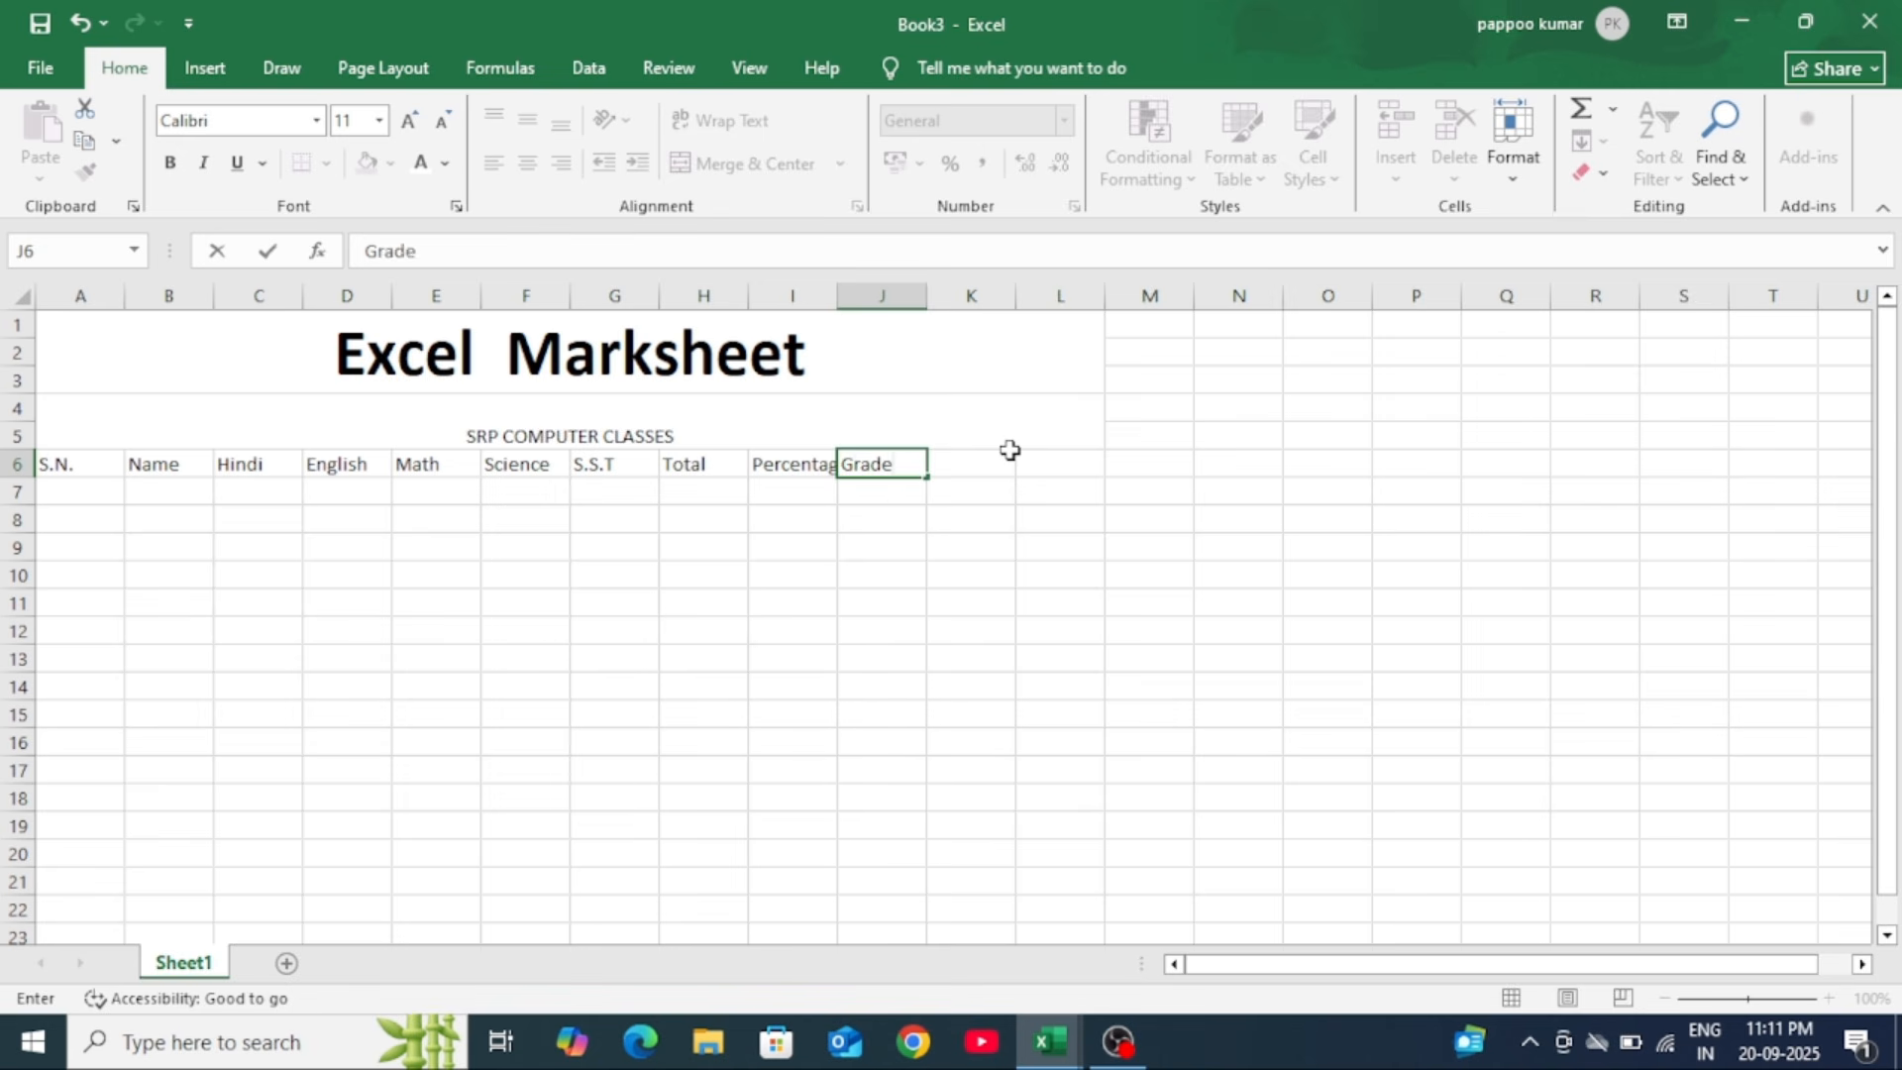
key(Tab)
text(Division)
key(Tab)
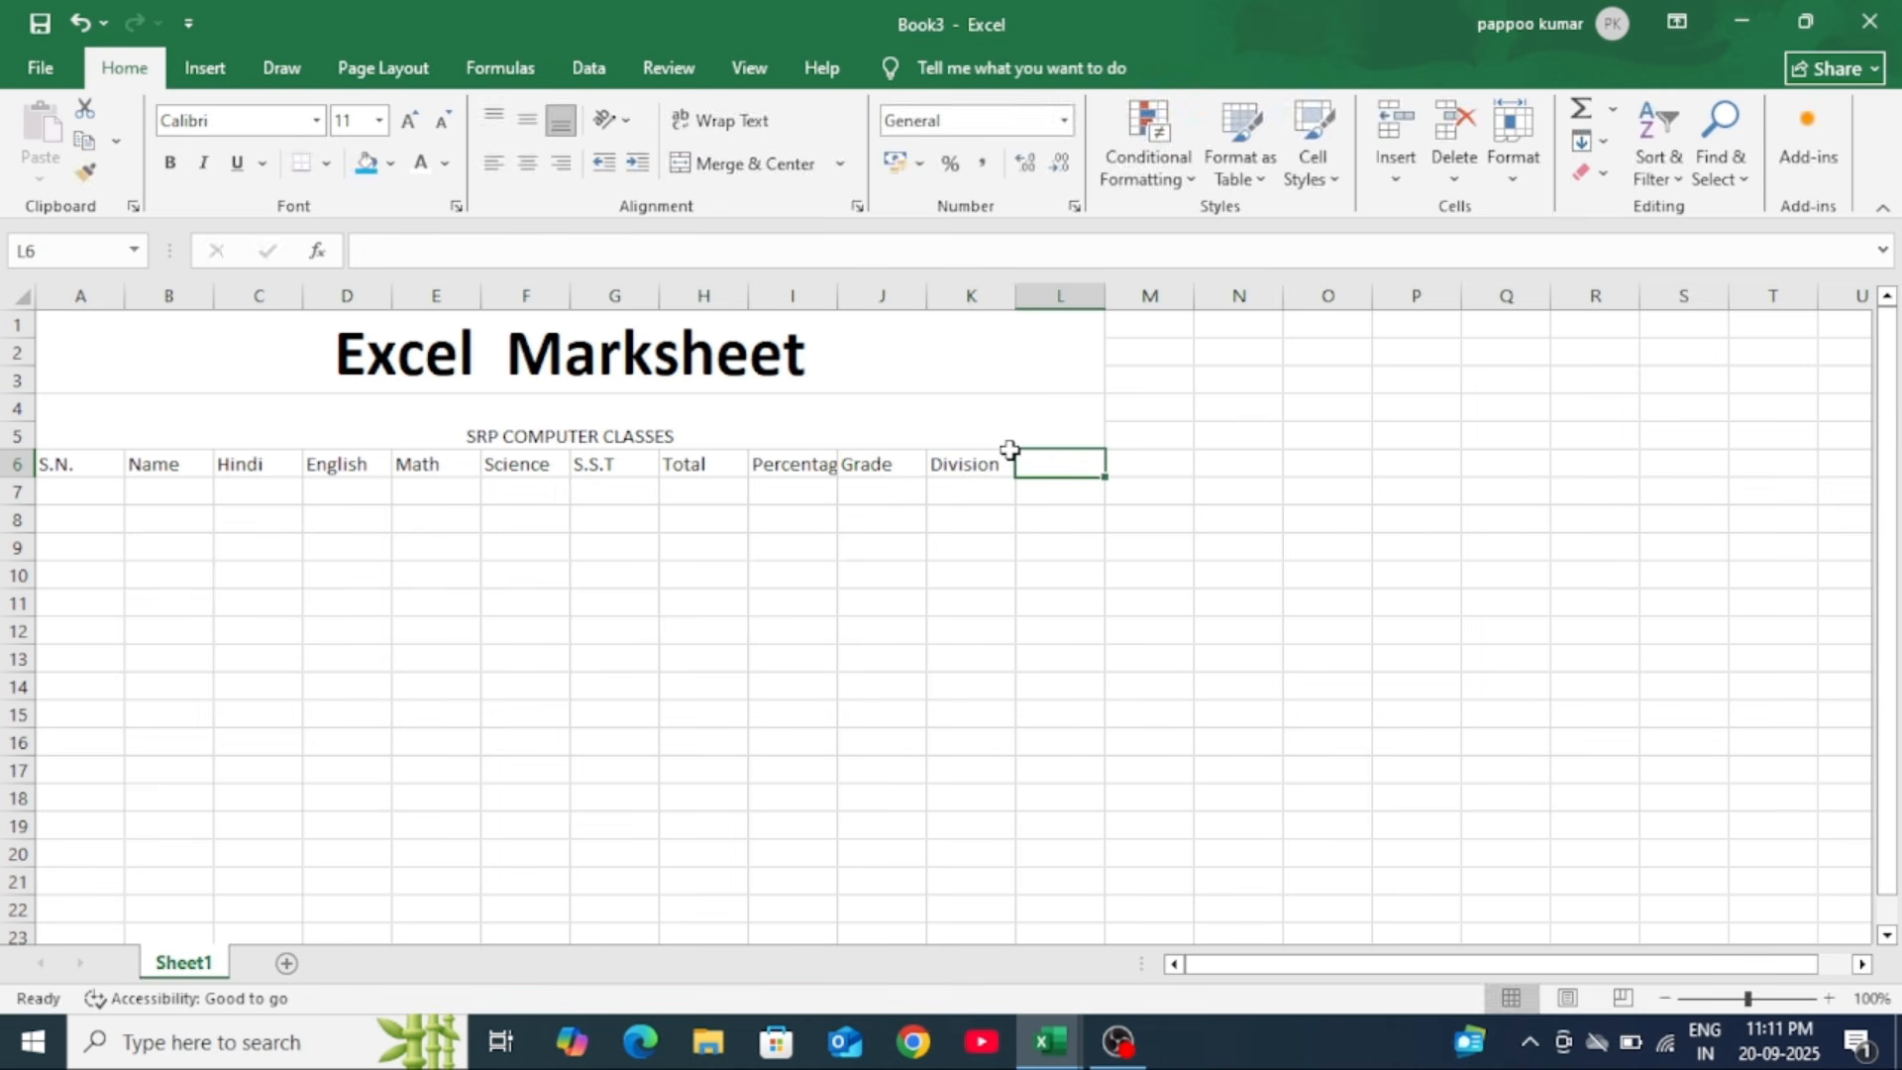
text(F/p)
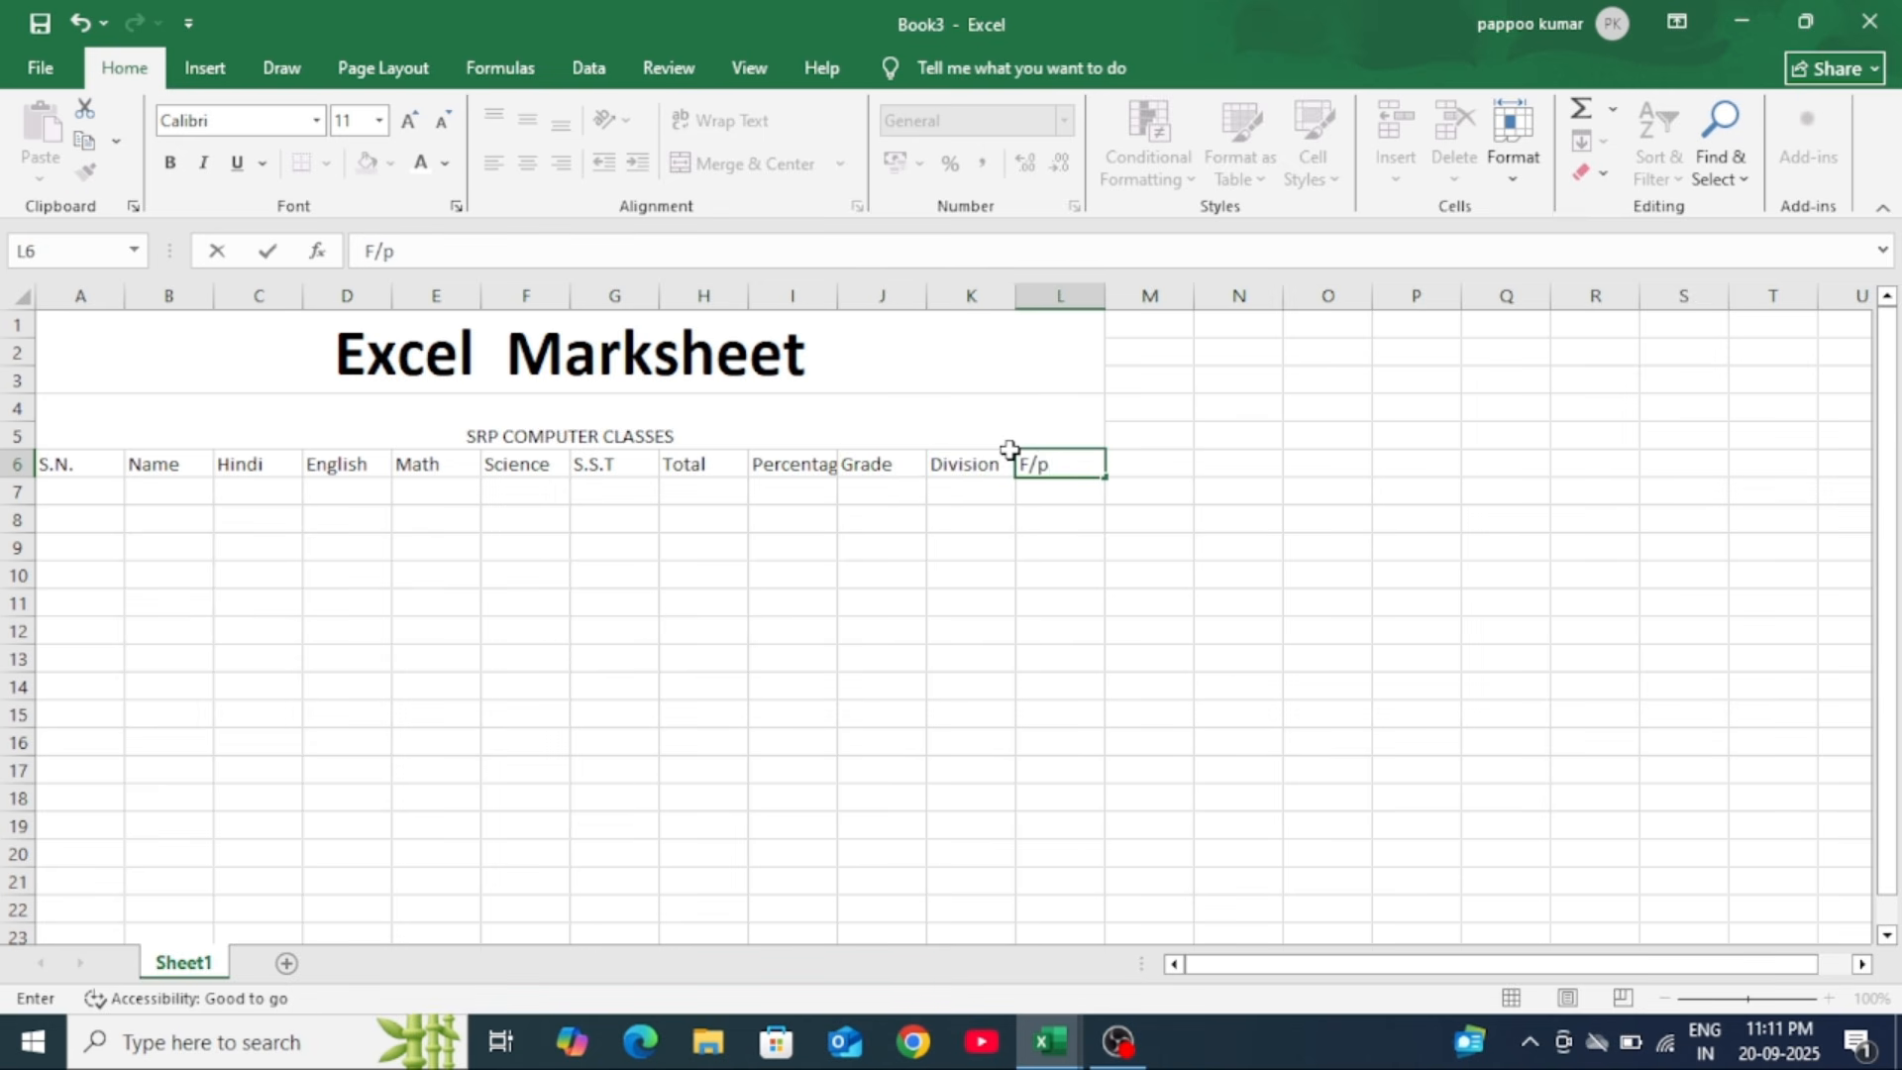
click(1075, 717)
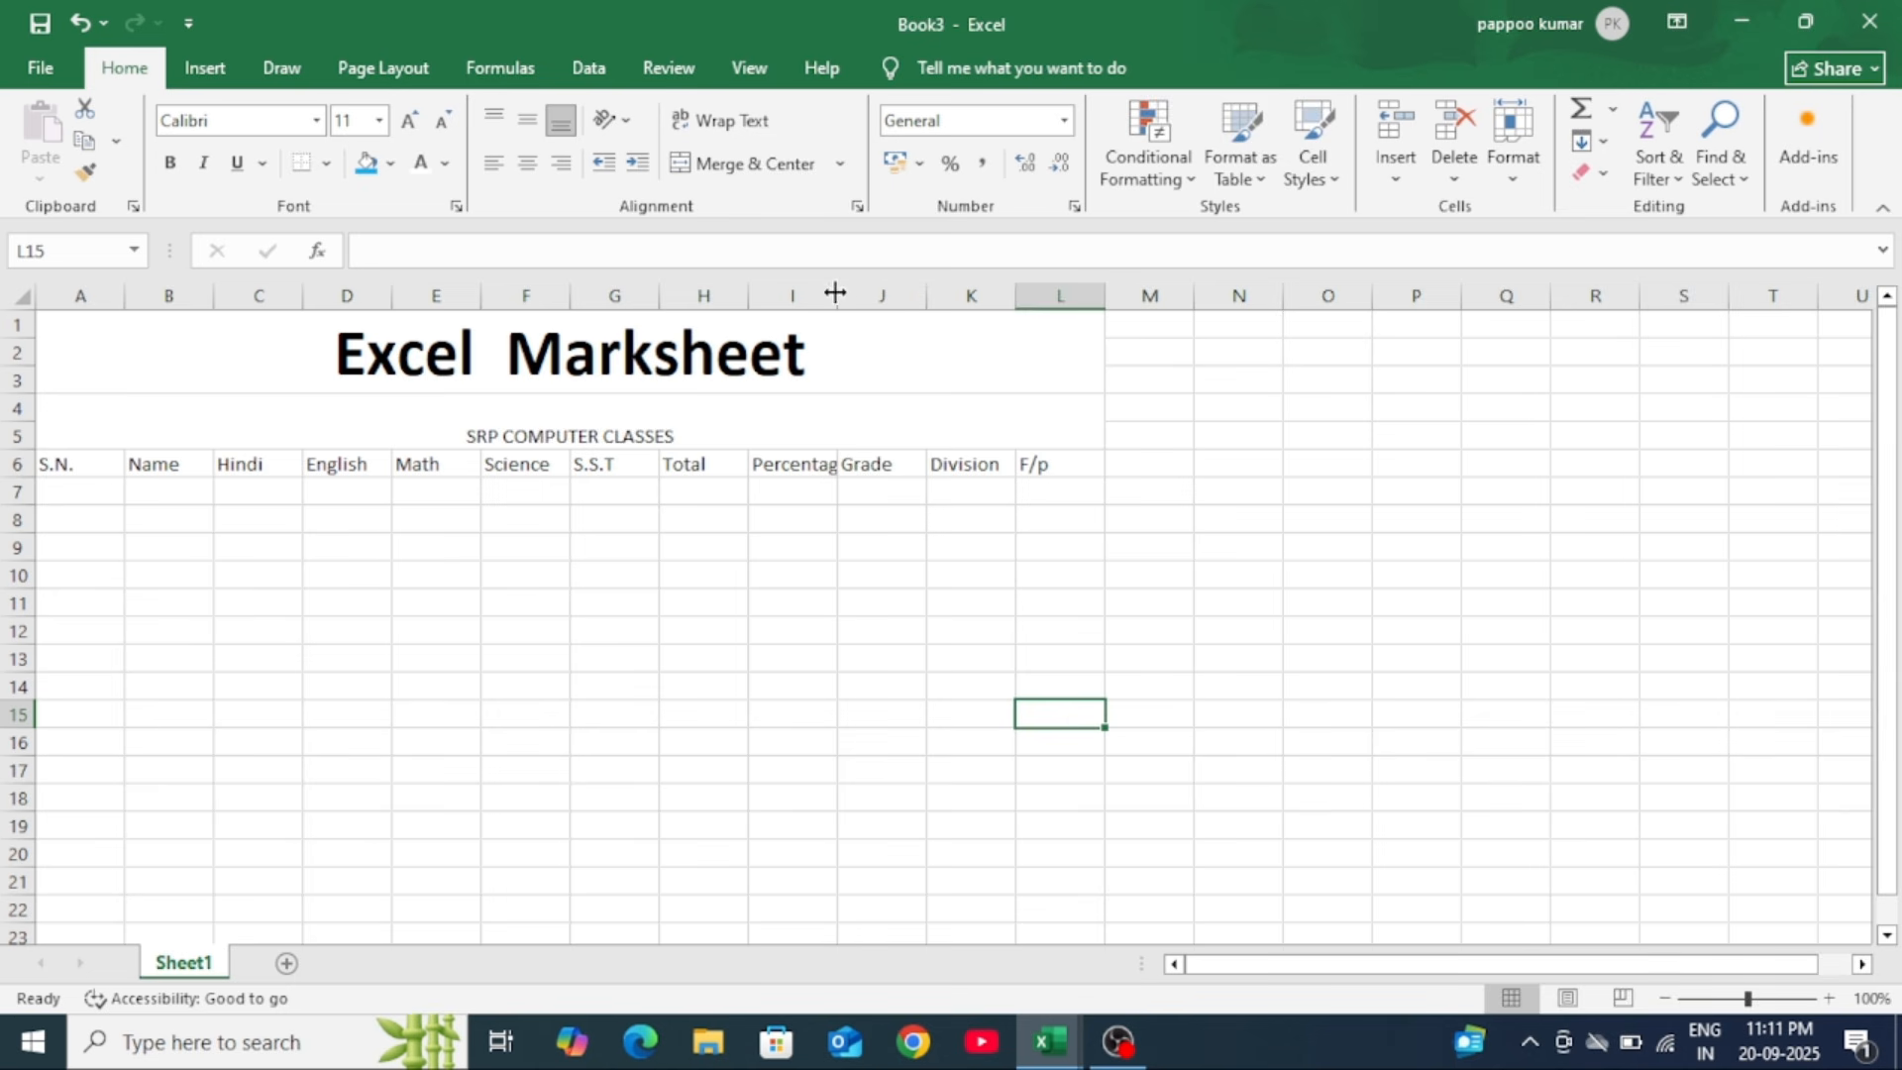
Widen the Percentage and Grade columns so the full Percentage heading fits
drag(847, 298, 858, 298)
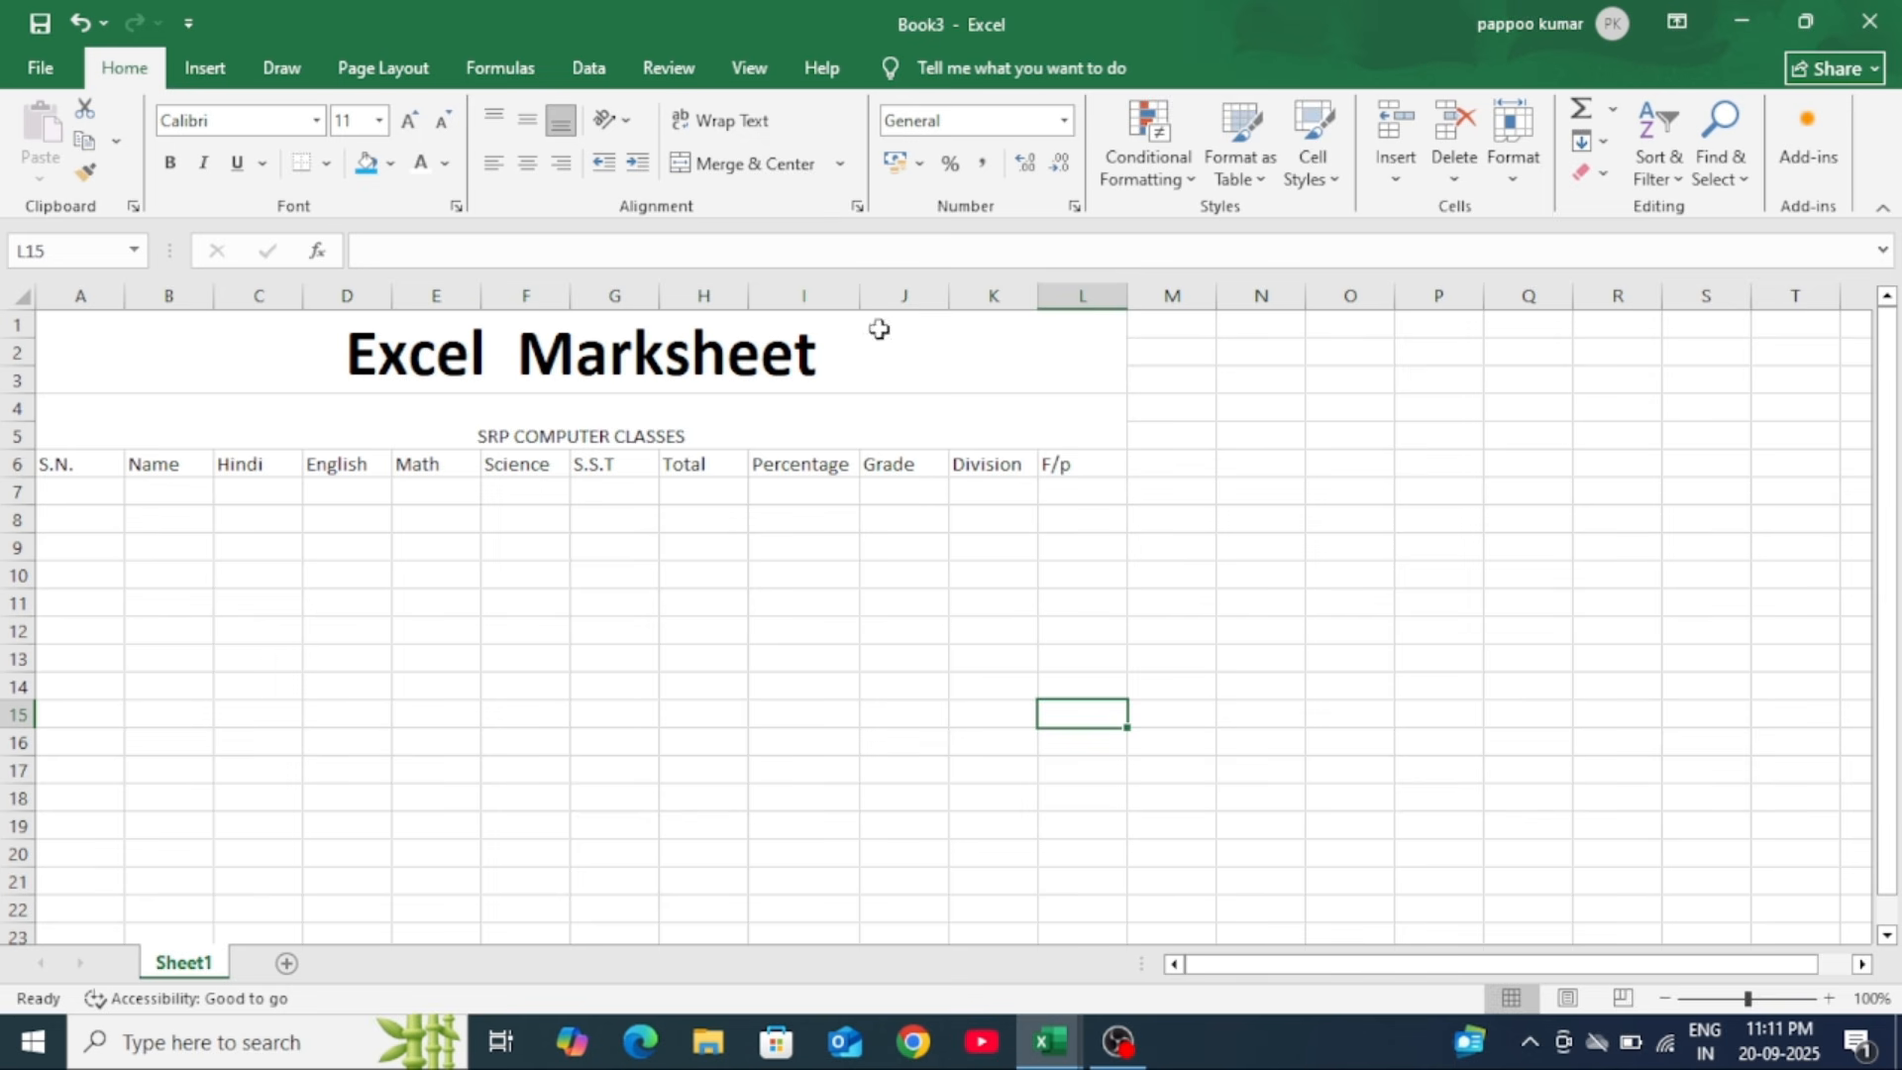
drag(859, 281, 984, 297)
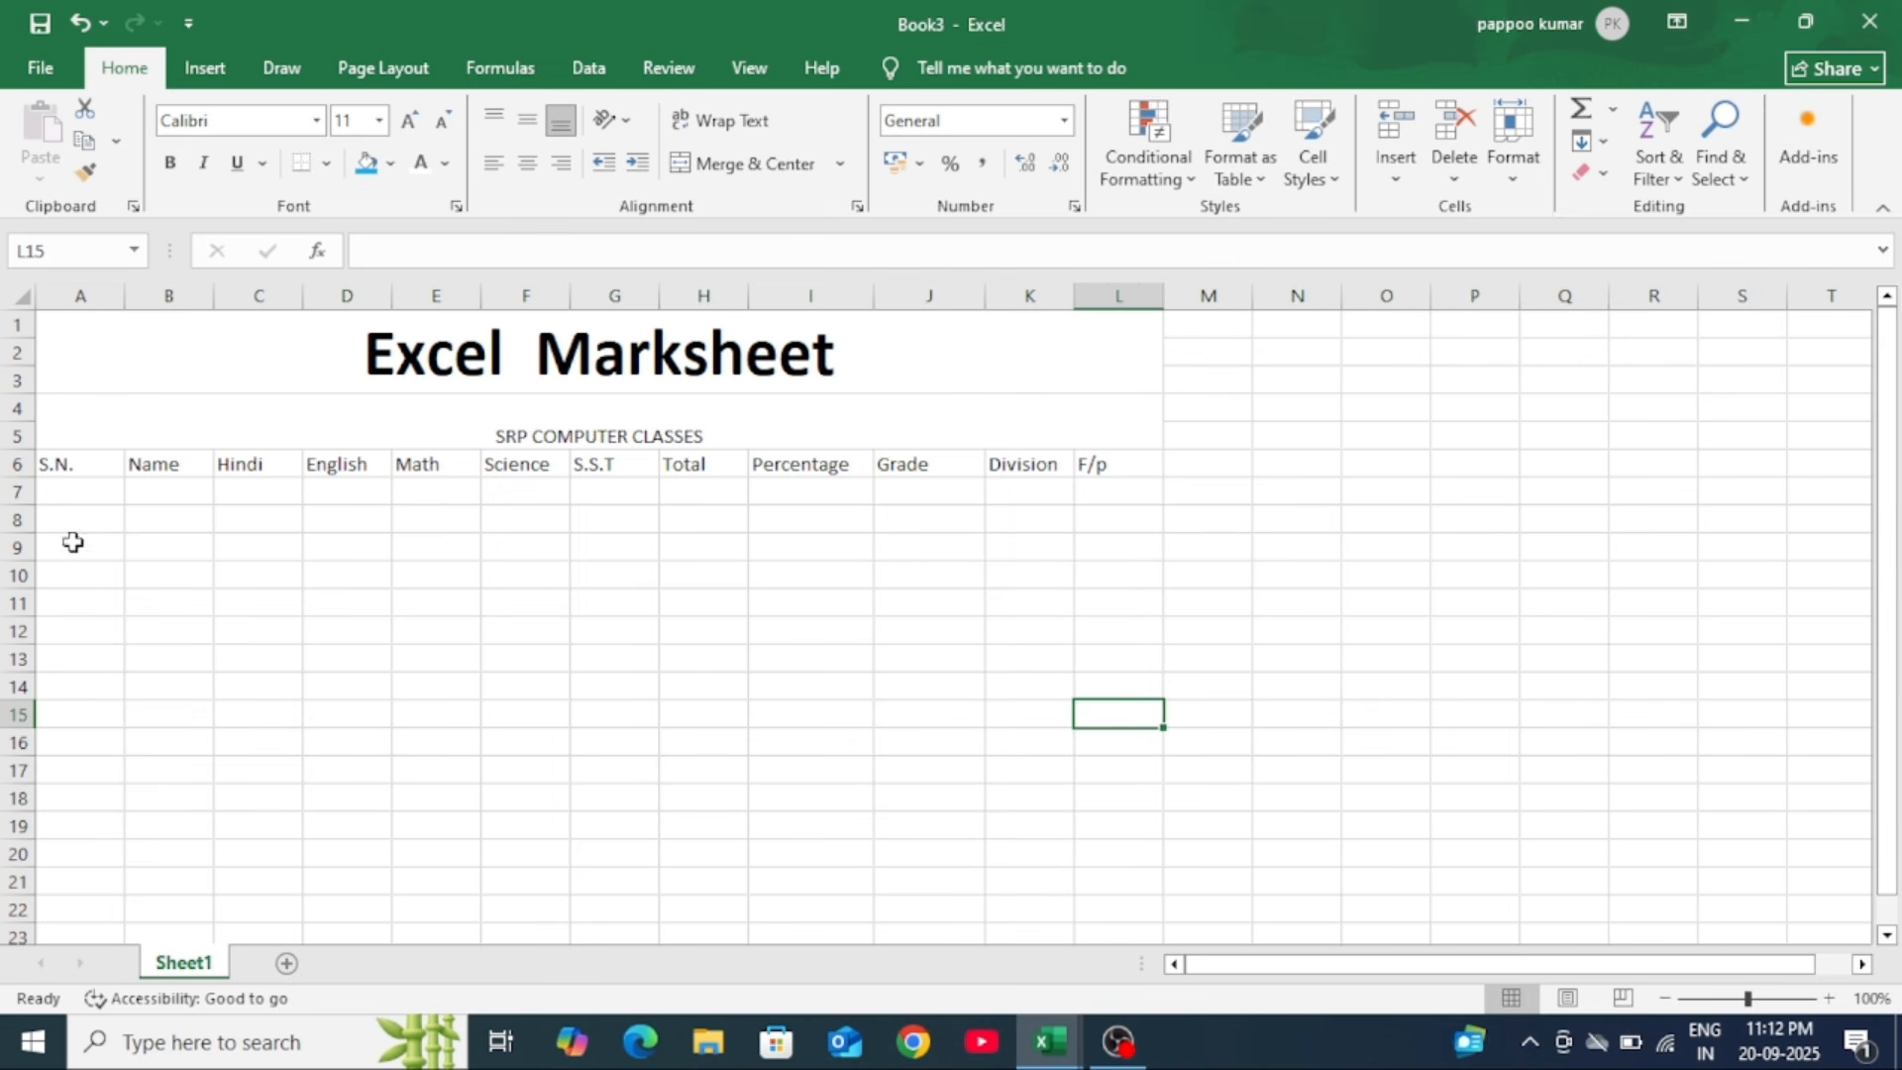
Fill the S.N. column with serial numbers 1 to 15 in cells A7 through A21
click(102, 493)
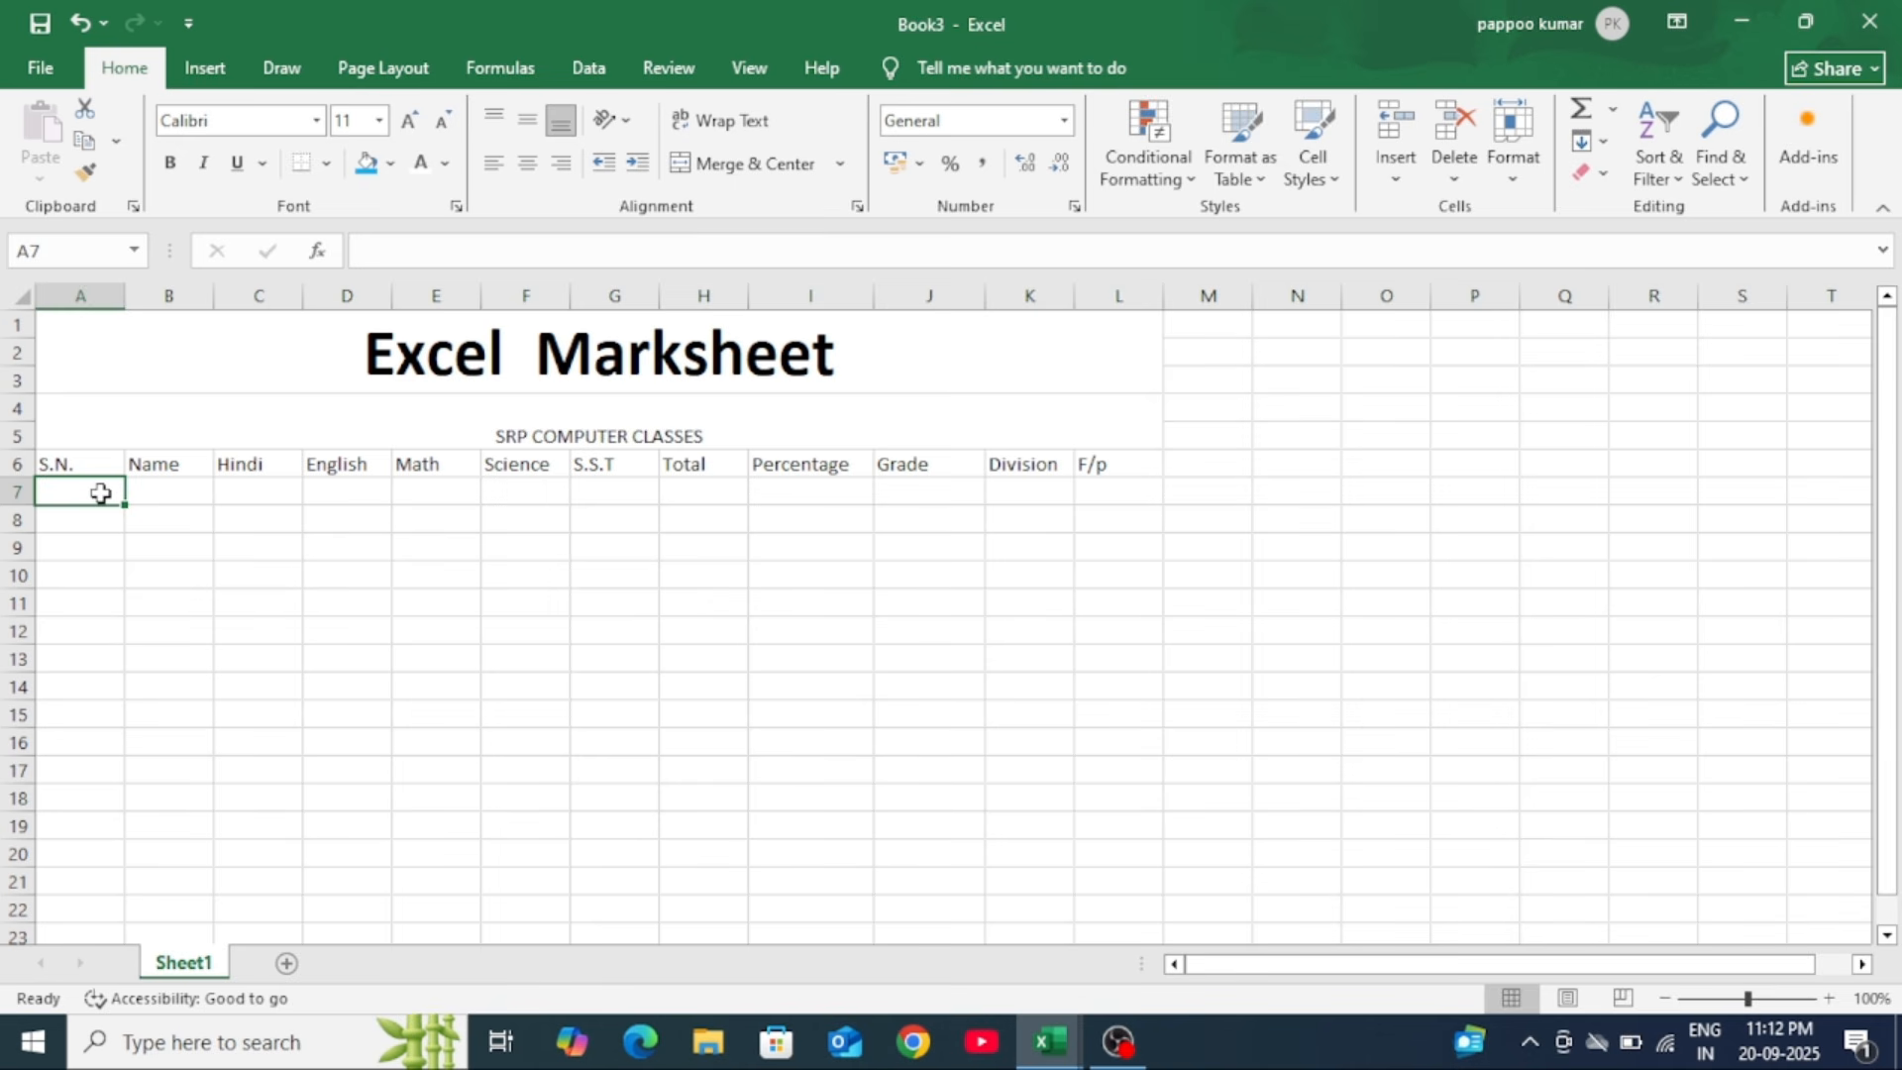
text(1)
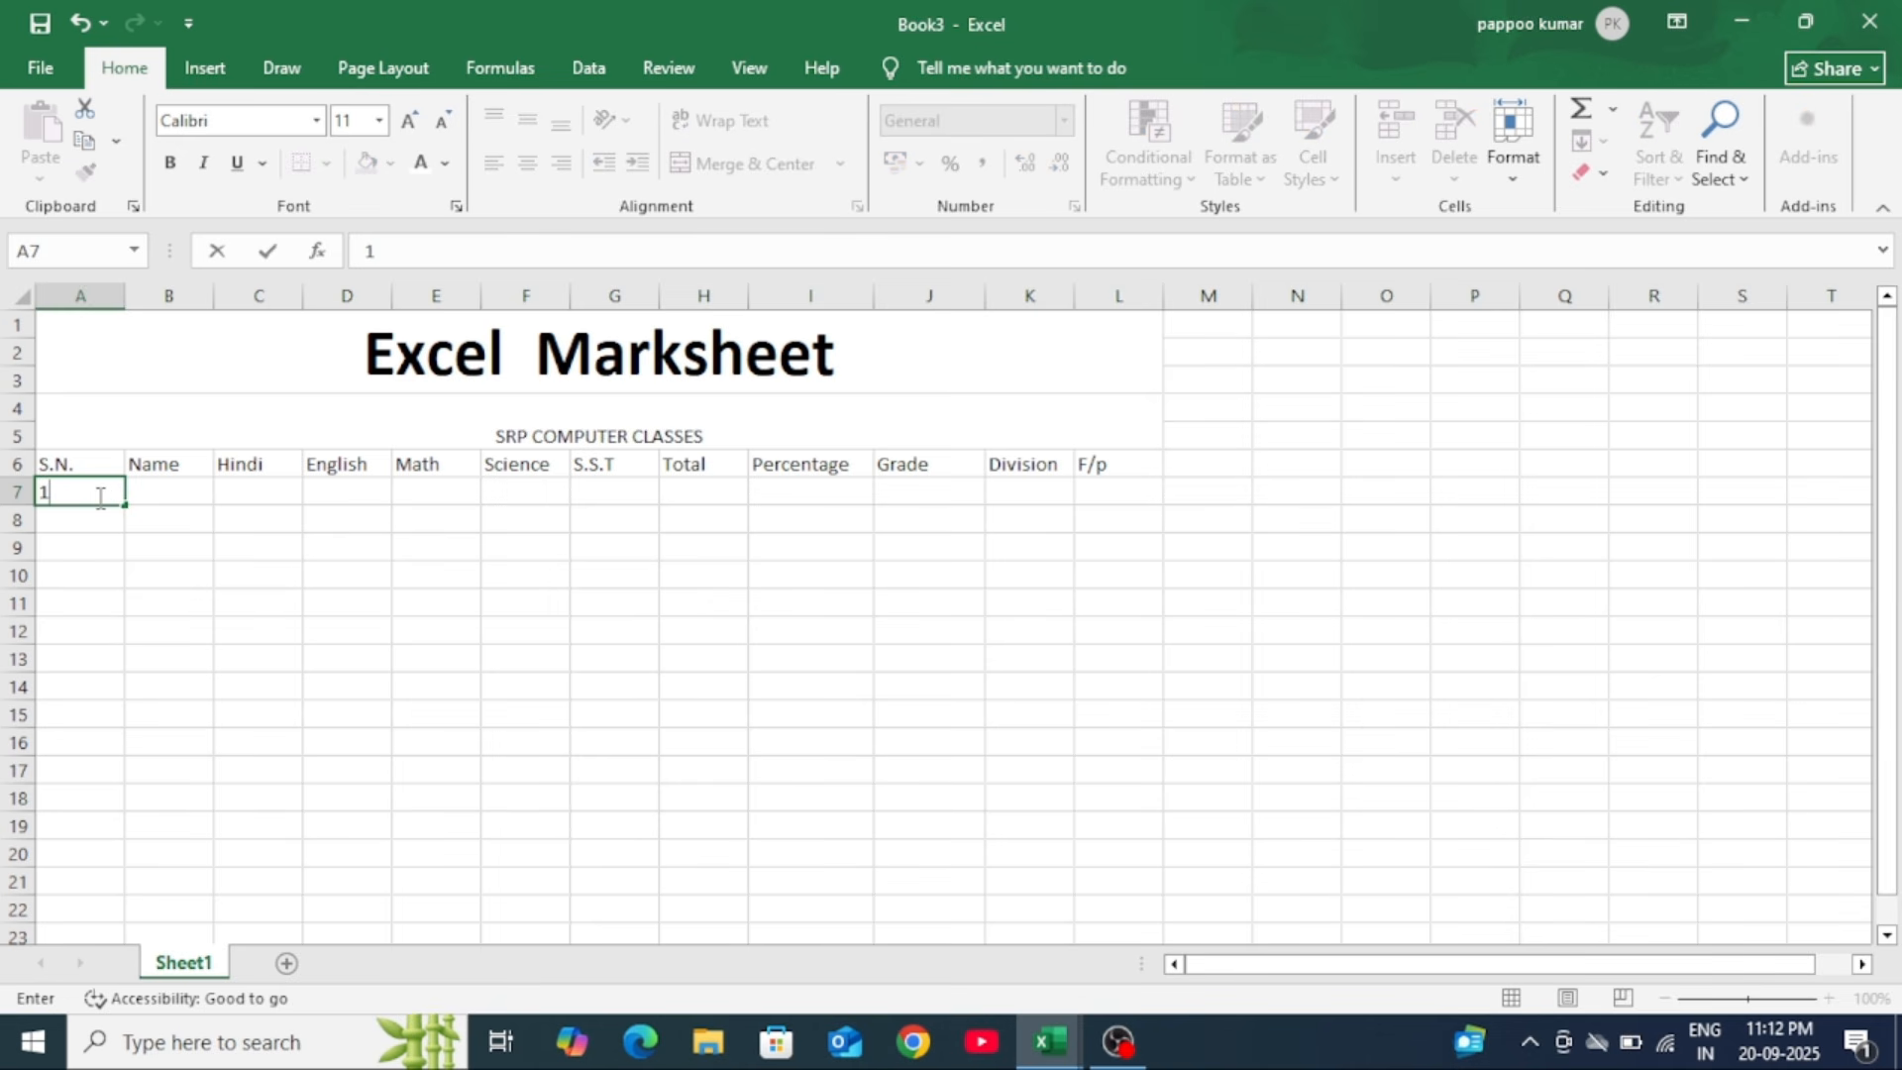
key(Return)
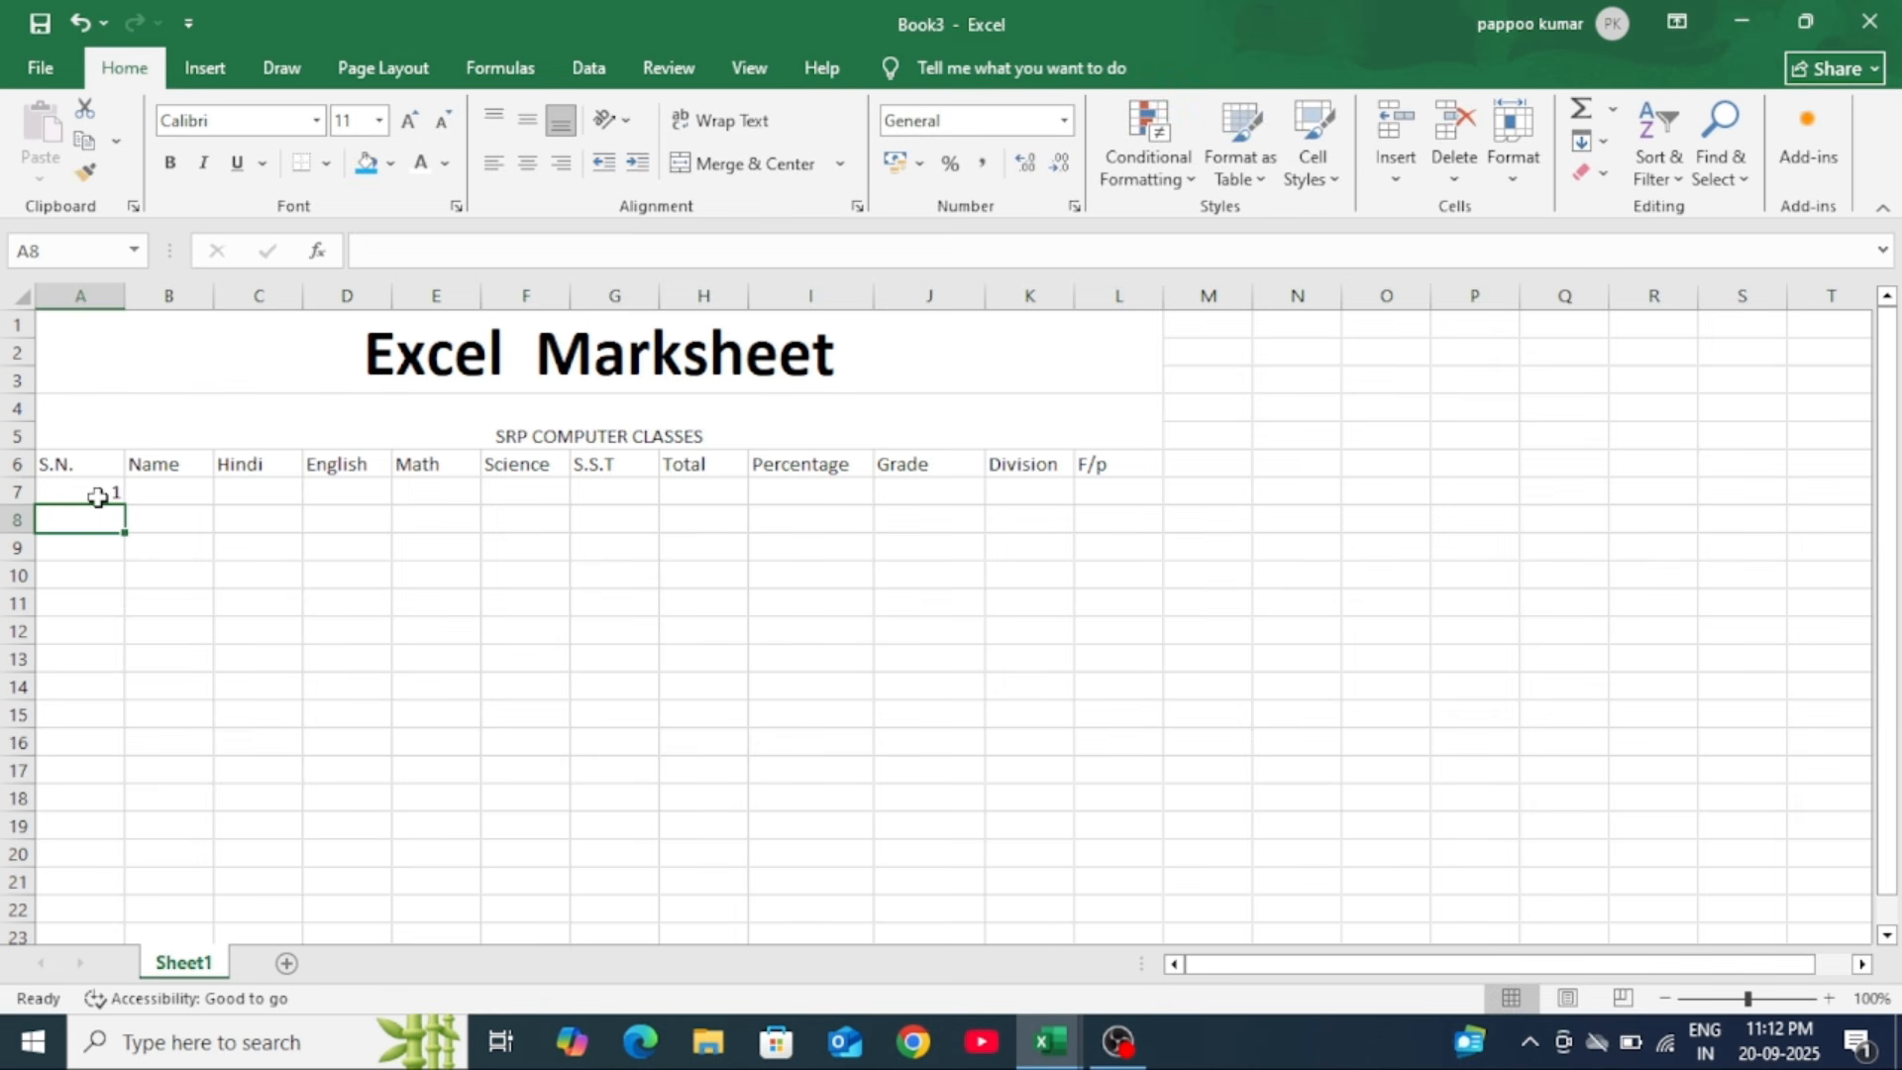
text(2)
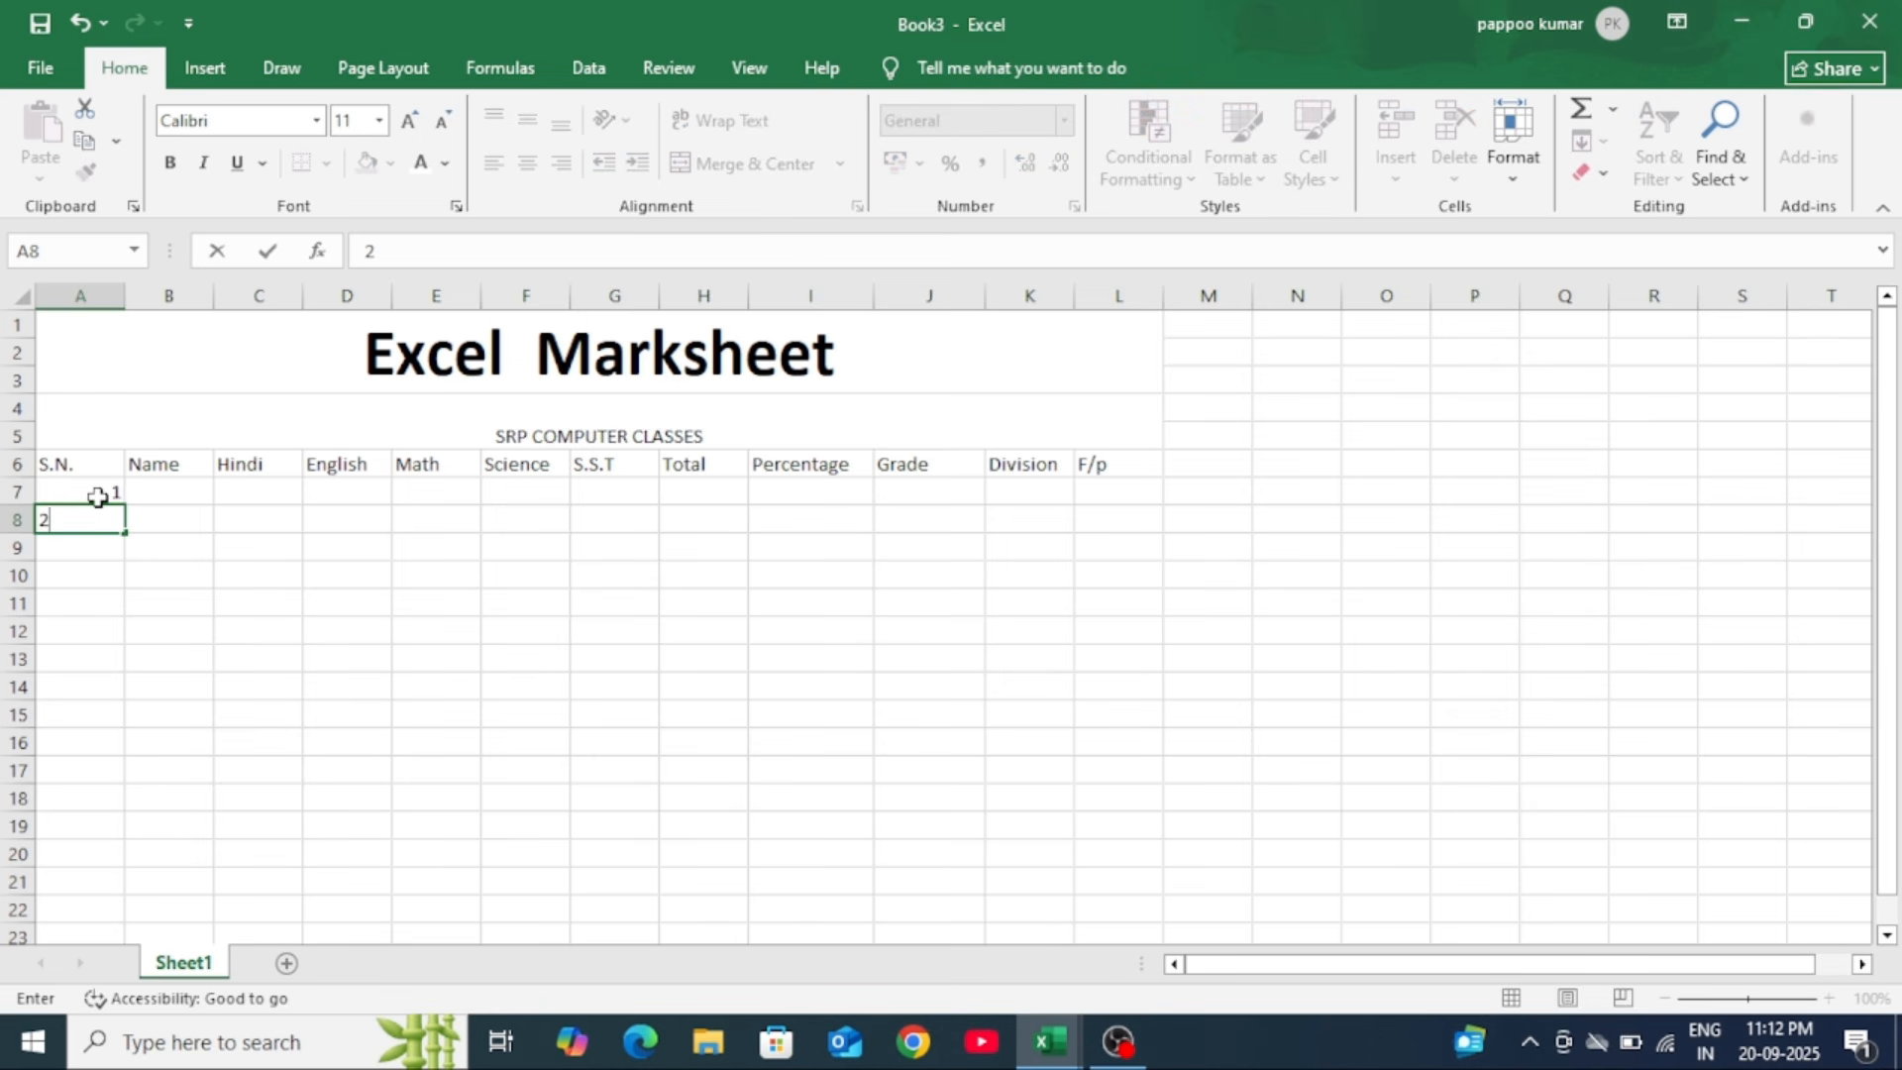
click(206, 564)
drag(85, 489, 97, 523)
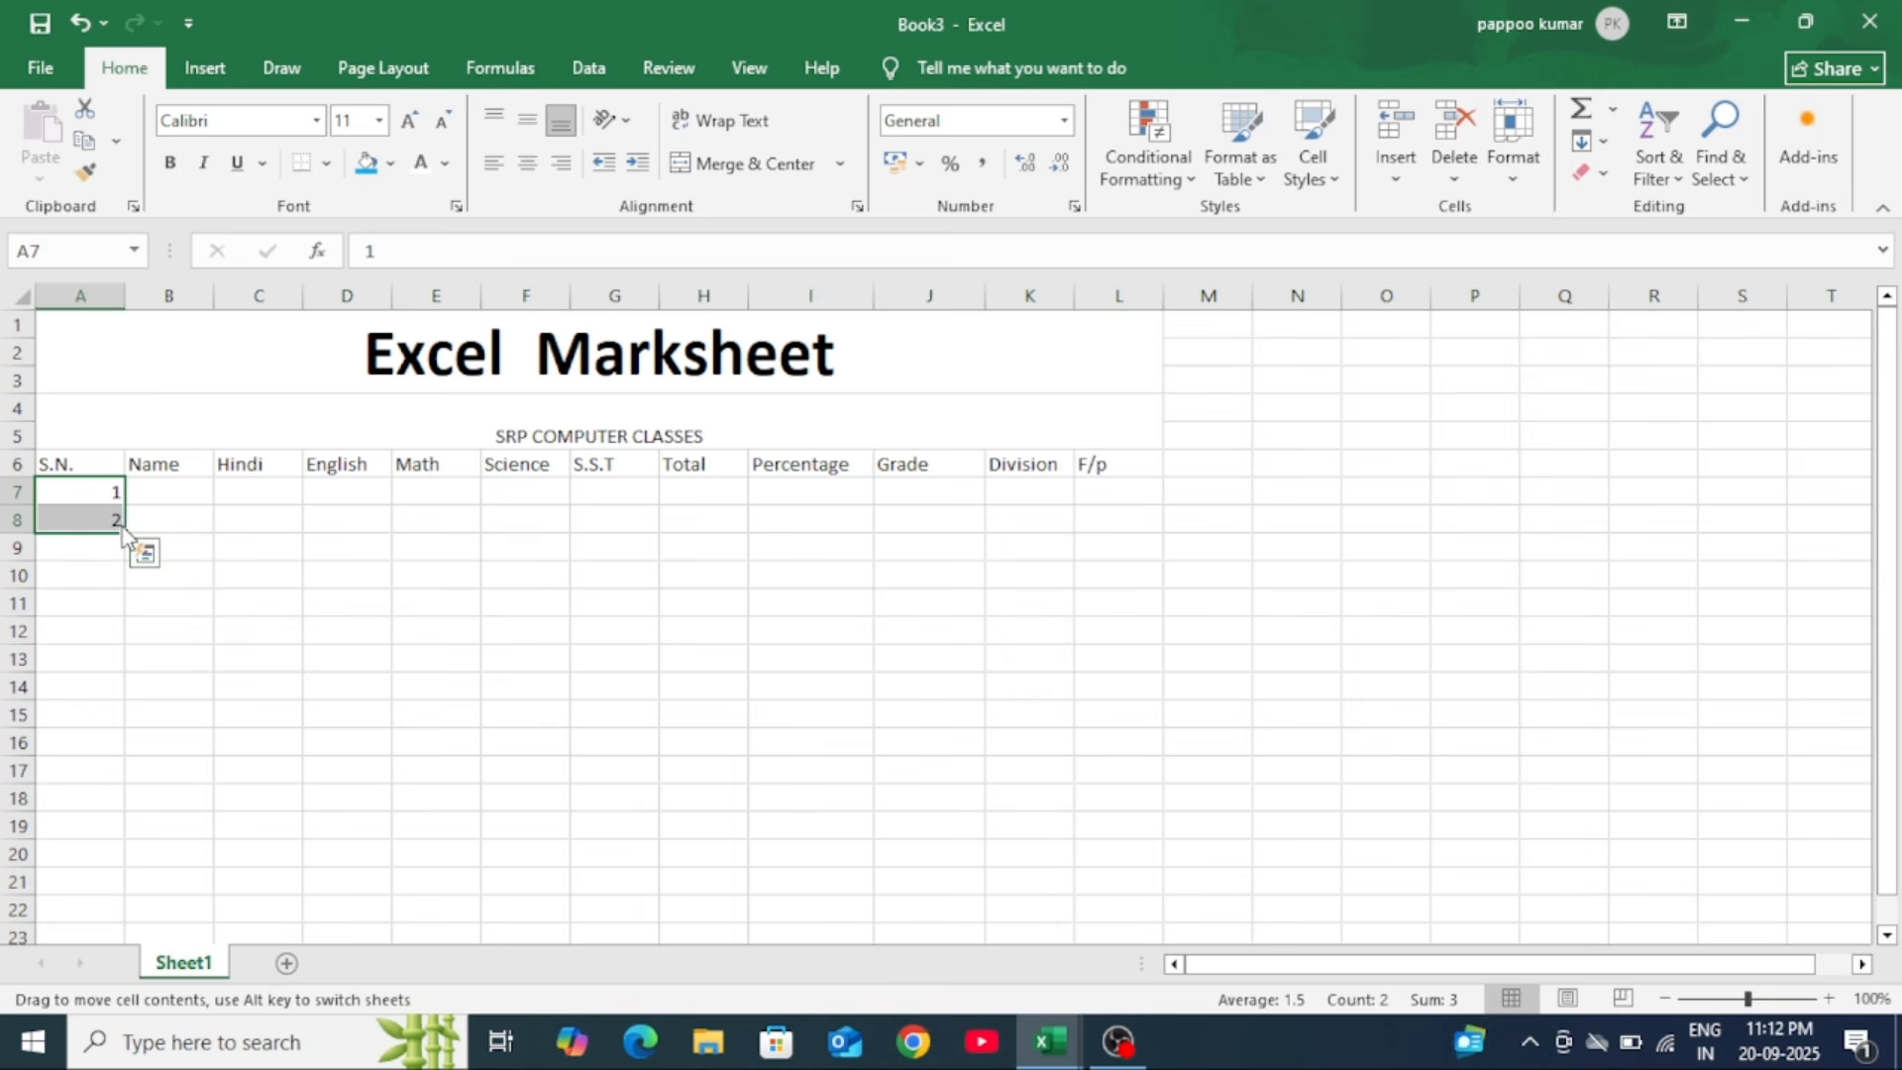
drag(124, 535, 130, 881)
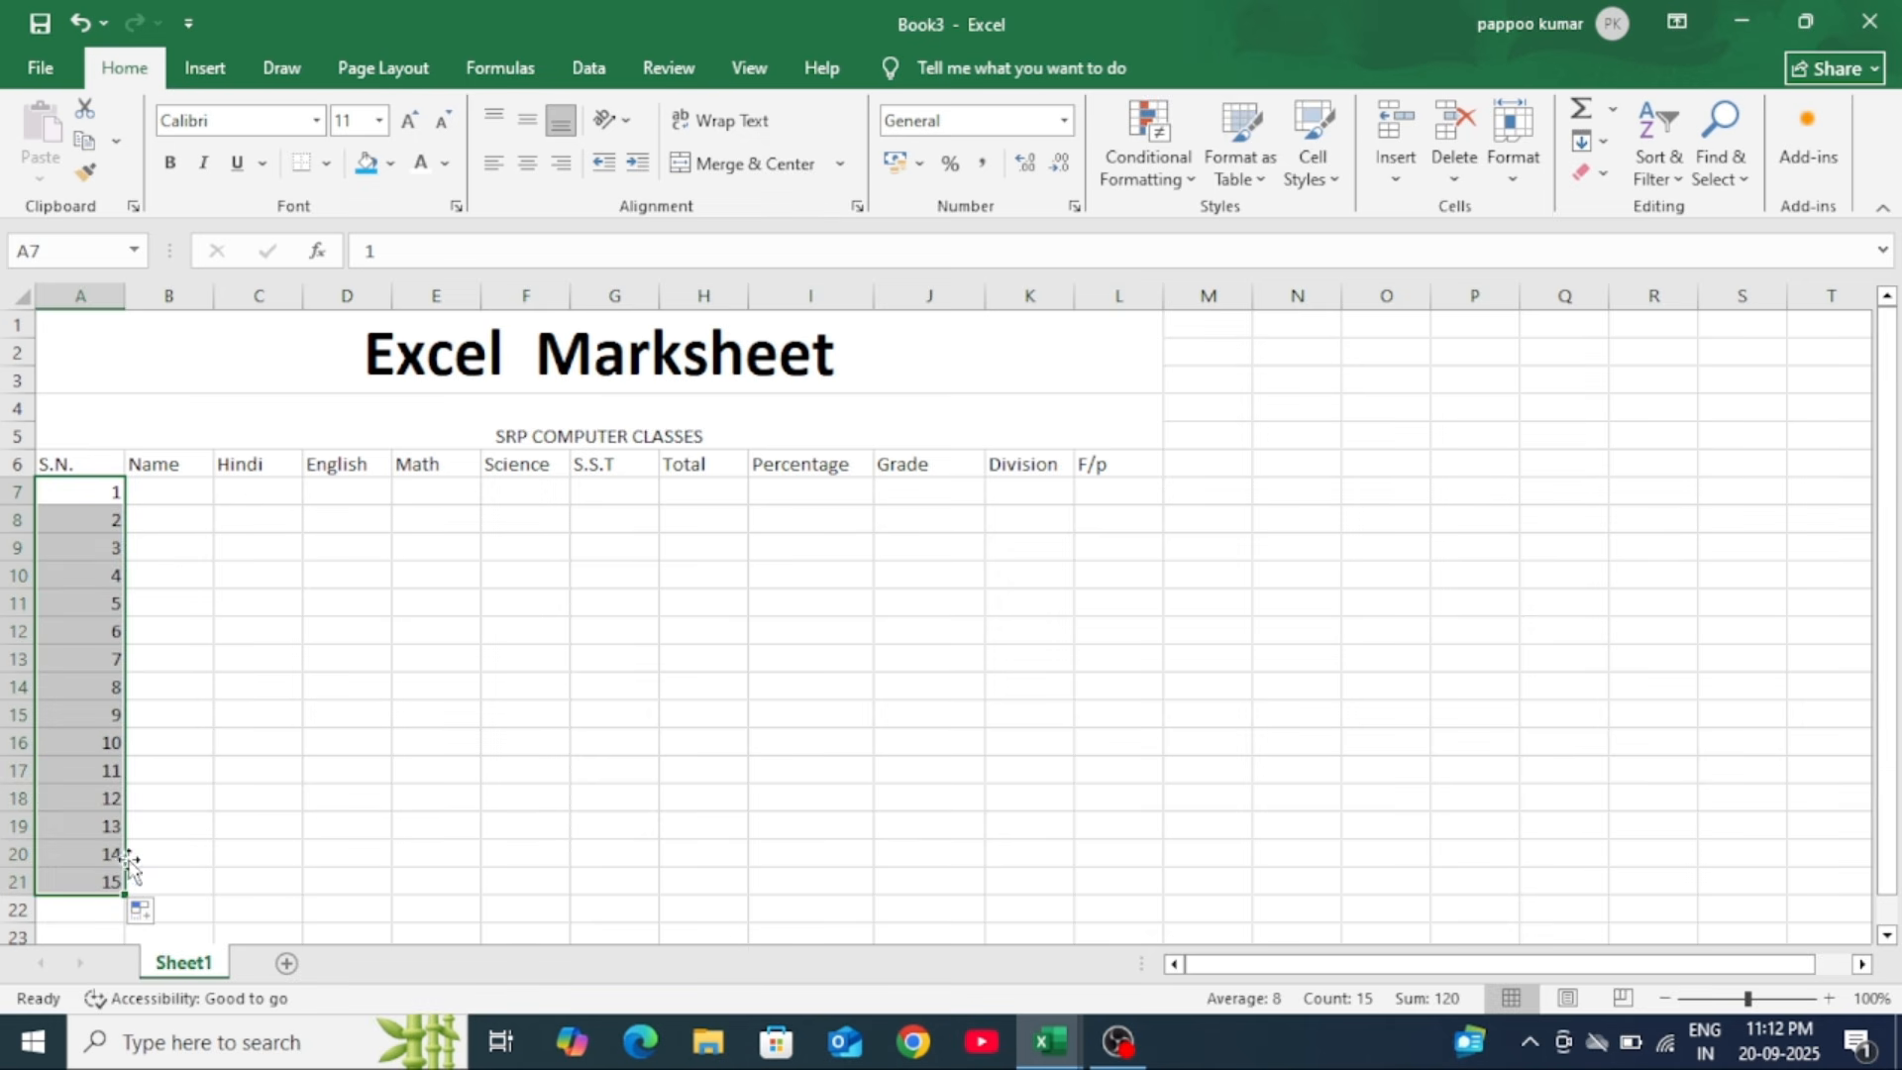
Enter the first names of students 1 to 4 in cells B7 through B10
click(195, 500)
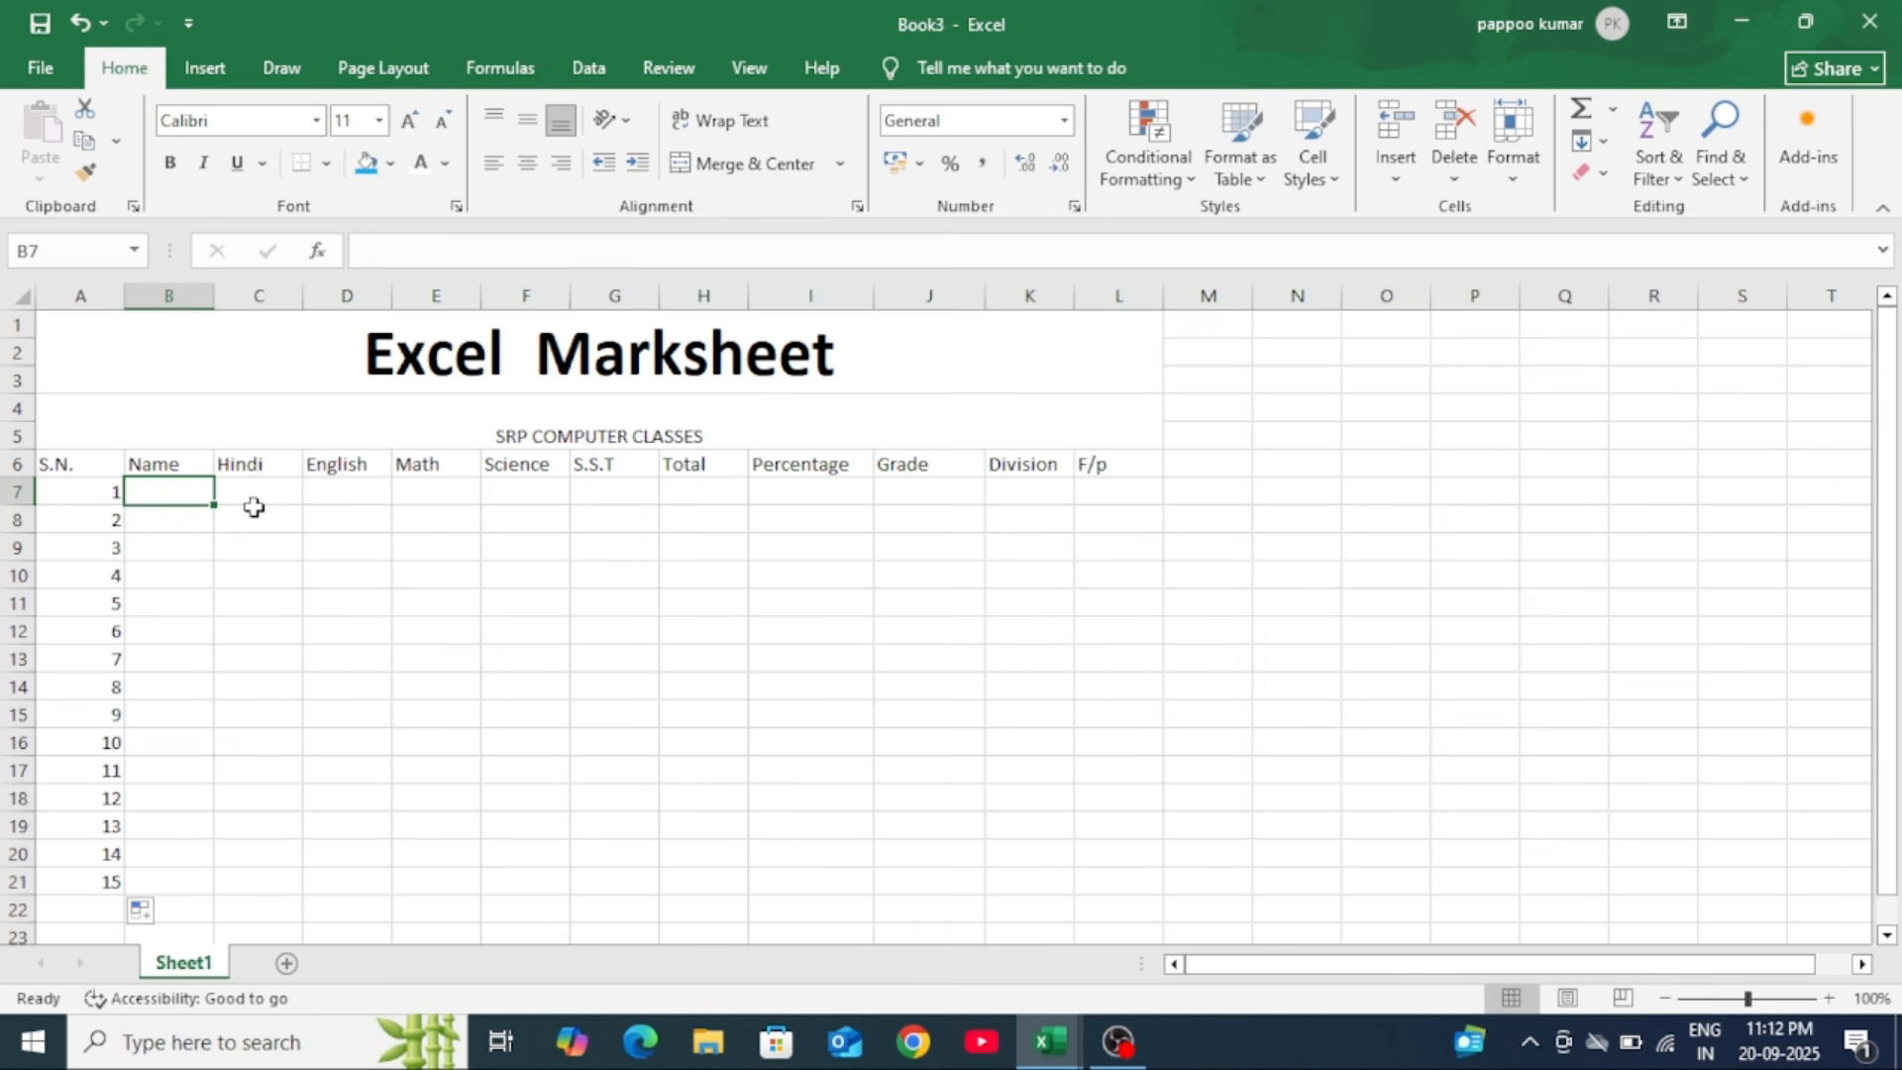
text(Pr)
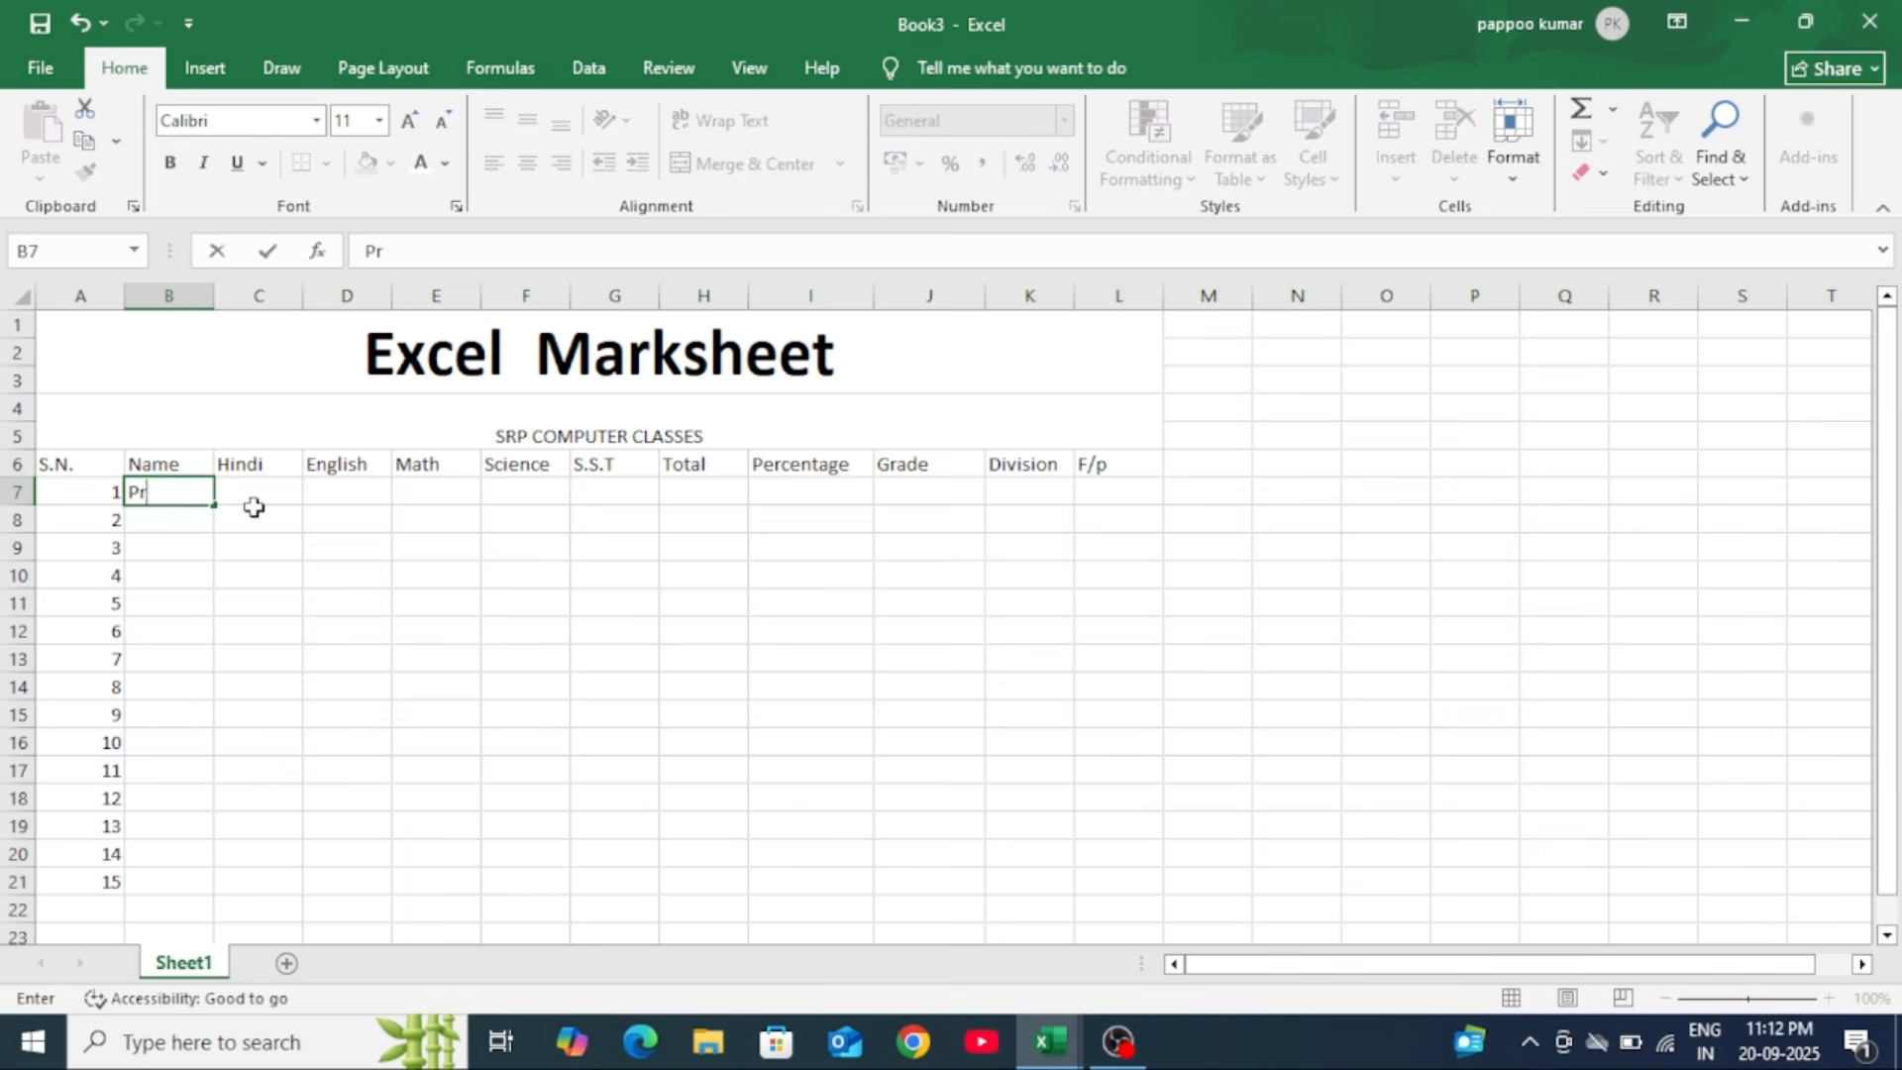
text(edip)
key(Return)
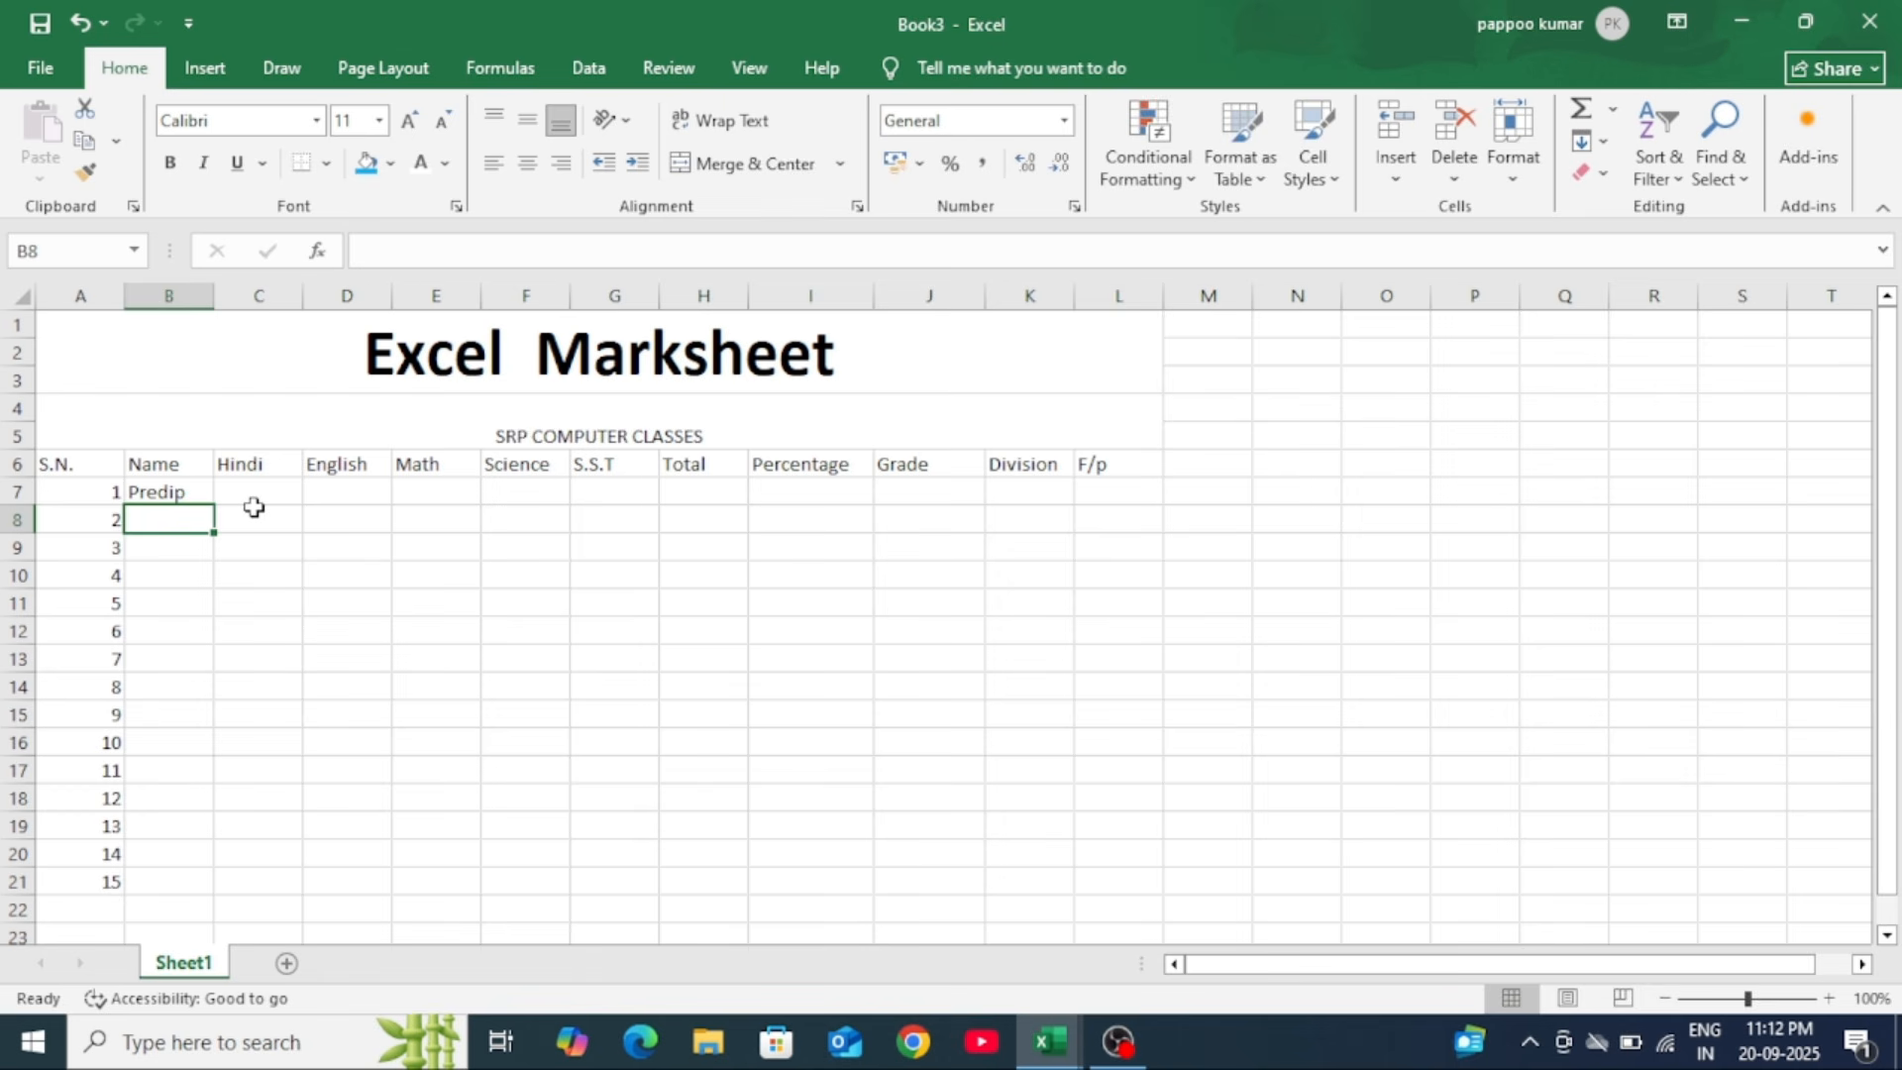
text(Mohi)
text(t)
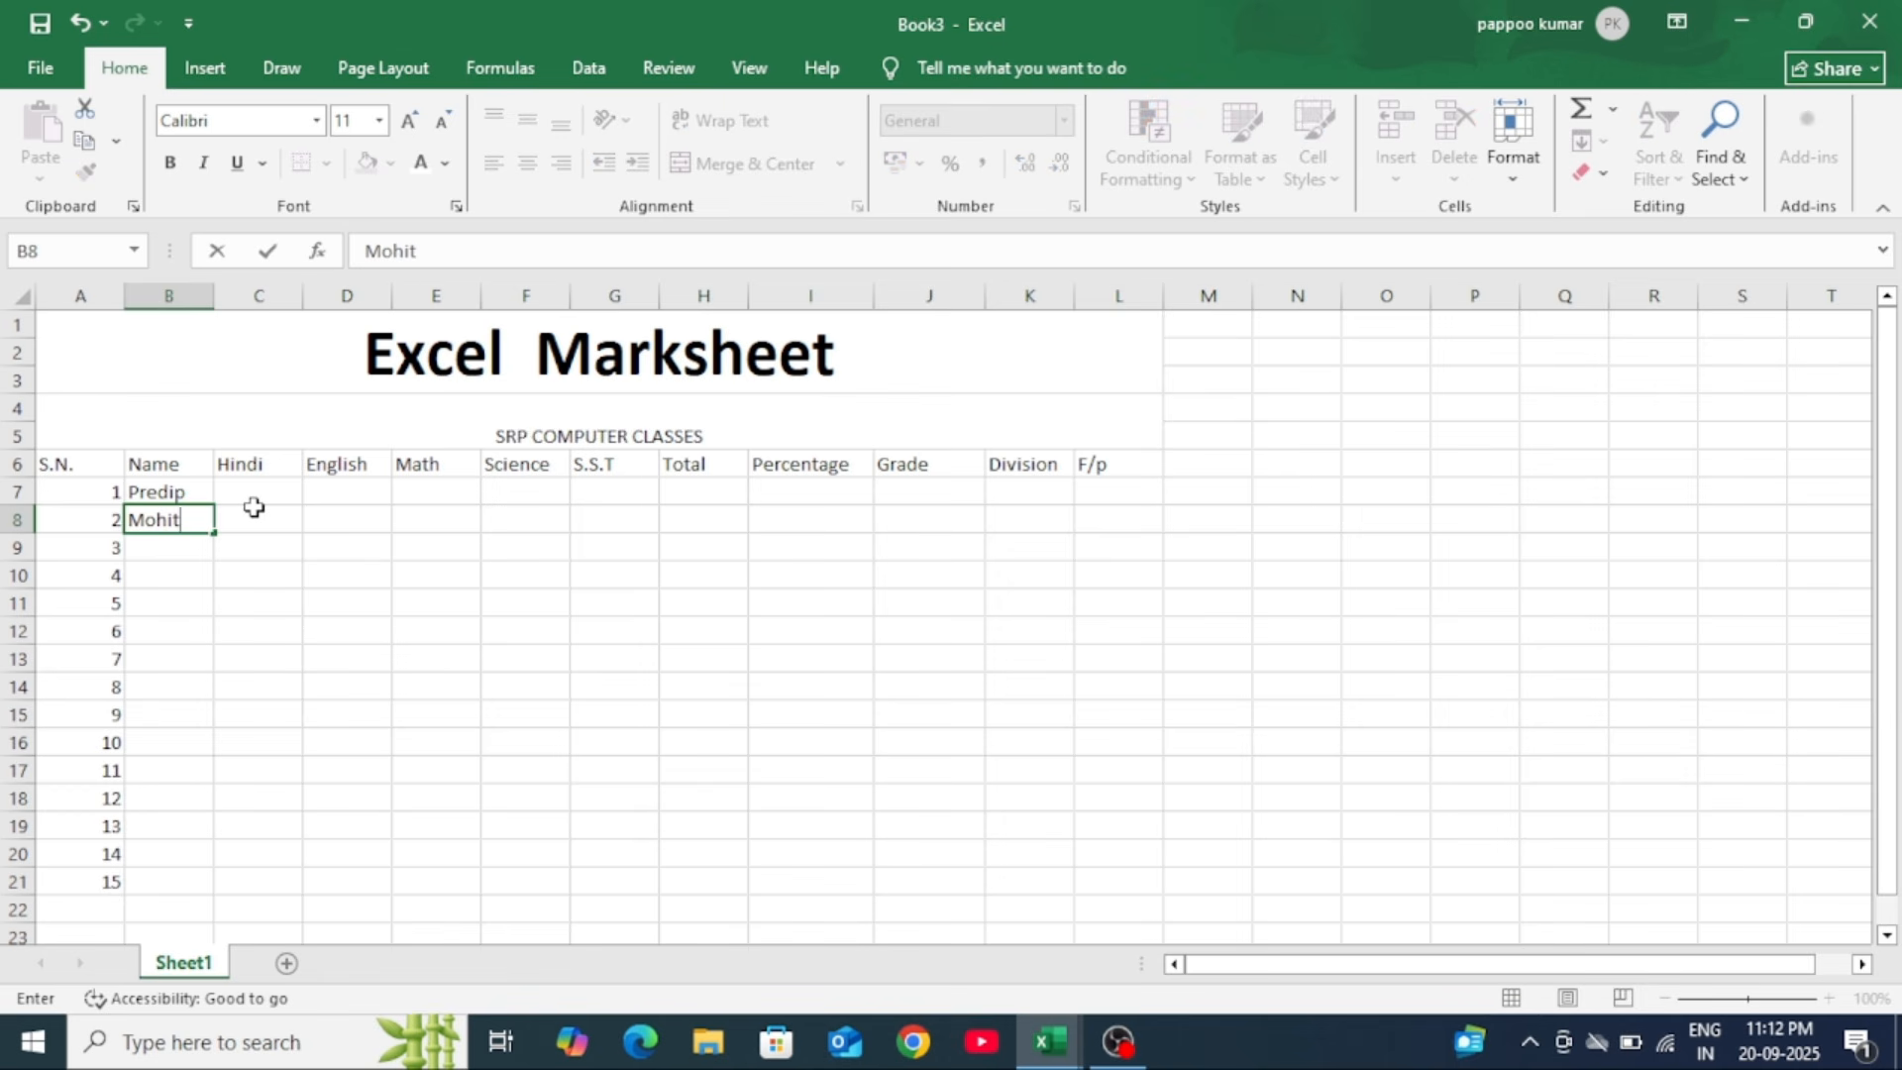
key(Return)
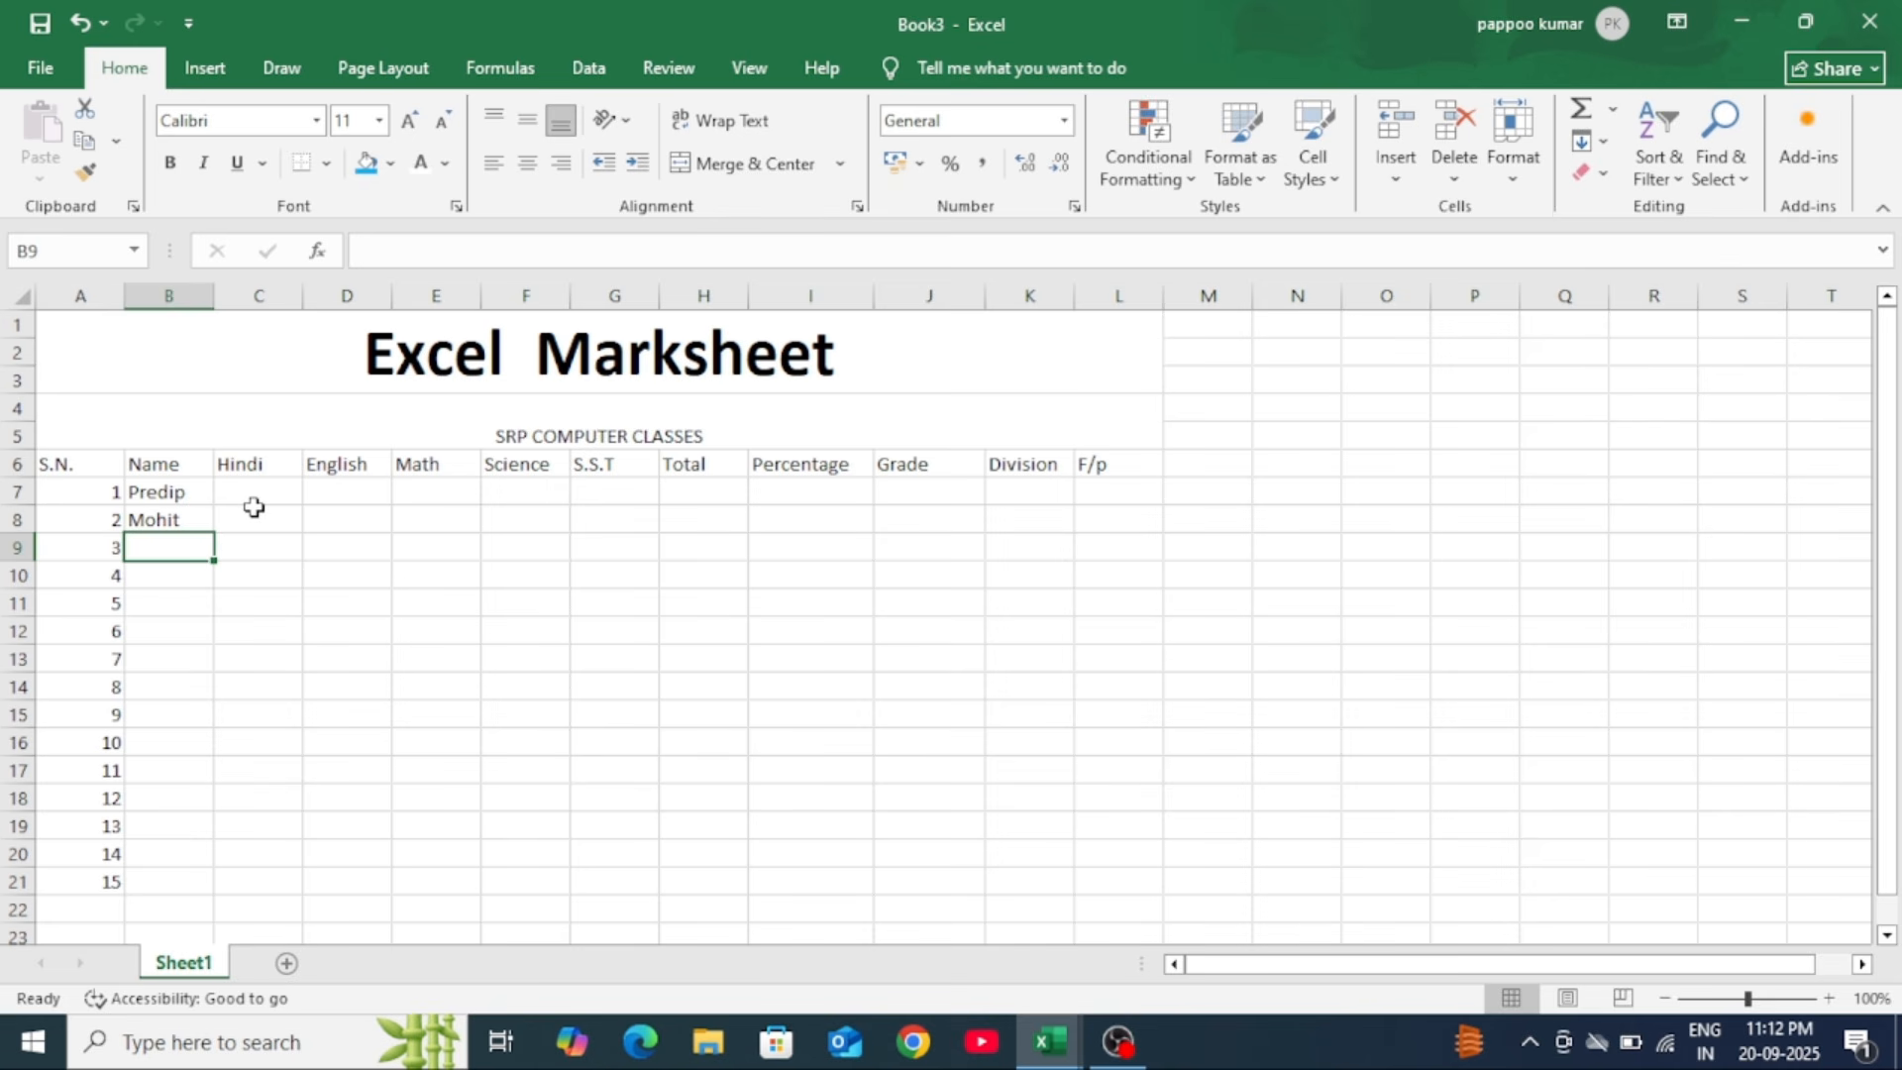
text(Sanjay)
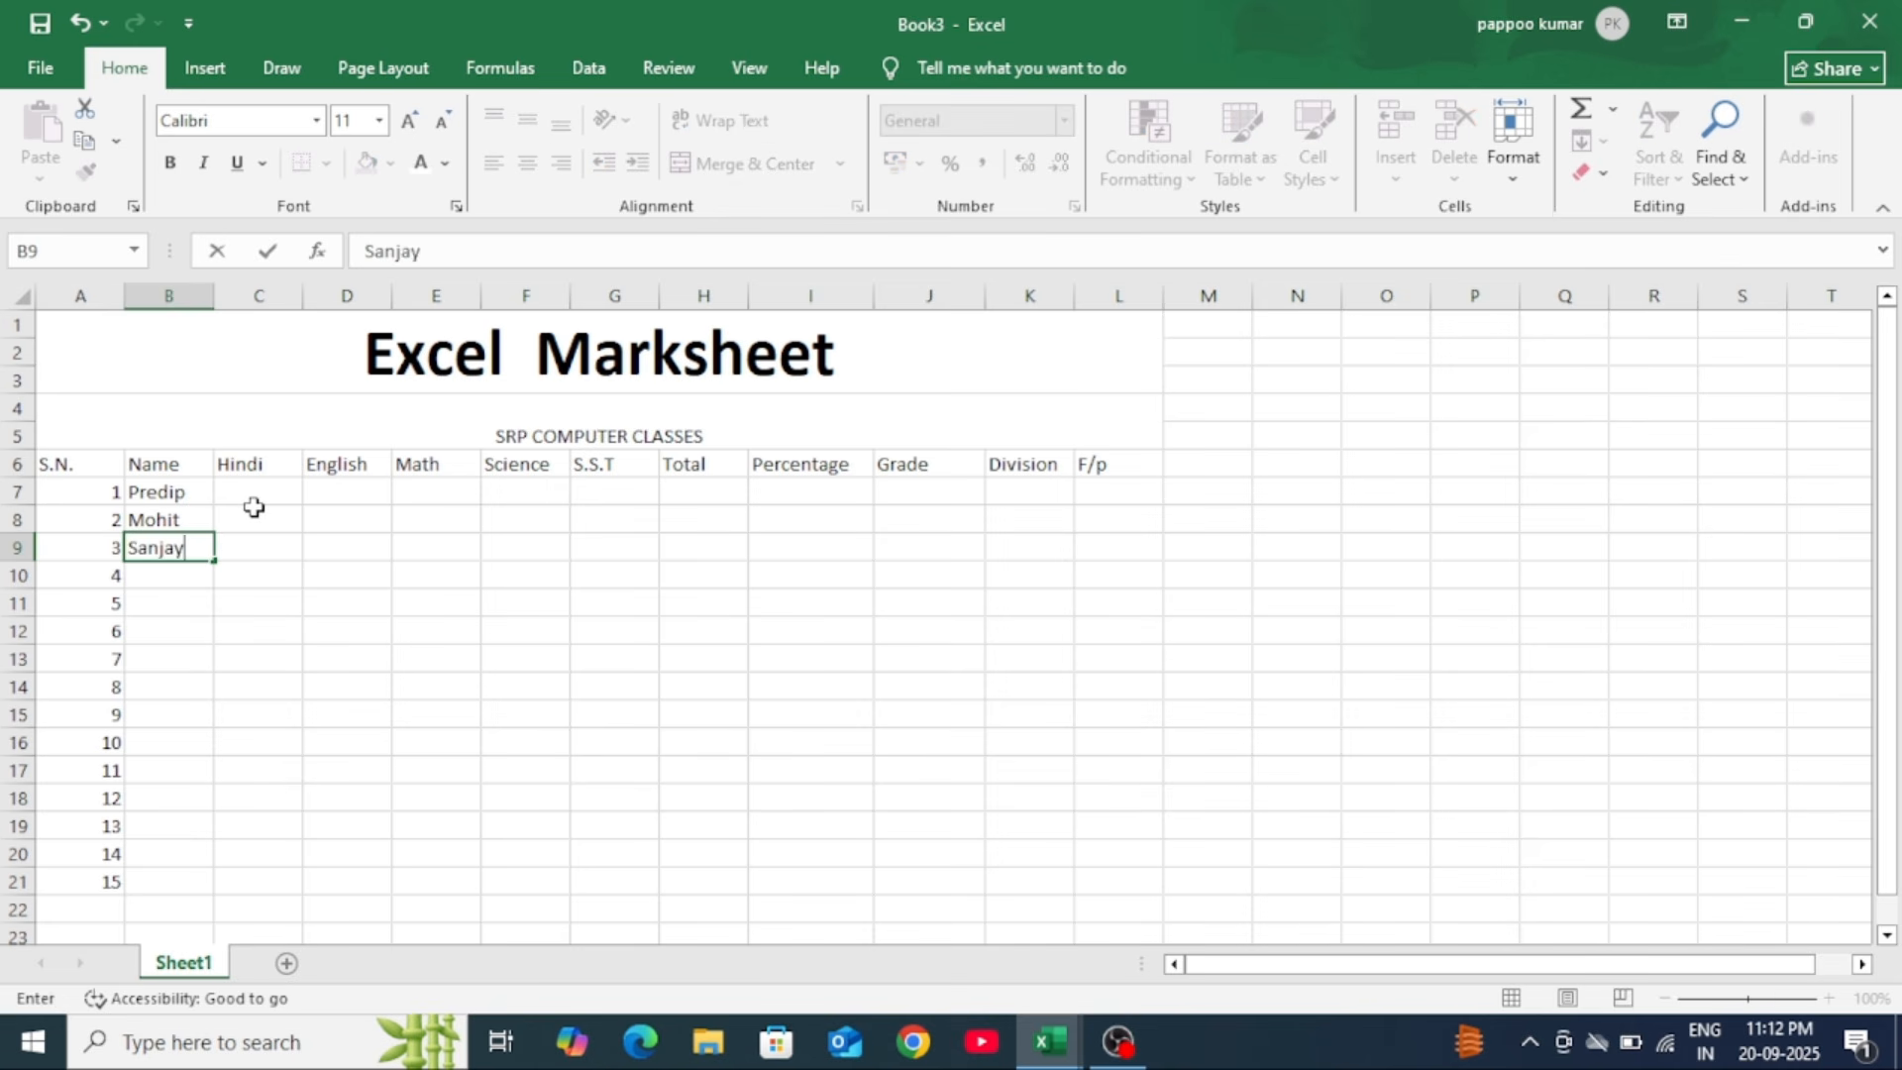
key(Return)
text(Komal)
key(Return)
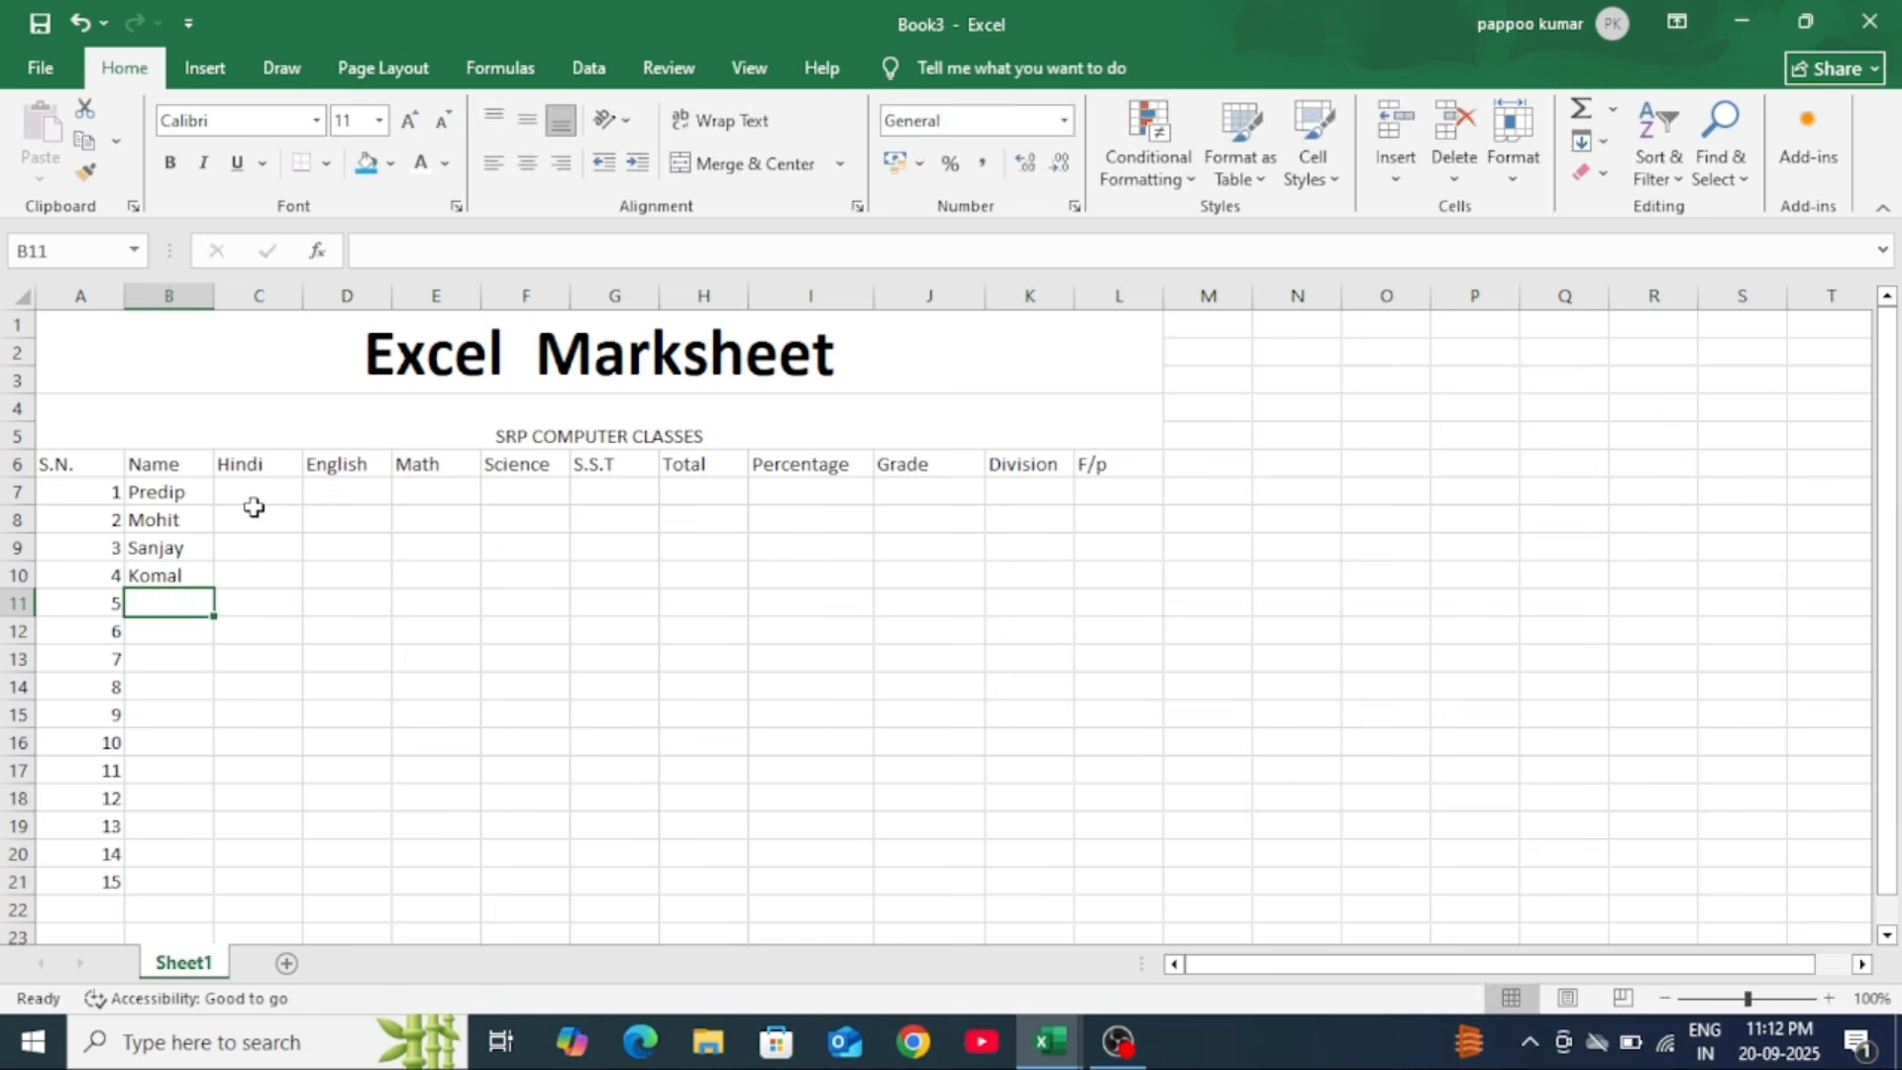
Enter the first names of students 5 to 8 in cells B11 through B14
text(Pratik)
key(Return)
text(M)
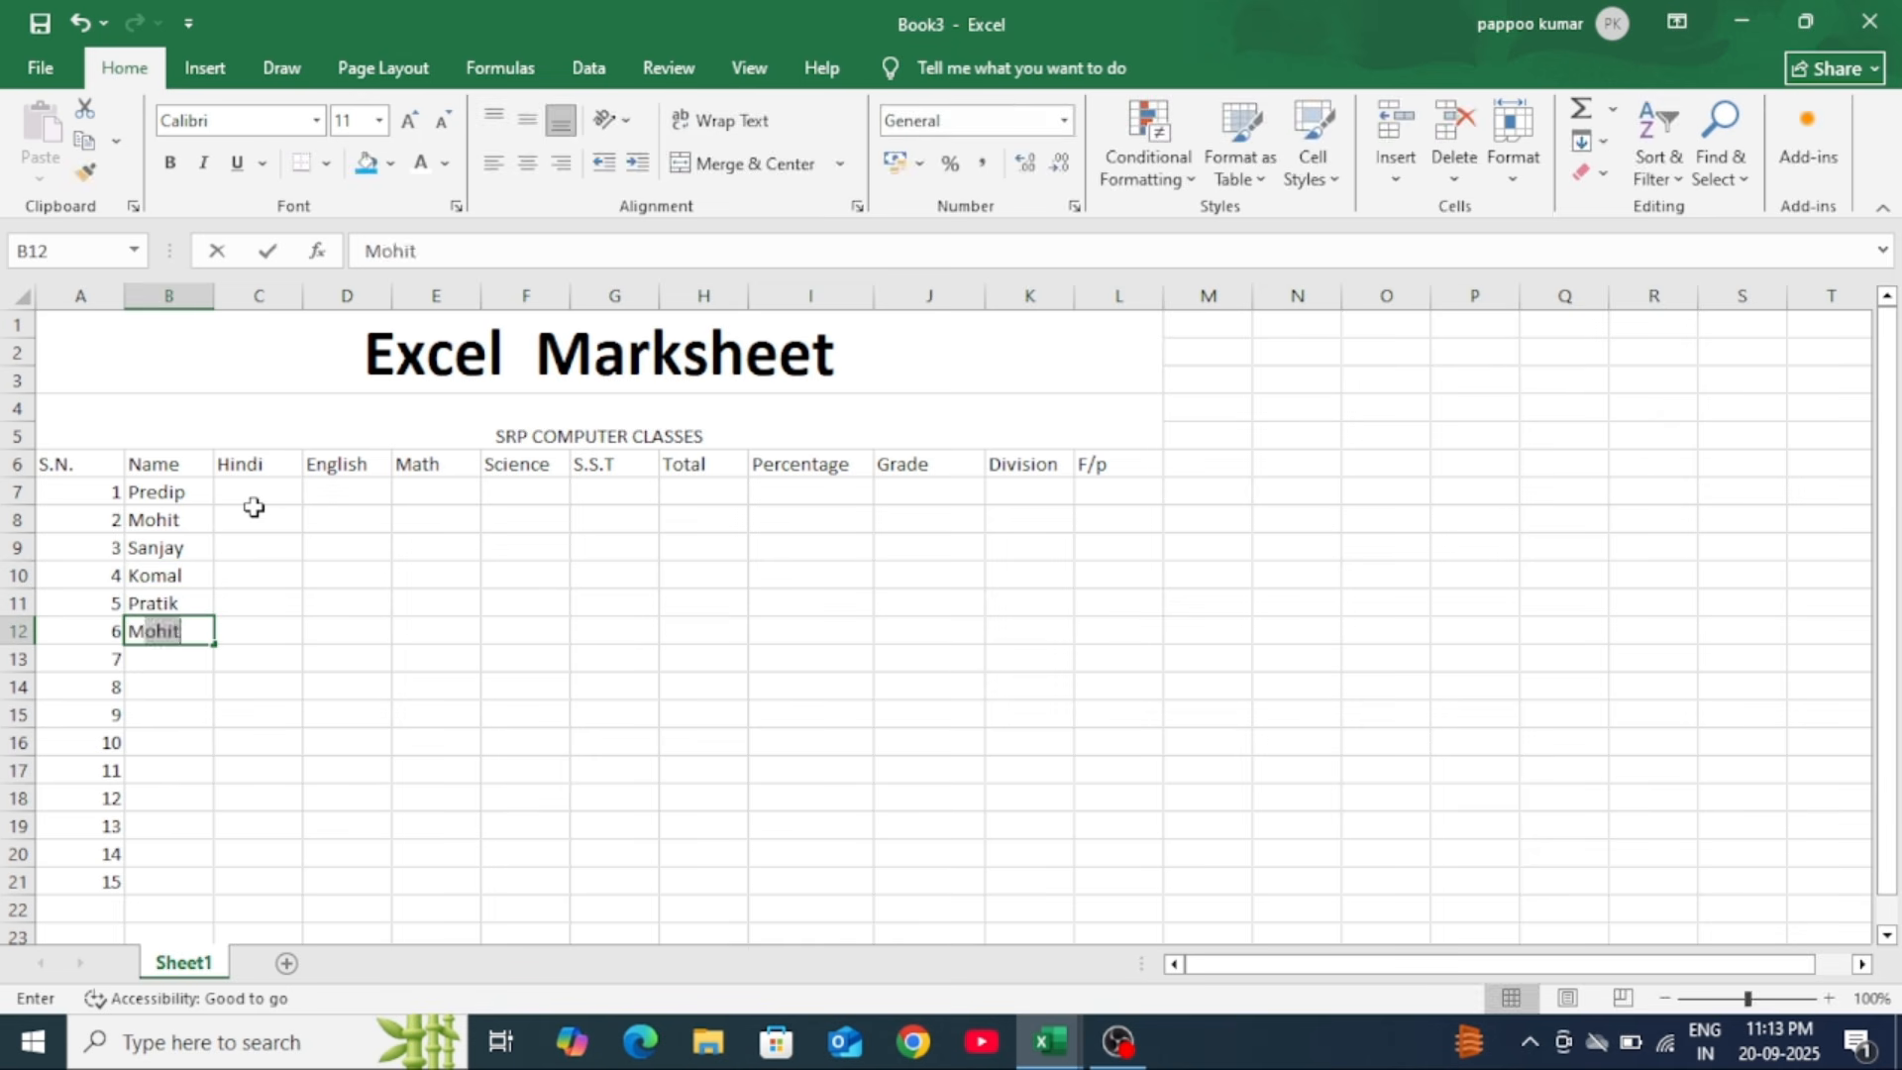
text(inkshi)
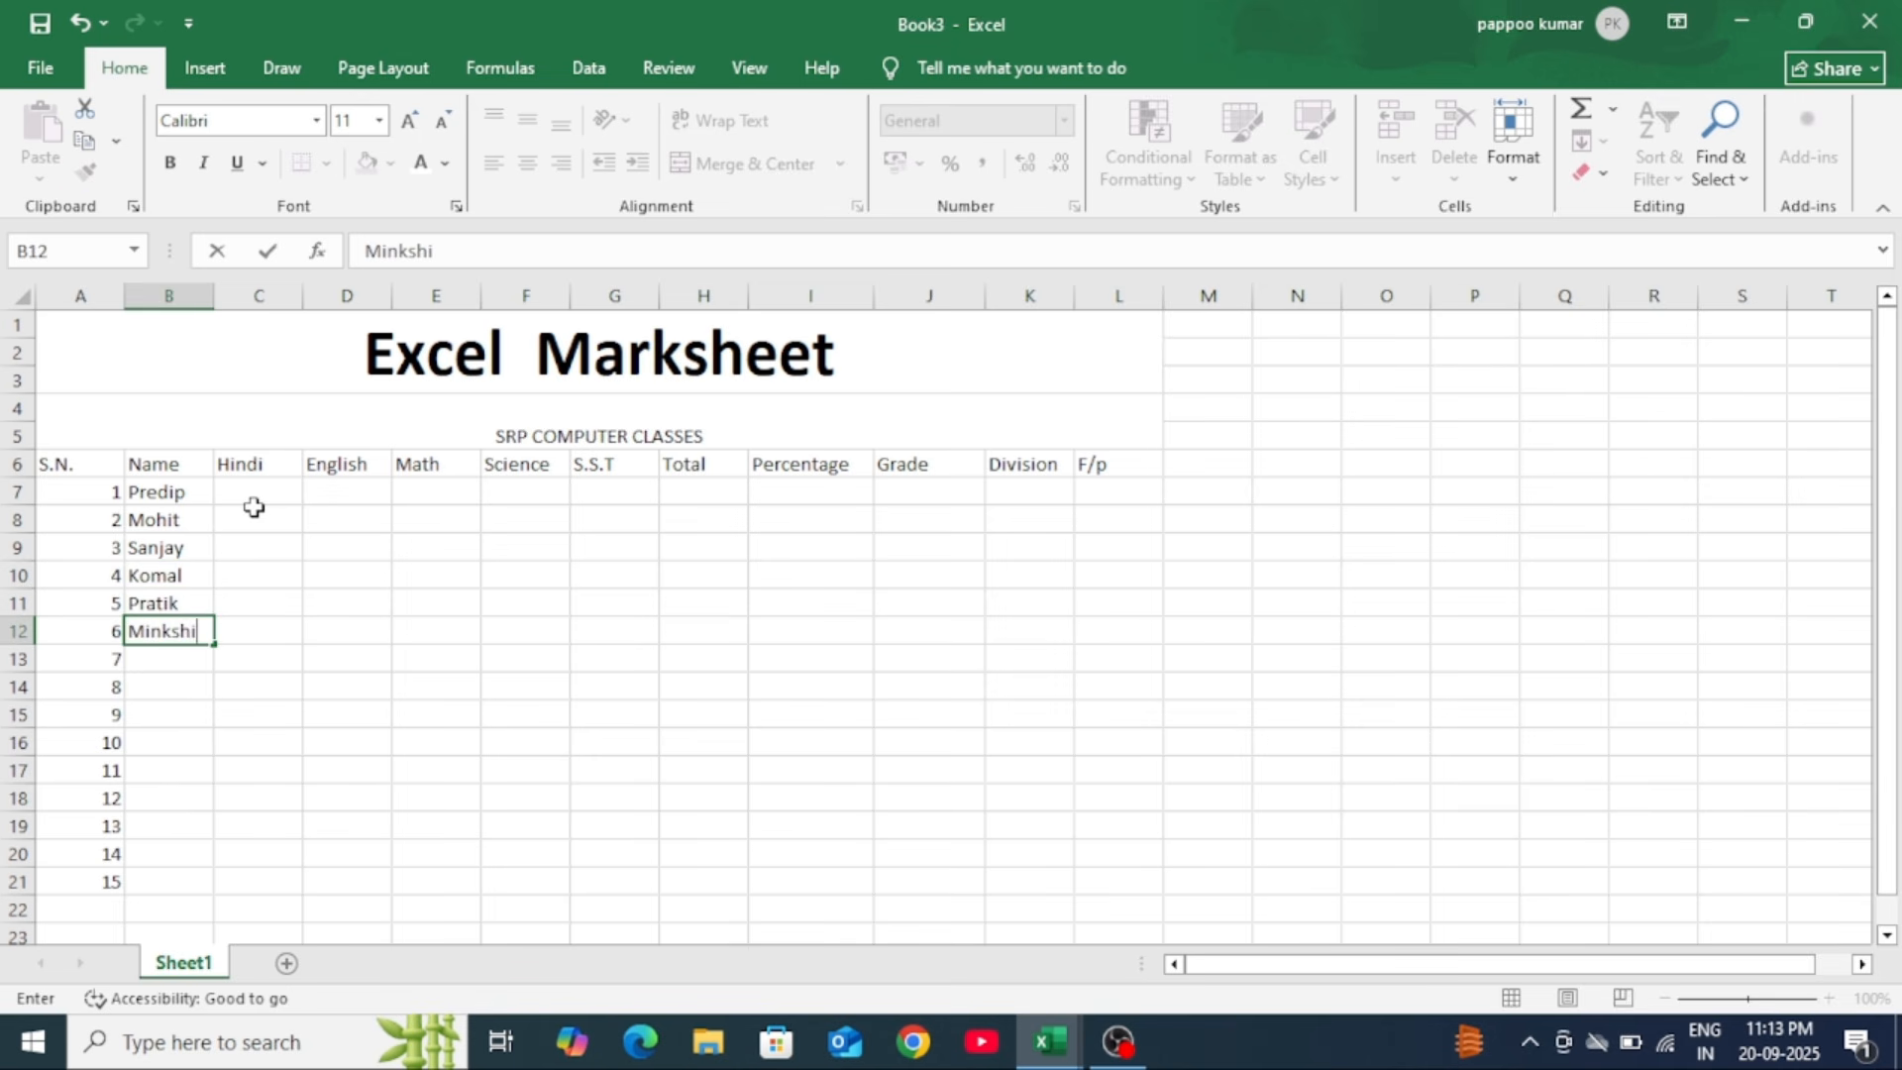
key(Return)
text(Monika)
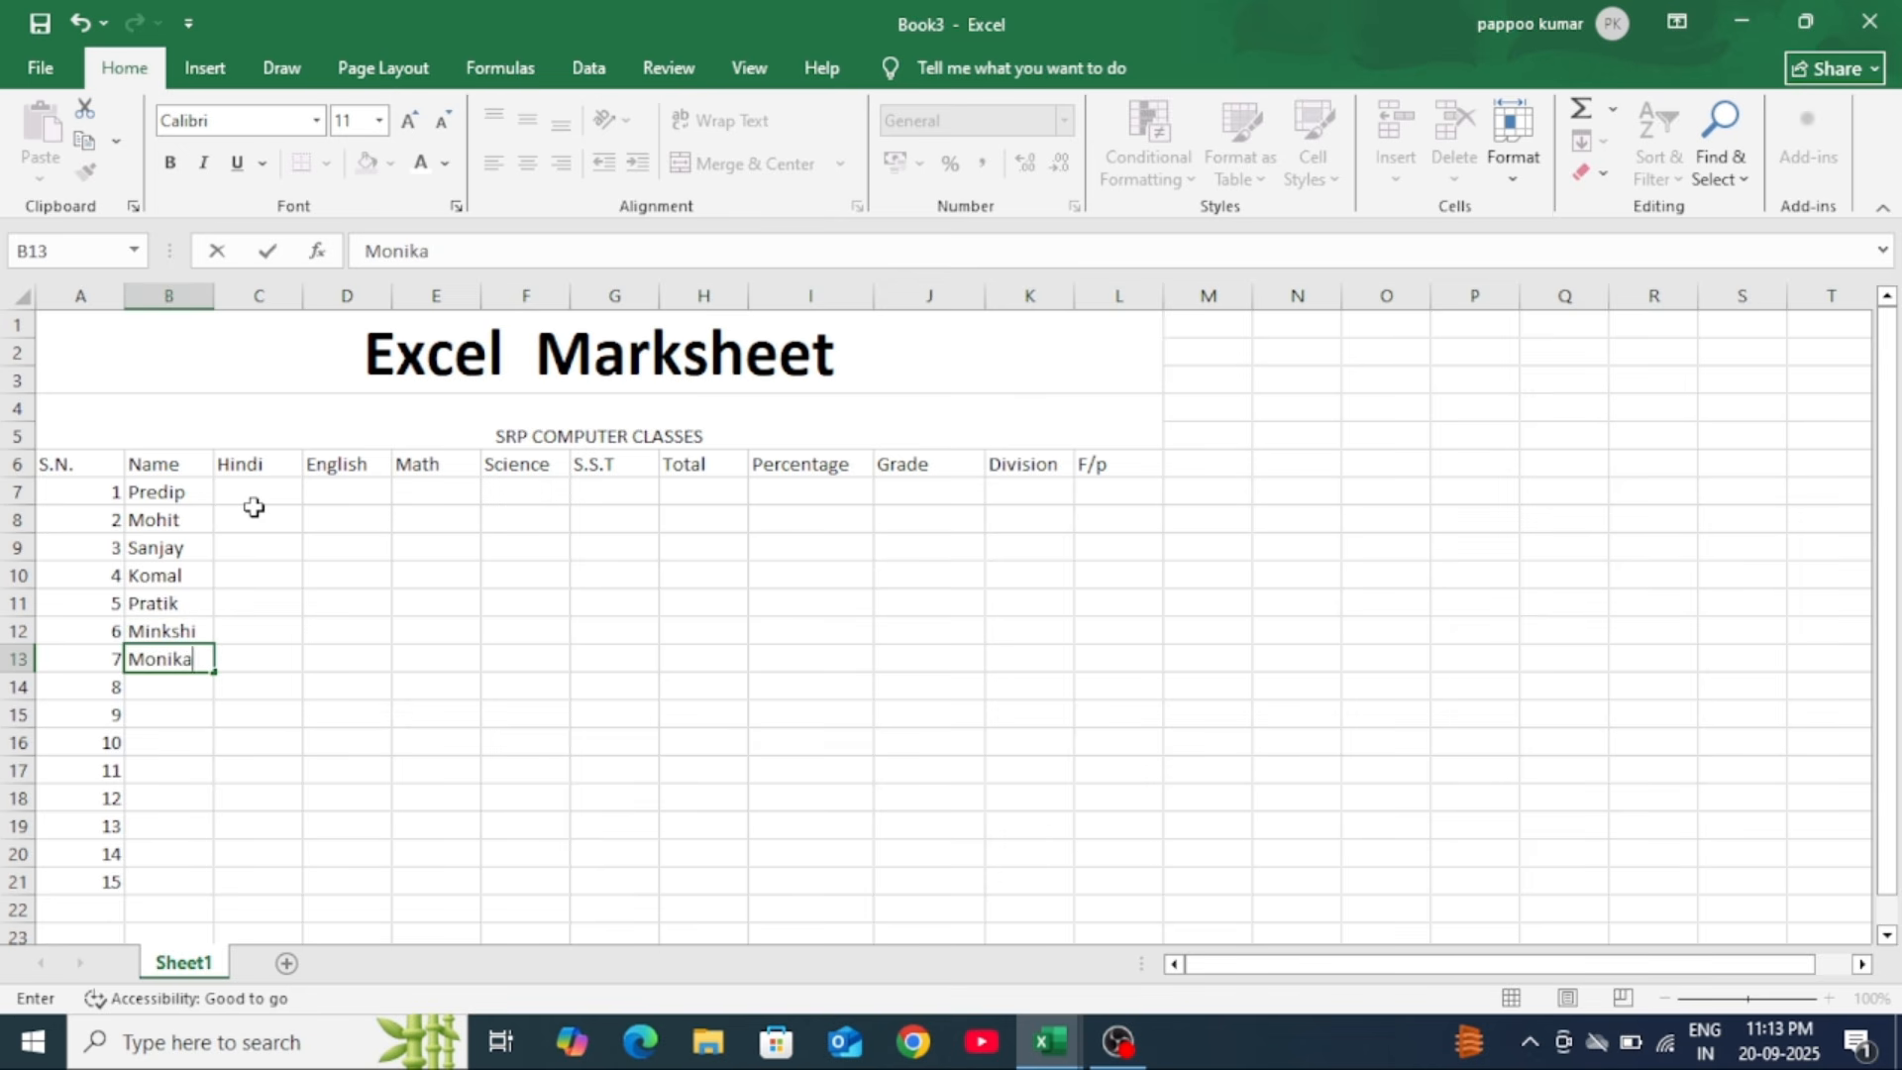
key(Return)
text(jaylita)
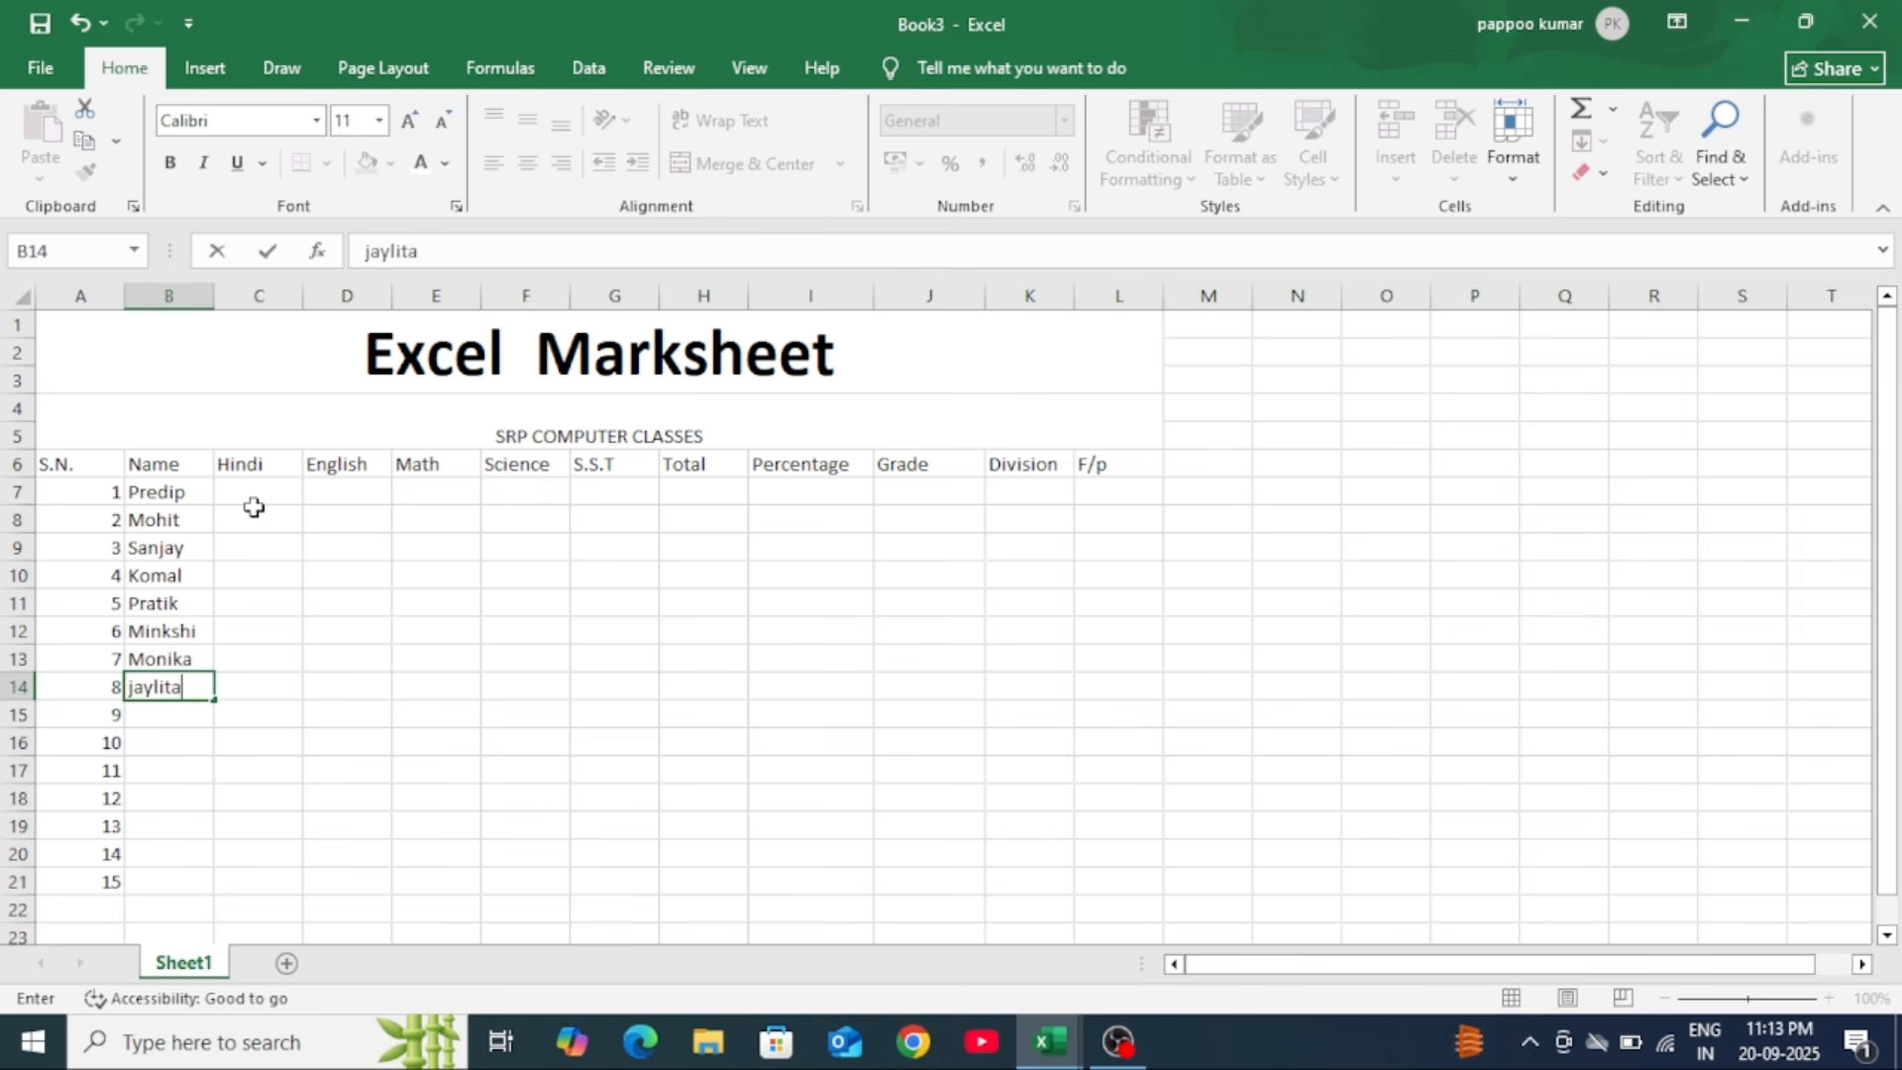
key(Return)
Enter the first names of students 9 to 12 in cells B15 through B18
text(Pramod)
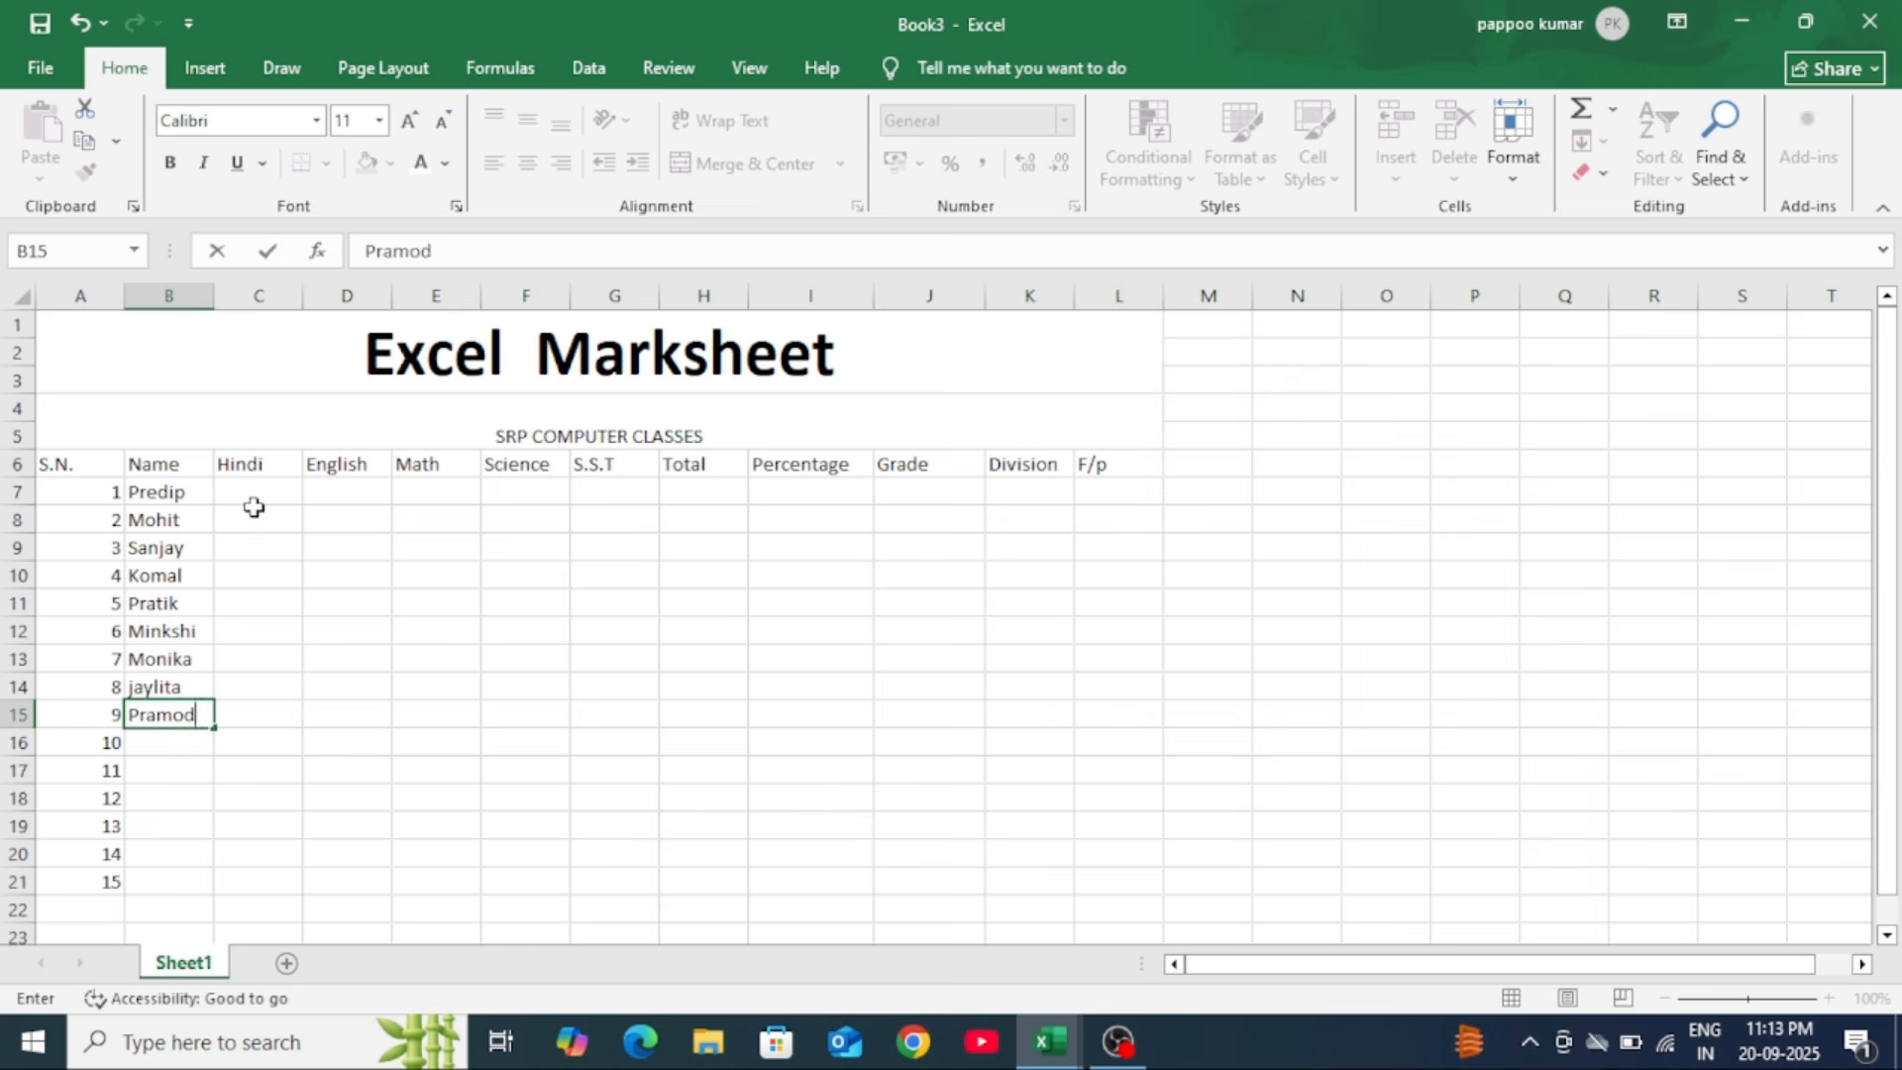
key(Return)
text(vinod)
key(Return)
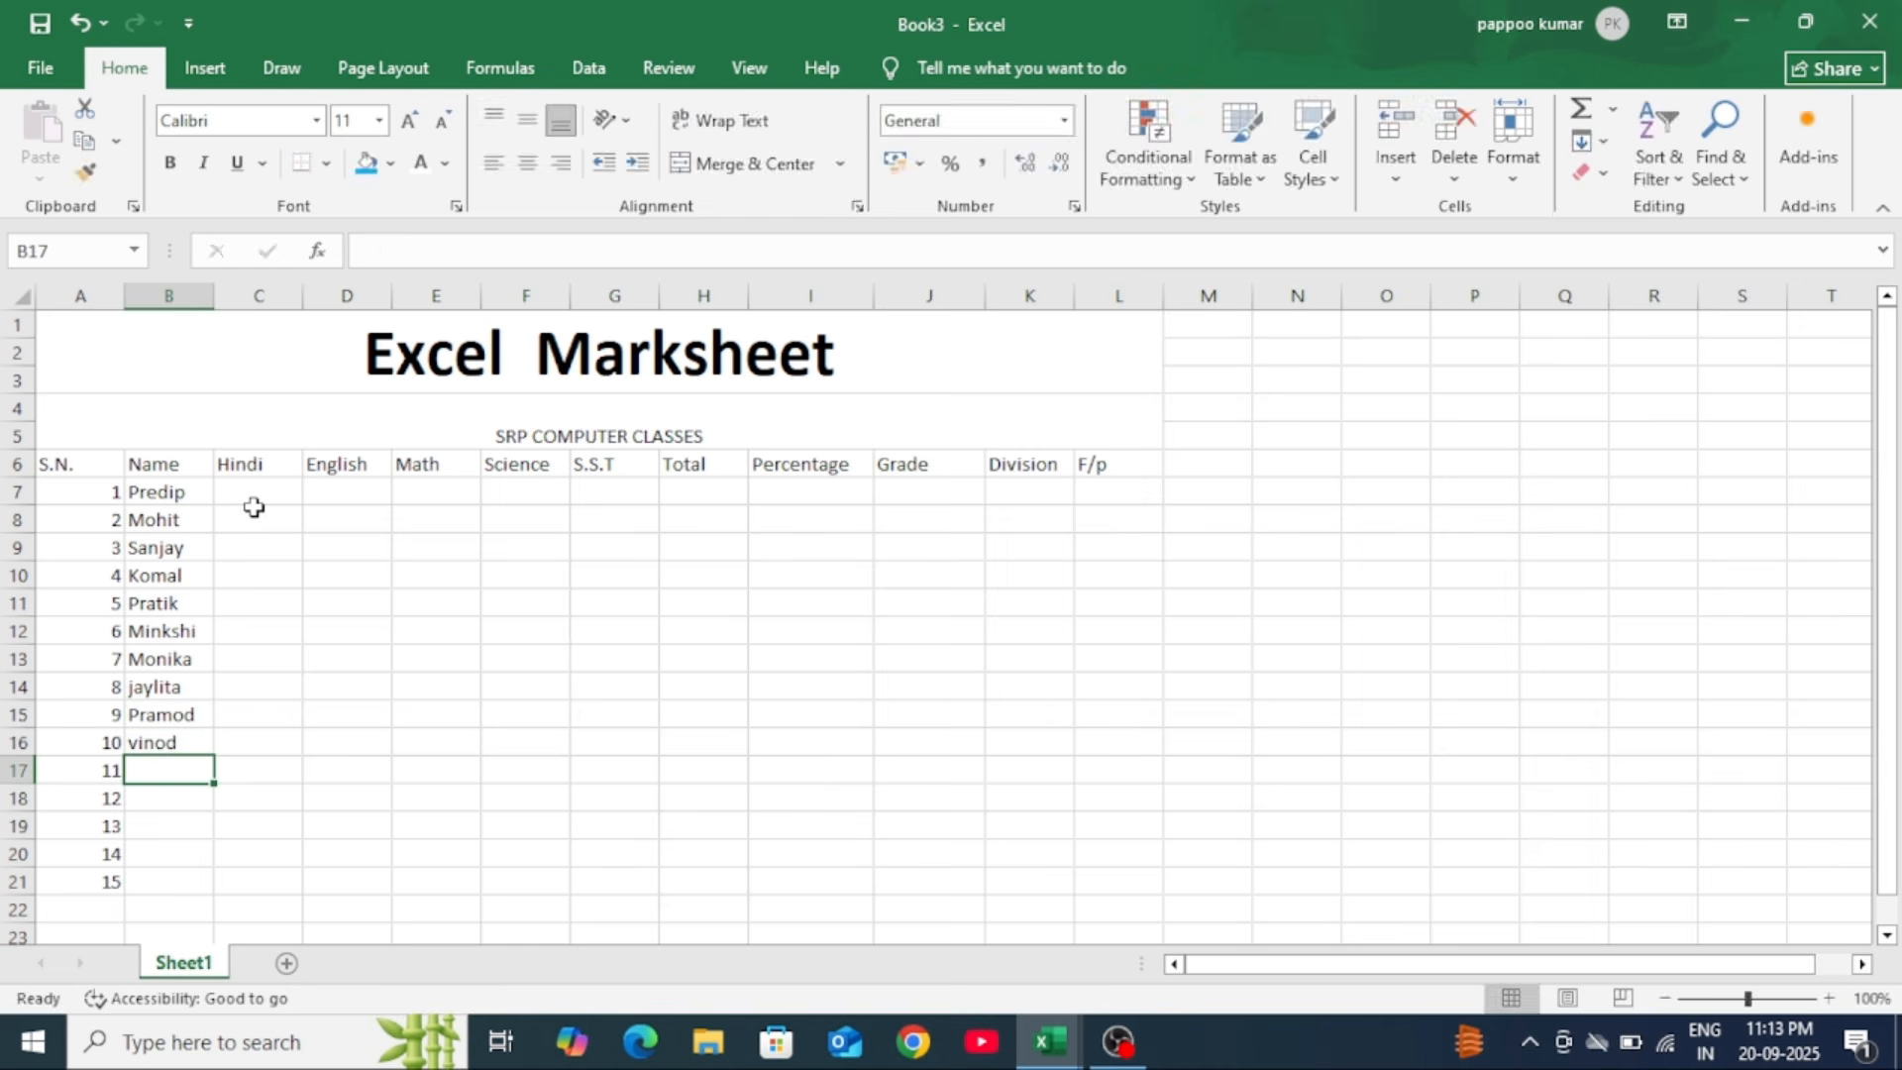
text(Maneesh)
key(Return)
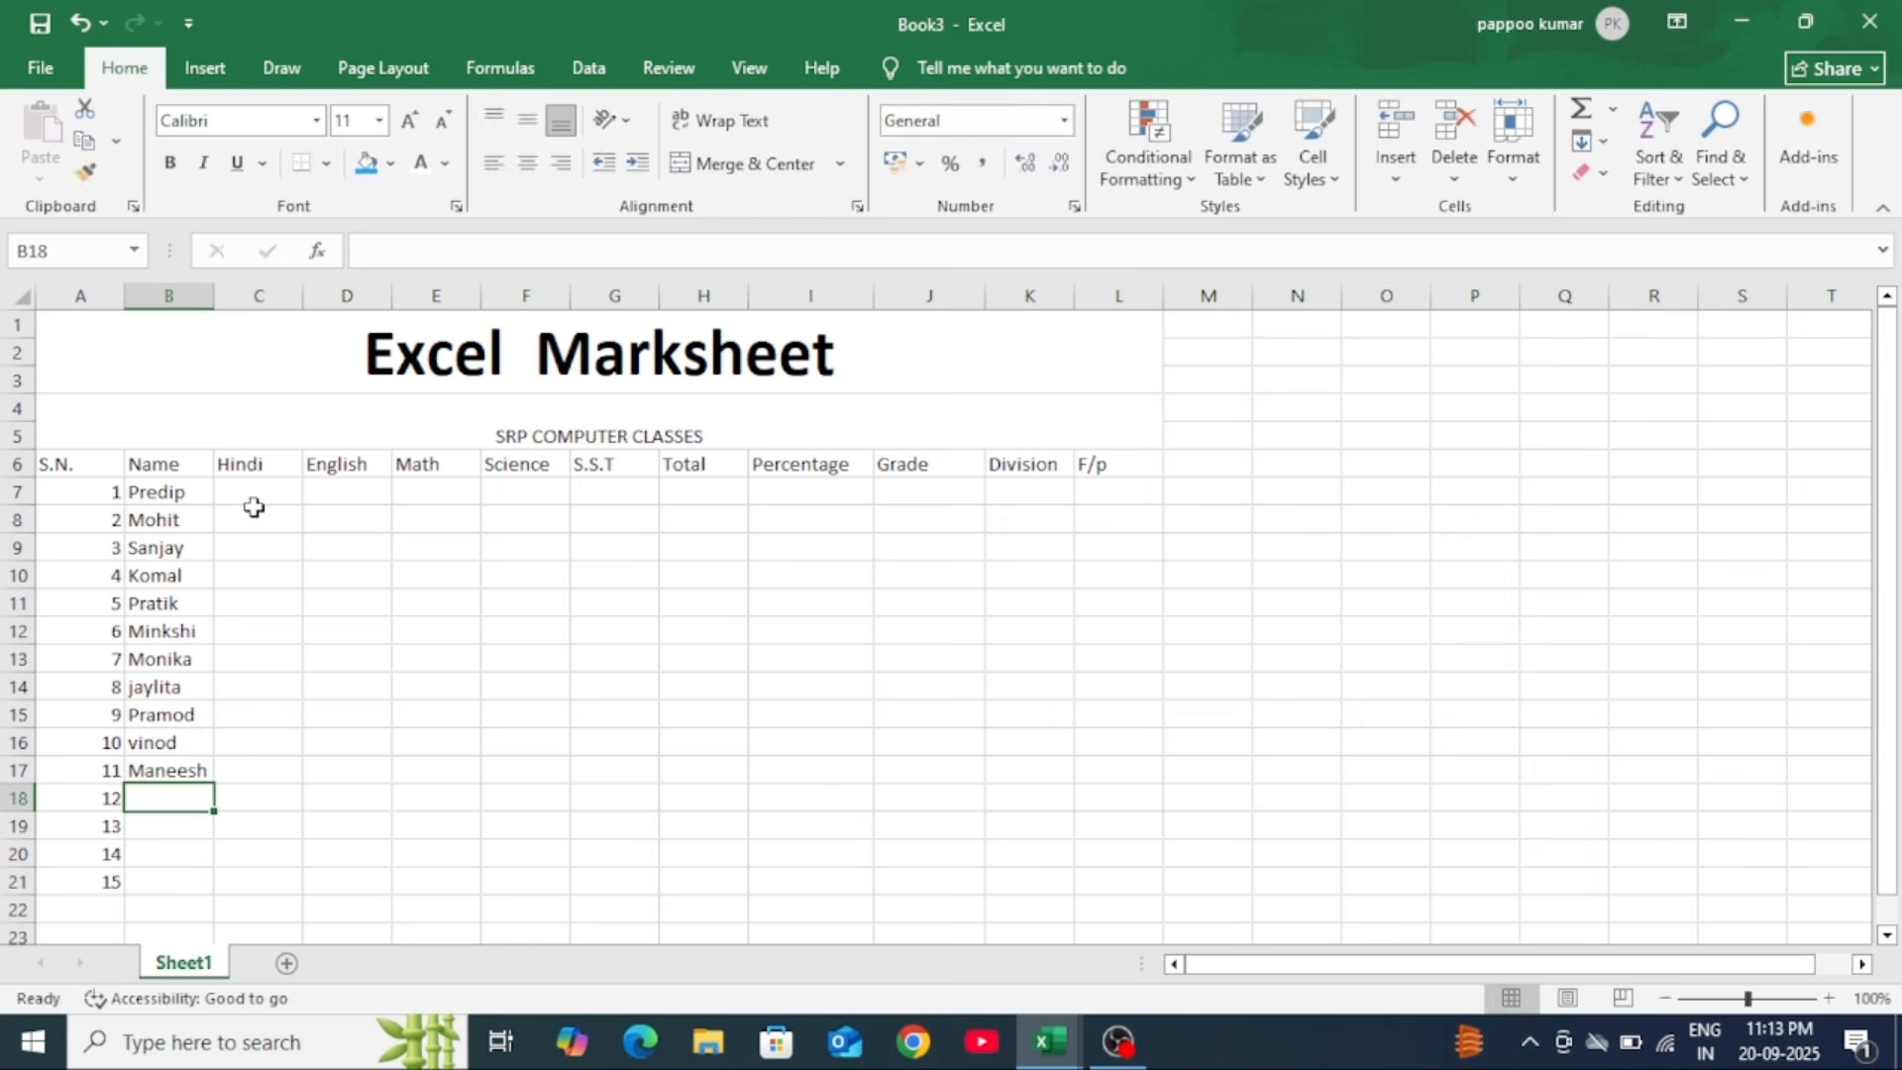
text(Rajan)
key(Return)
Enter the first names of students 13 to 15 in cells B19 through B21
text(Rohan)
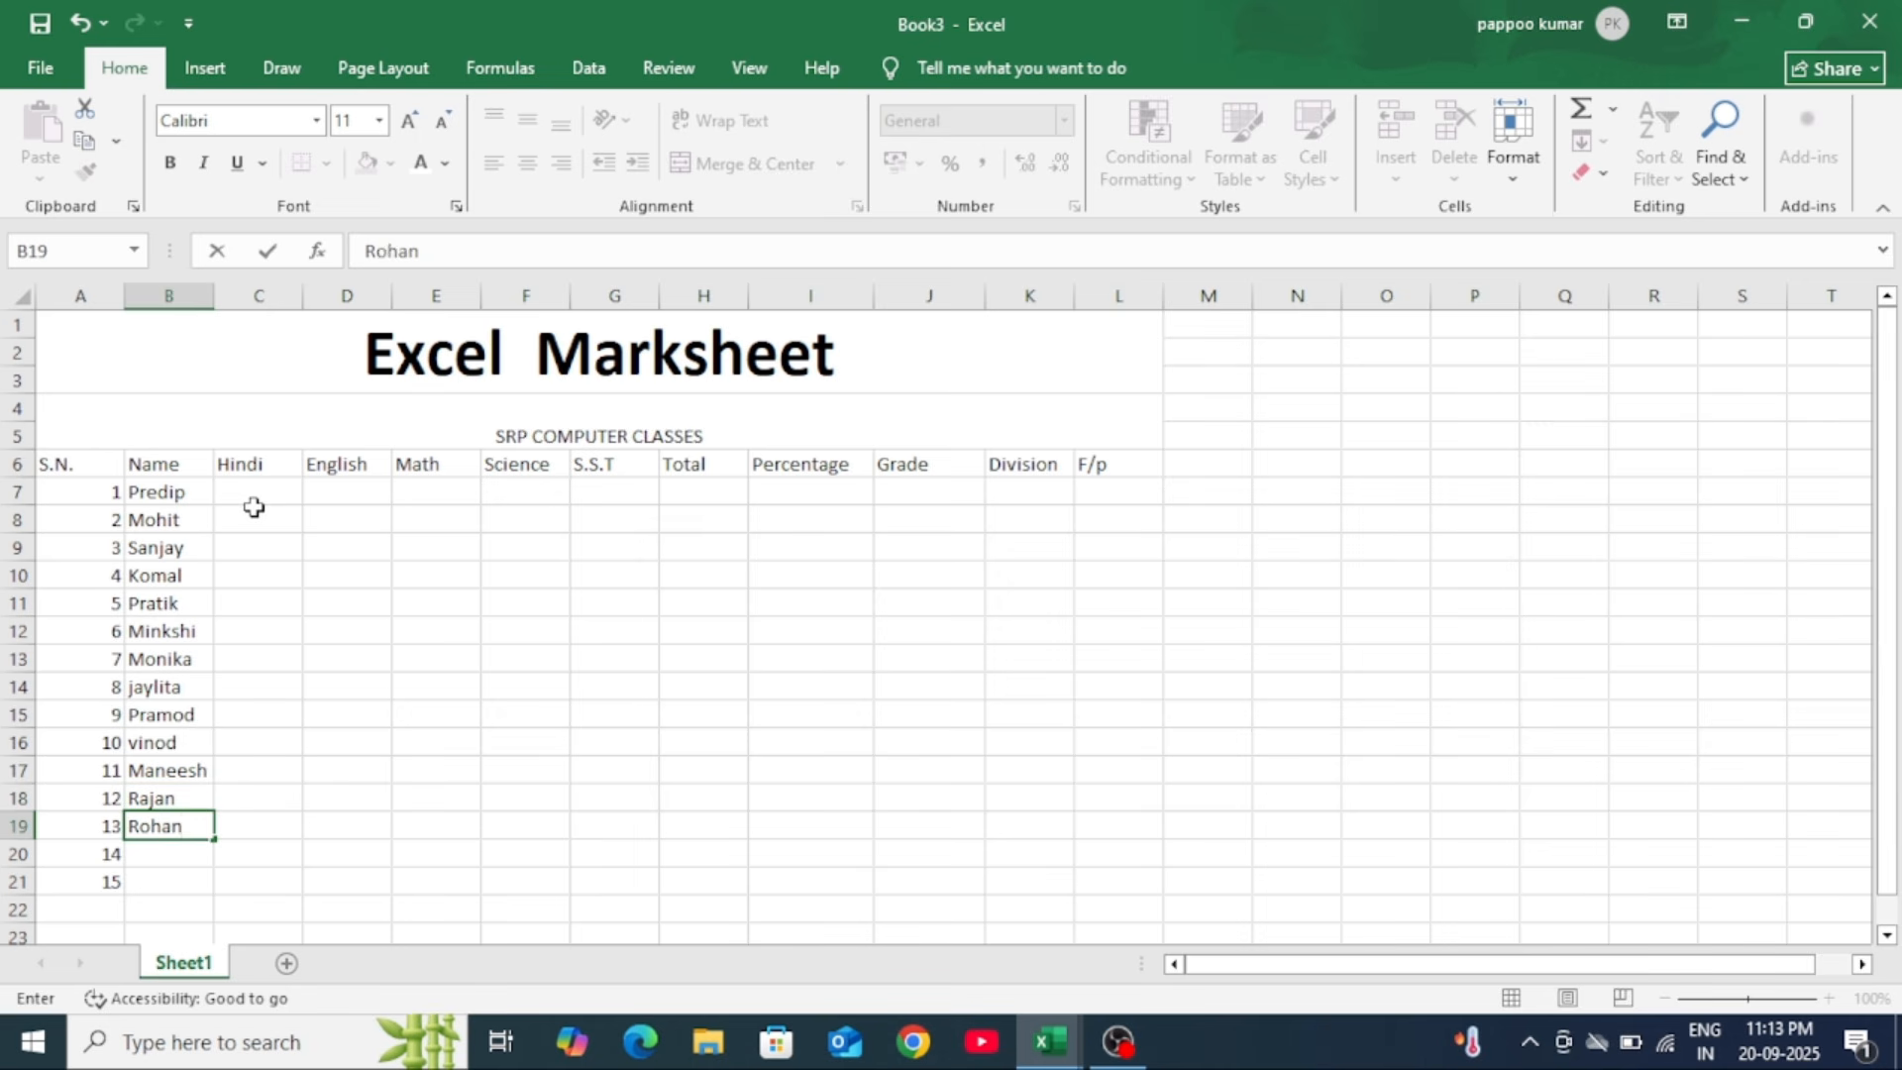
key(Return)
text(Jivan)
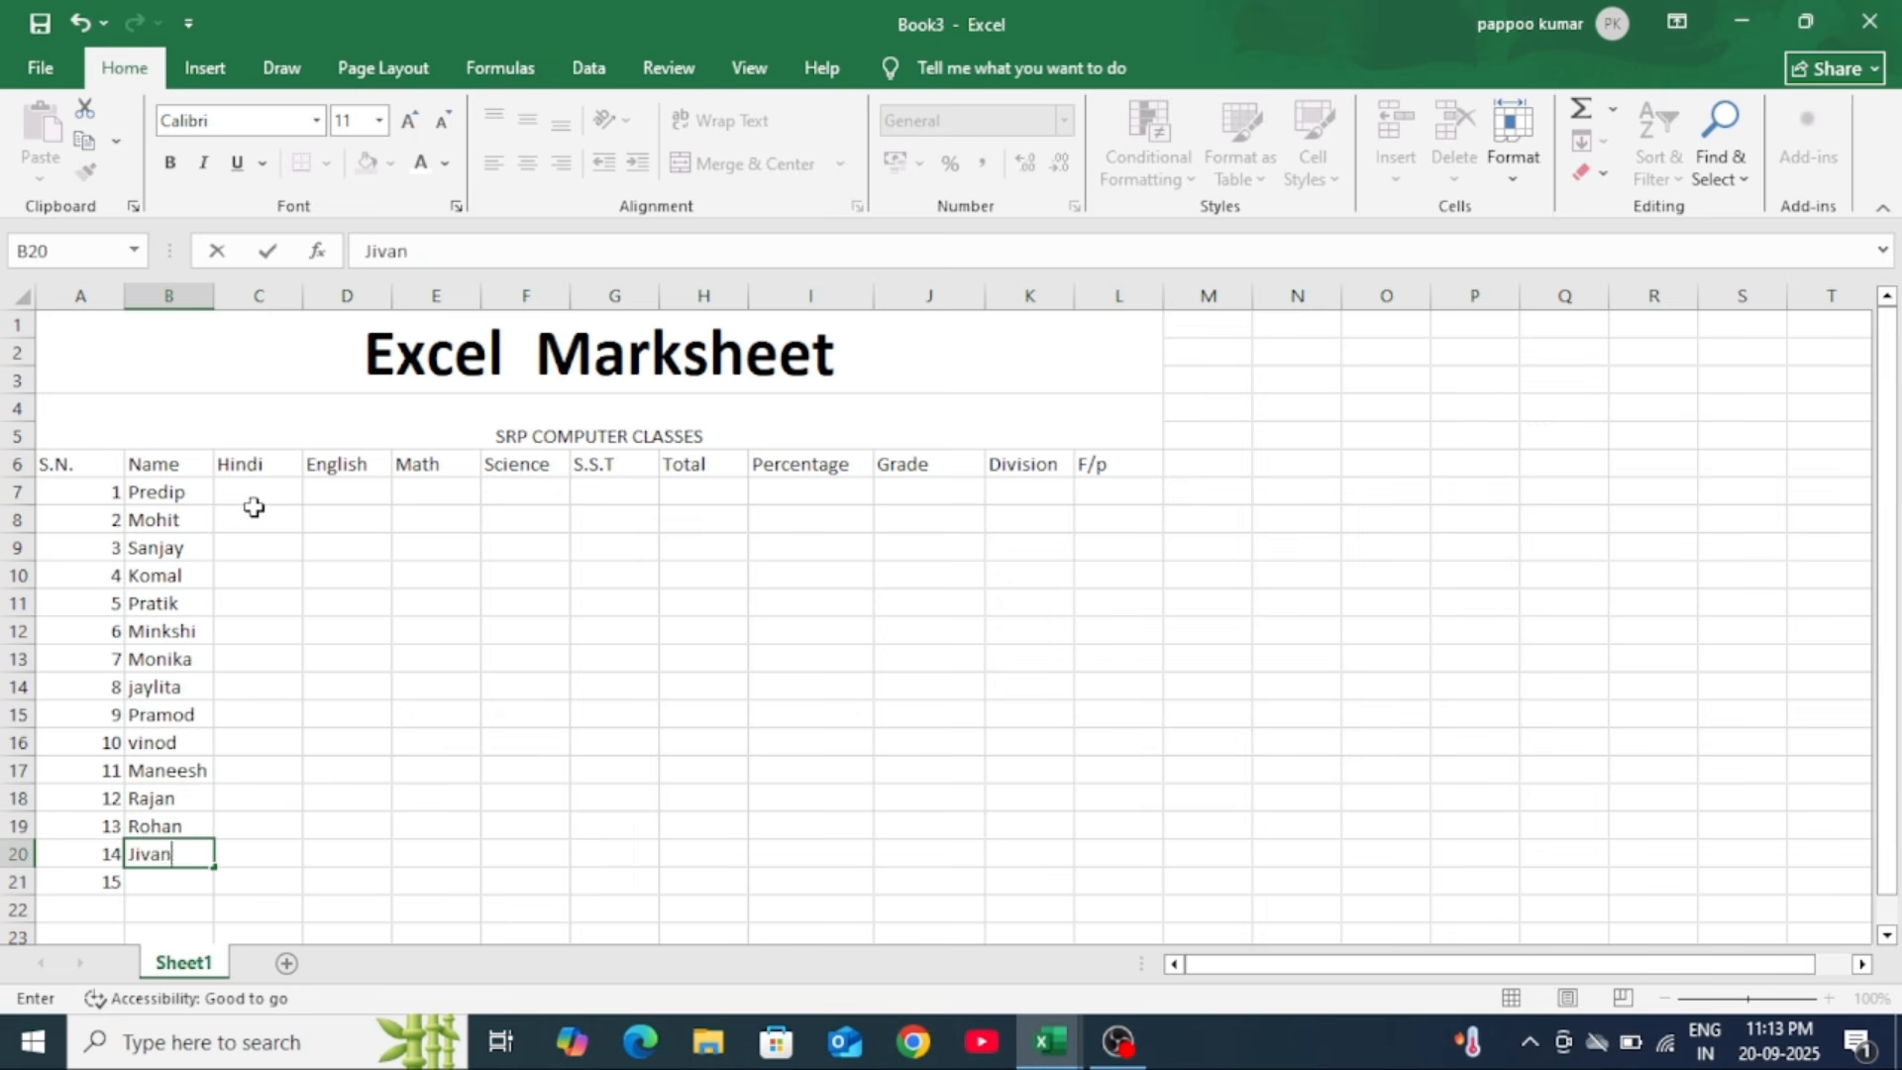
text(dash)
key(Return)
text(Pr)
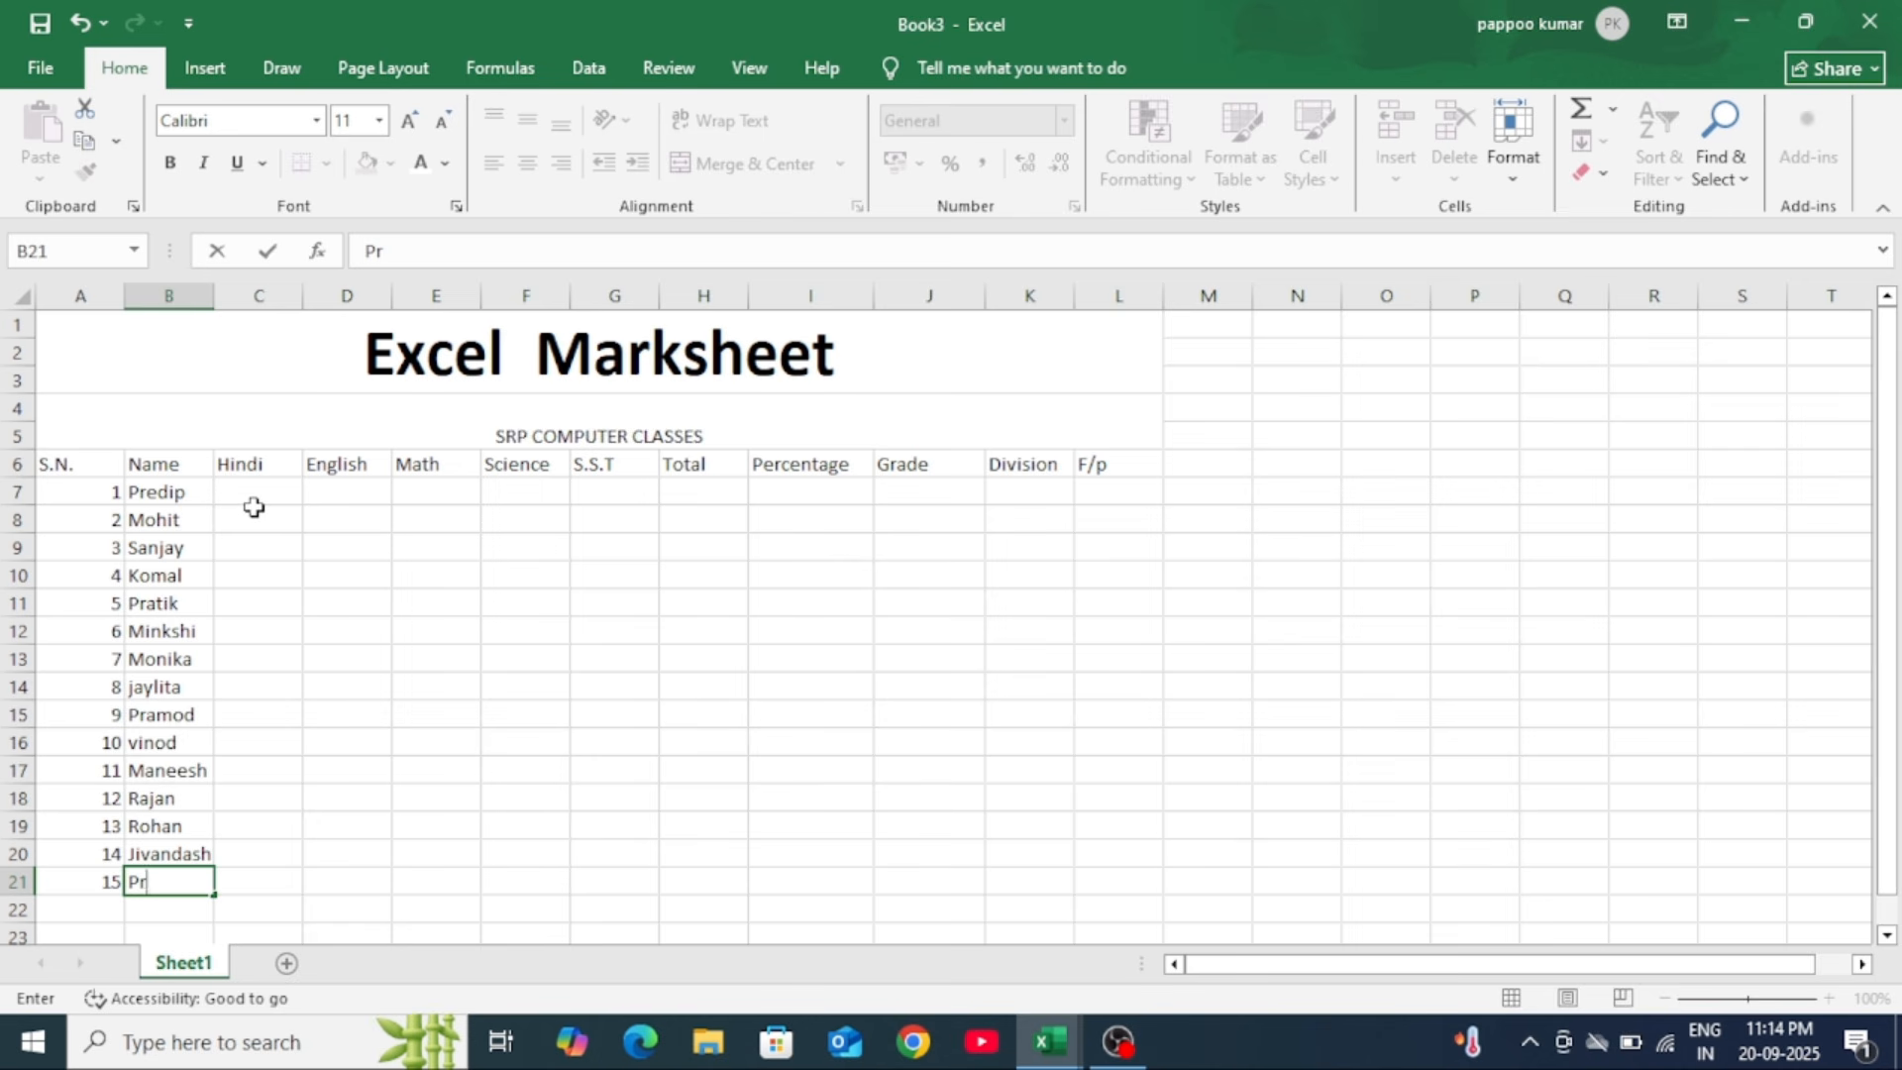
text(akash)
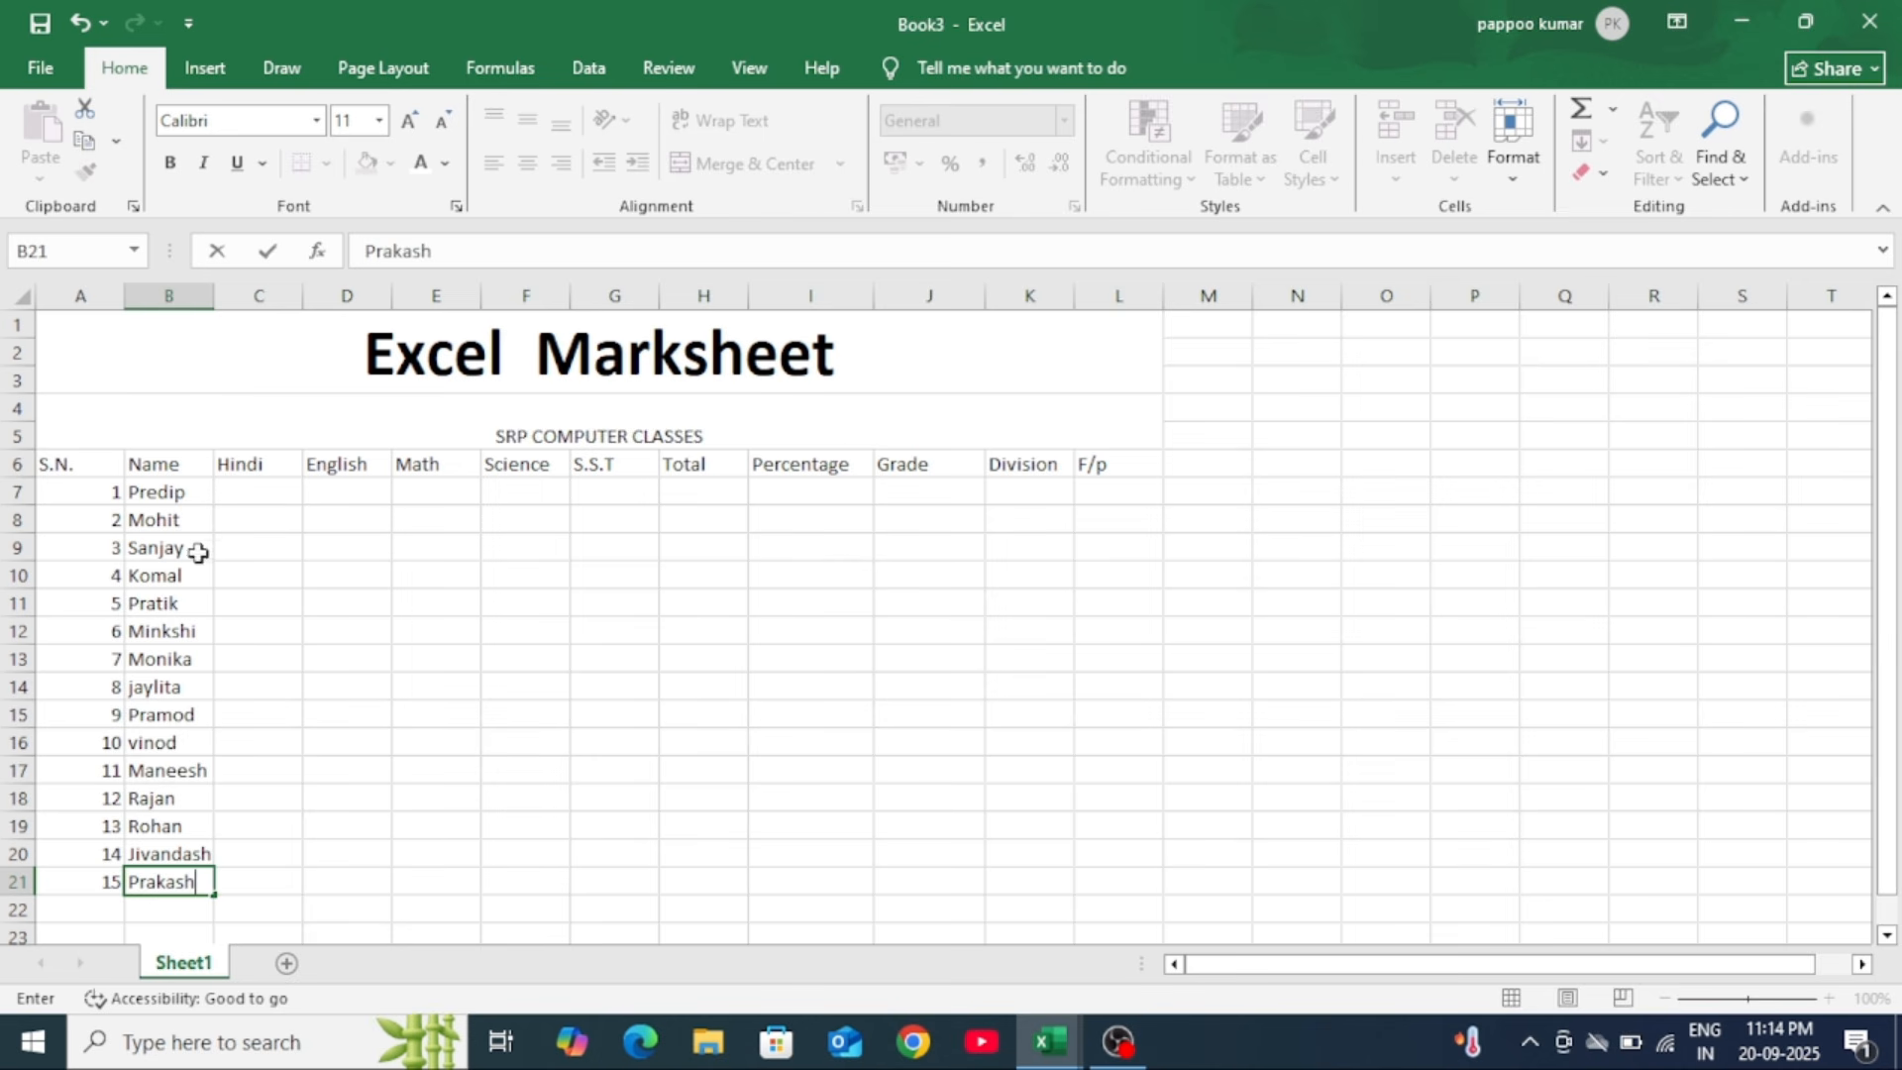
click(186, 498)
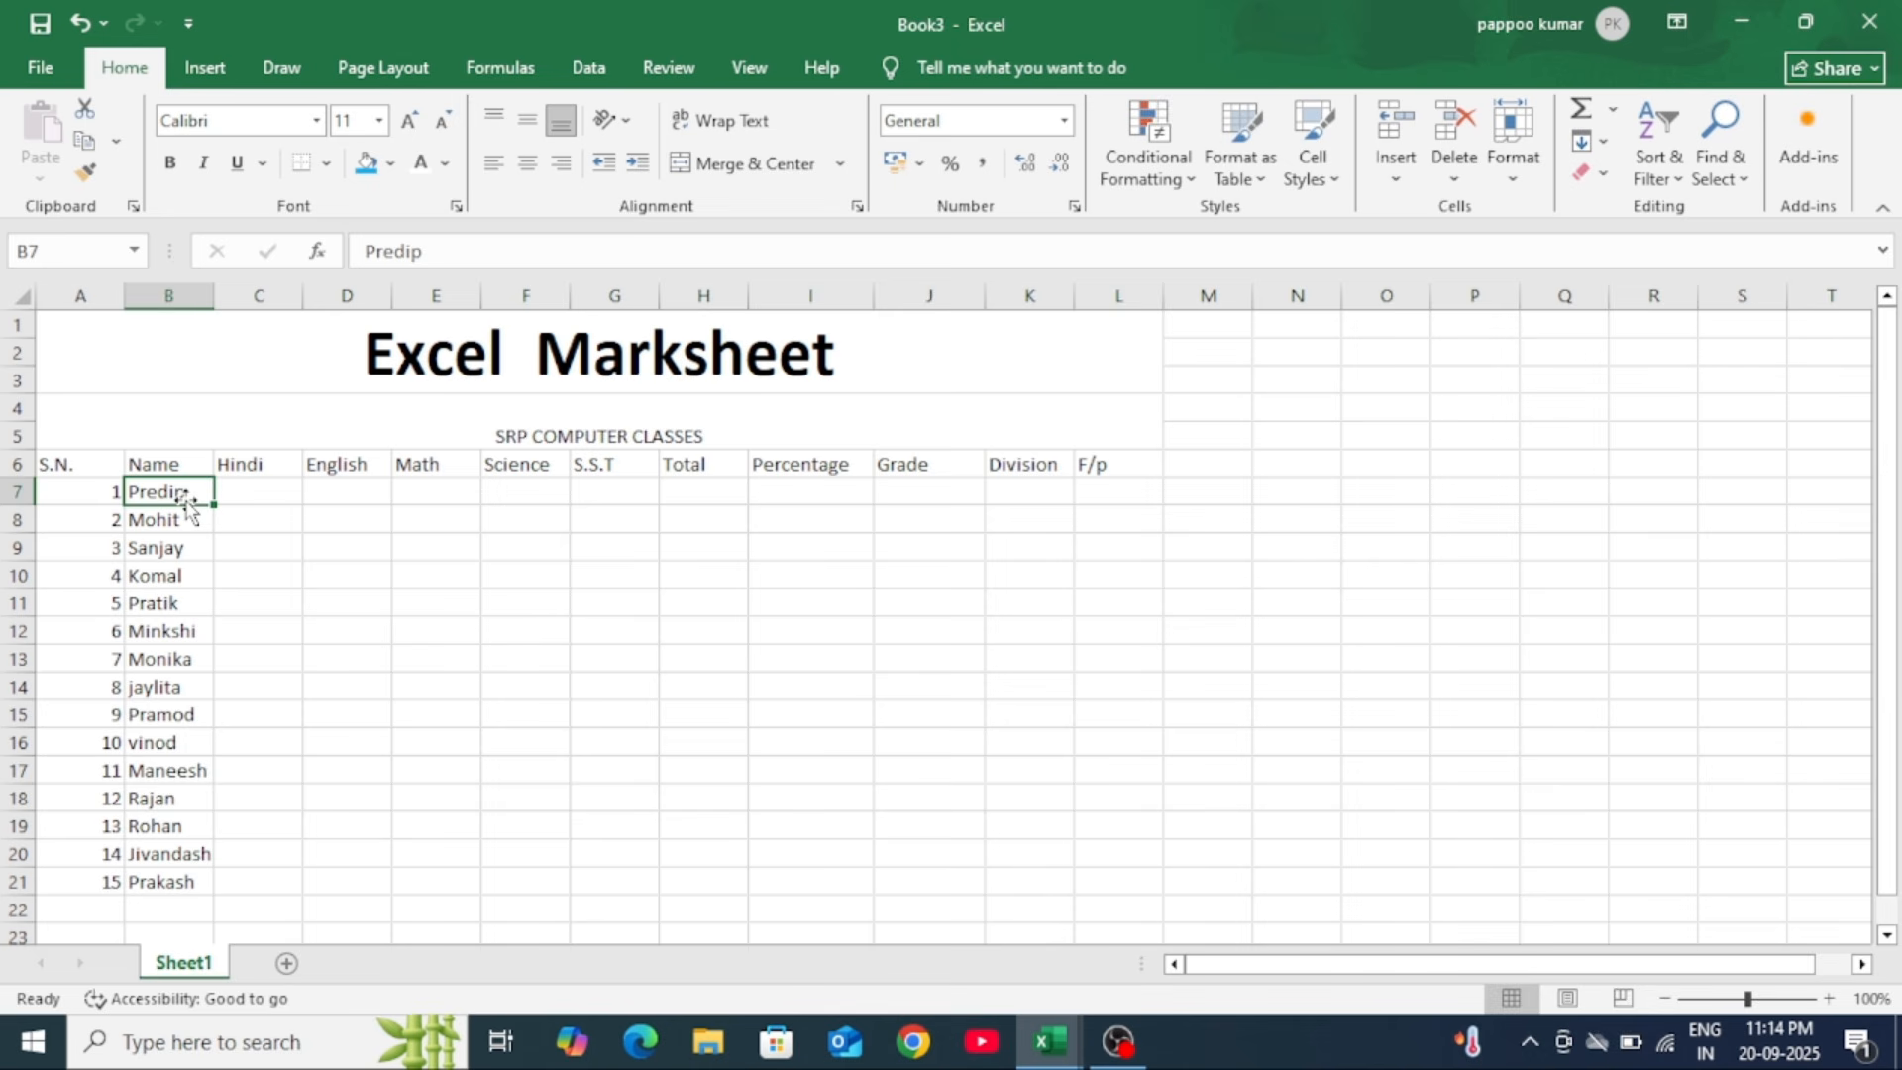
click(265, 495)
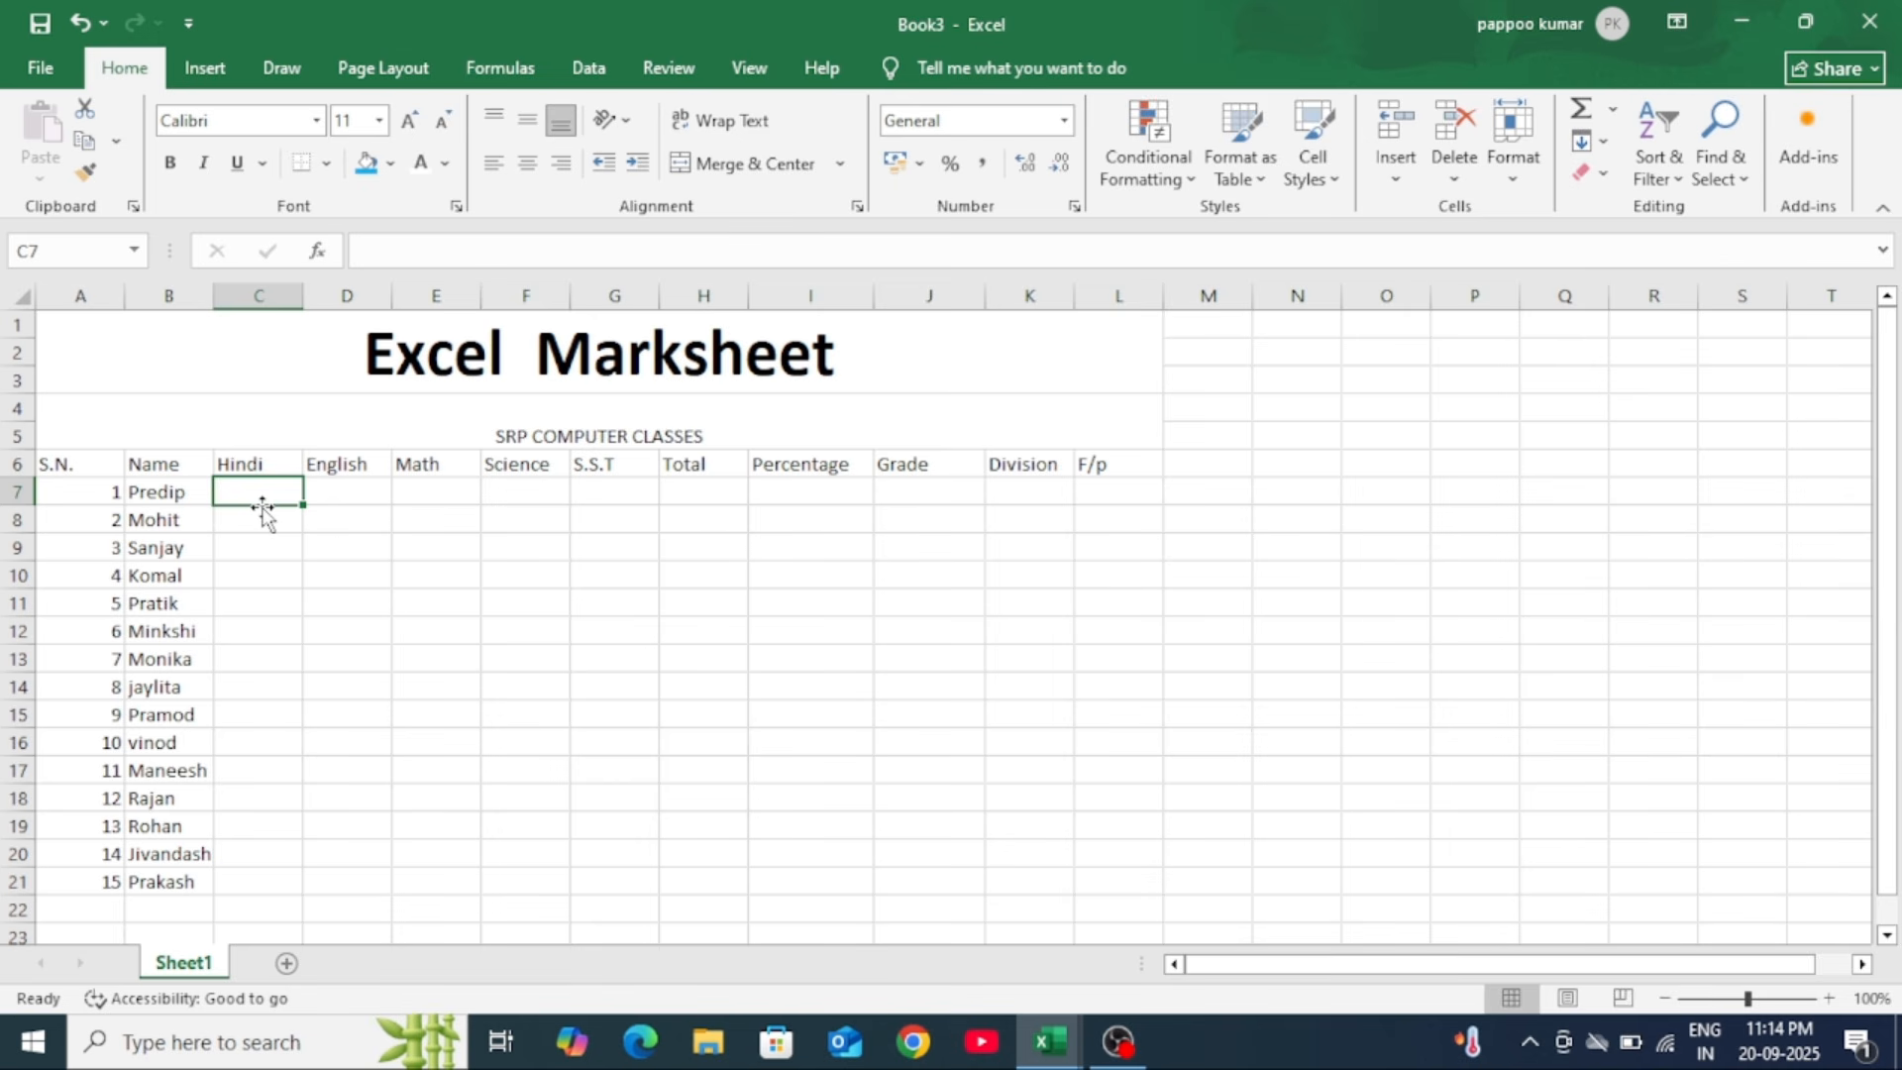
text(45)
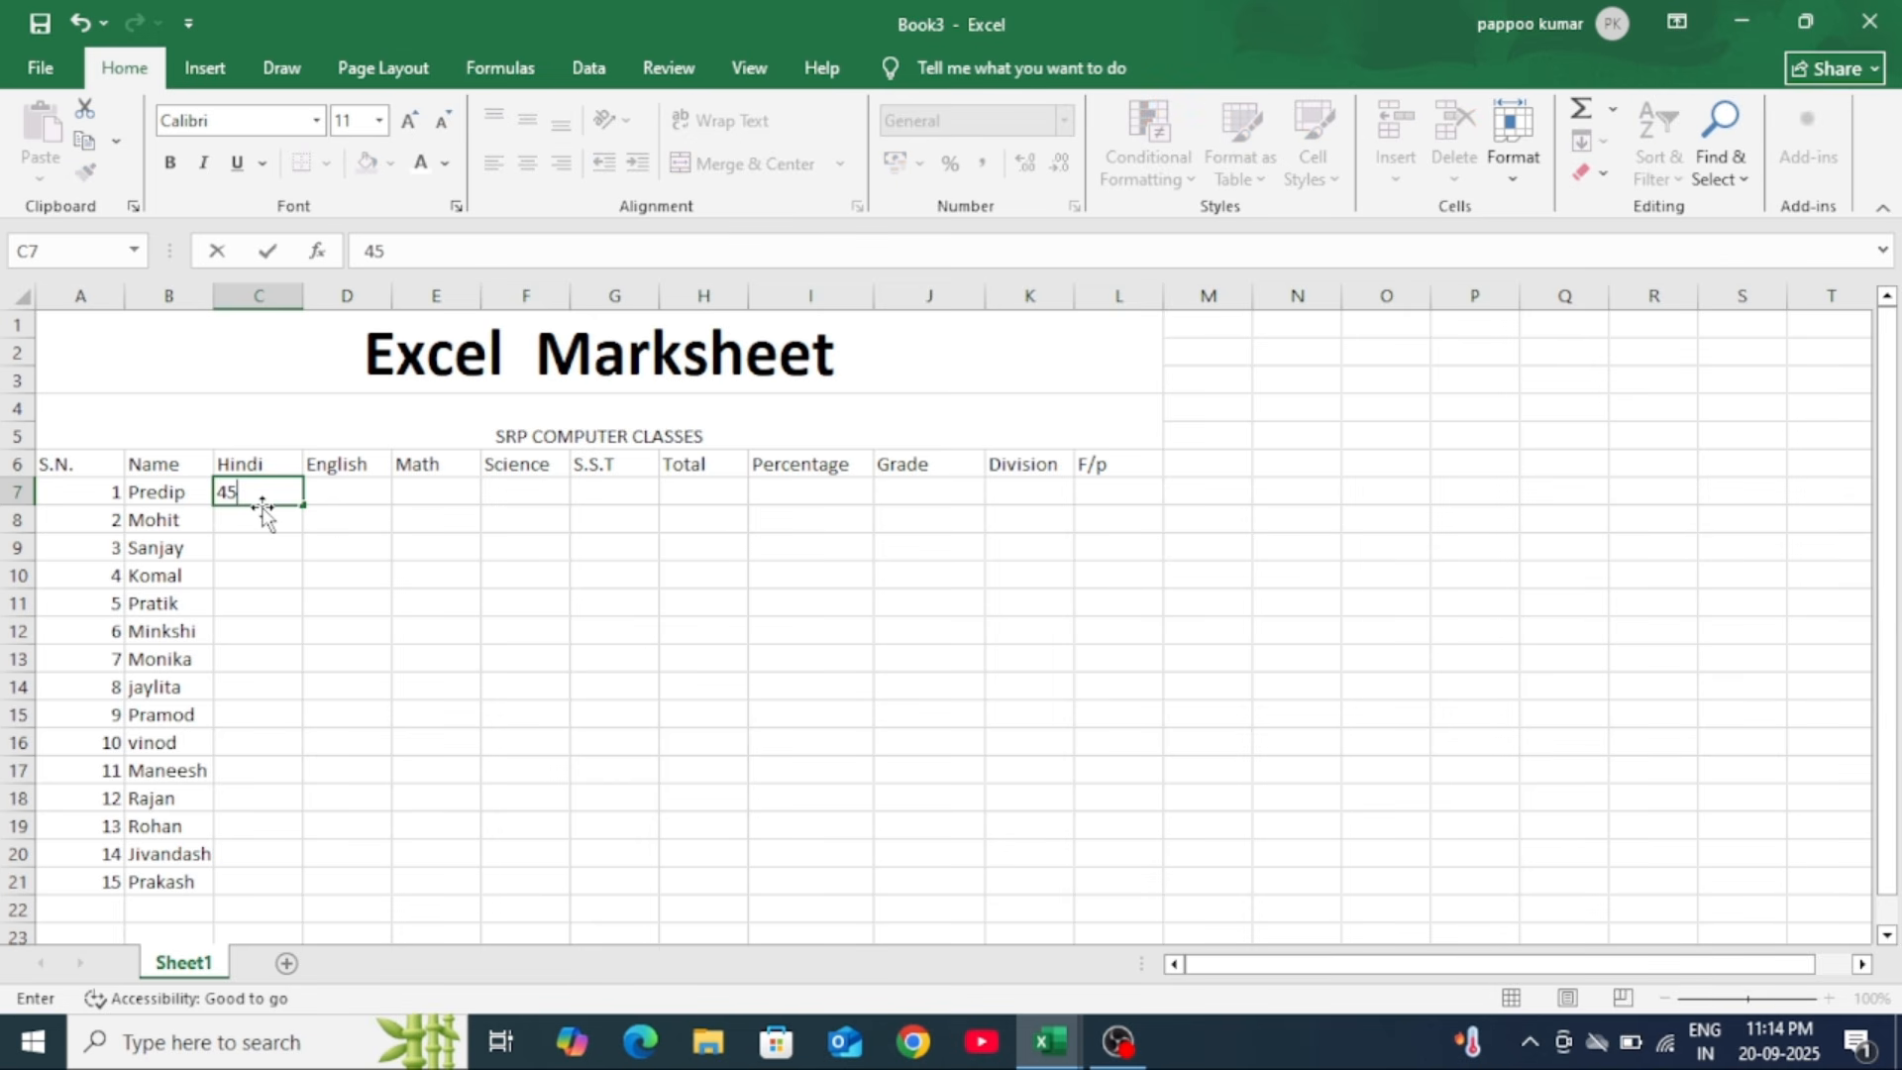
key(Return)
text(52)
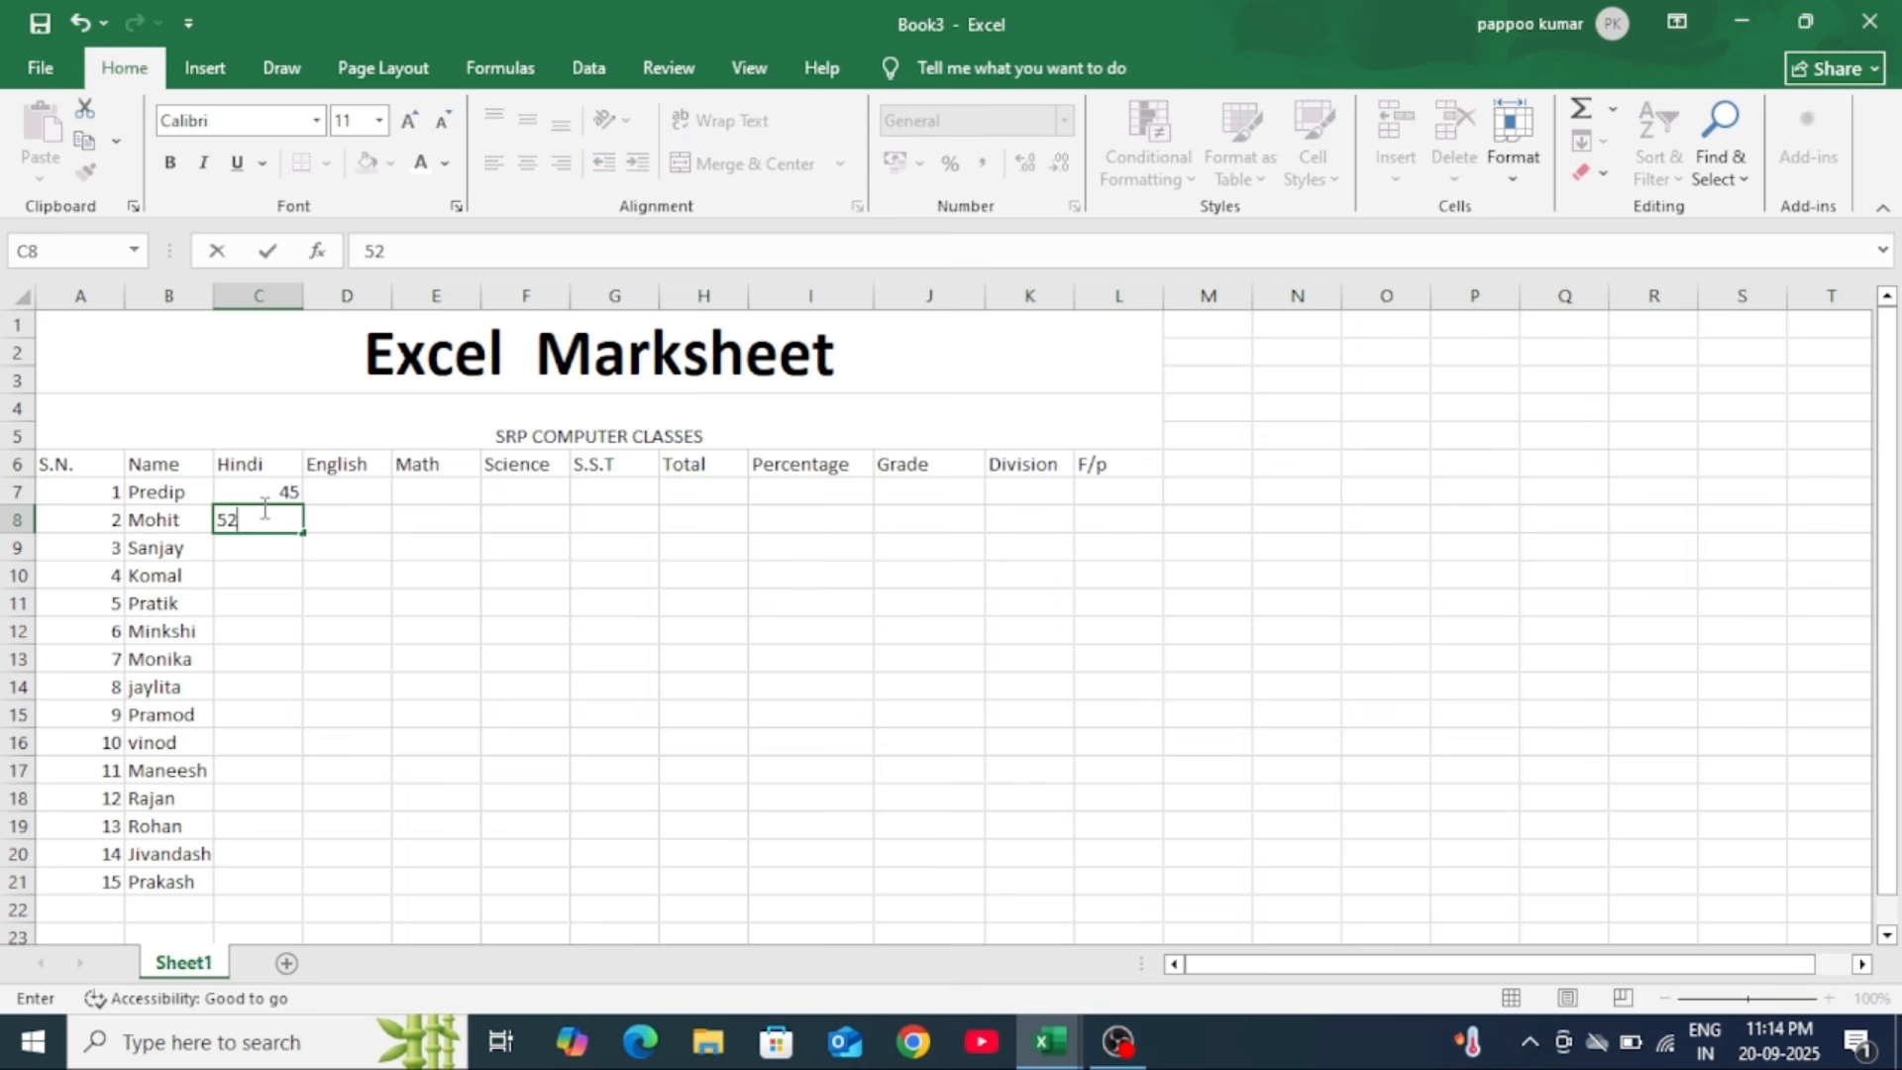
key(Return)
text(65)
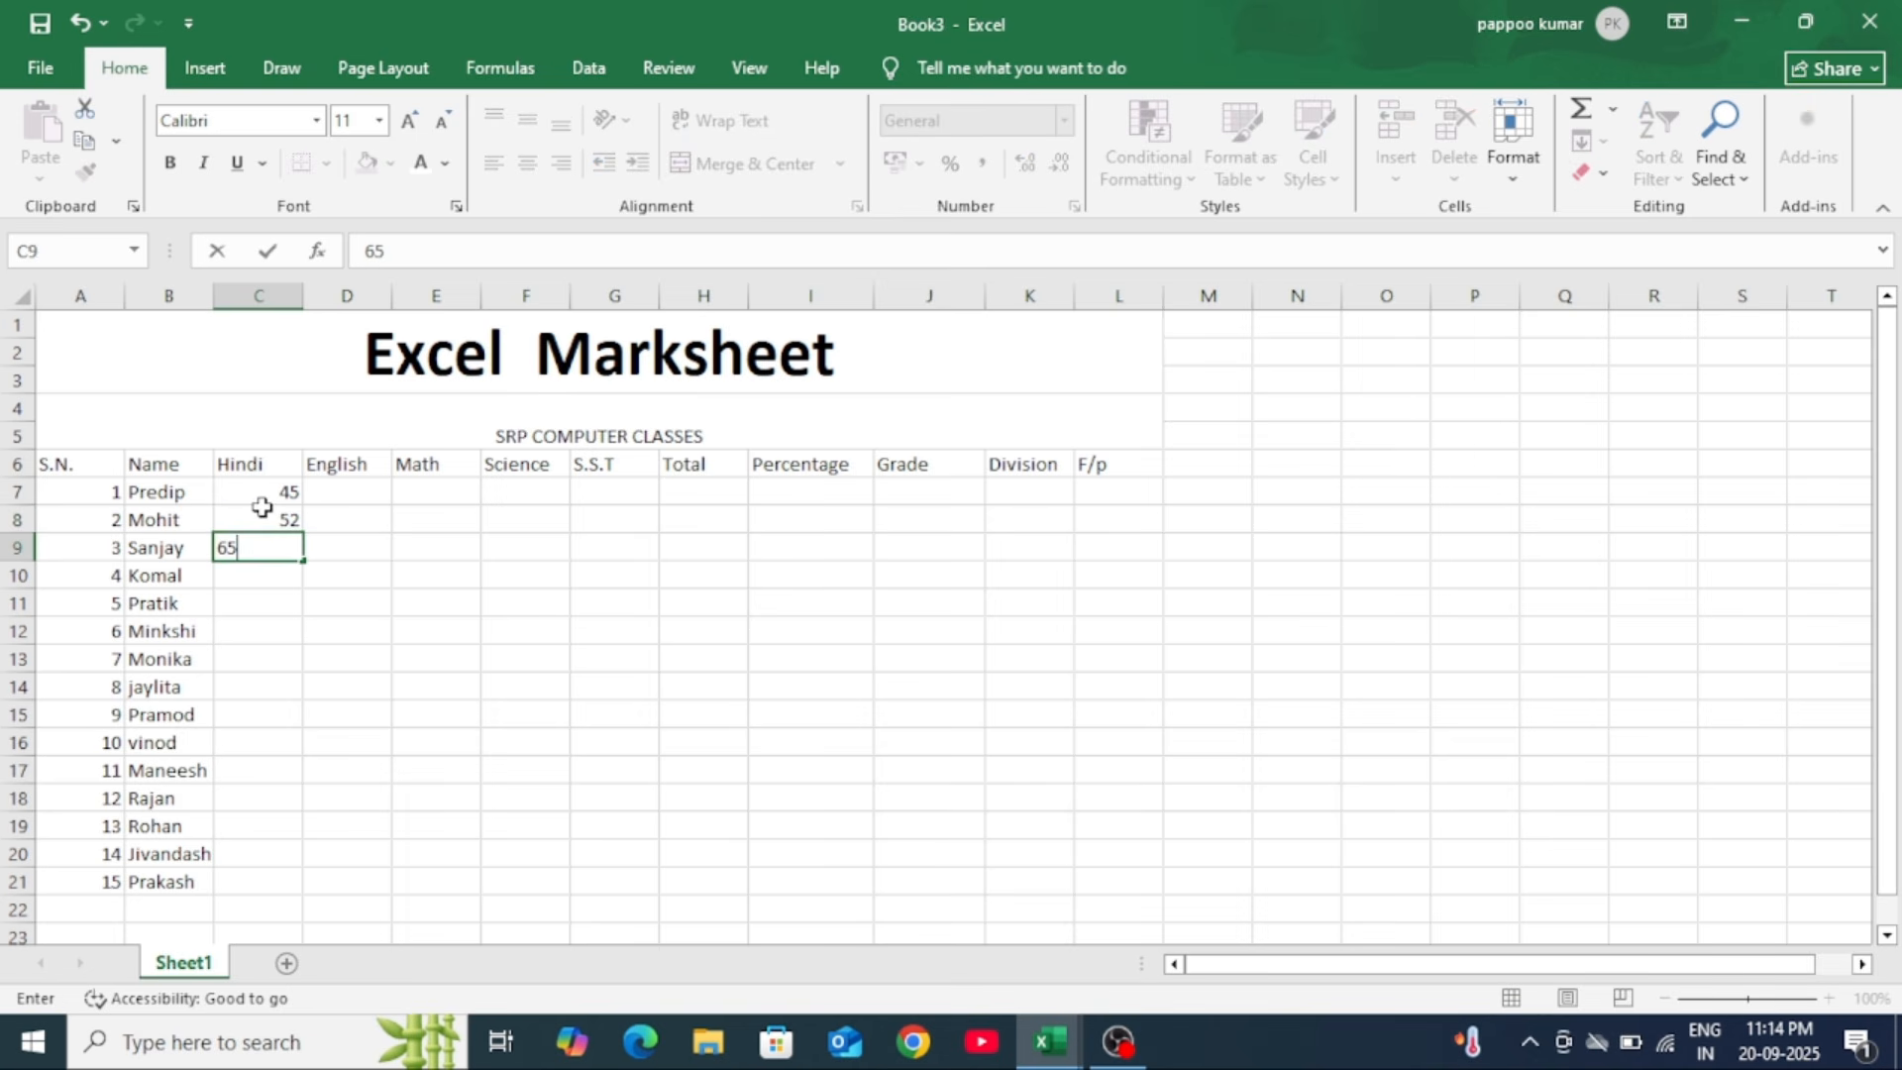
text(24)
key(BackSpace)
key(BackSpace)
click(692, 778)
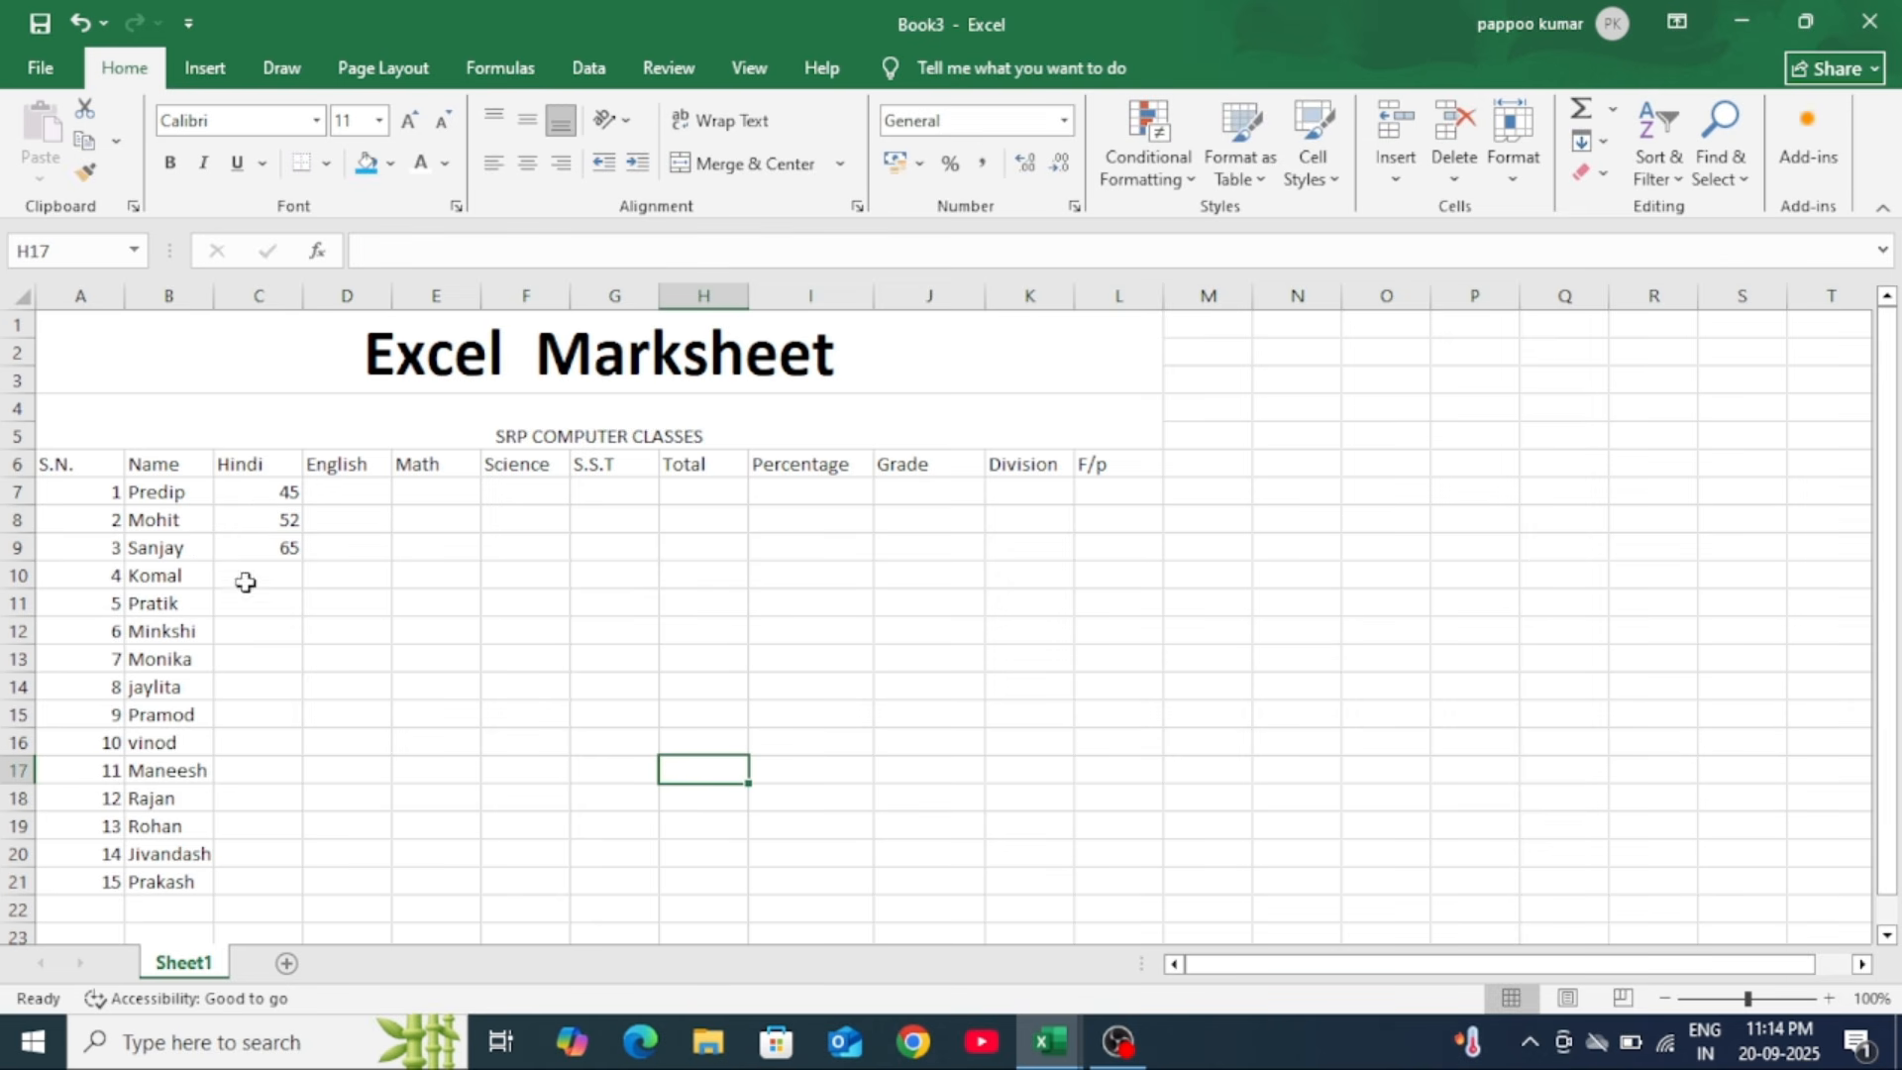
drag(246, 488, 255, 540)
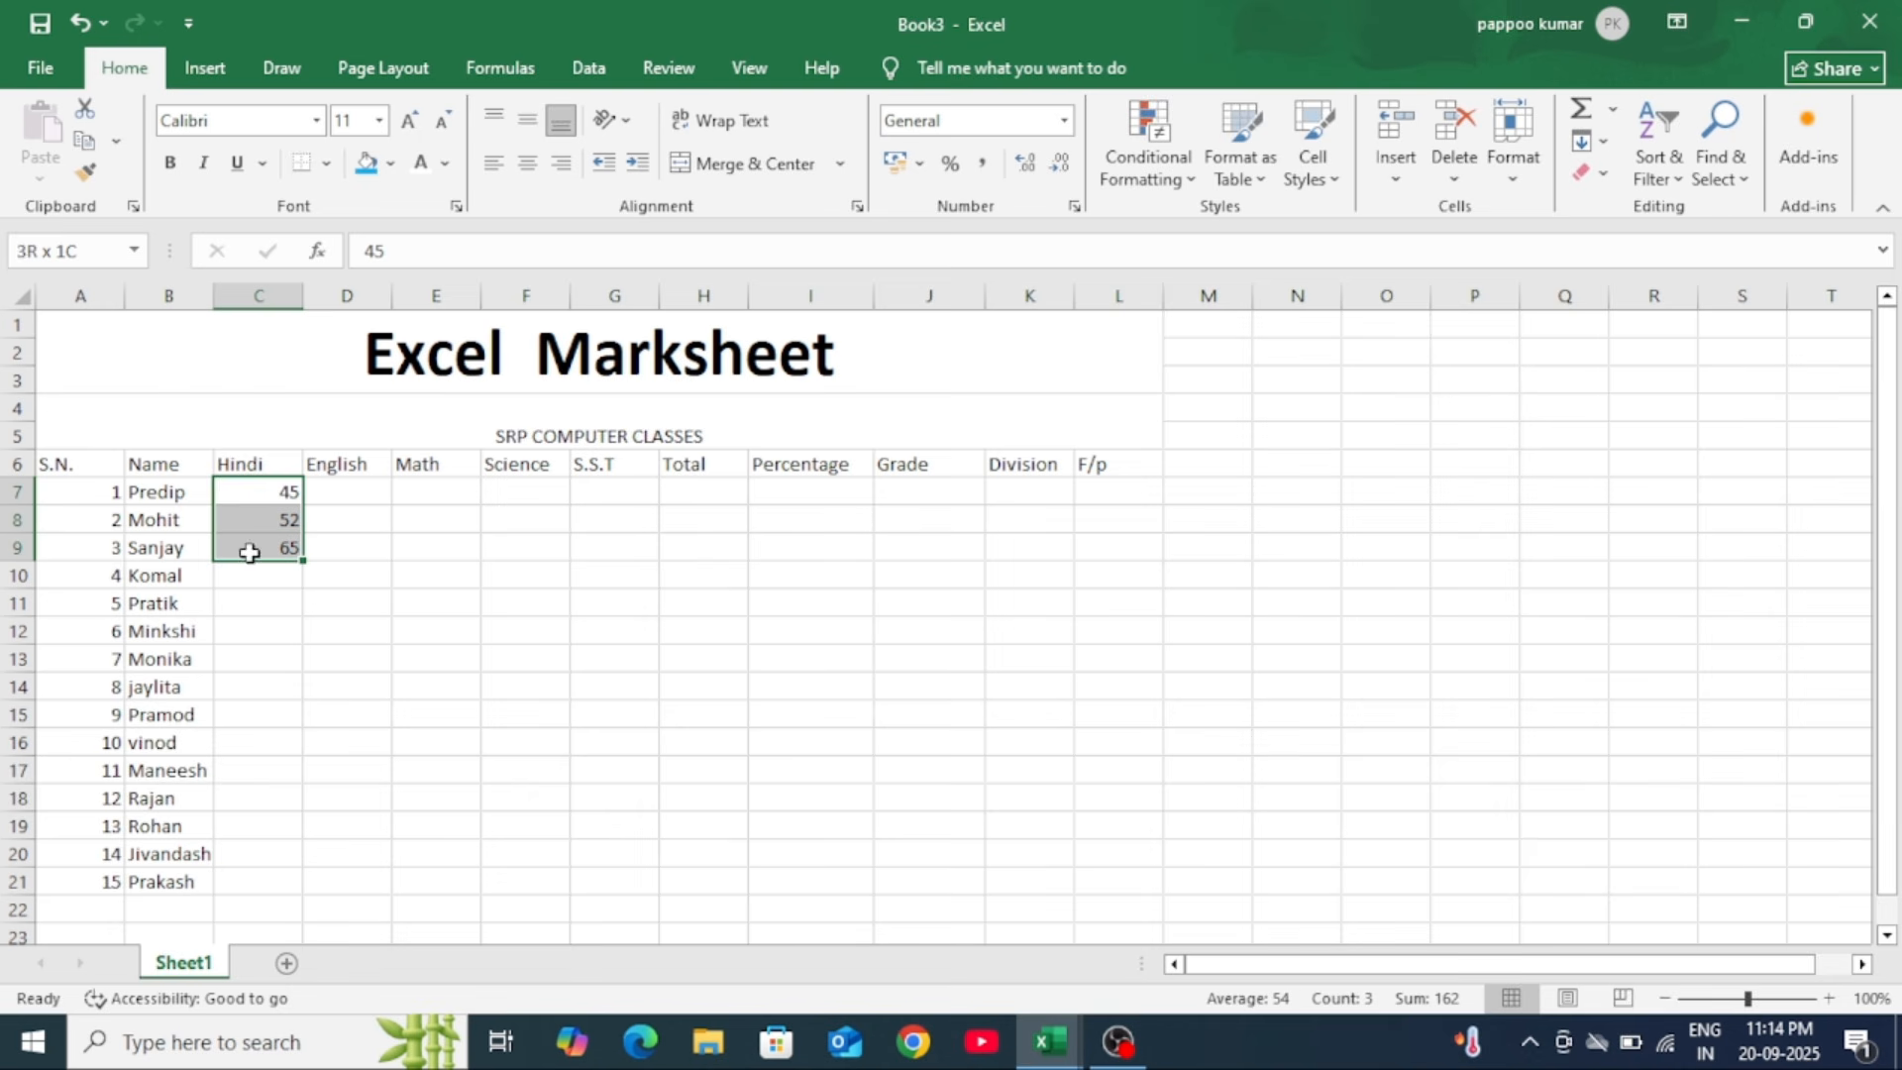
key(Delete)
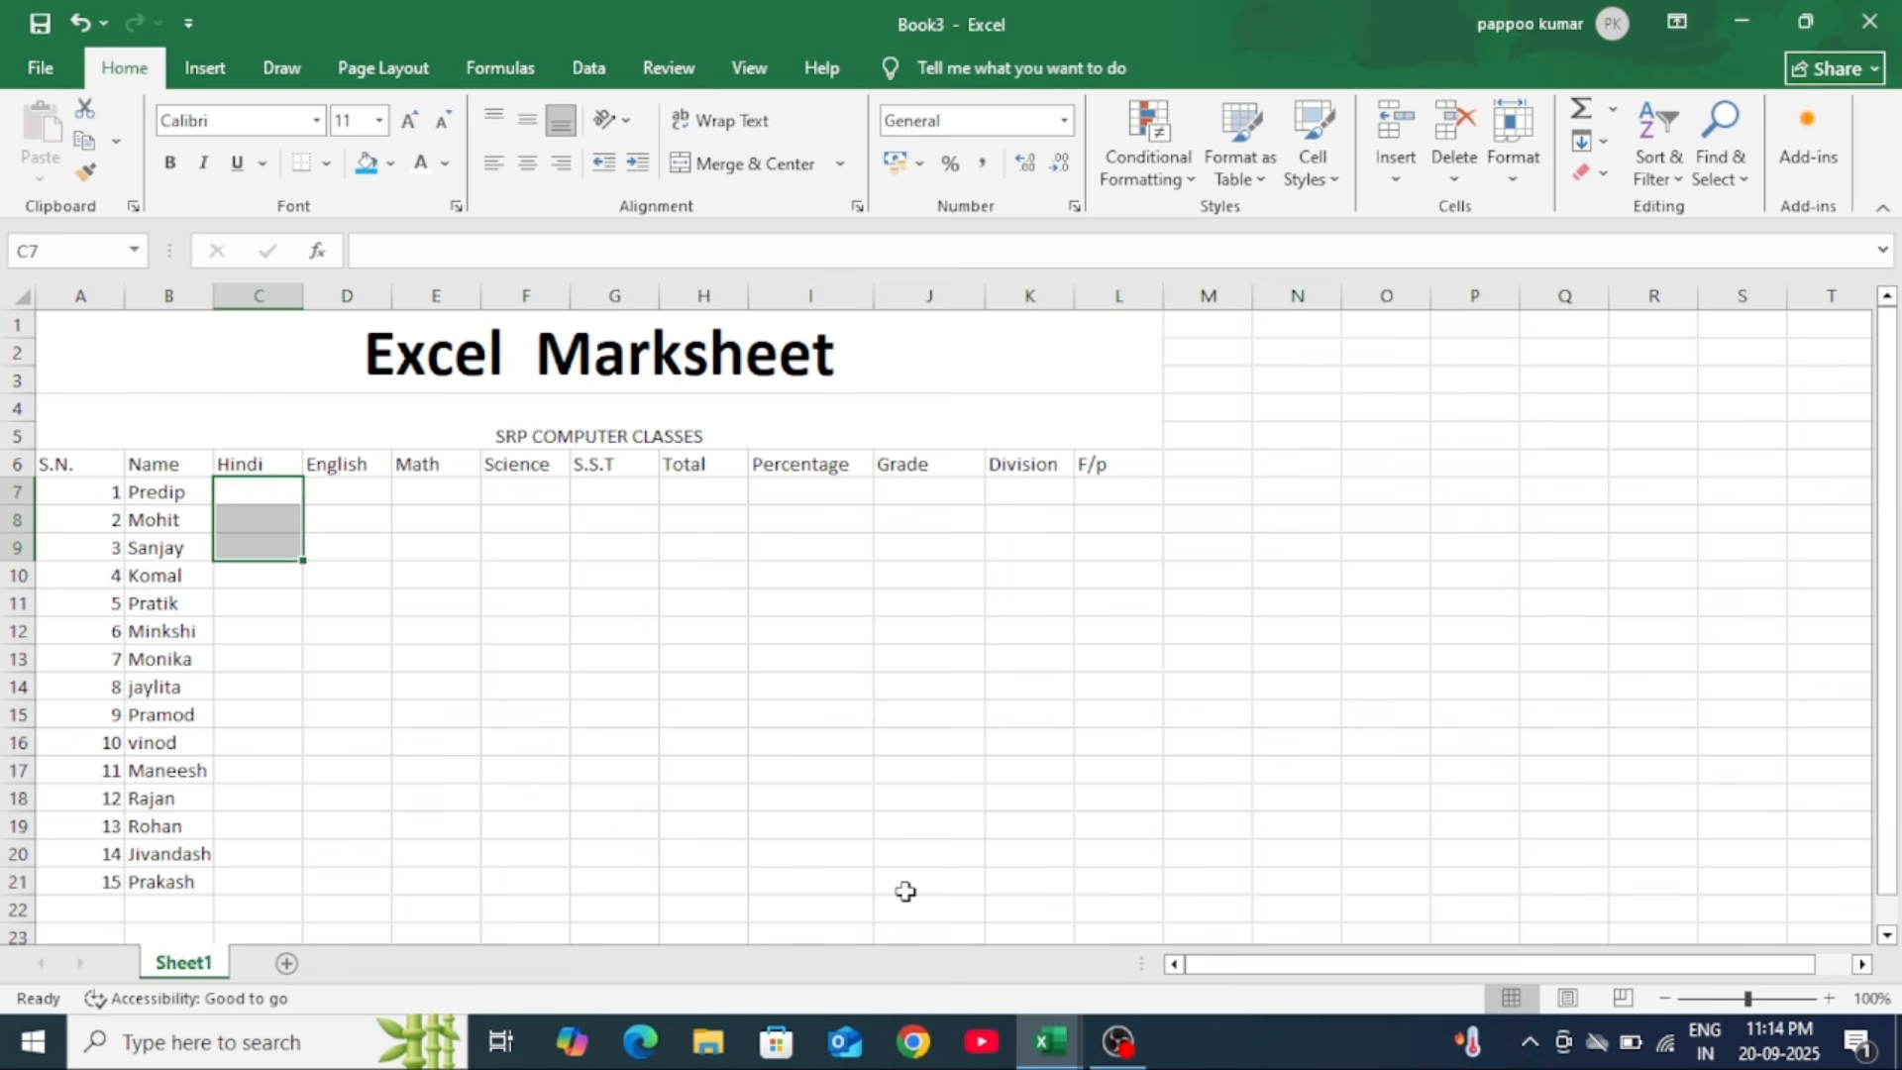
click(926, 631)
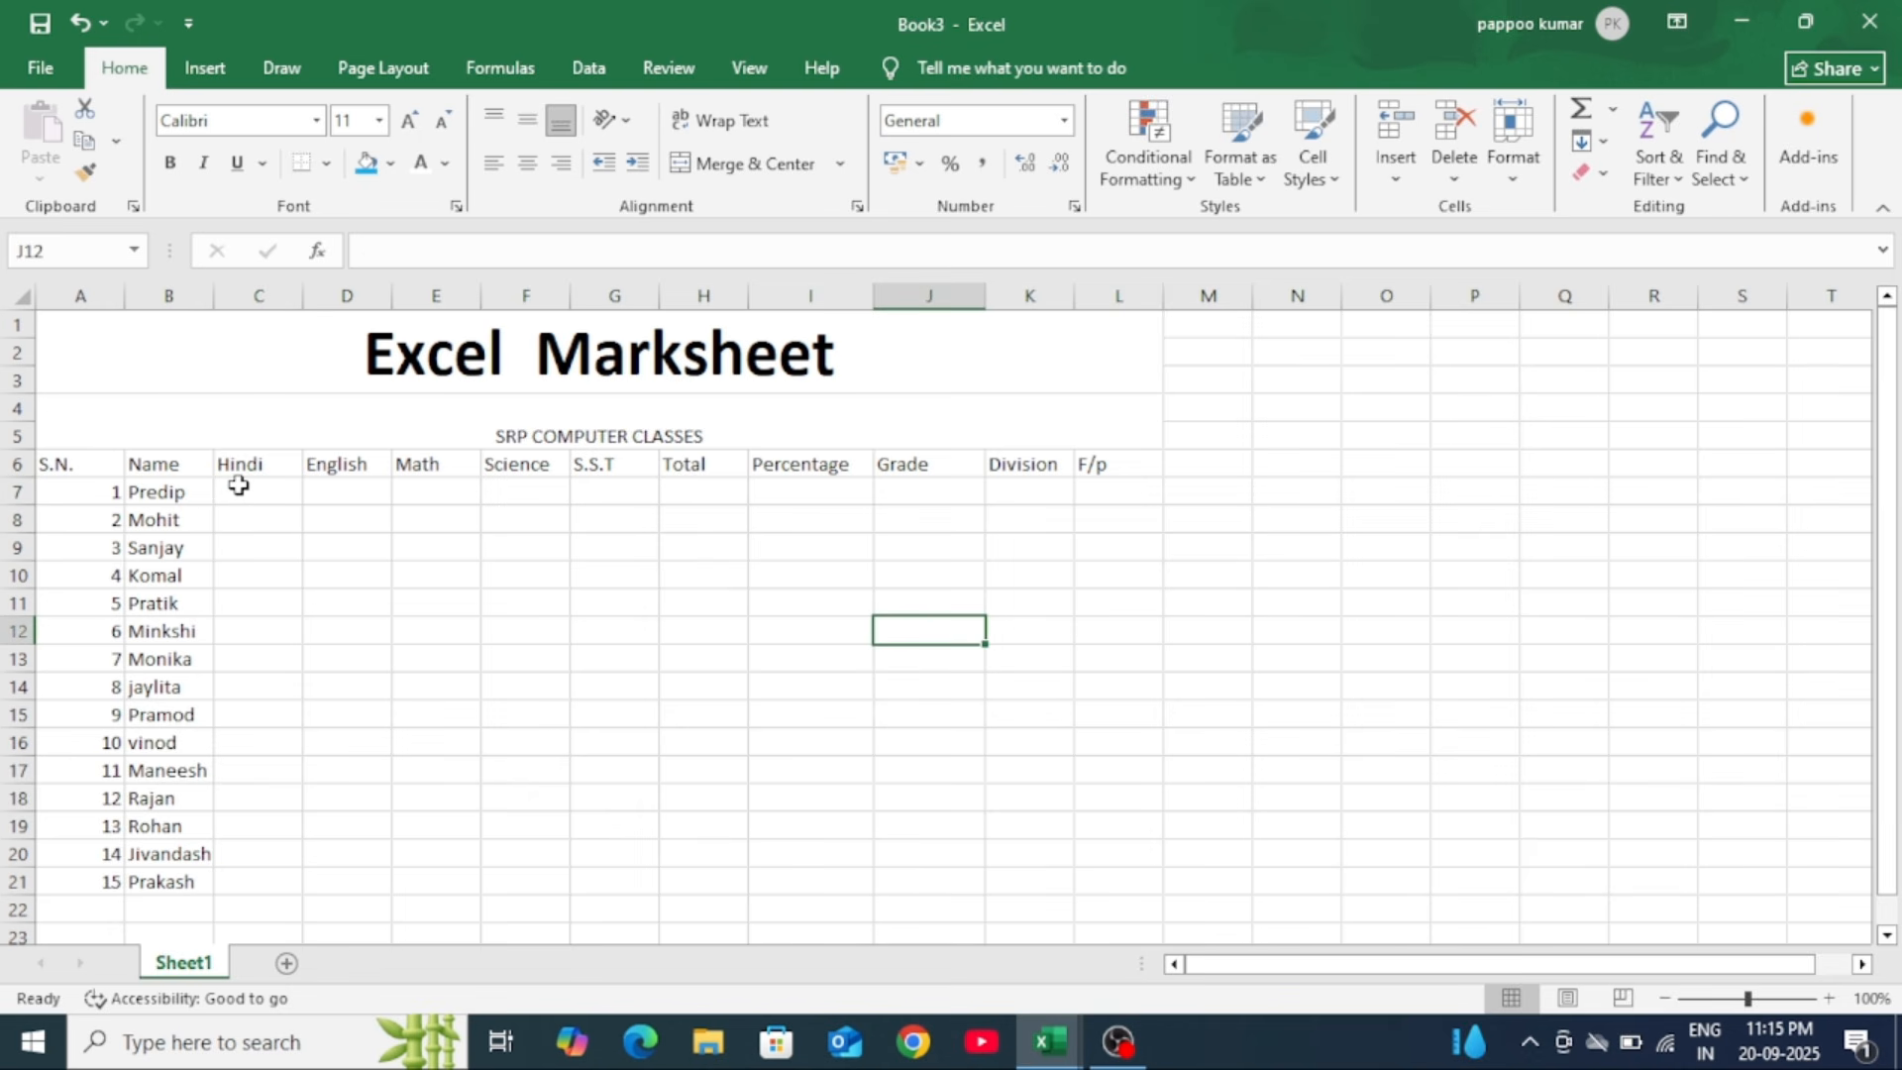
Fill the subject marks range C7:G21 with the formula =RANDBETWEEN(35,99)
drag(239, 486, 624, 877)
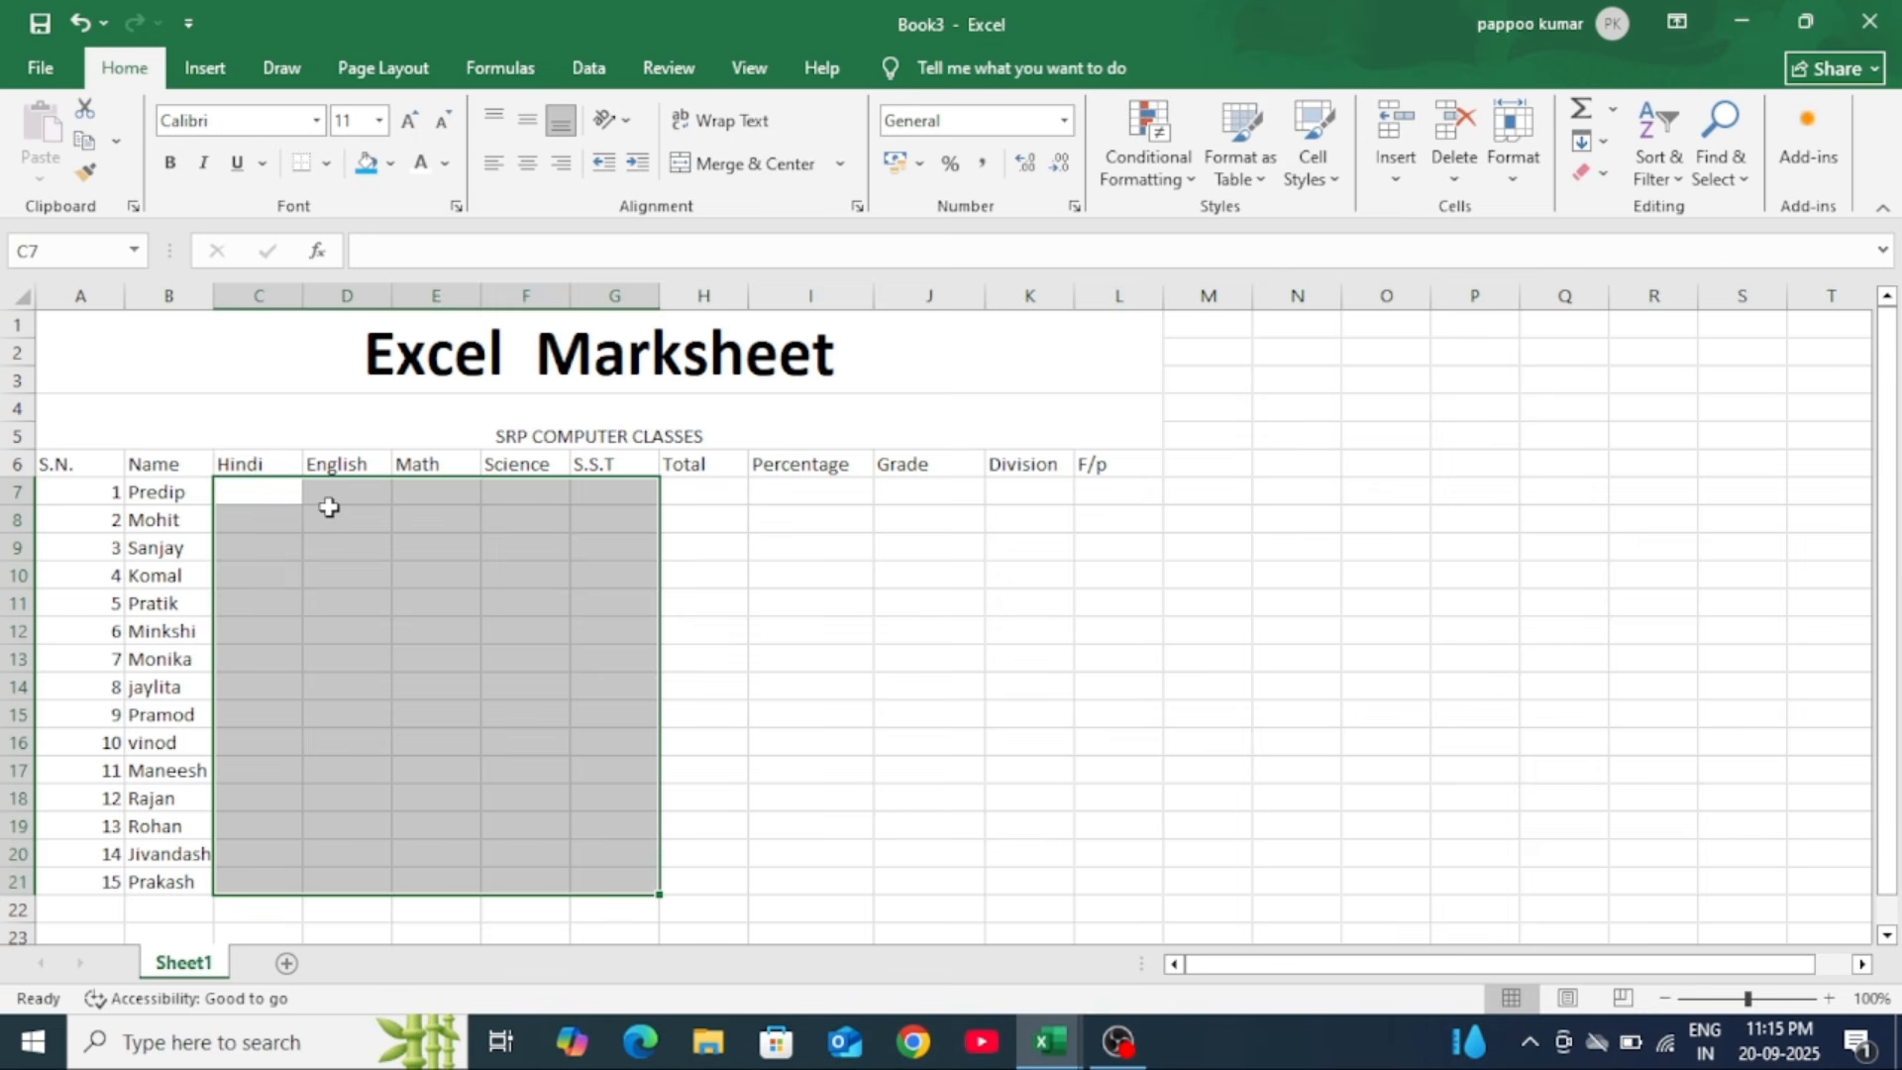
text(=rand)
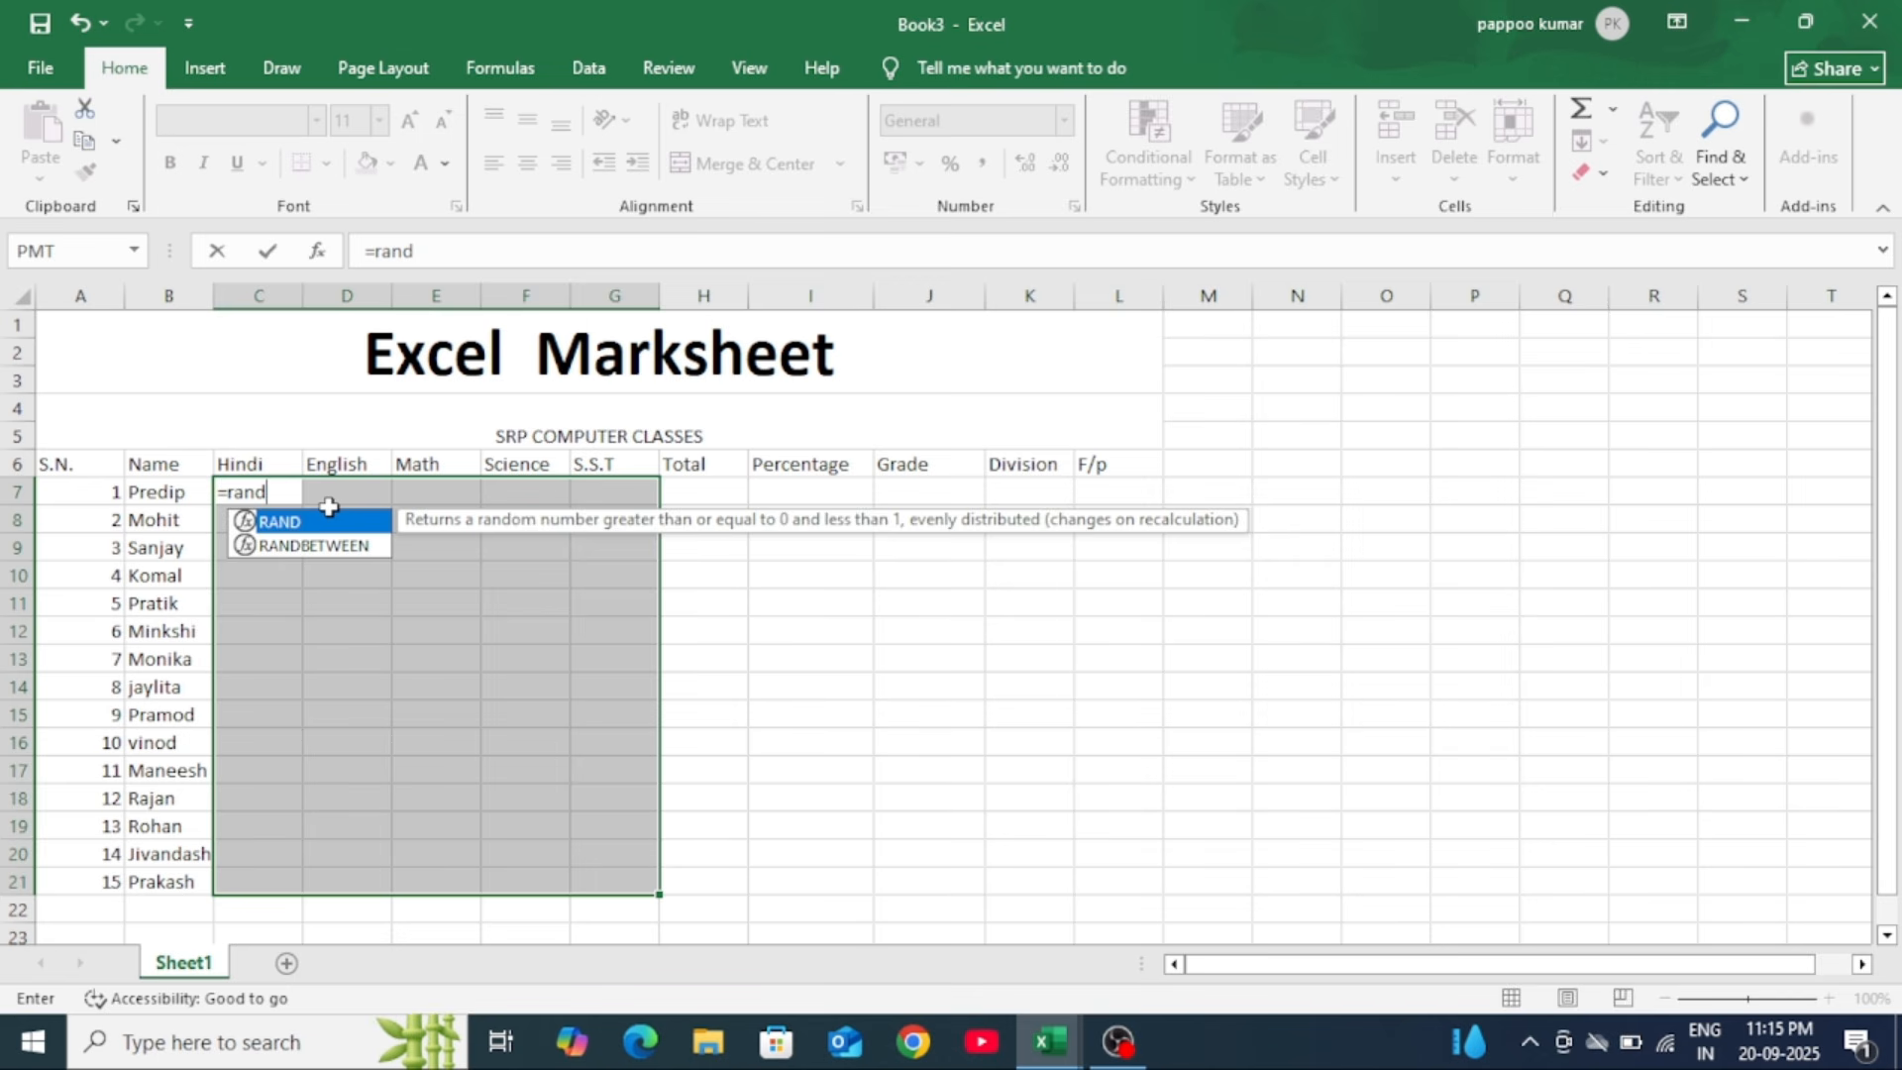
key(Down)
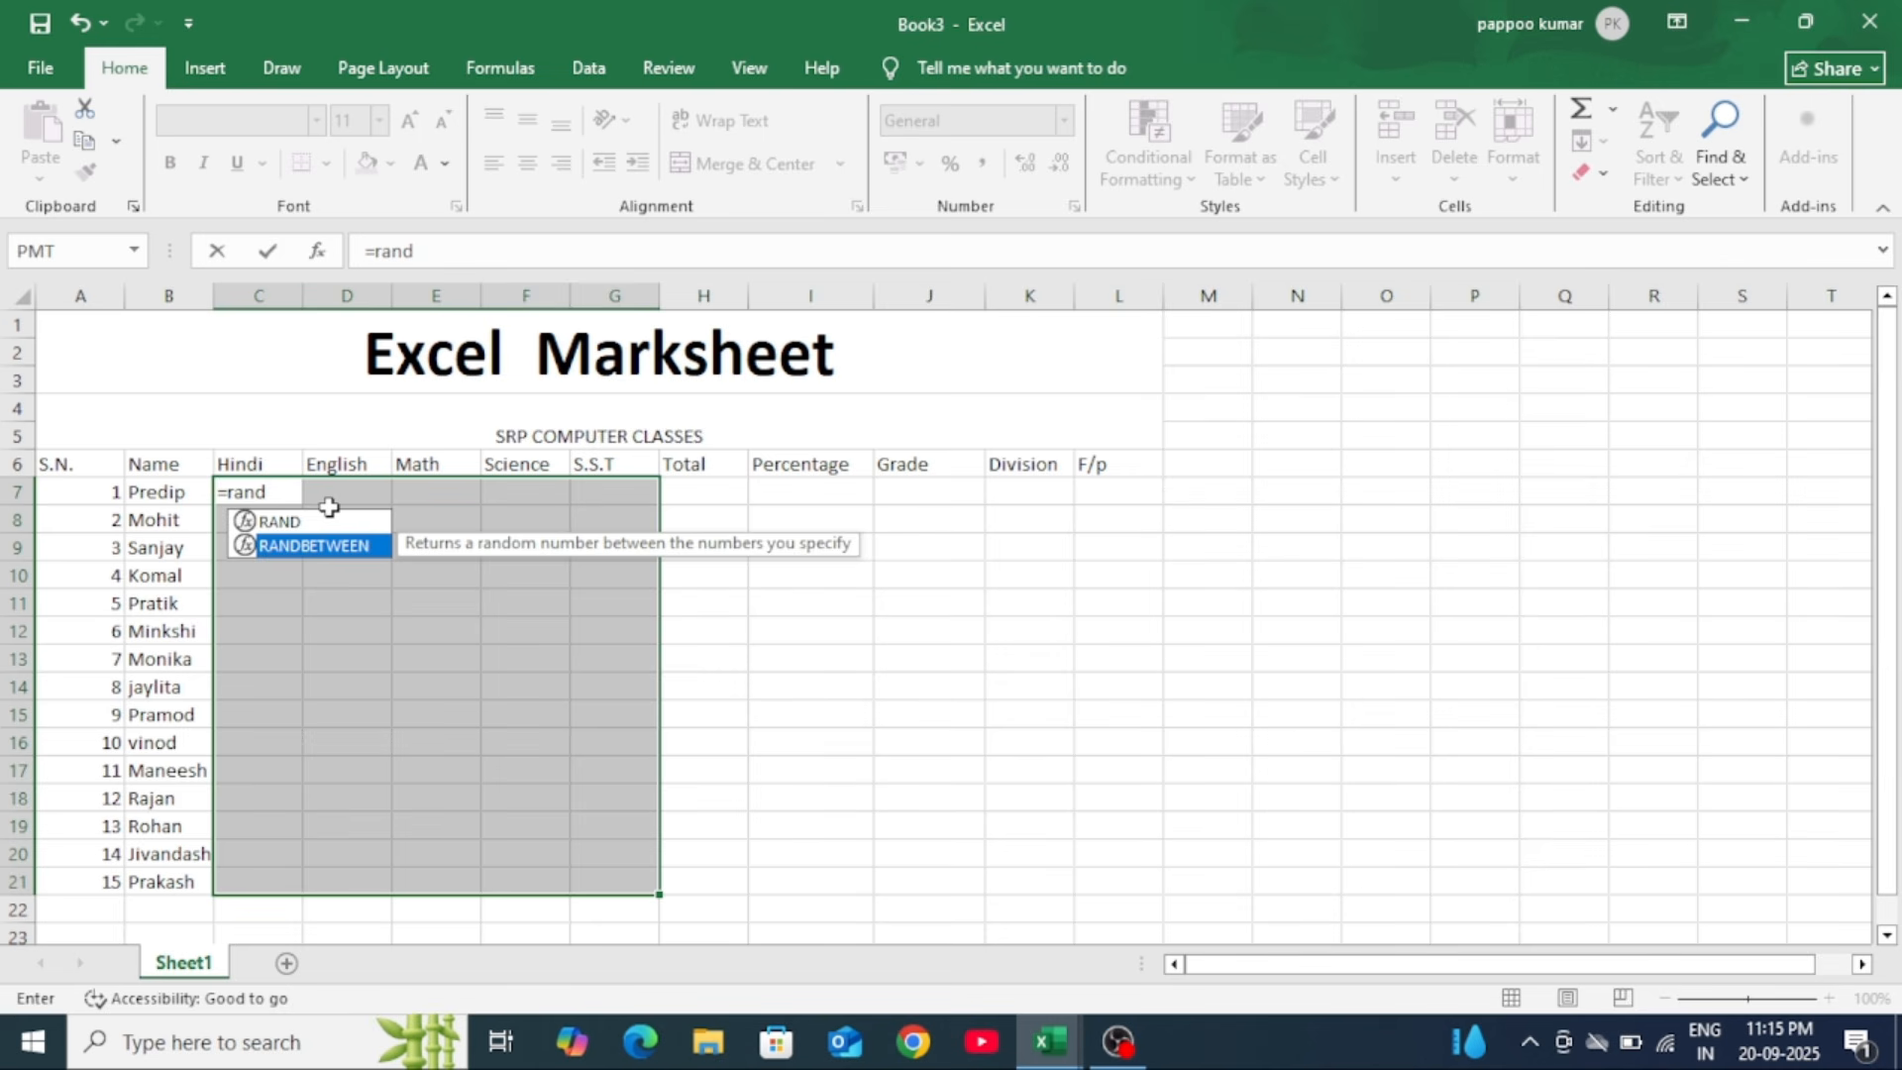
key(Tab)
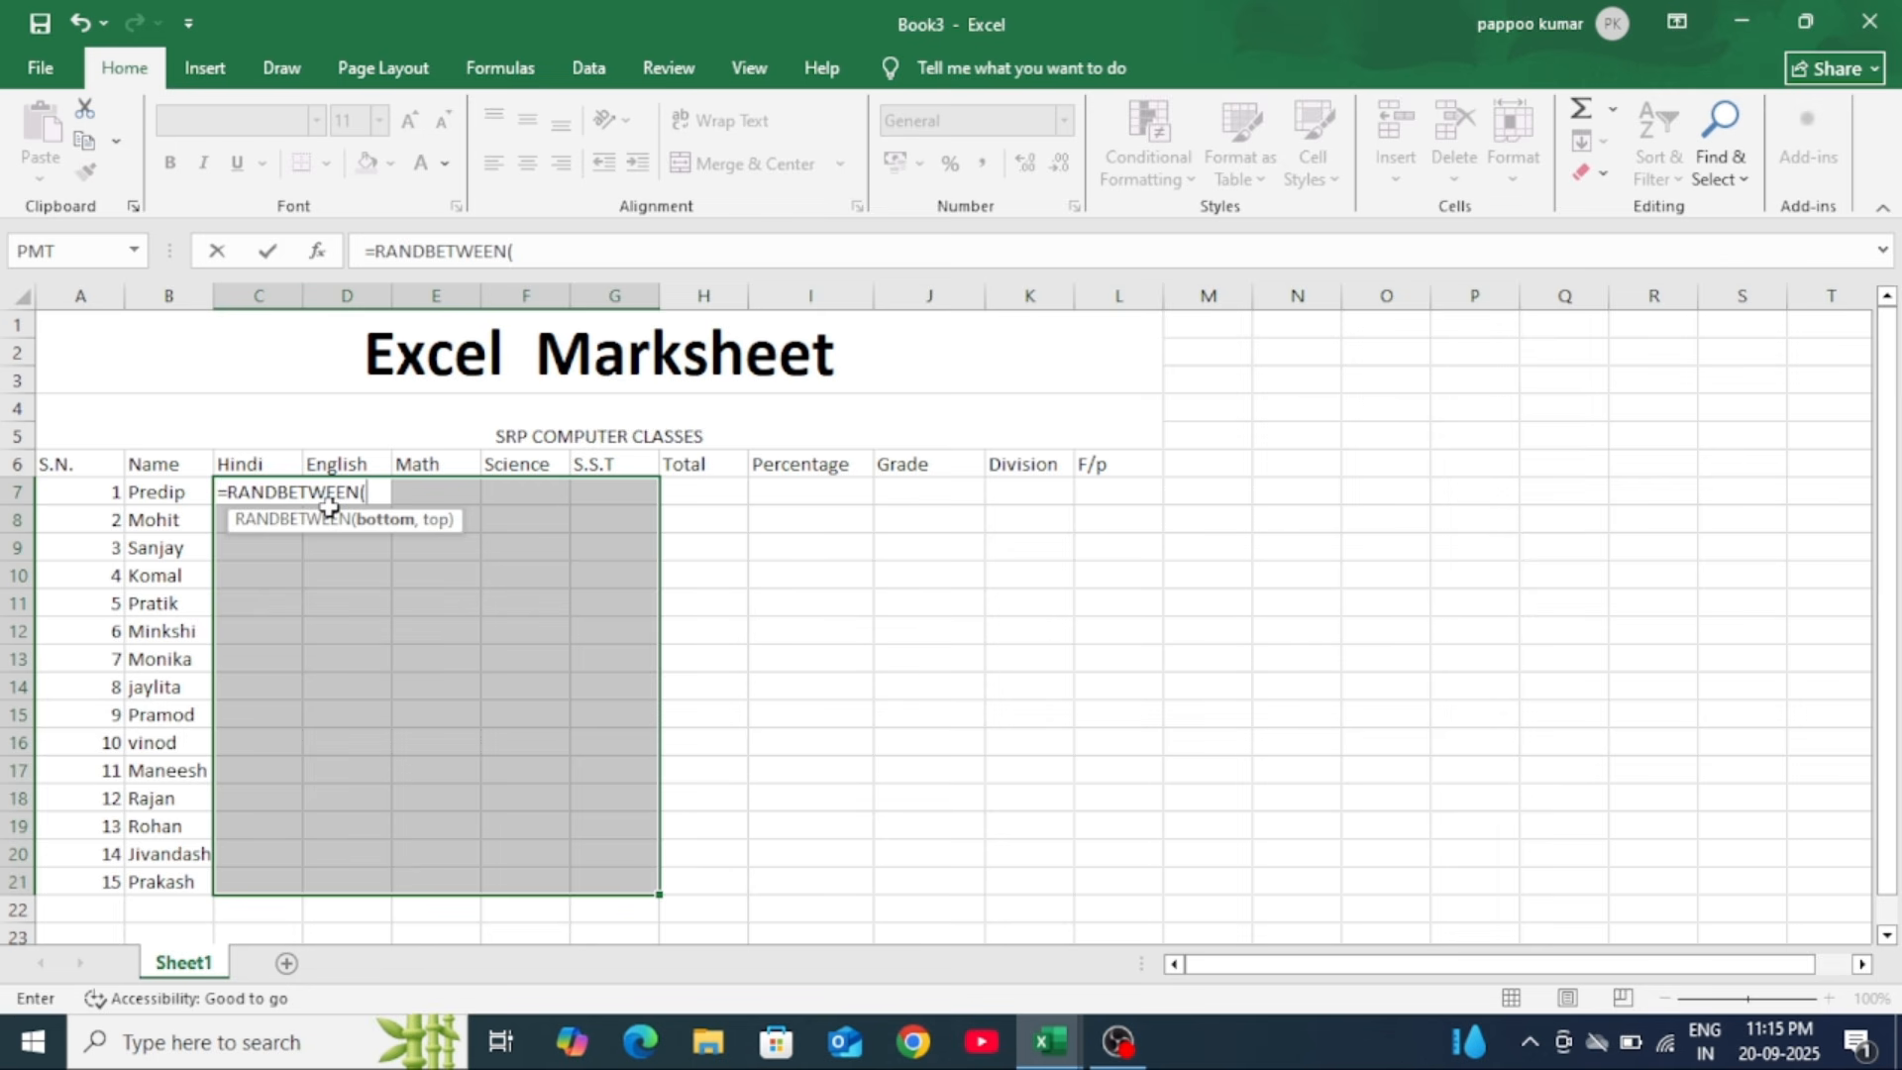
text(35,)
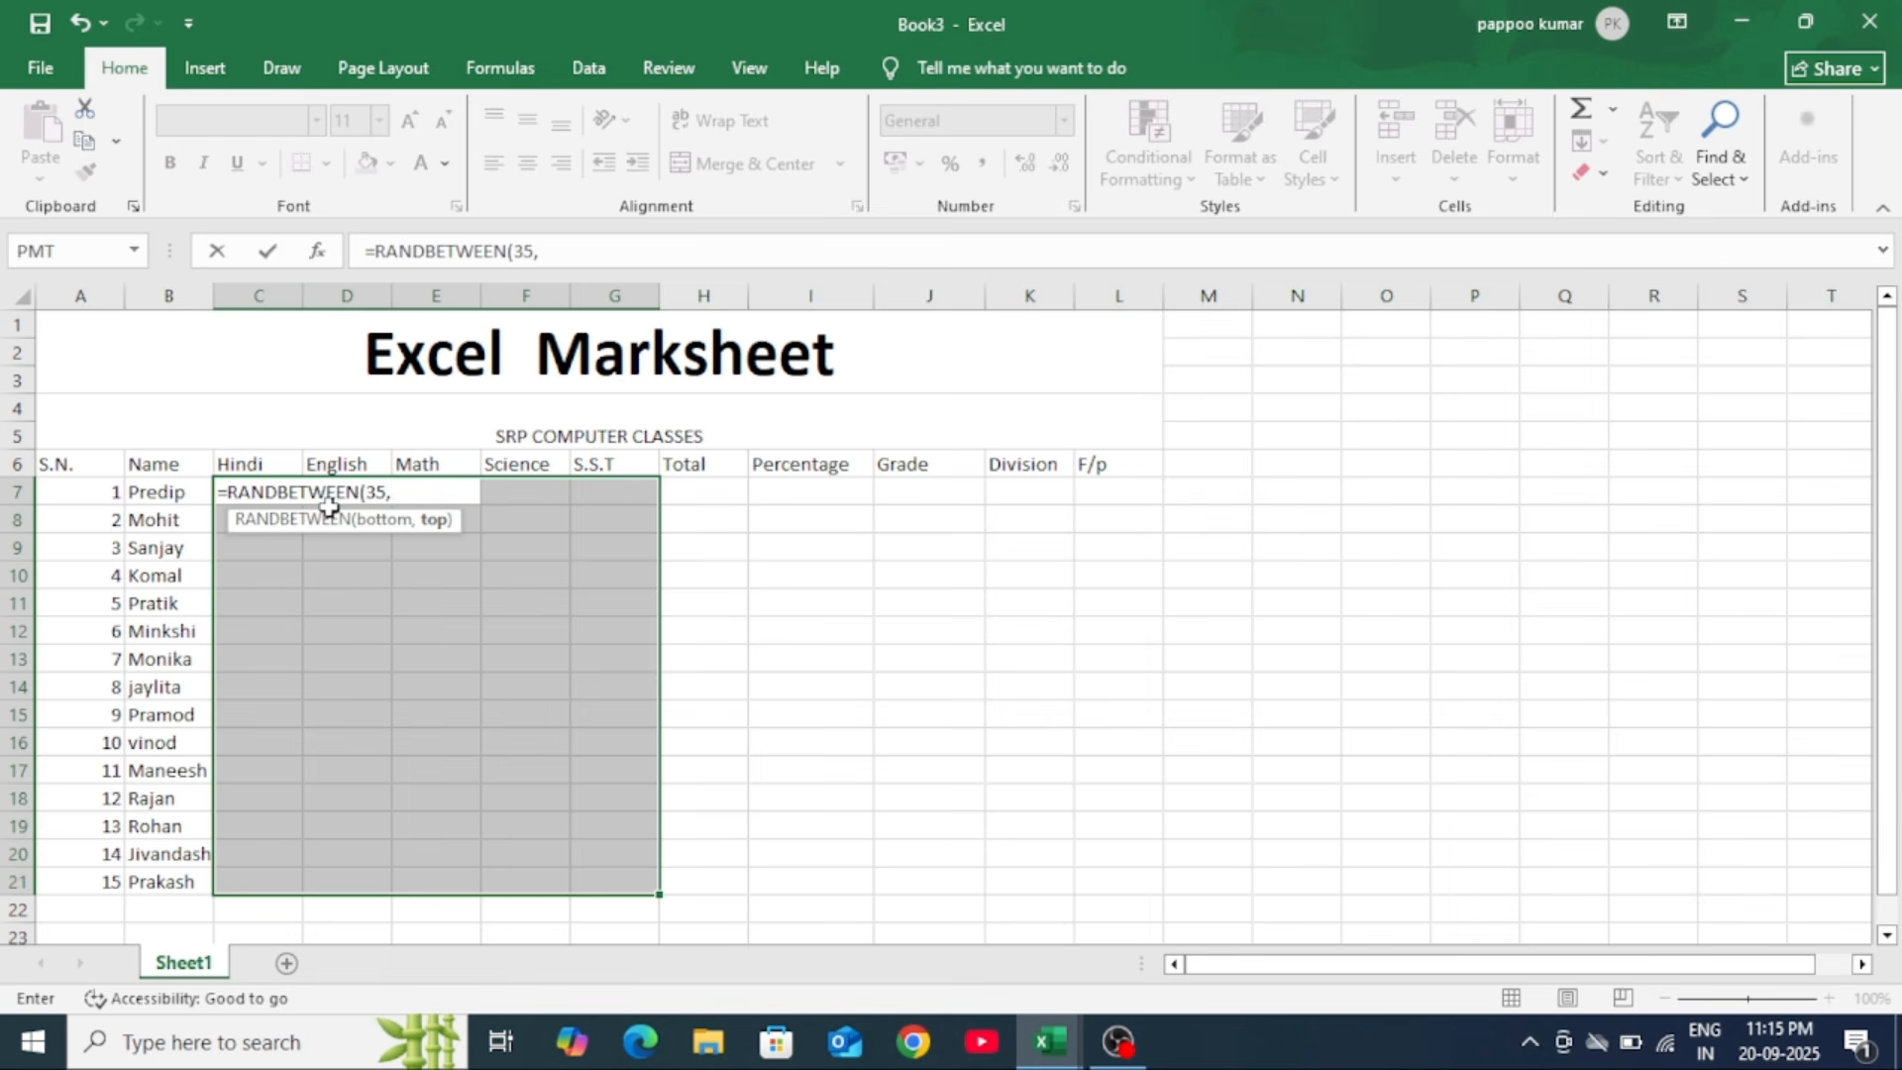
text(99))
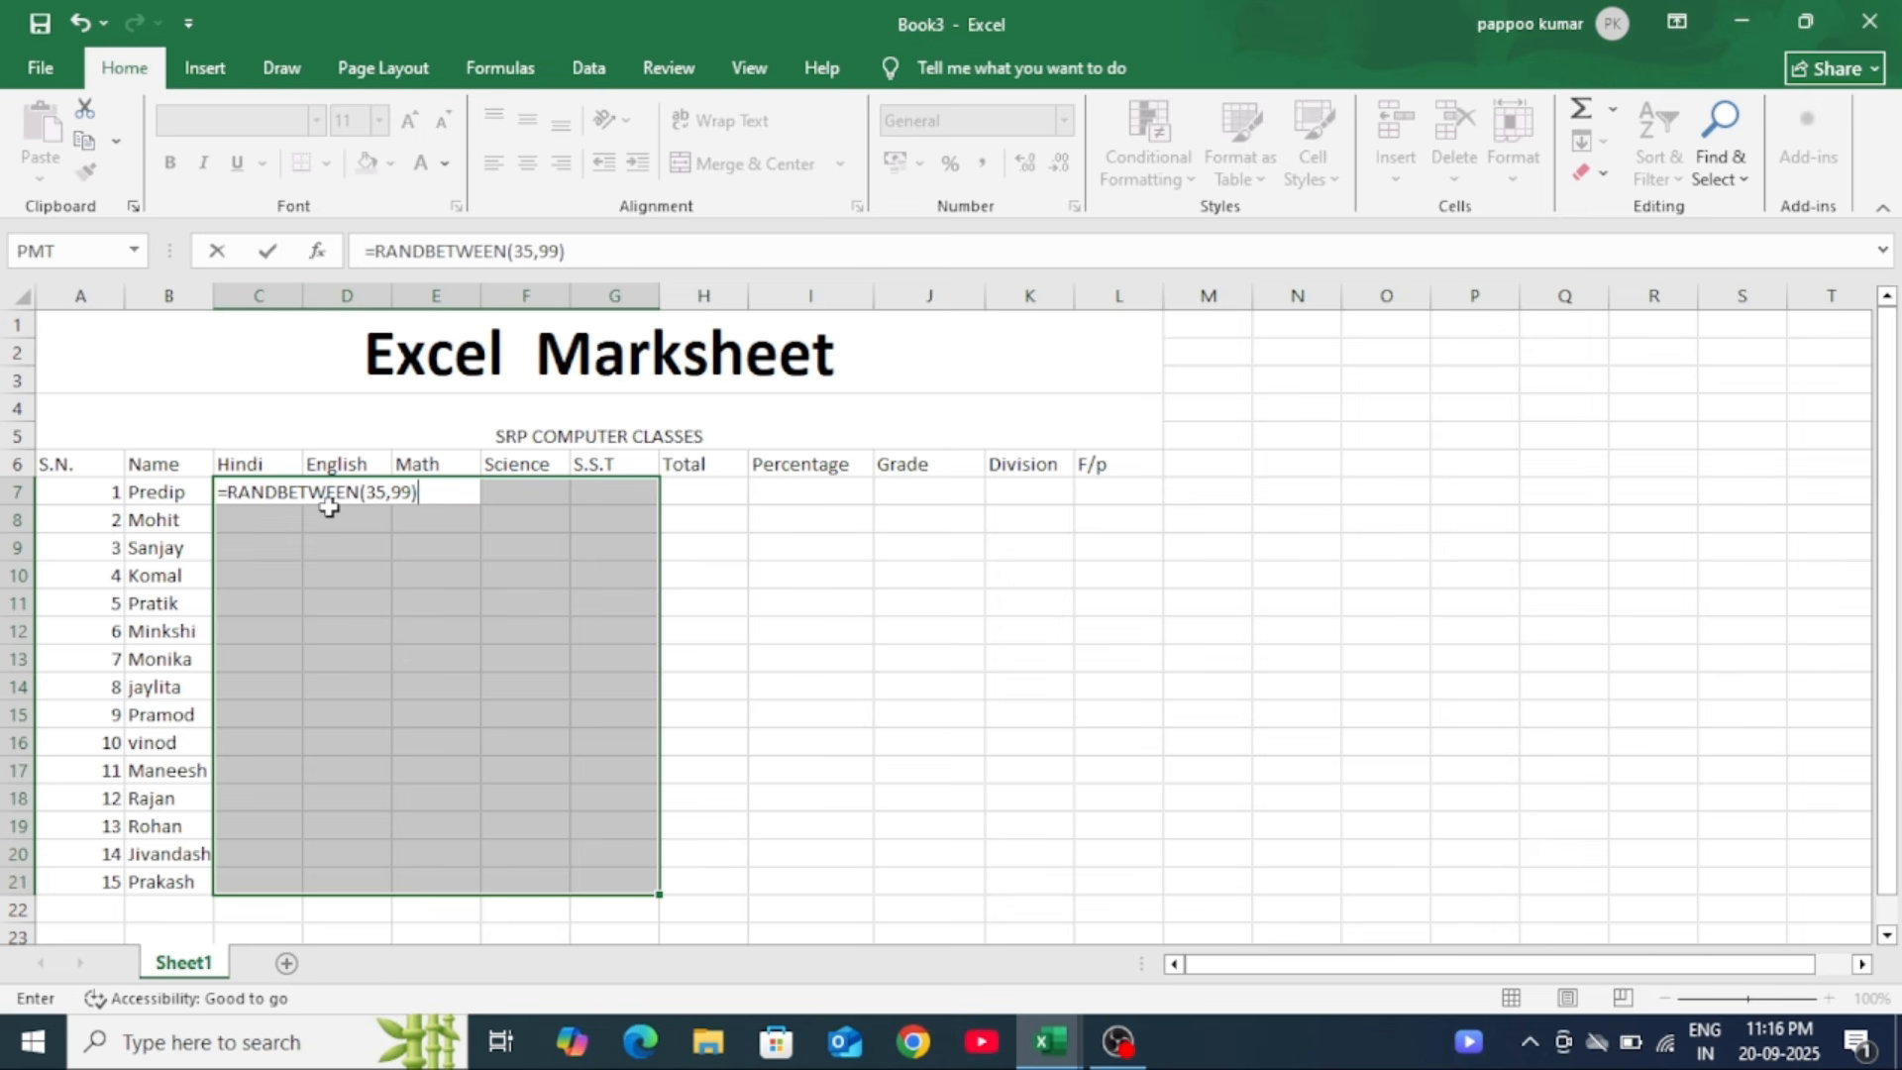
key(ctrl+Return)
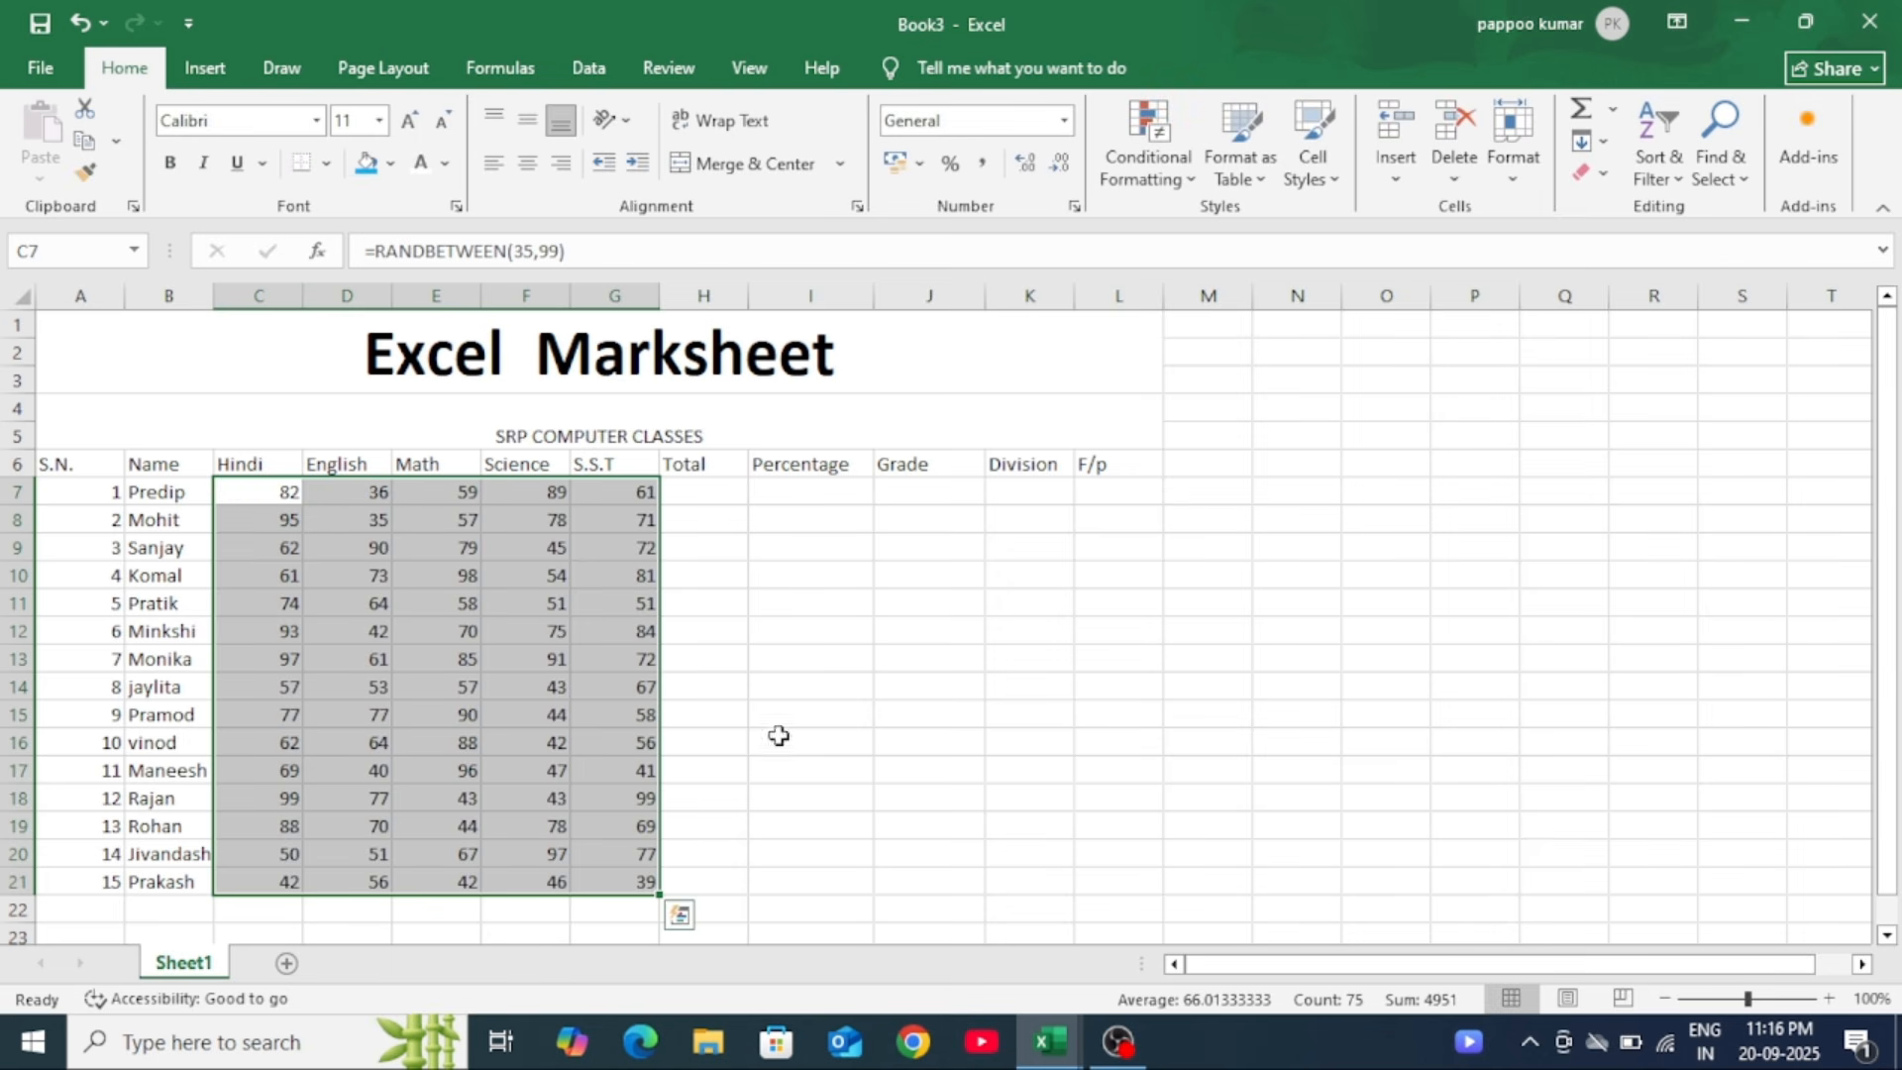
click(900, 780)
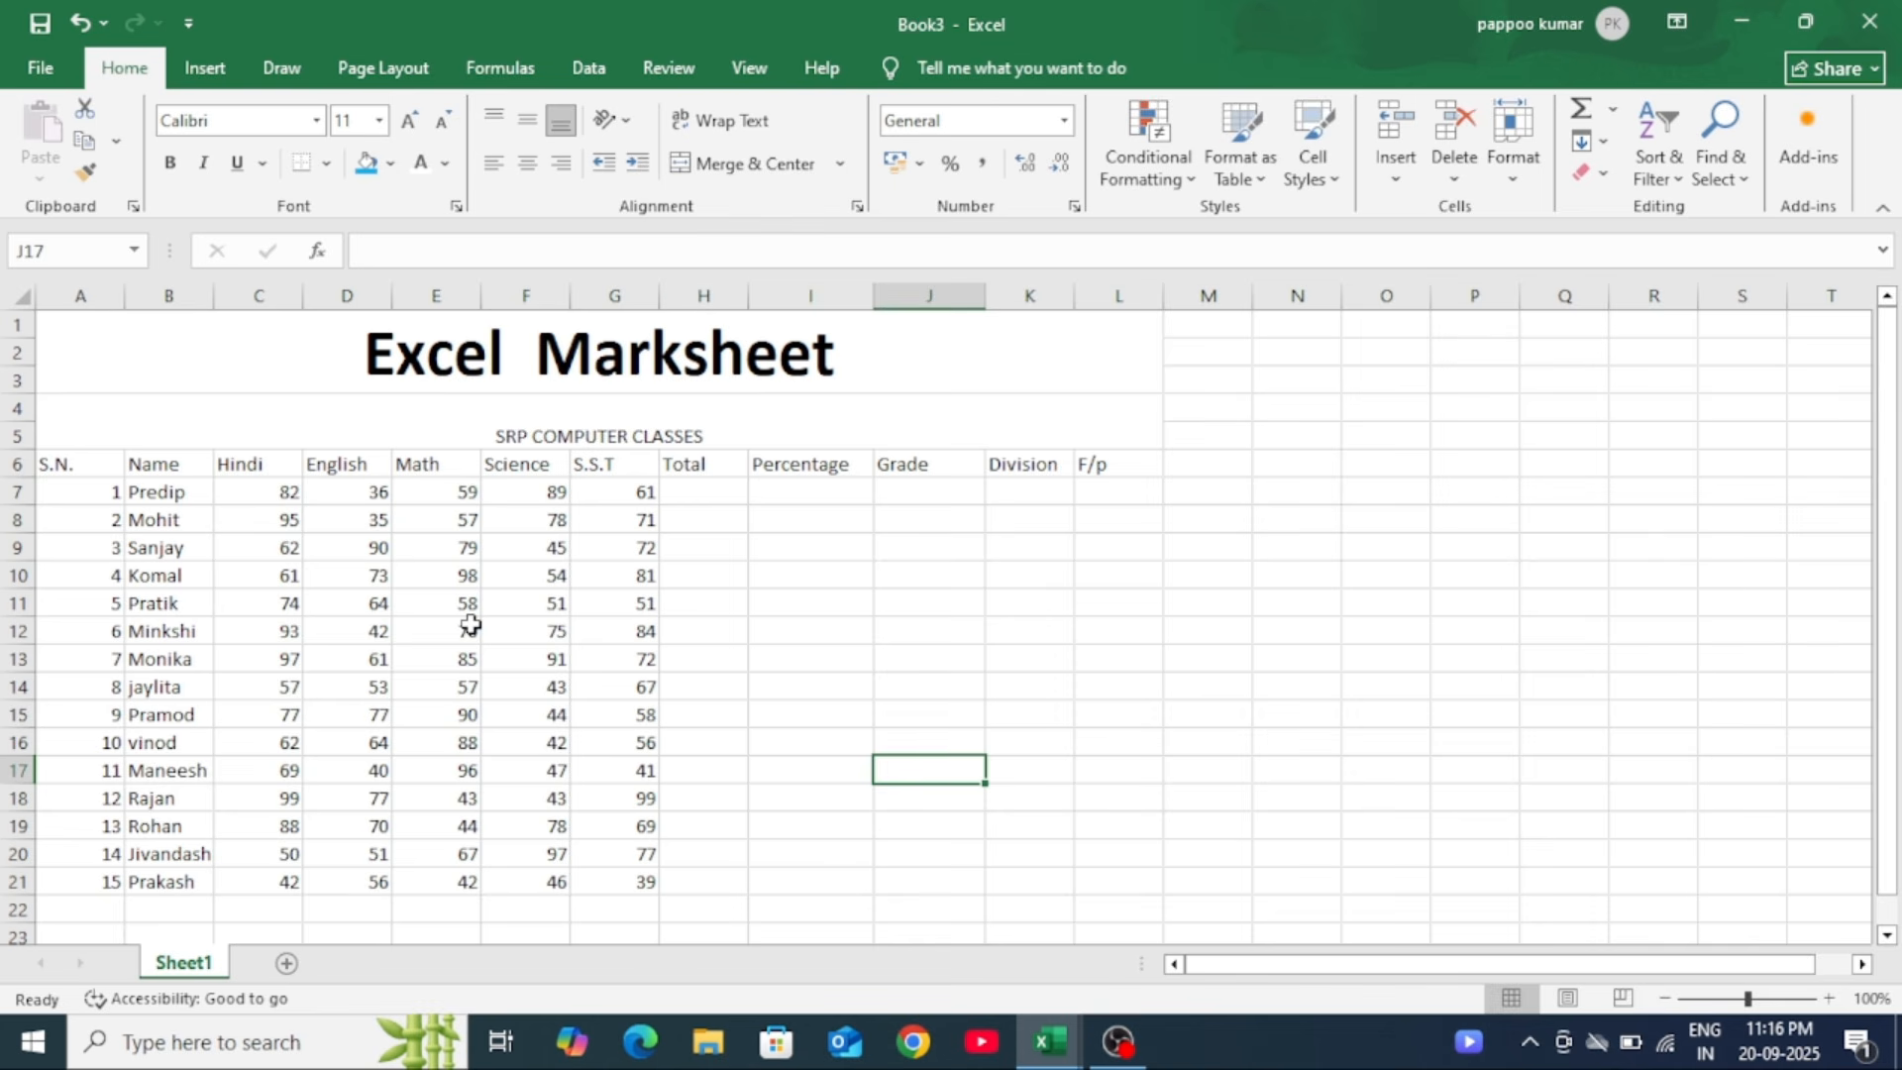
Overwrite the fourth student's Math mark in cell E10 with 37
click(457, 572)
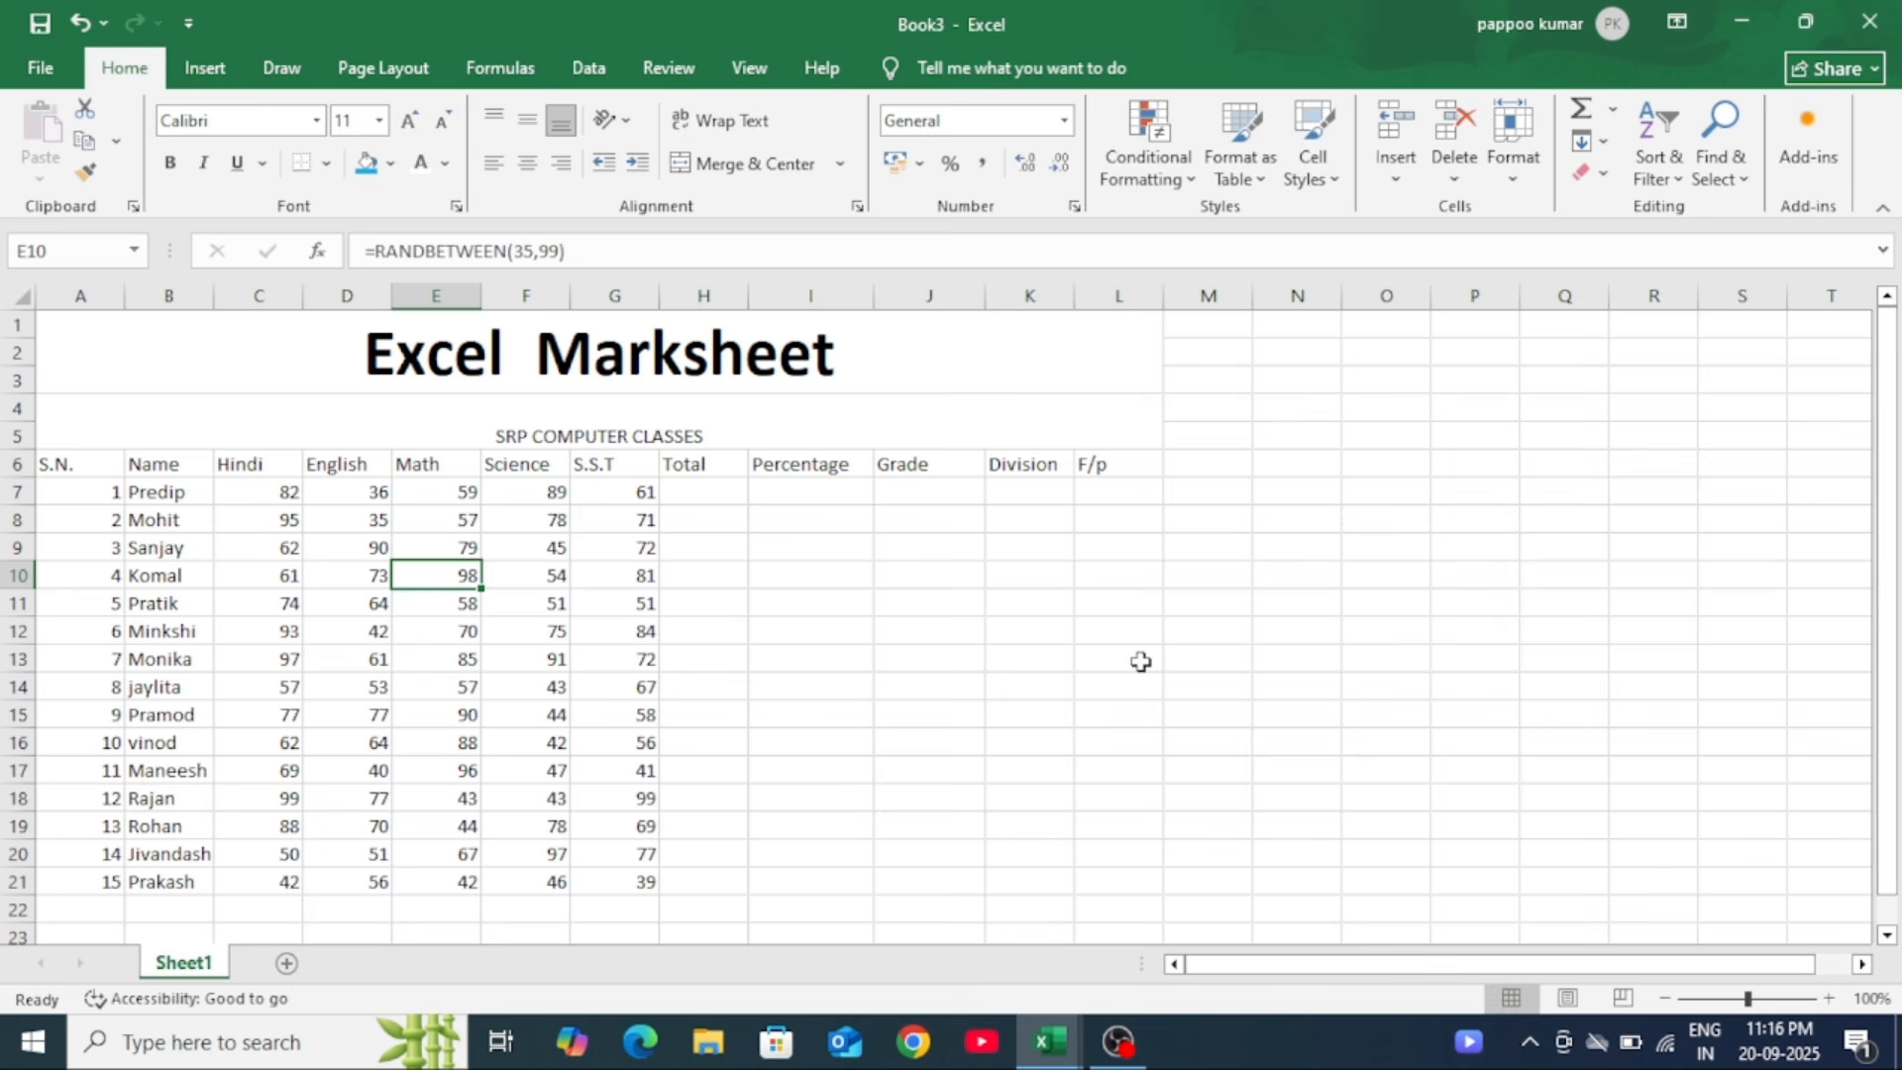
text(3)
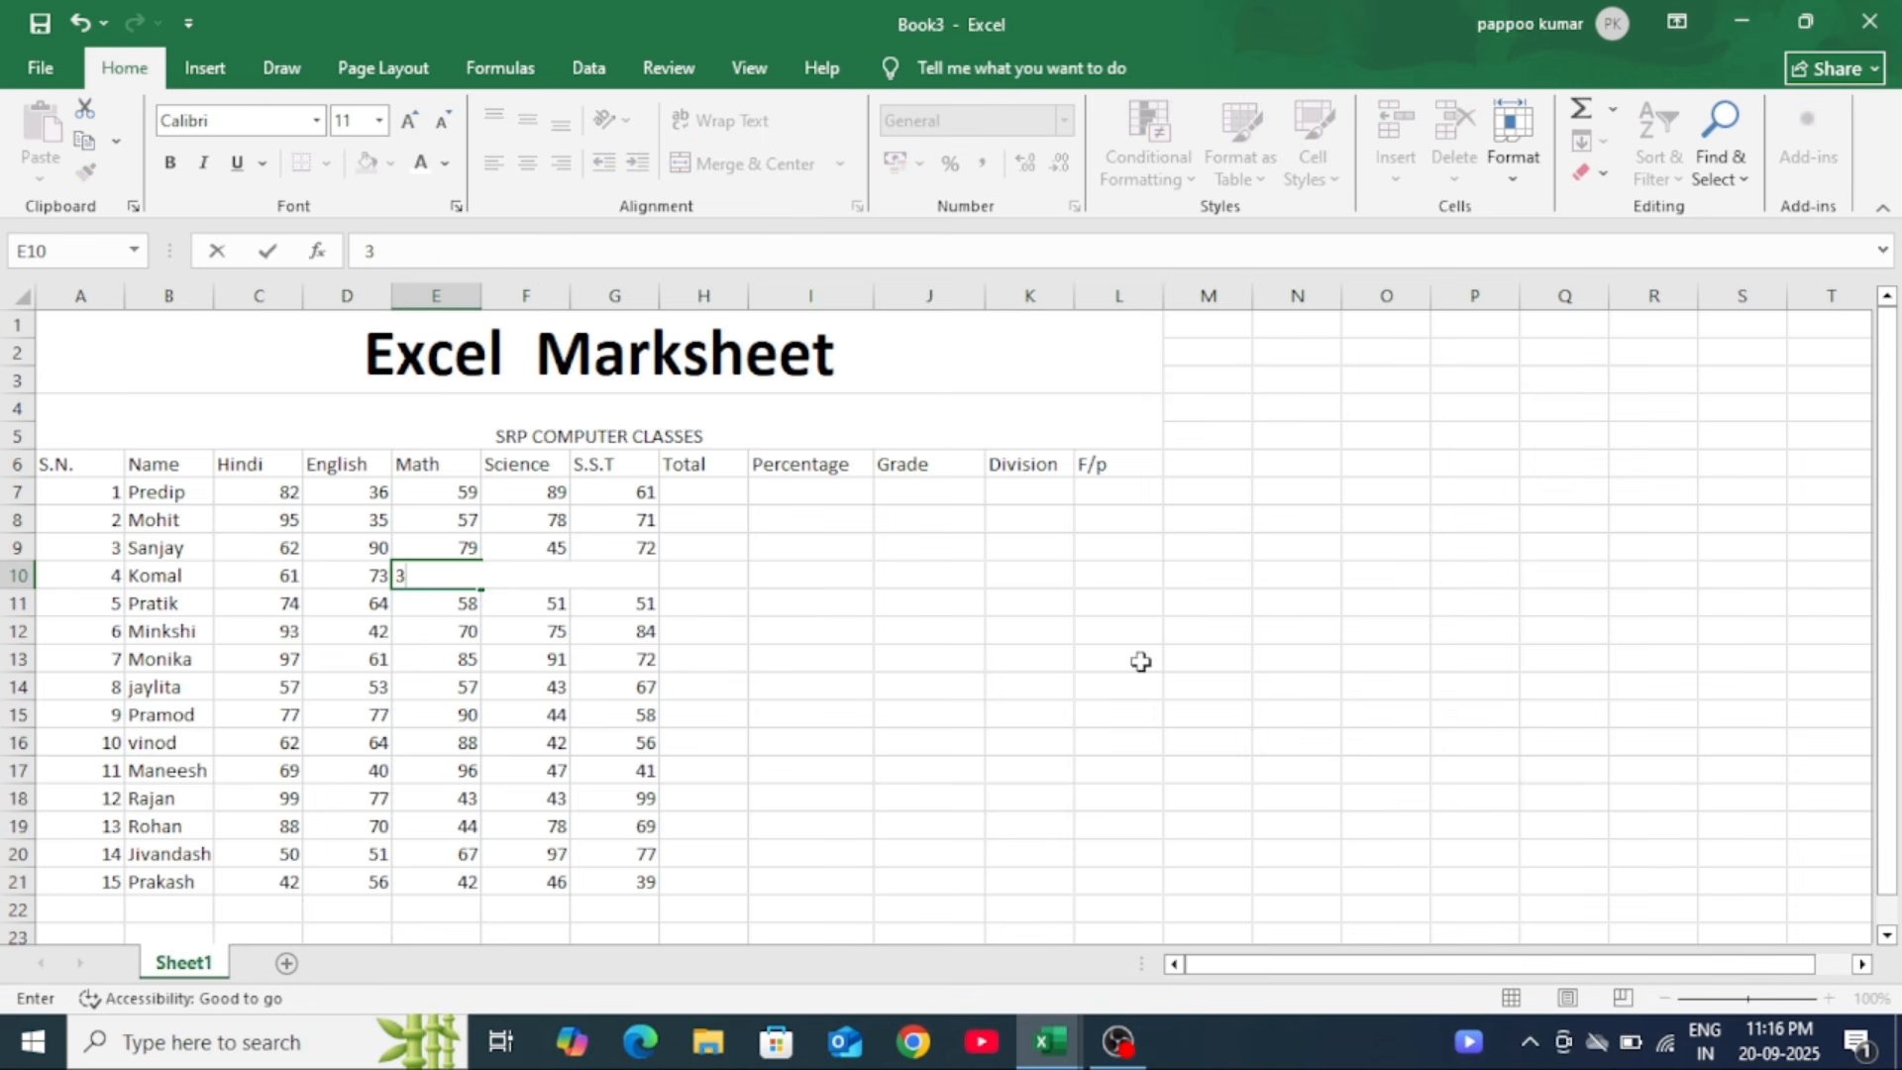
text(7)
click(1139, 662)
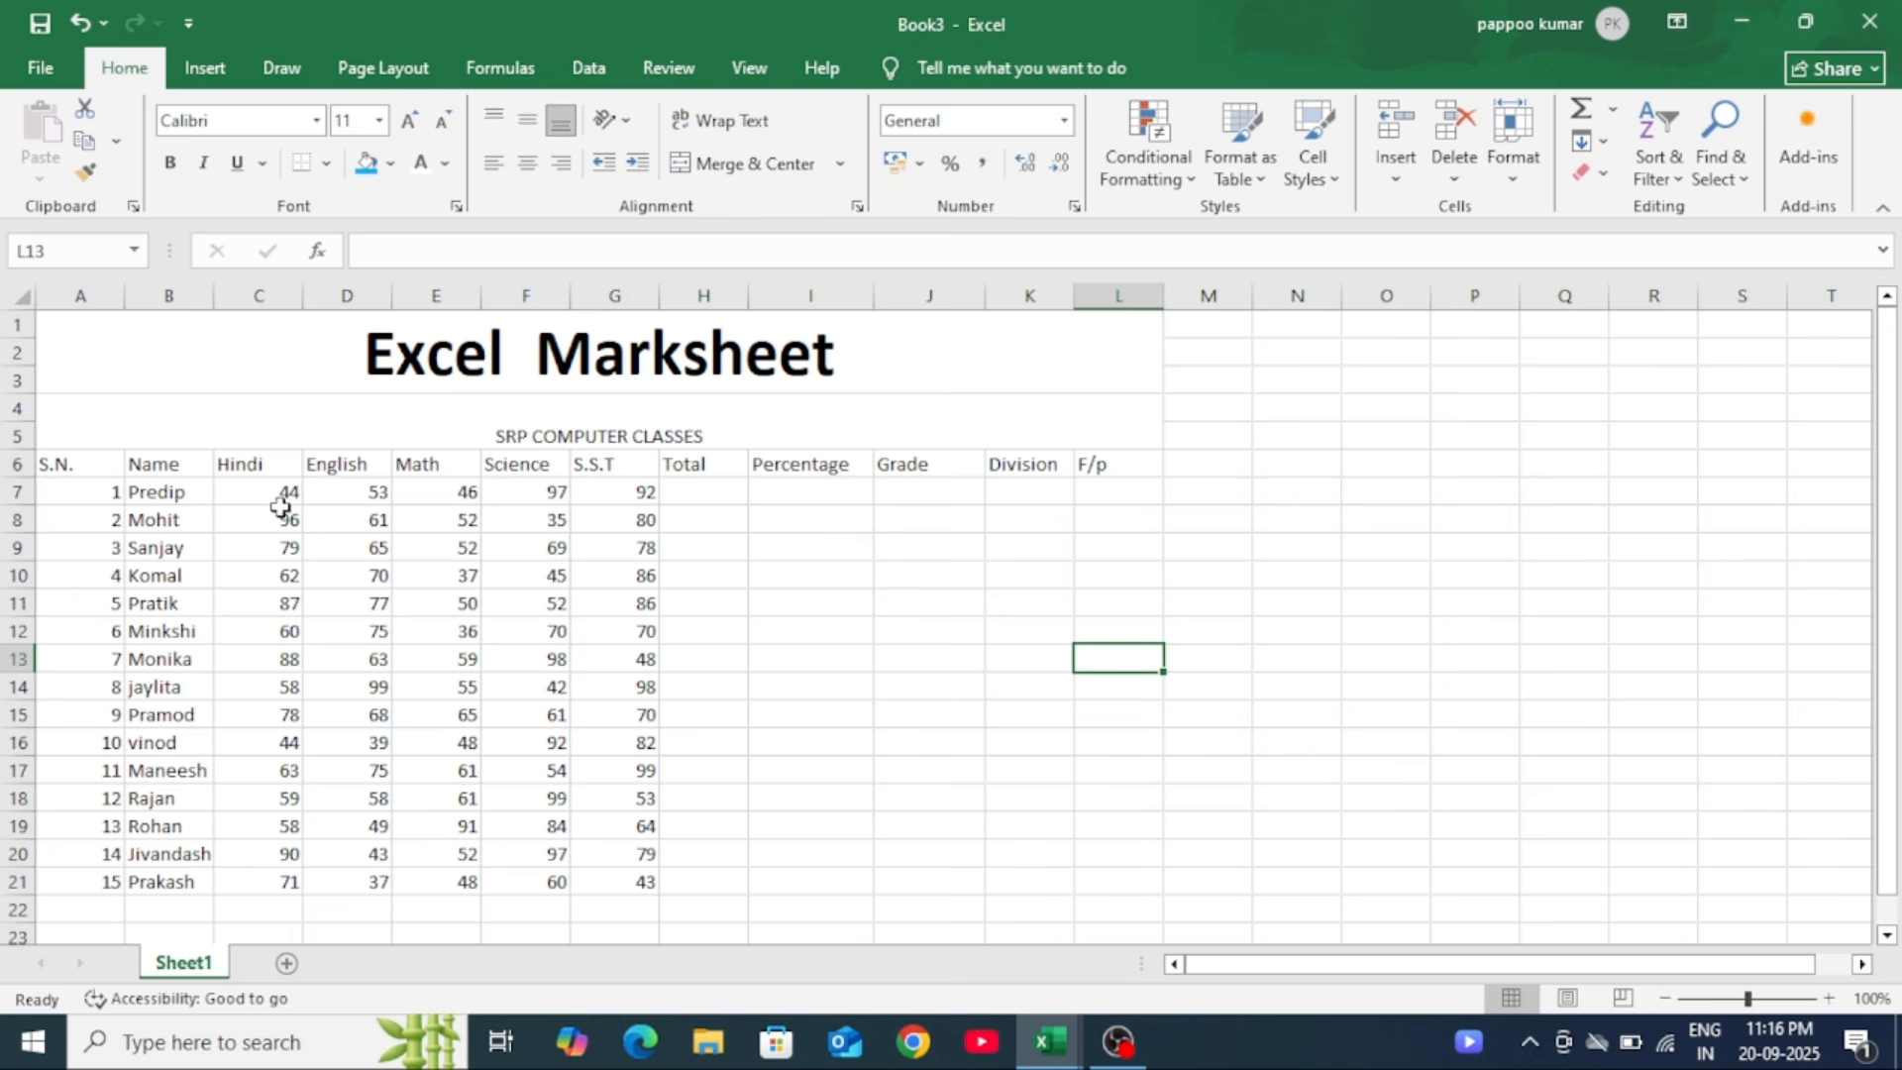
Copy the marks range C7:G22 and paste it in place with Paste Special as Values to replace the random formulas
drag(274, 487, 644, 891)
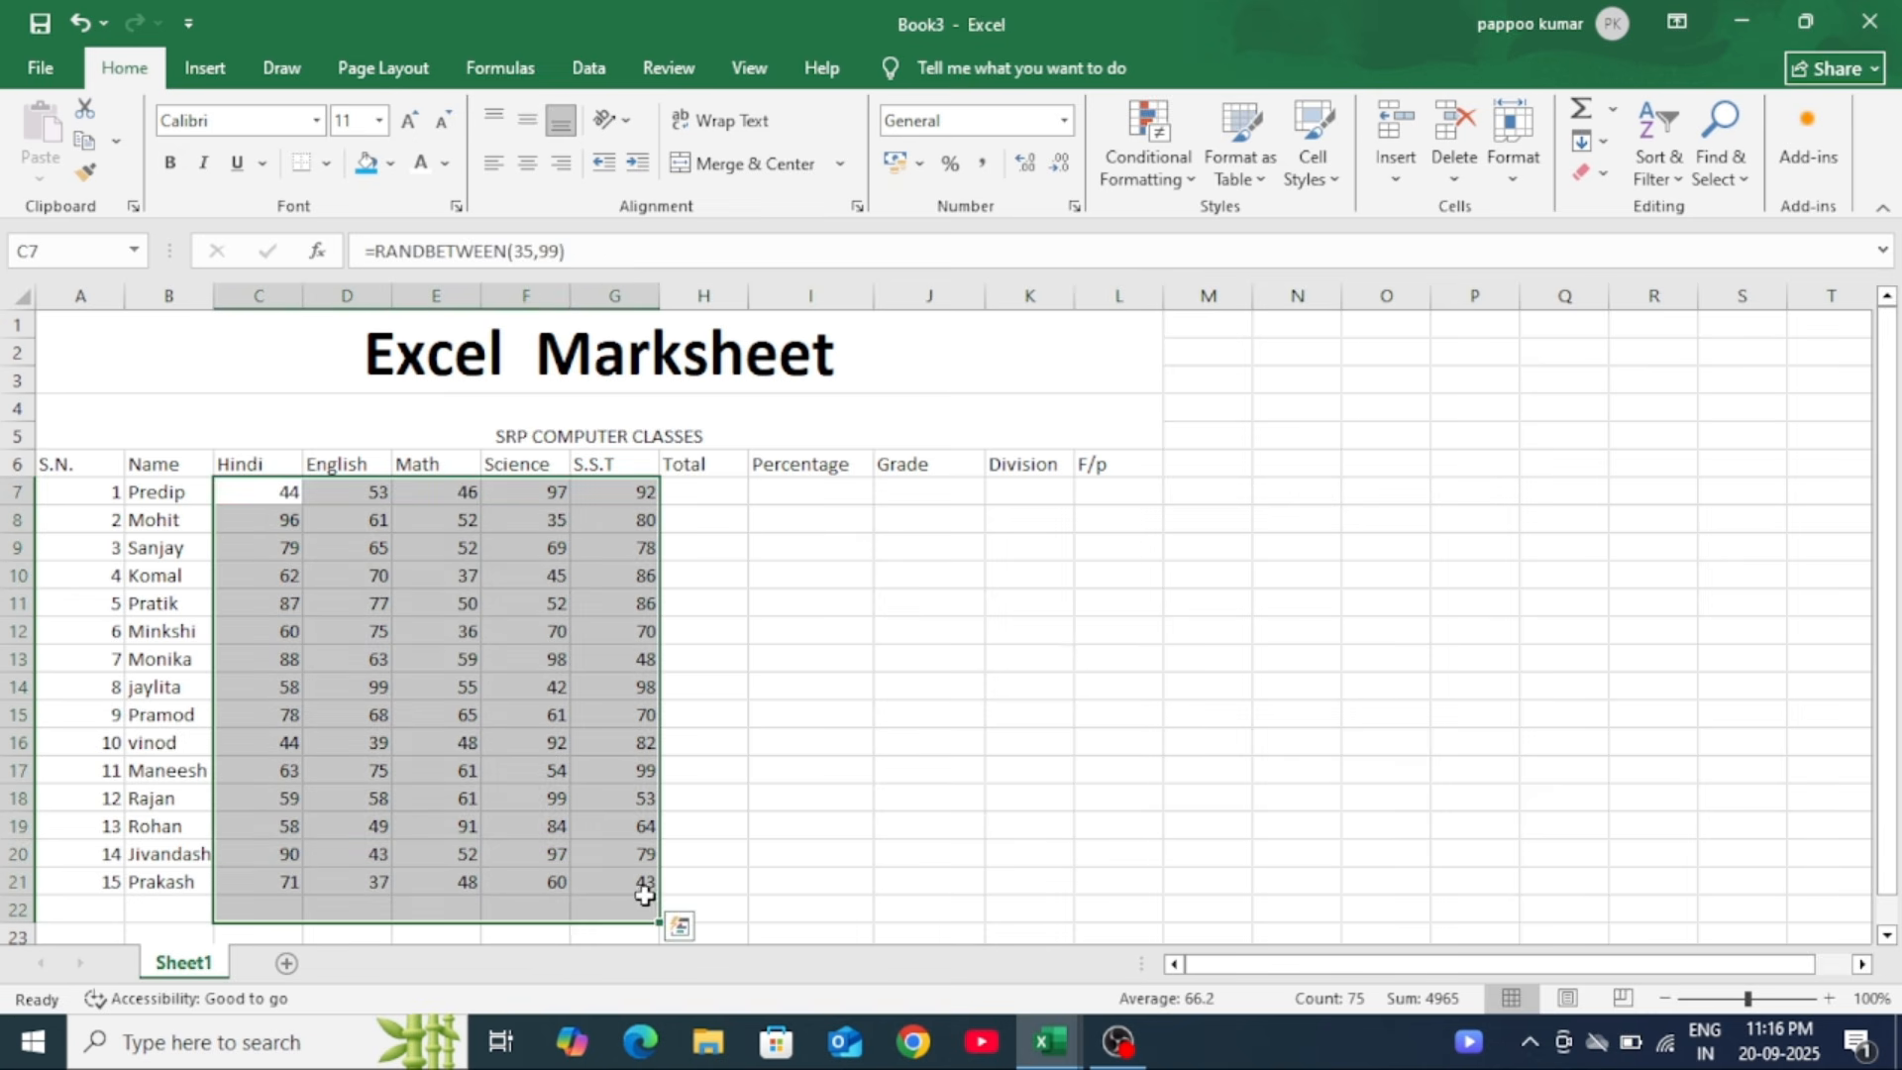
right_click(496, 631)
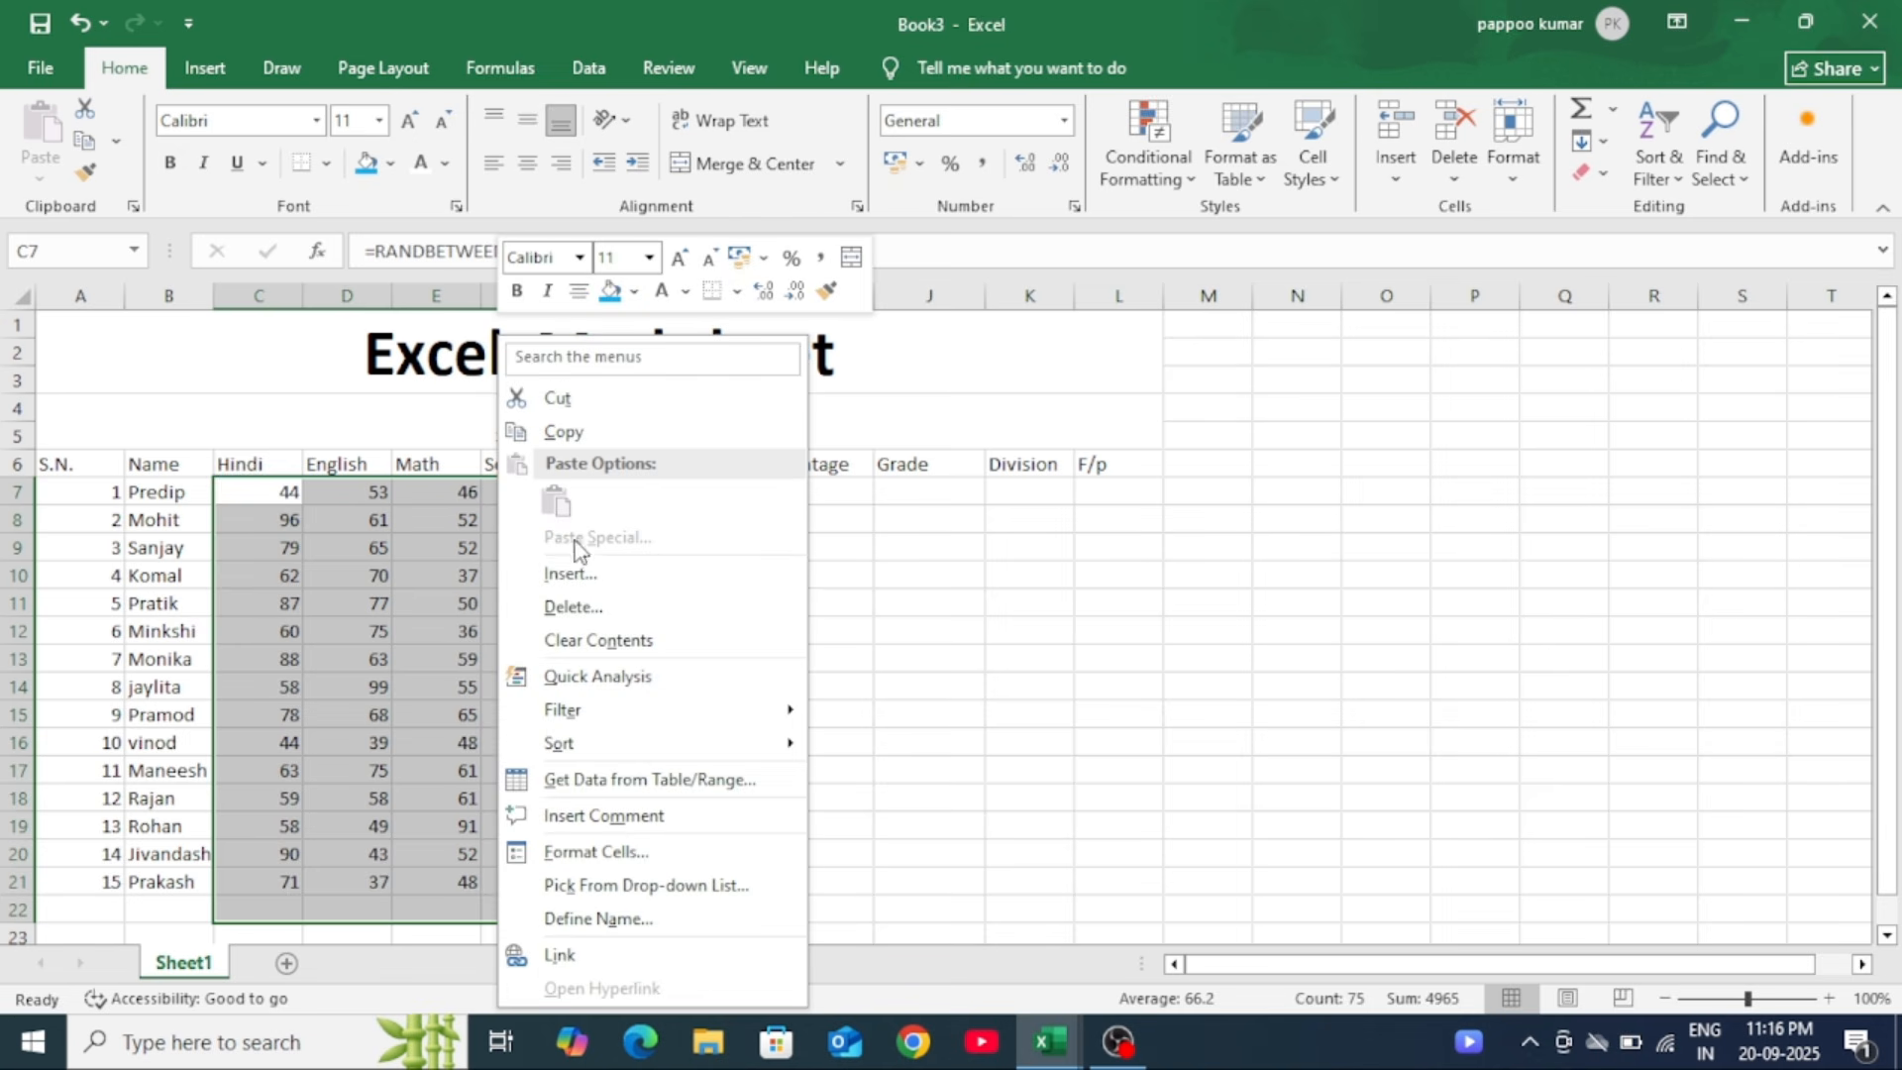
click(563, 432)
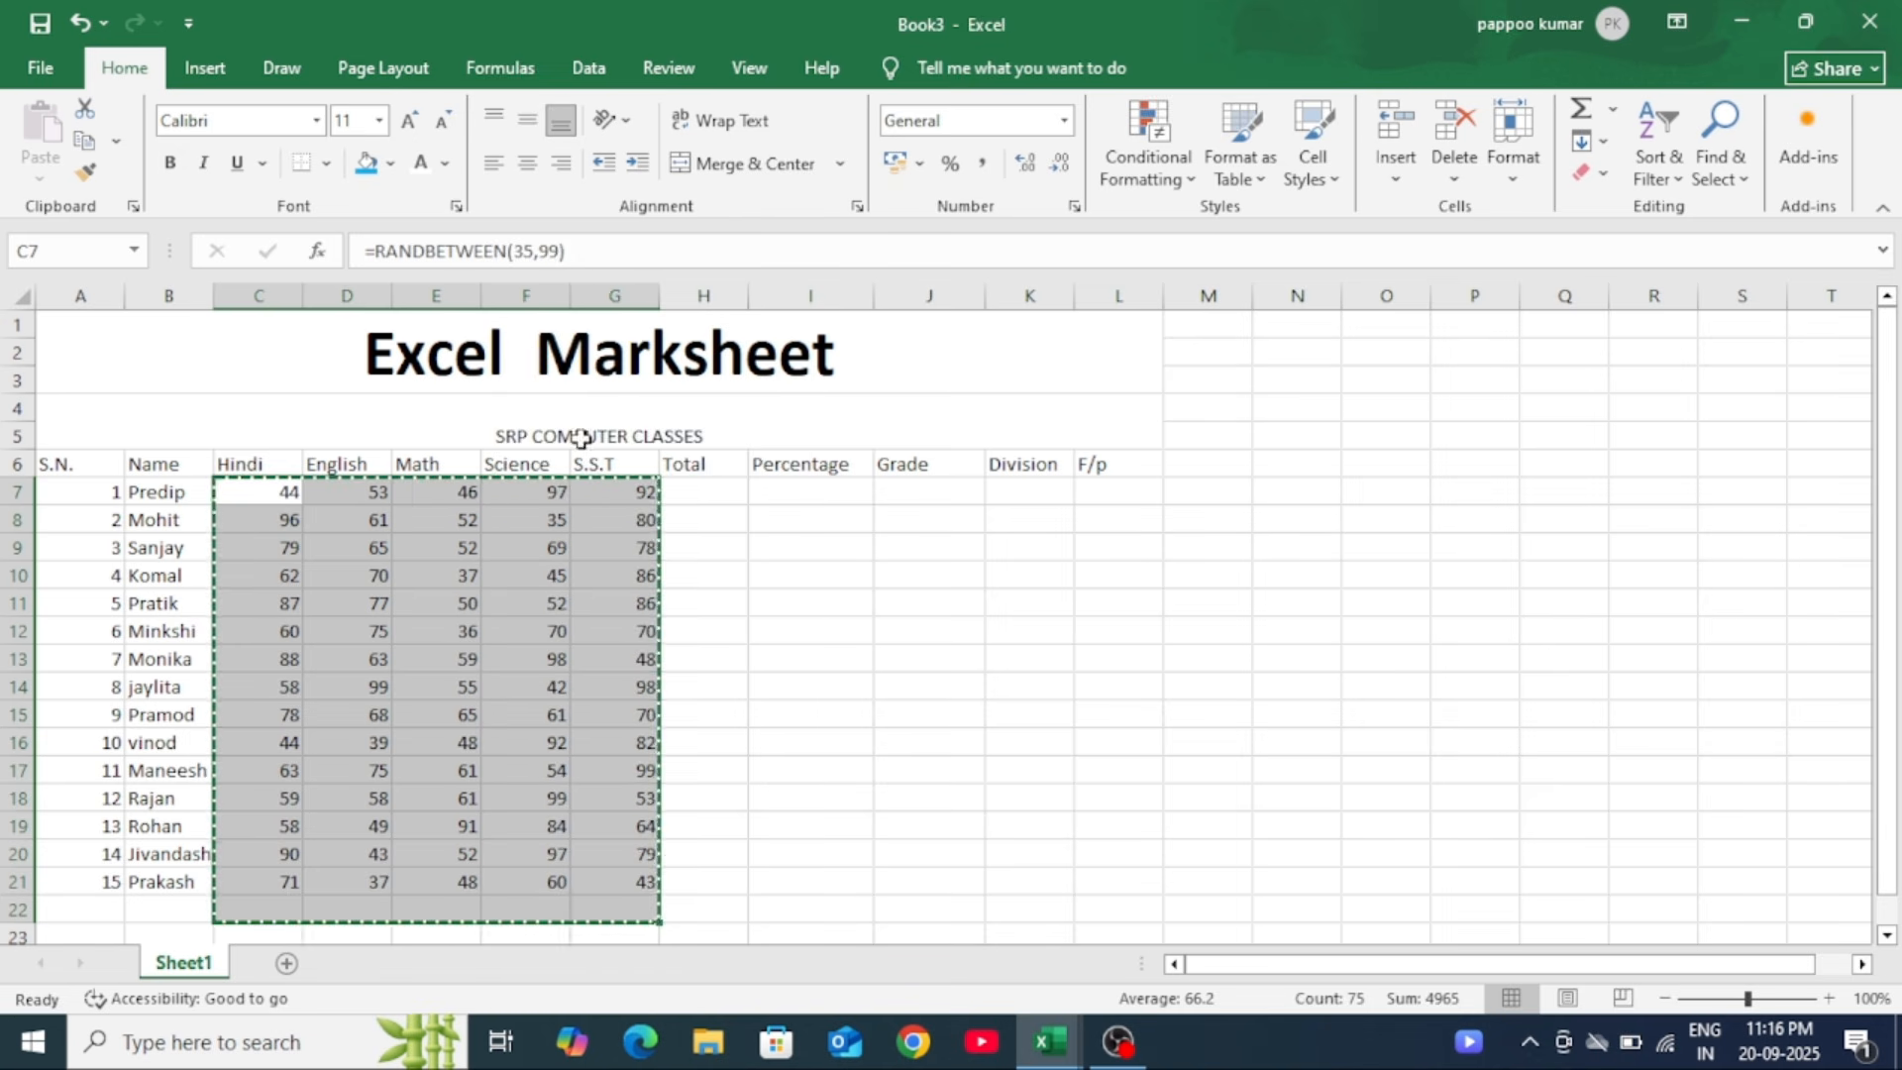
right_click(434, 659)
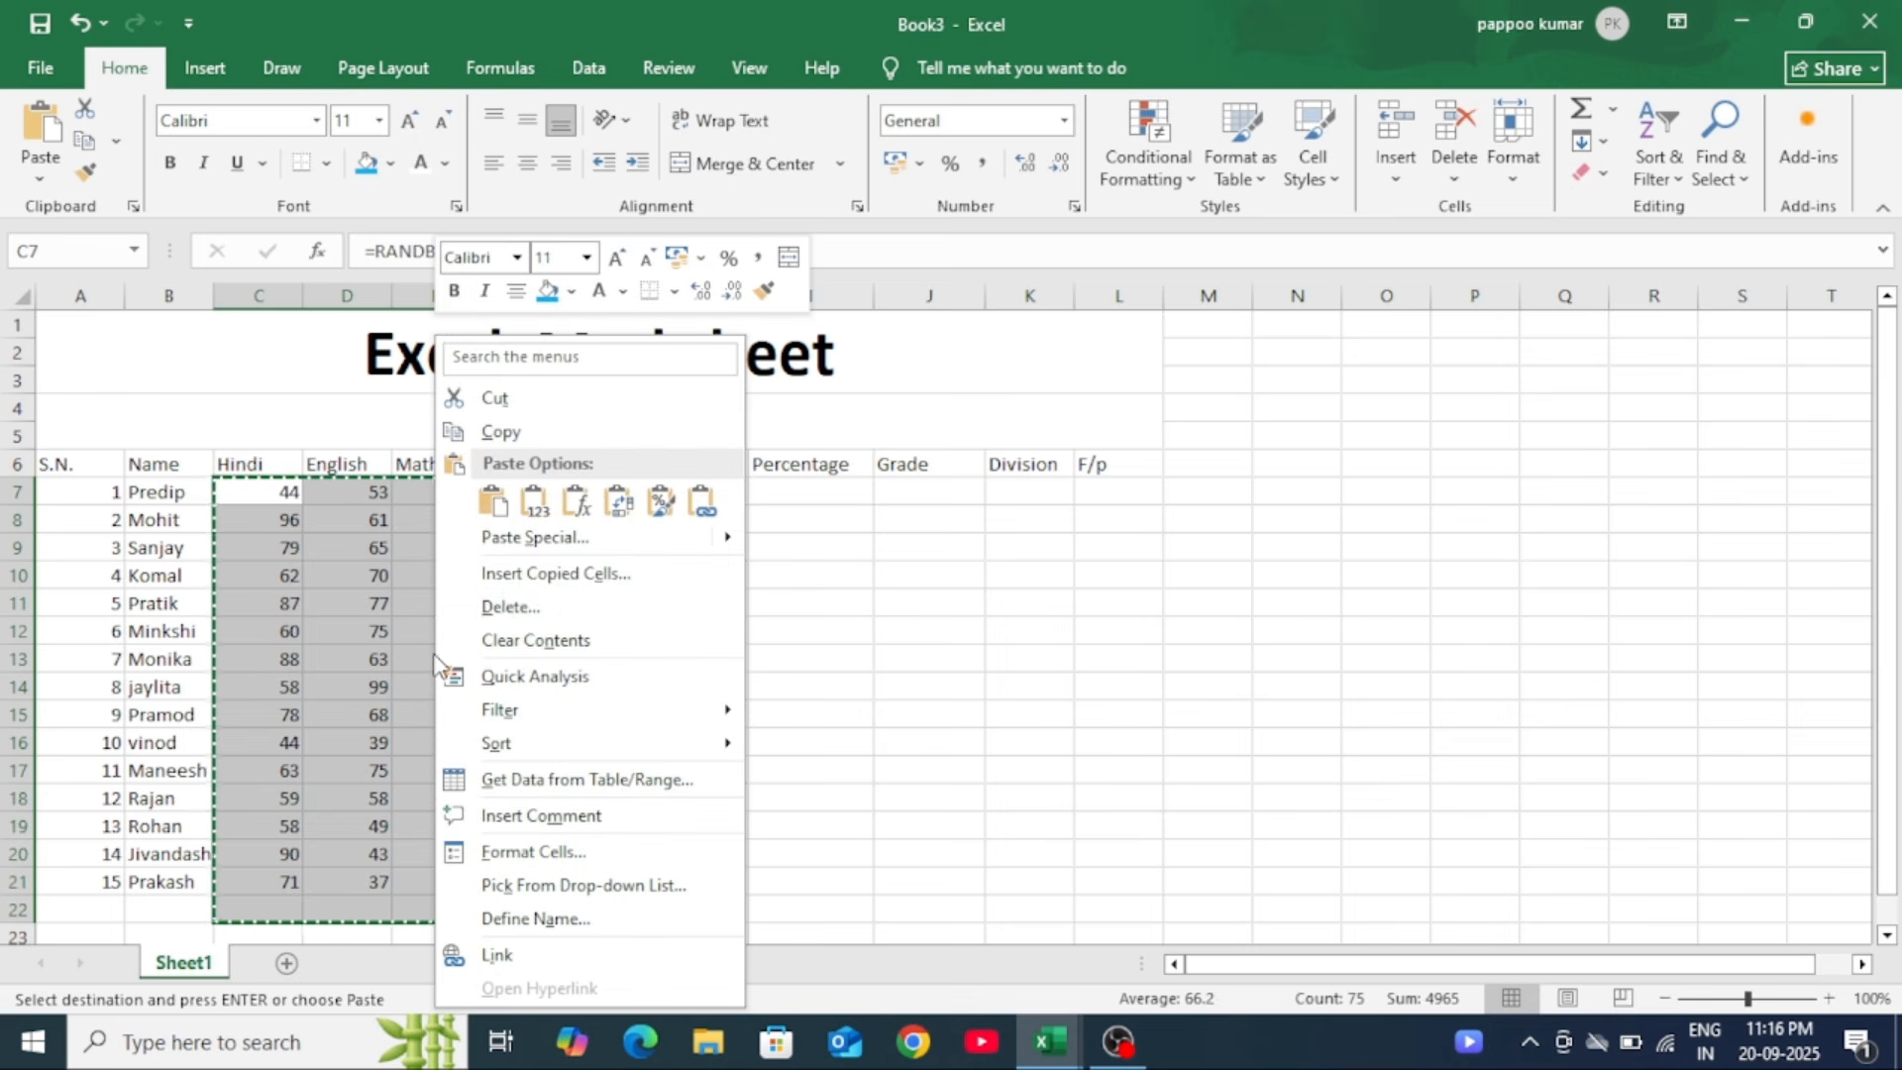
click(507, 540)
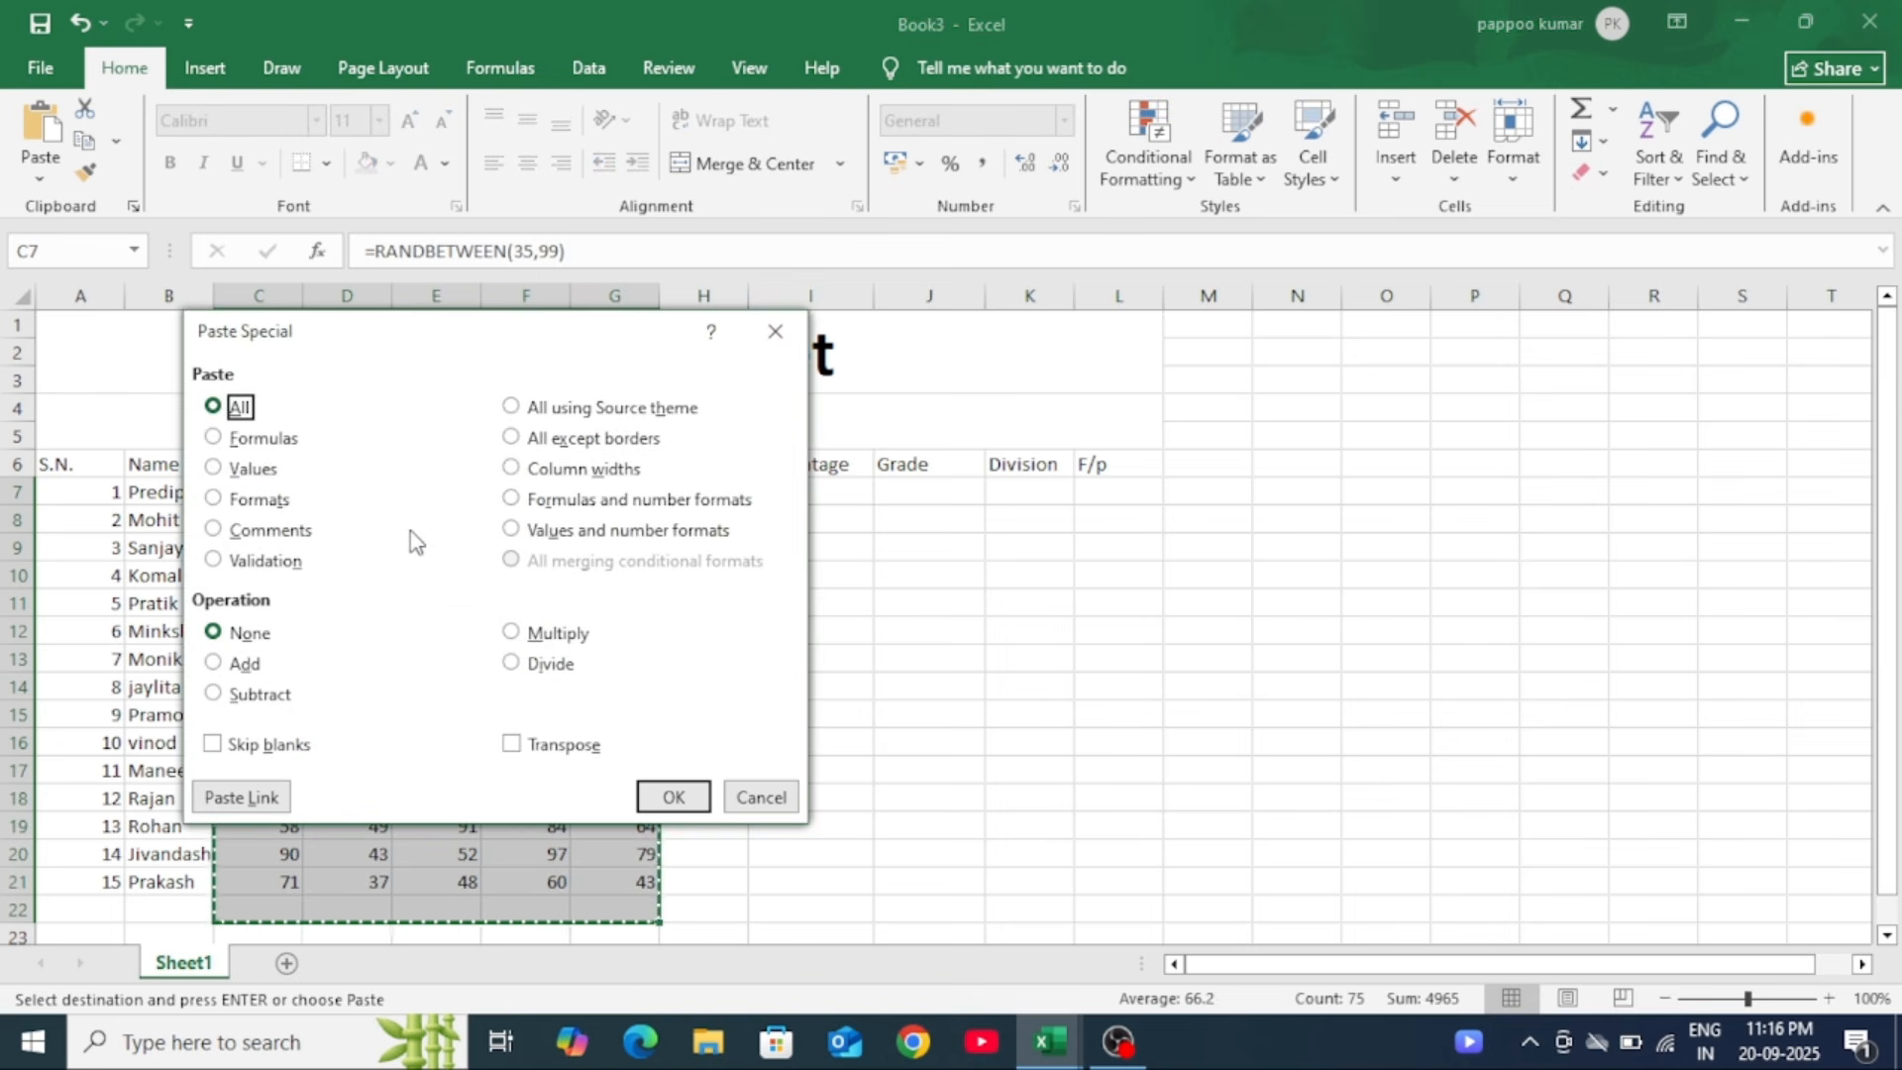
click(214, 469)
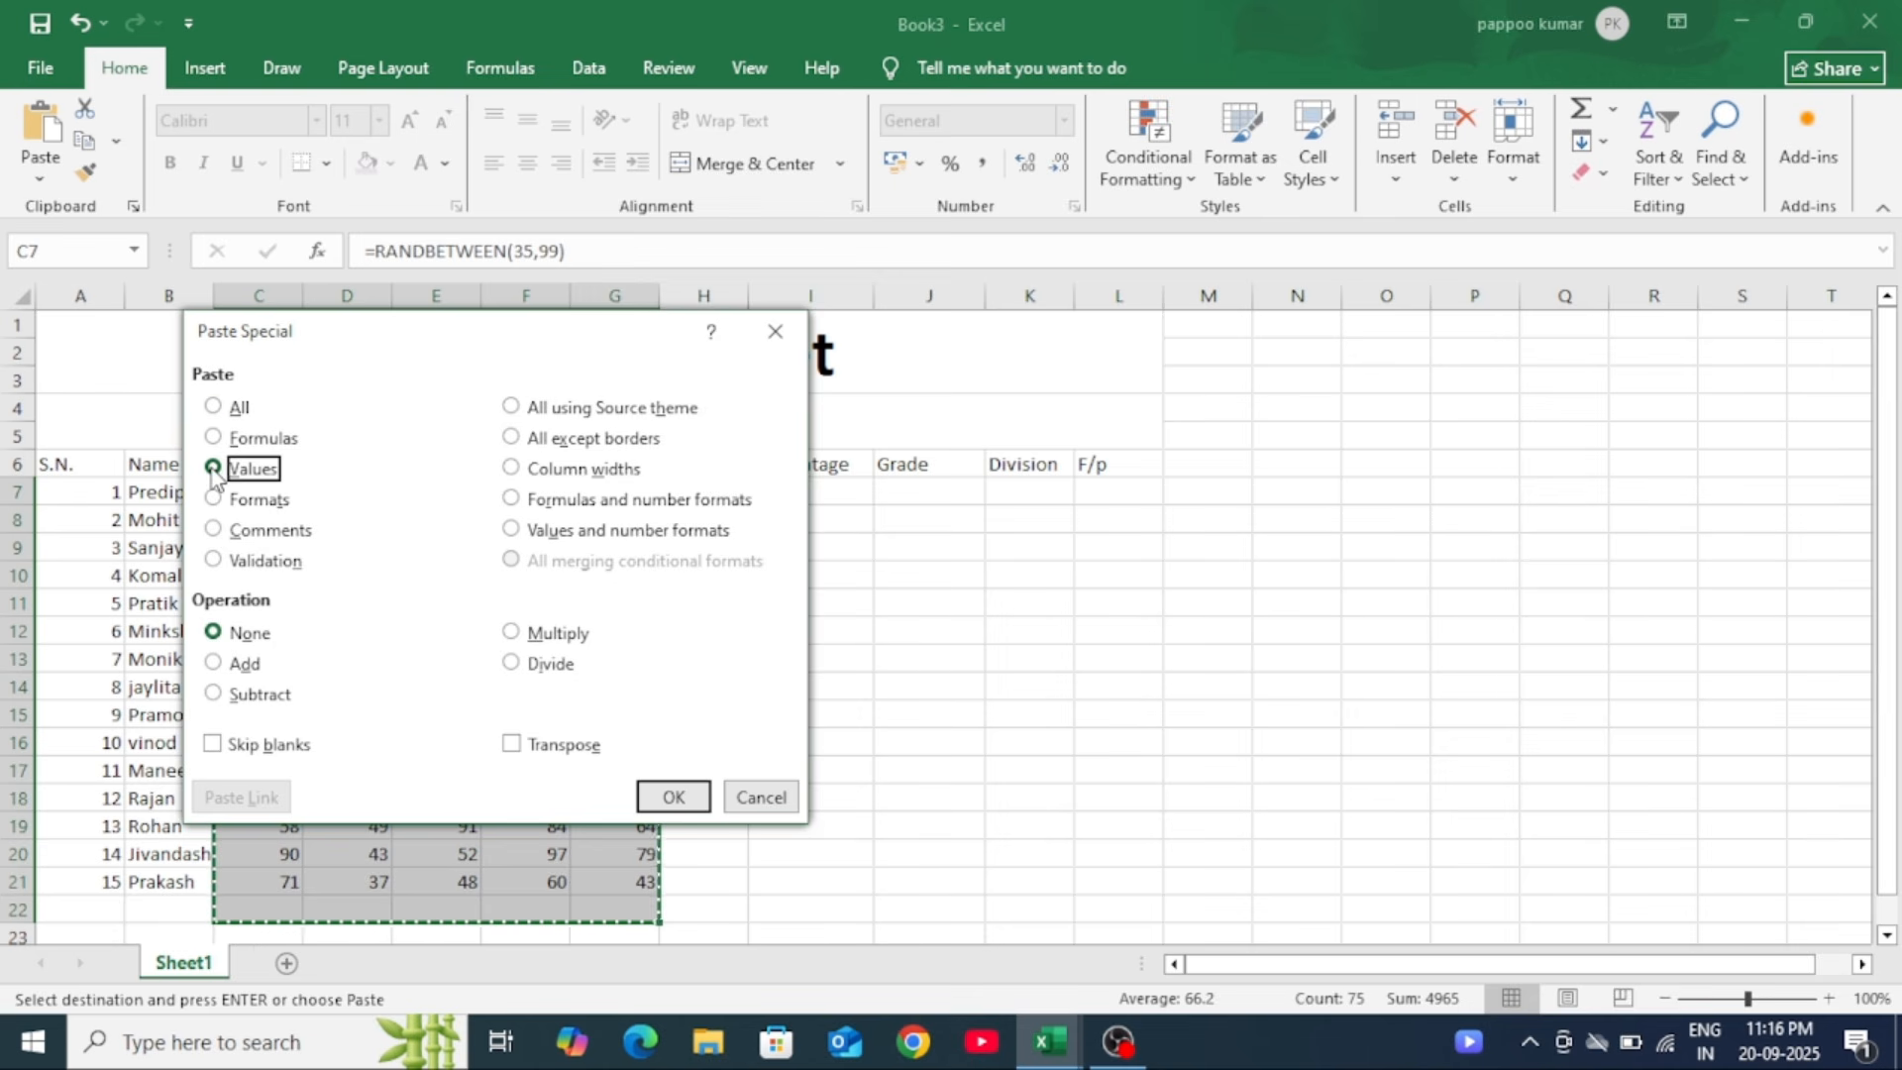
click(672, 796)
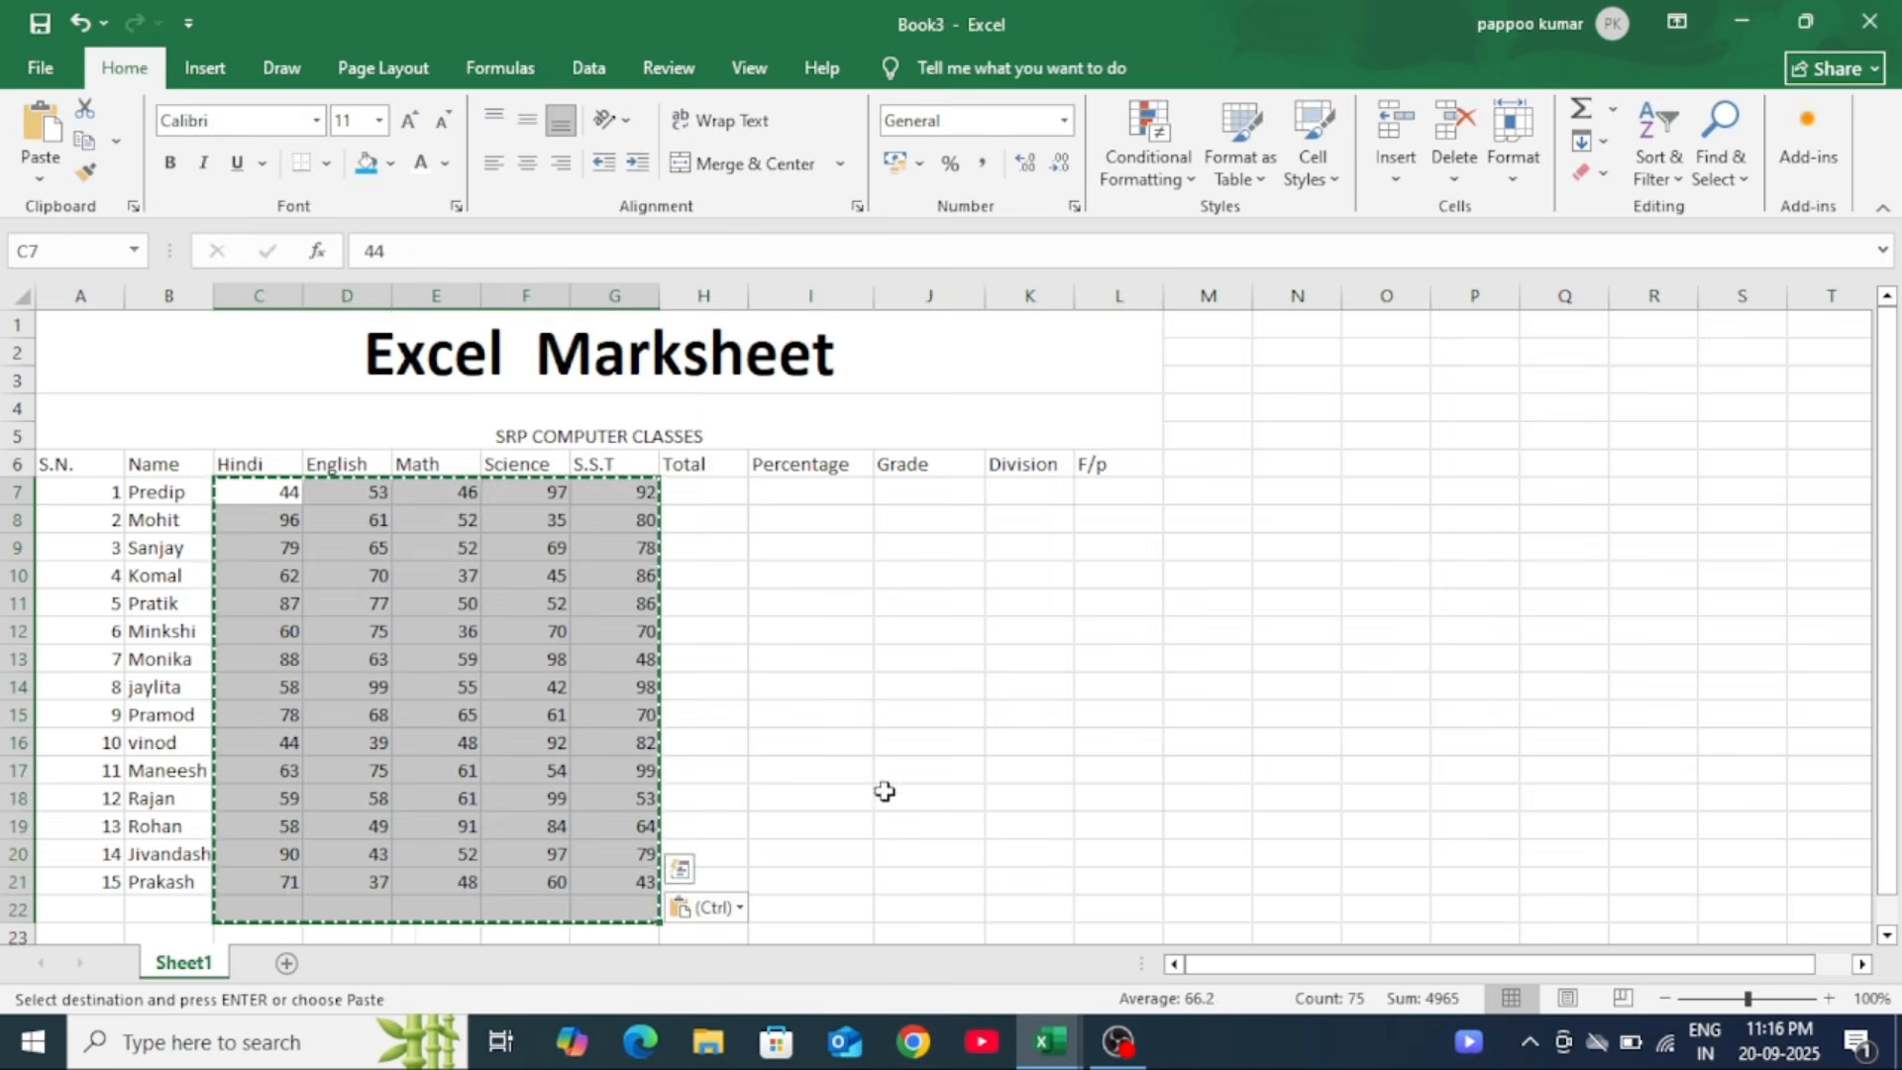
click(934, 734)
double_click(934, 734)
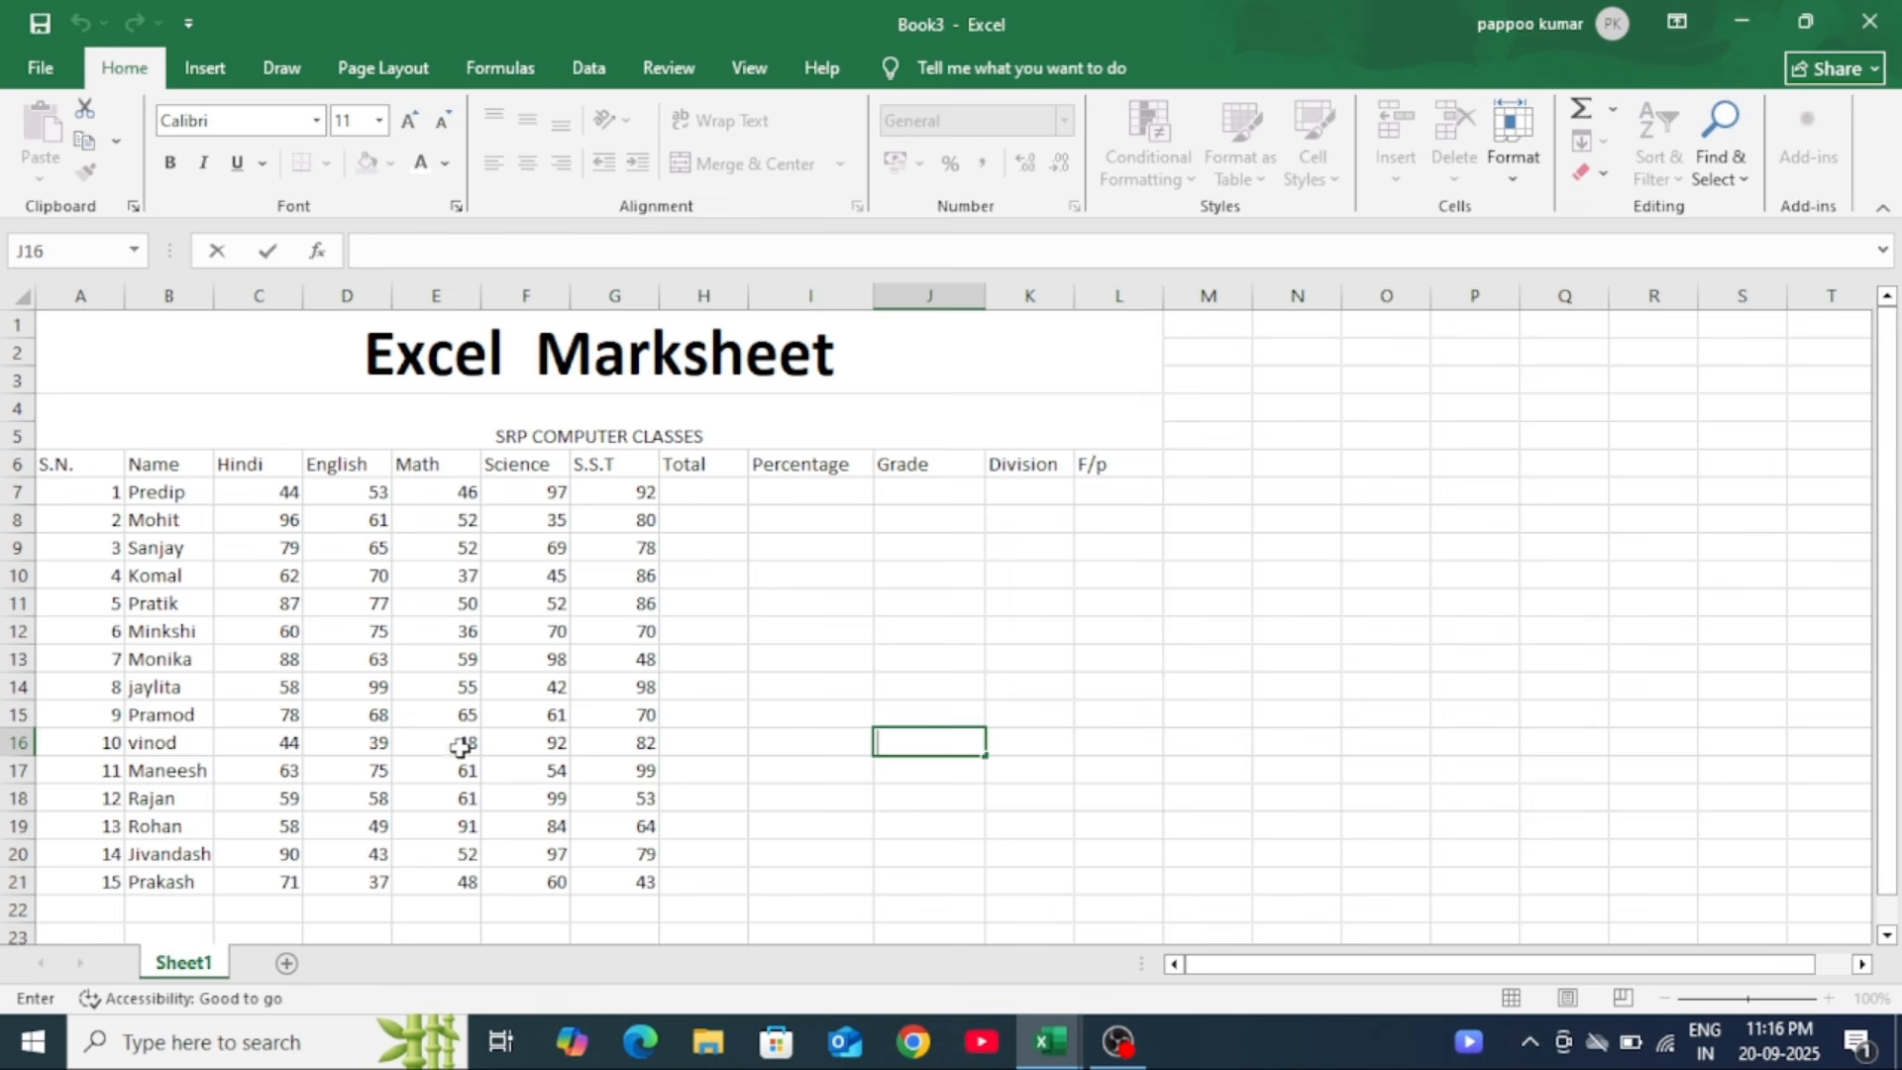
Change the second student's Hindi mark in cell C8 to 45
click(289, 524)
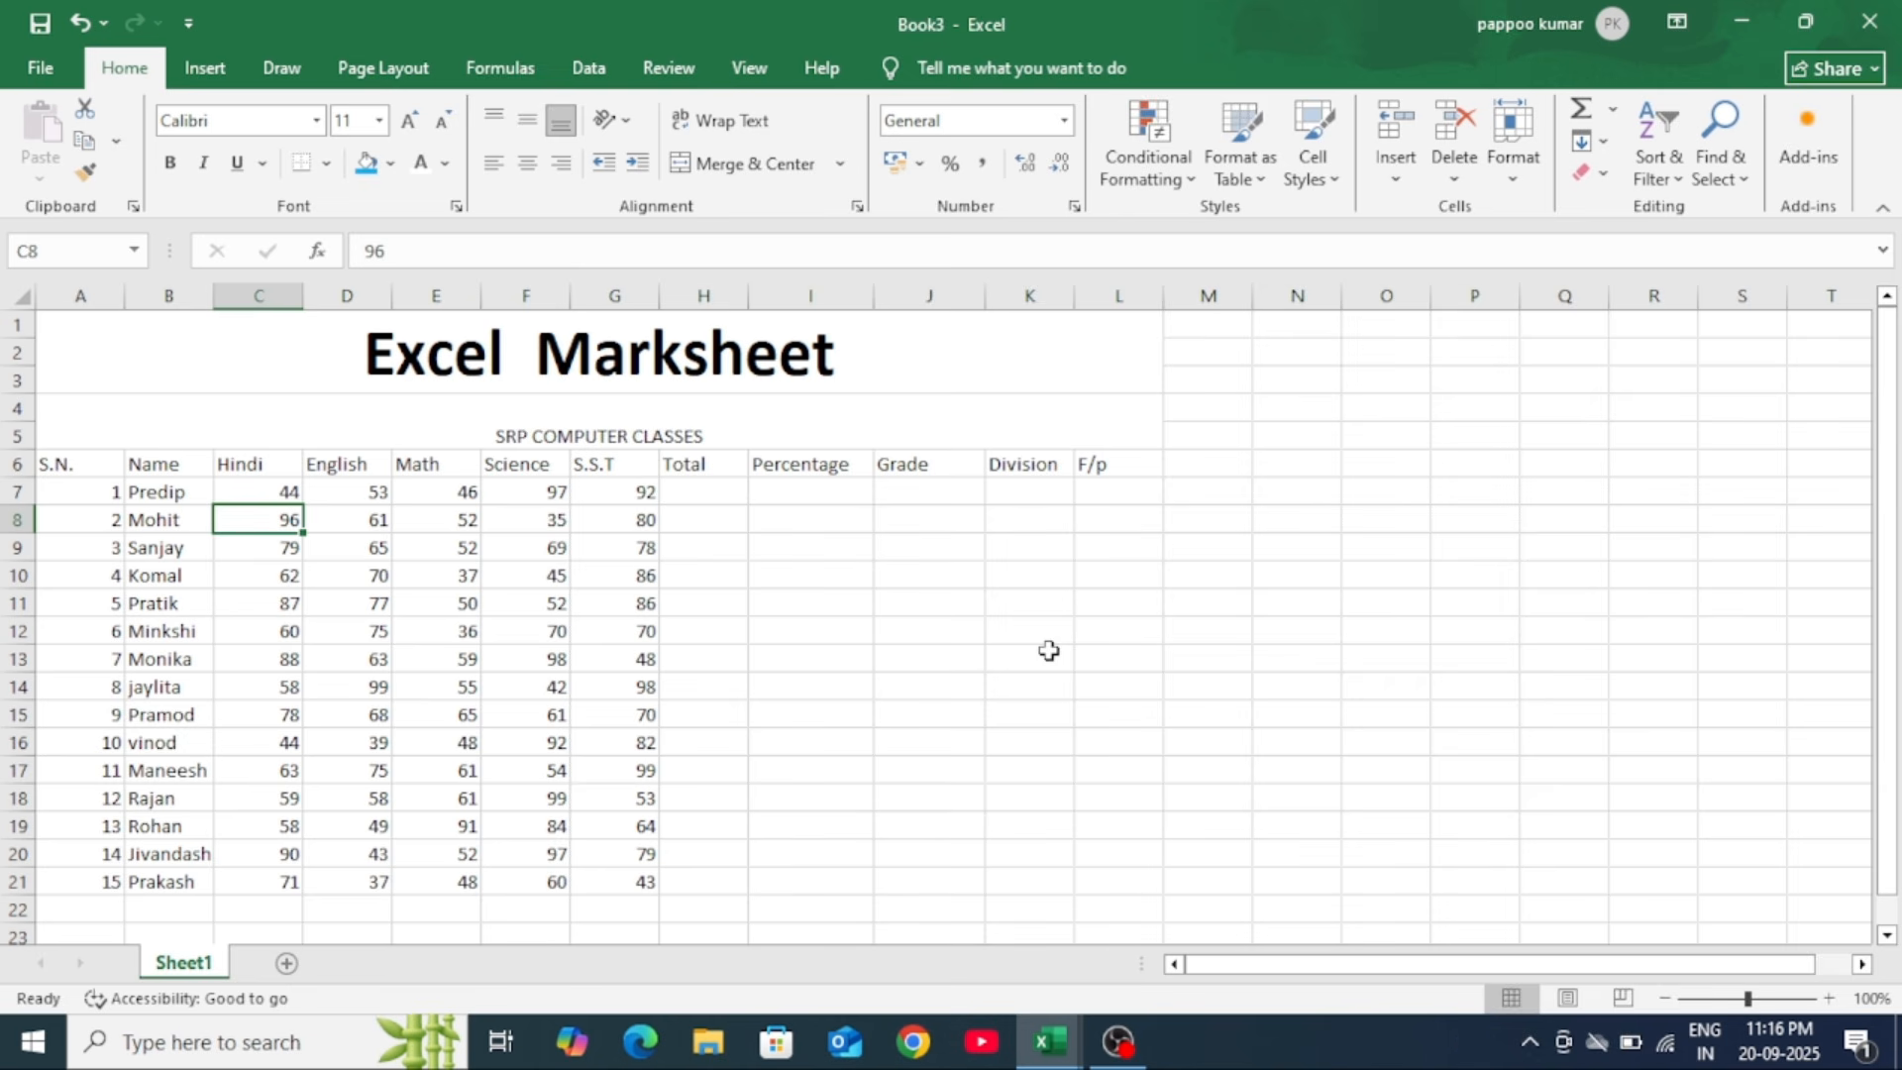
text(45)
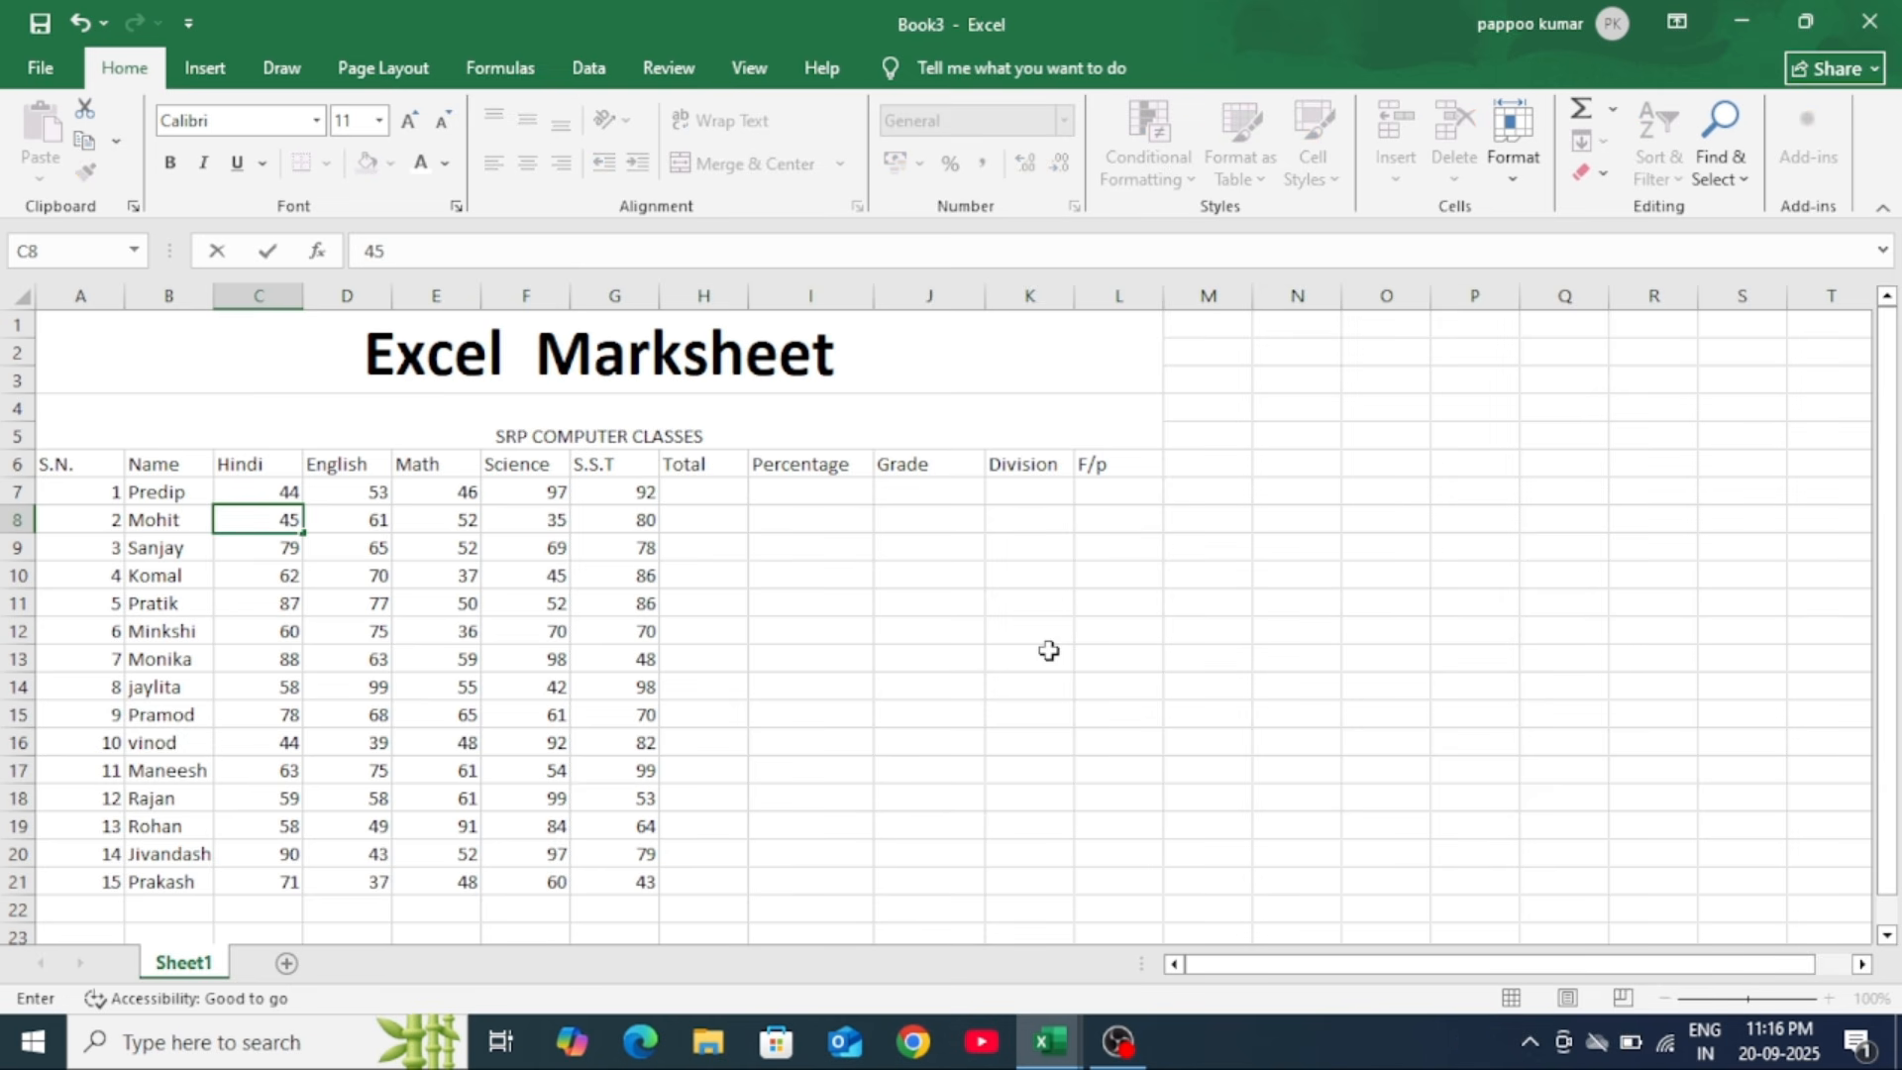
click(1045, 644)
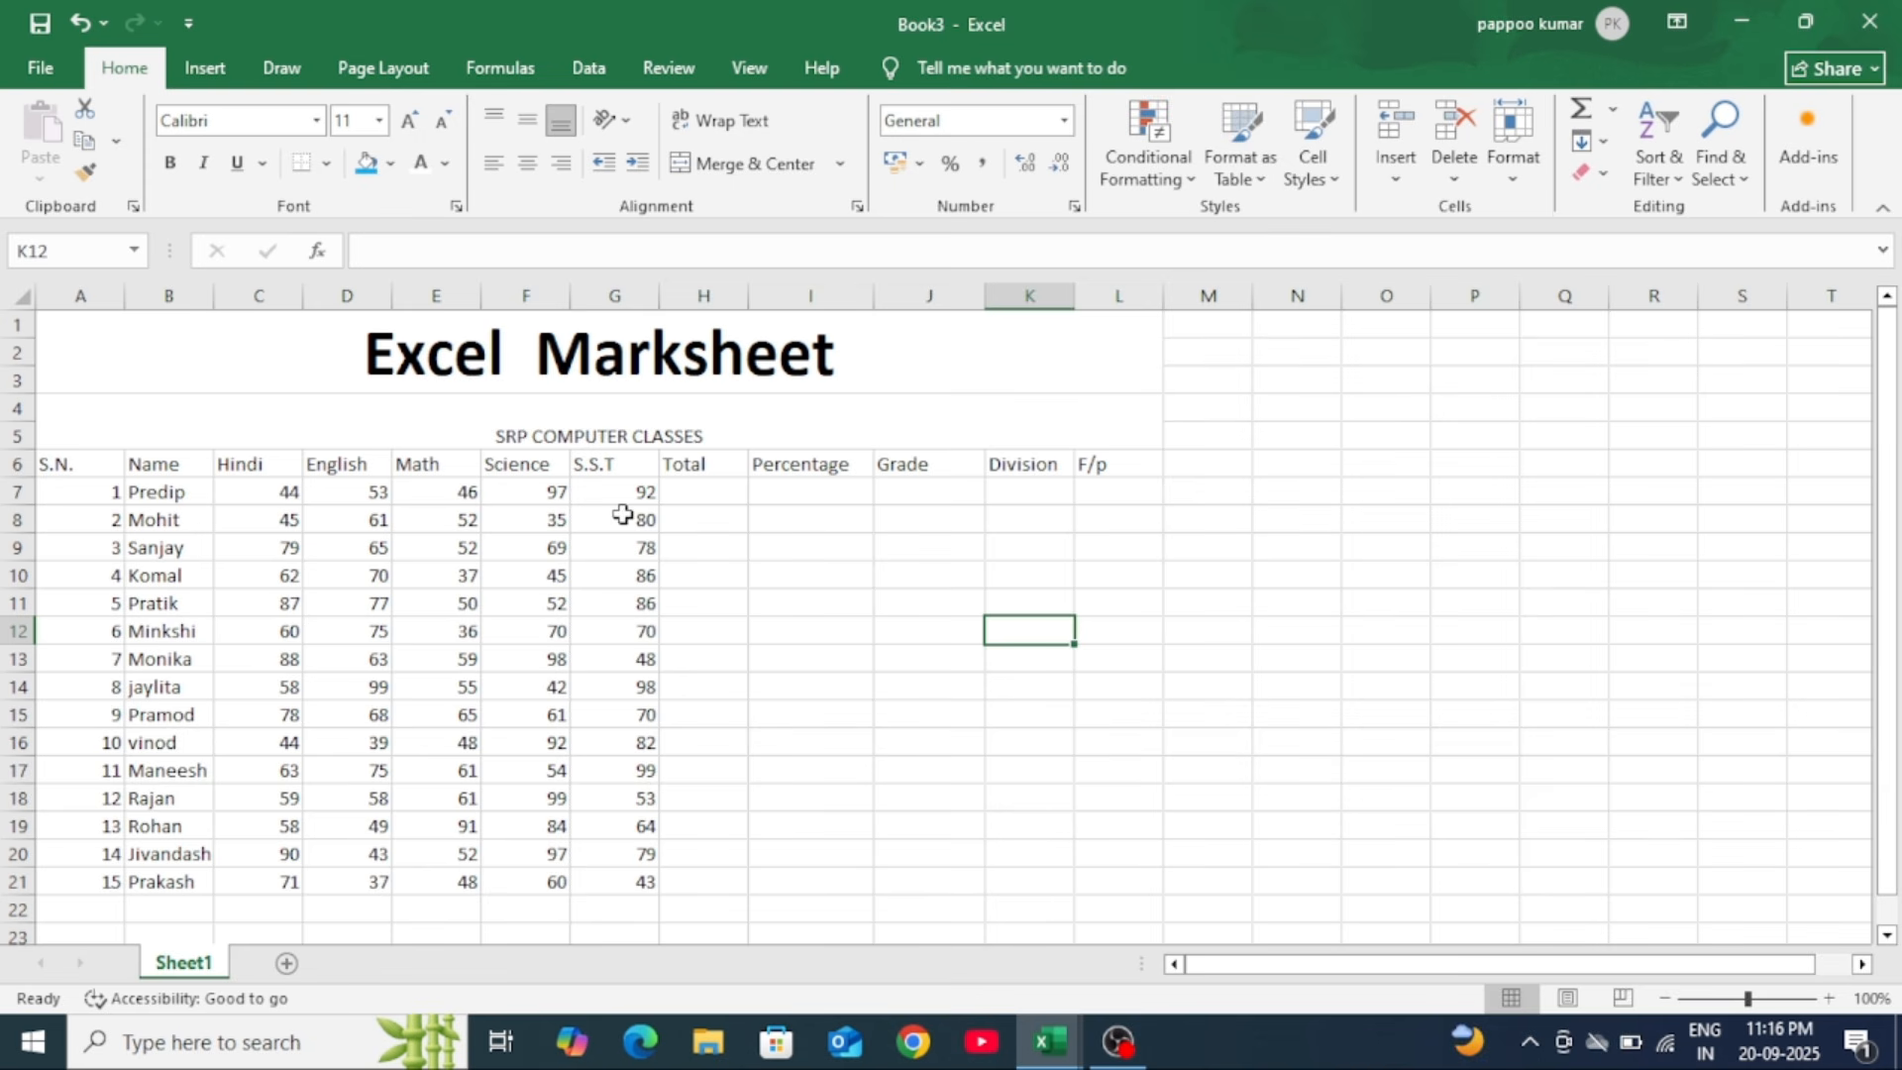
key(Right)
key(Right)
key(Right)
key(Up)
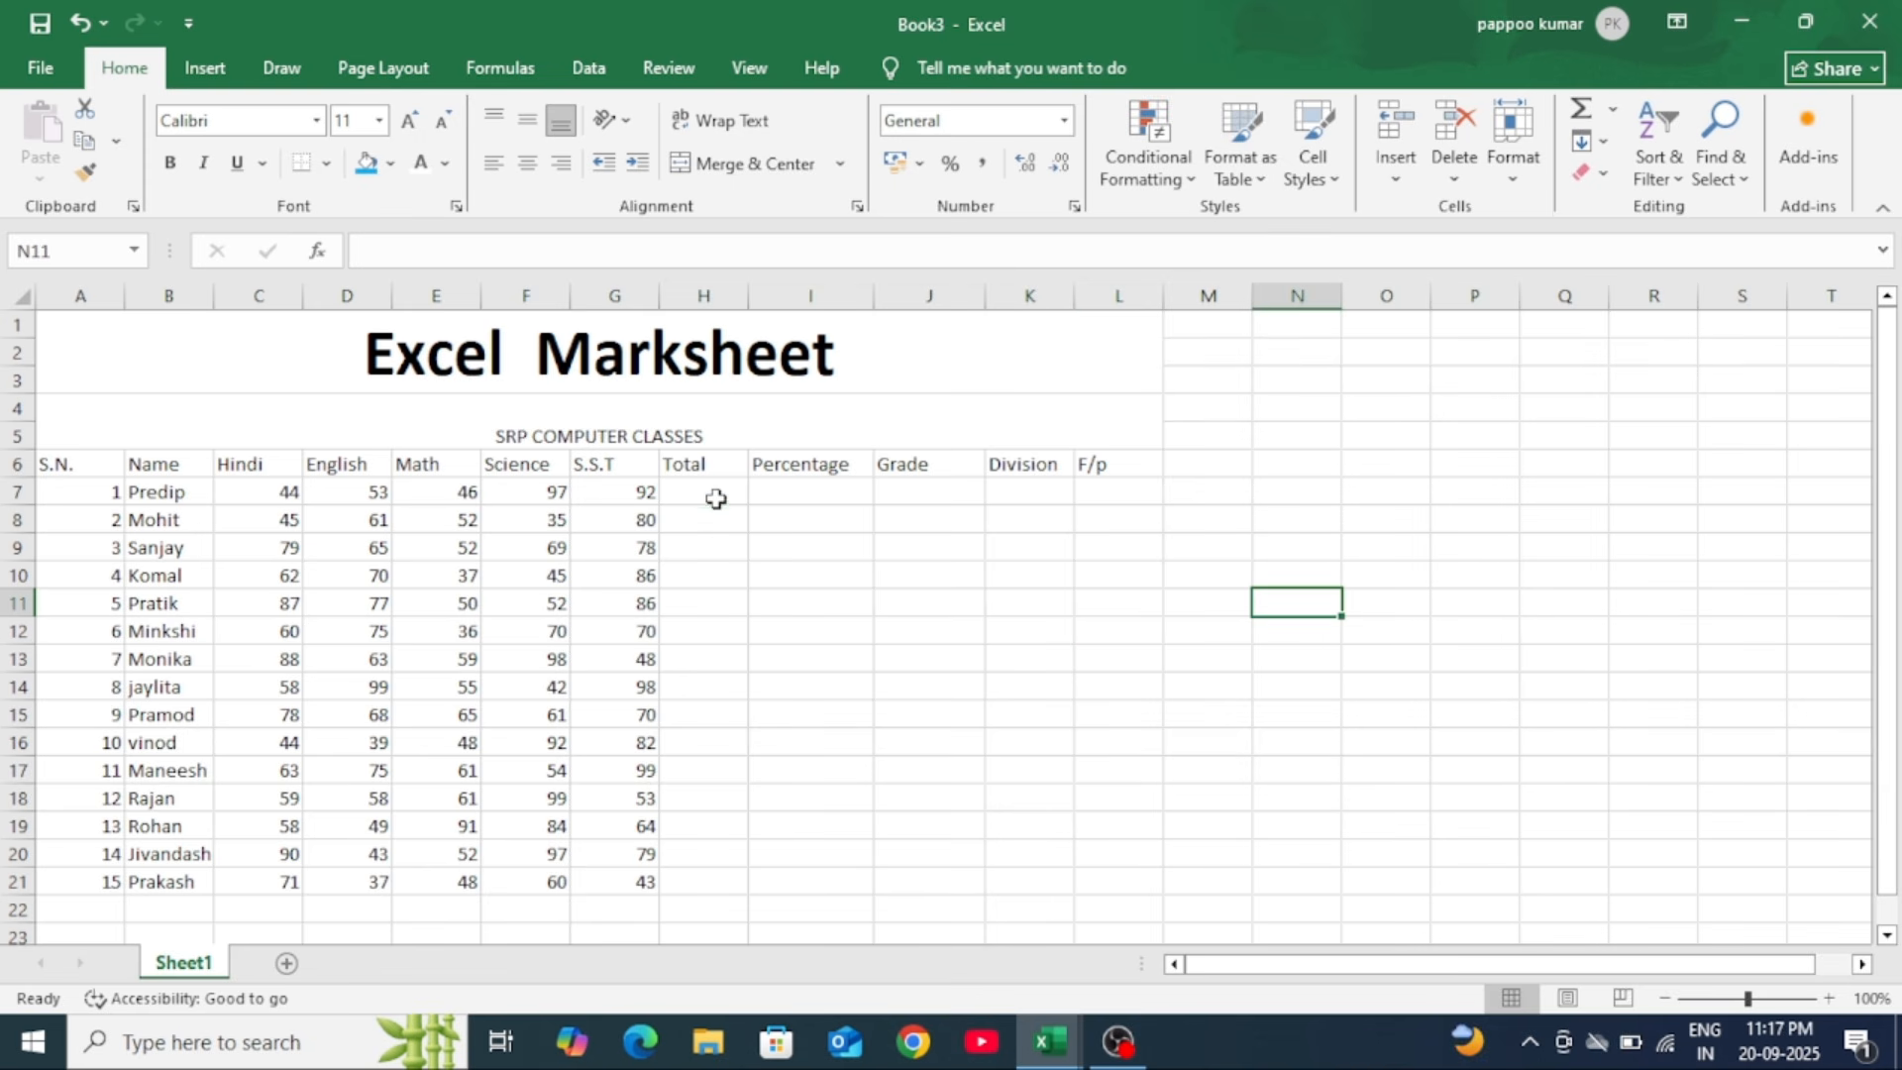
Calculate the first student's total in H7 with =SUM(C7:G7) and fill the formula down to H21
click(716, 498)
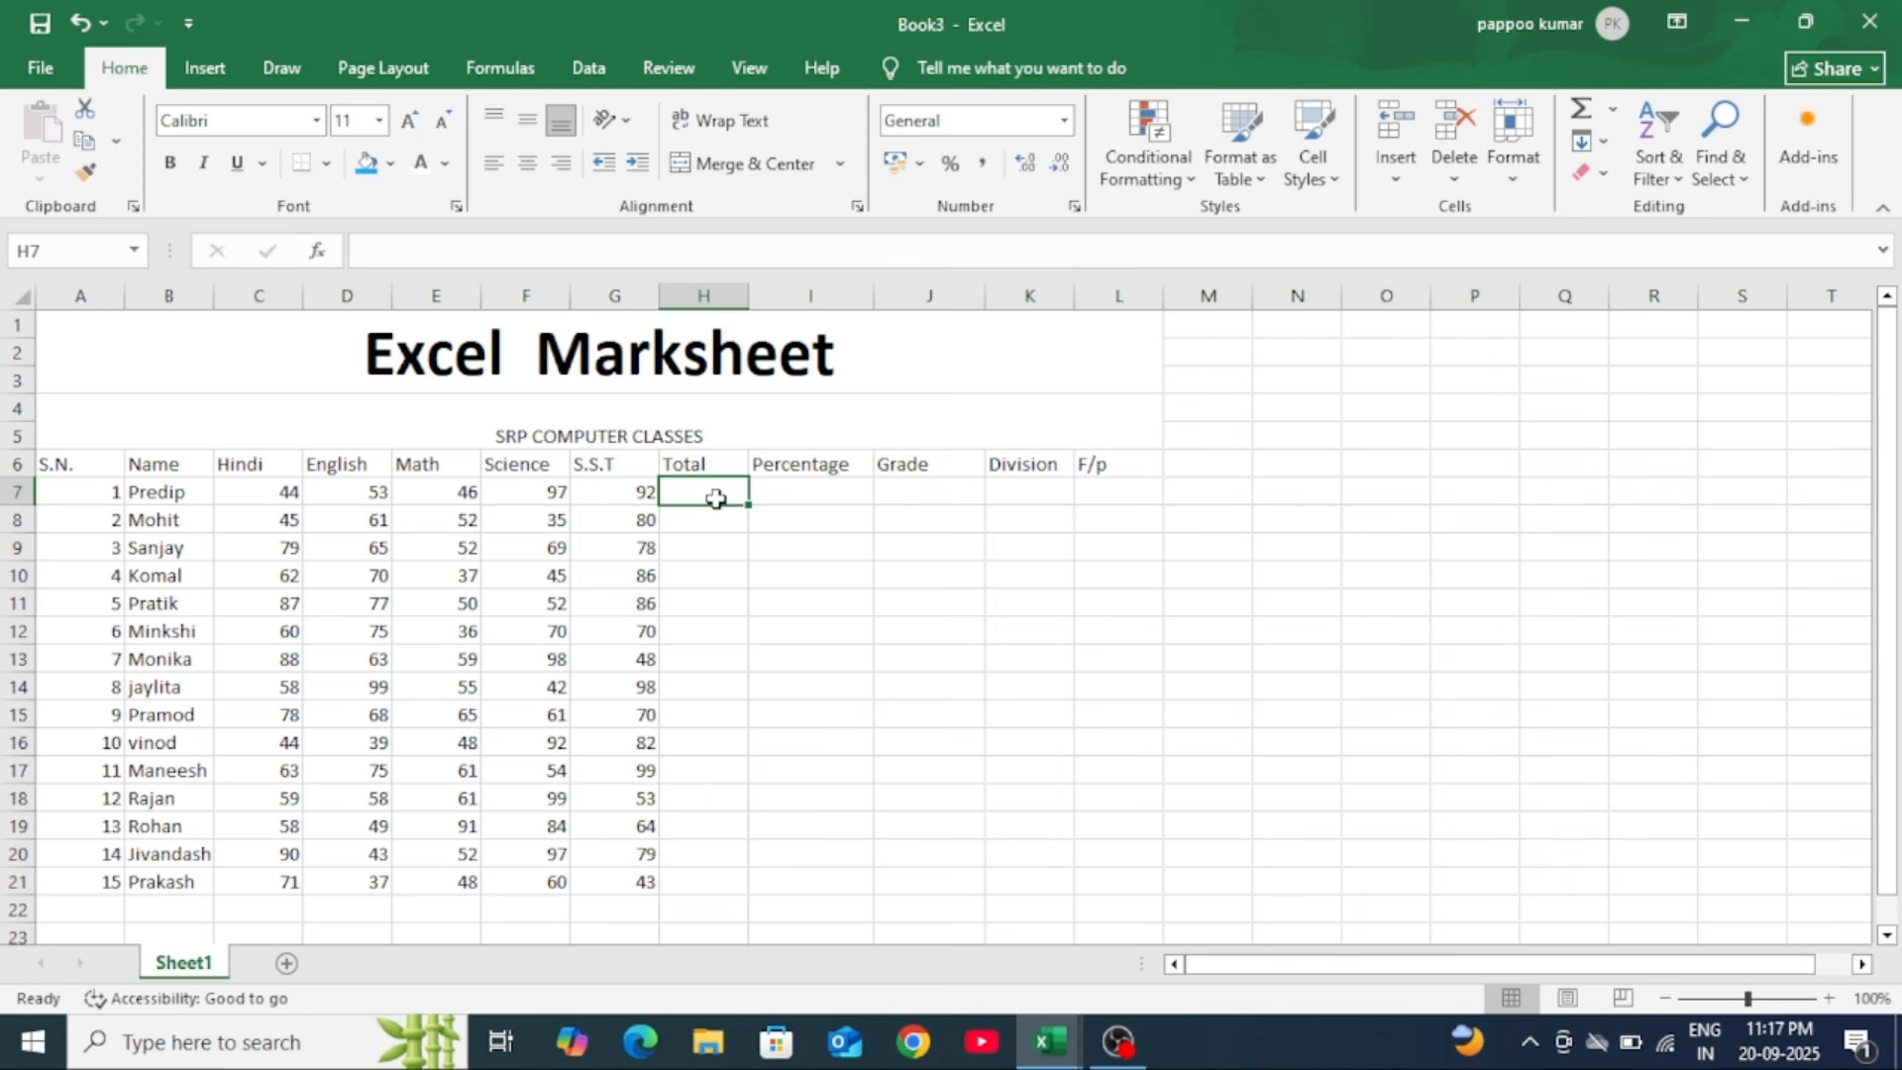
text(=)
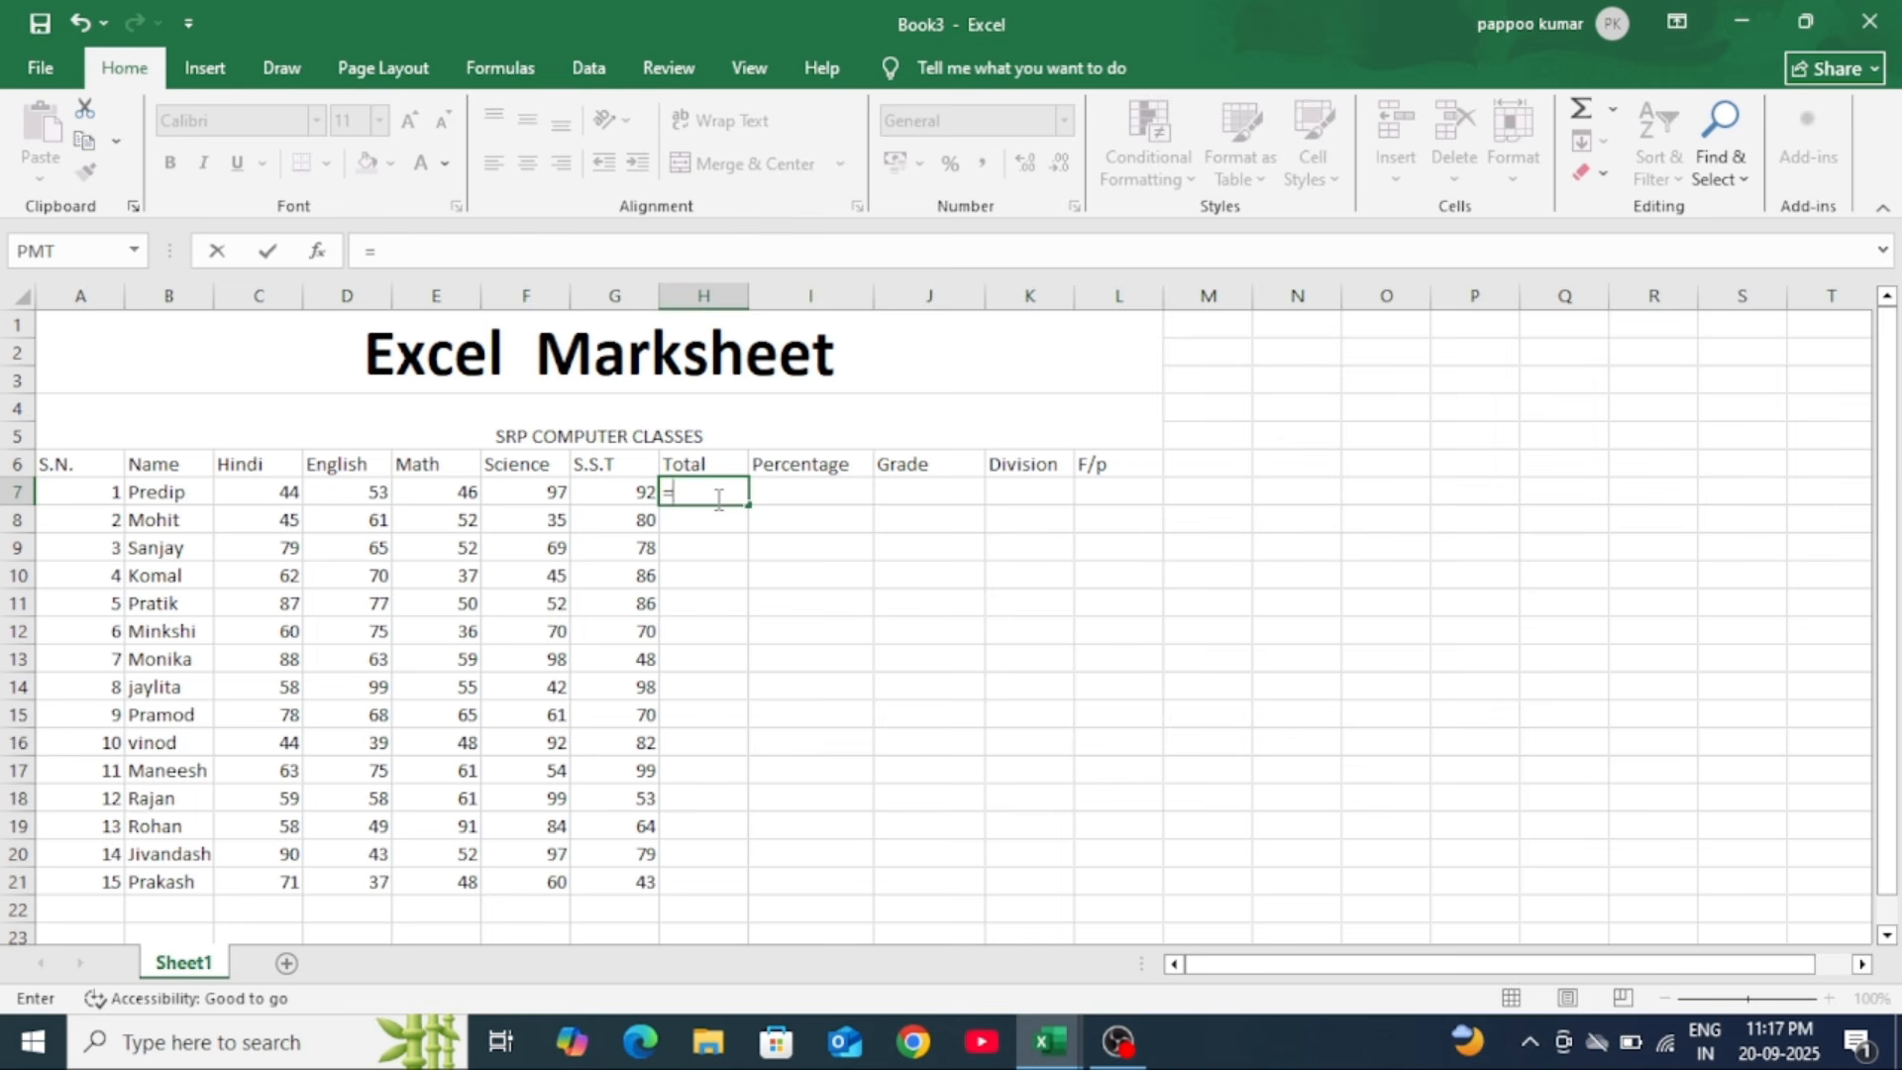
text(sum)
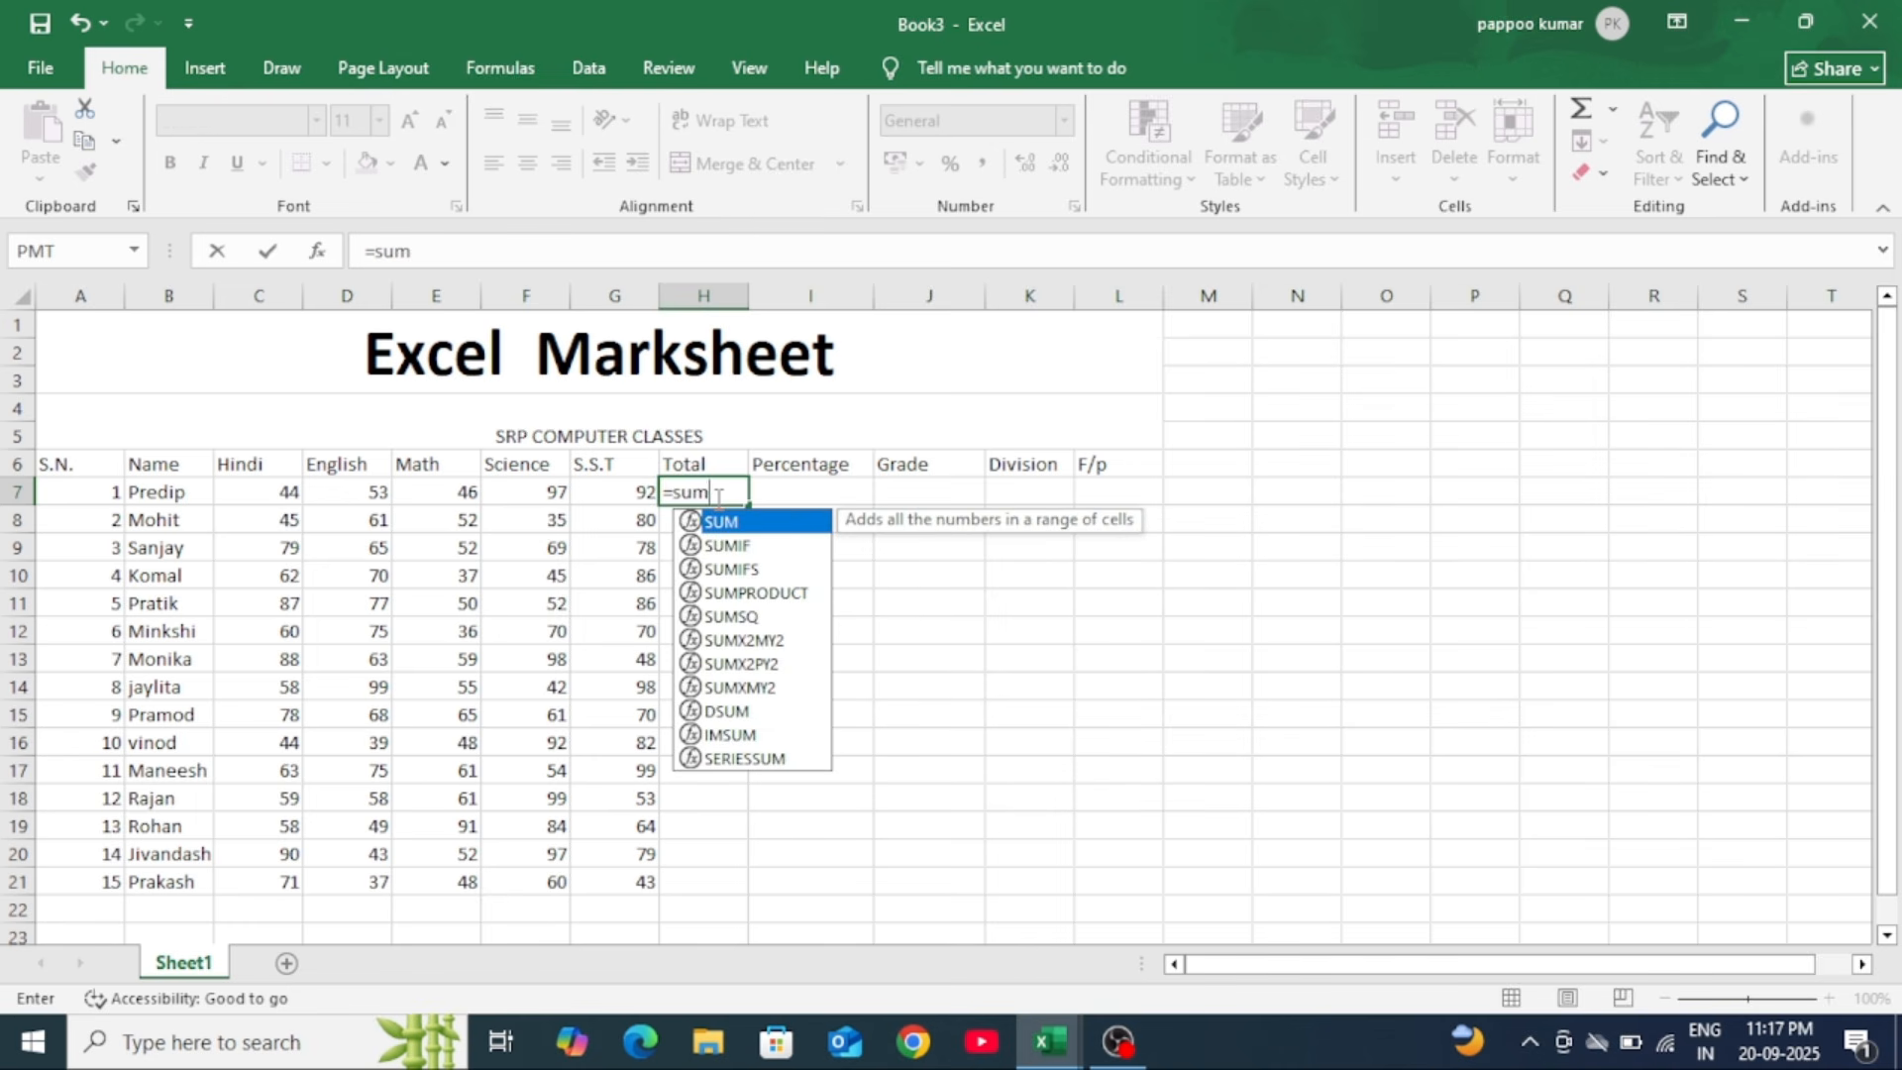
key(Tab)
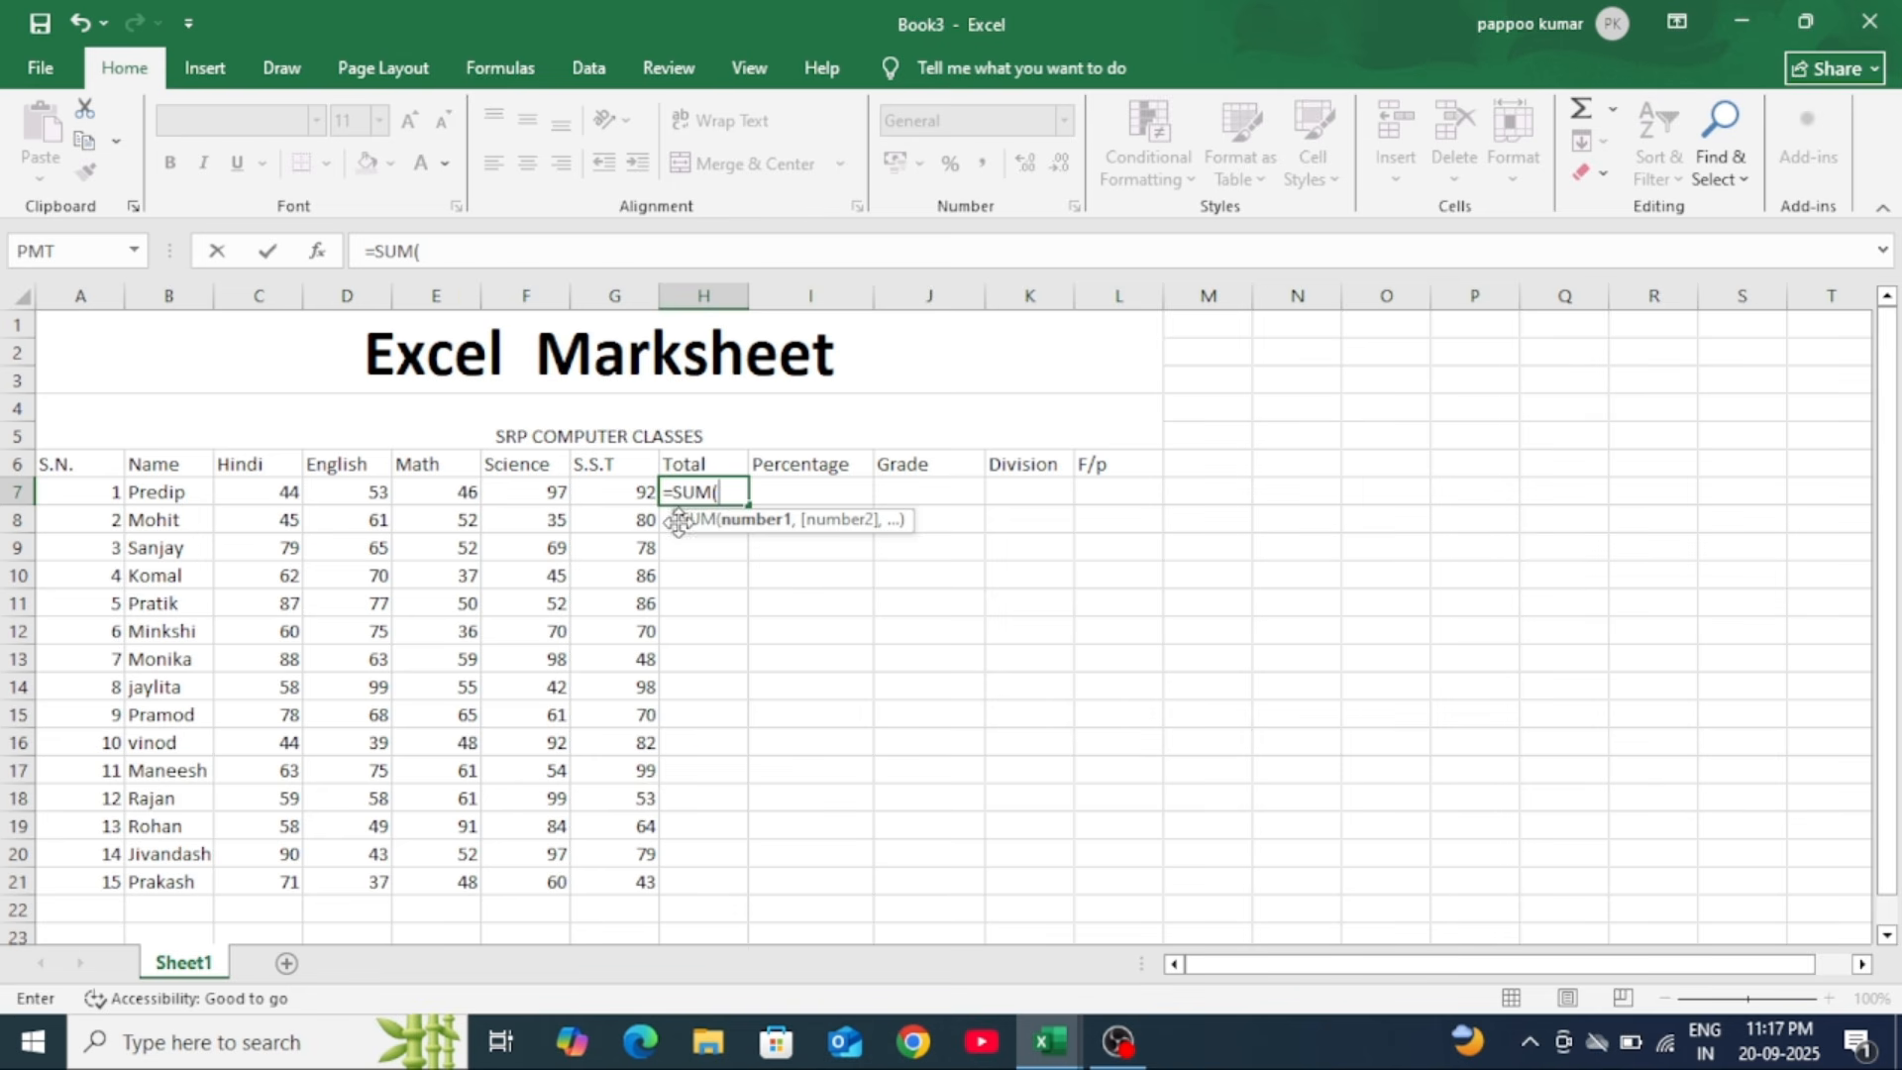
drag(257, 495, 639, 491)
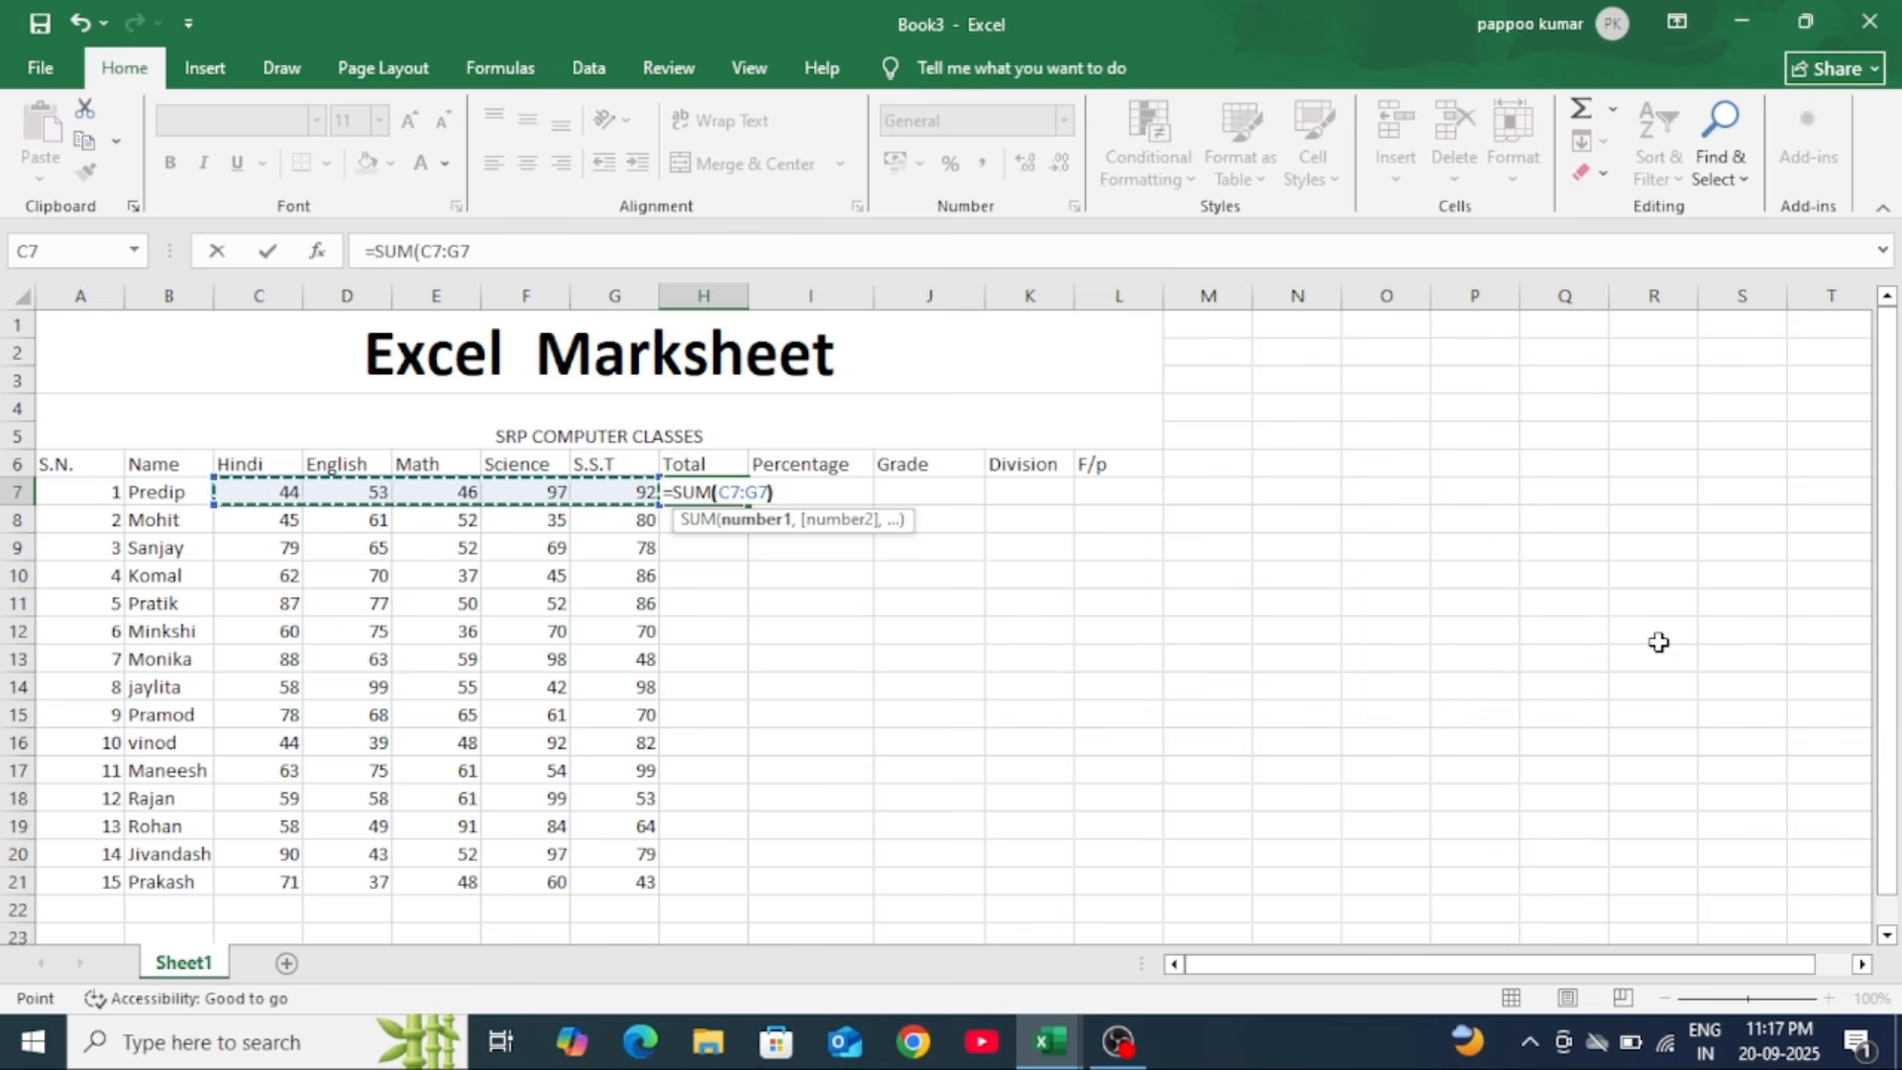
text())
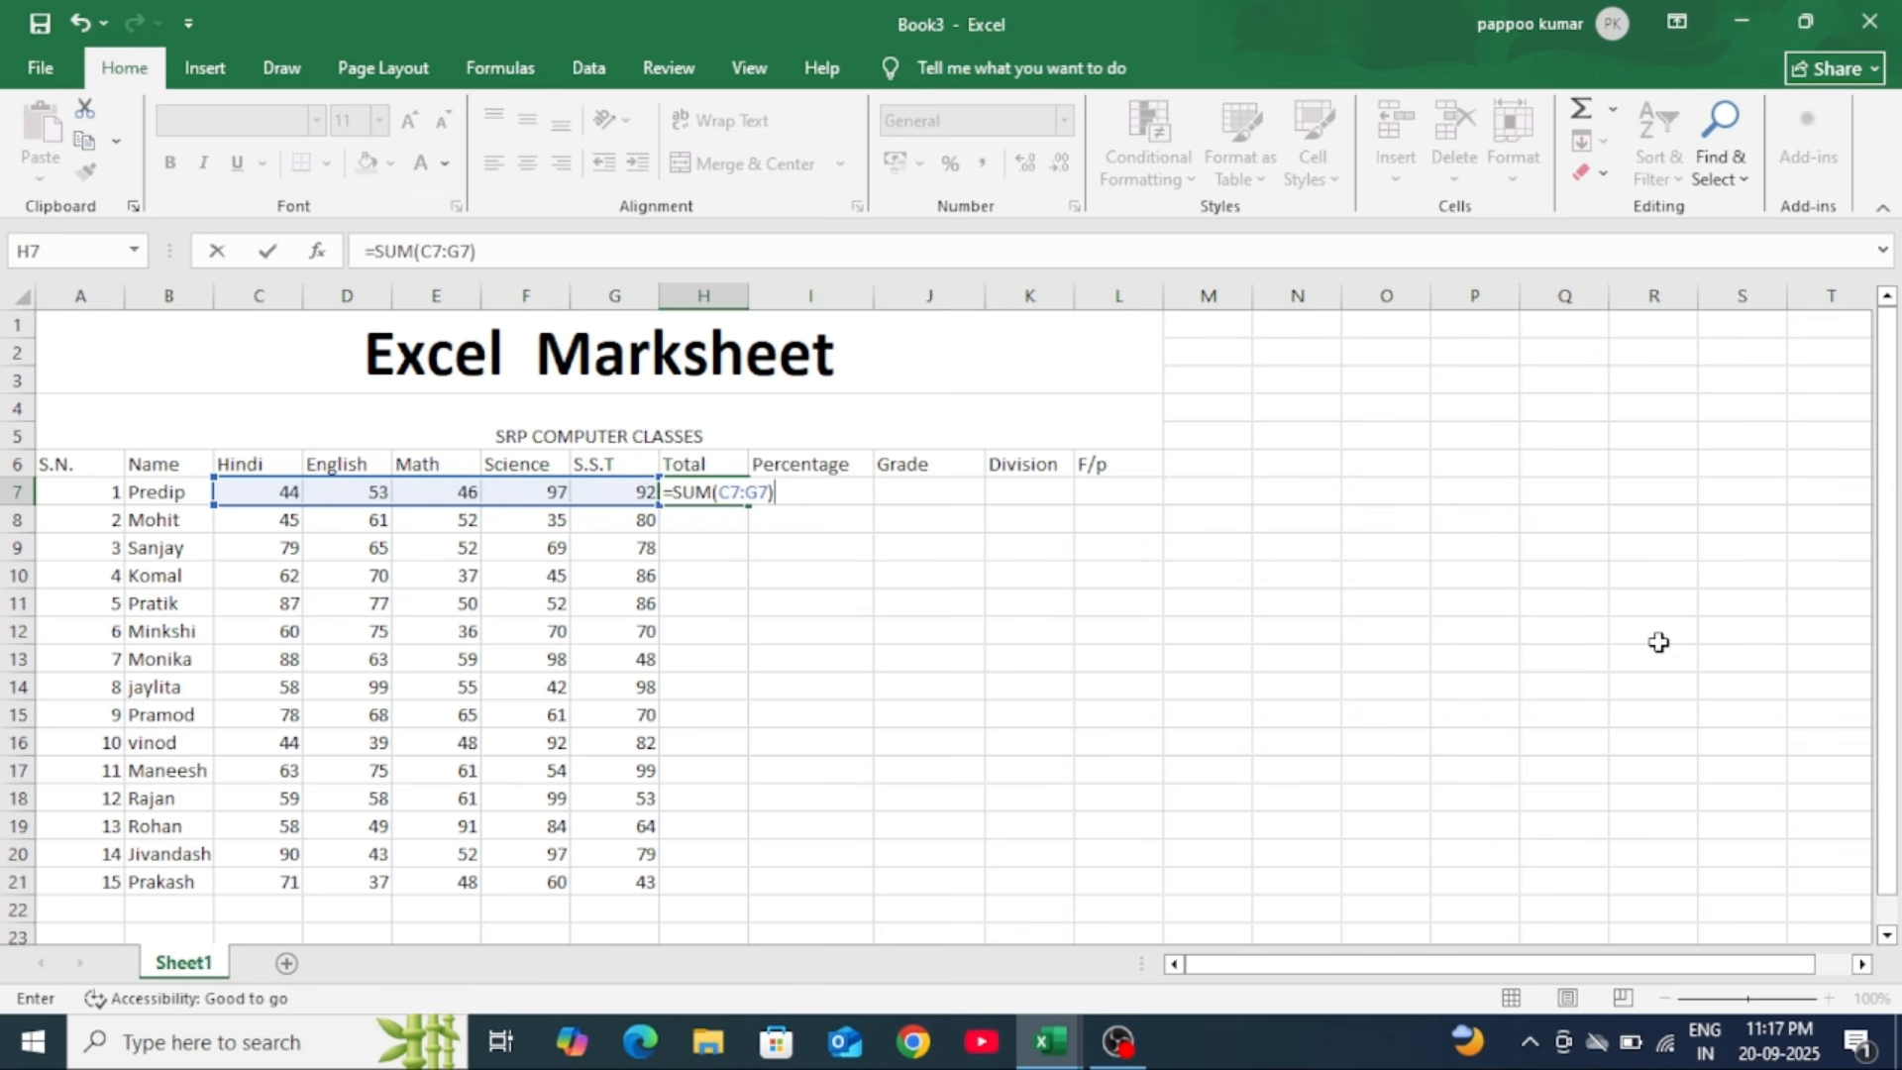
key(Return)
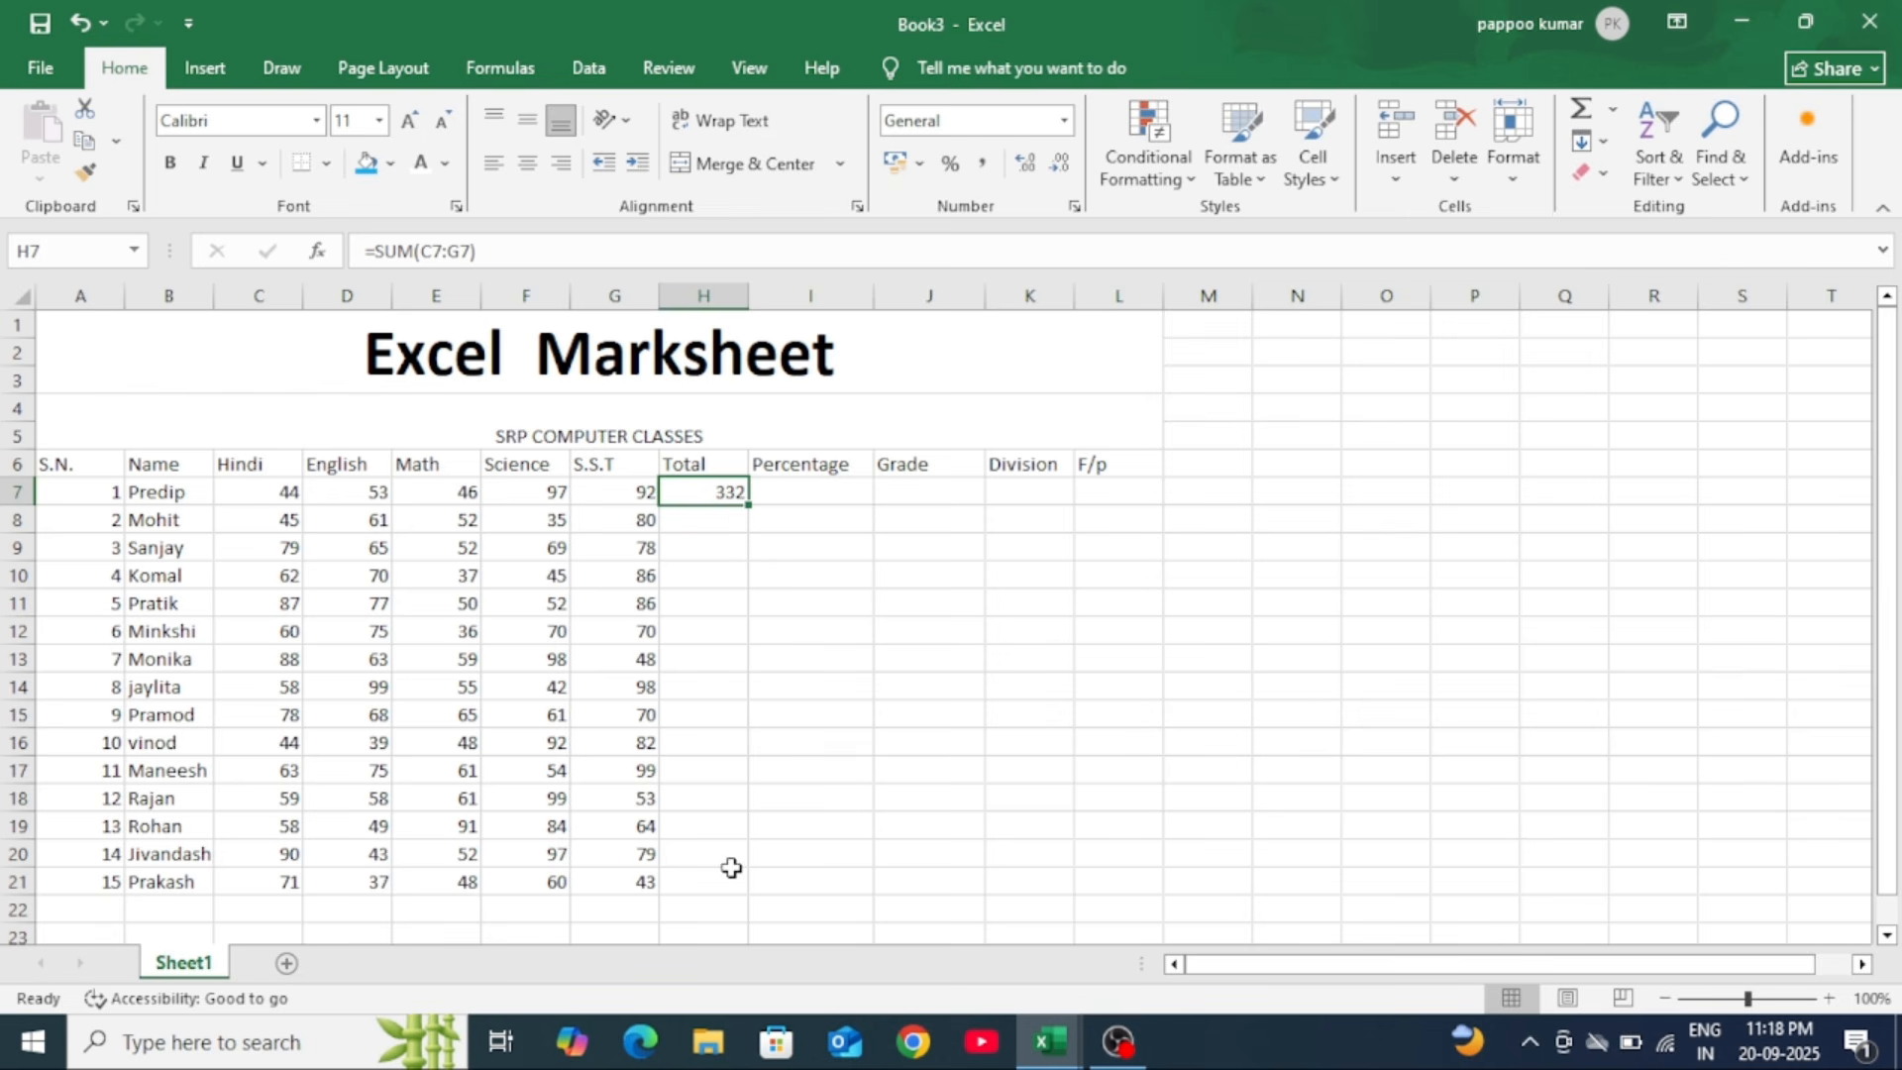
double_click(753, 506)
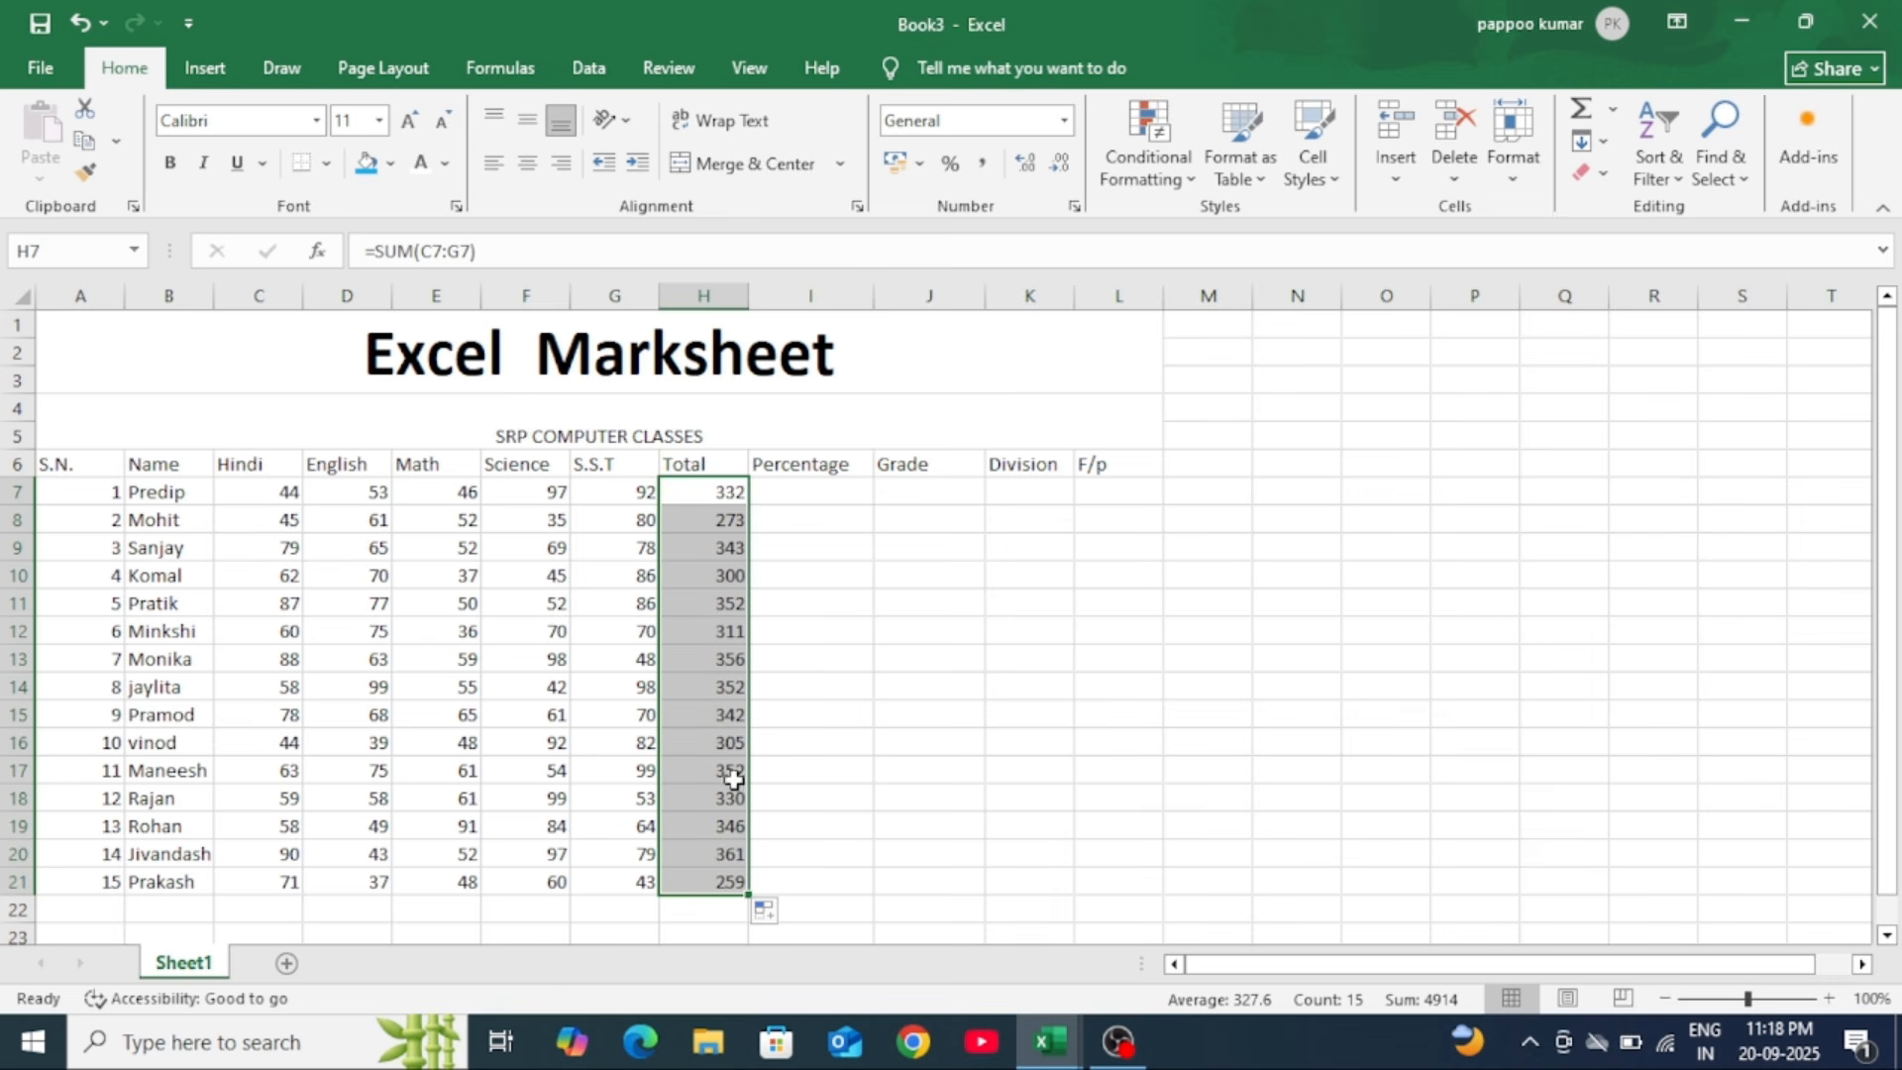
Calculate the first student's percentage in I7 with =H7/500*100 and fill the formula down to I21
click(813, 494)
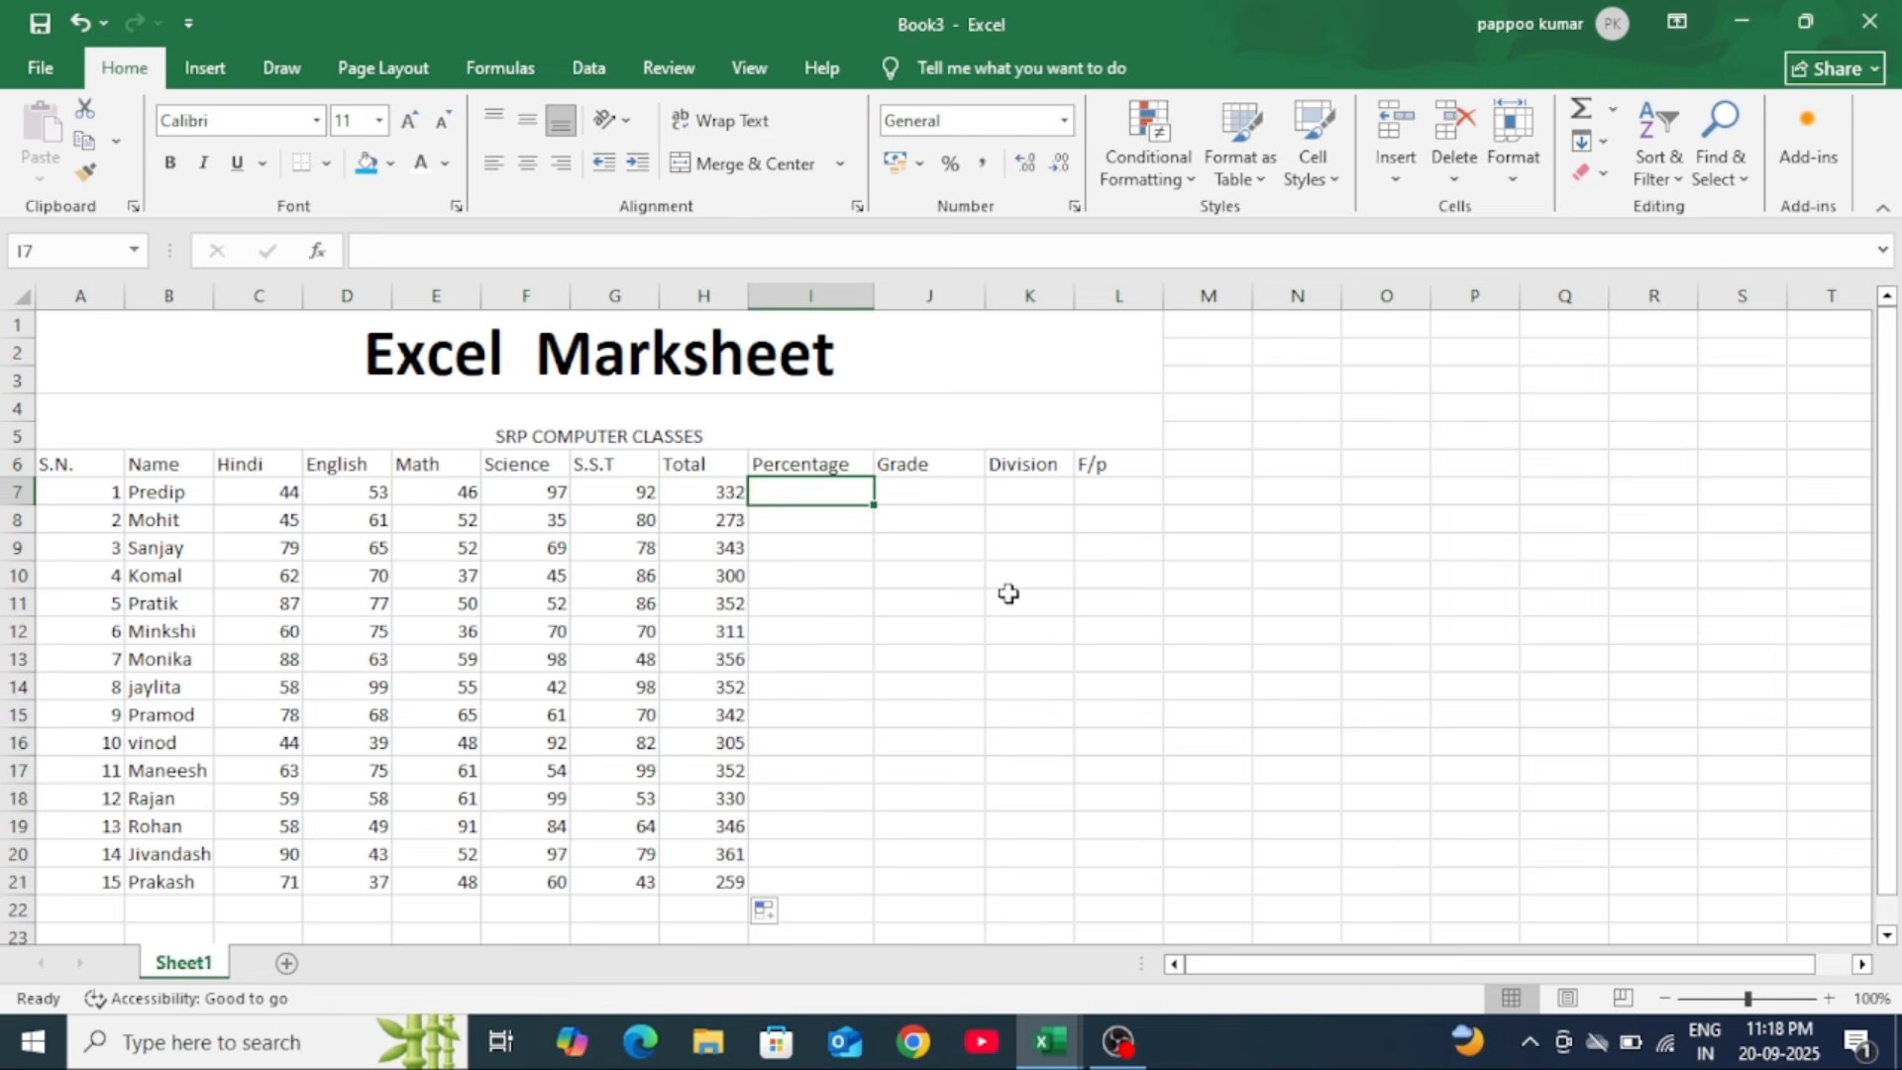
text(=)
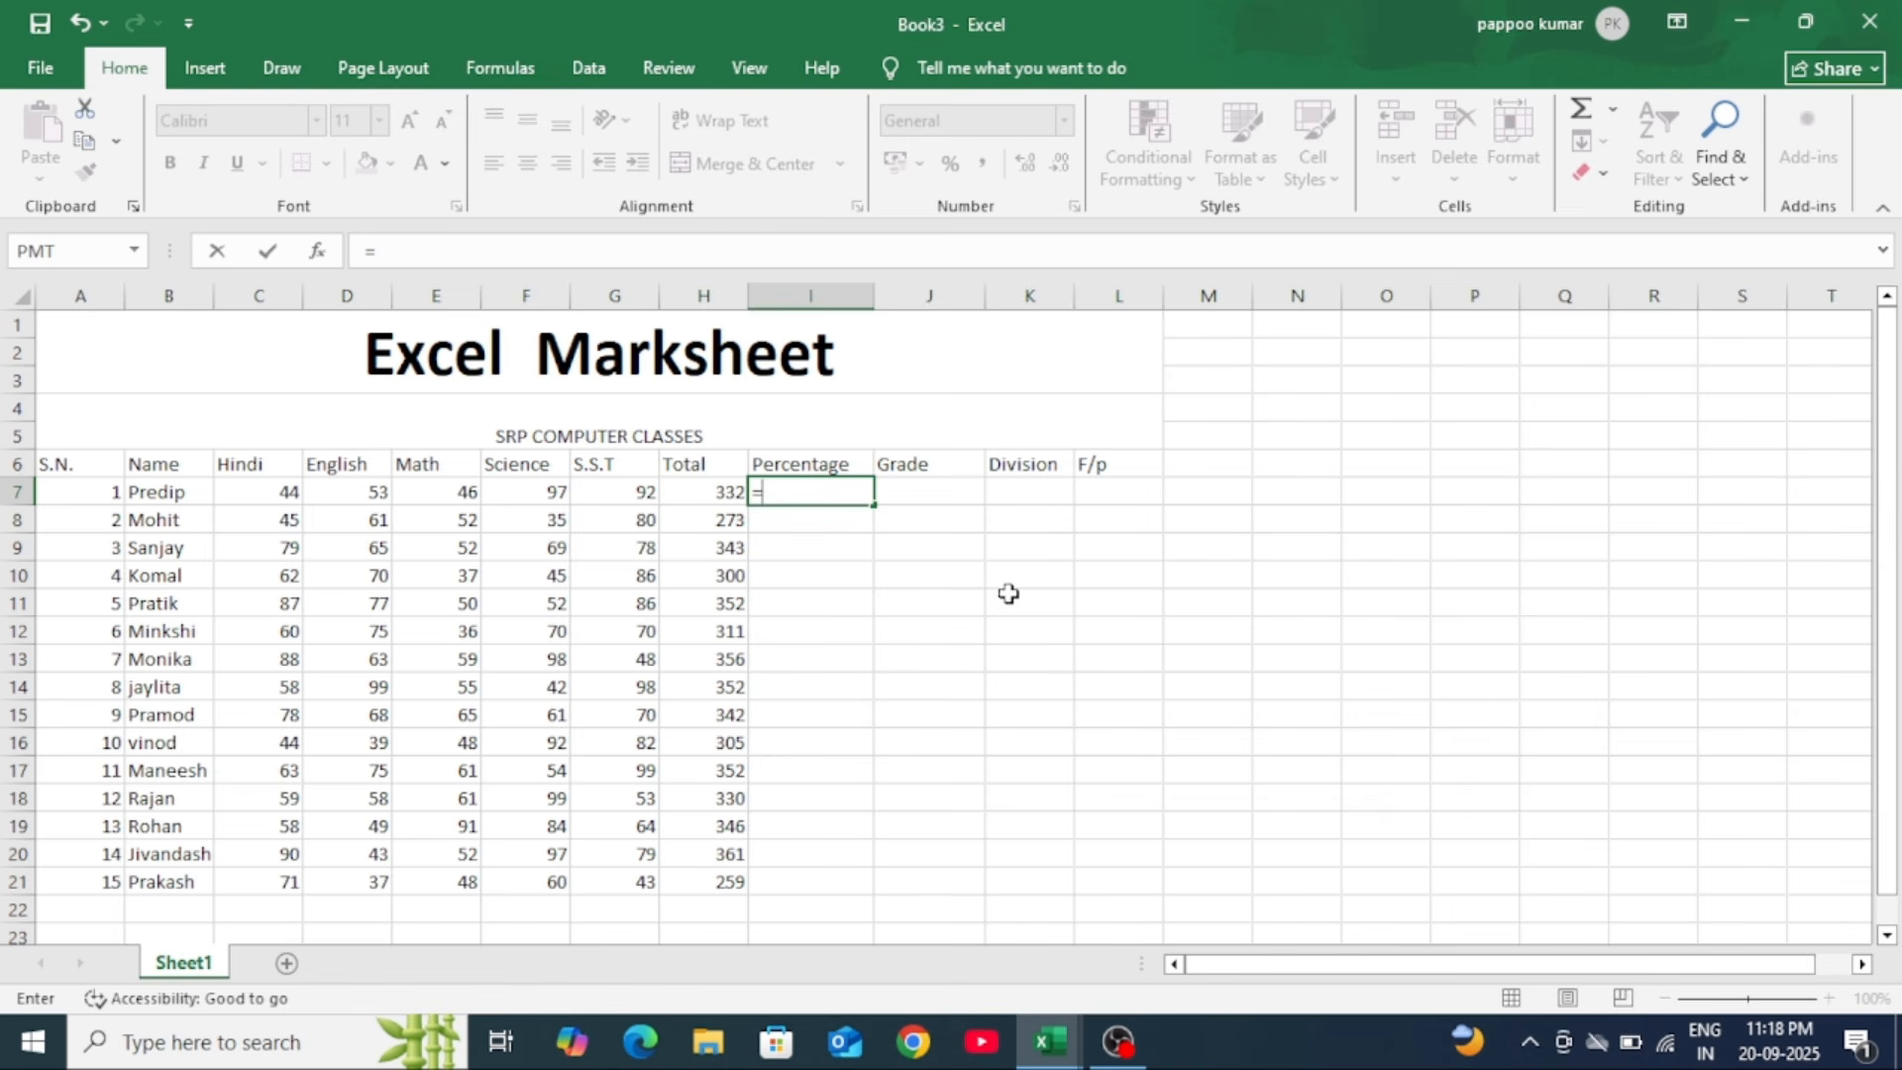
click(717, 492)
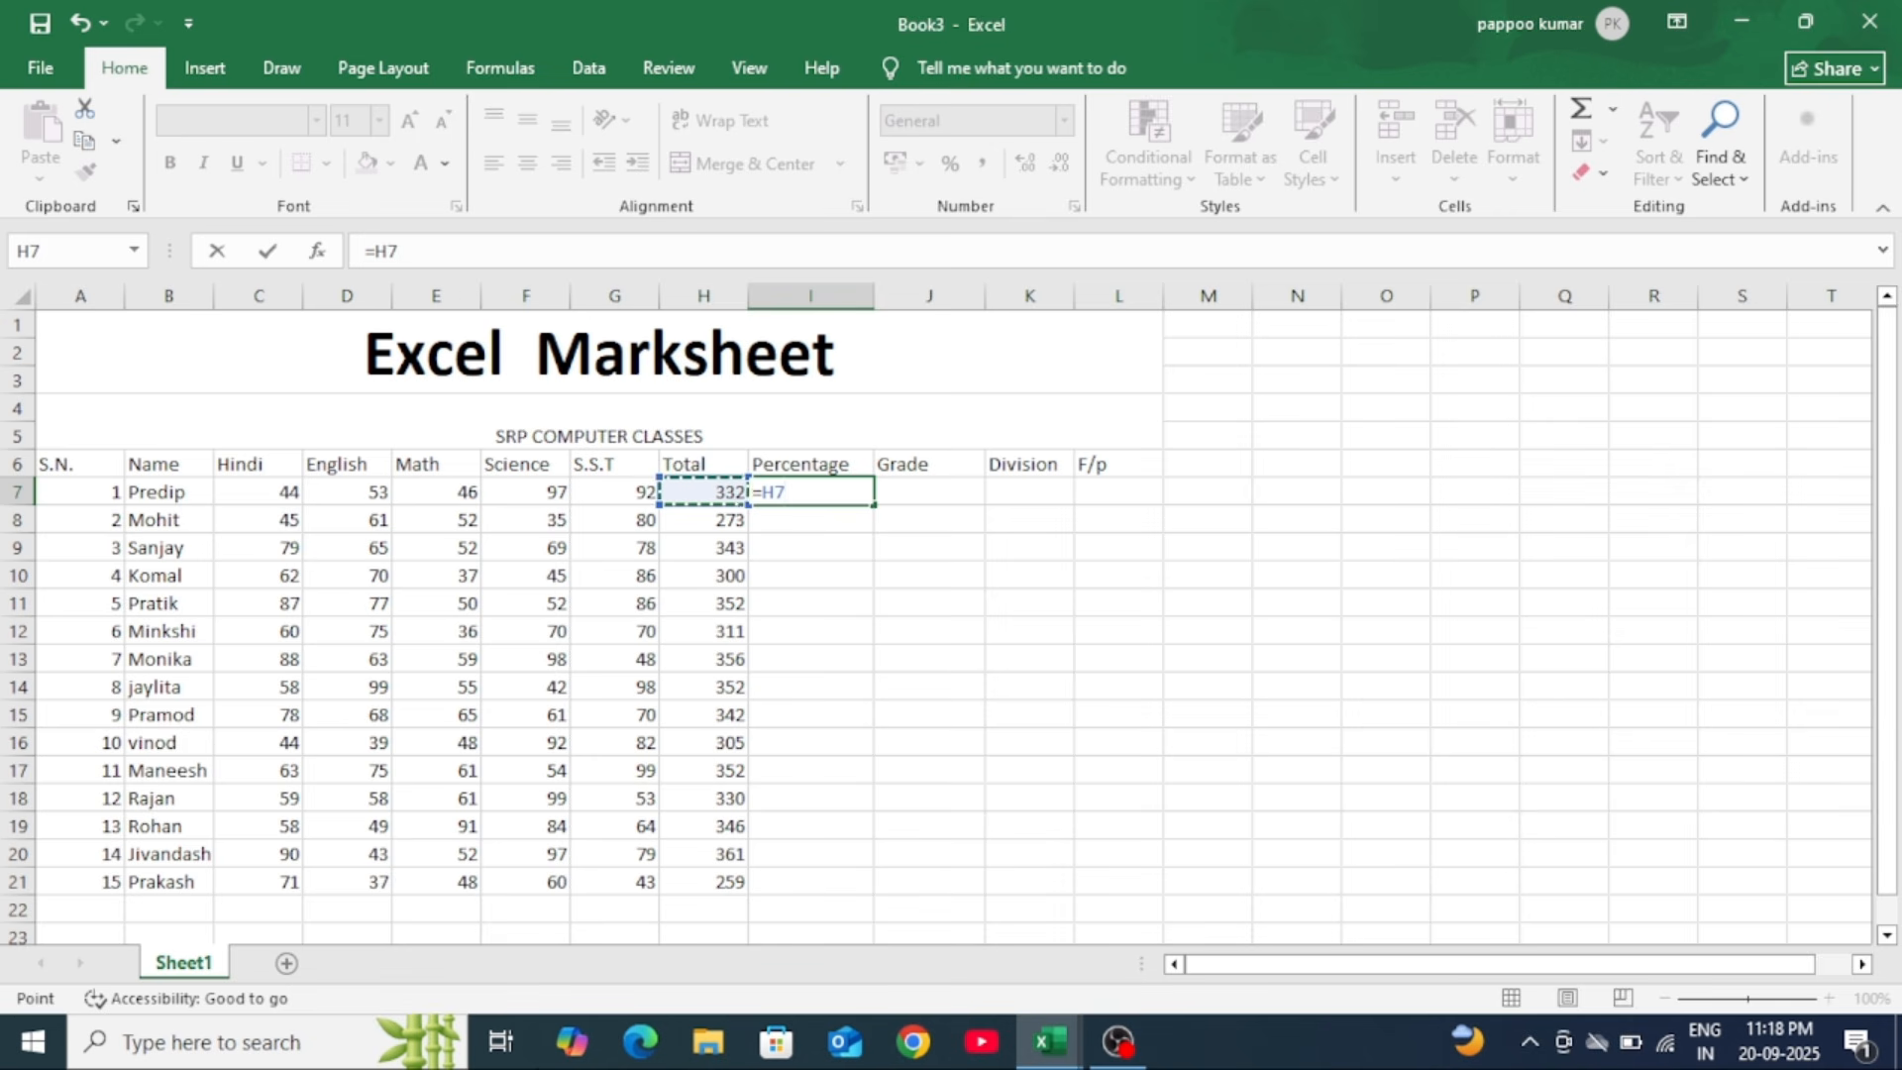
text(/)
text(500)
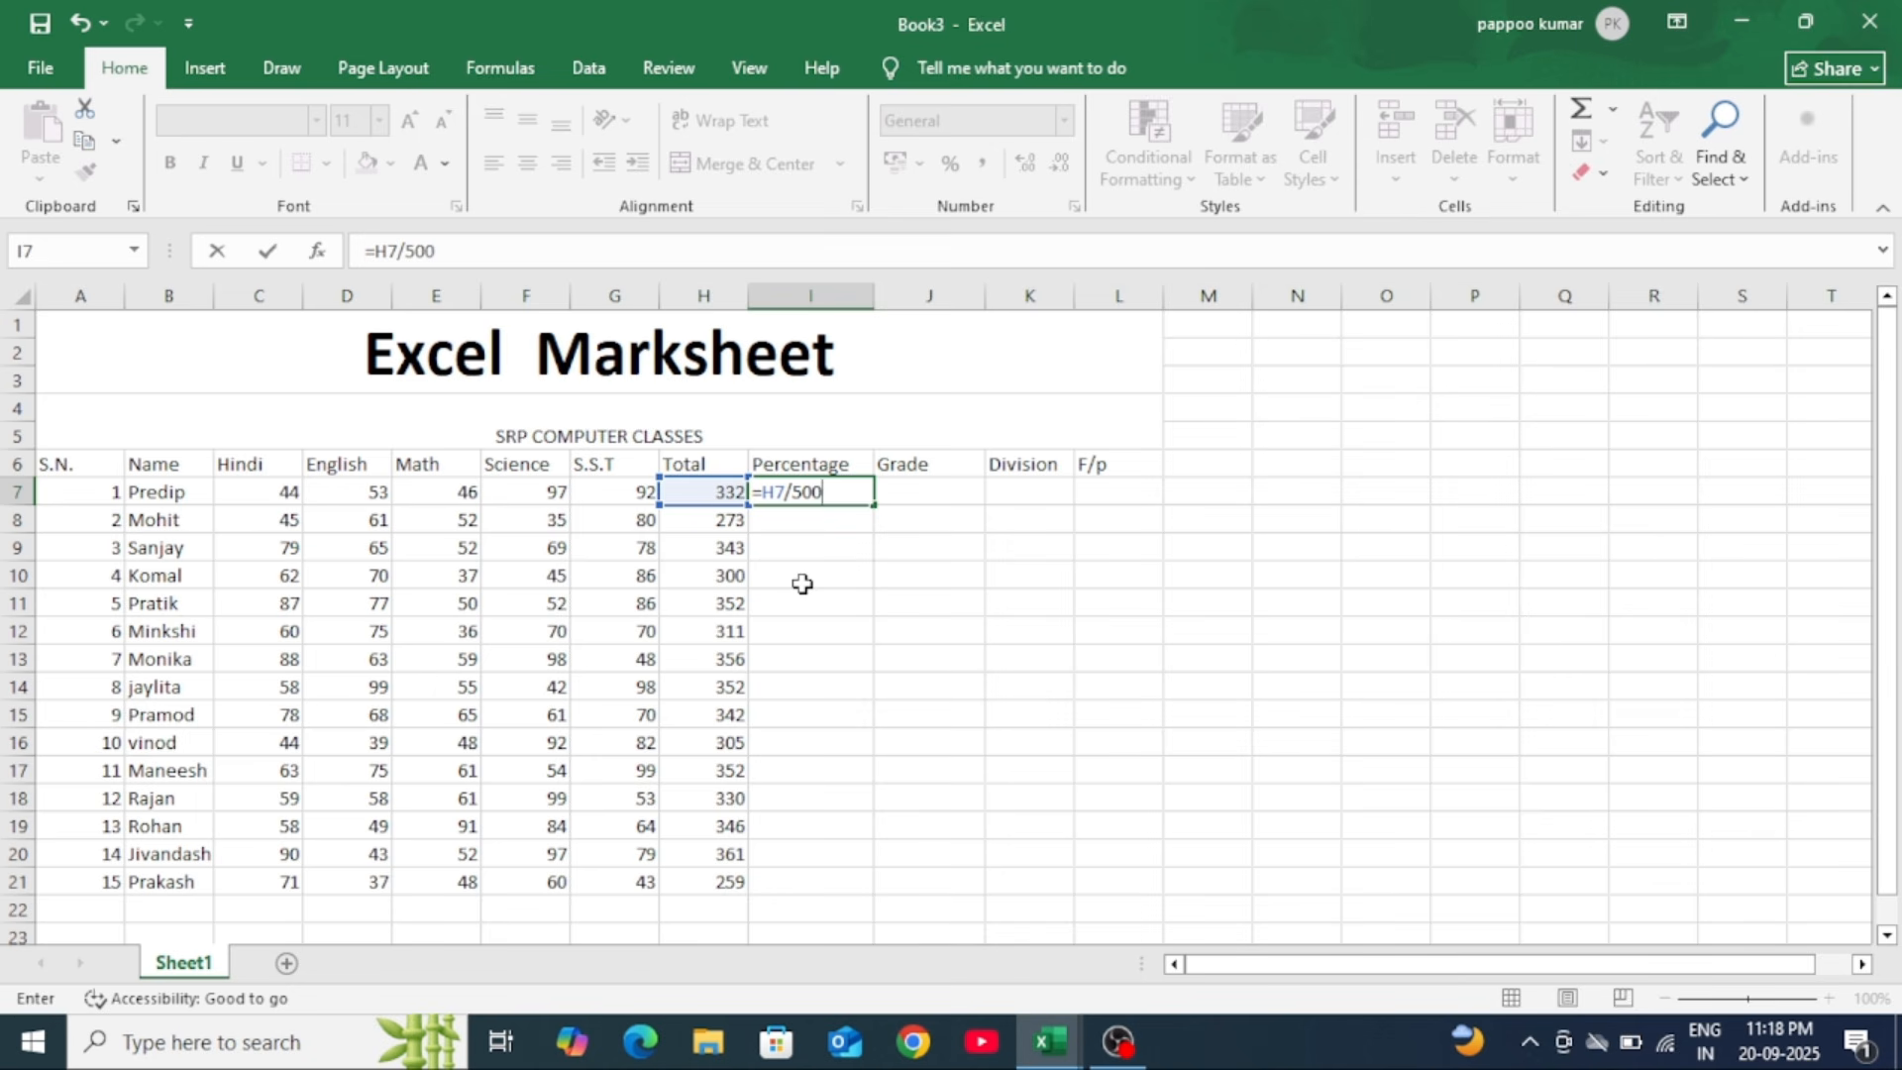
text(*100)
key(Return)
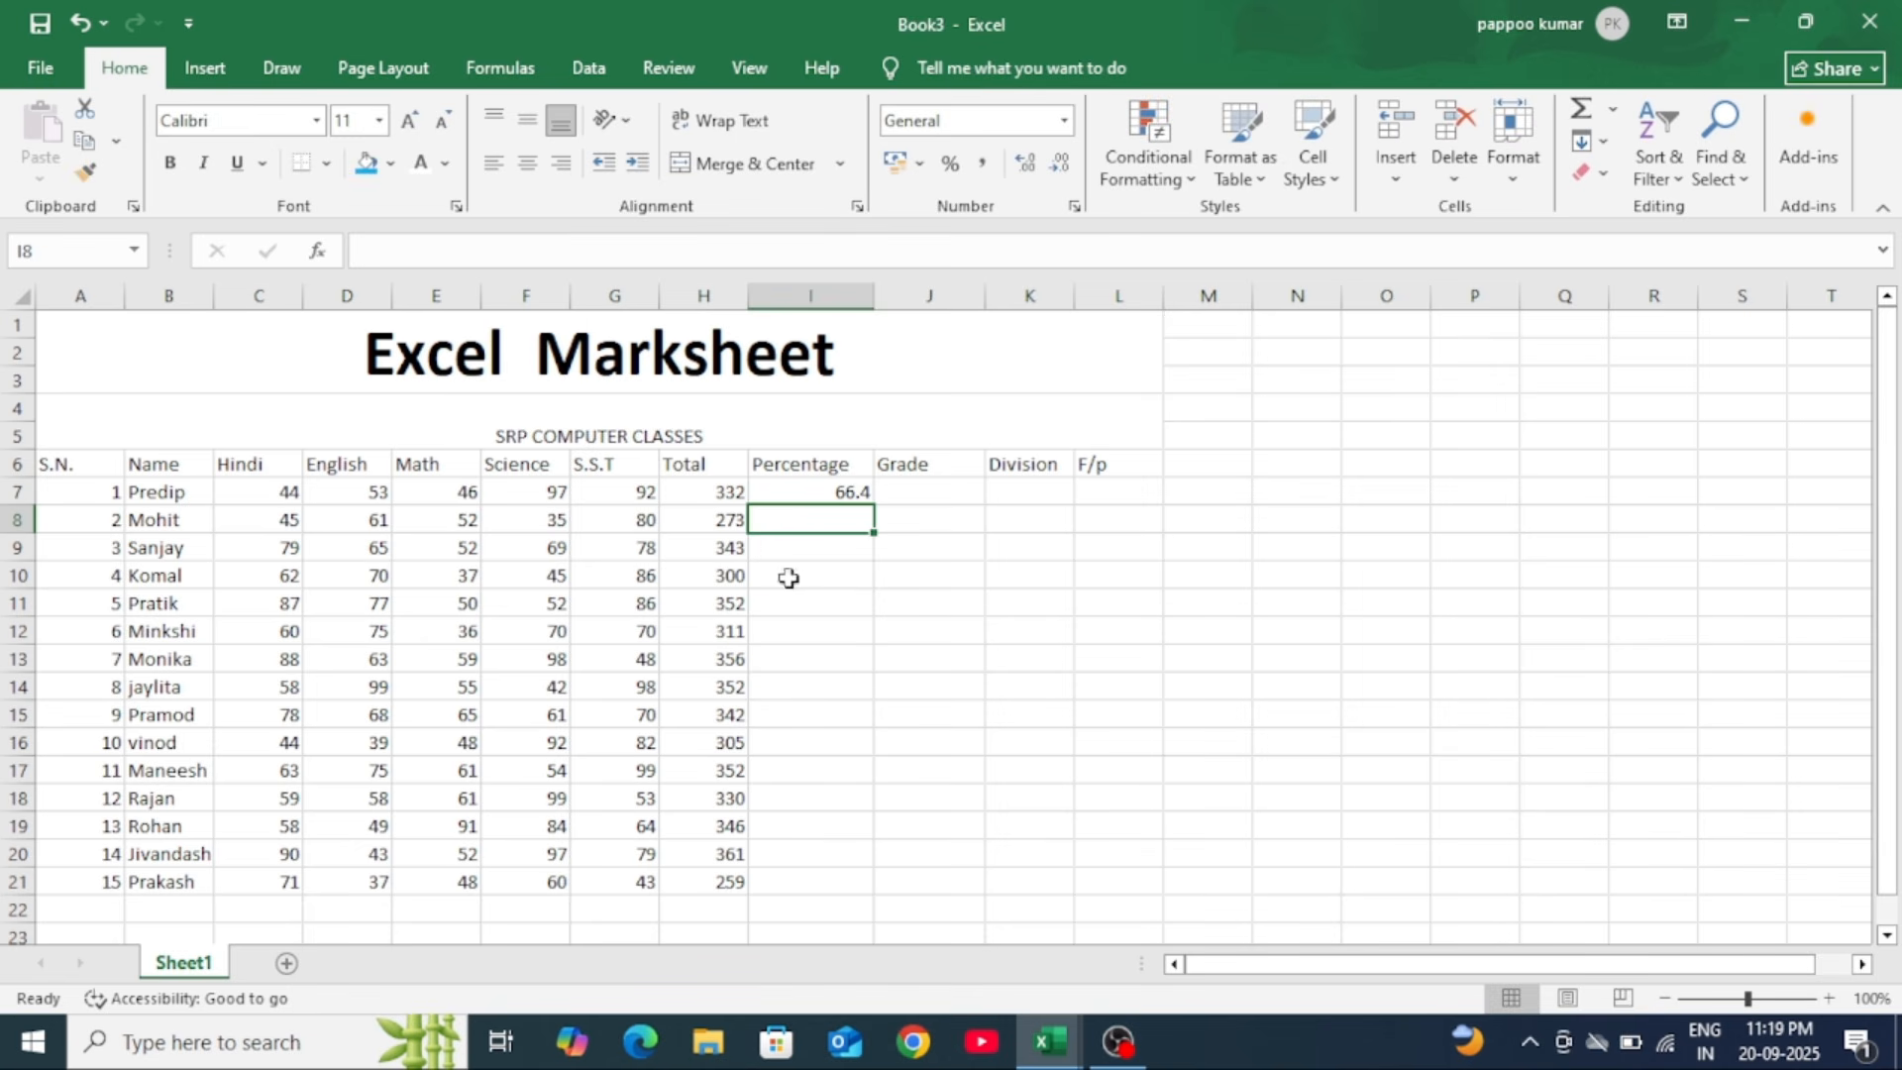
click(802, 493)
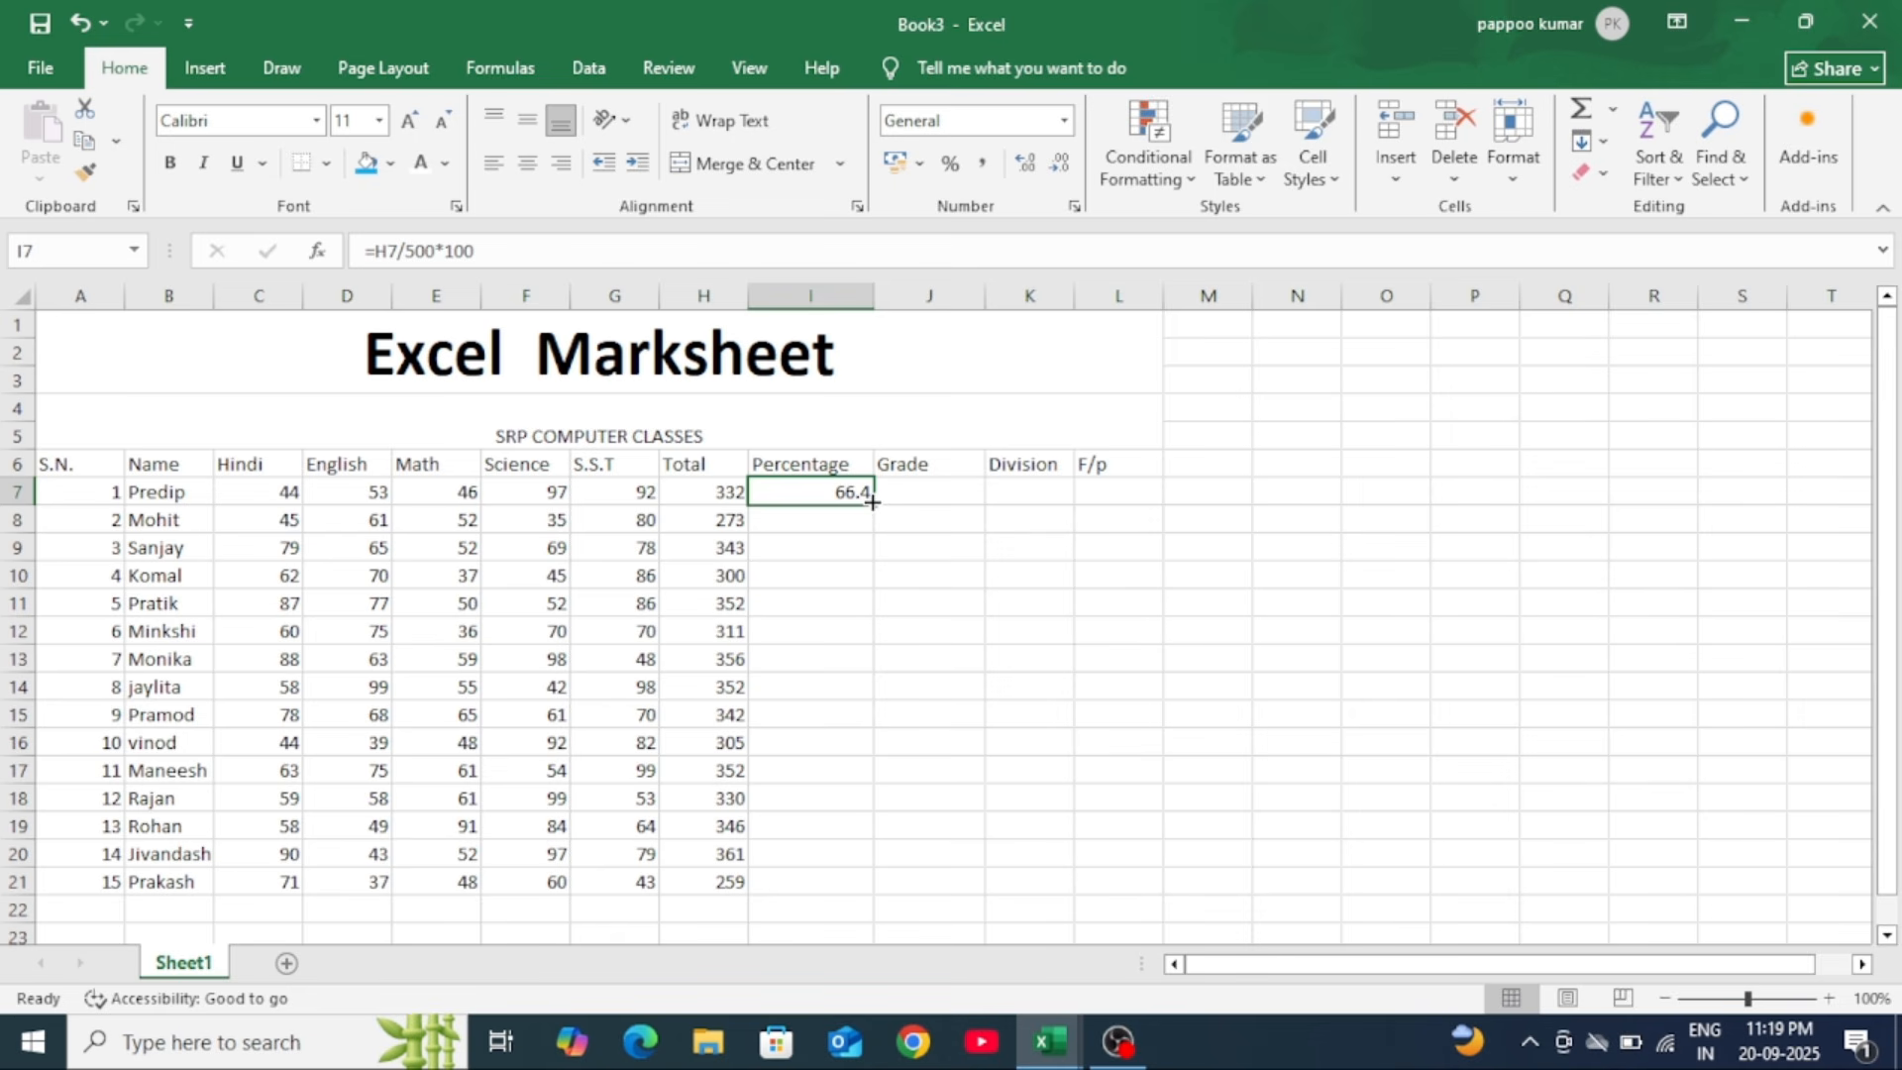
double_click(870, 502)
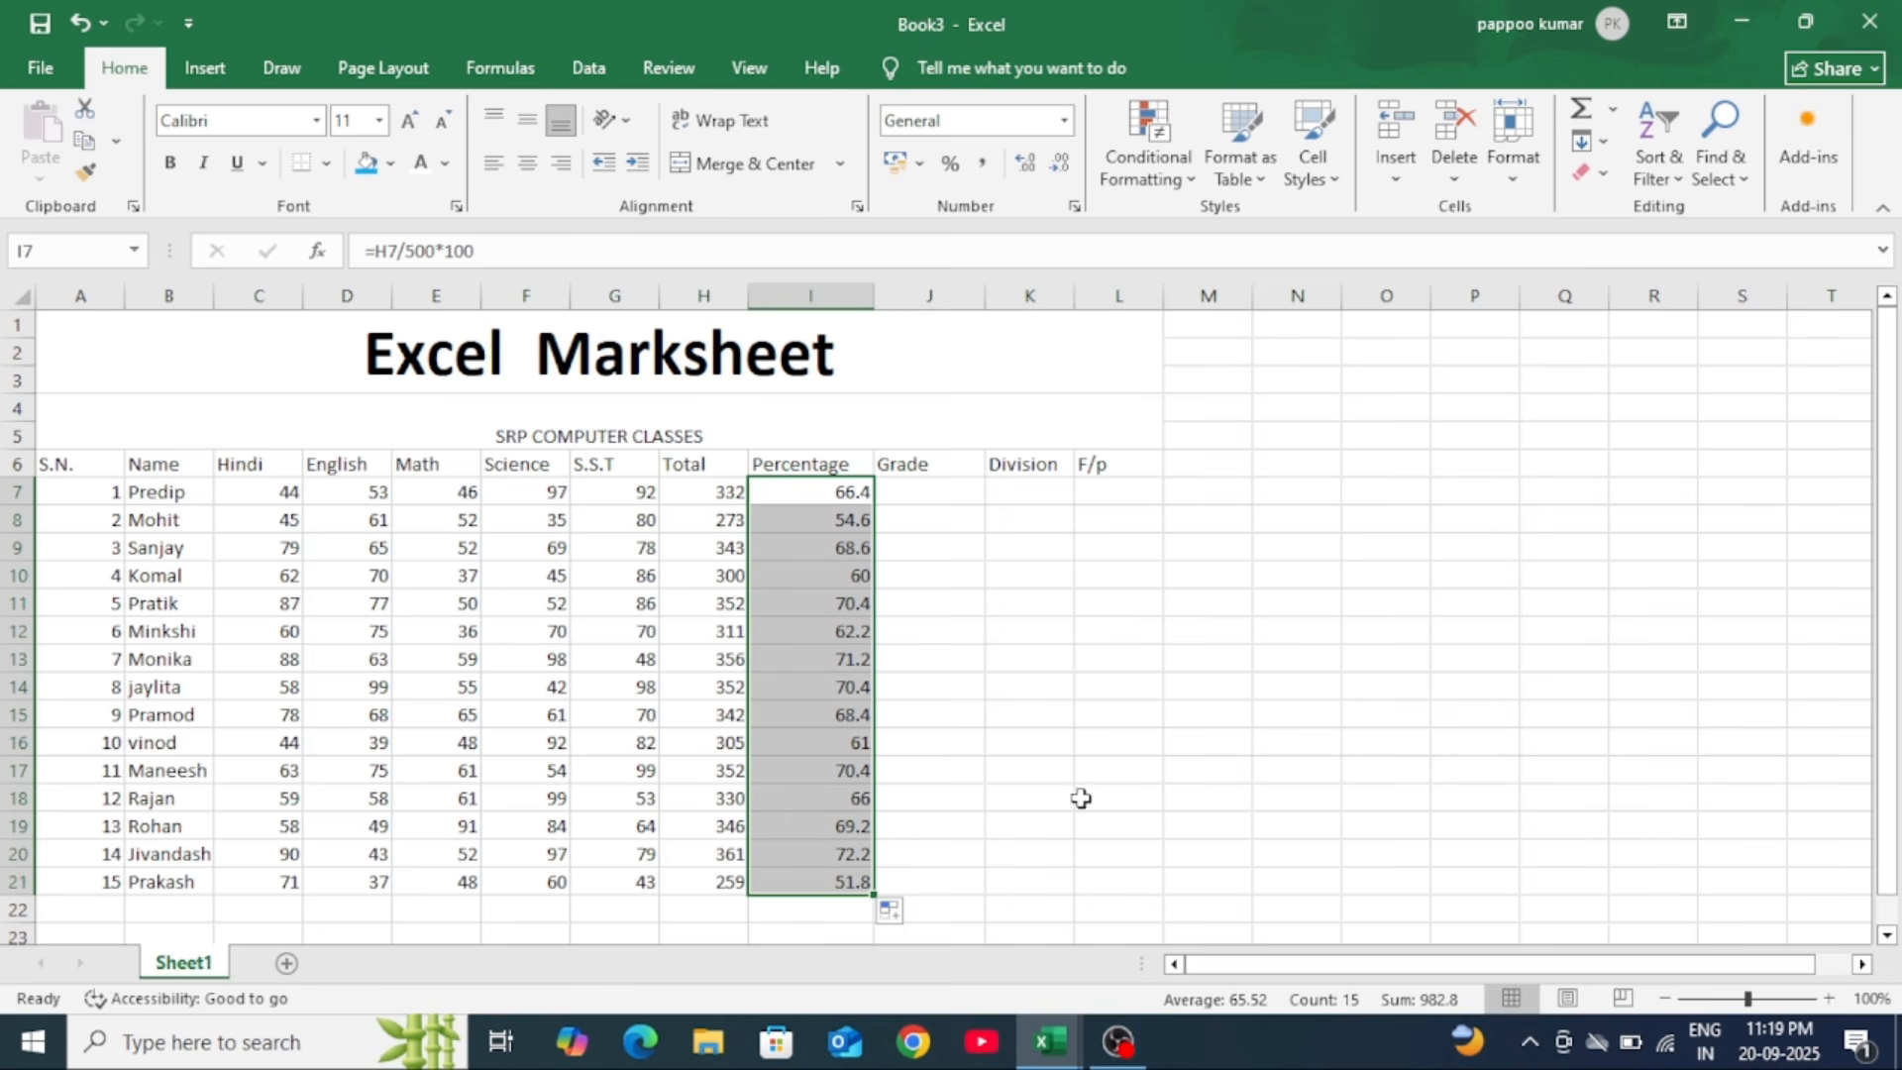
Begin the first student's grade formula in J7 with =IF(I7>80,"A", so that percentages above 80 get grade A
click(961, 493)
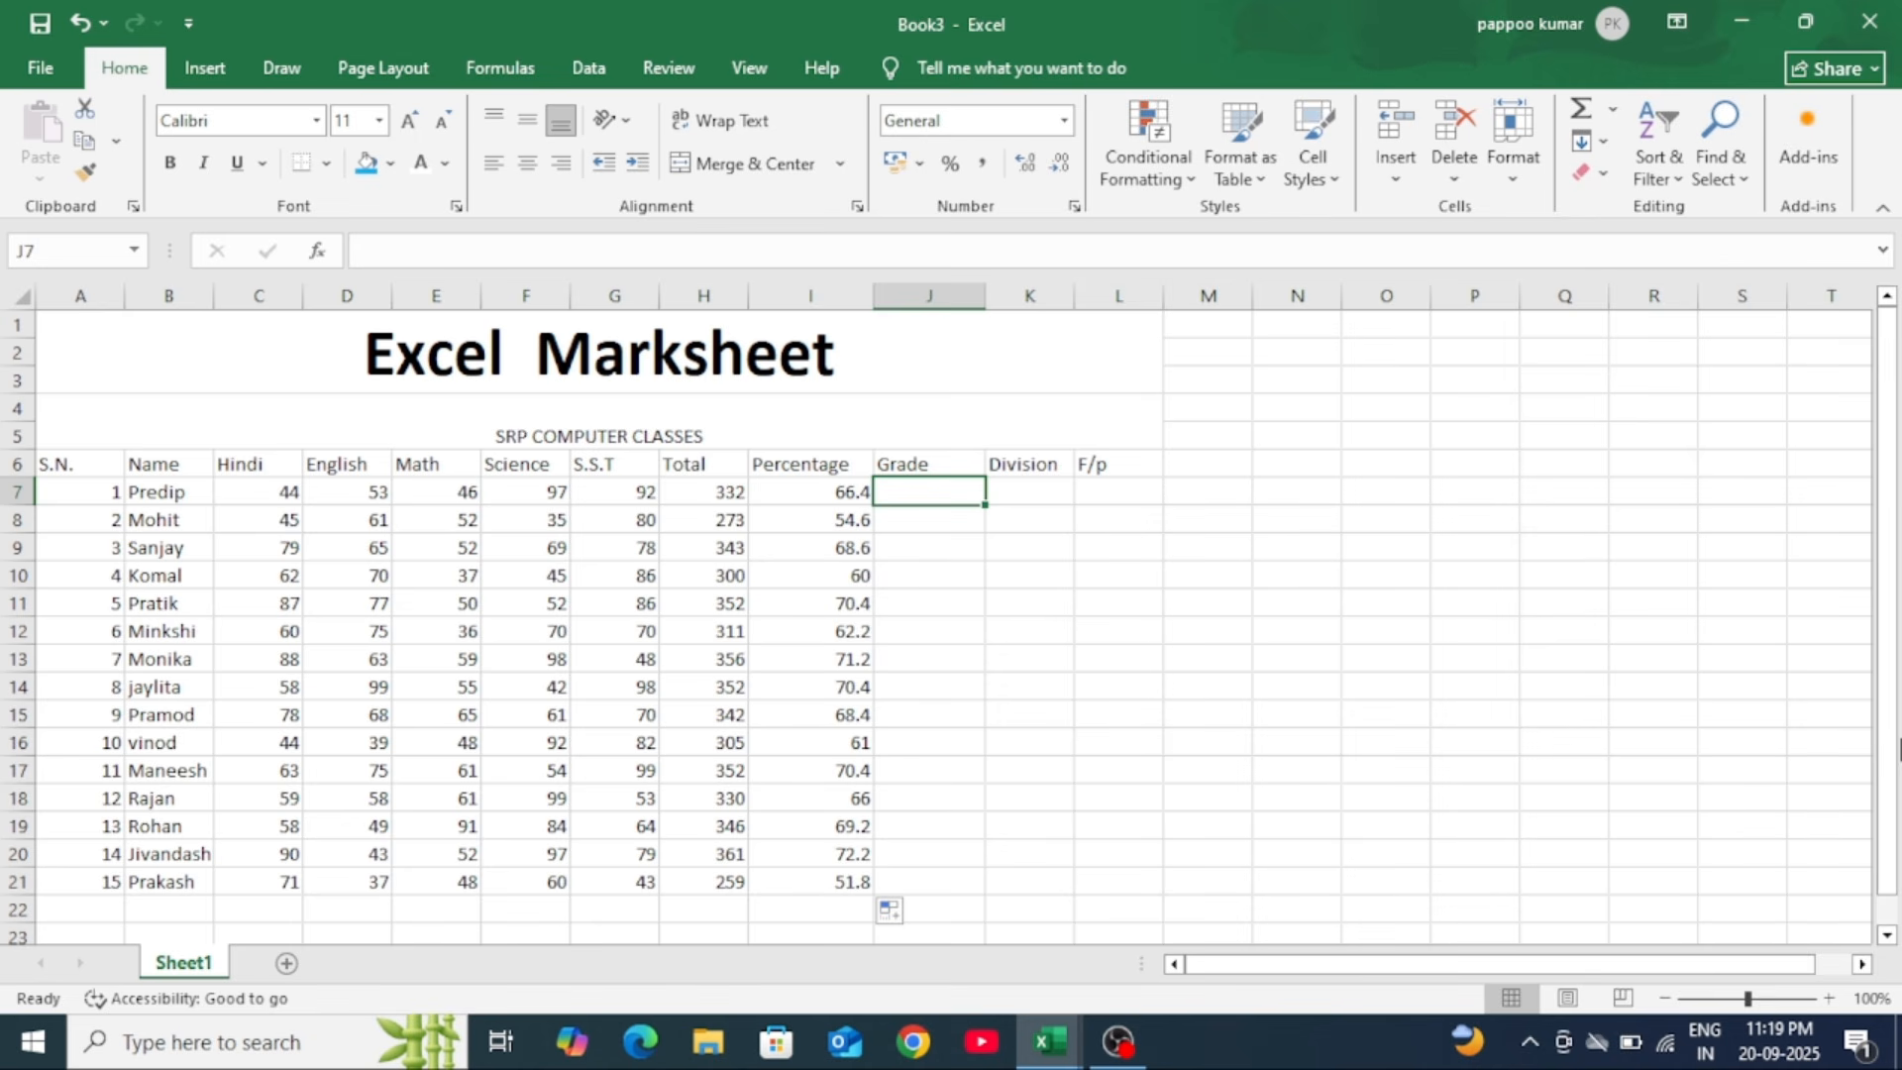
text(=)
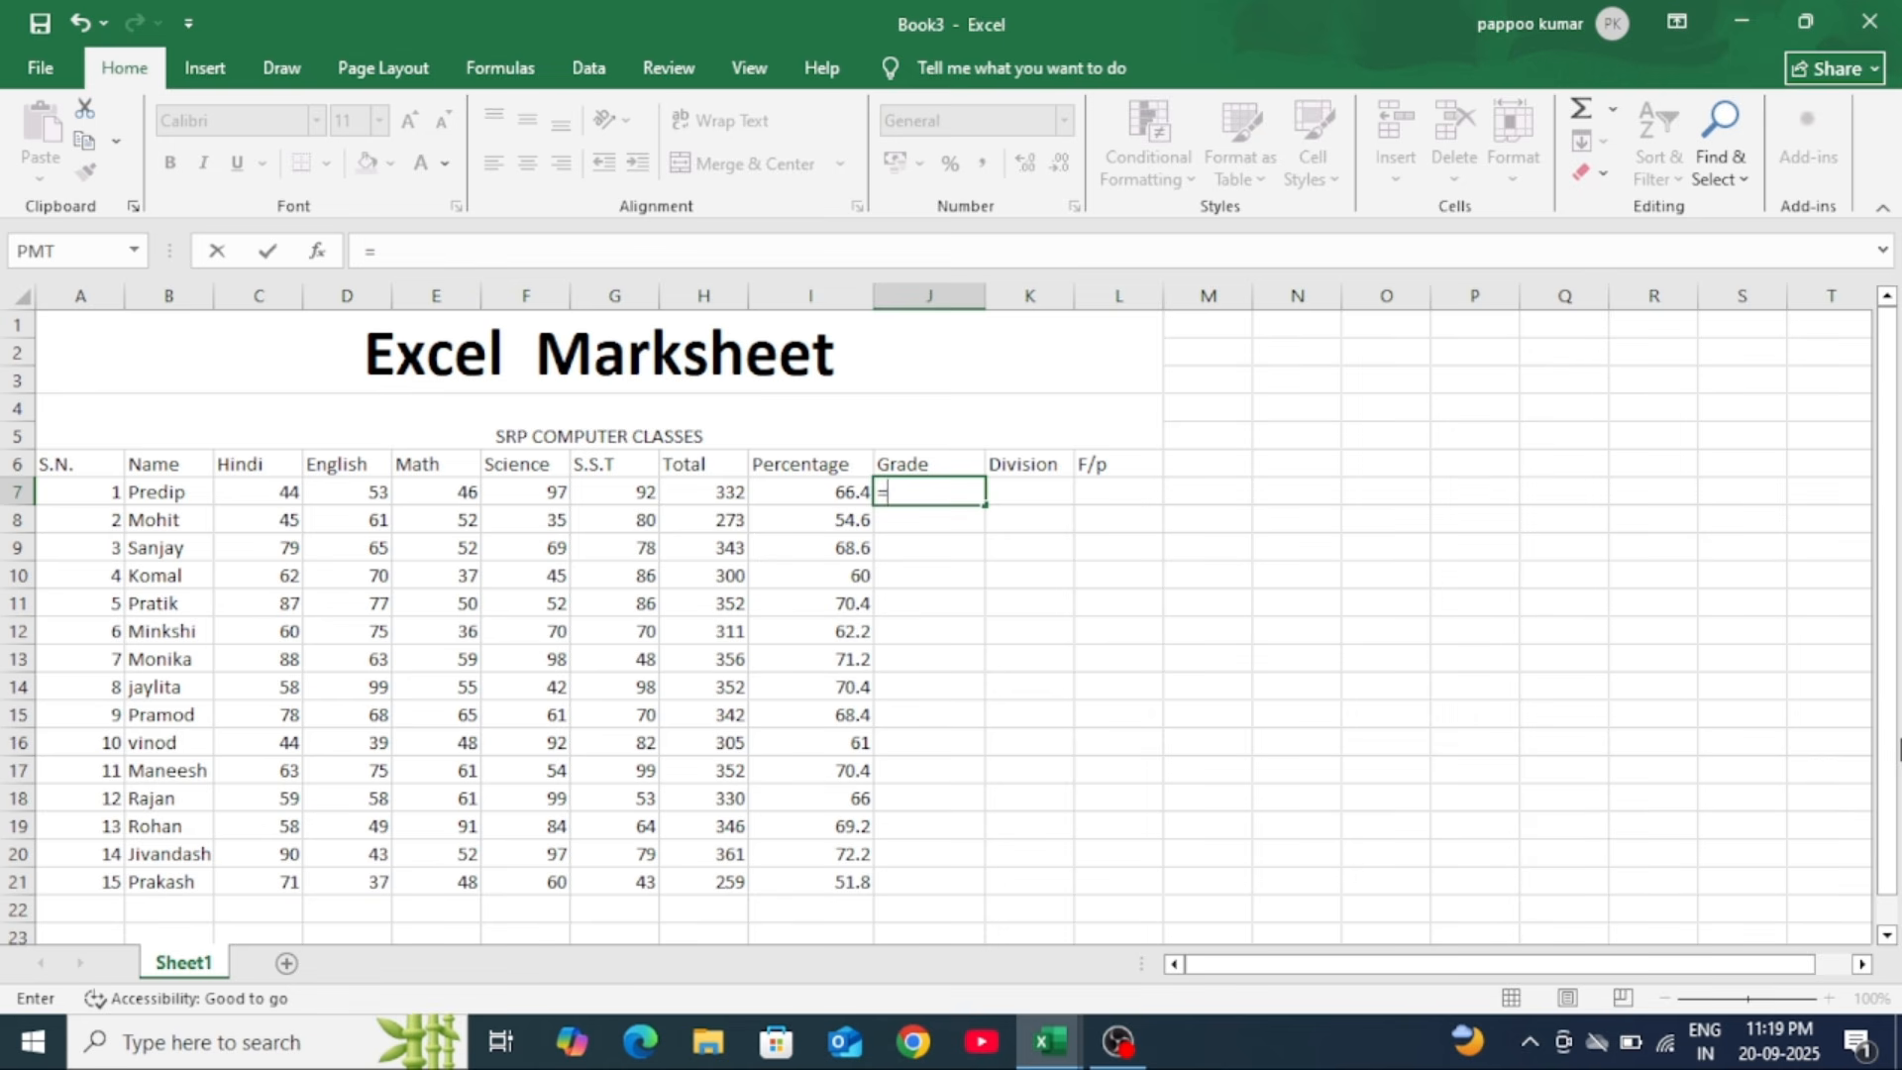
text(if)
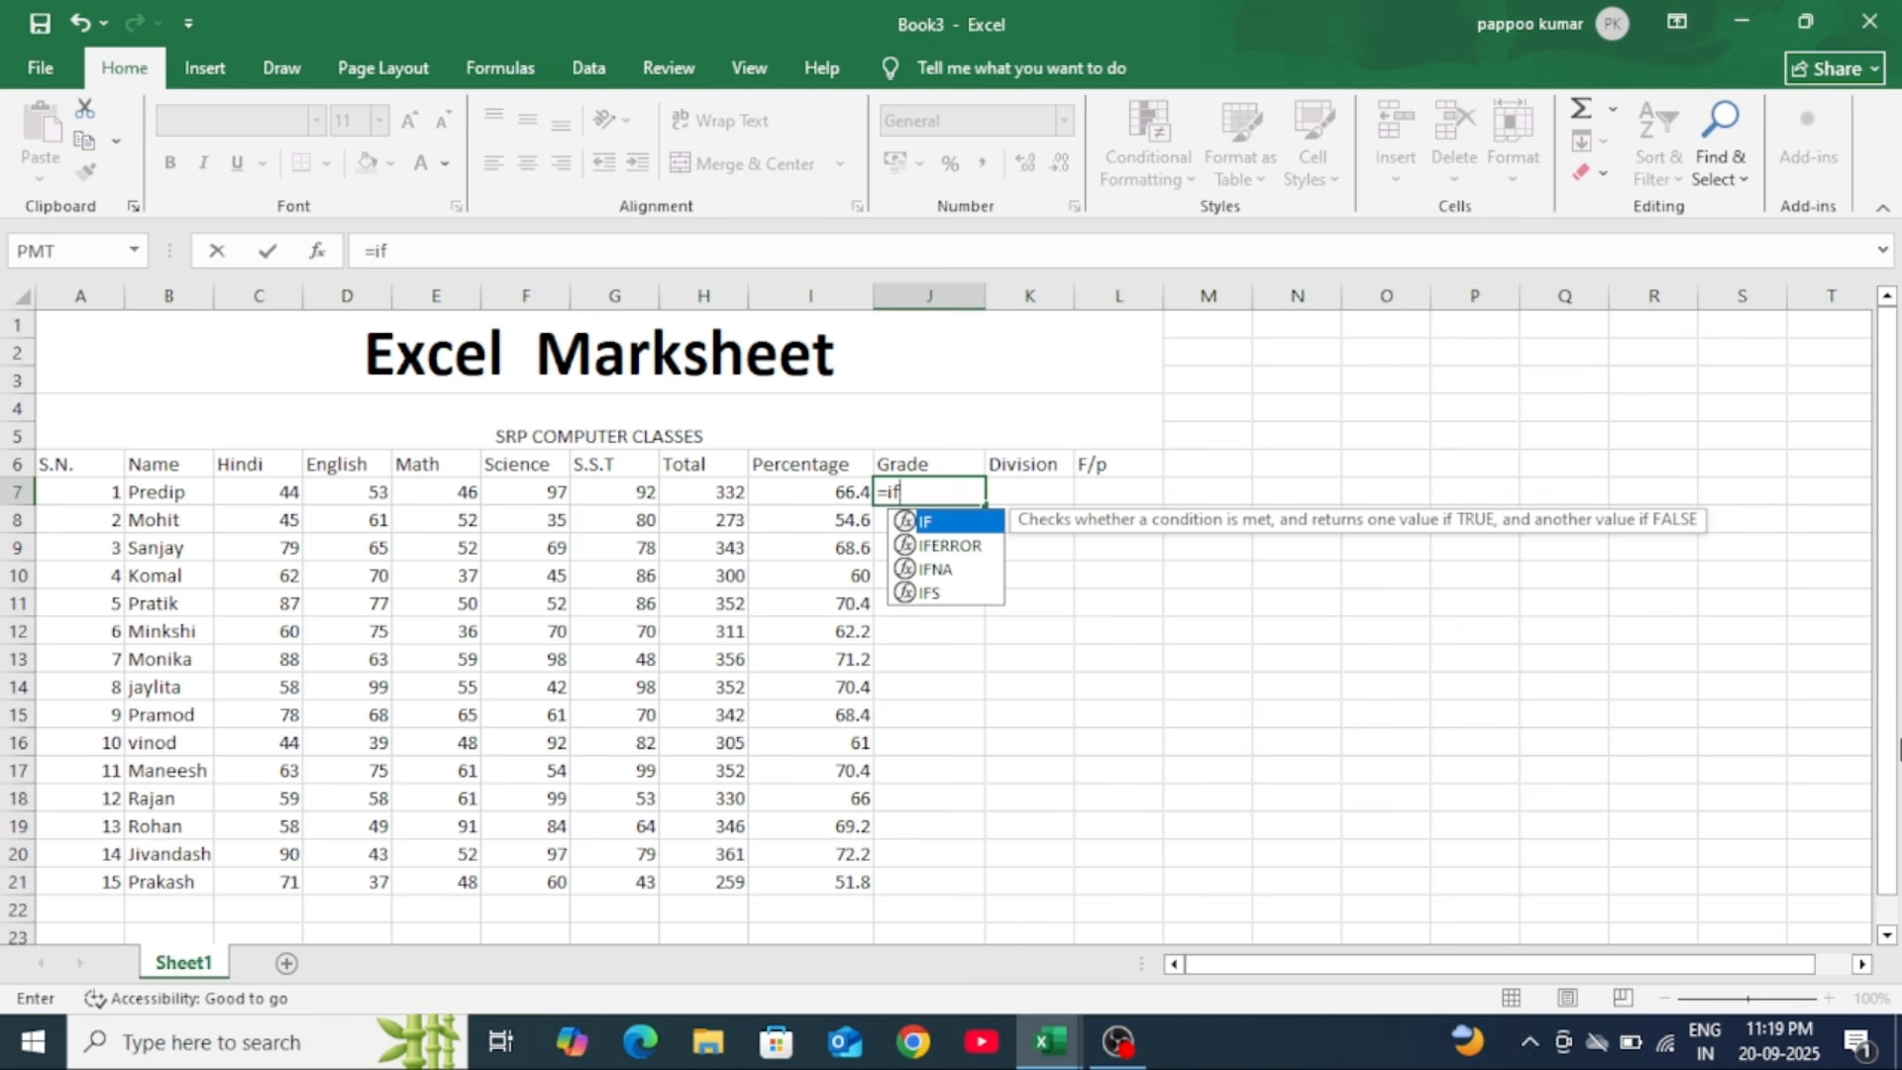
double_click(934, 523)
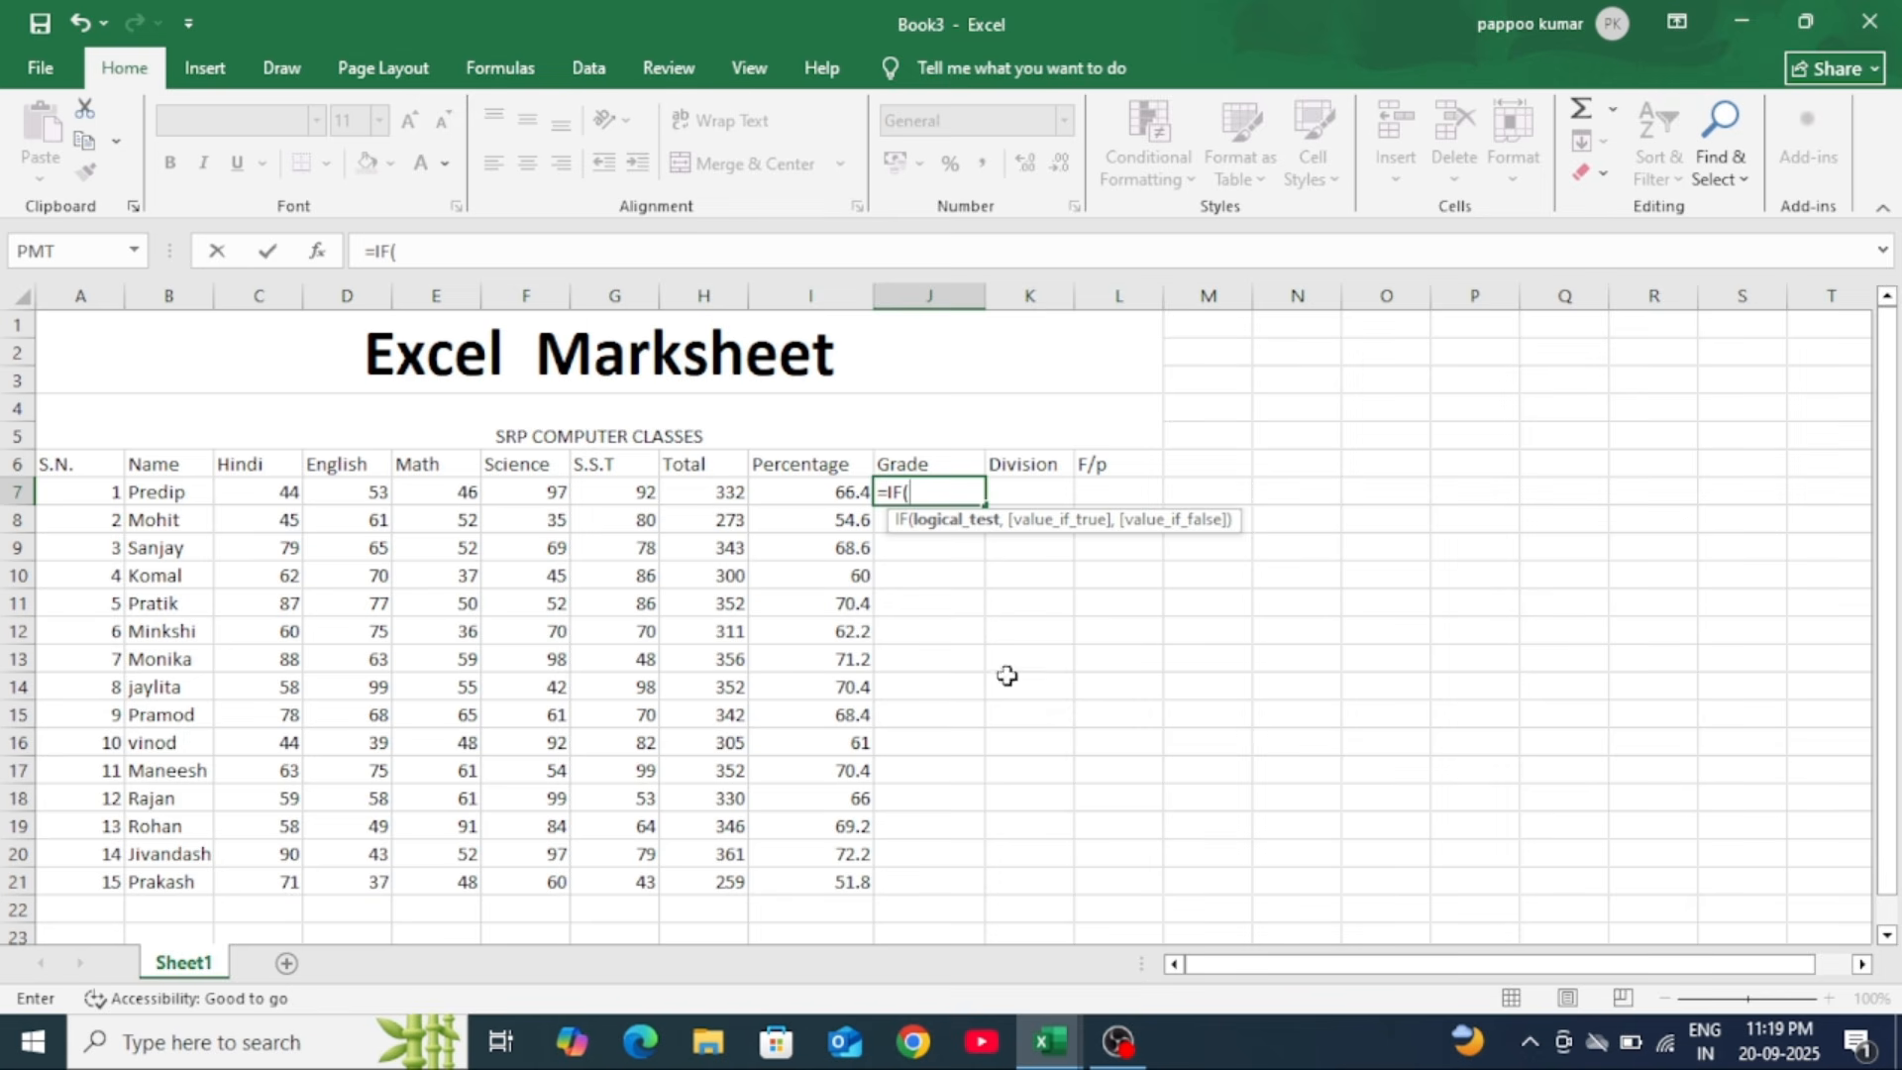
click(837, 495)
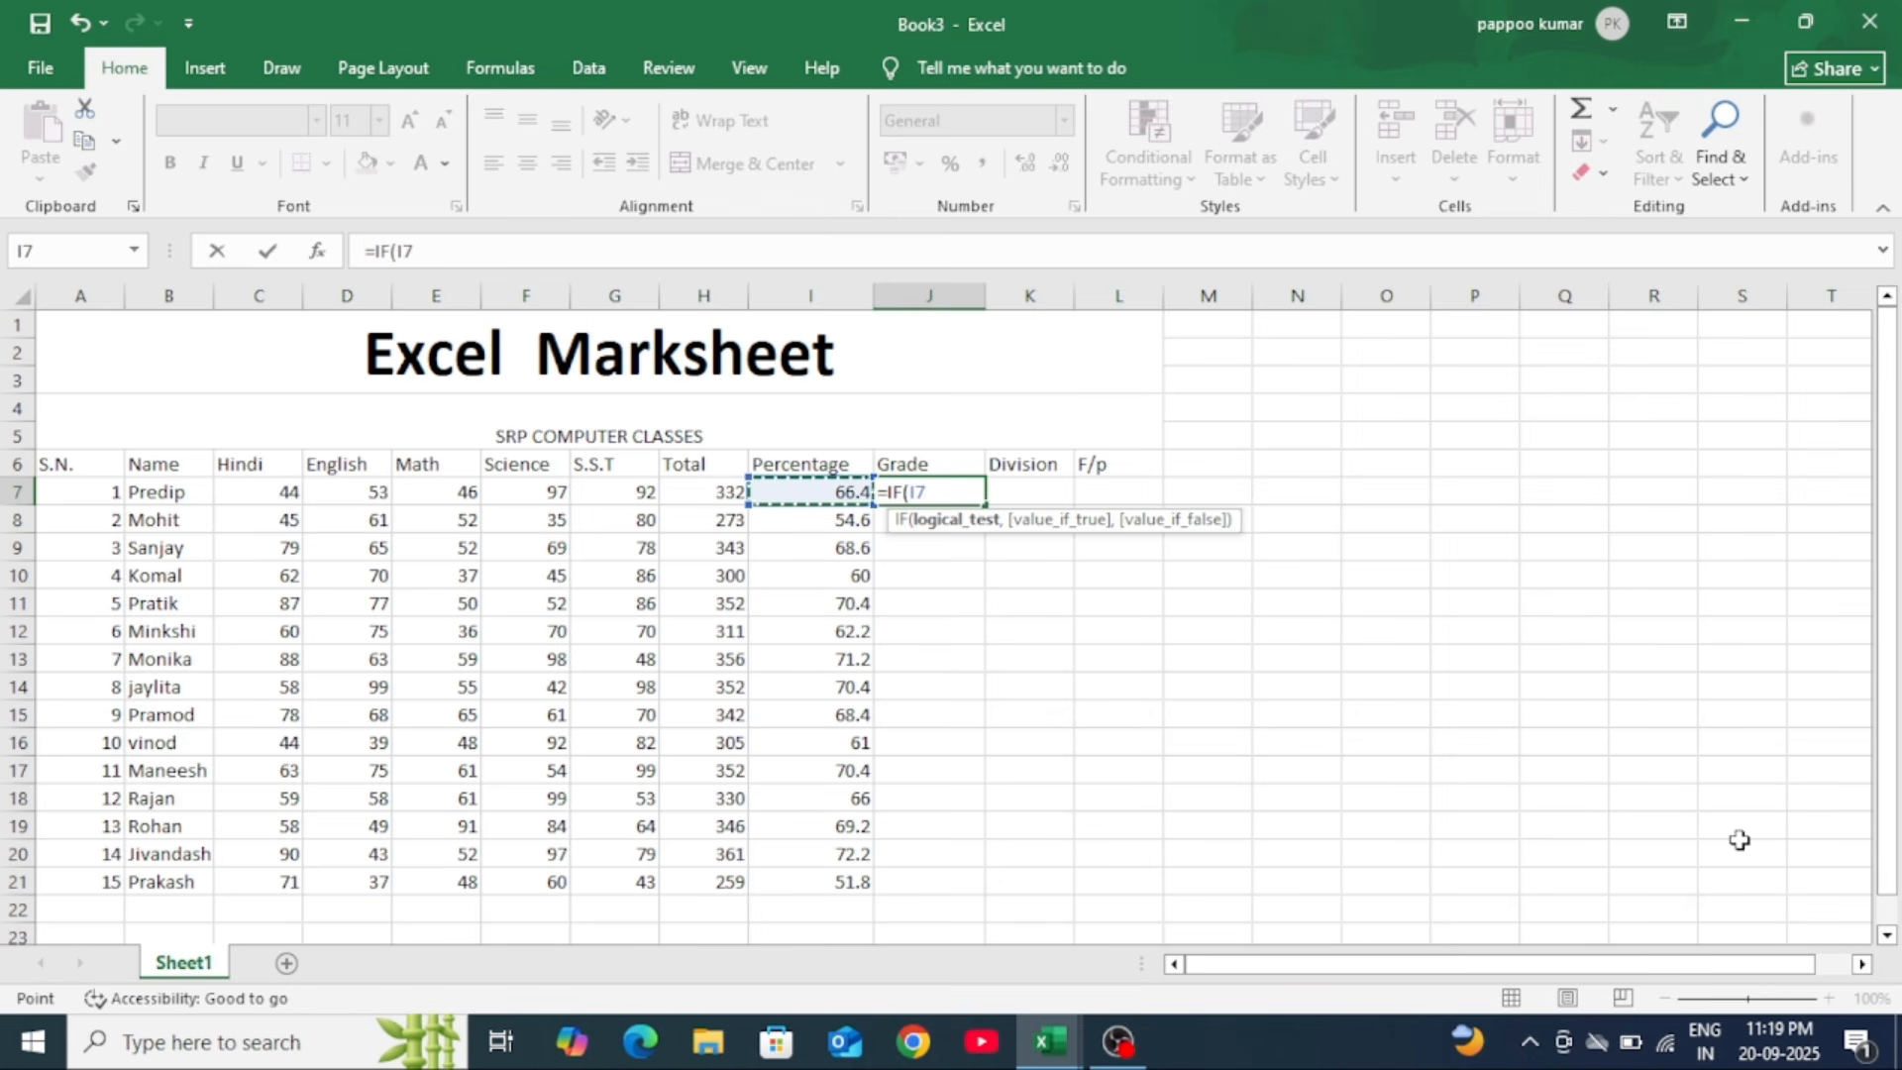
text(>)
text(80)
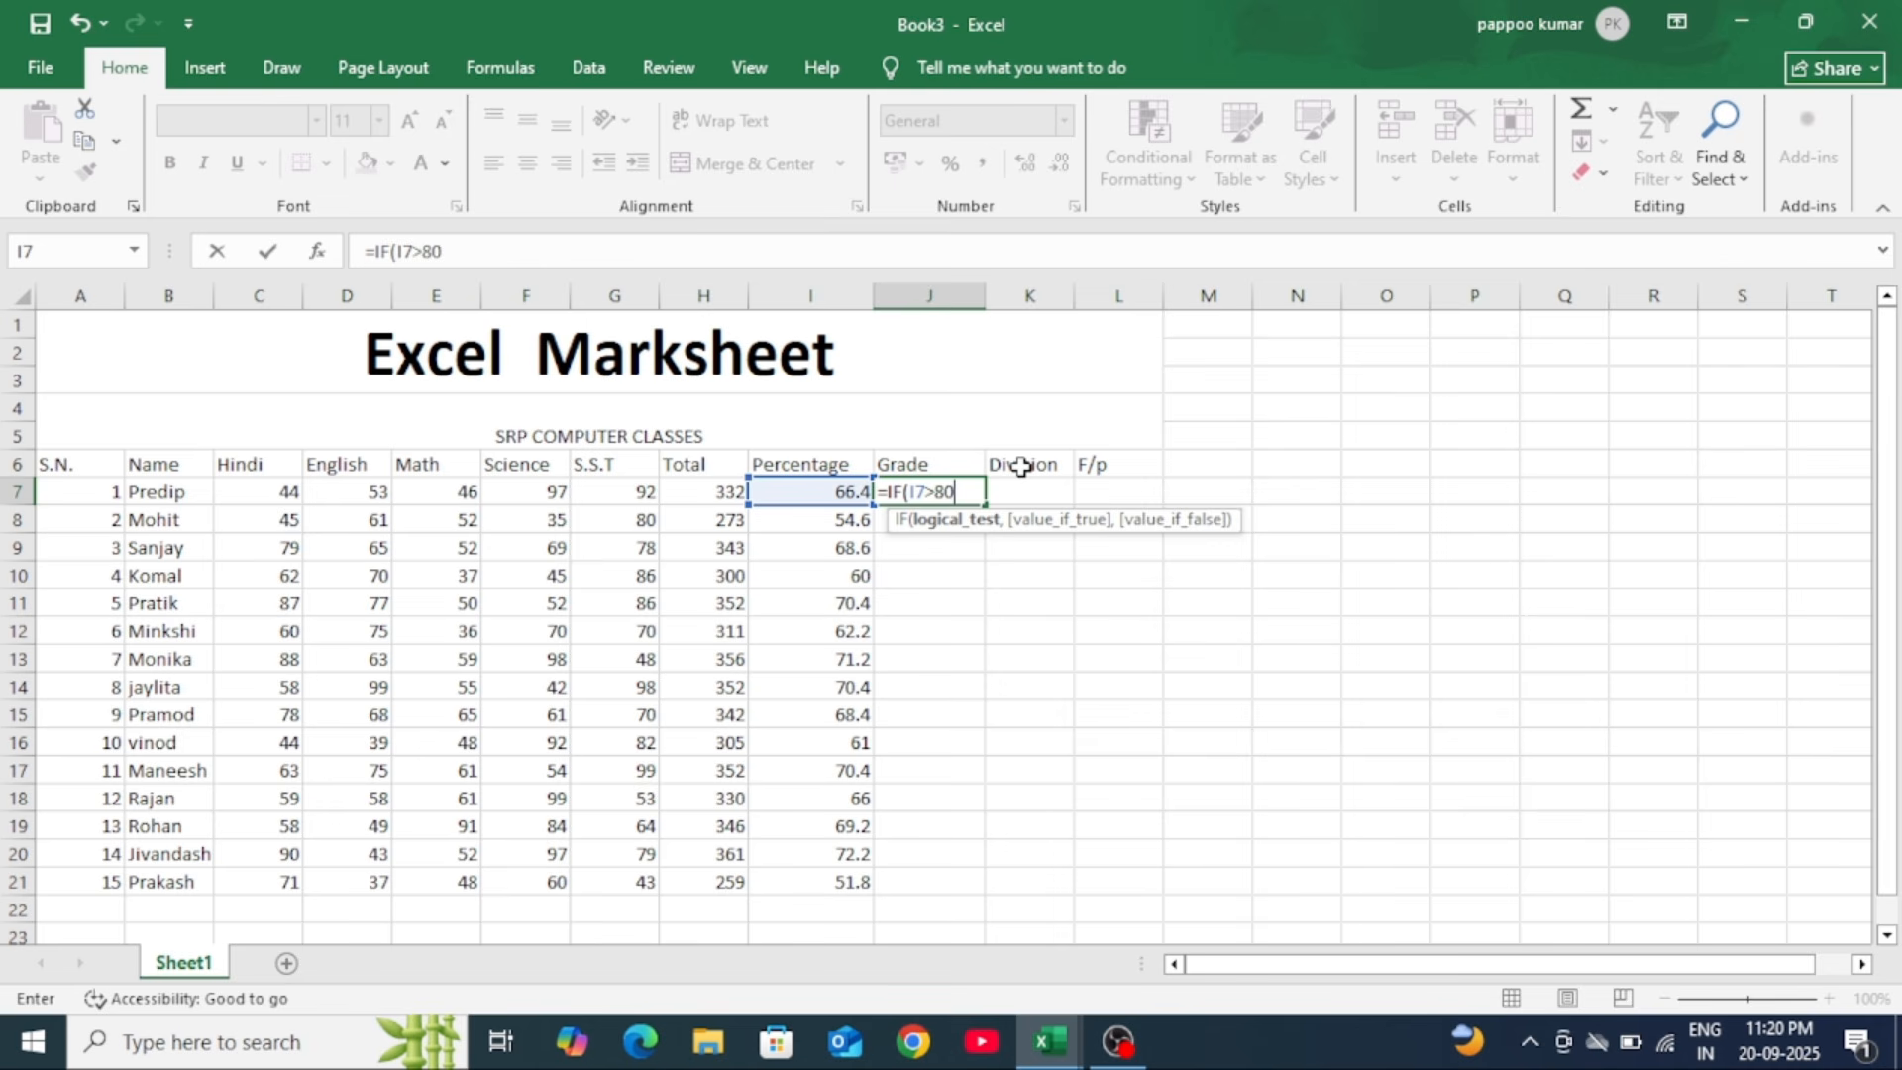
text(,)
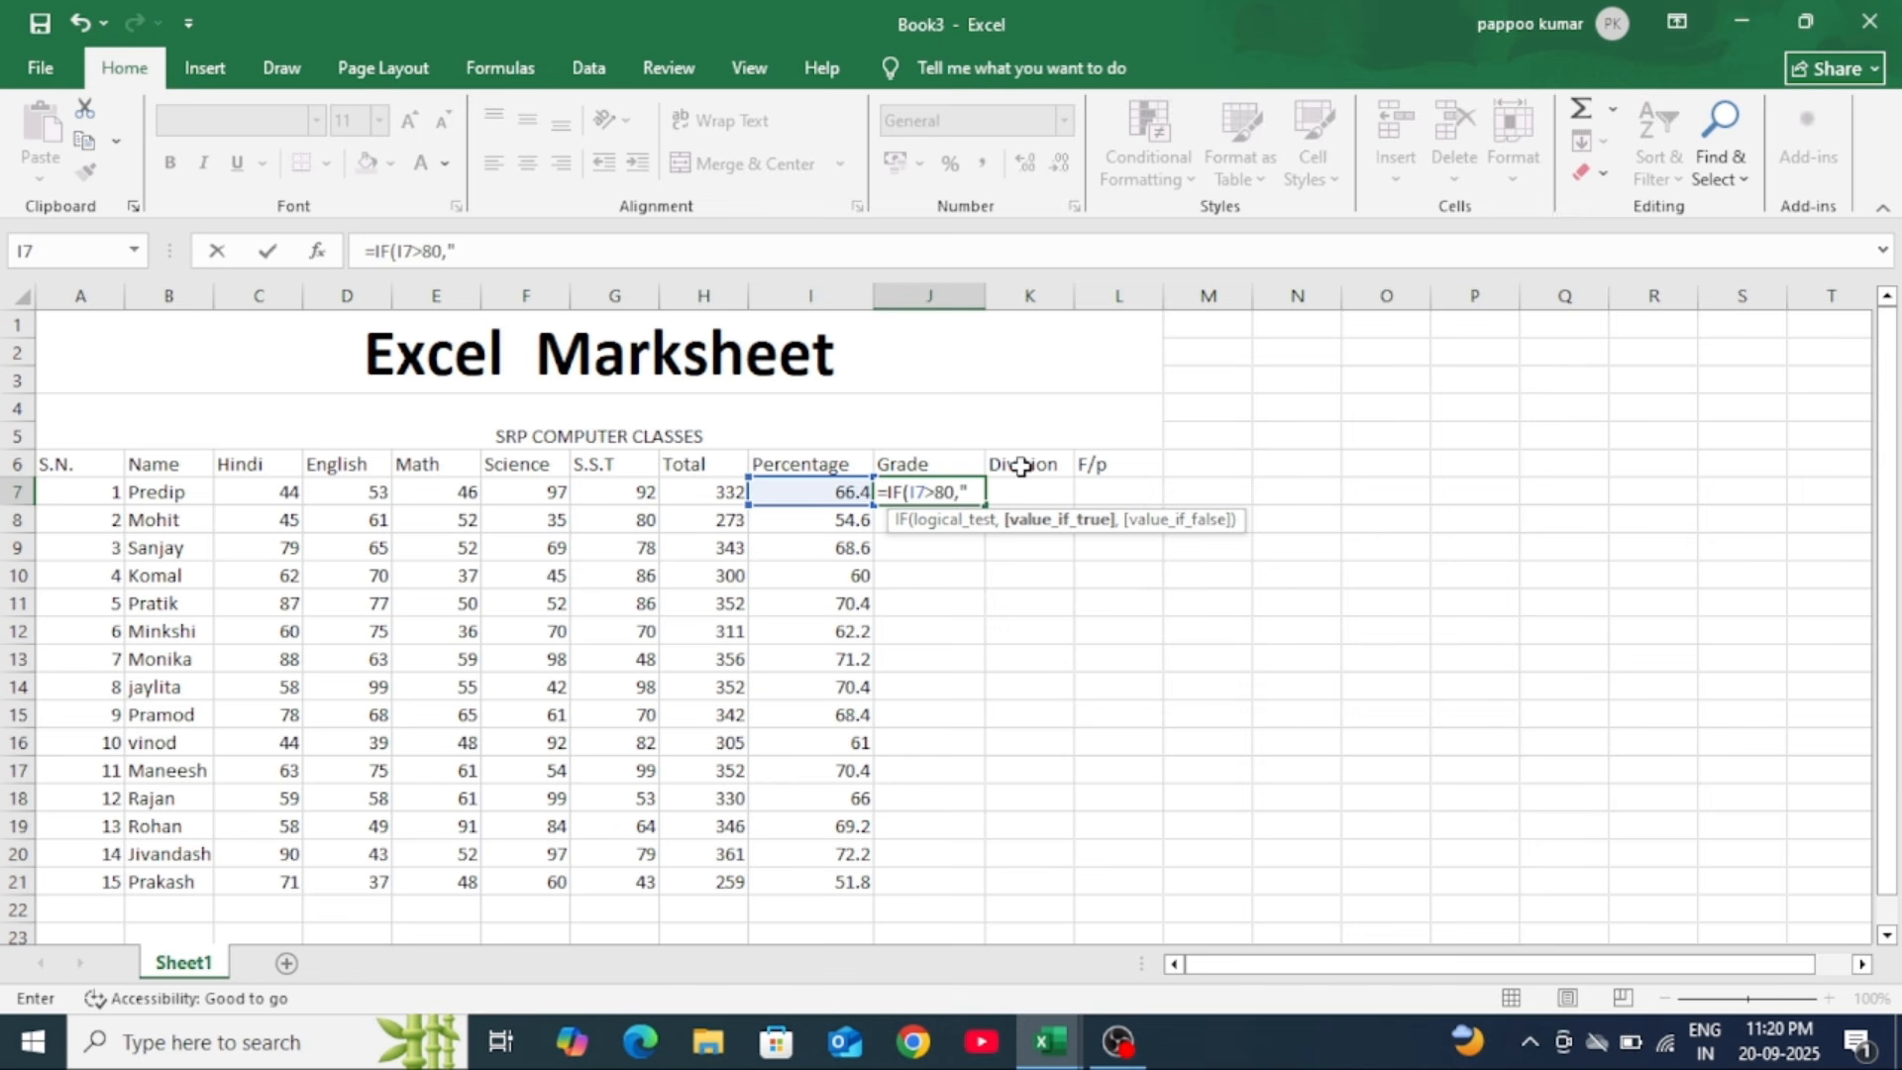
text("a)
key(BackSpace)
text(A",)
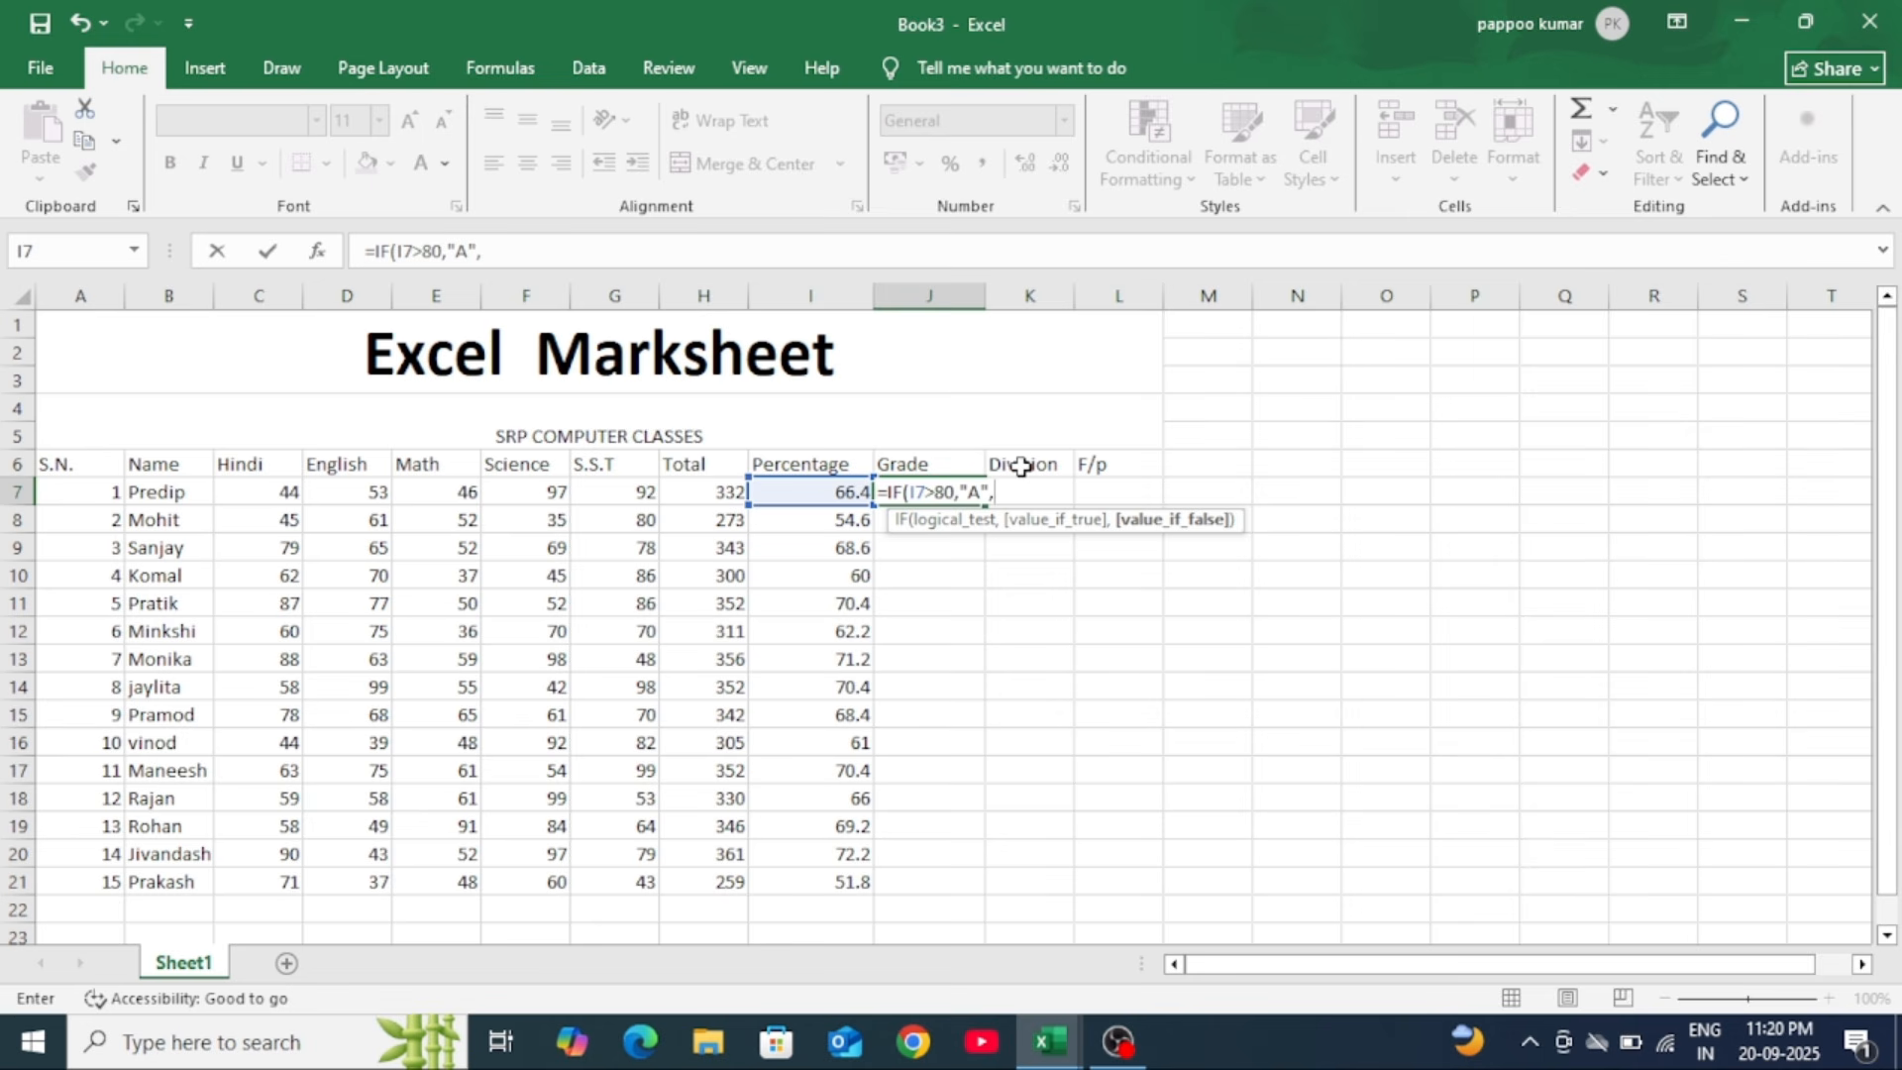
text(IF)
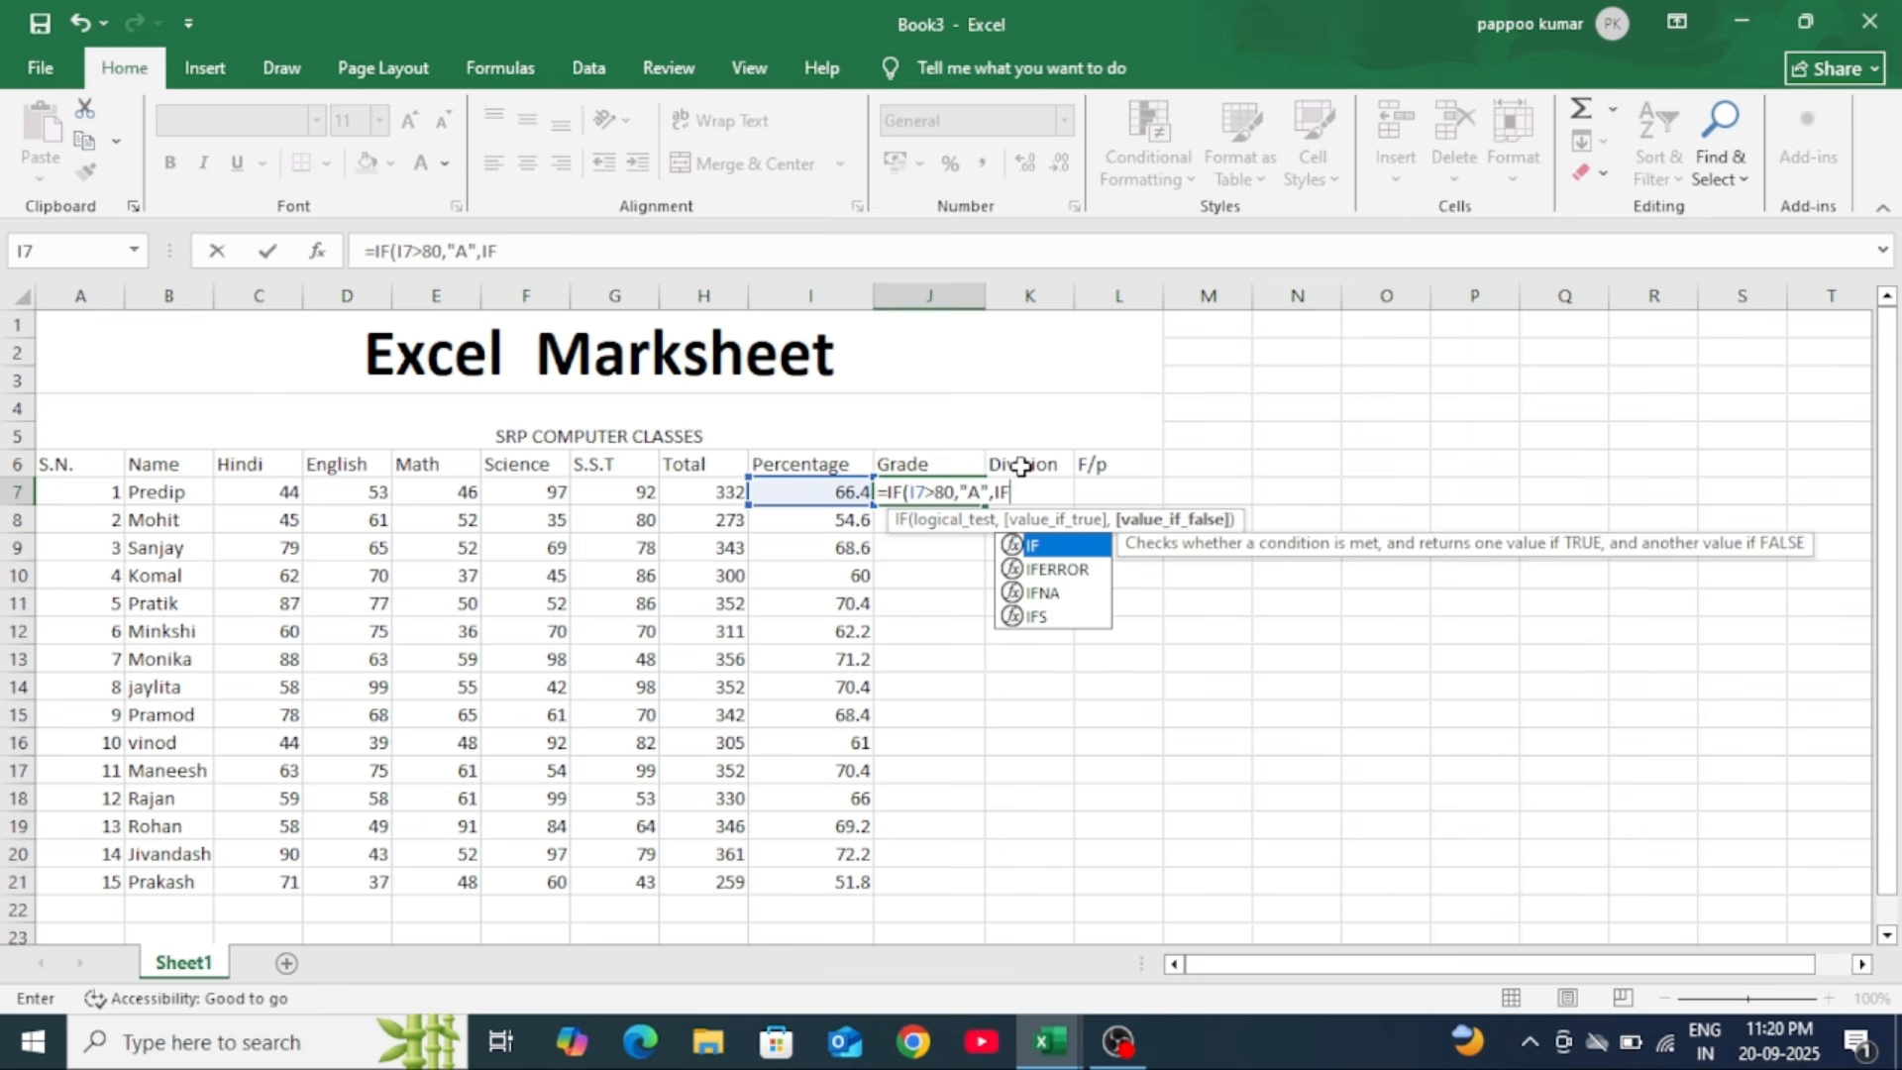
text(()
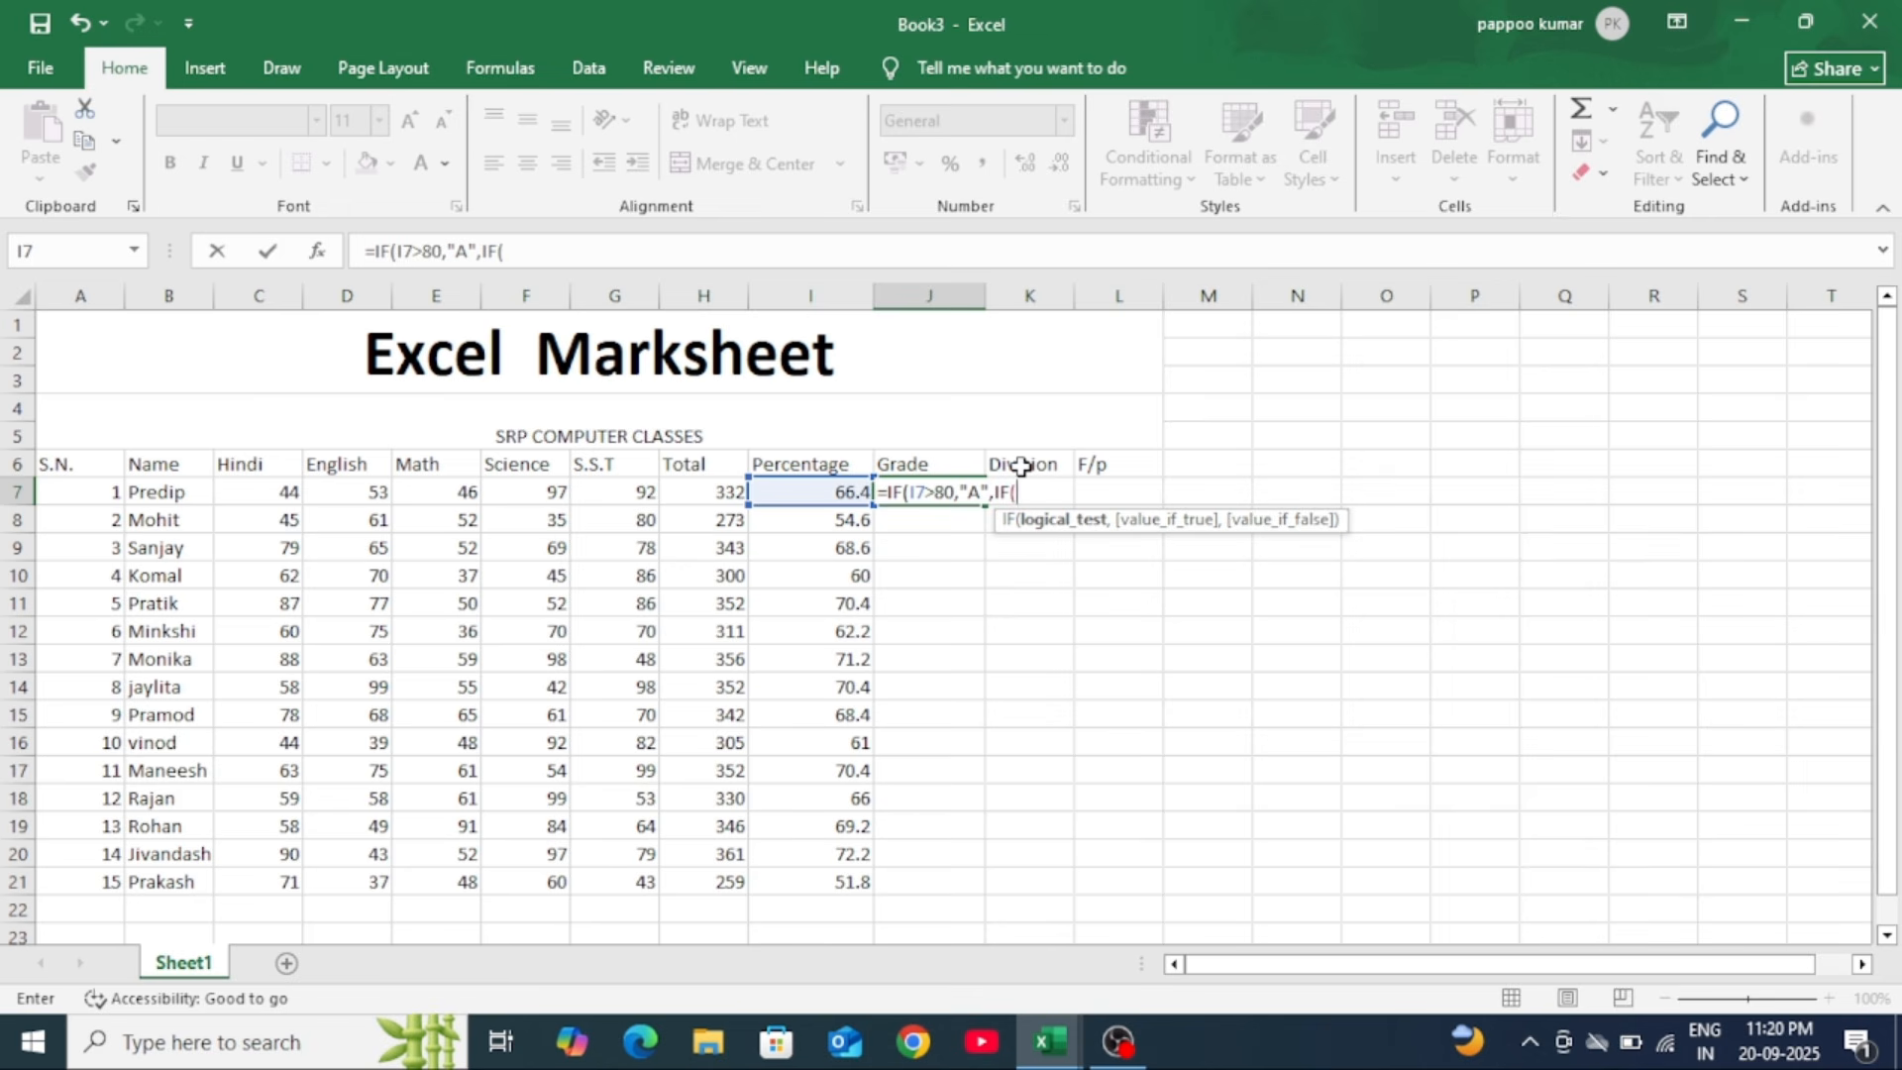
Extend the grade formula in J7 with a nested IF(I7>70,"B", for percentages above 70
click(829, 503)
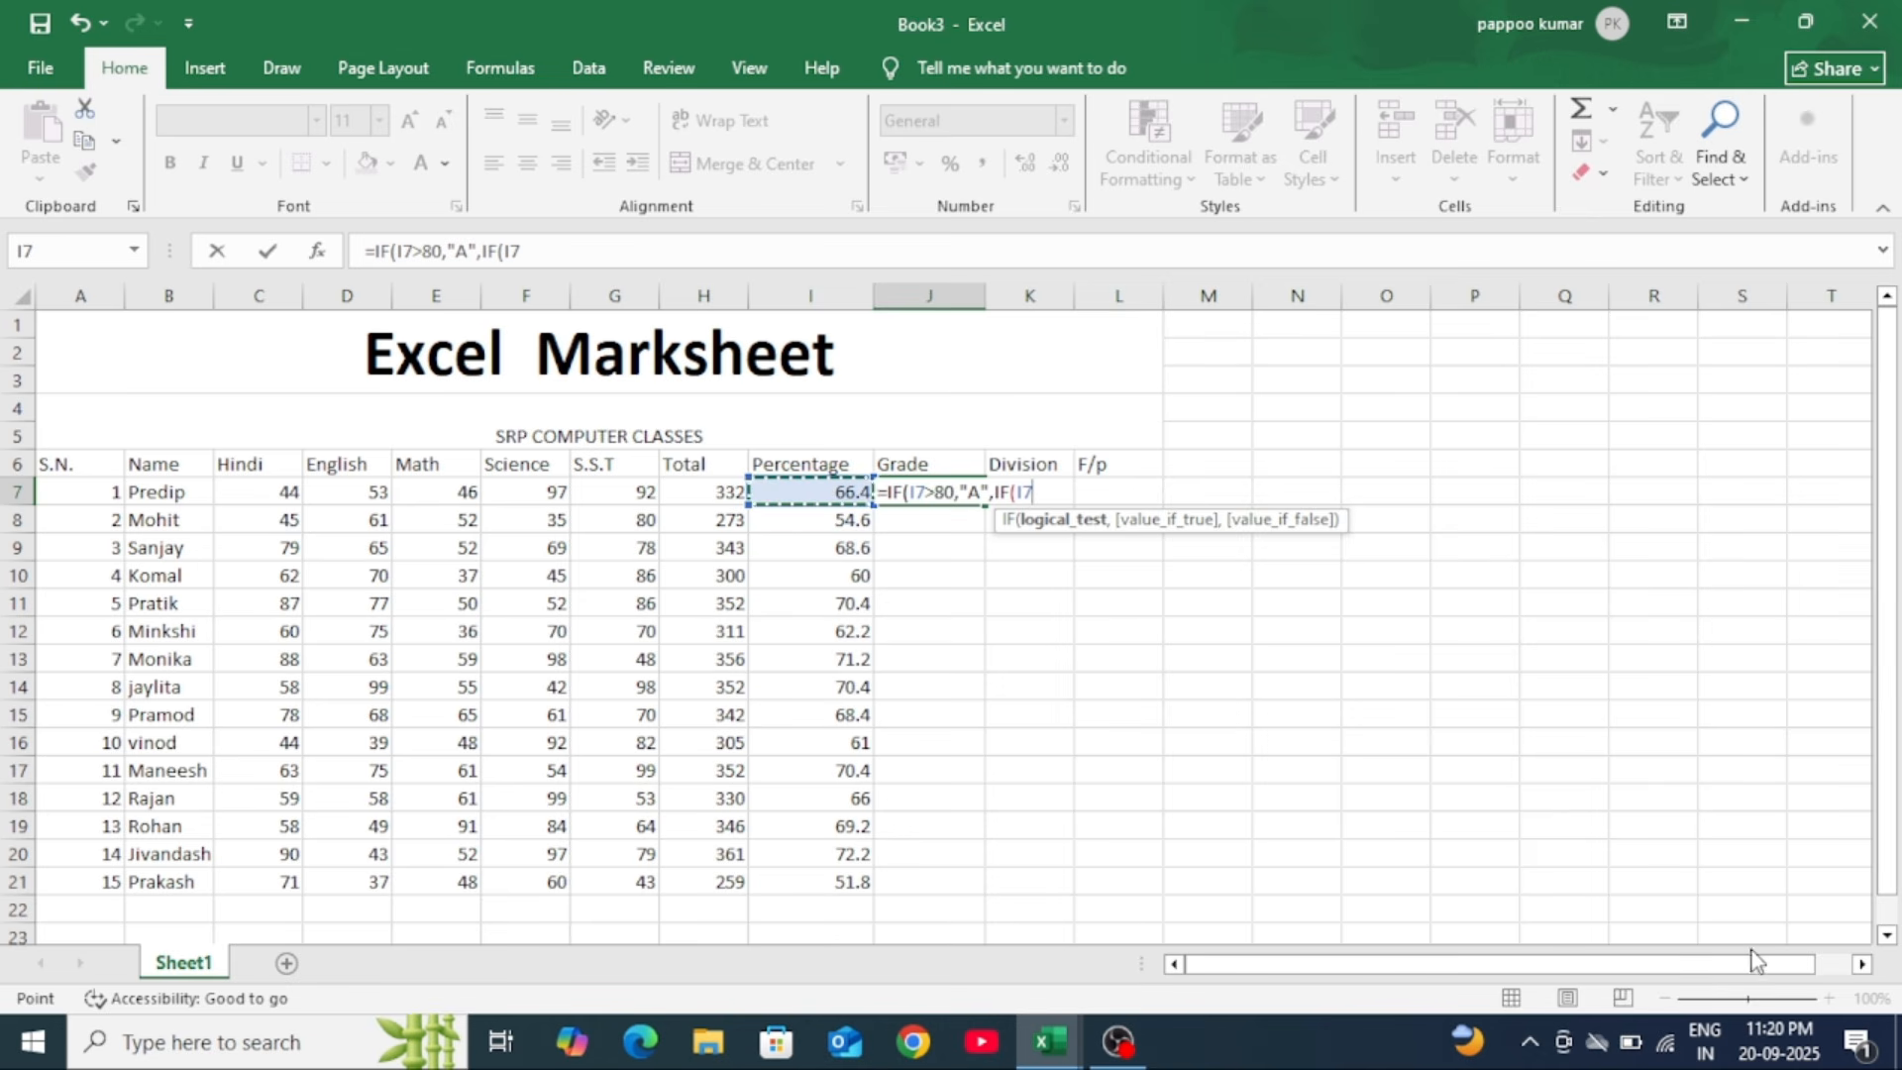
text(>70,)
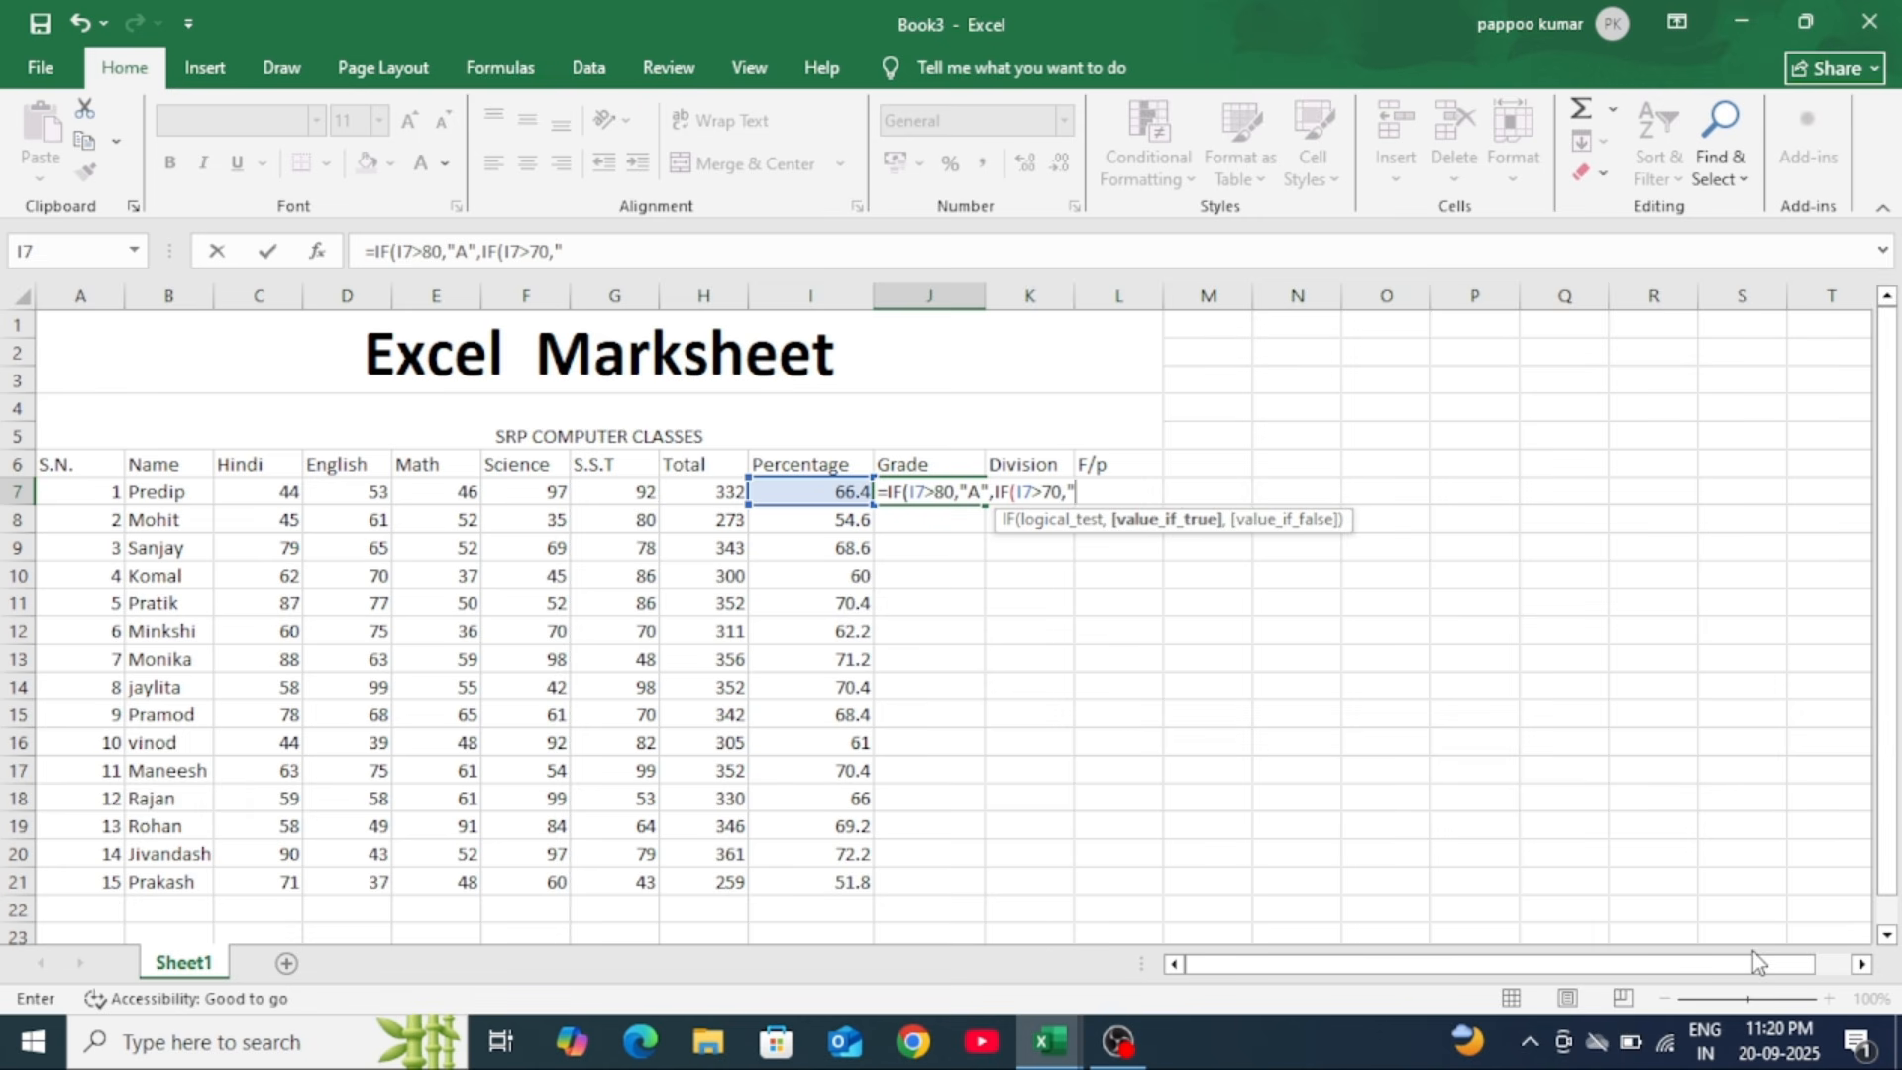
text("B",)
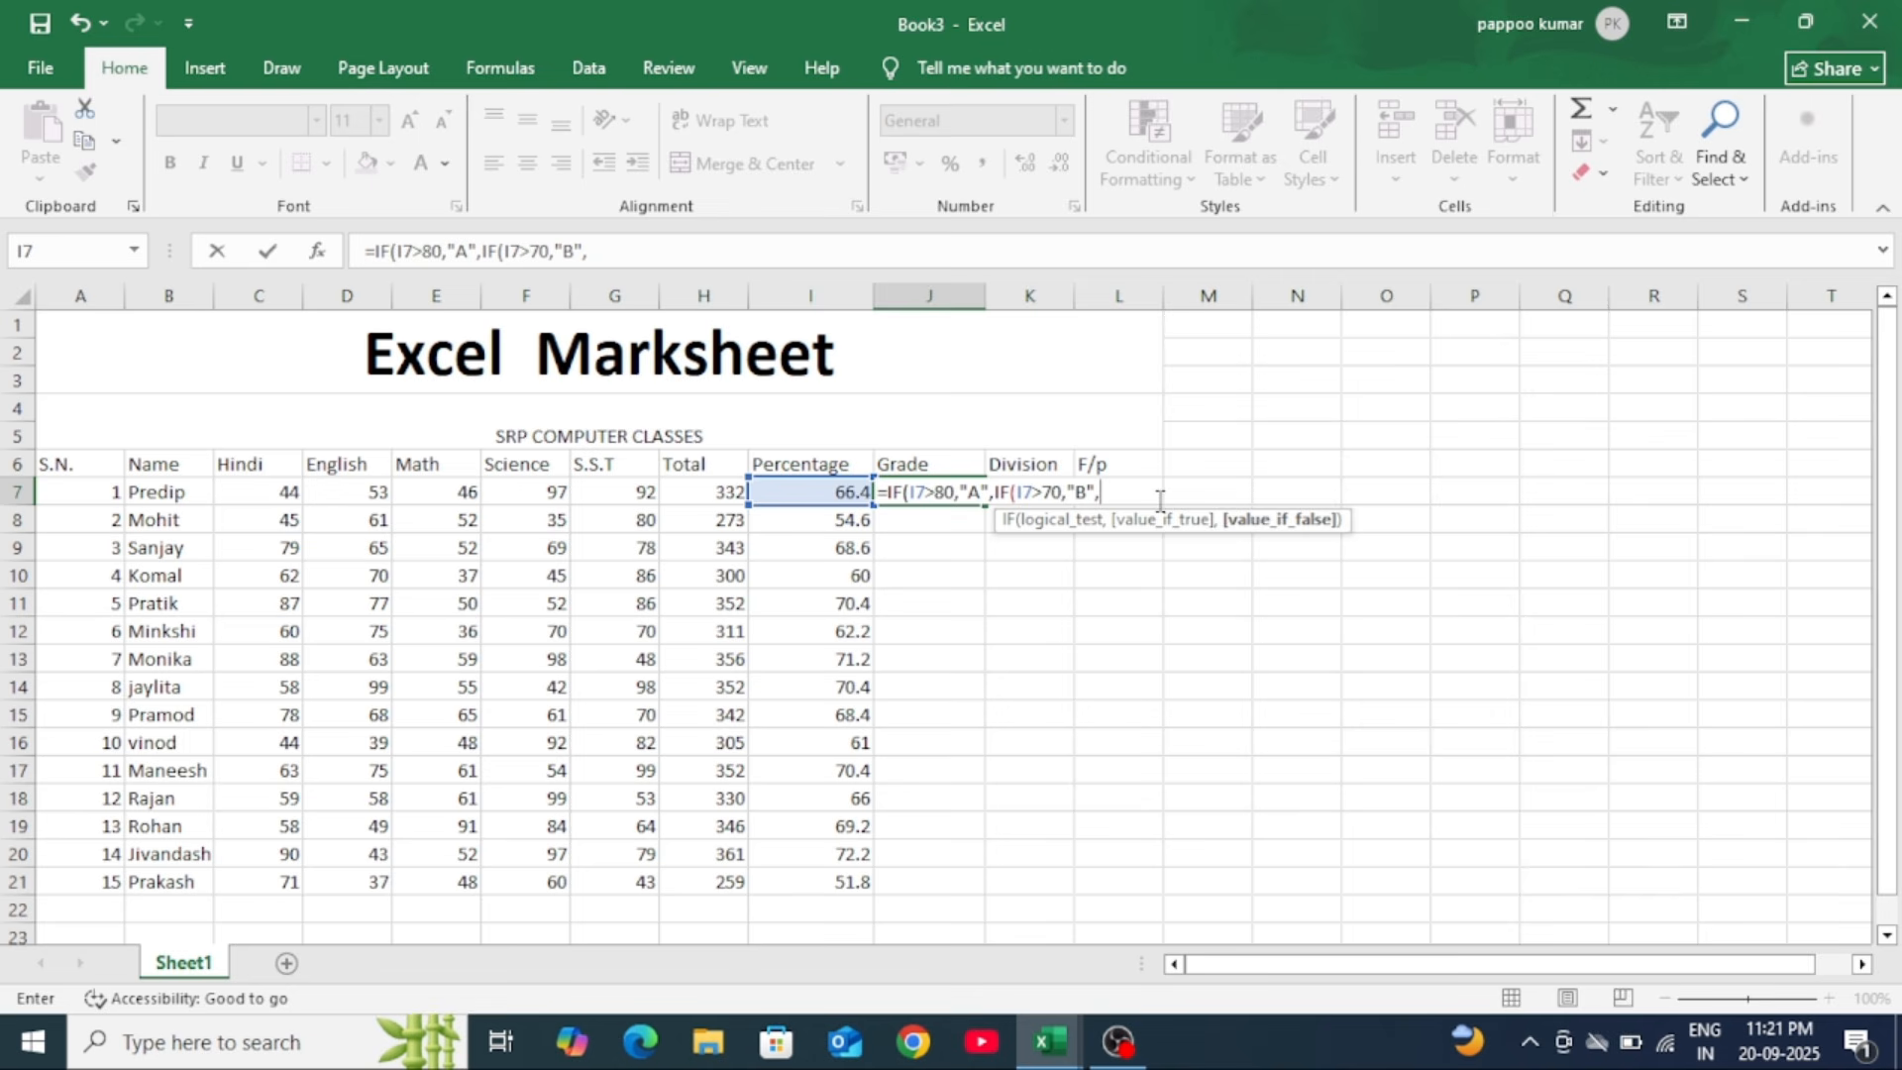
Add a third nested condition, IF(I7>60,"C", to the grade formula in J7
text(IF)
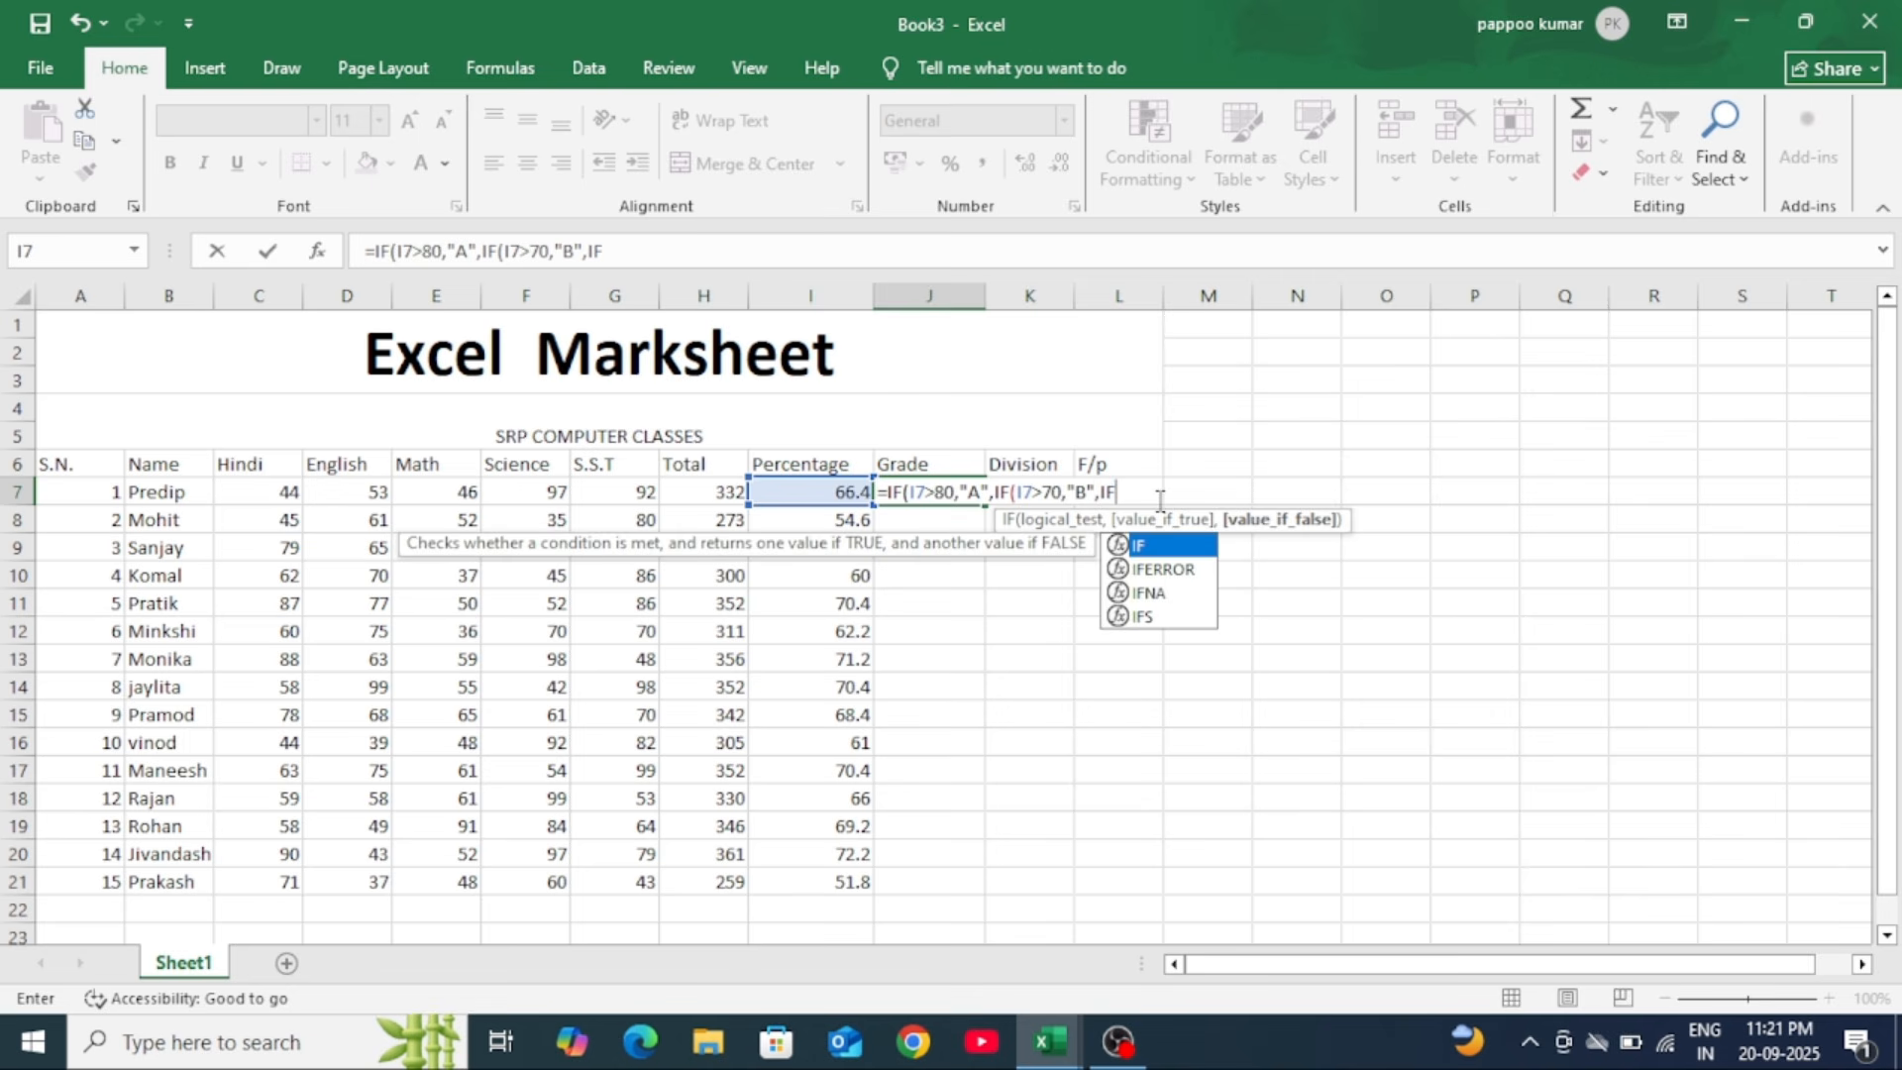
text(()
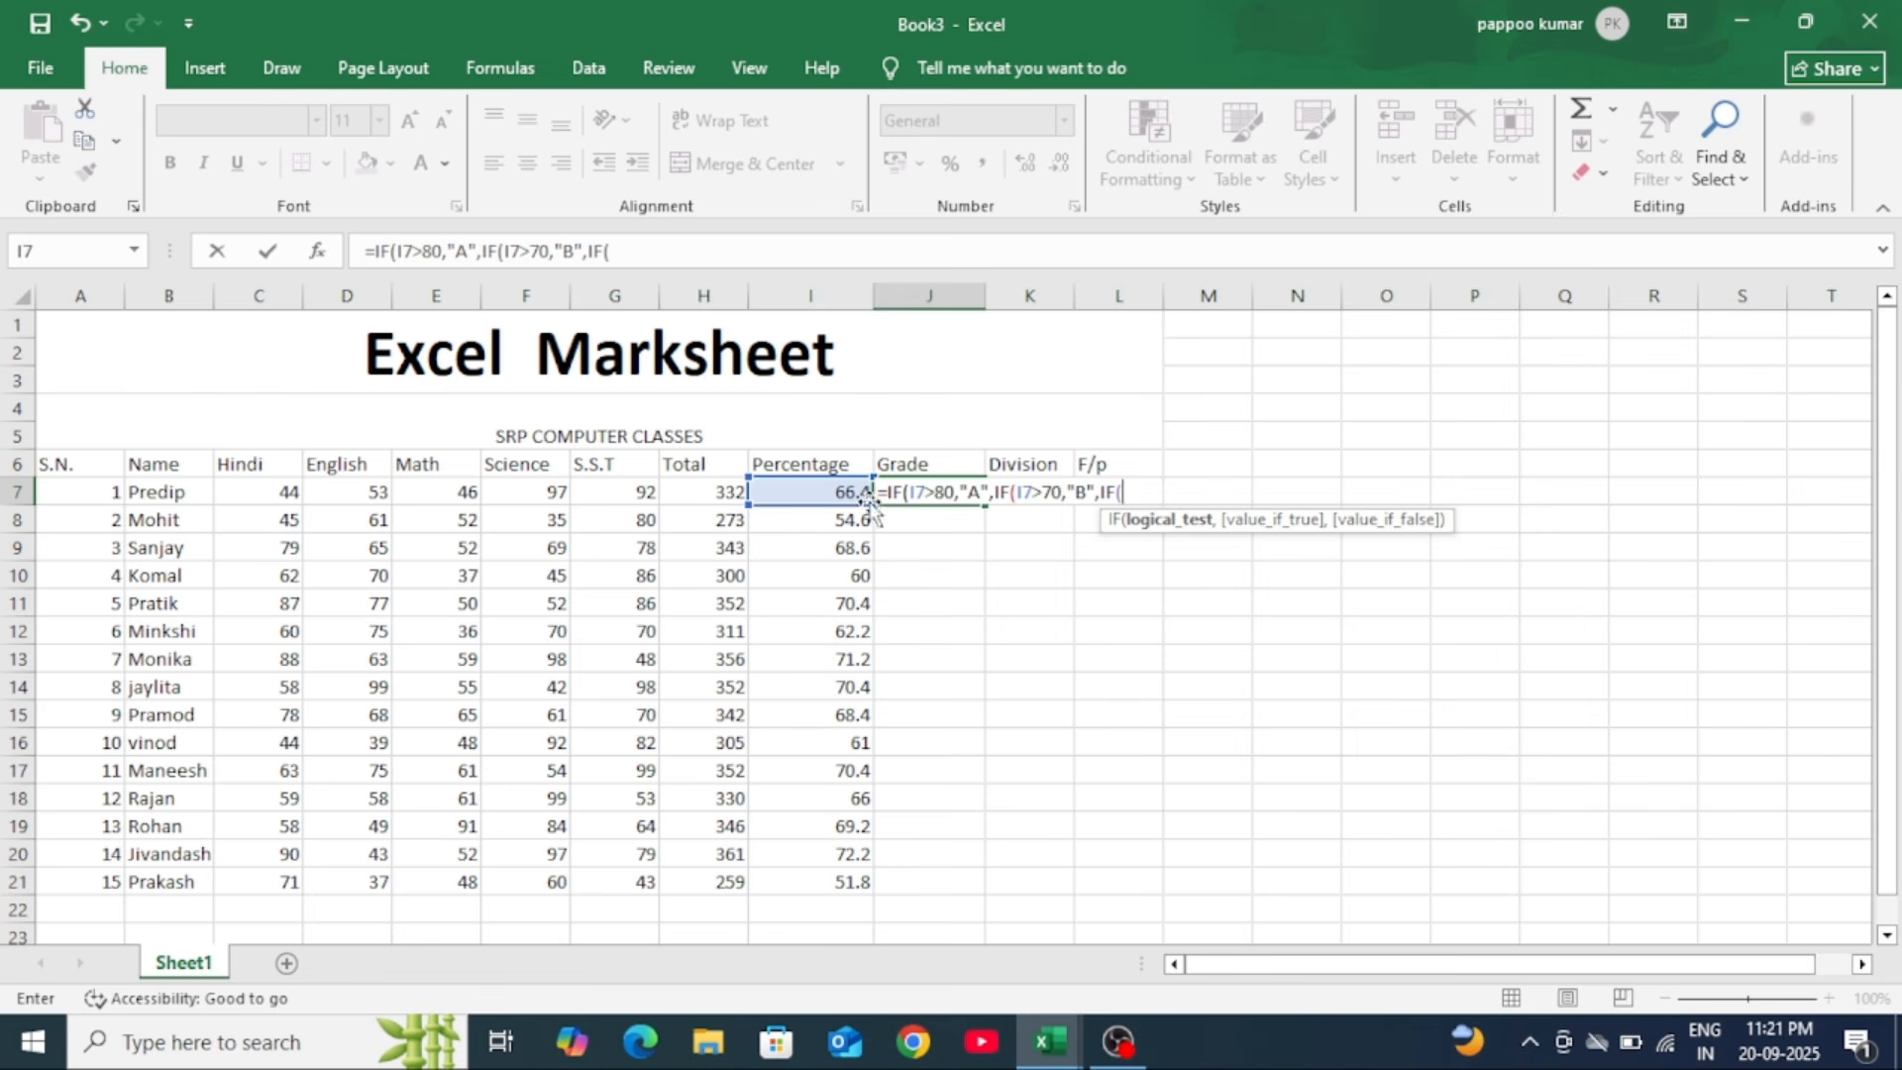
click(832, 494)
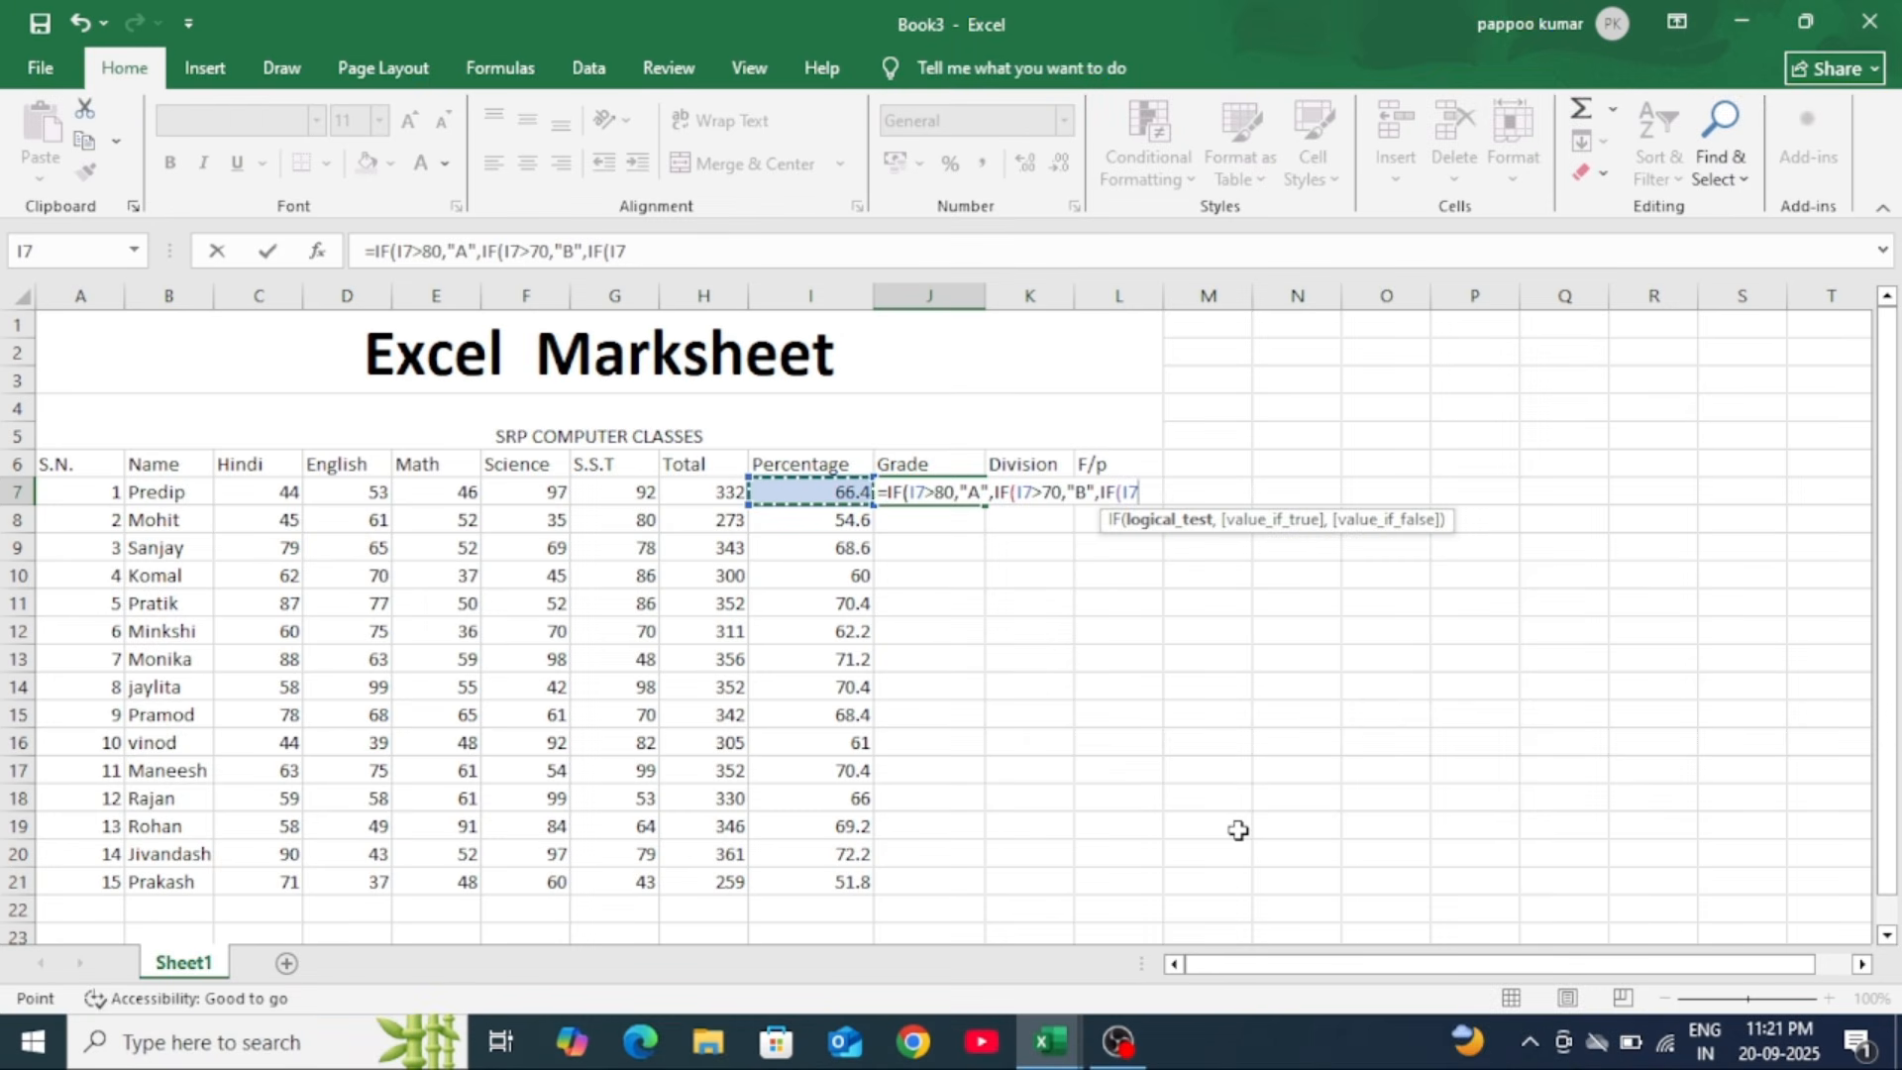
key(BackSpace)
key(BackSpace)
text(/)
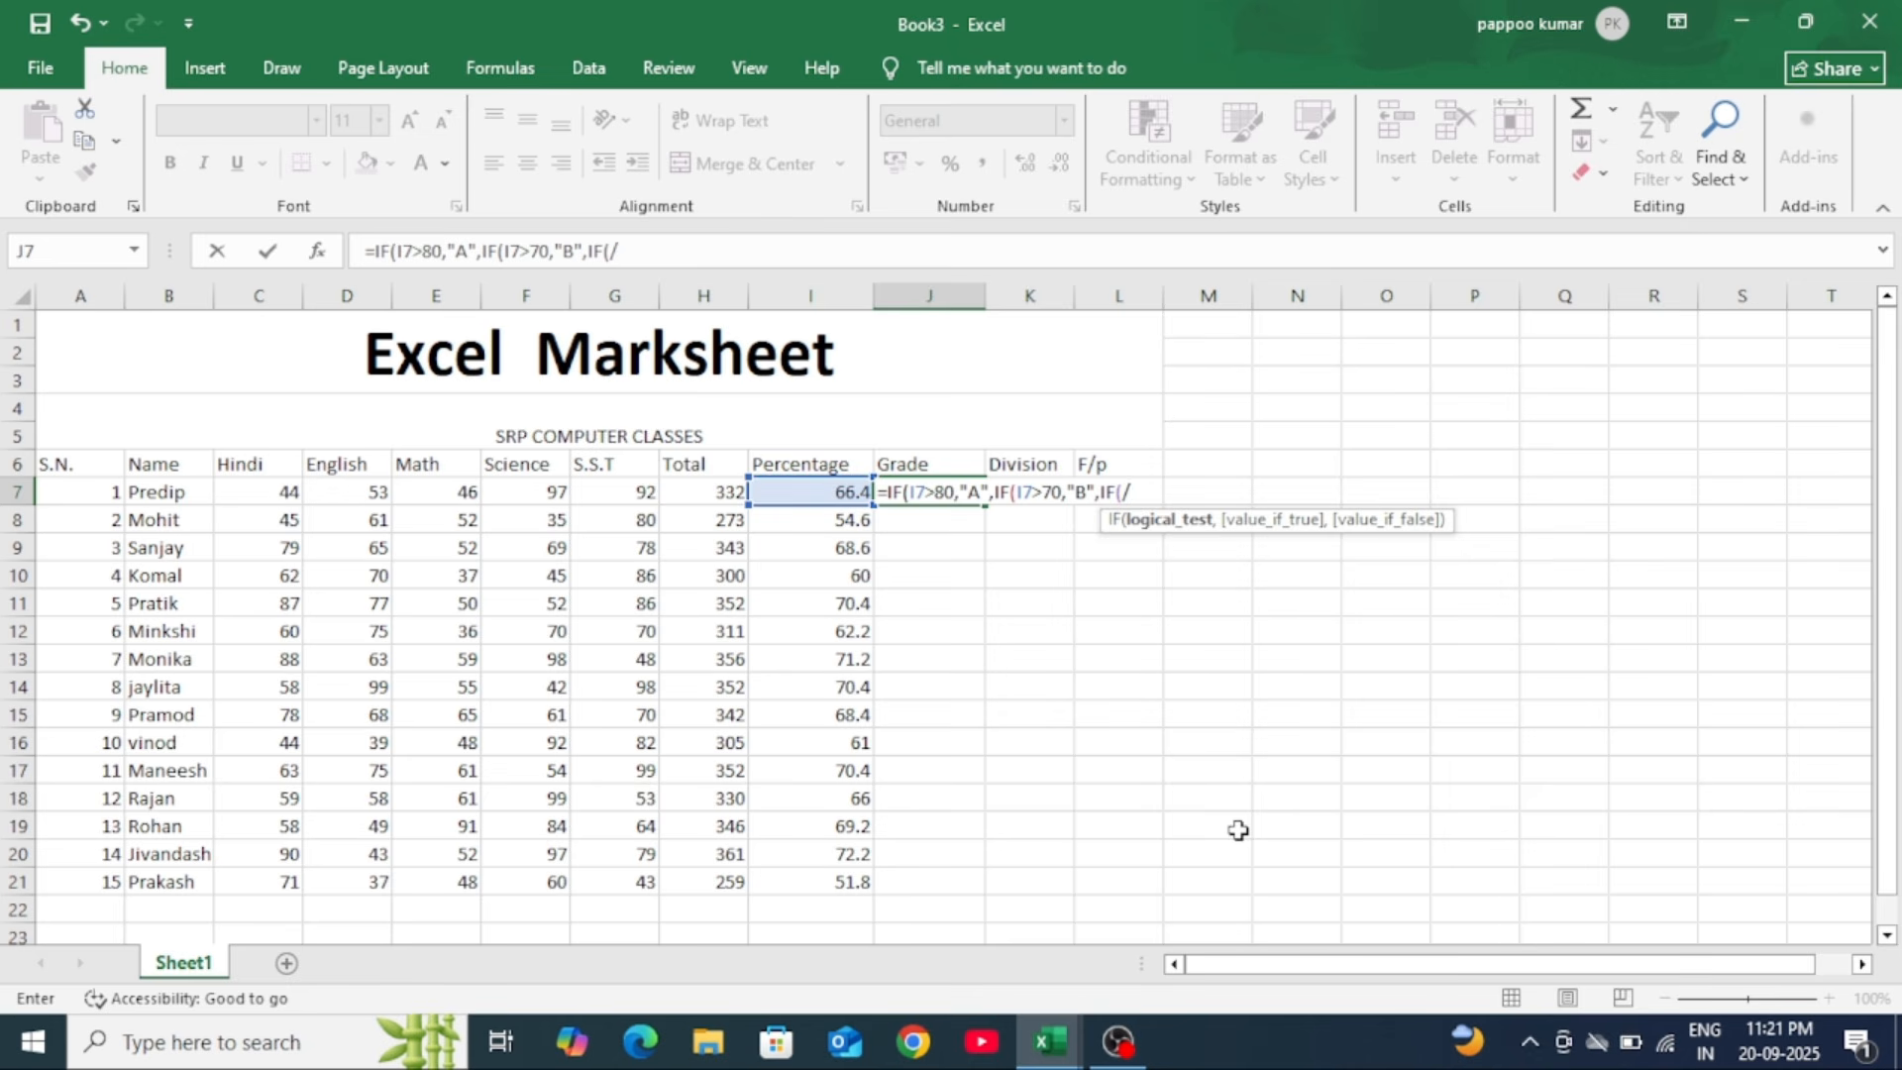
key(BackSpace)
click(847, 494)
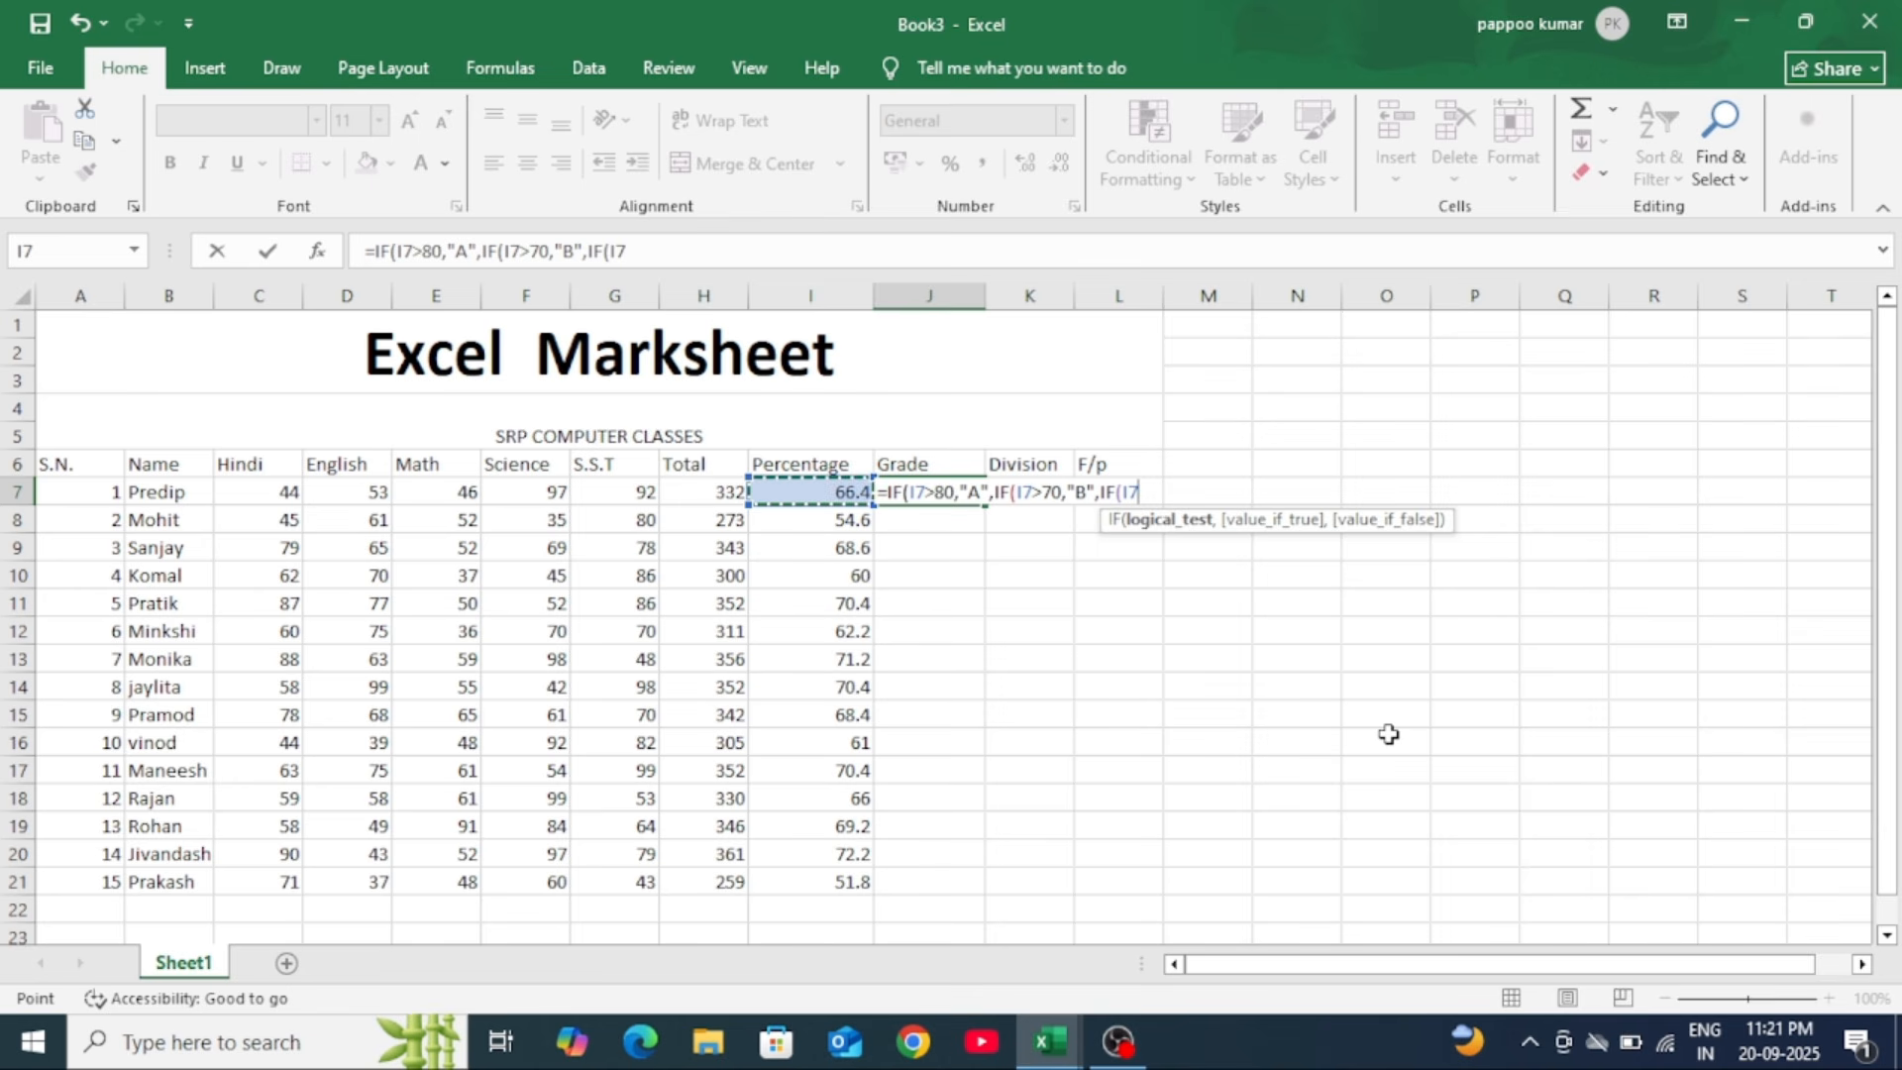
text(>60,)
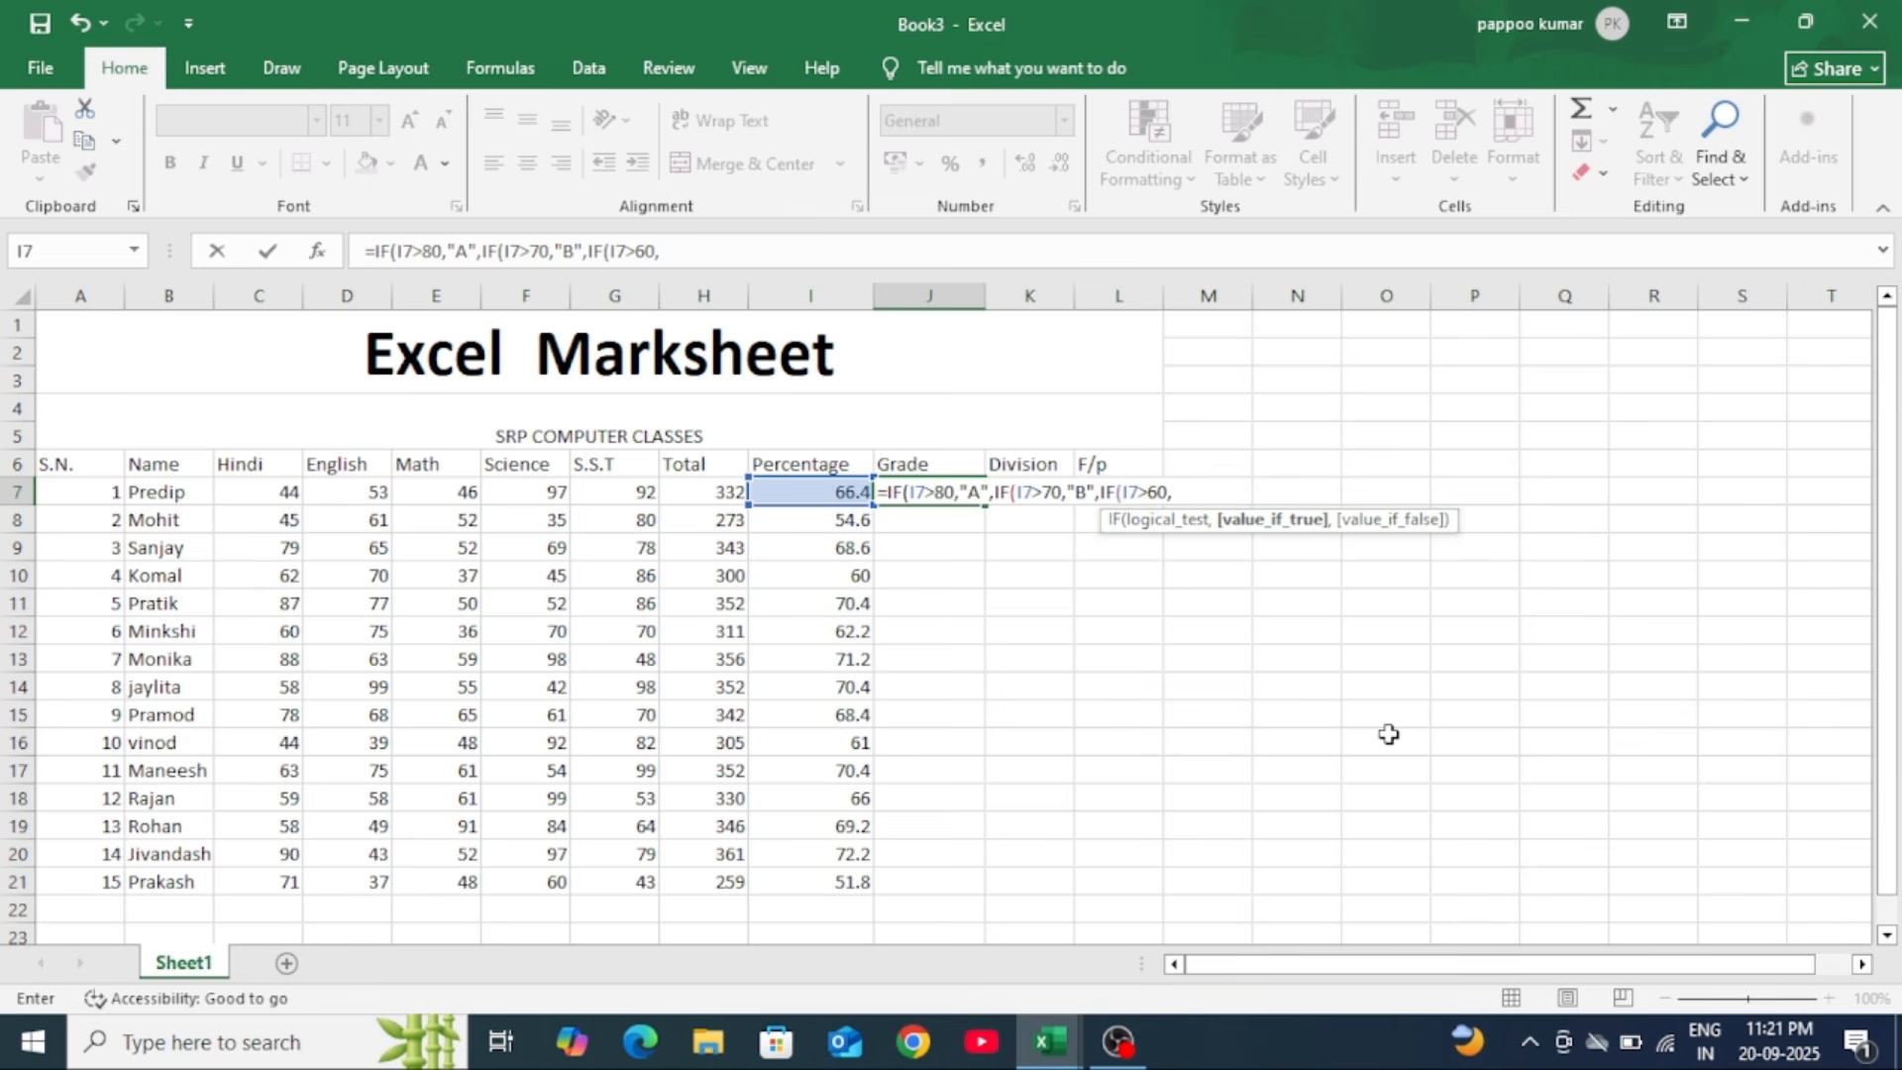
text("C",)
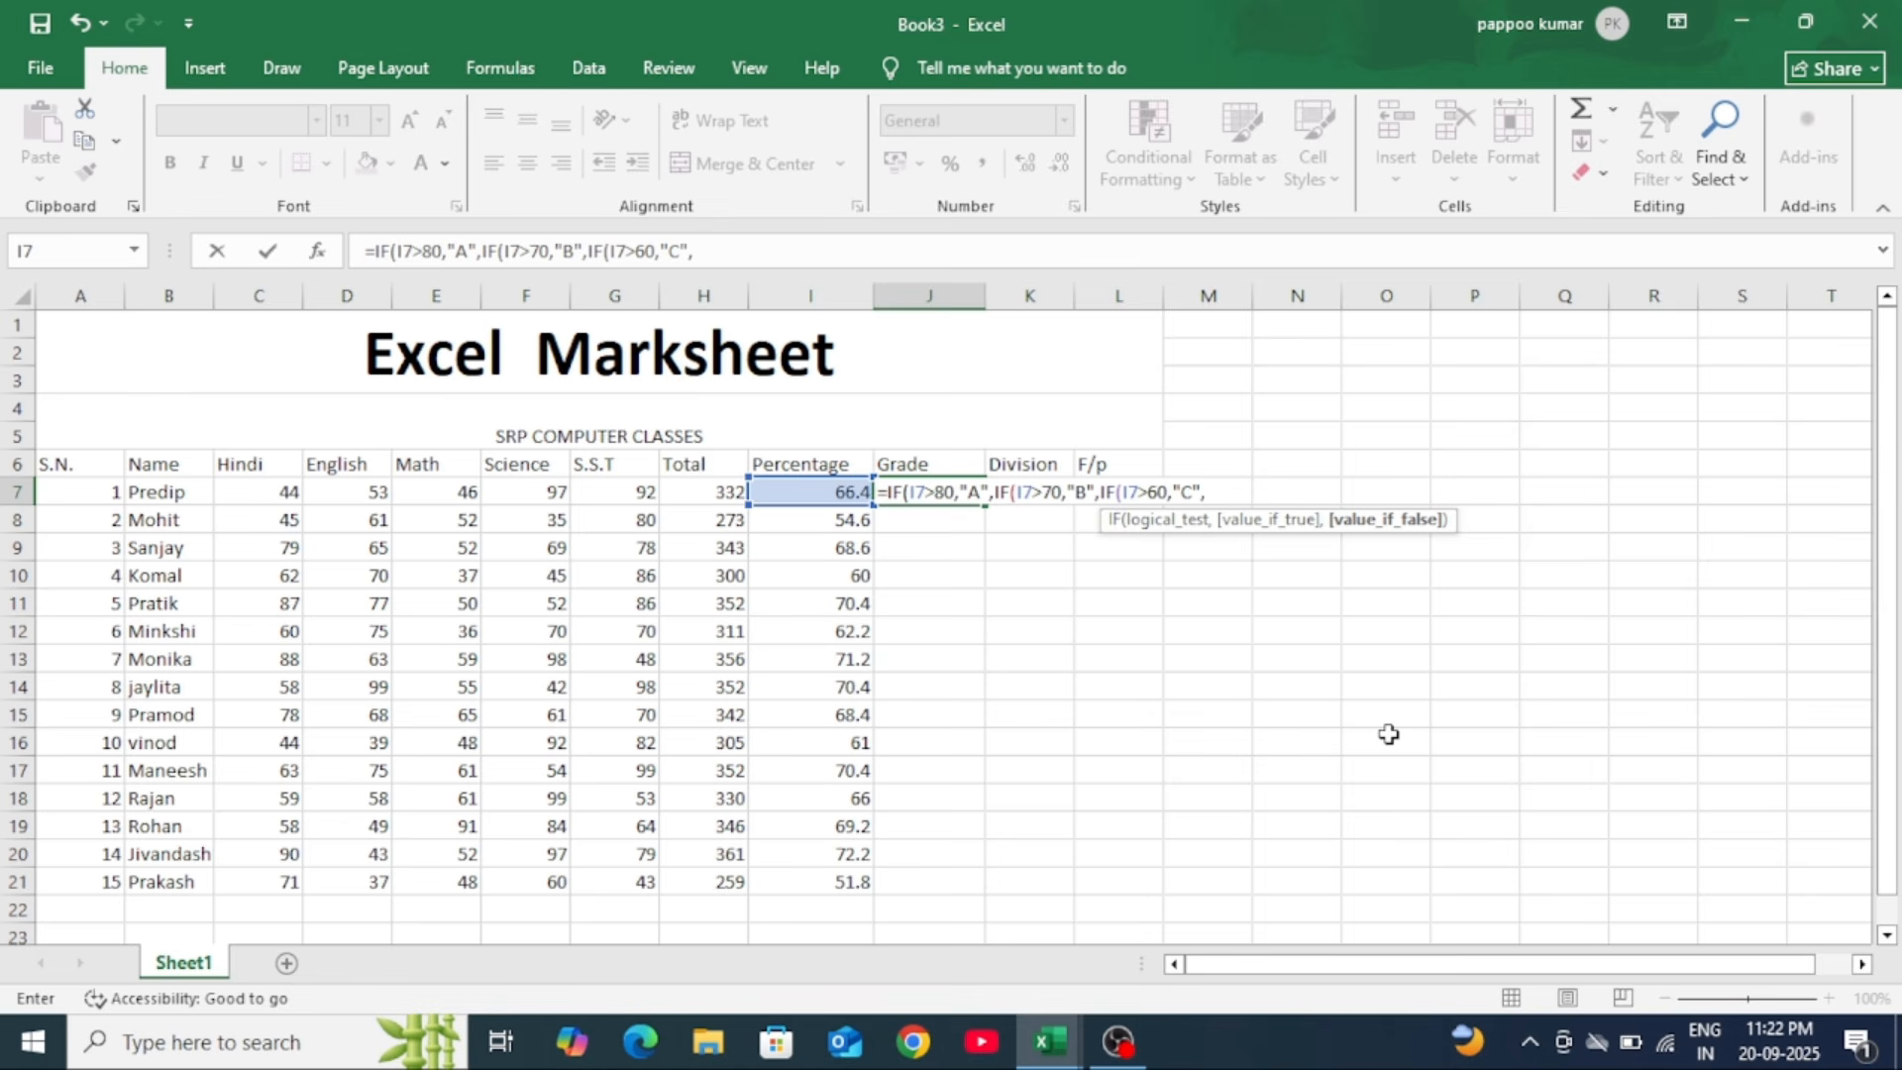
Continue the grade formula in J7 with the nested condition IF(I7>50,"D", for grade D
text(IF)
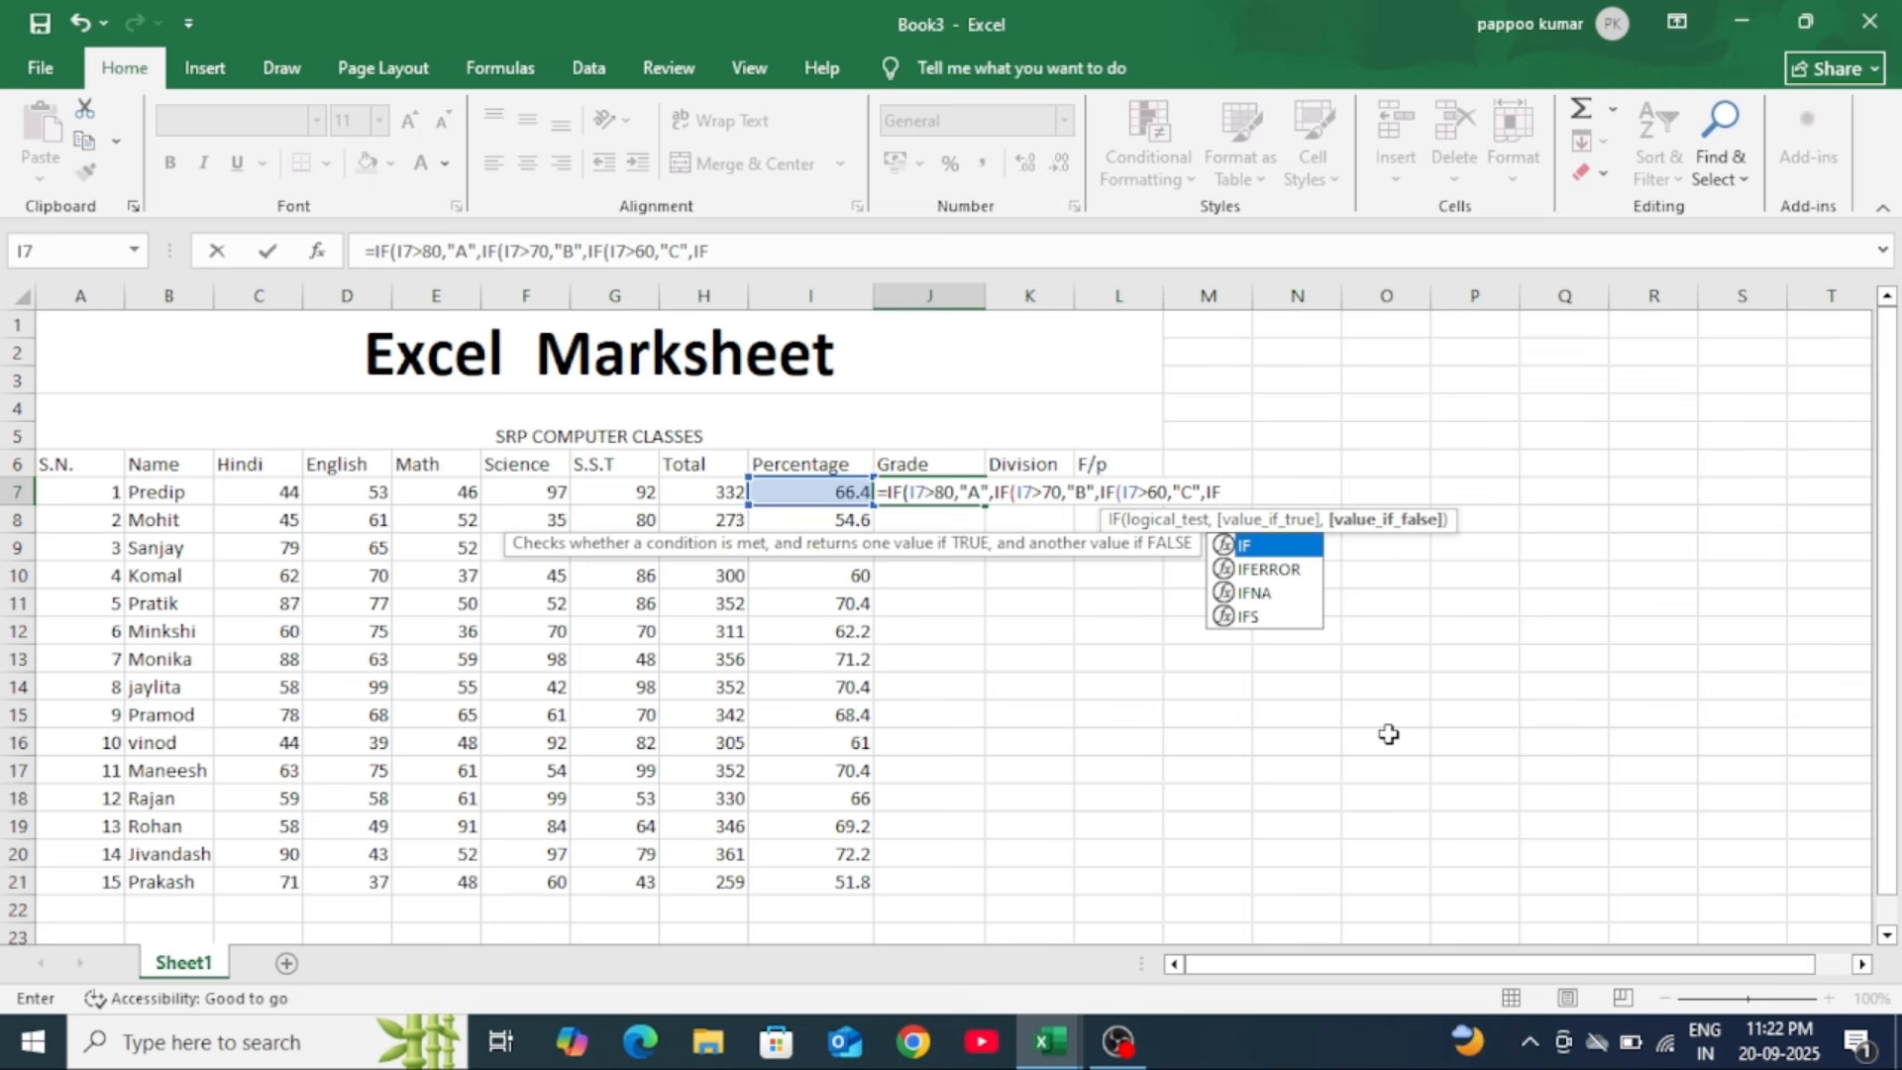
text(()
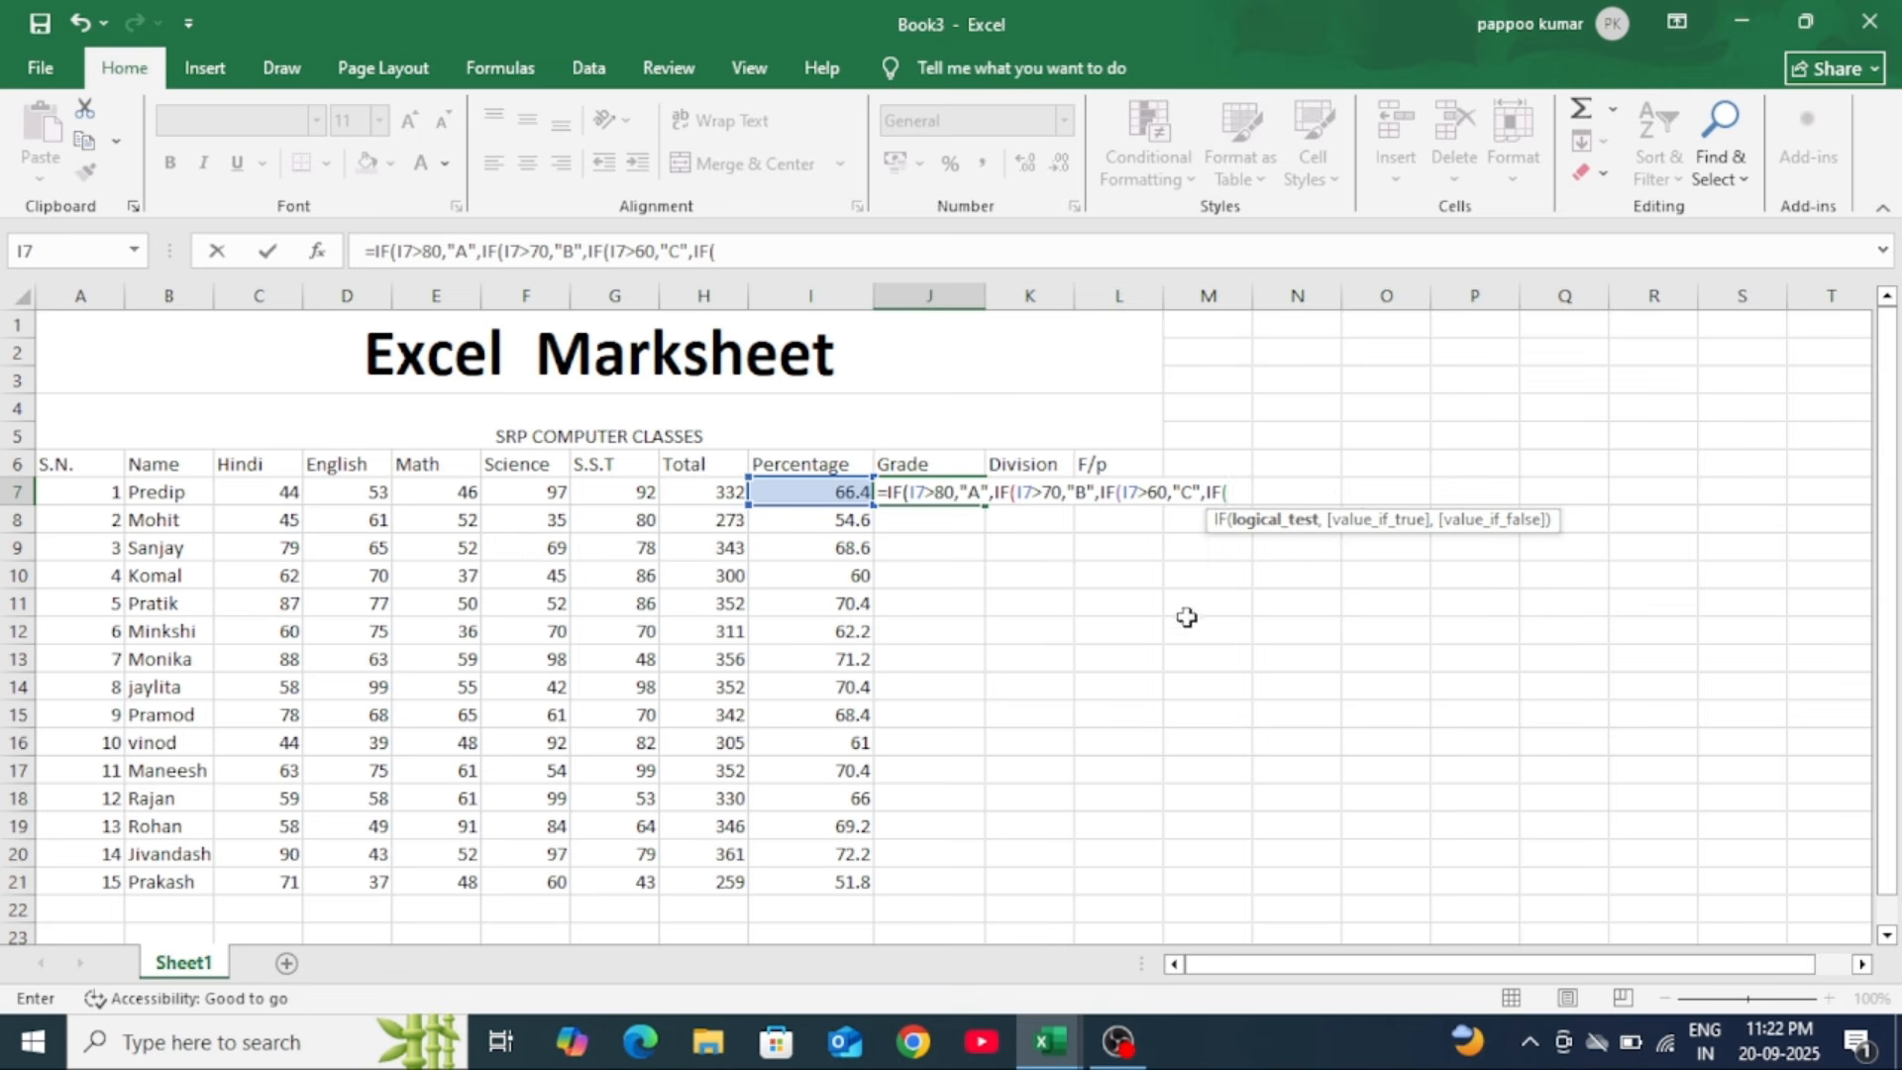
click(845, 498)
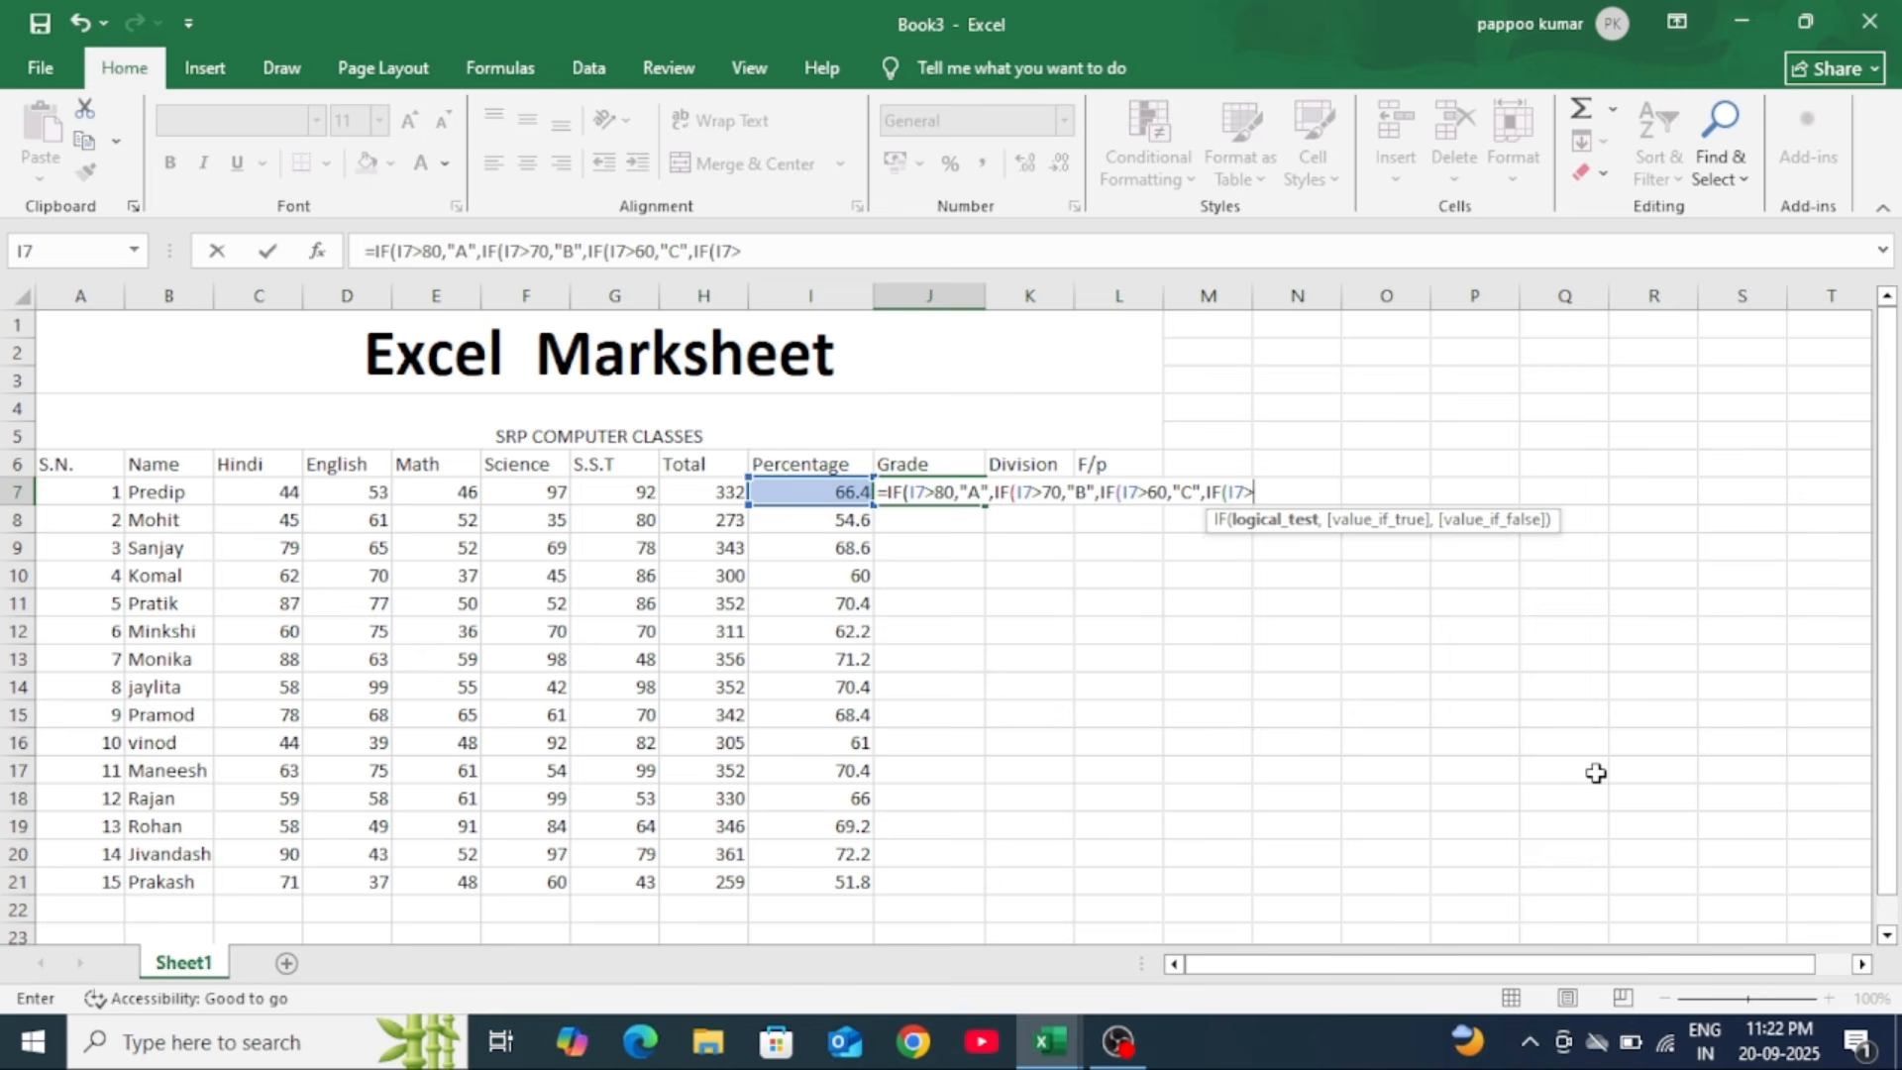
text(>5)
text(0)
text(,)
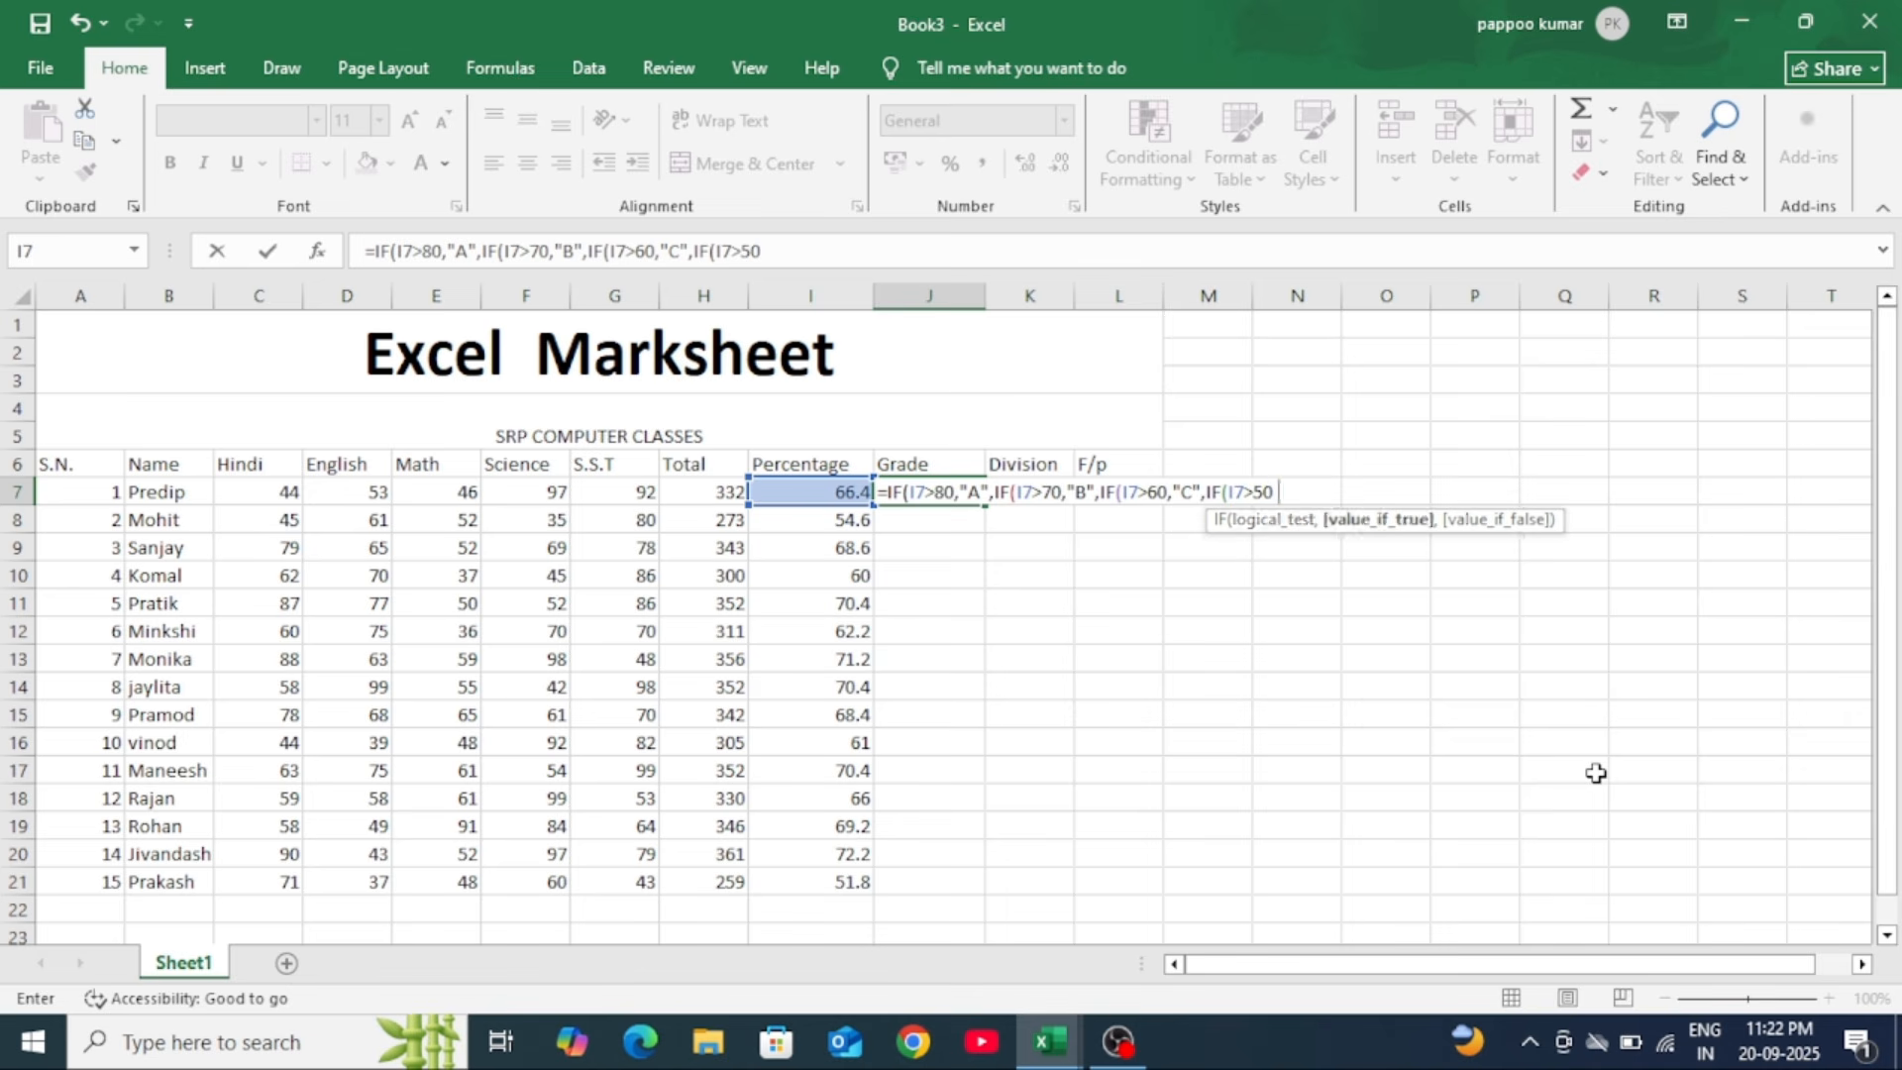
text("D",)
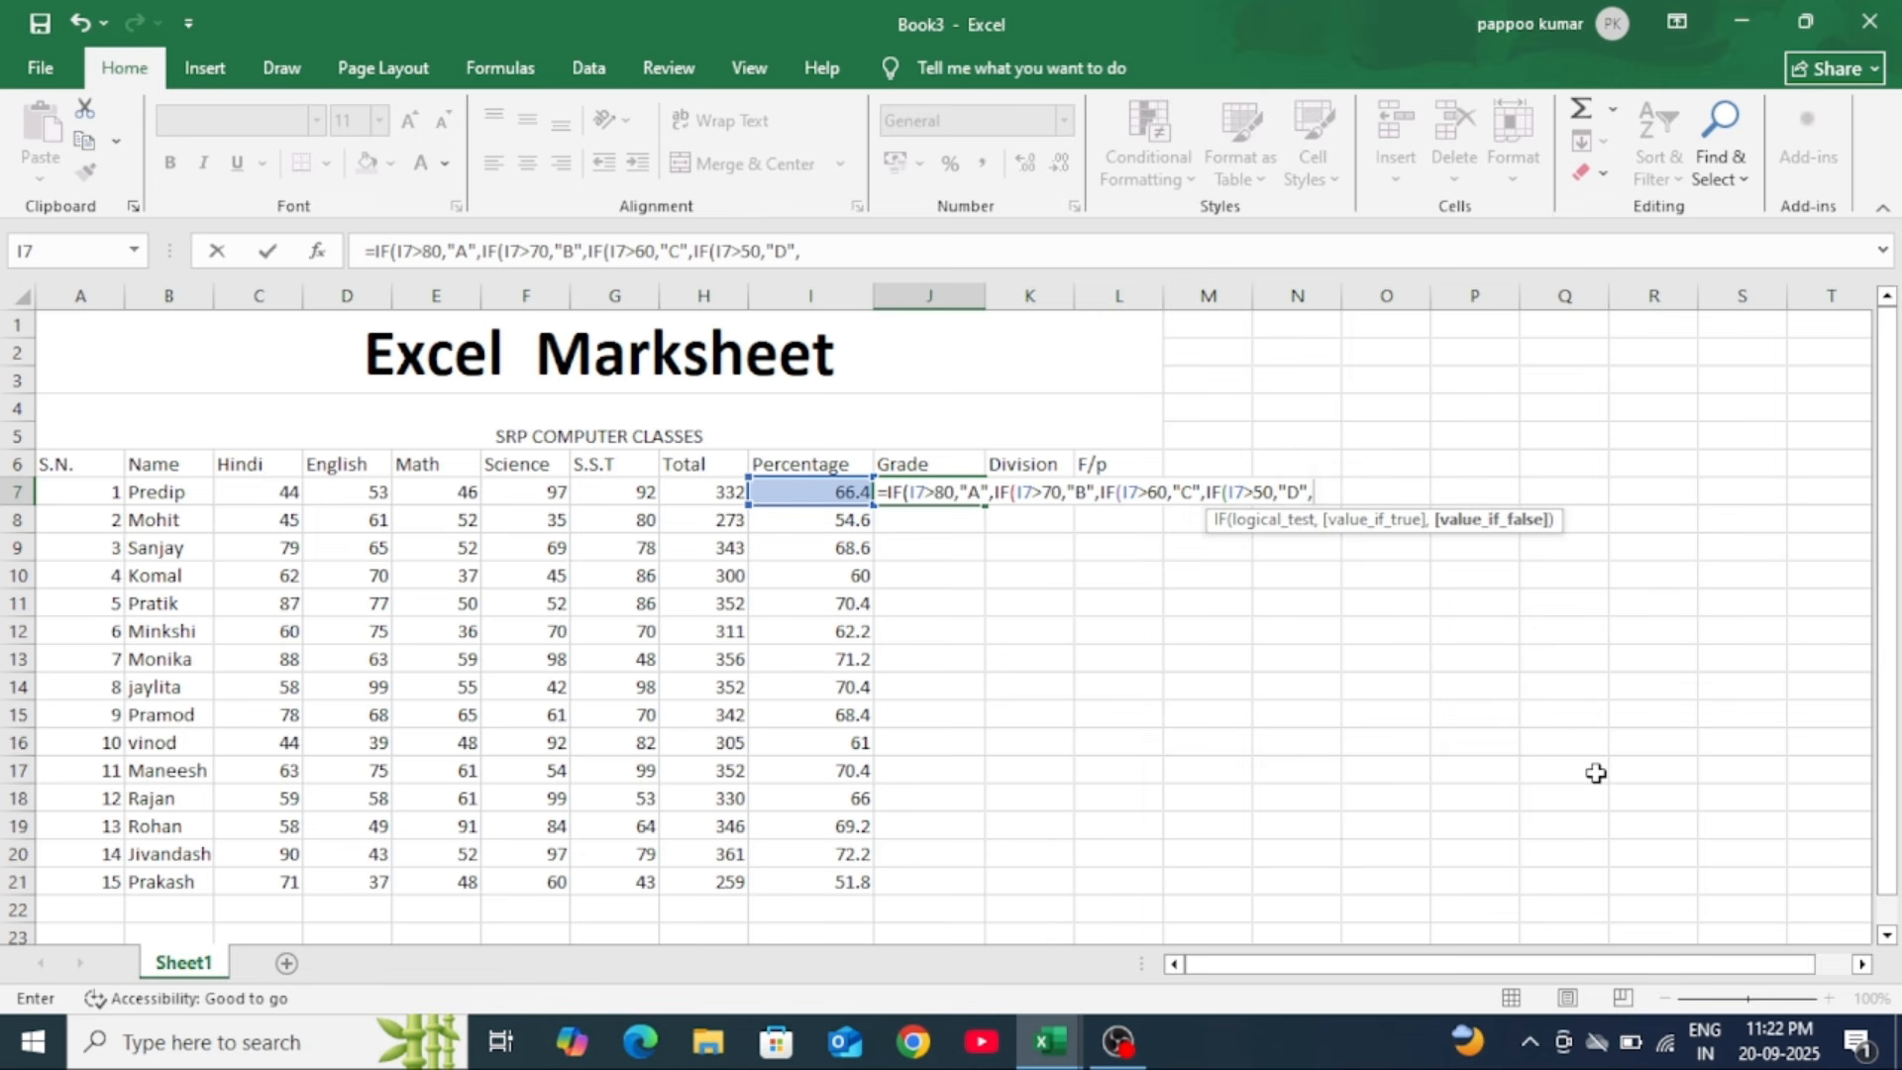
text(IF)
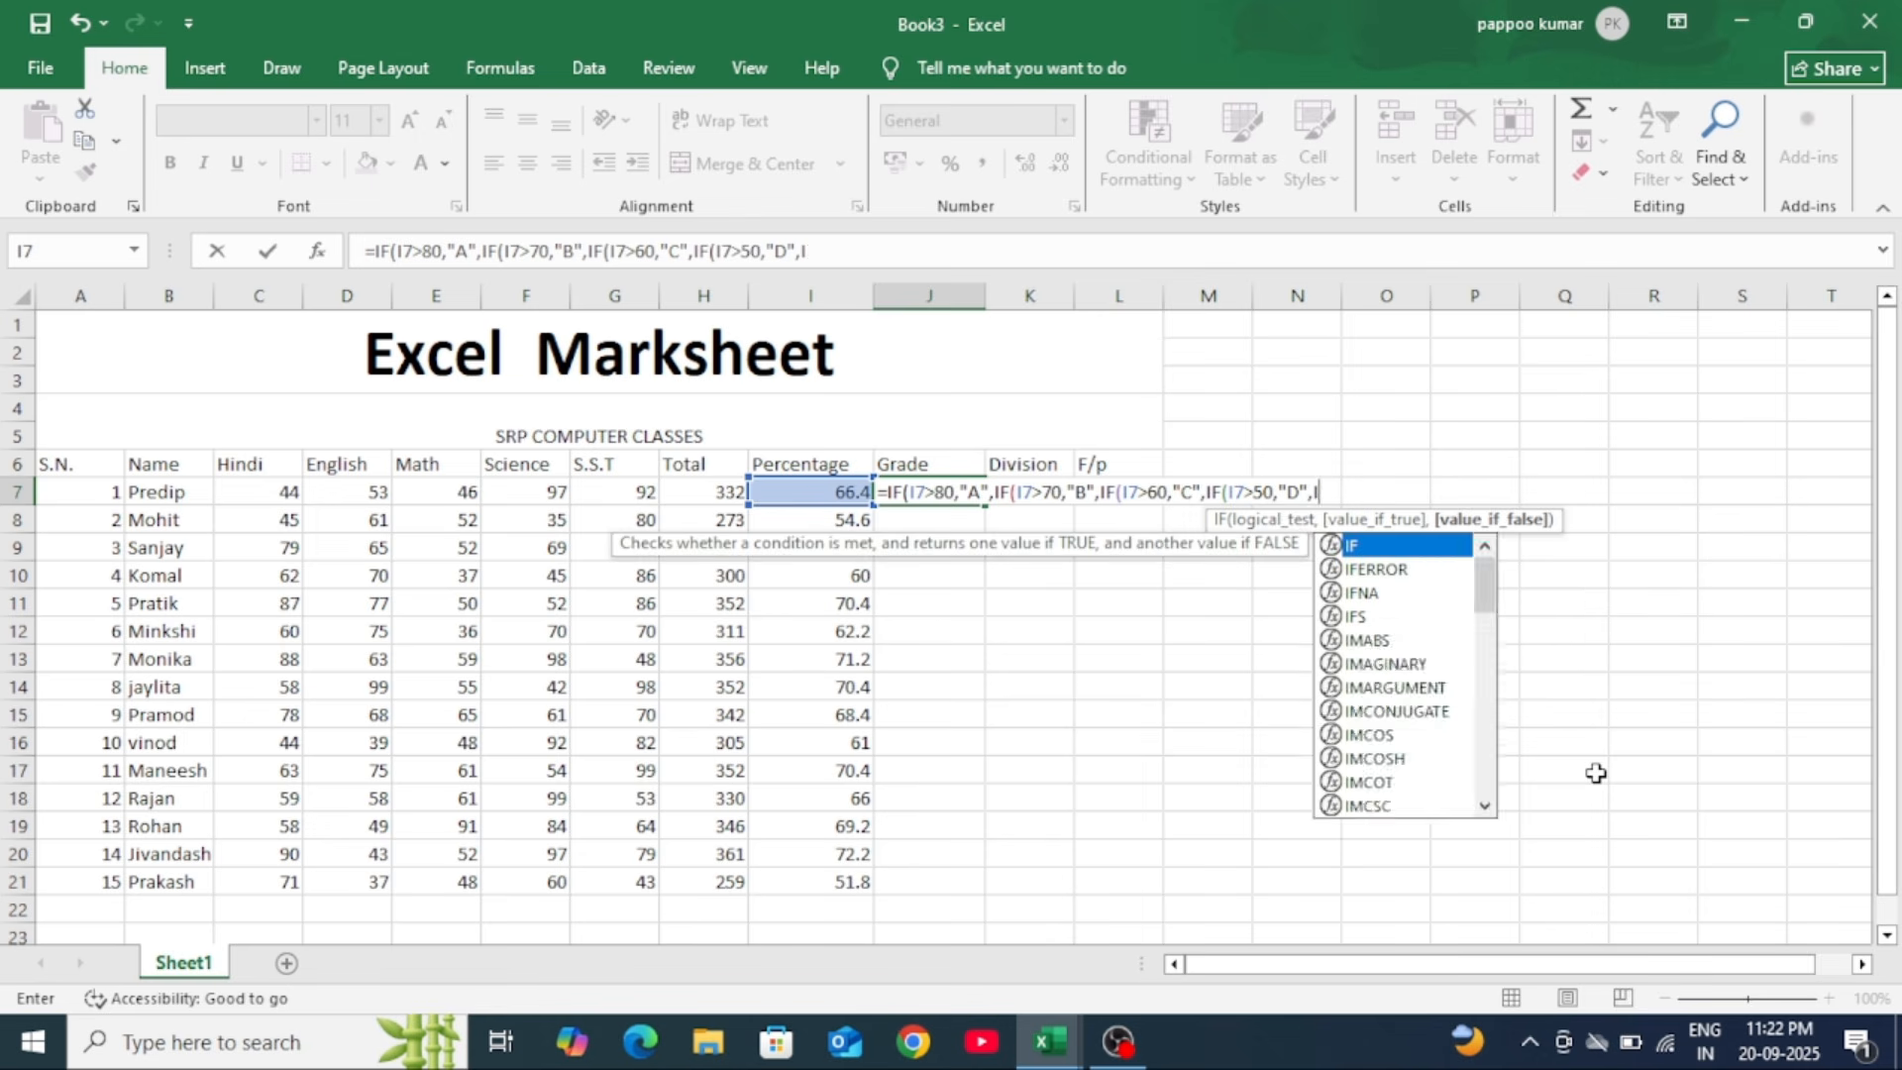
text(()
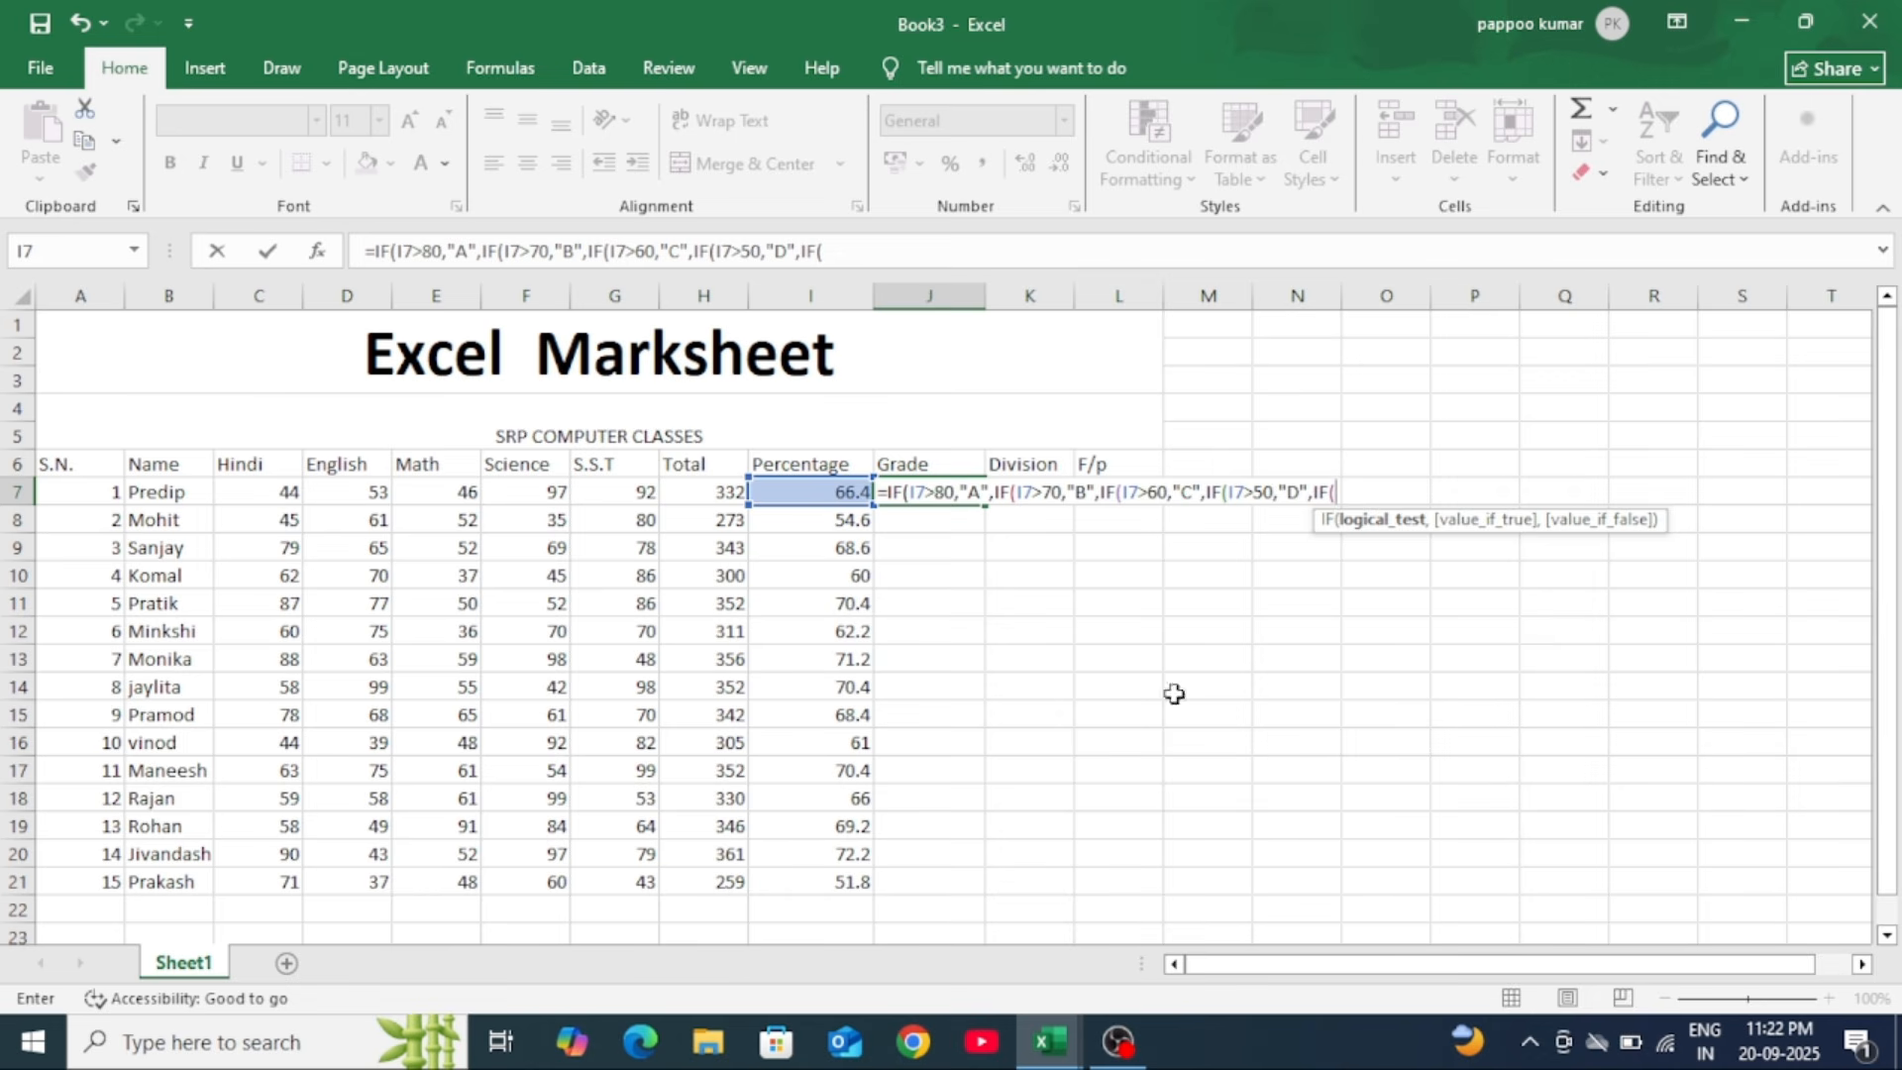
Extend the grade formula in J7 with the nested condition IF(I7>40,"E", for grade E
click(837, 486)
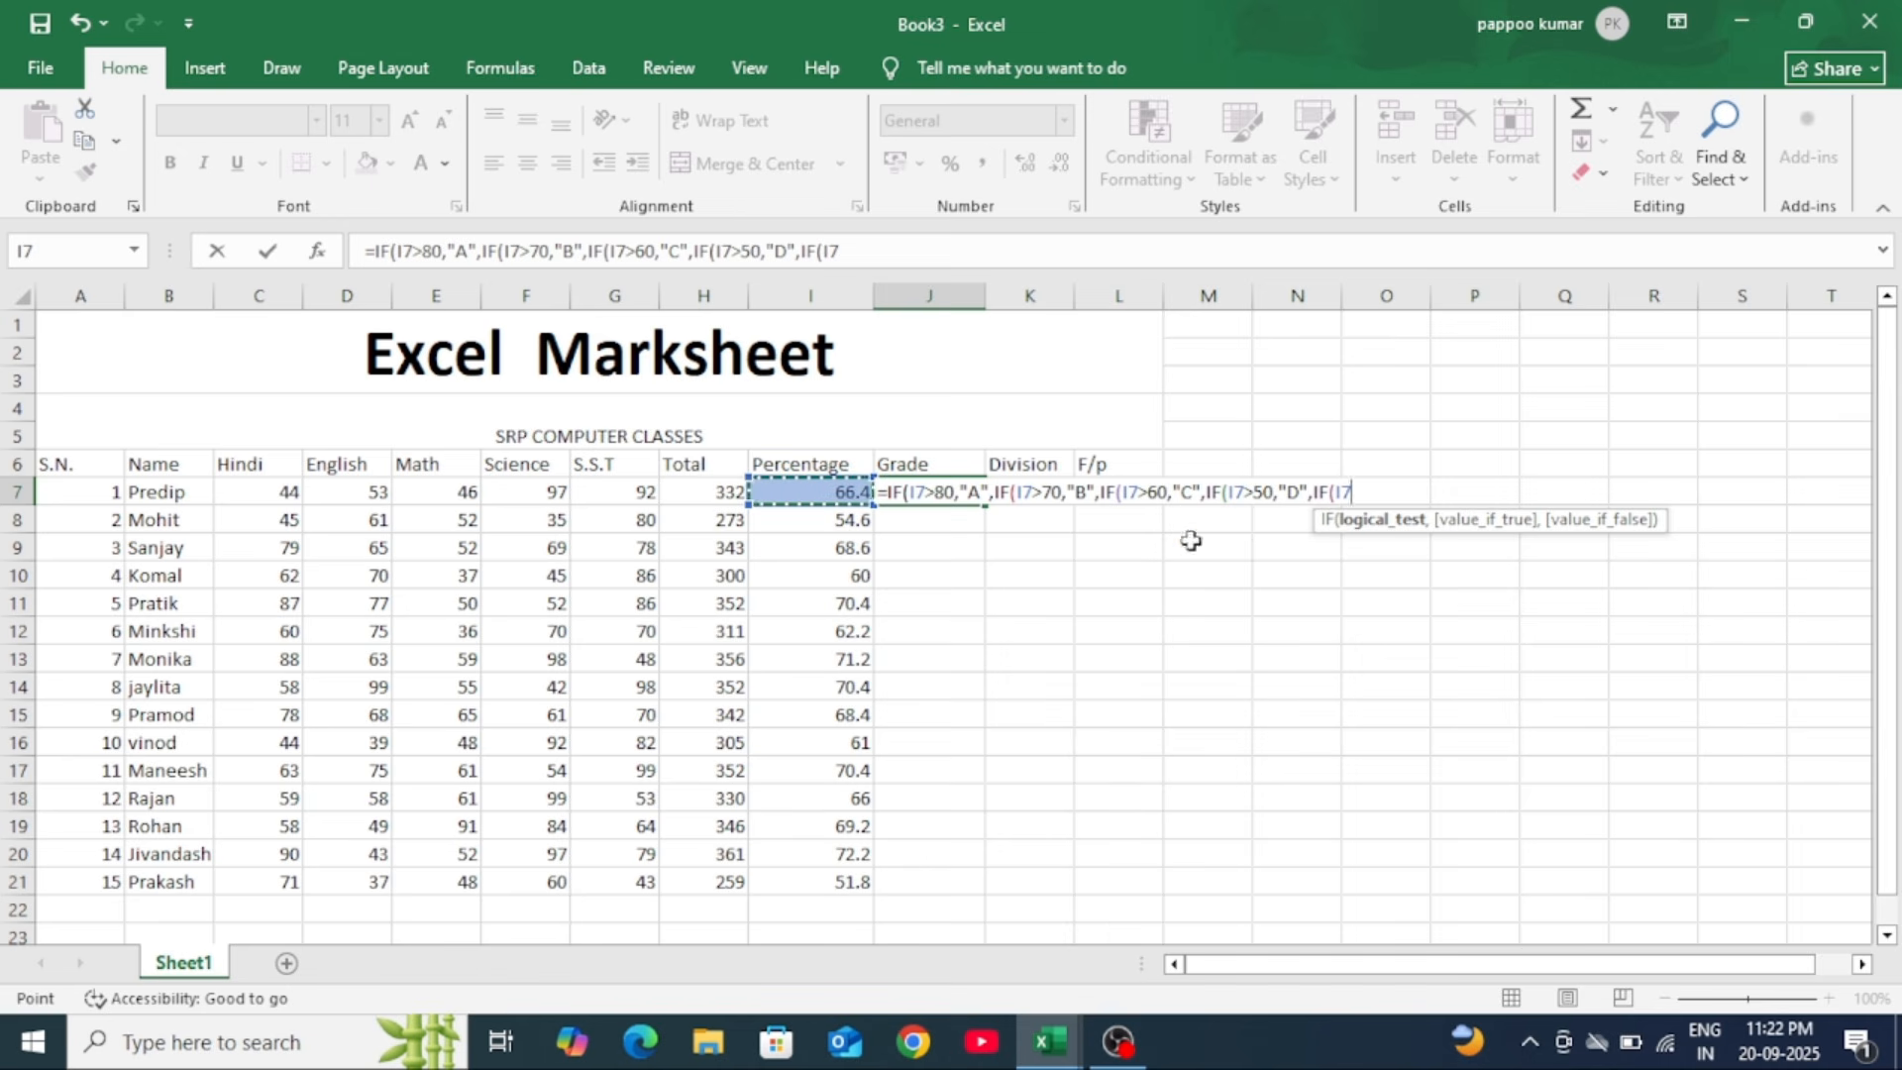
text(>)
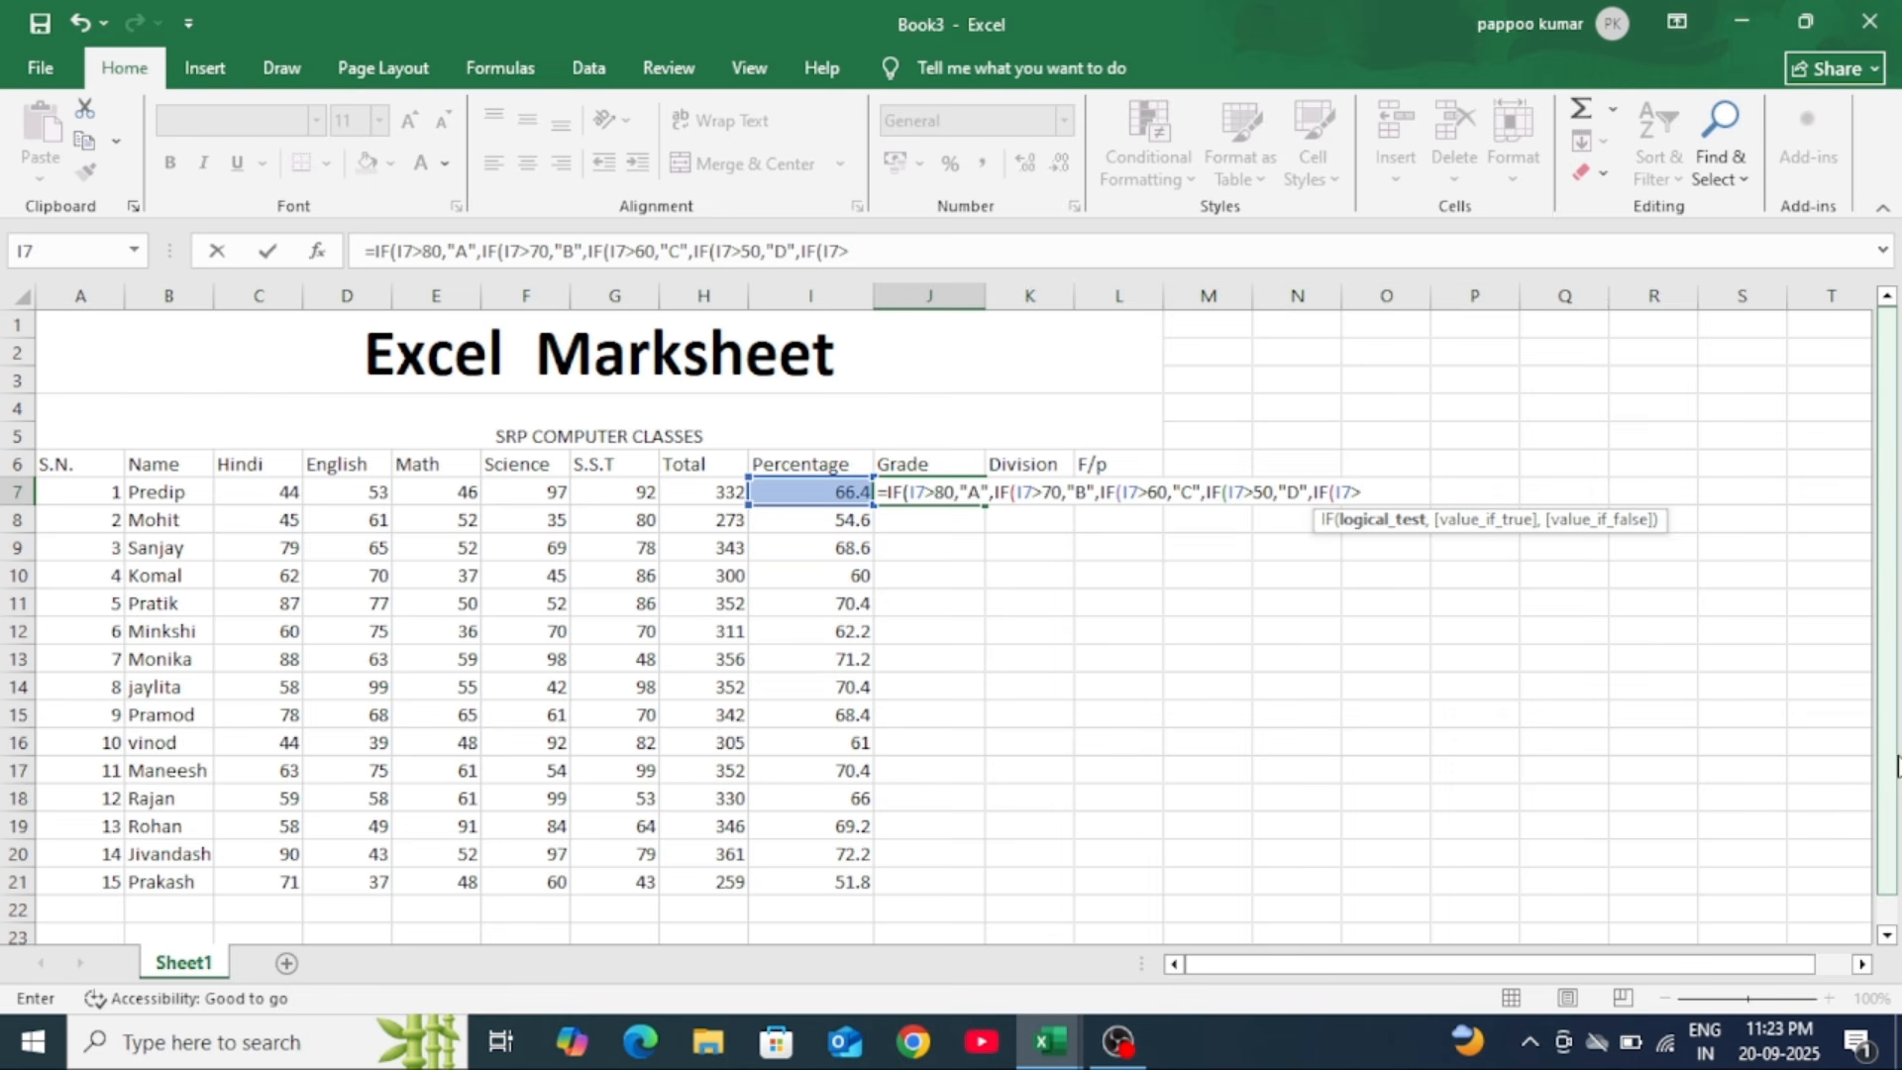
text(40,)
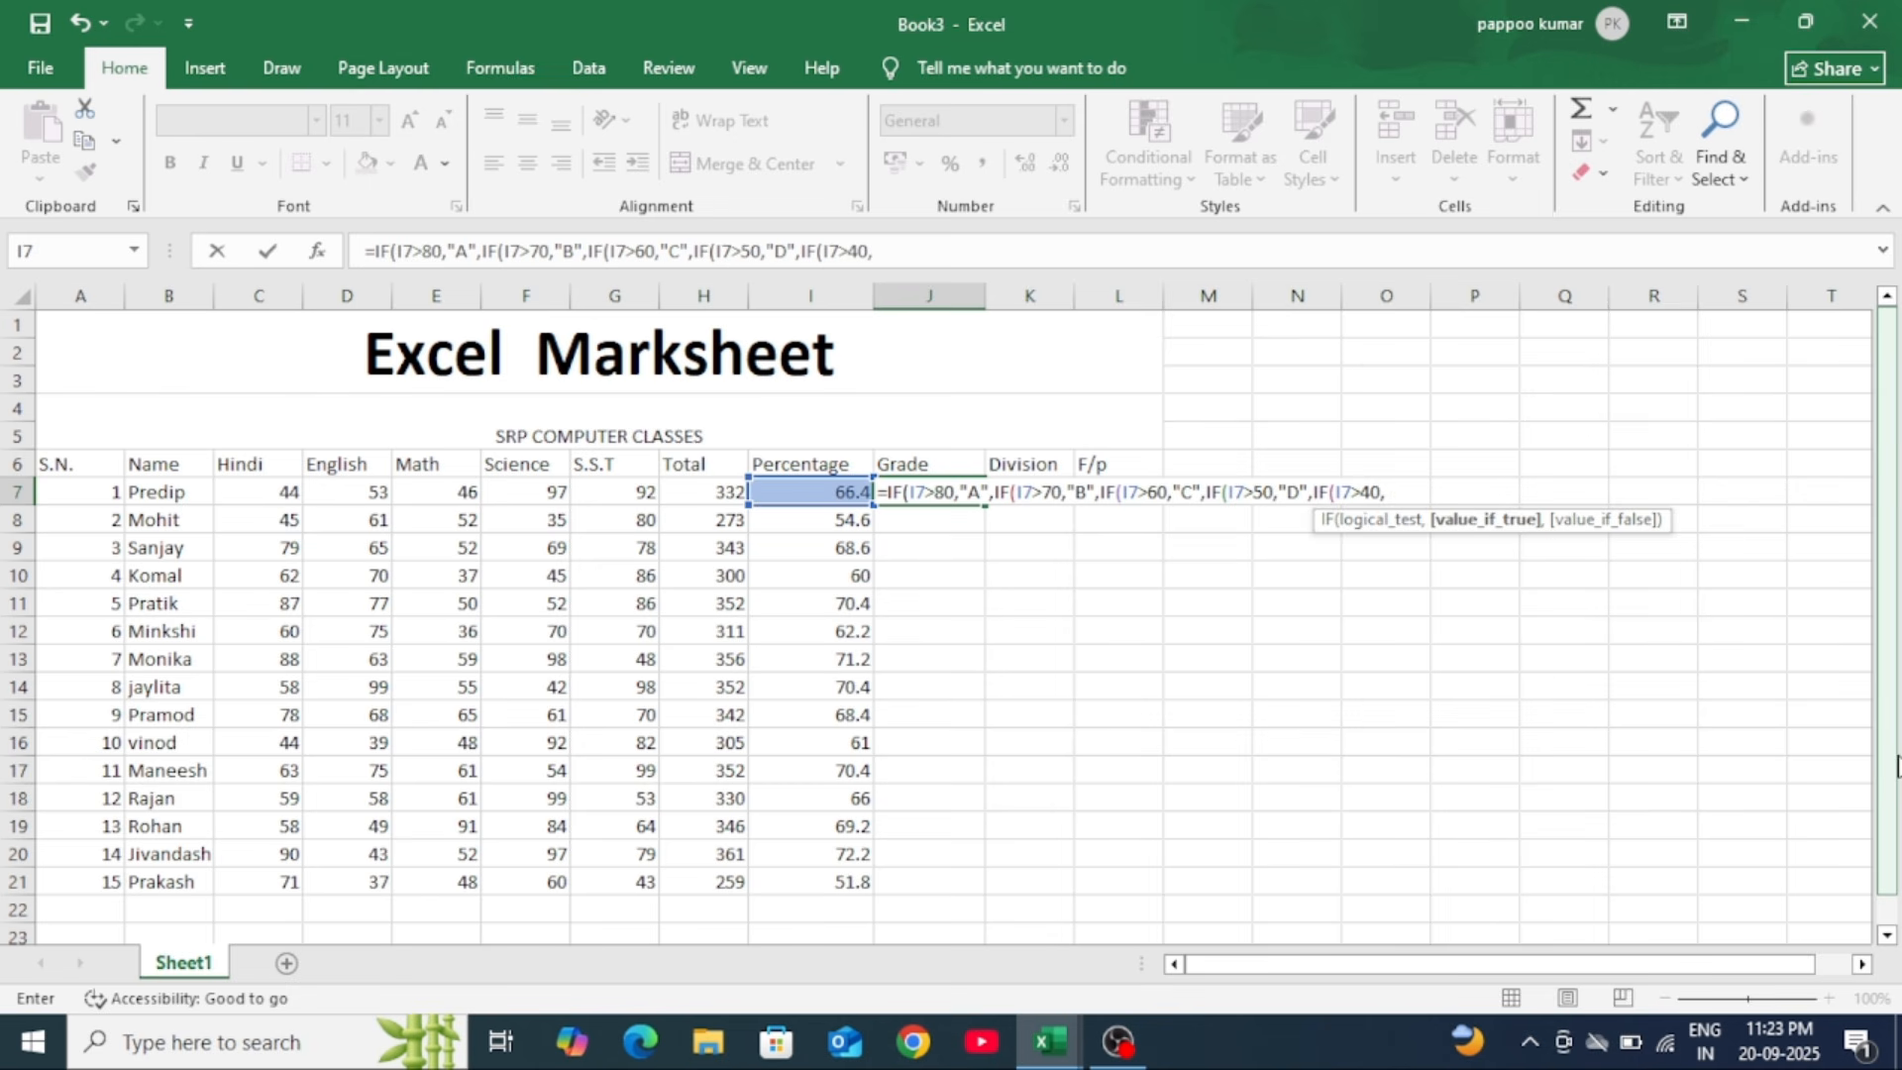
text("E",IF)
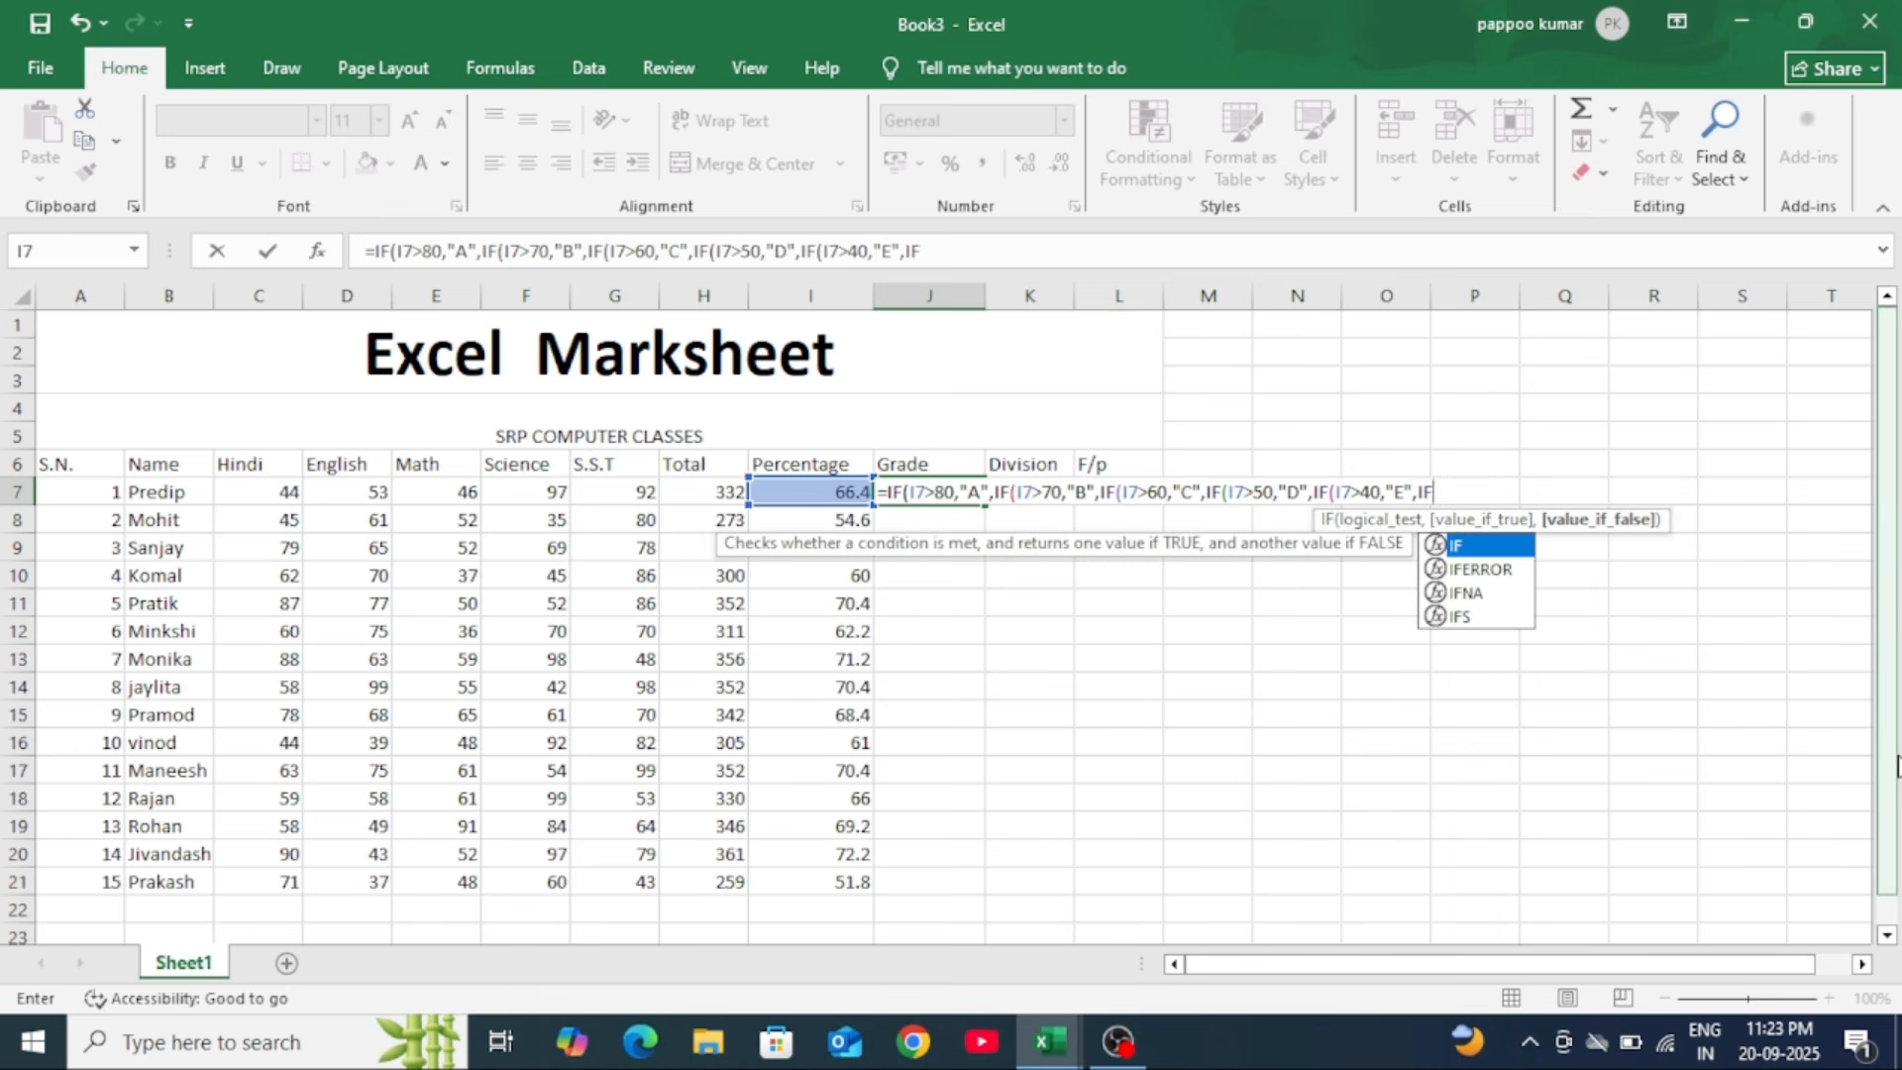
text(()
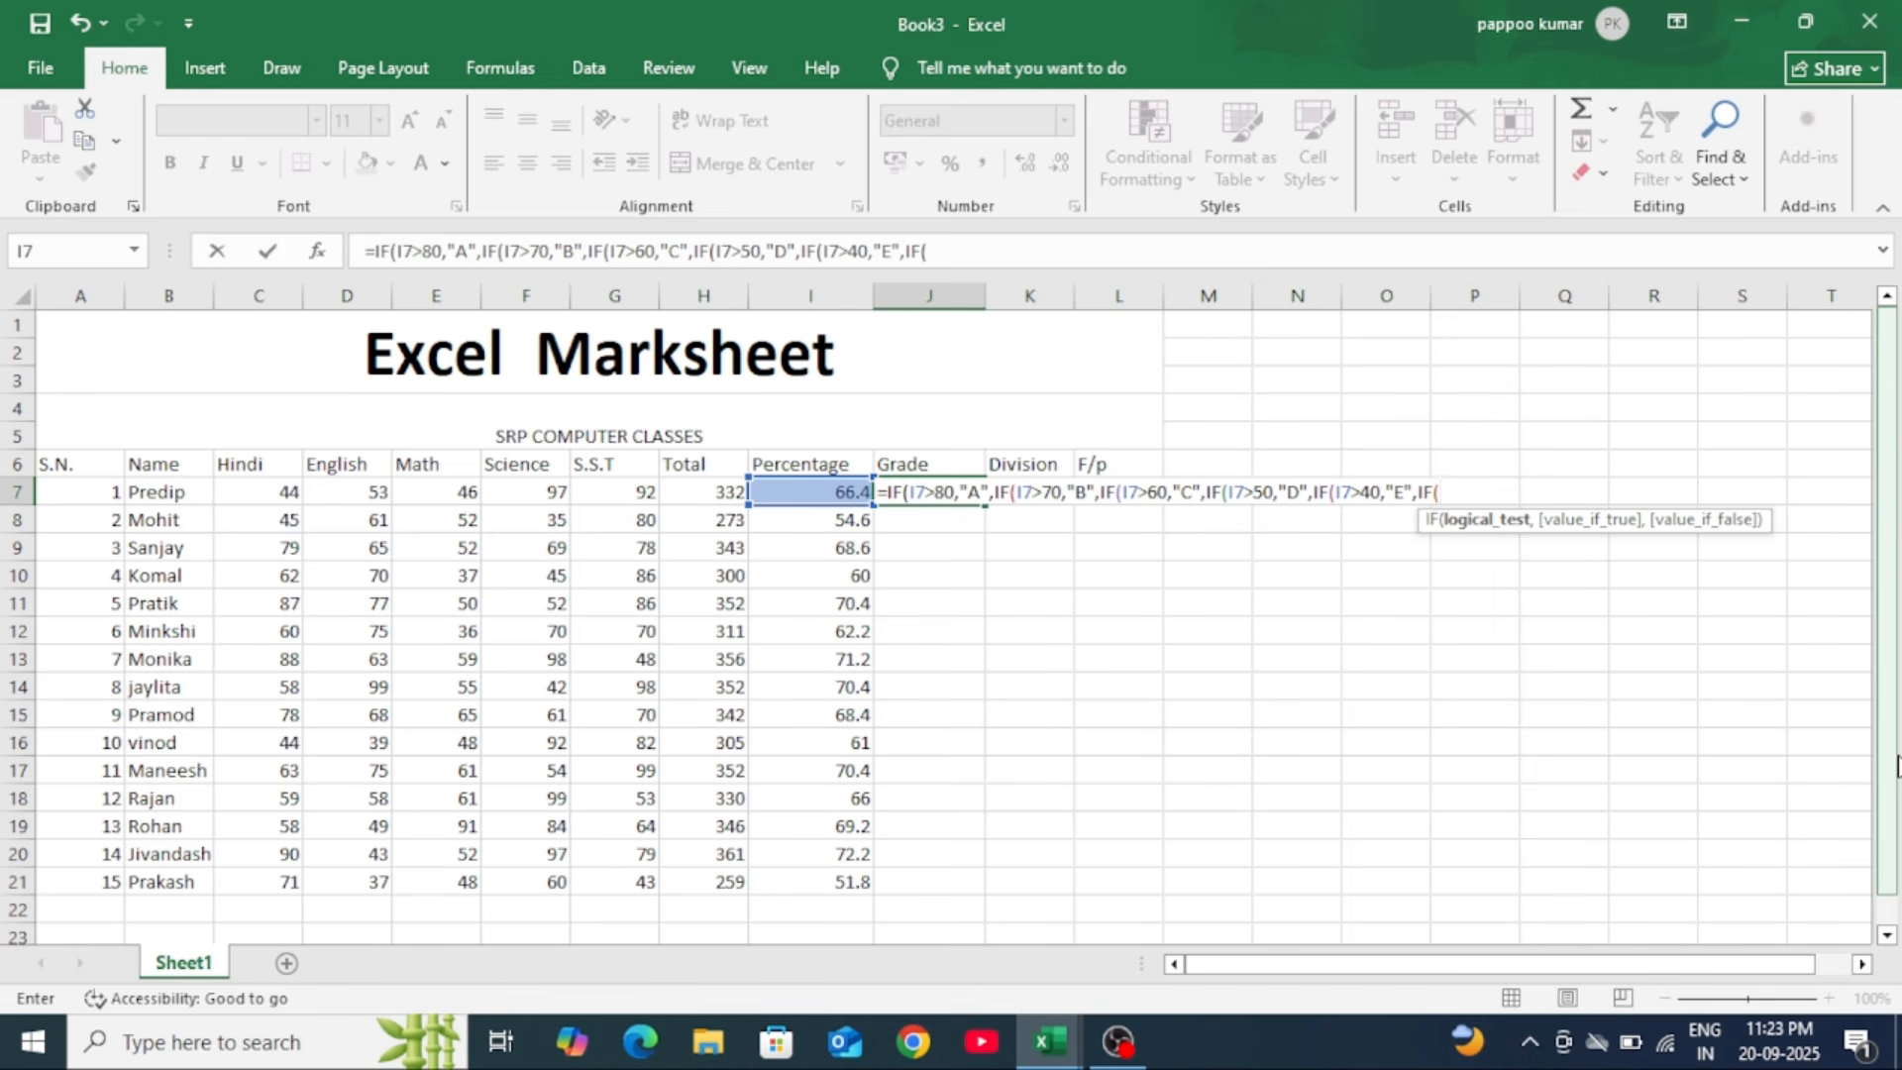
Complete the grade formula in J7 with IF(I7<40,"F" and six closing parentheses, and enter it
click(781, 492)
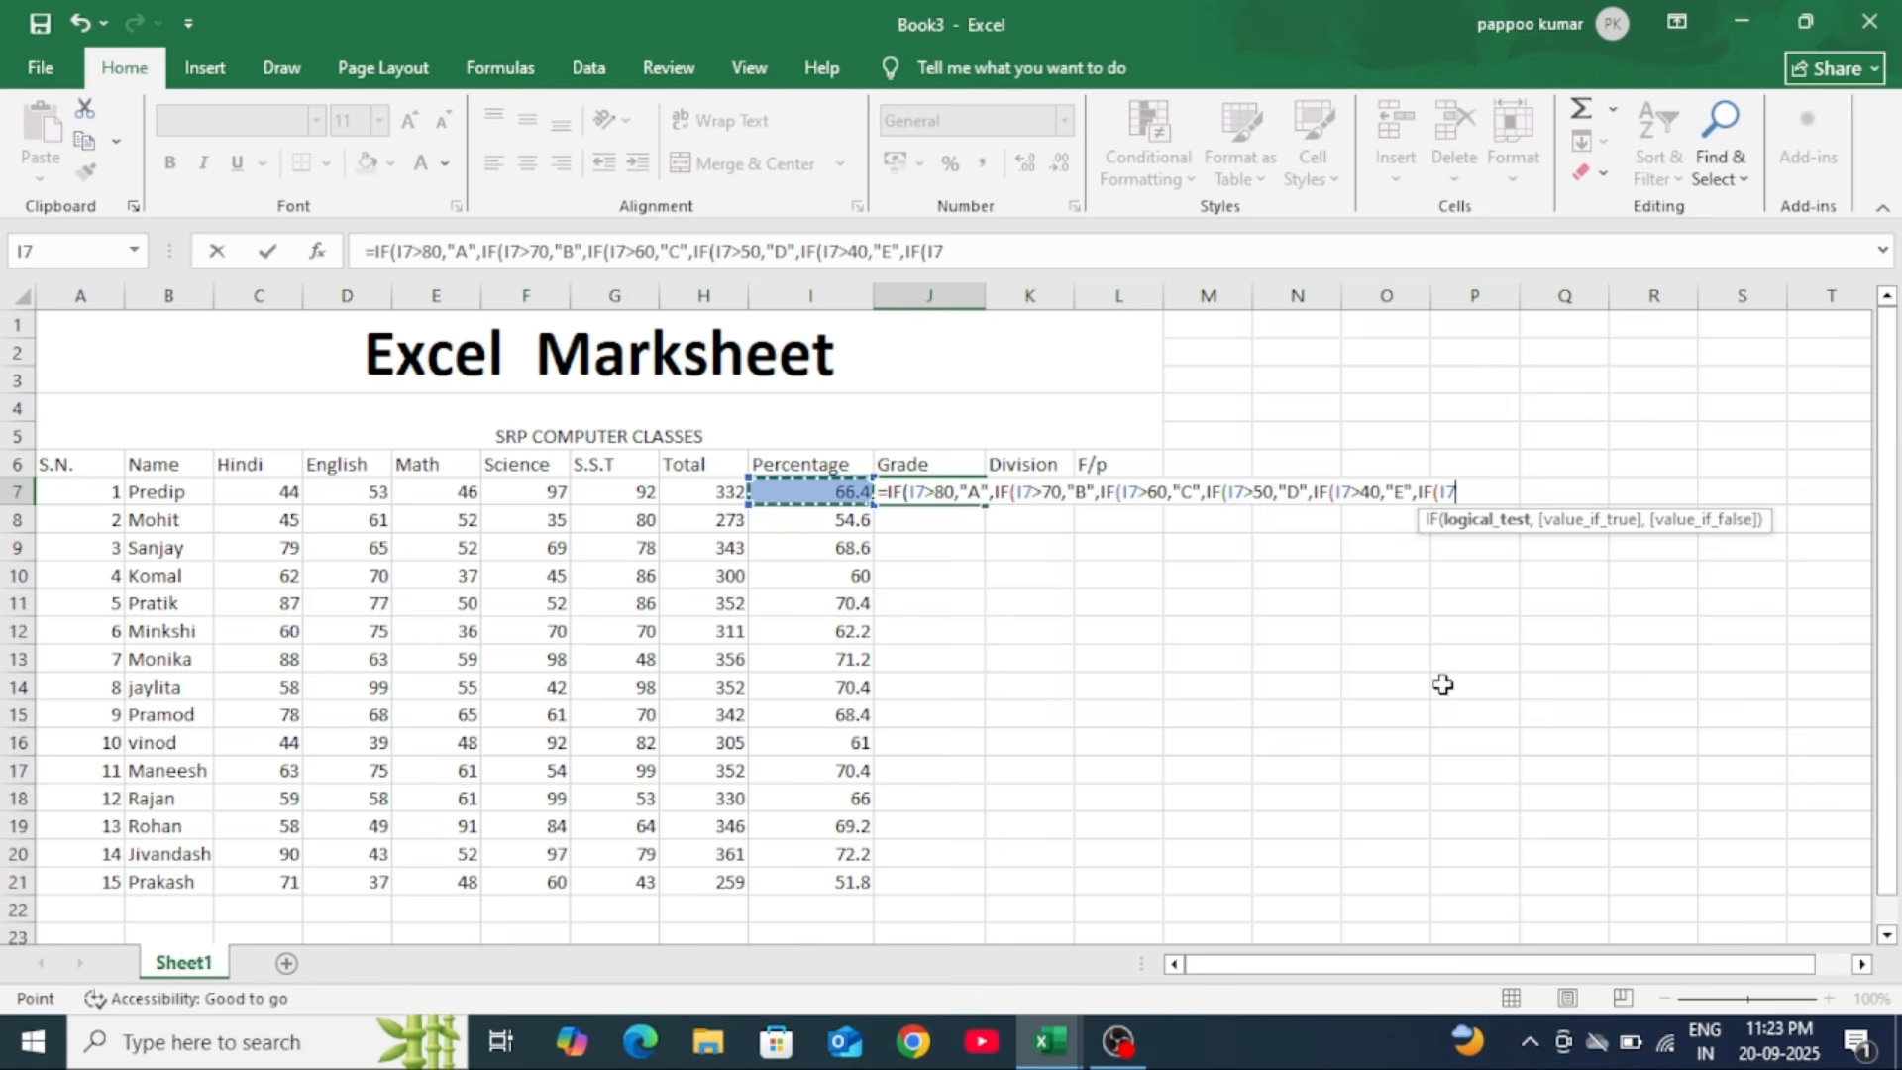
text(<)
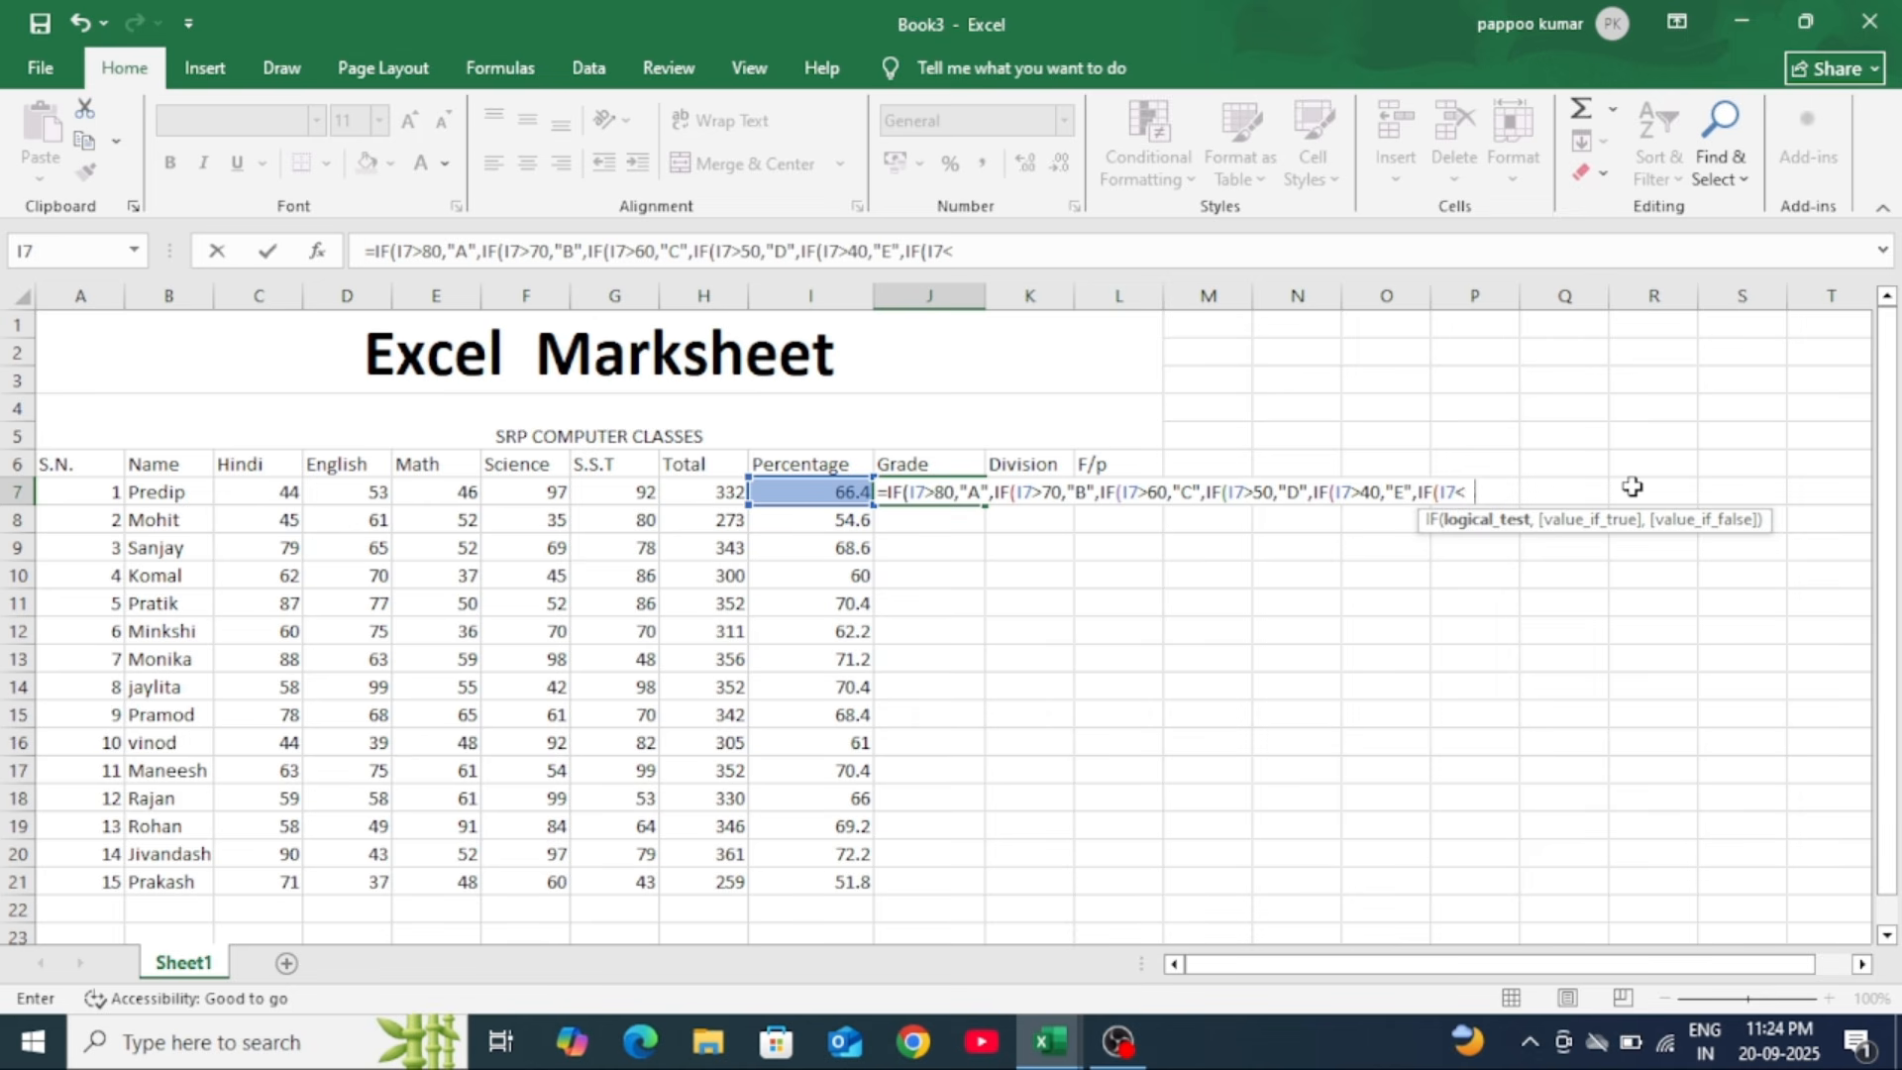
text(40,")
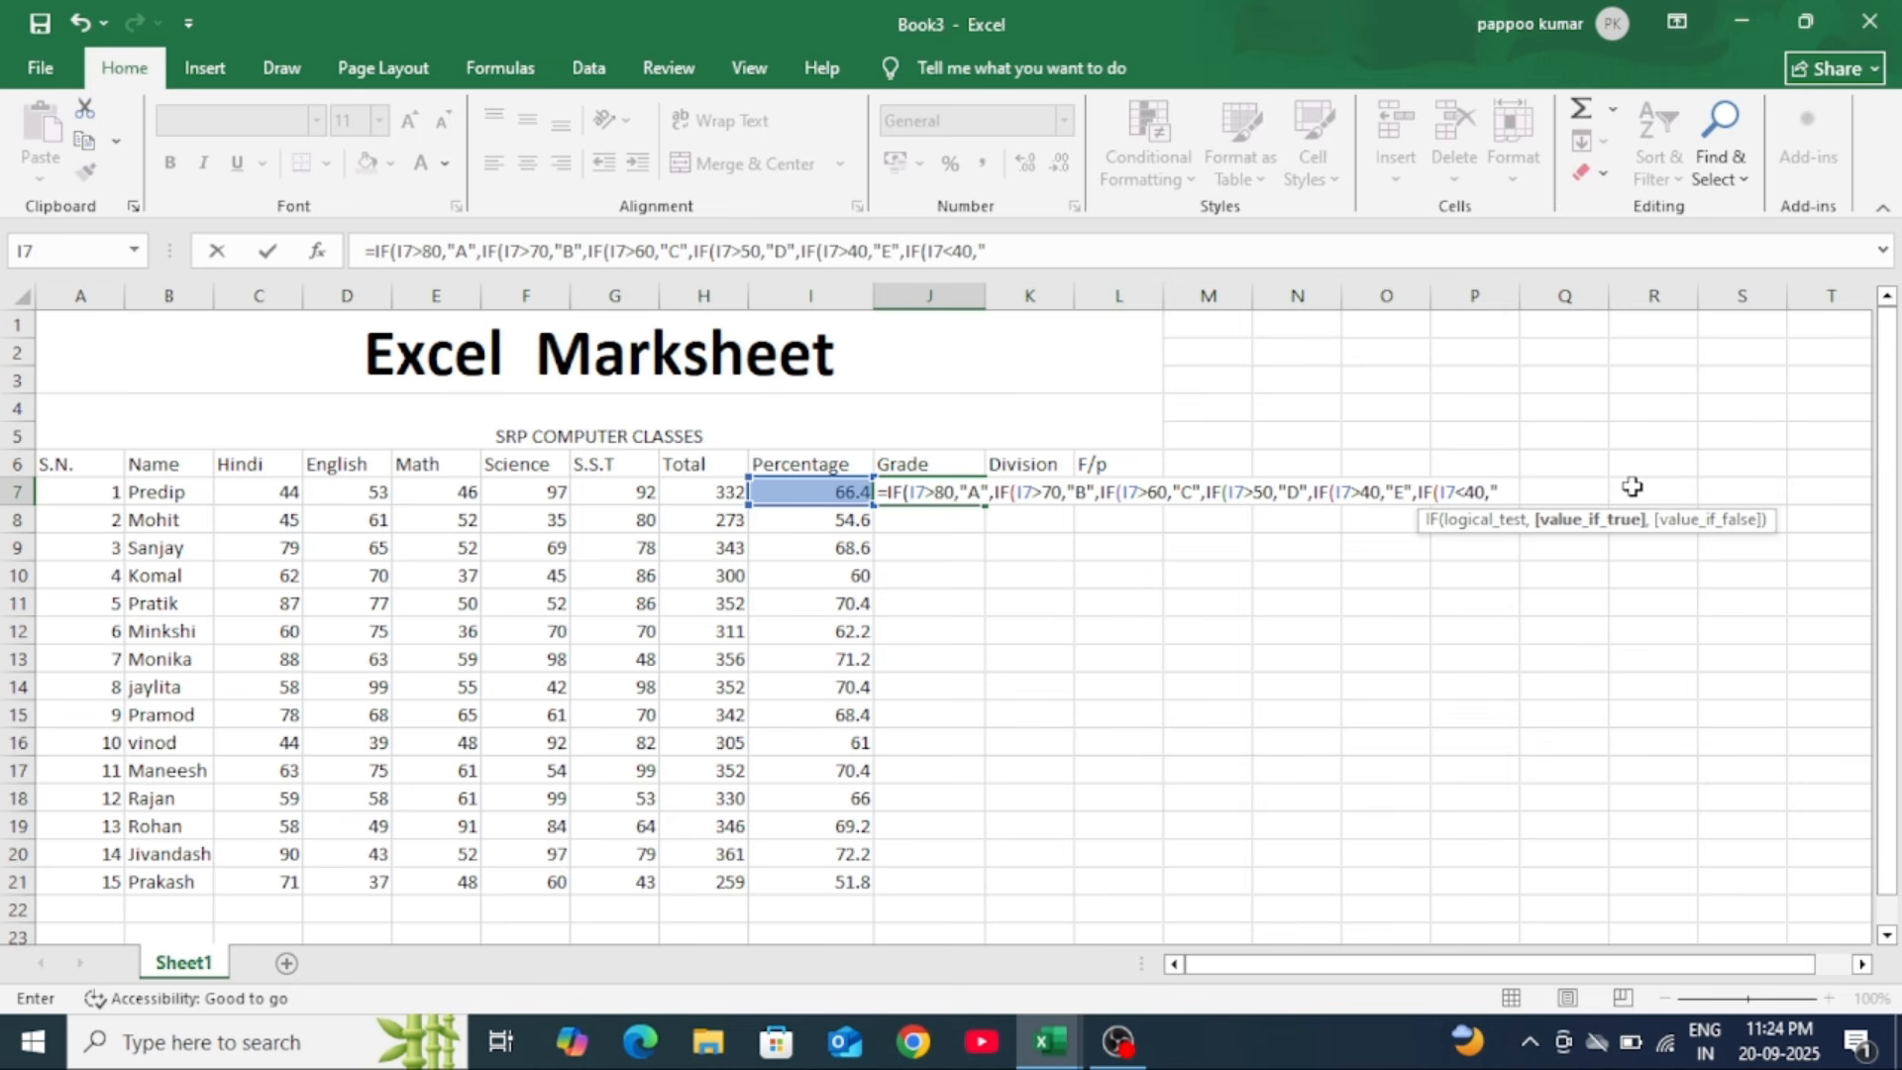
text(F)
mouse_move(1117, 1040)
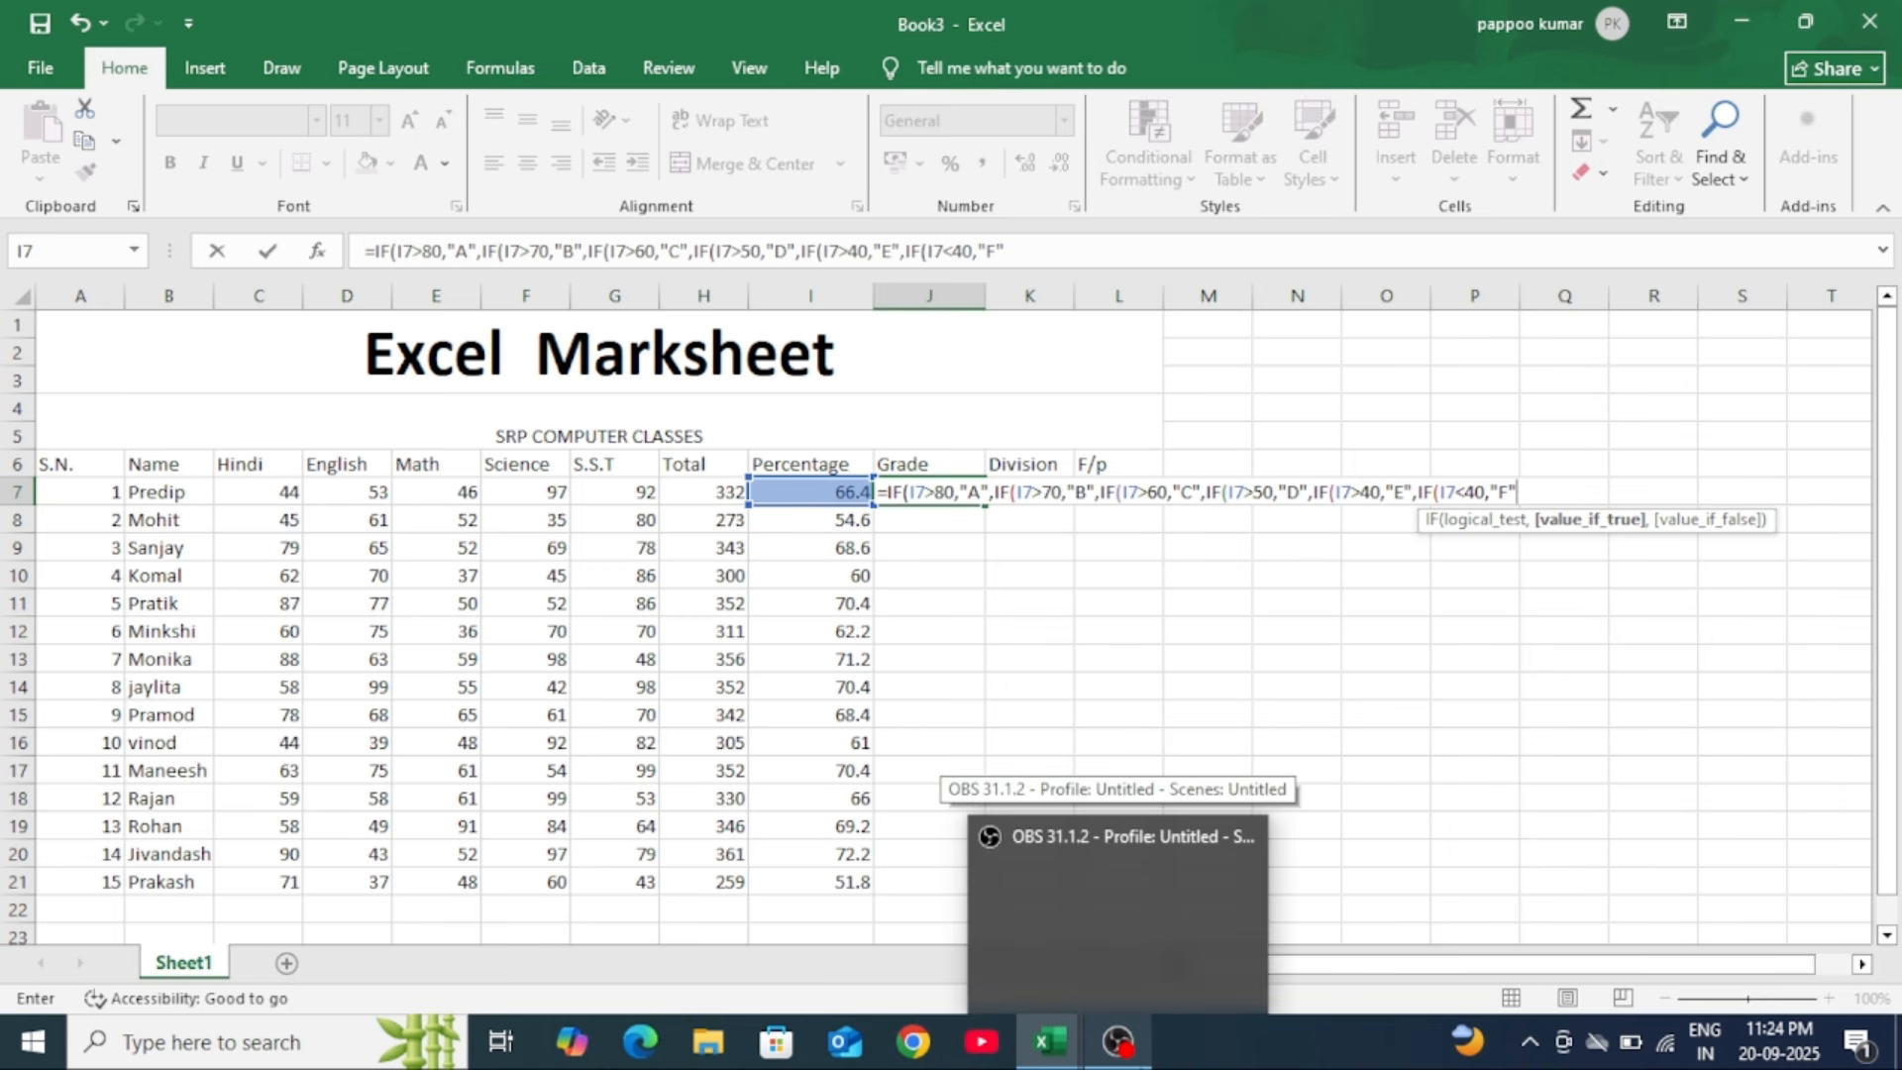
mouse_move(1897, 1042)
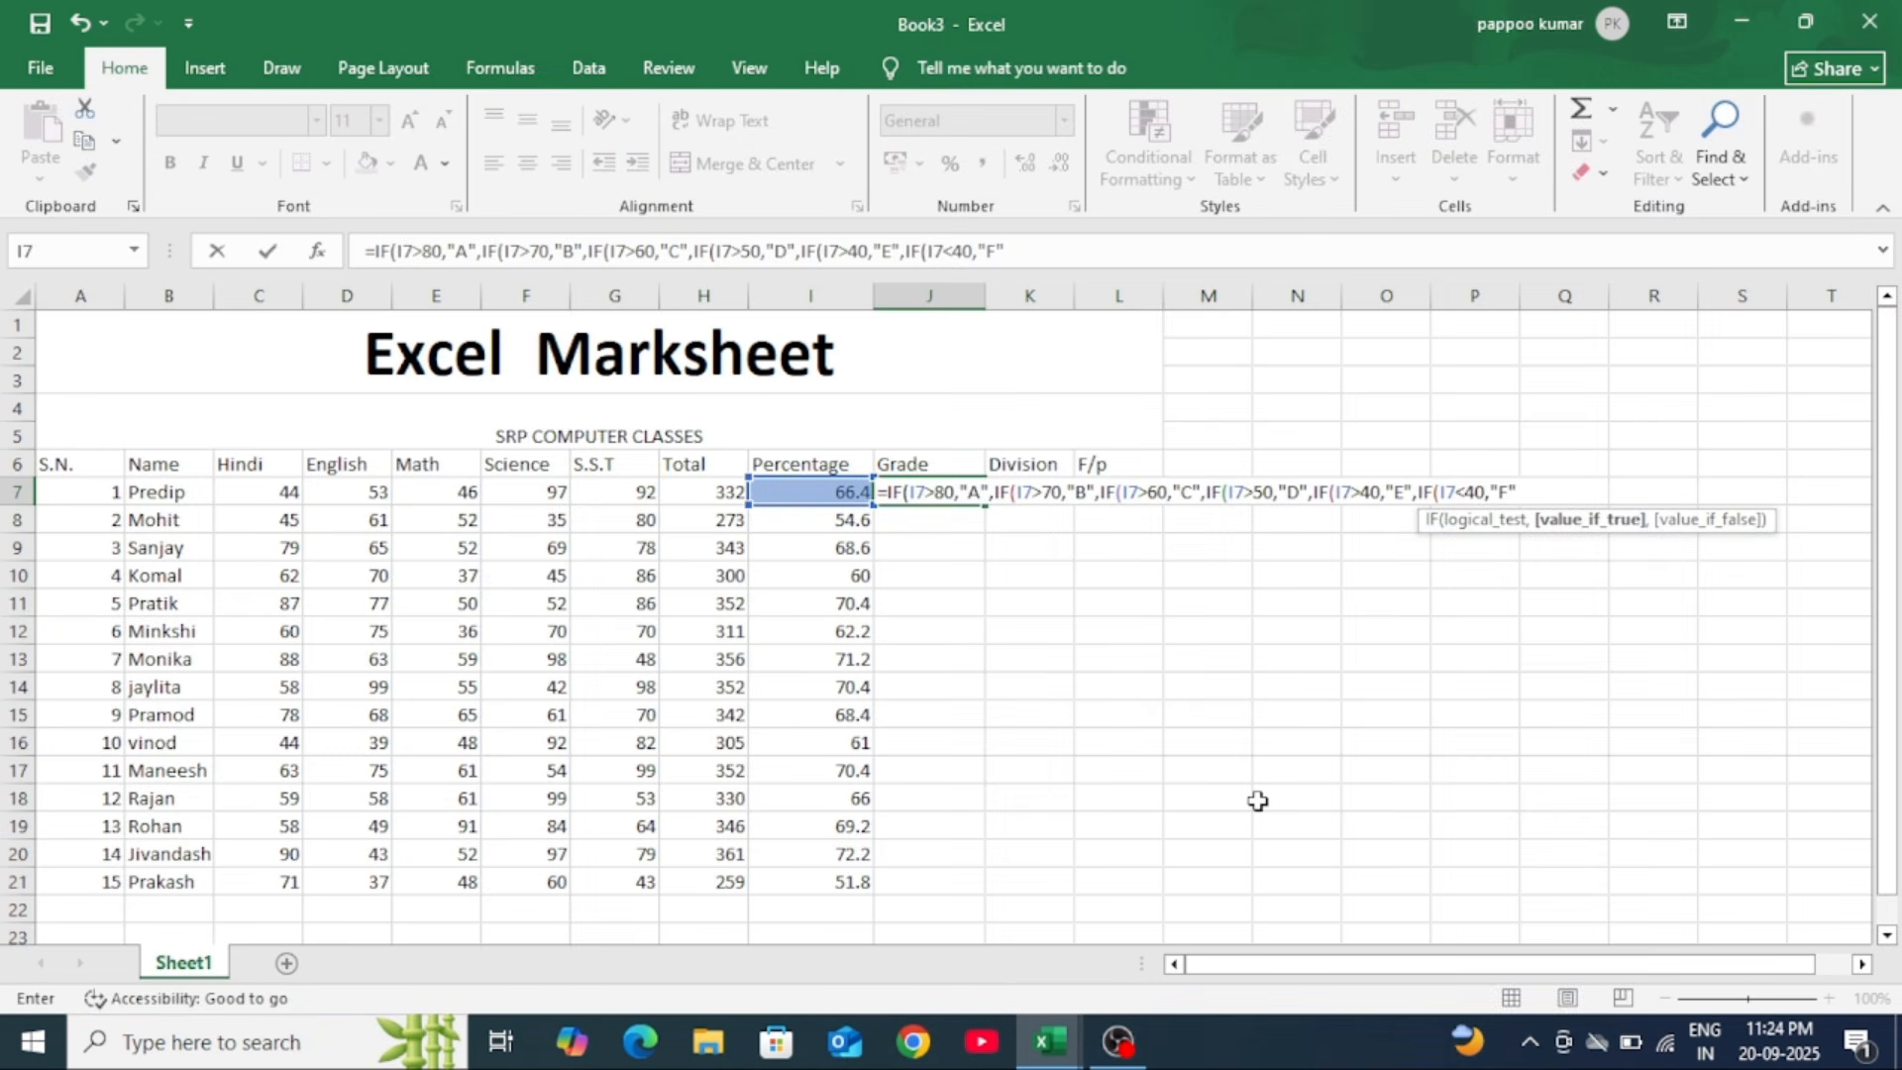
text()))))))
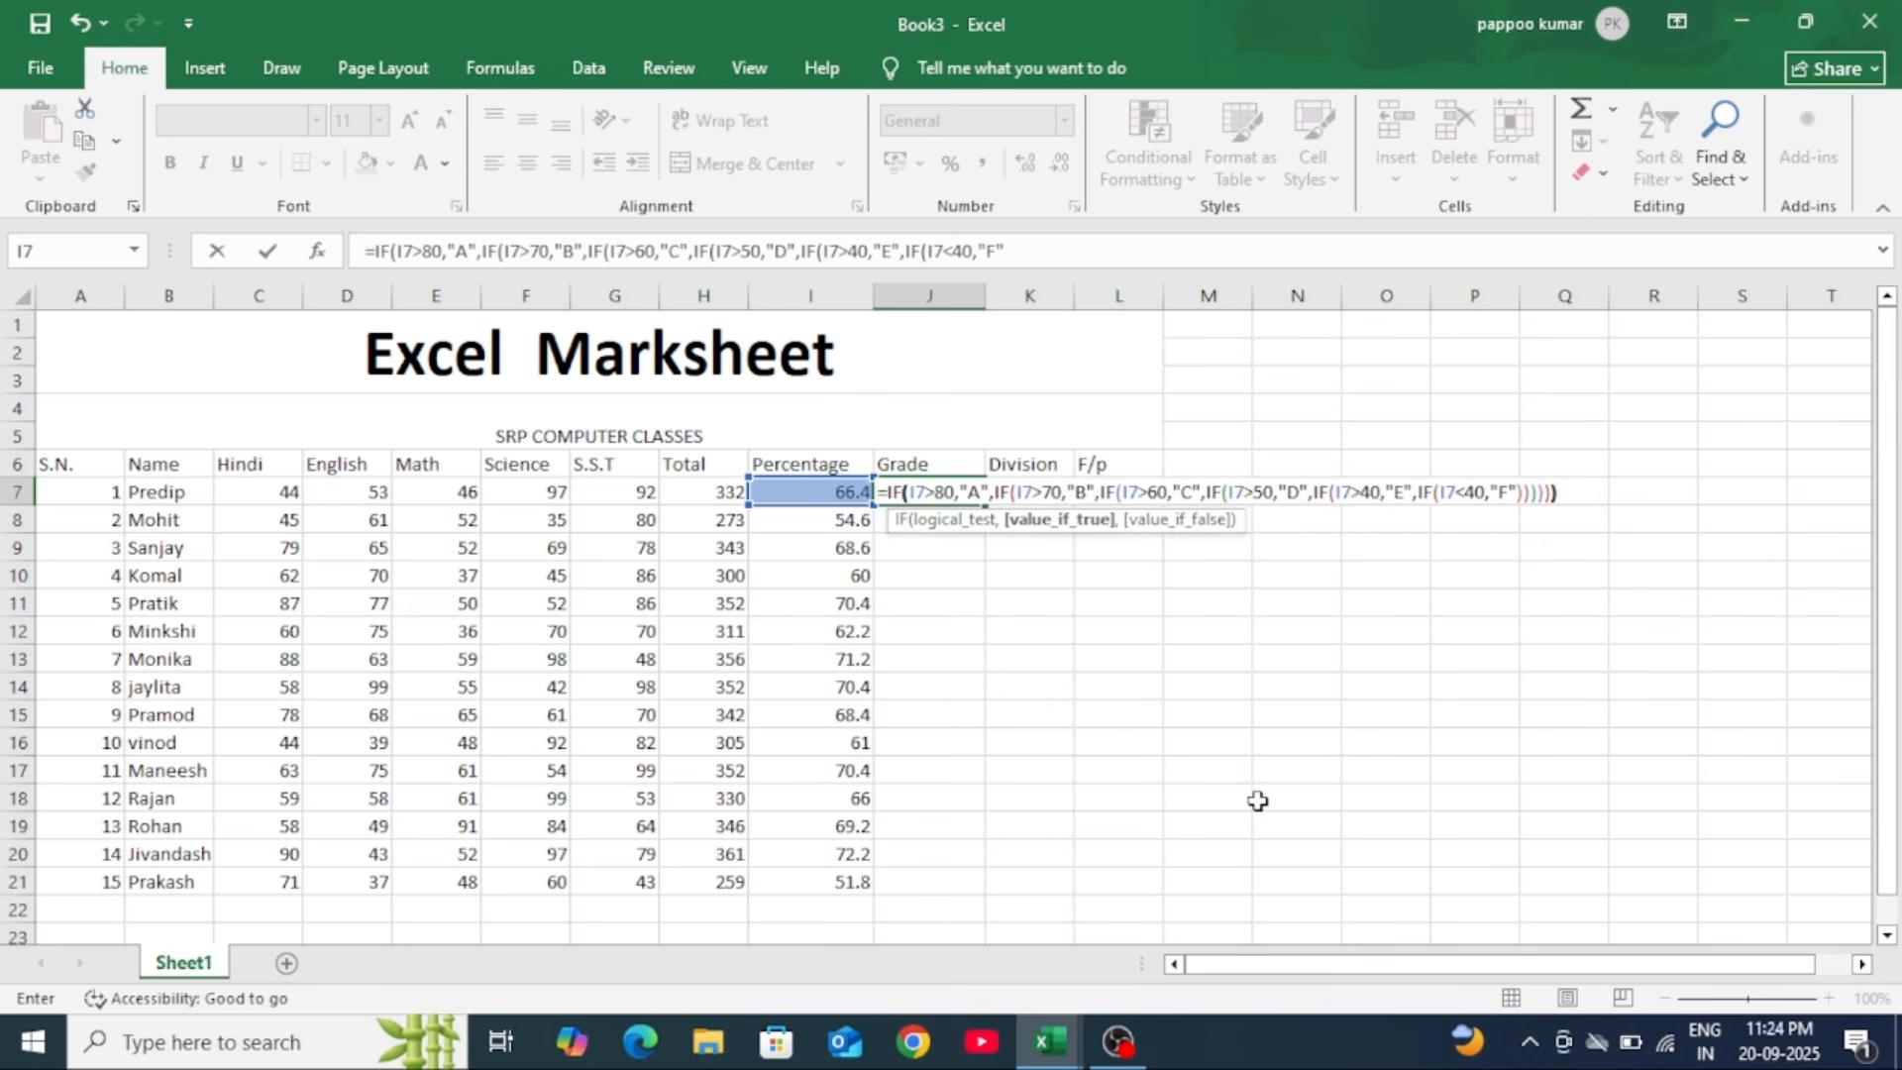
key(Return)
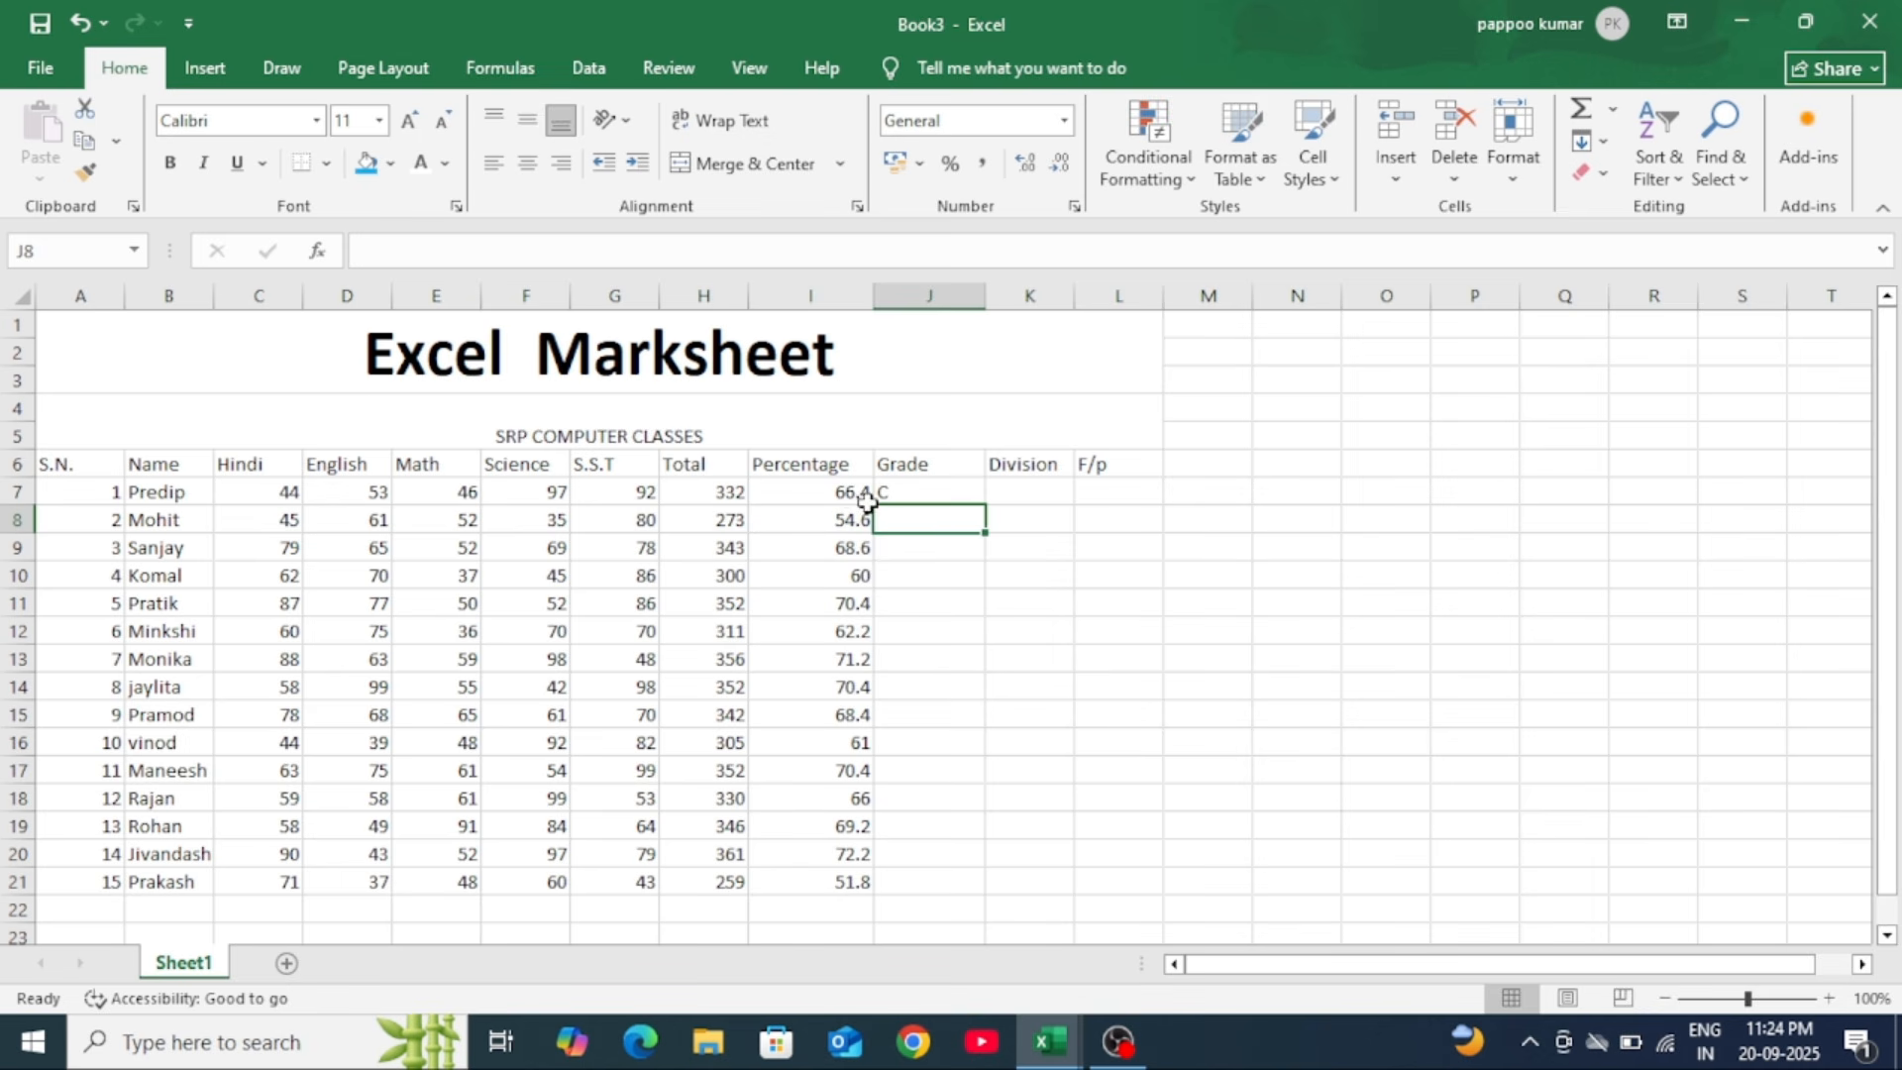
Fill the grade formula from J7 down to J21 for all the students
click(889, 464)
click(914, 494)
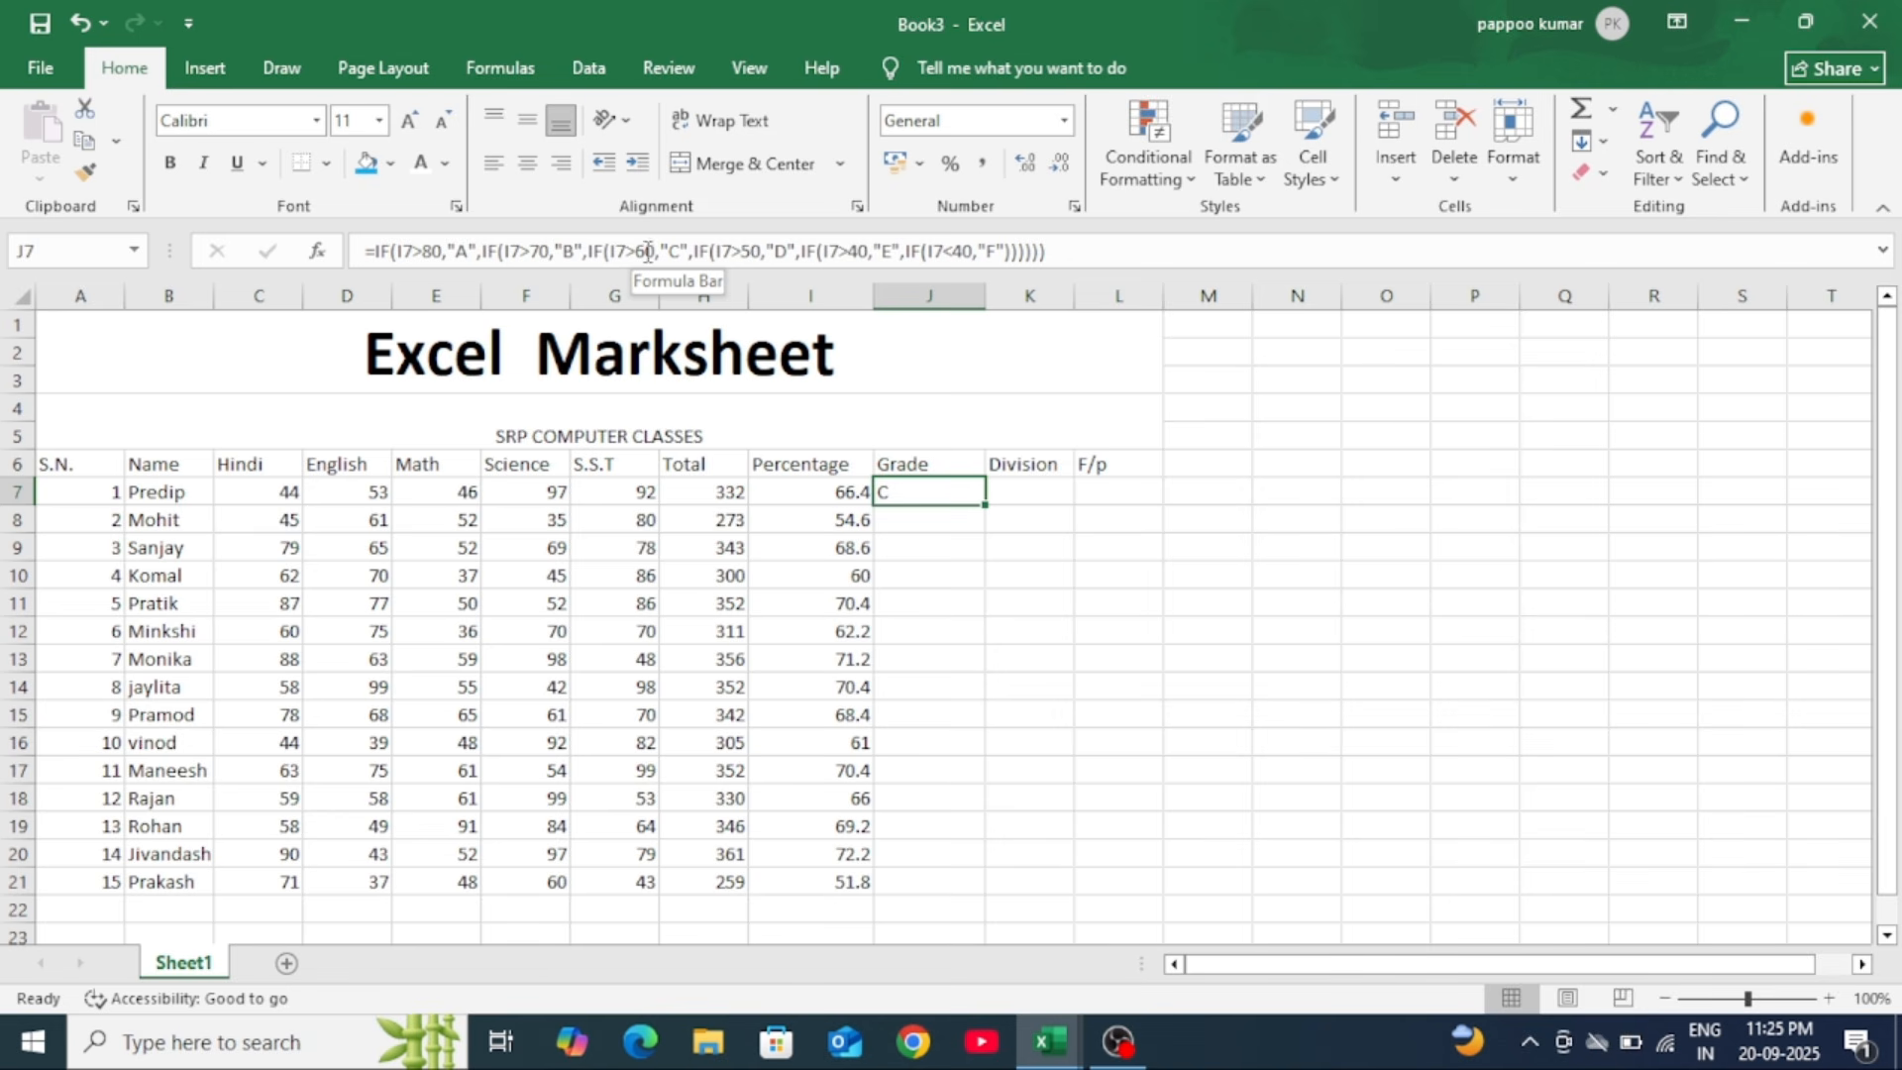
double_click(985, 504)
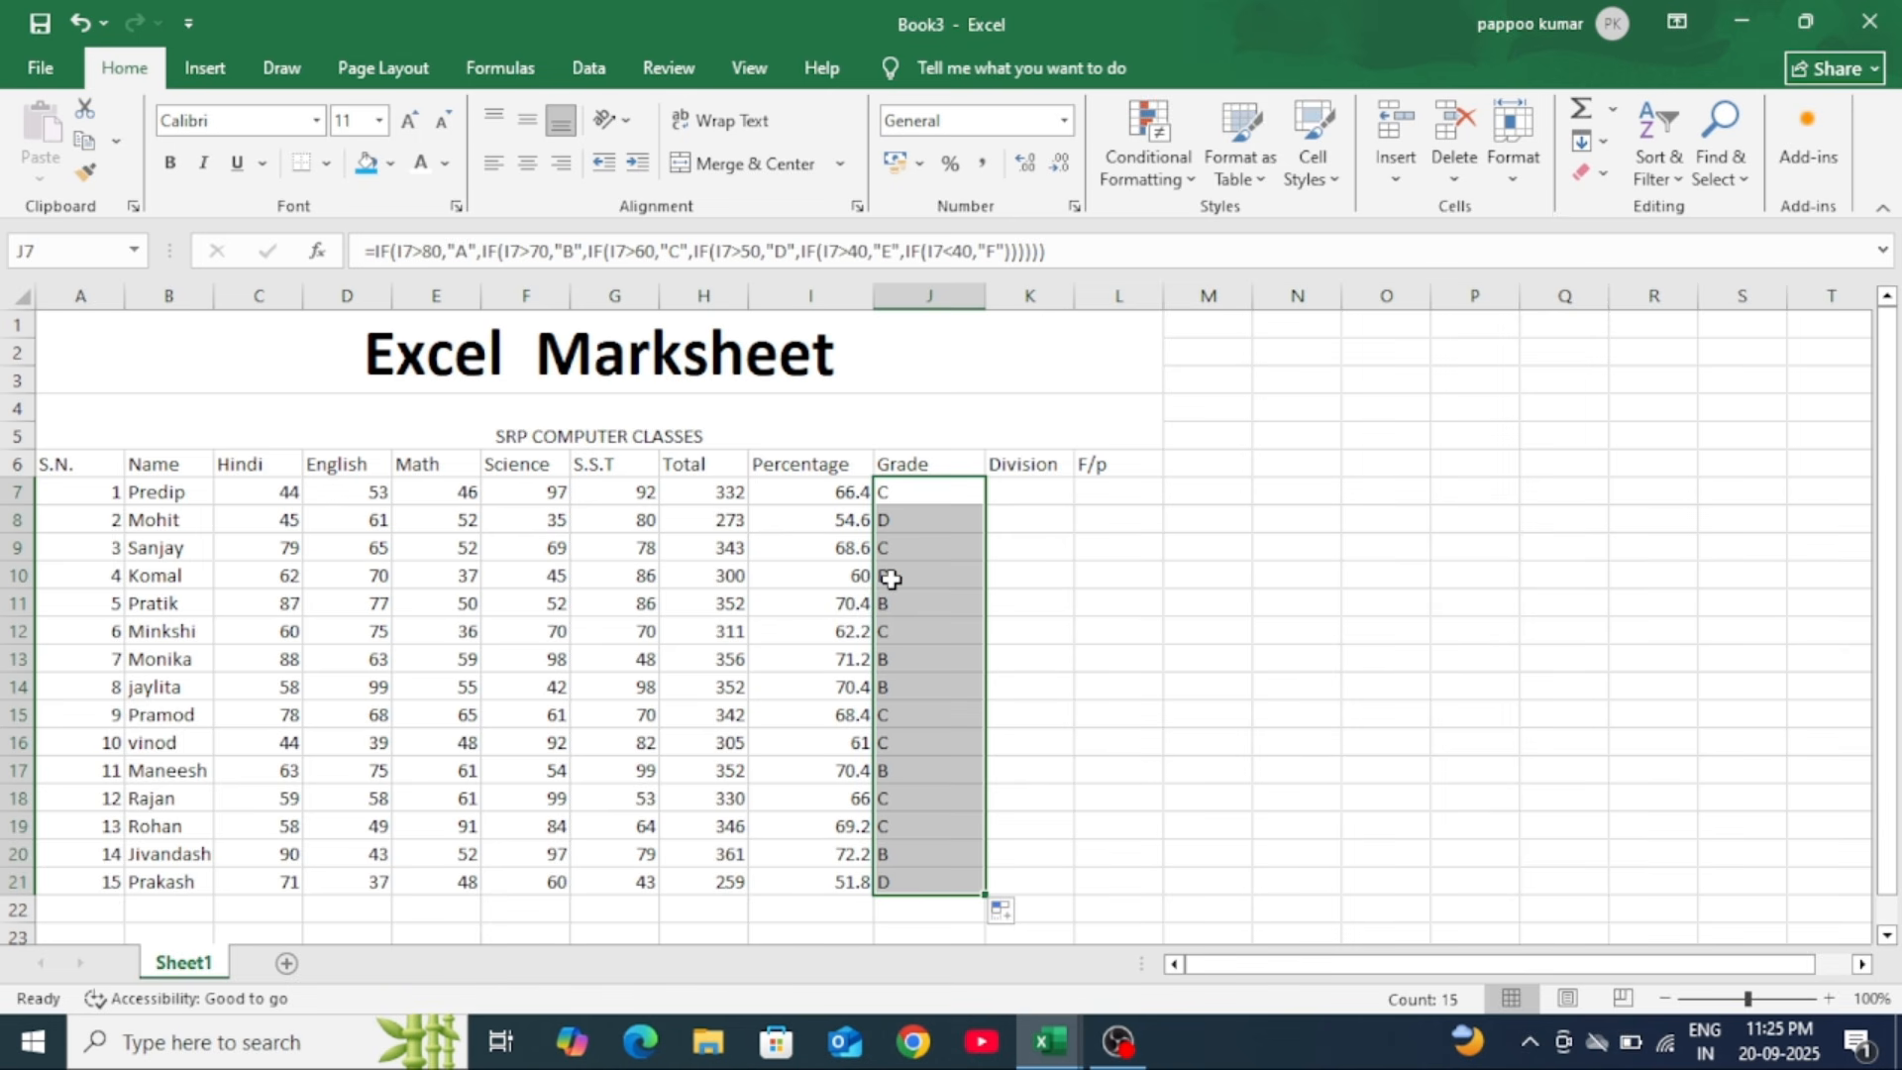
Begin the first student's division formula in K7 with =IF(I7>60,"FIRST", for percentages above 60
double_click(1056, 501)
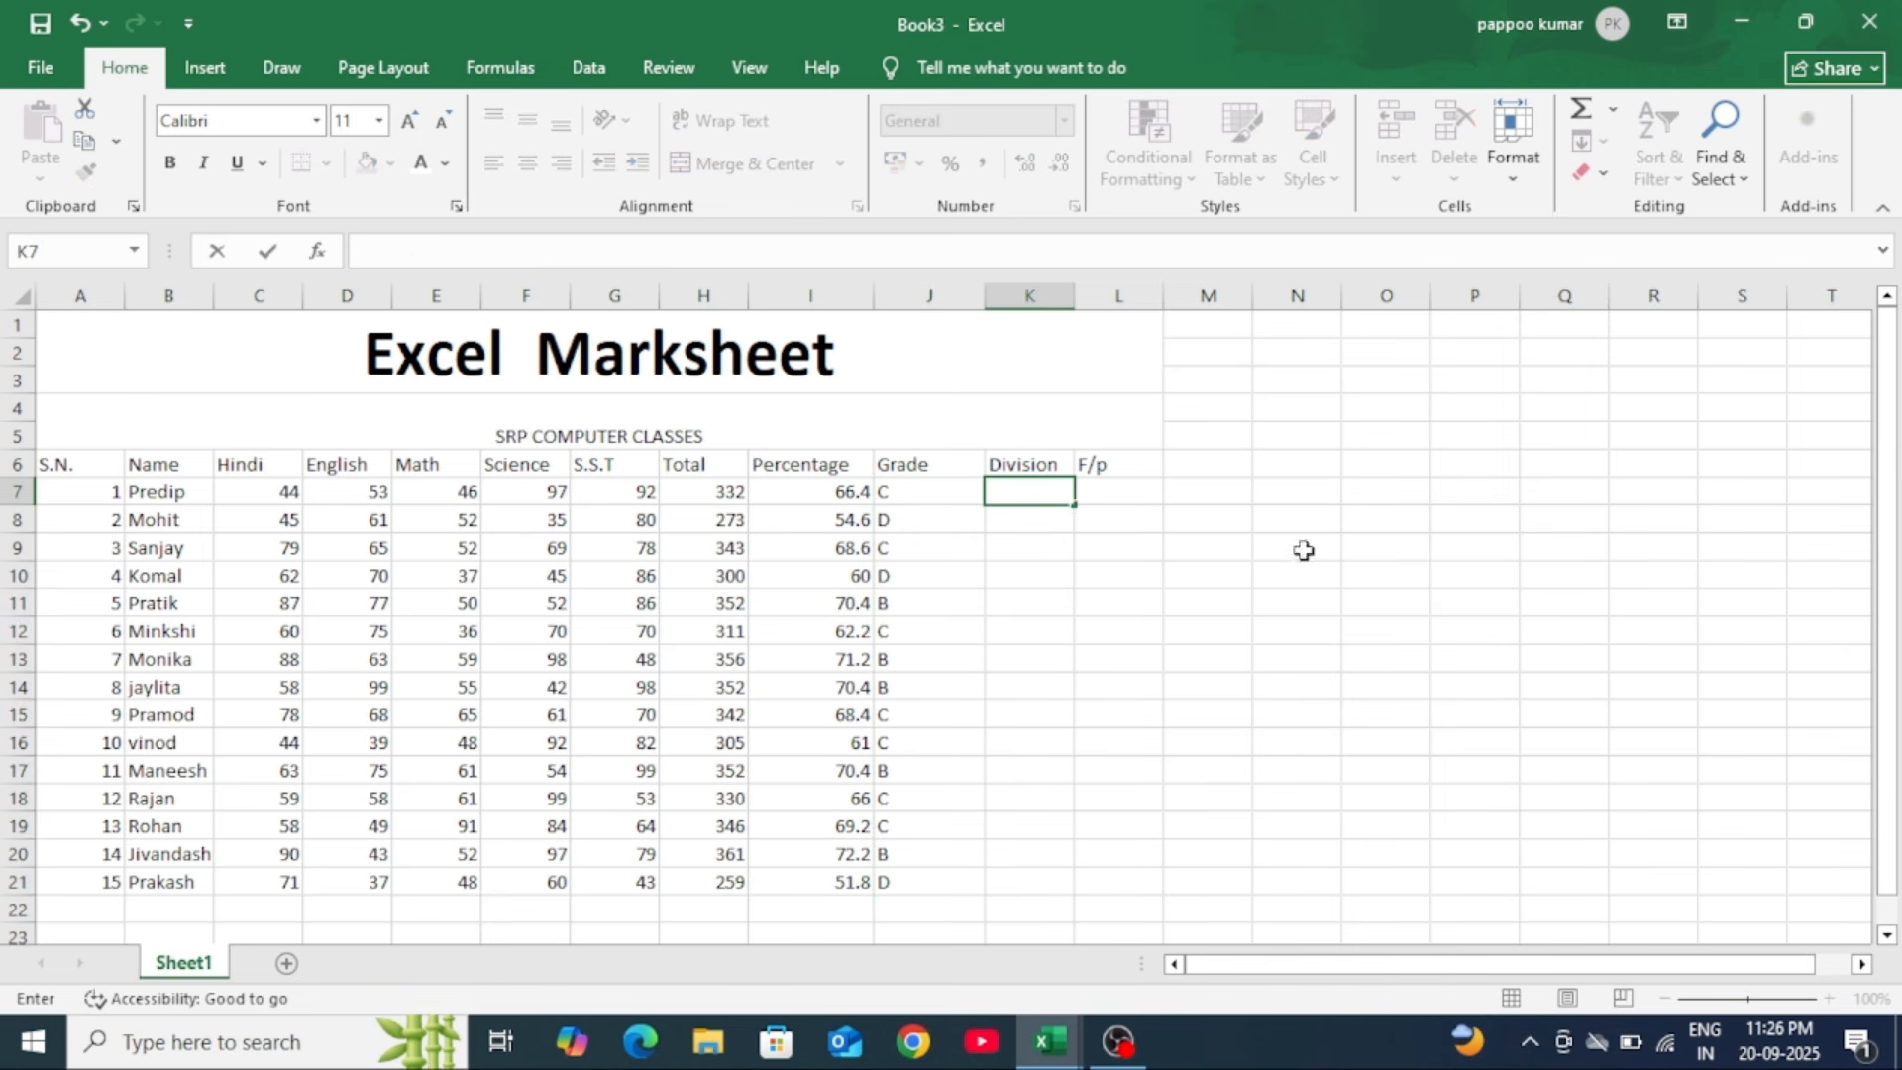
click(1256, 631)
click(1034, 491)
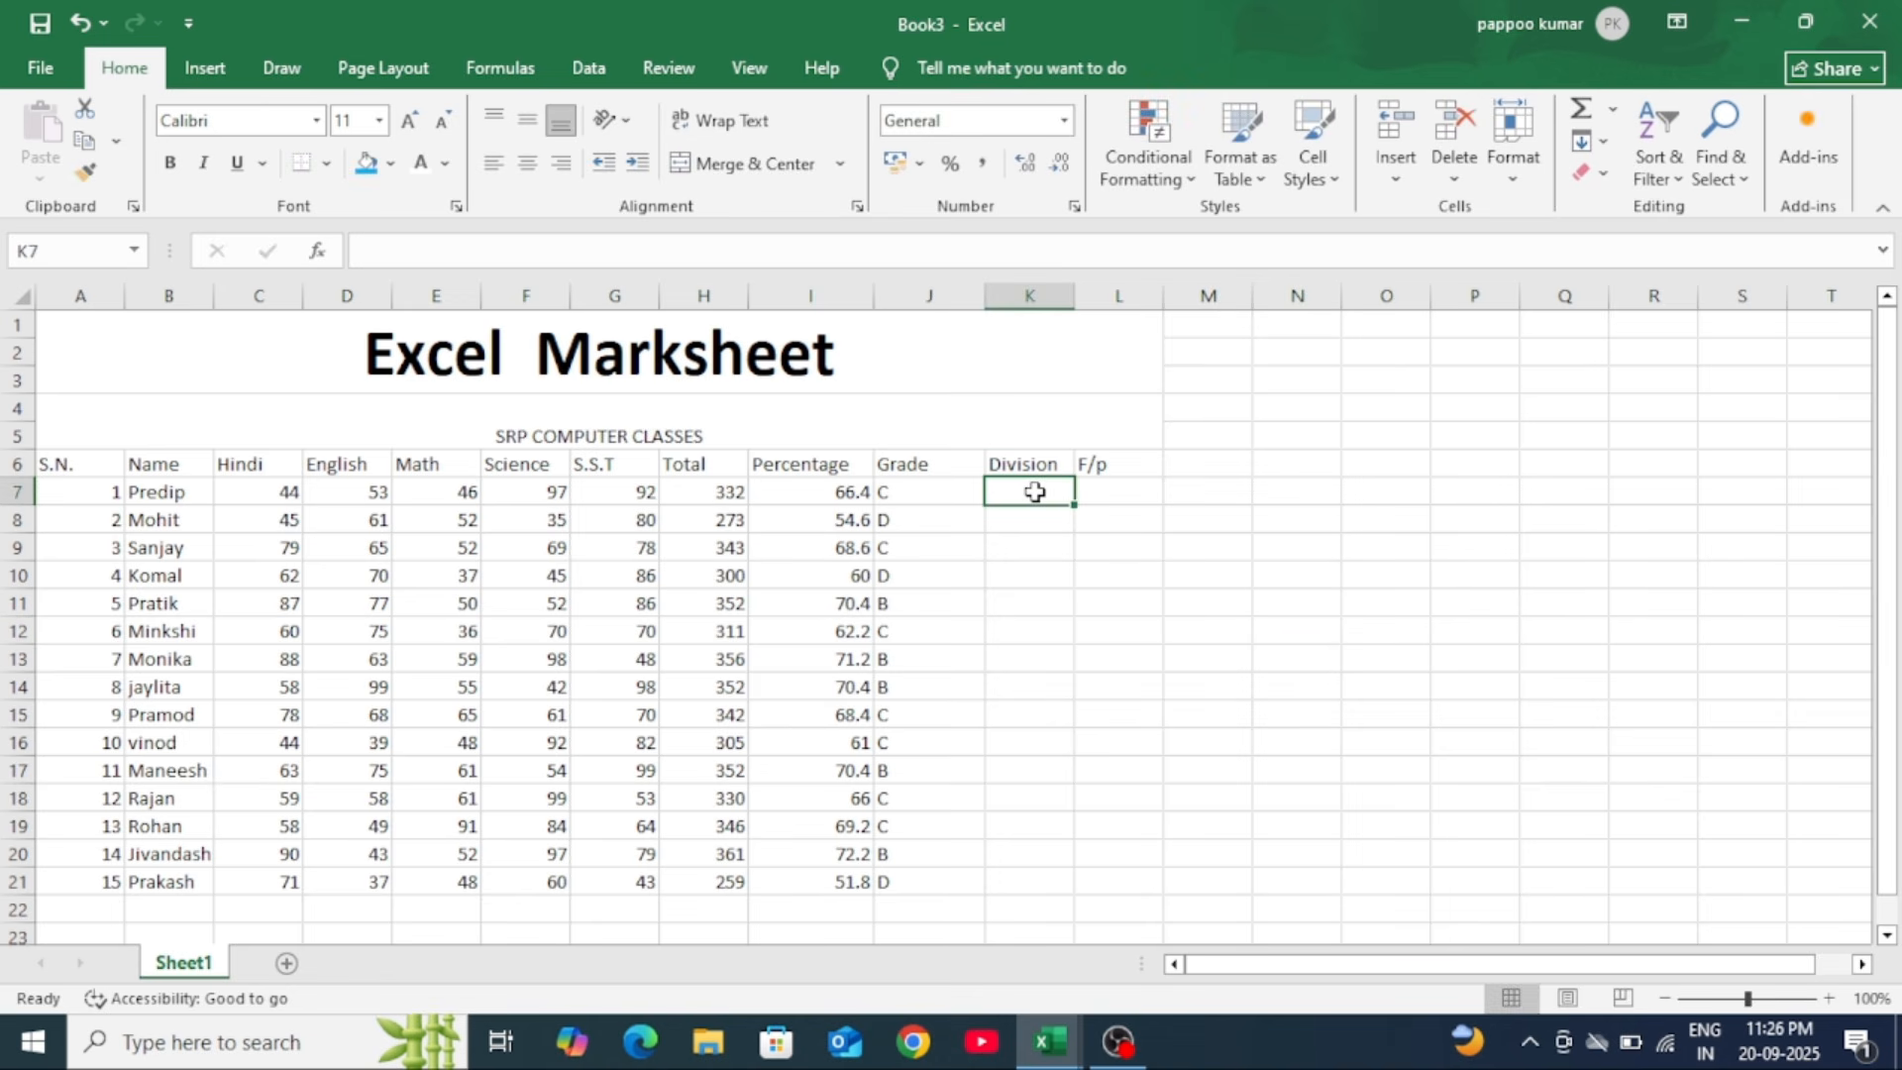
text(=)
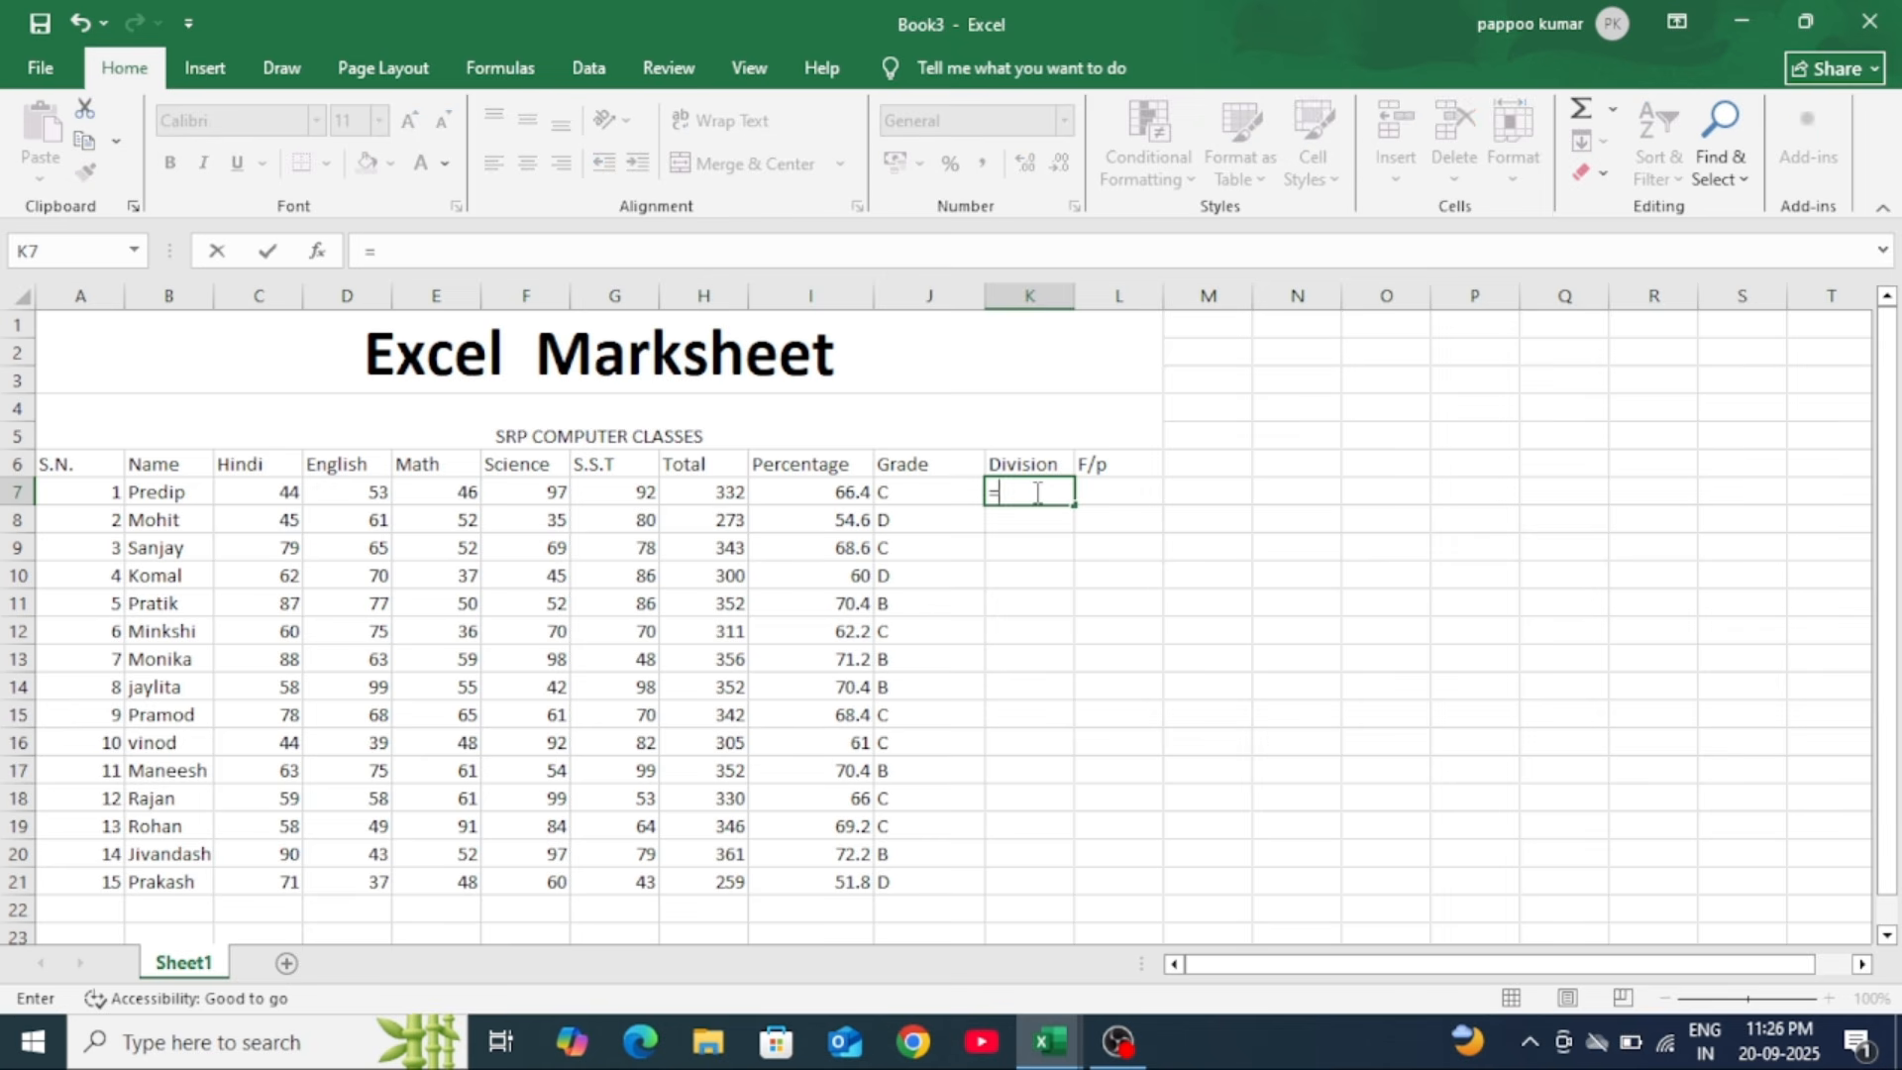
text(IF)
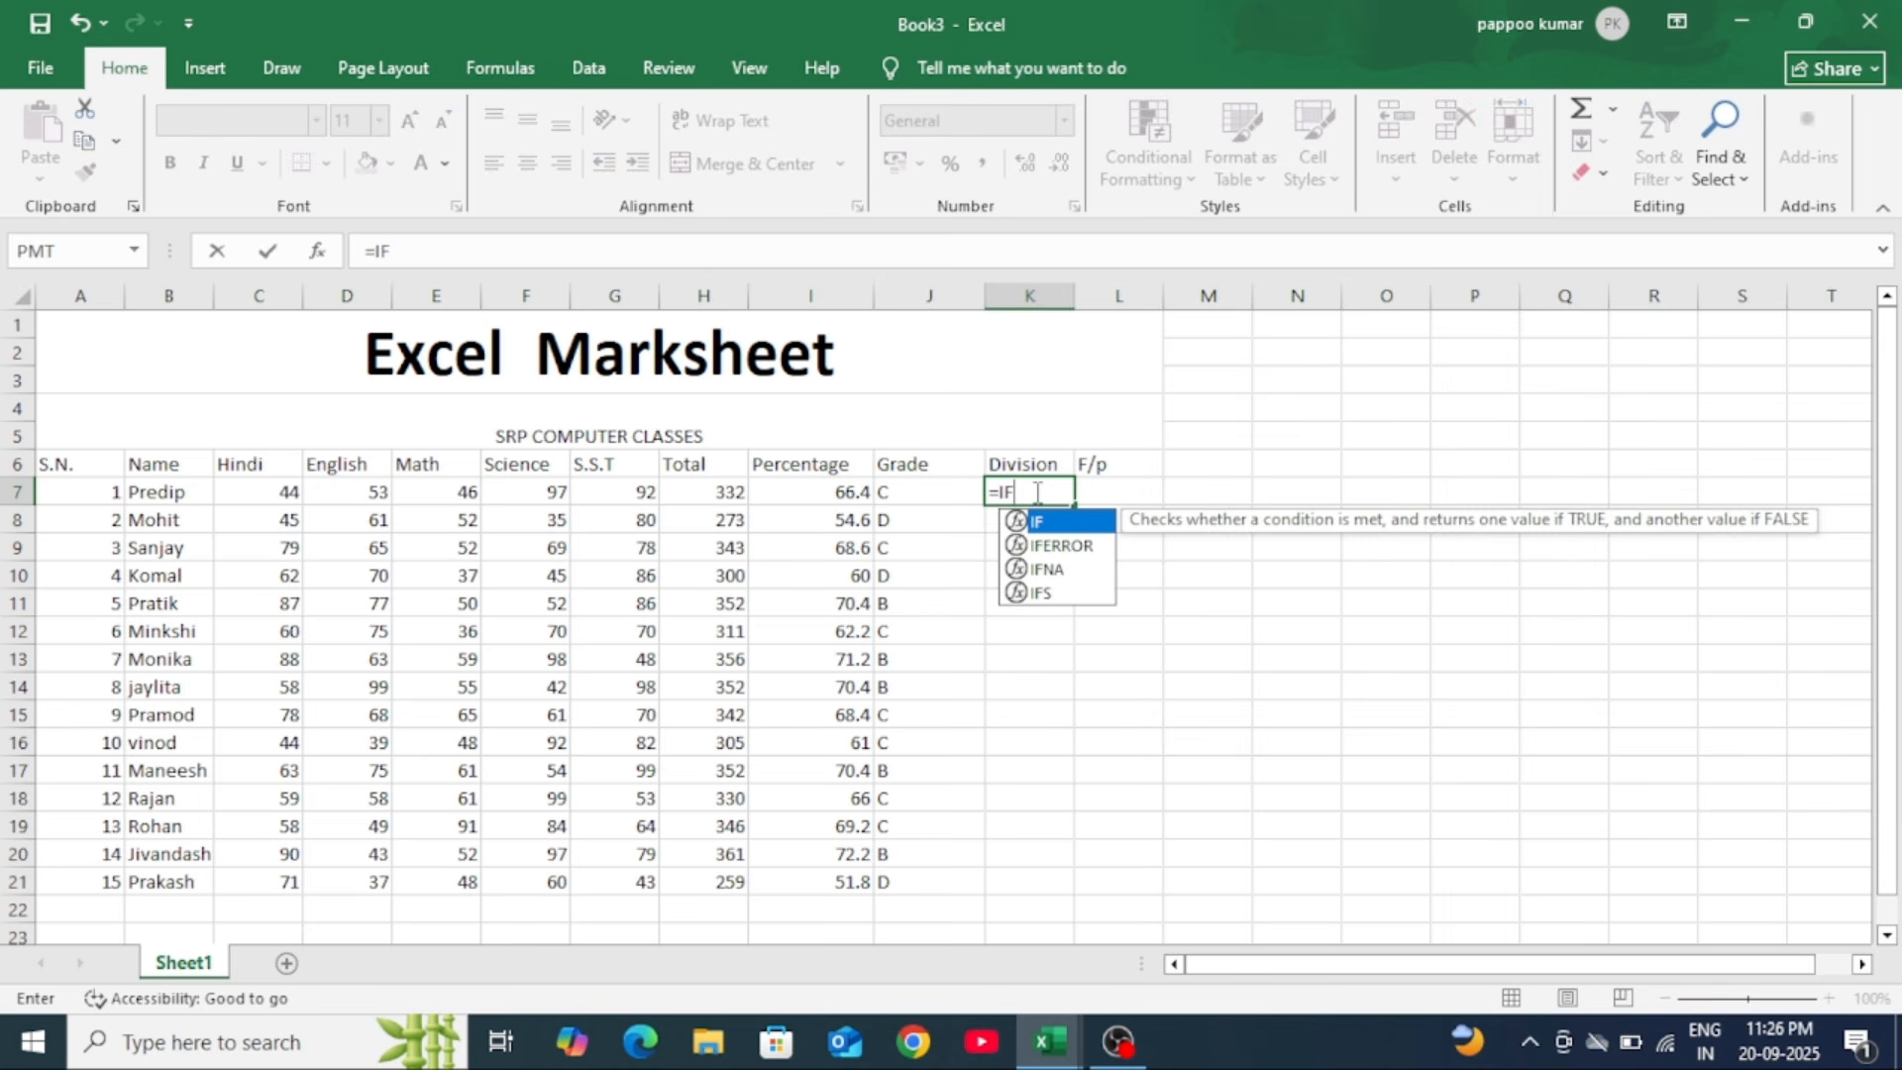
text(()
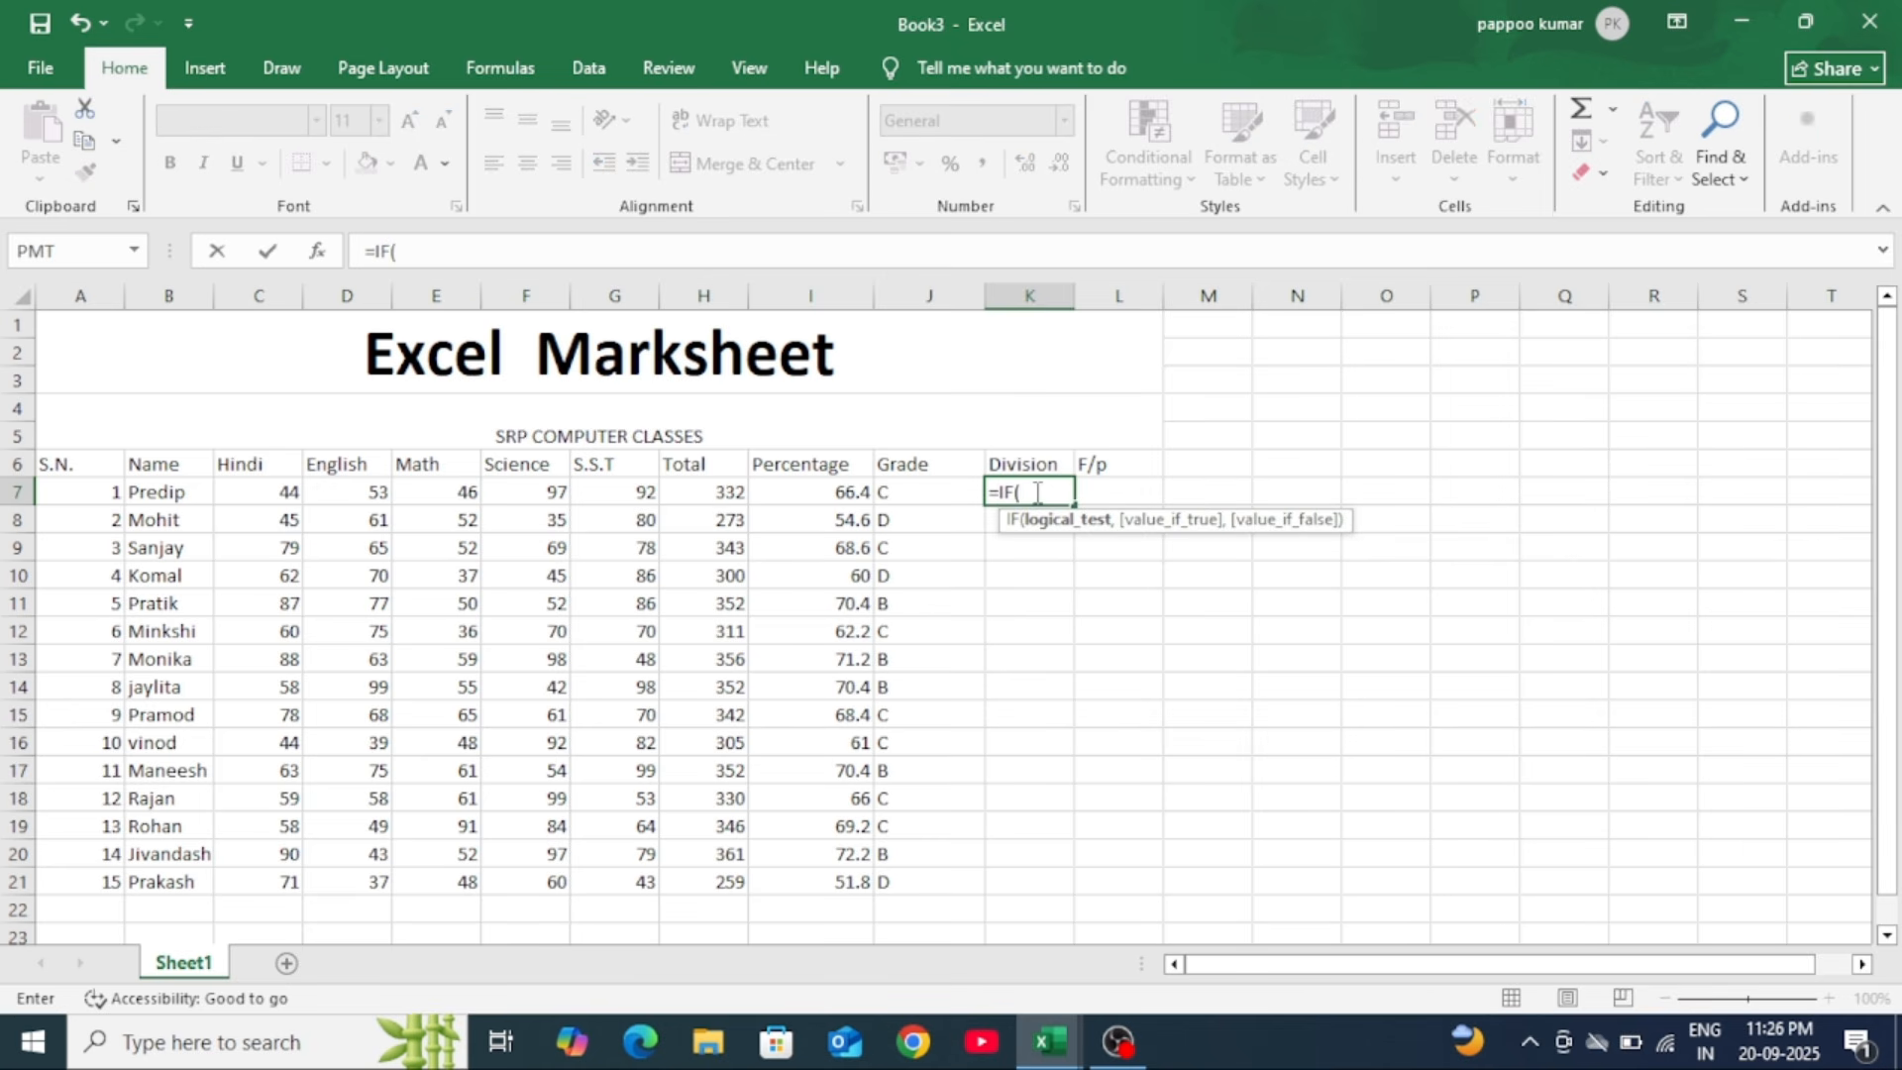
key(Left)
key(Left)
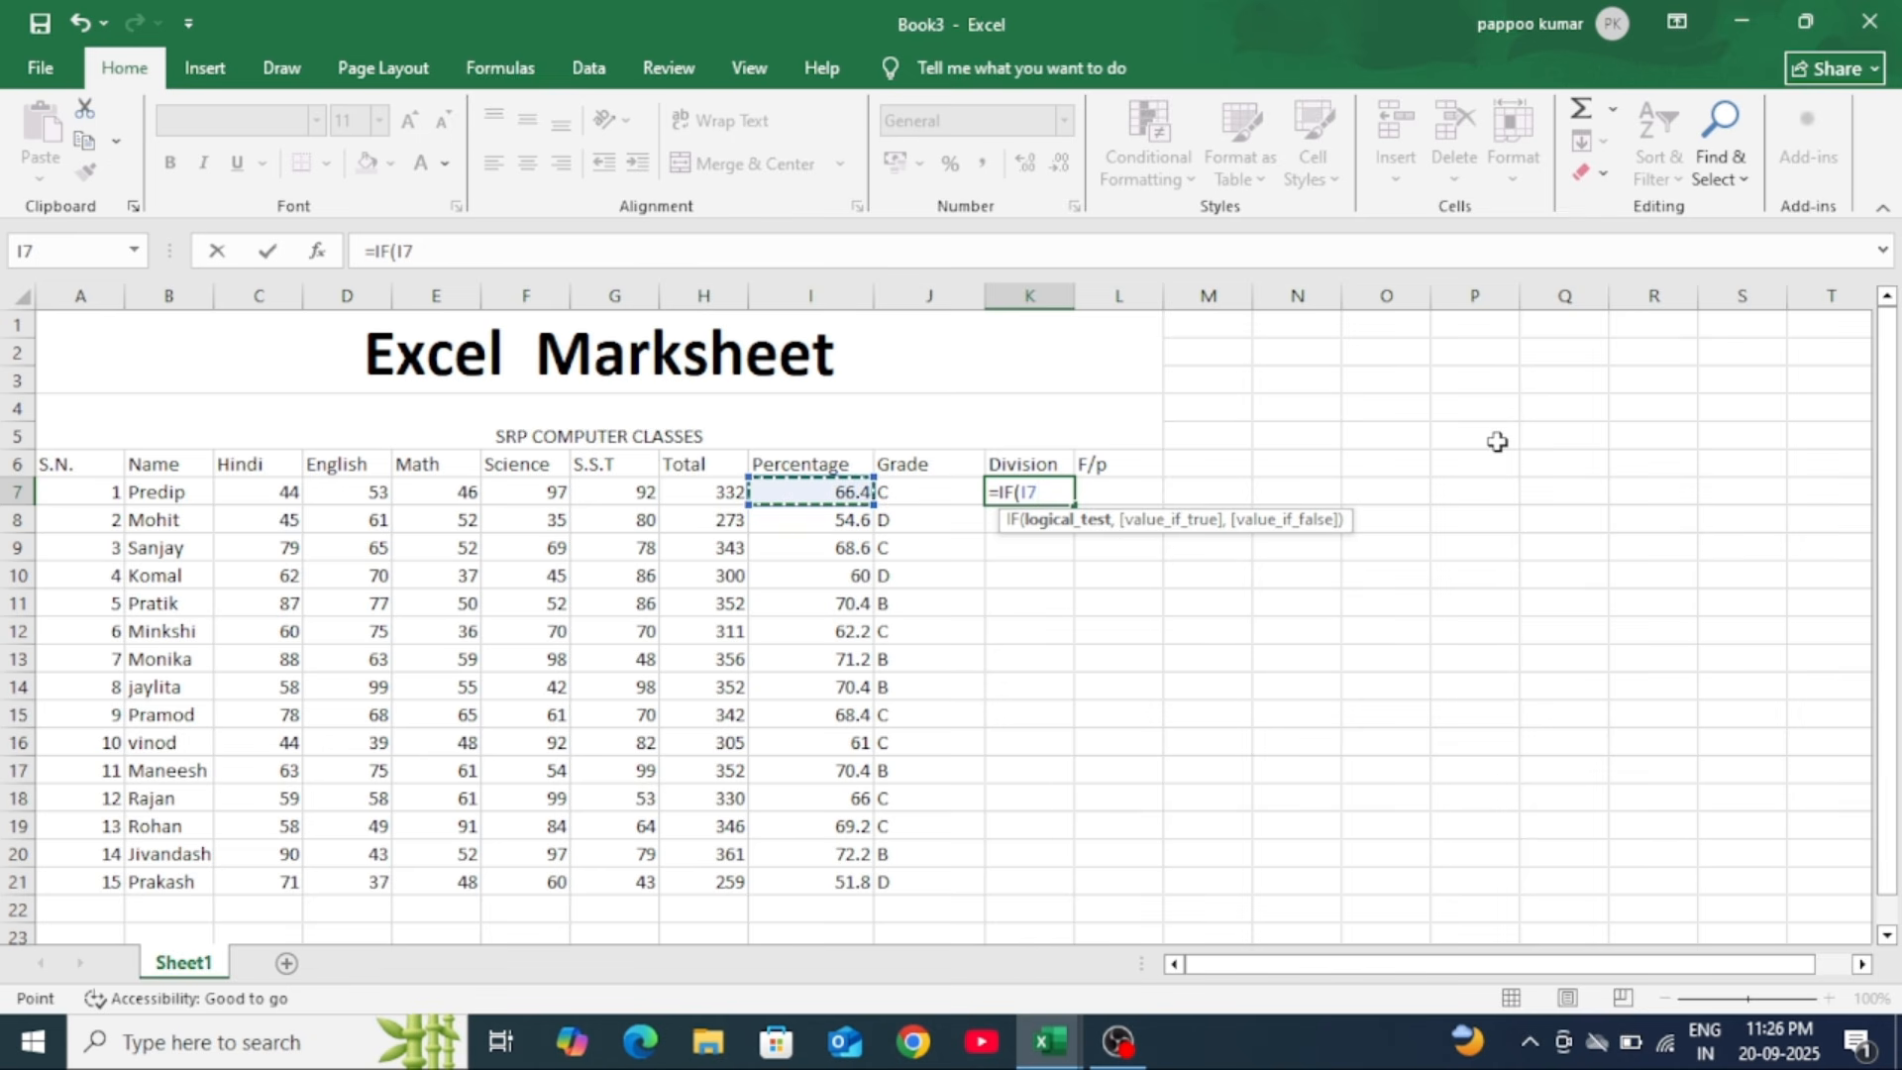
text(>)
text(602)
key(BackSpace)
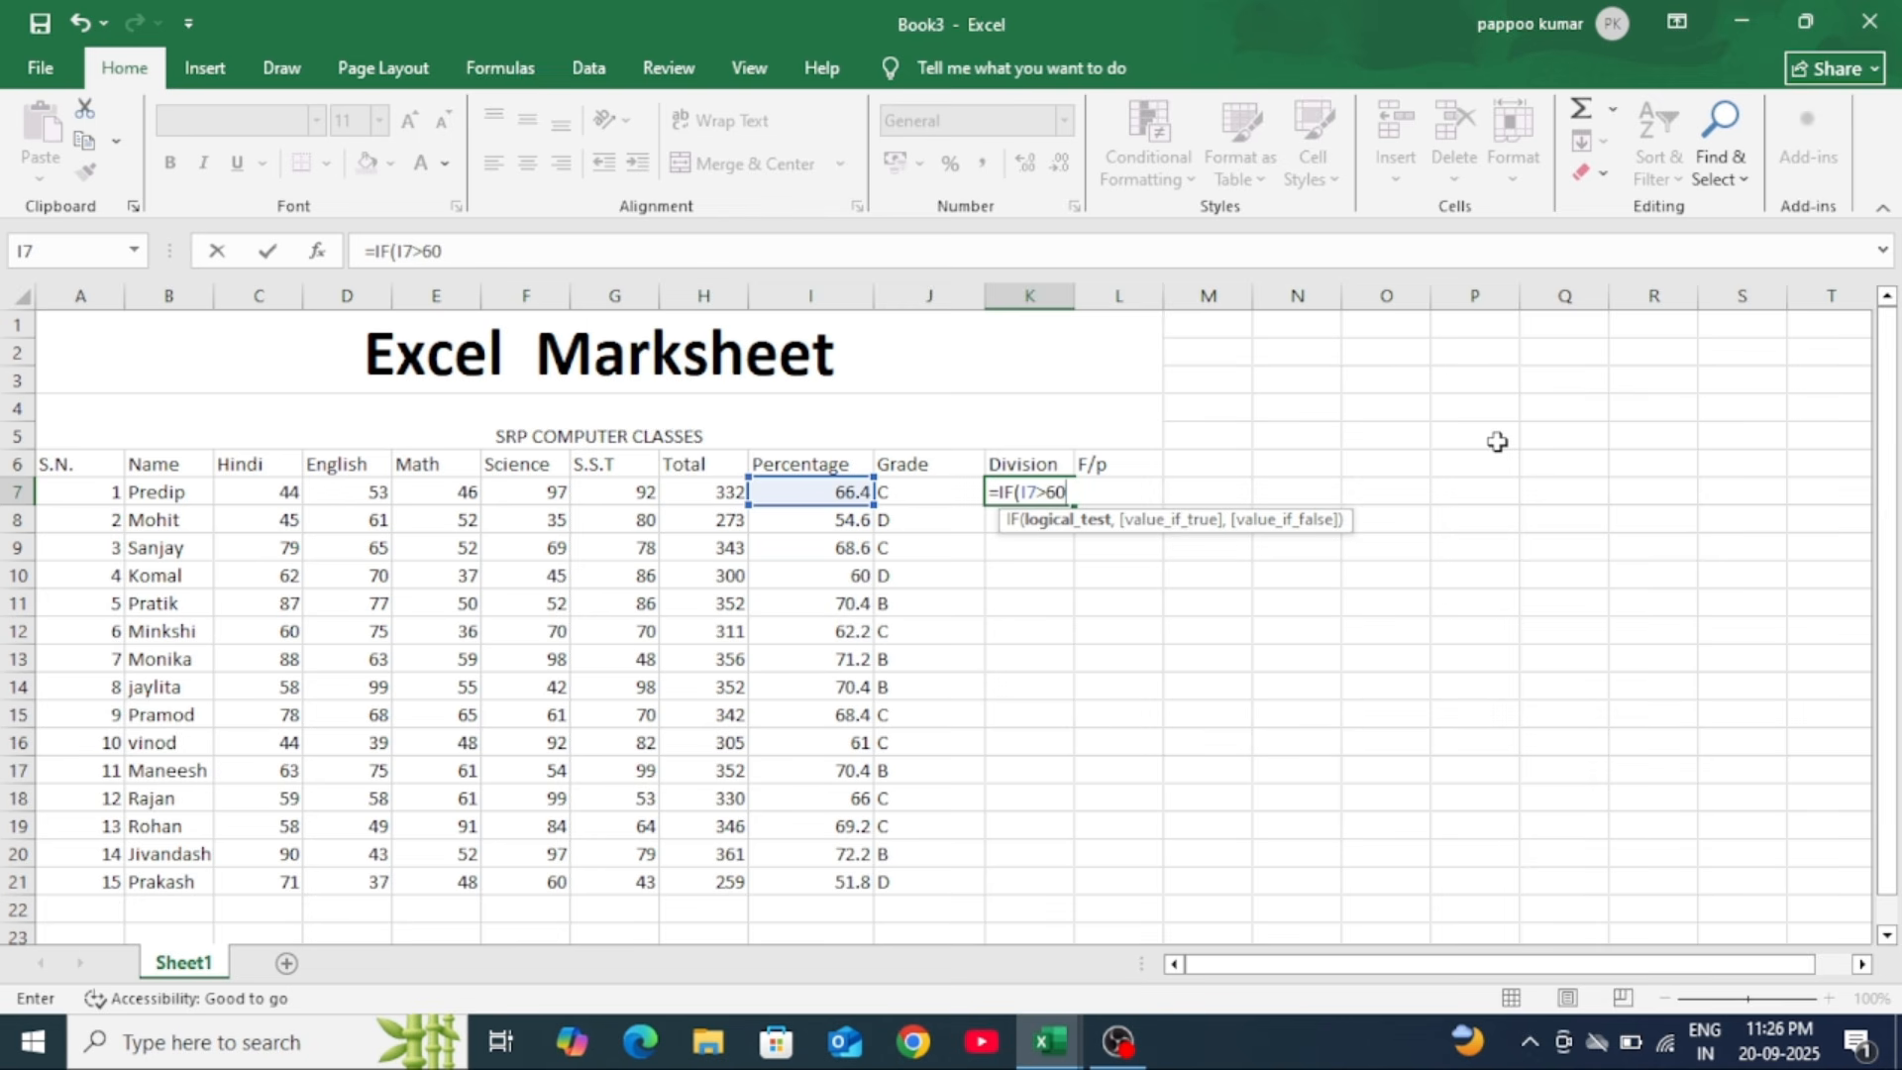
text(,)
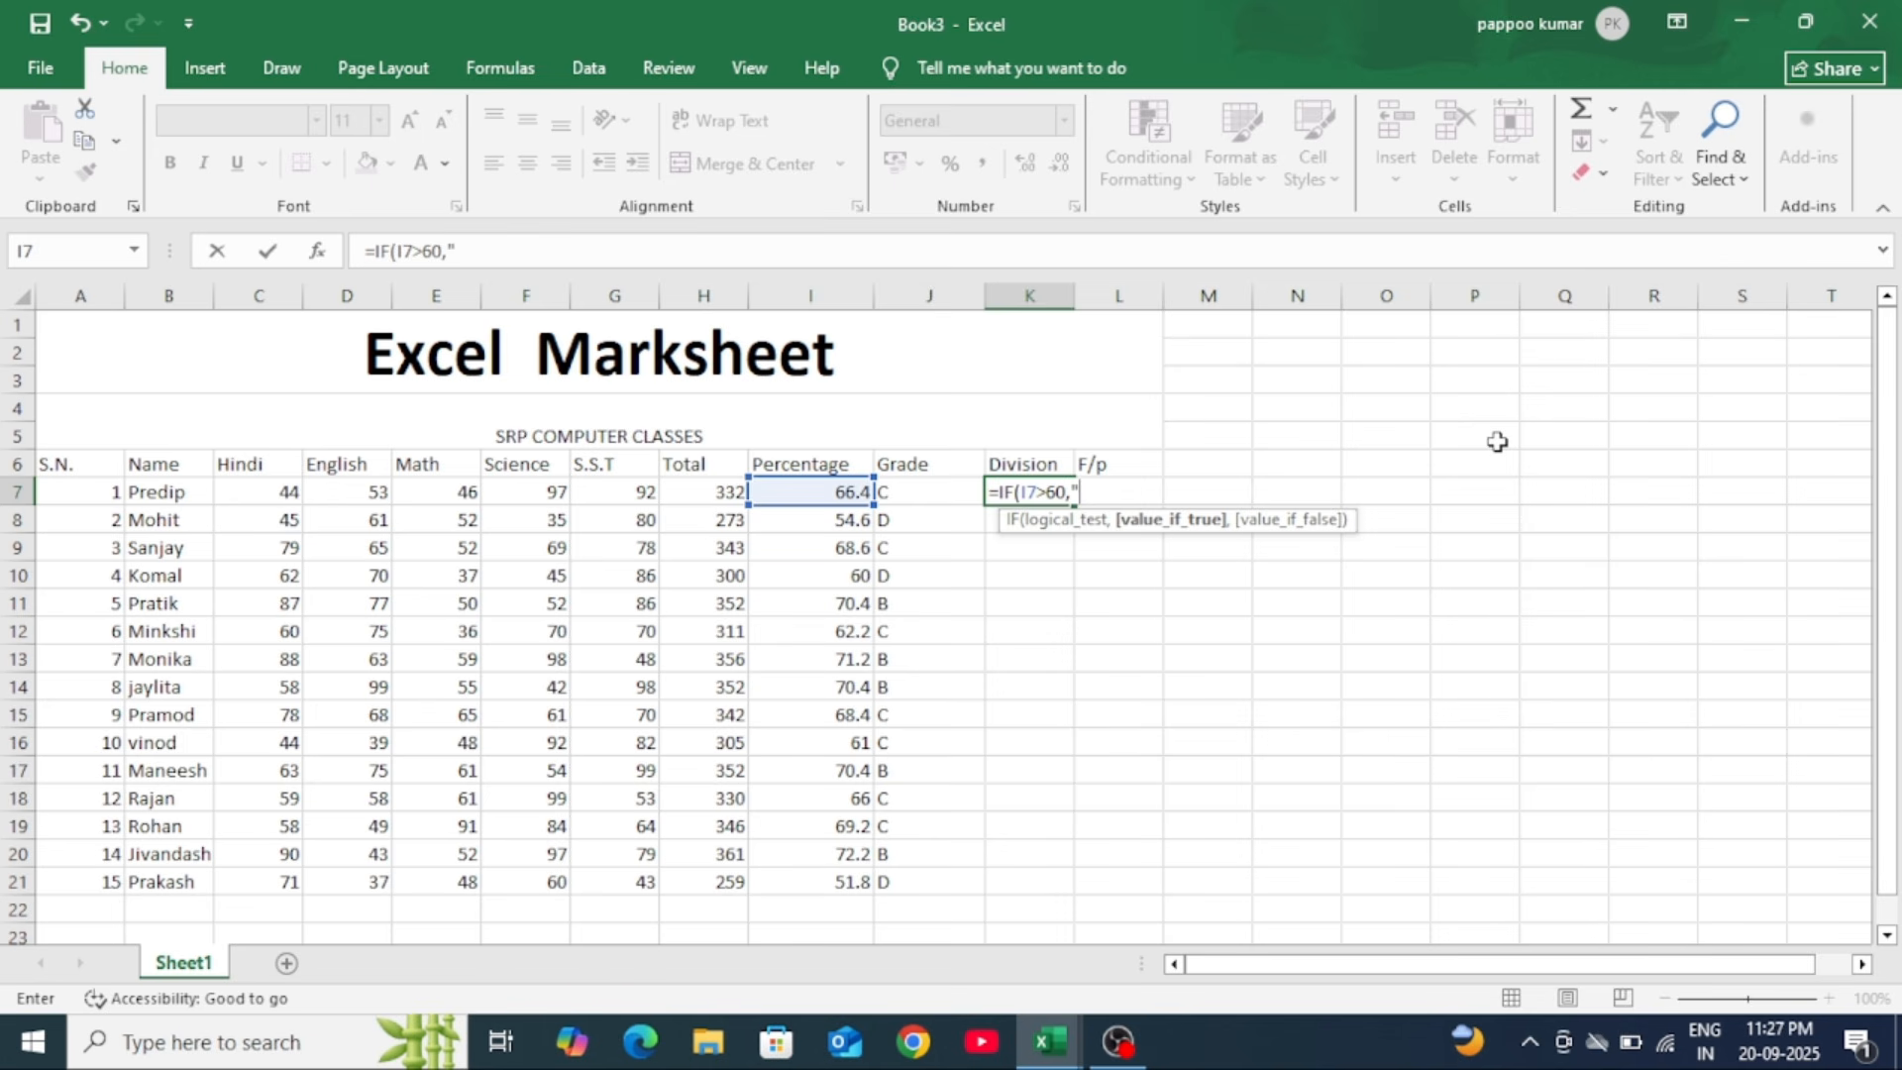
text("FIRST",)
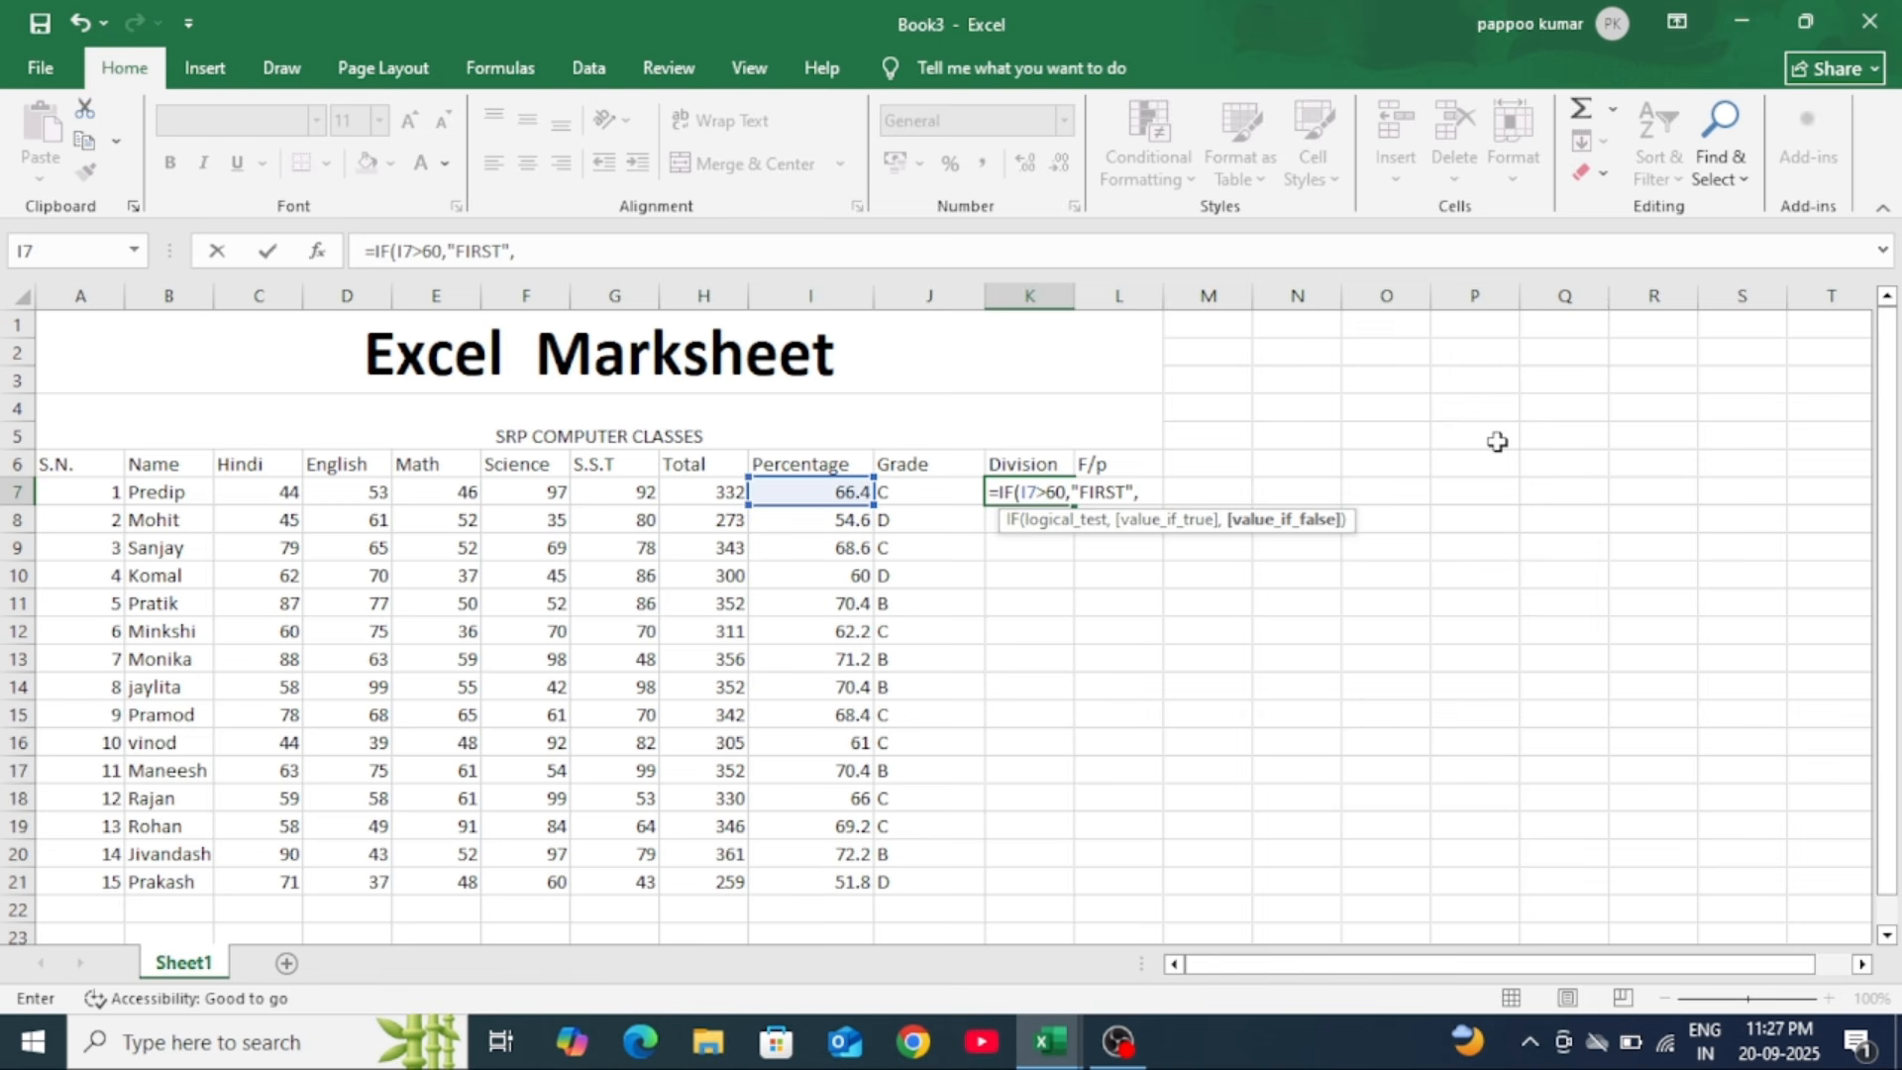
text(IF)
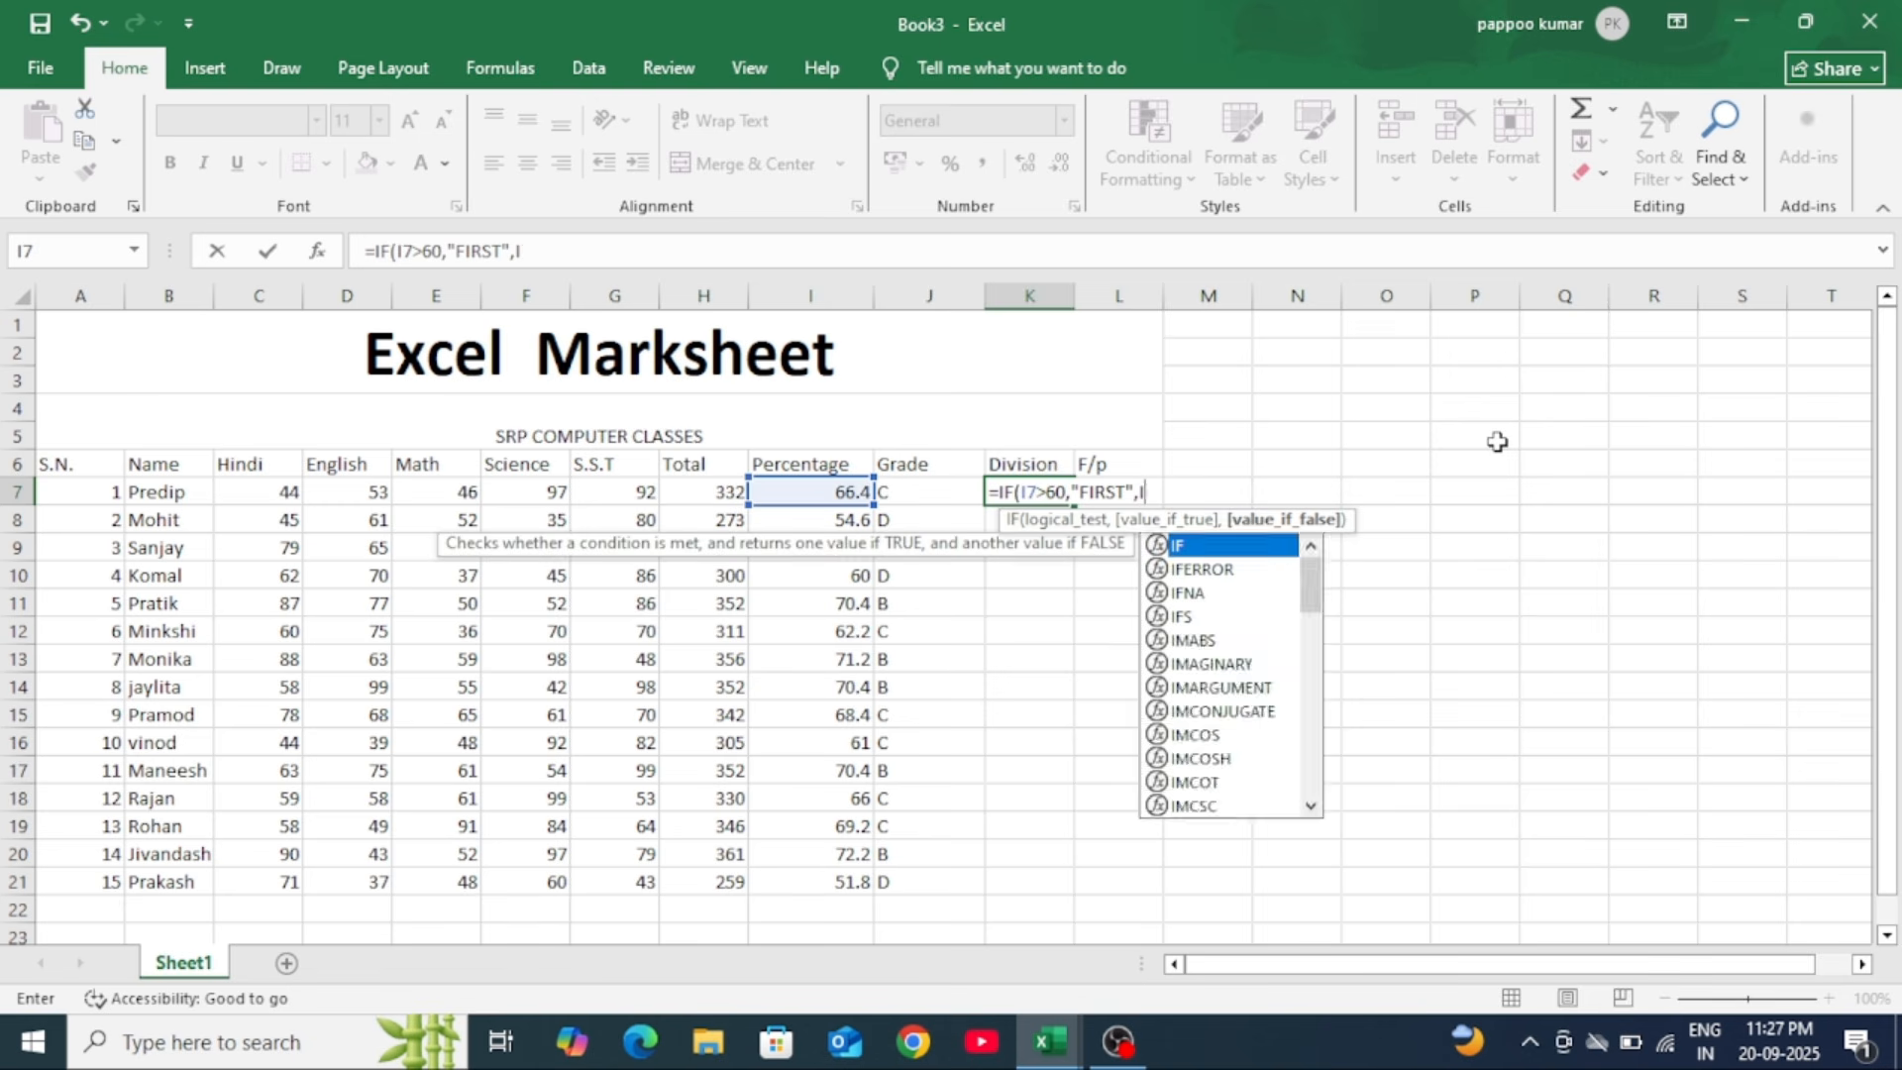
text(()
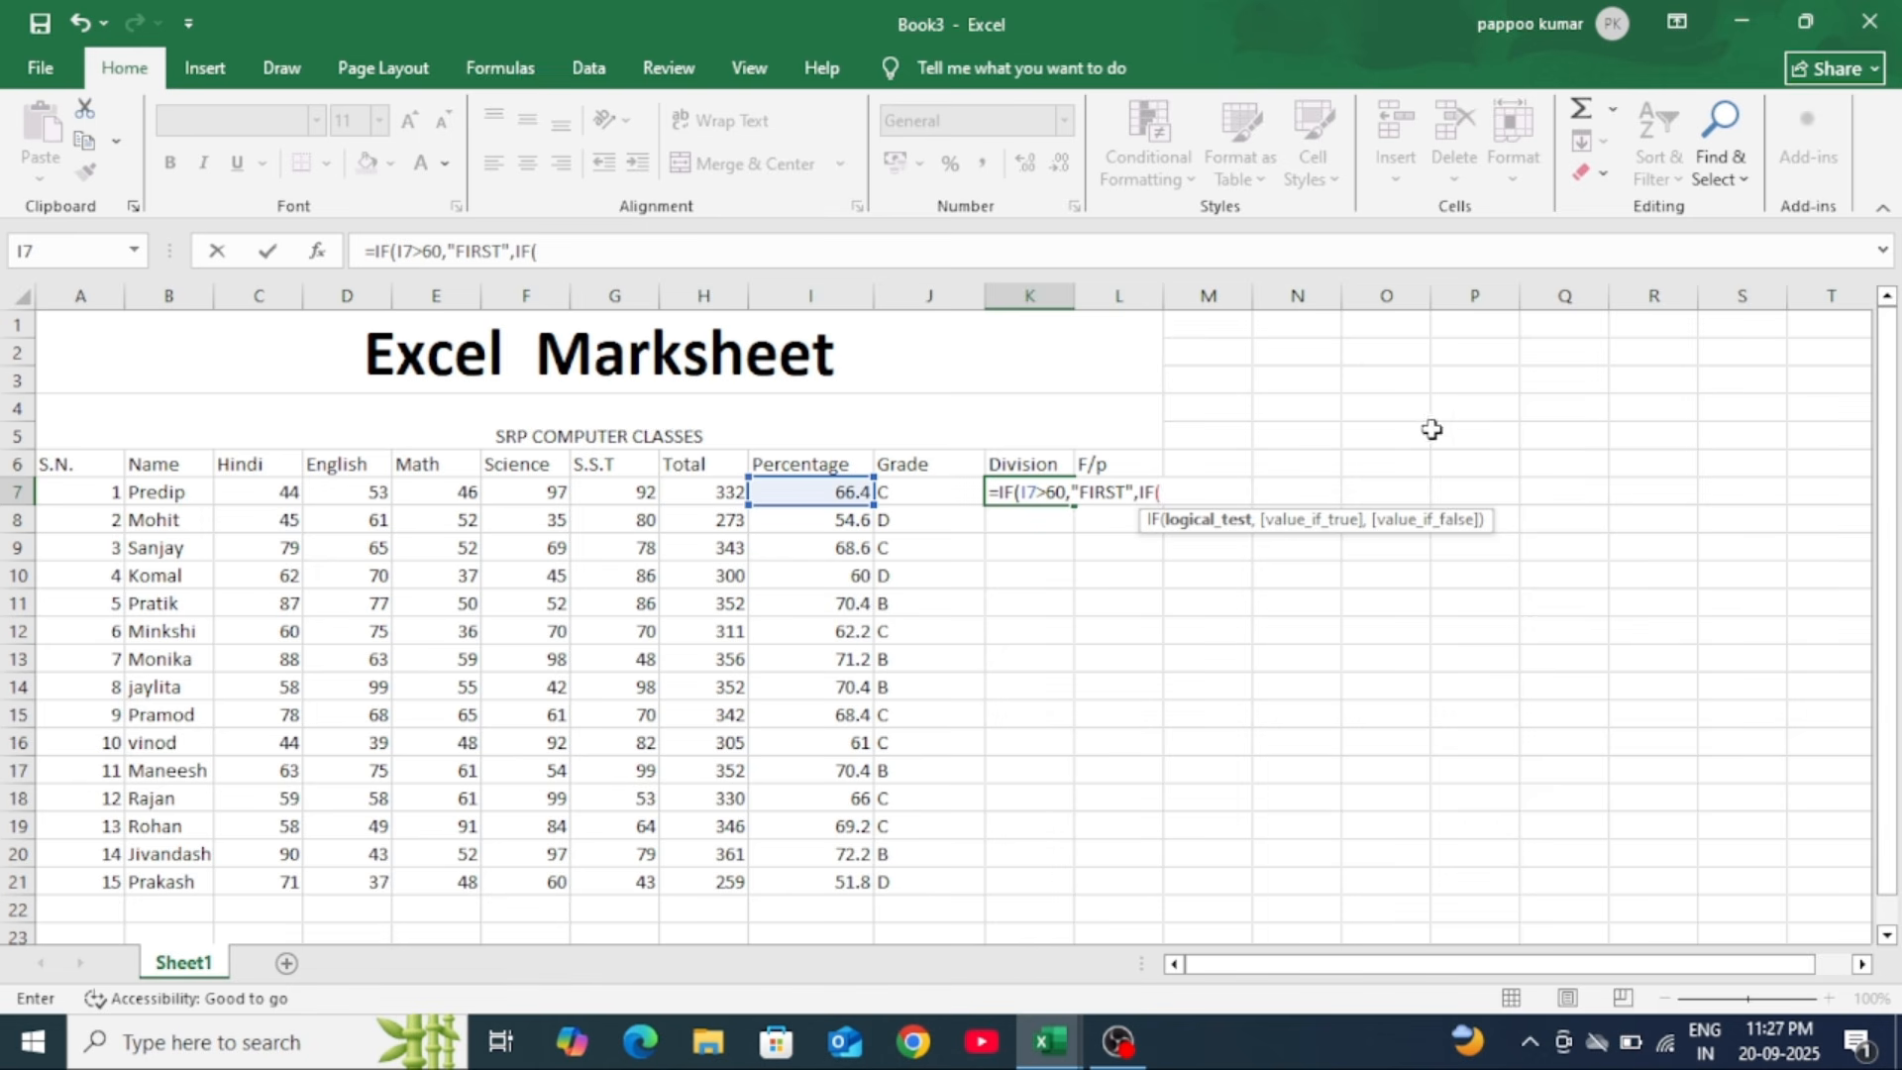
Extend the division formula in K7 with the nested condition IF(I7>50,"SECOND", for percentages above 50
click(842, 500)
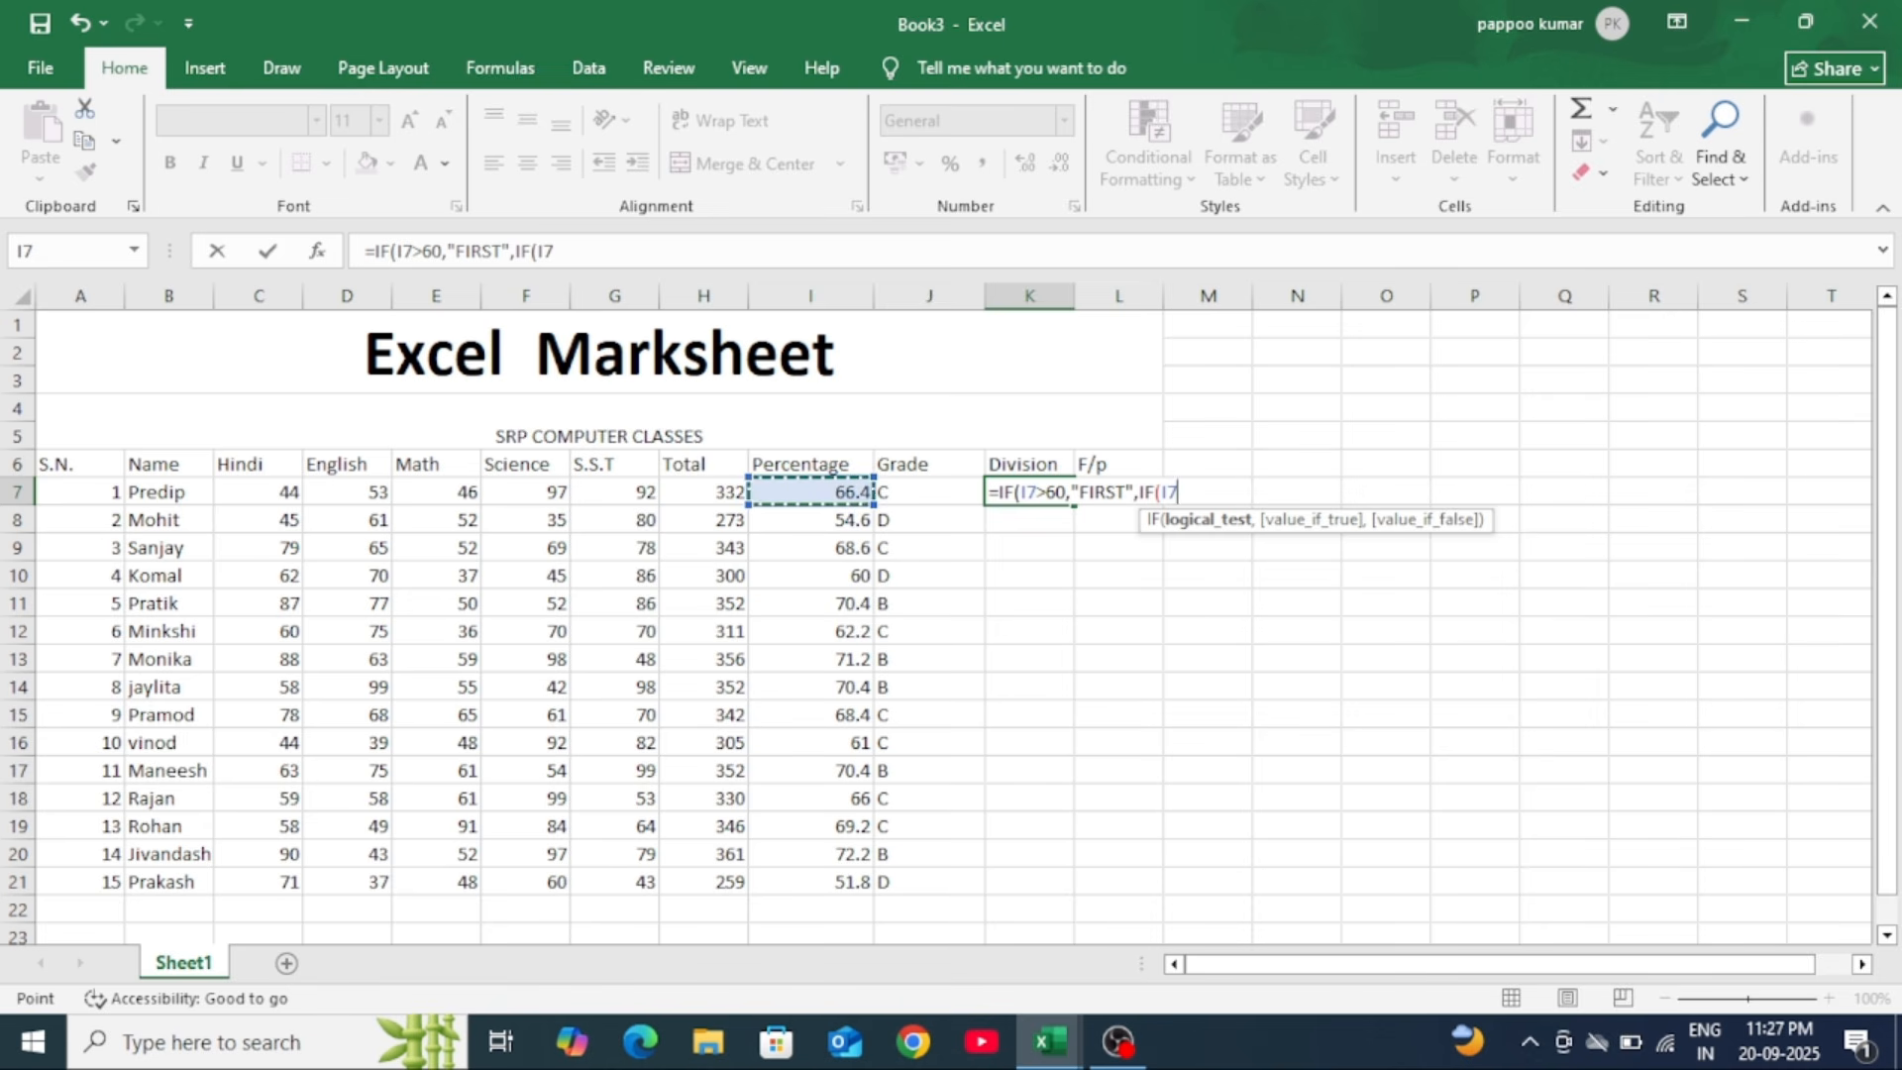
text(>50)
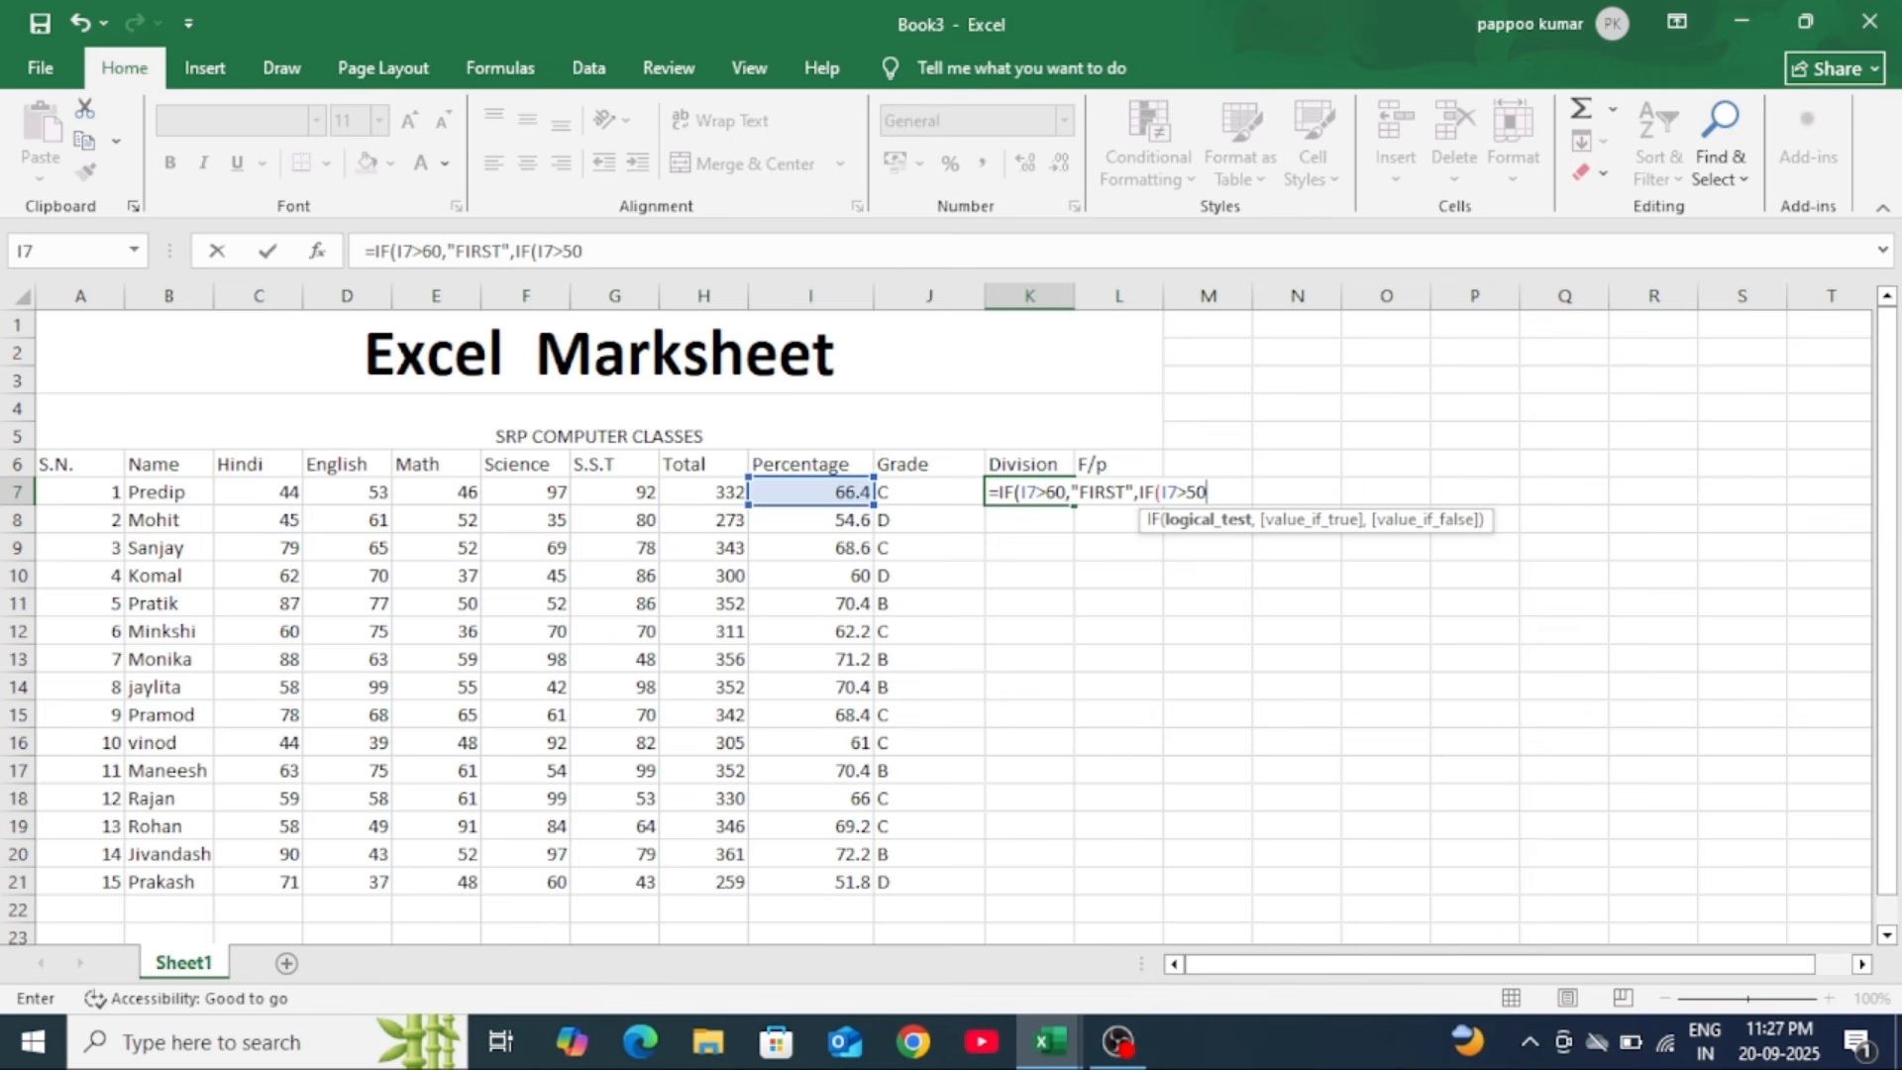
text(,")
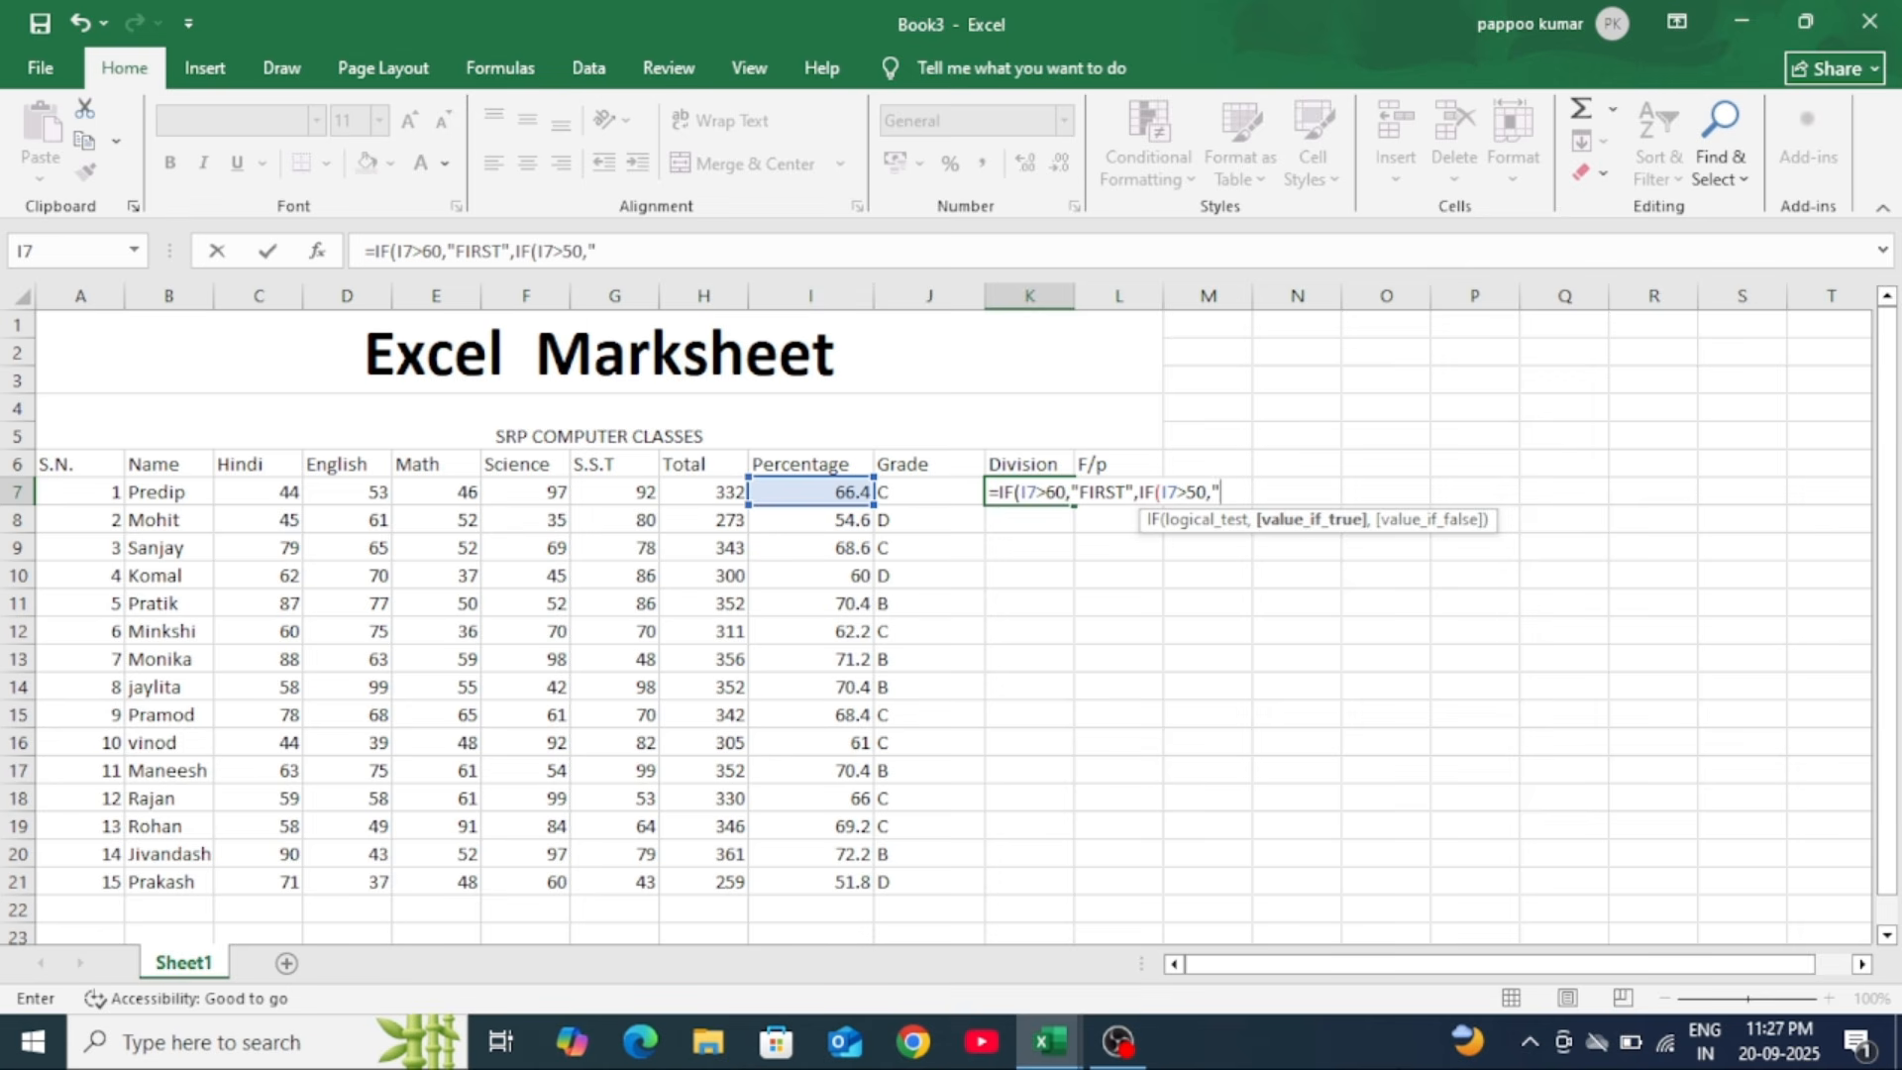
text(SECOND)
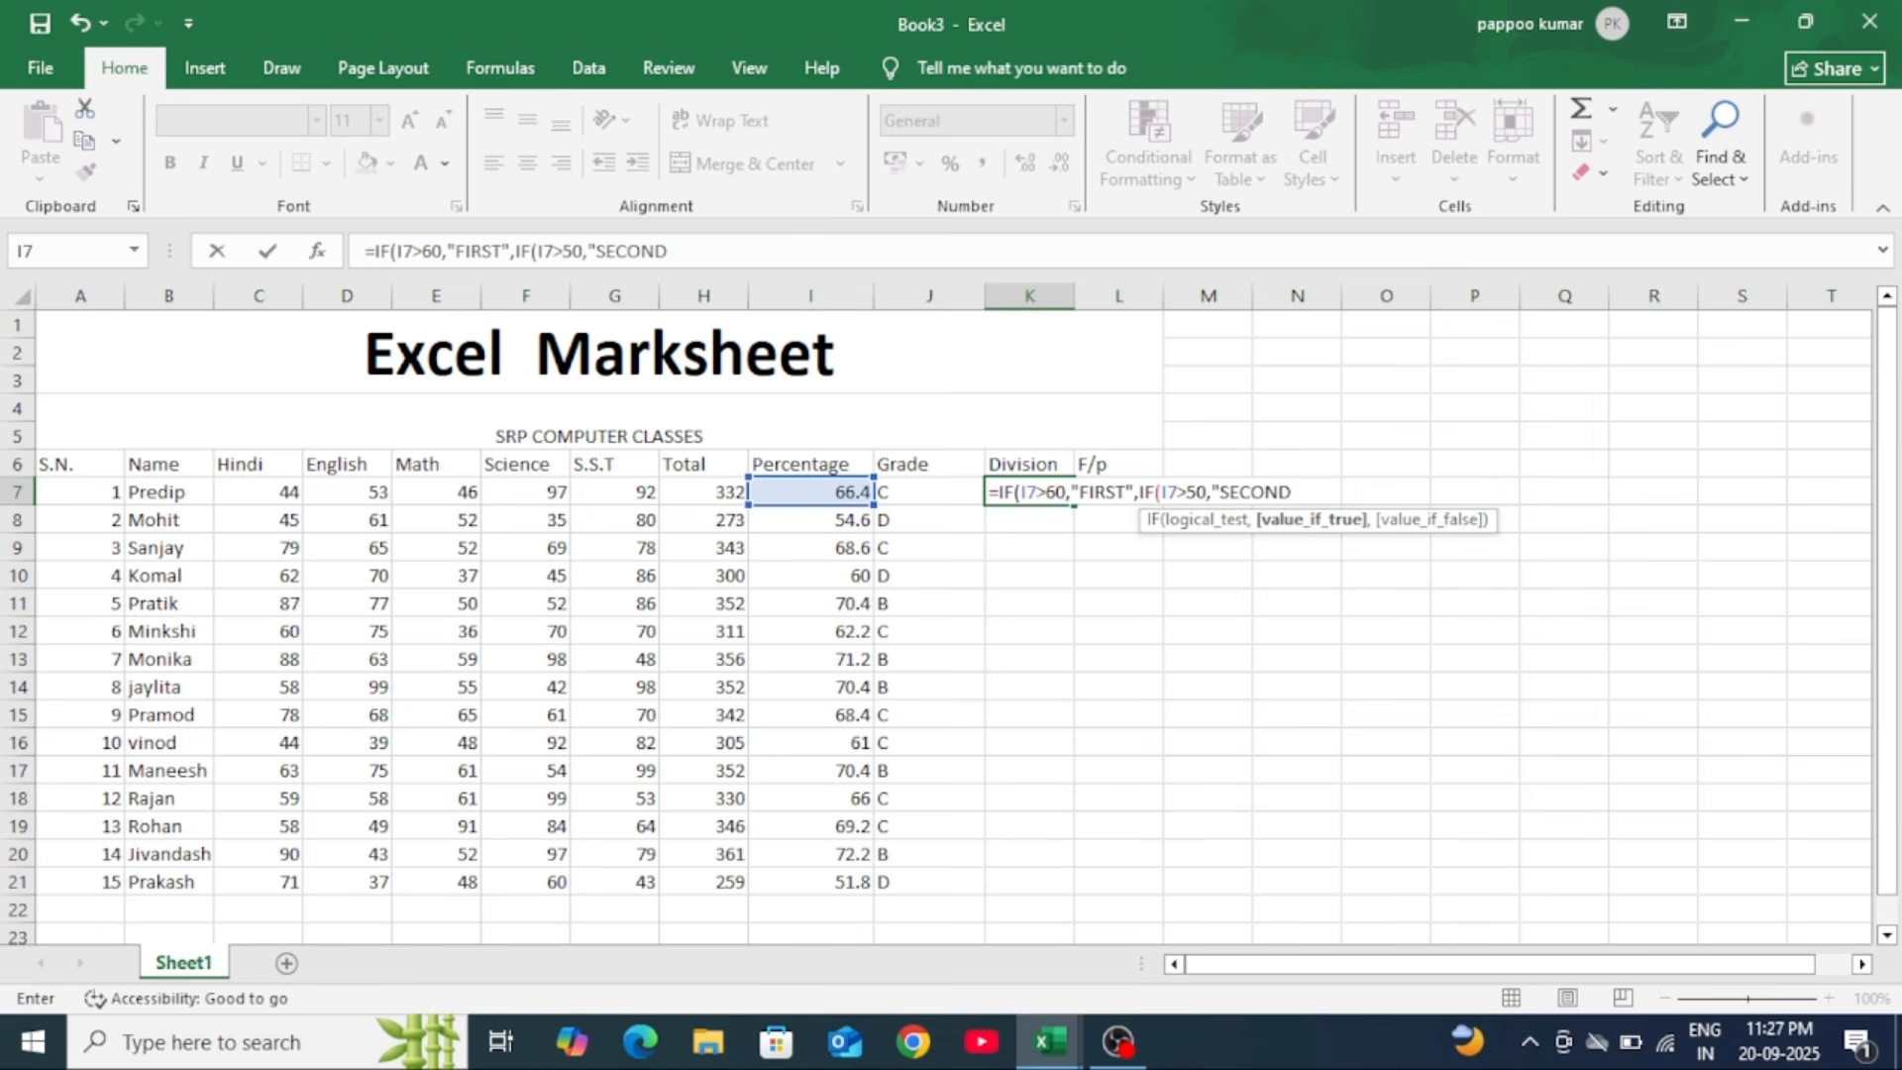
text(",)
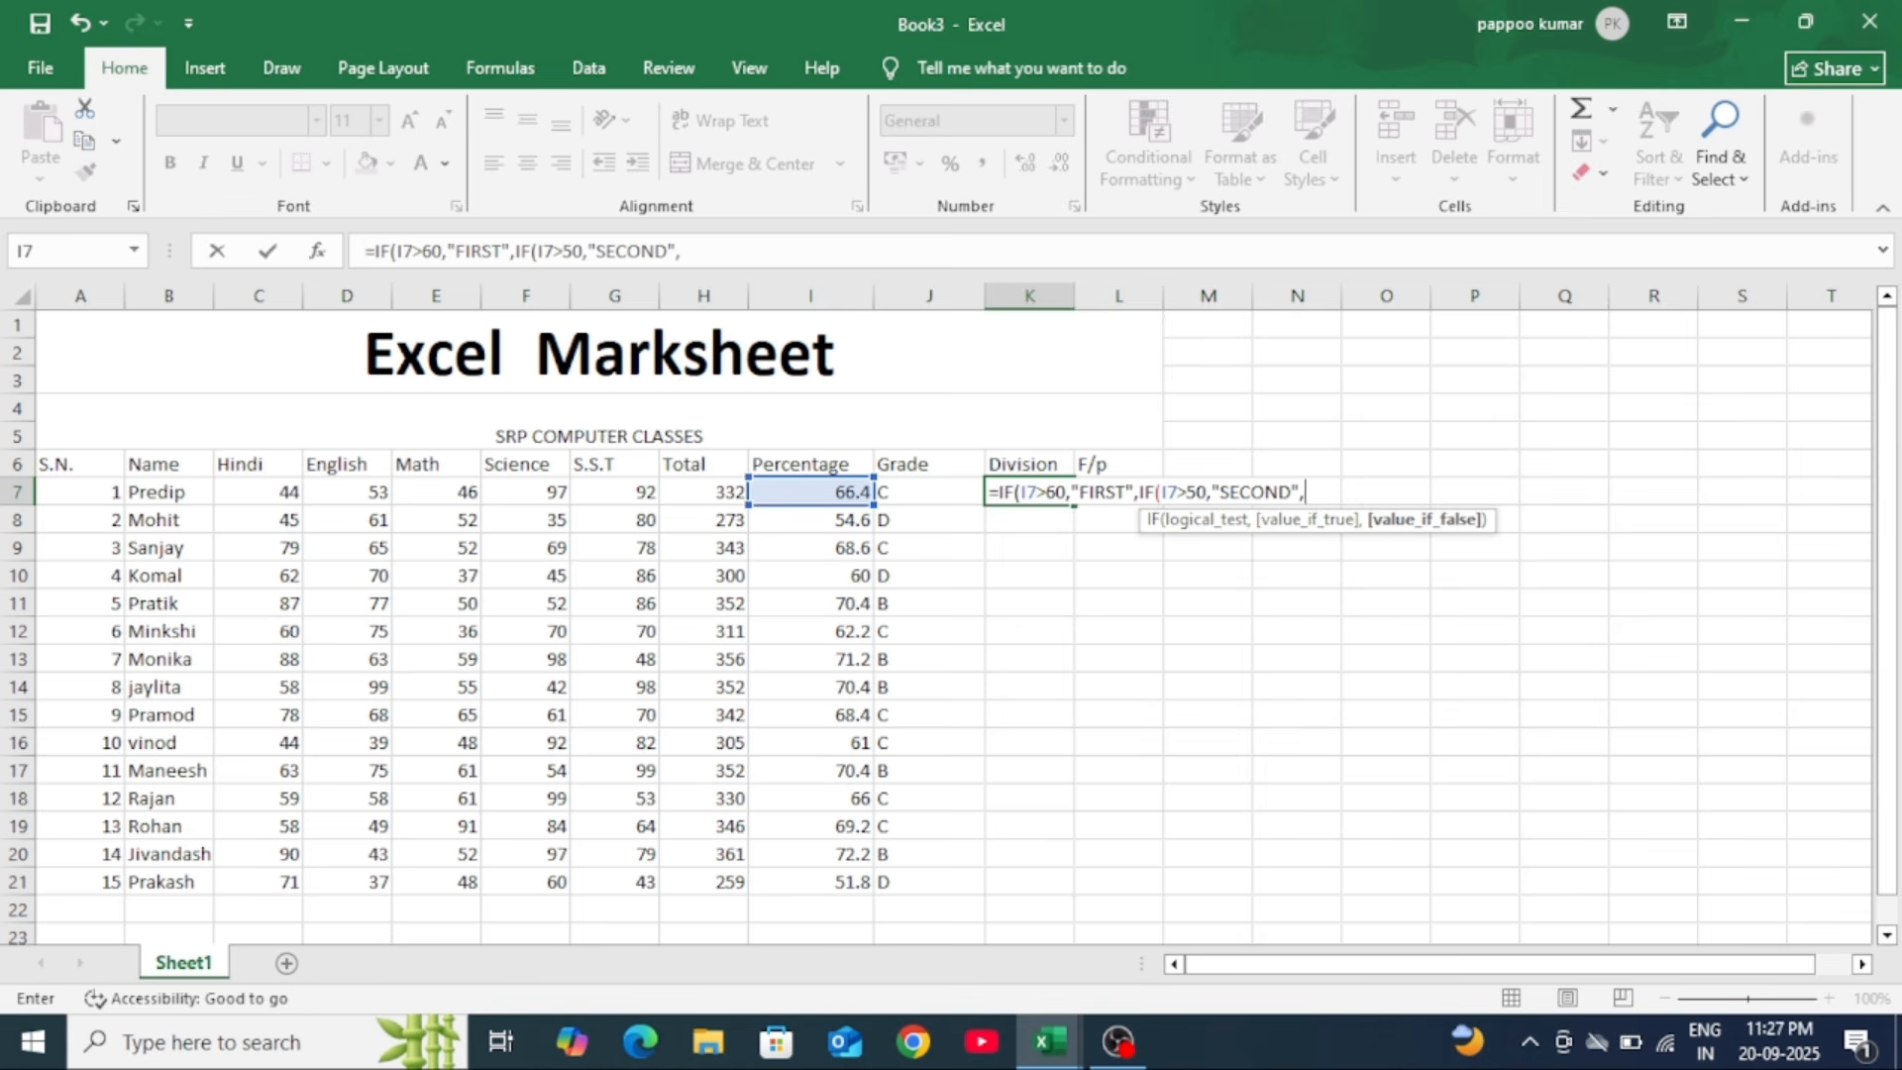
text(IF(I)
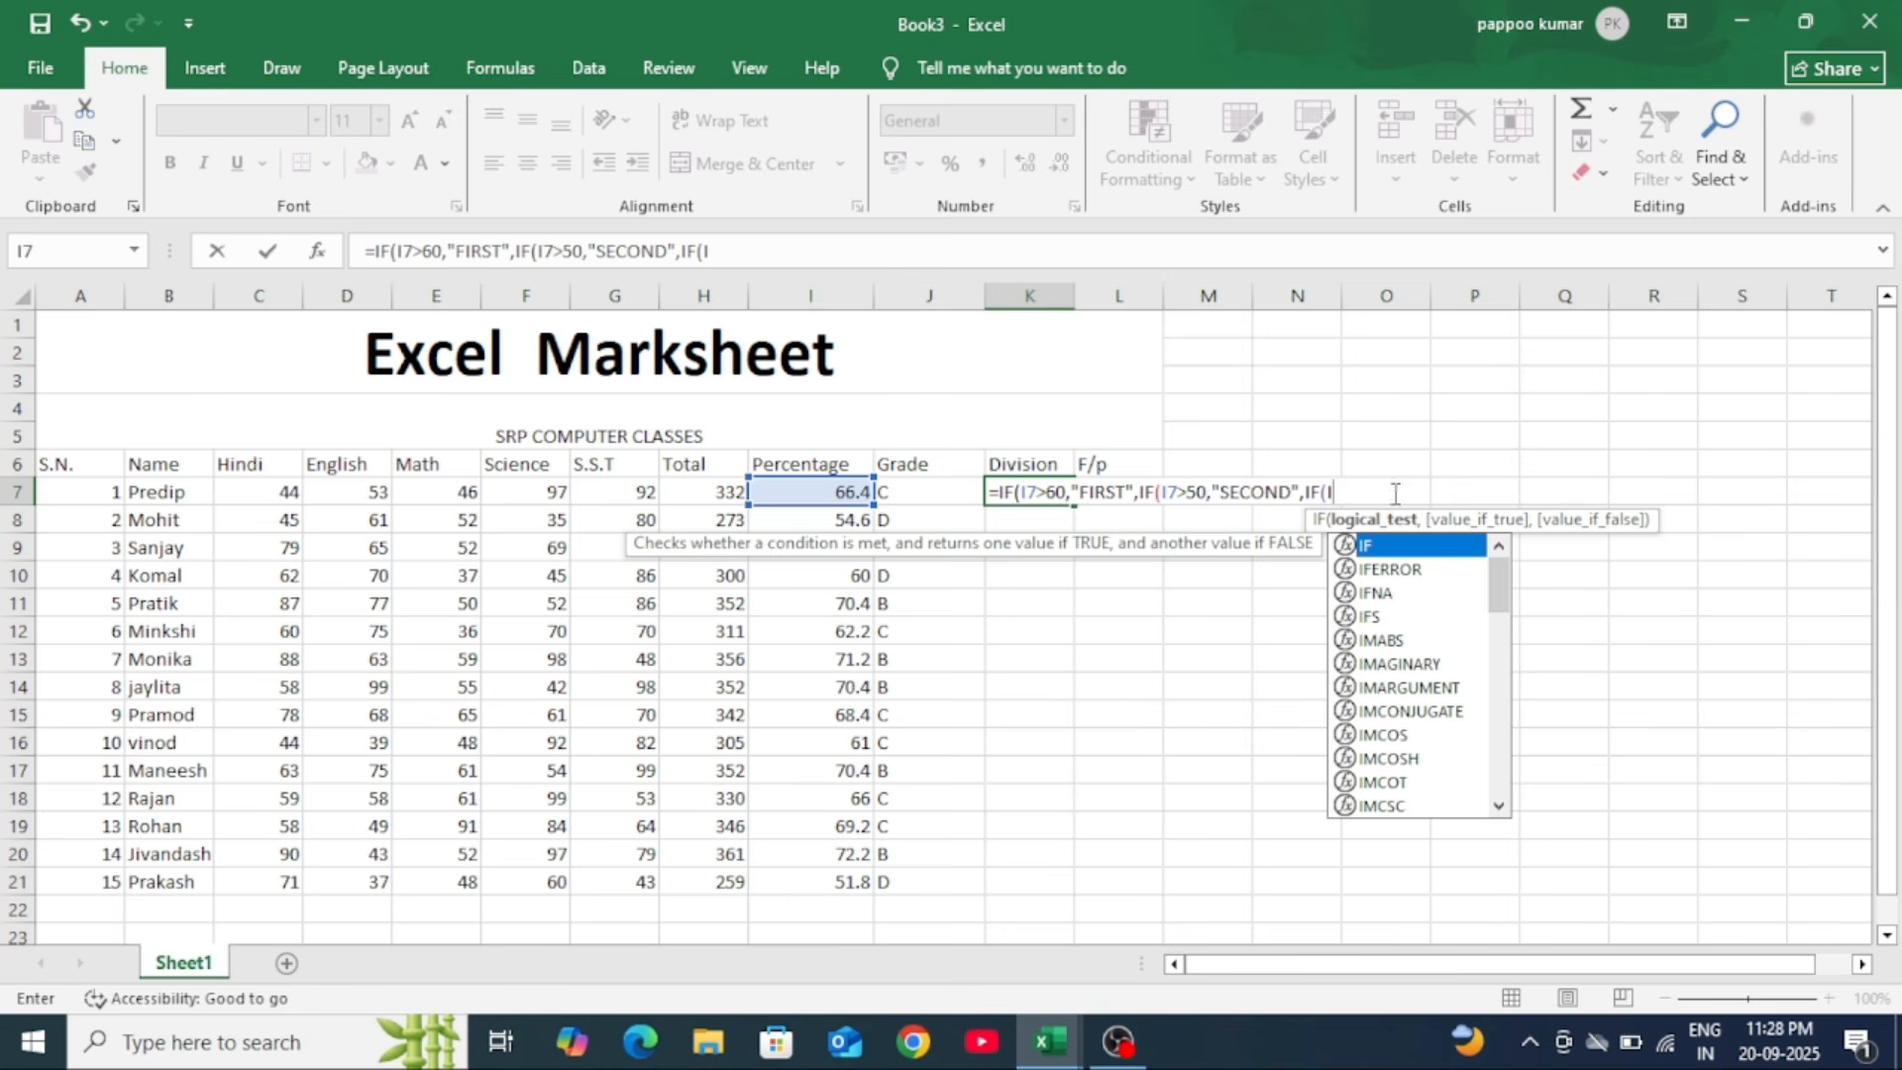
Complete the division formula in K7 with the nested condition IF(I7<50,"THIRD" and three closing parentheses, and enter it
key(BackSpace)
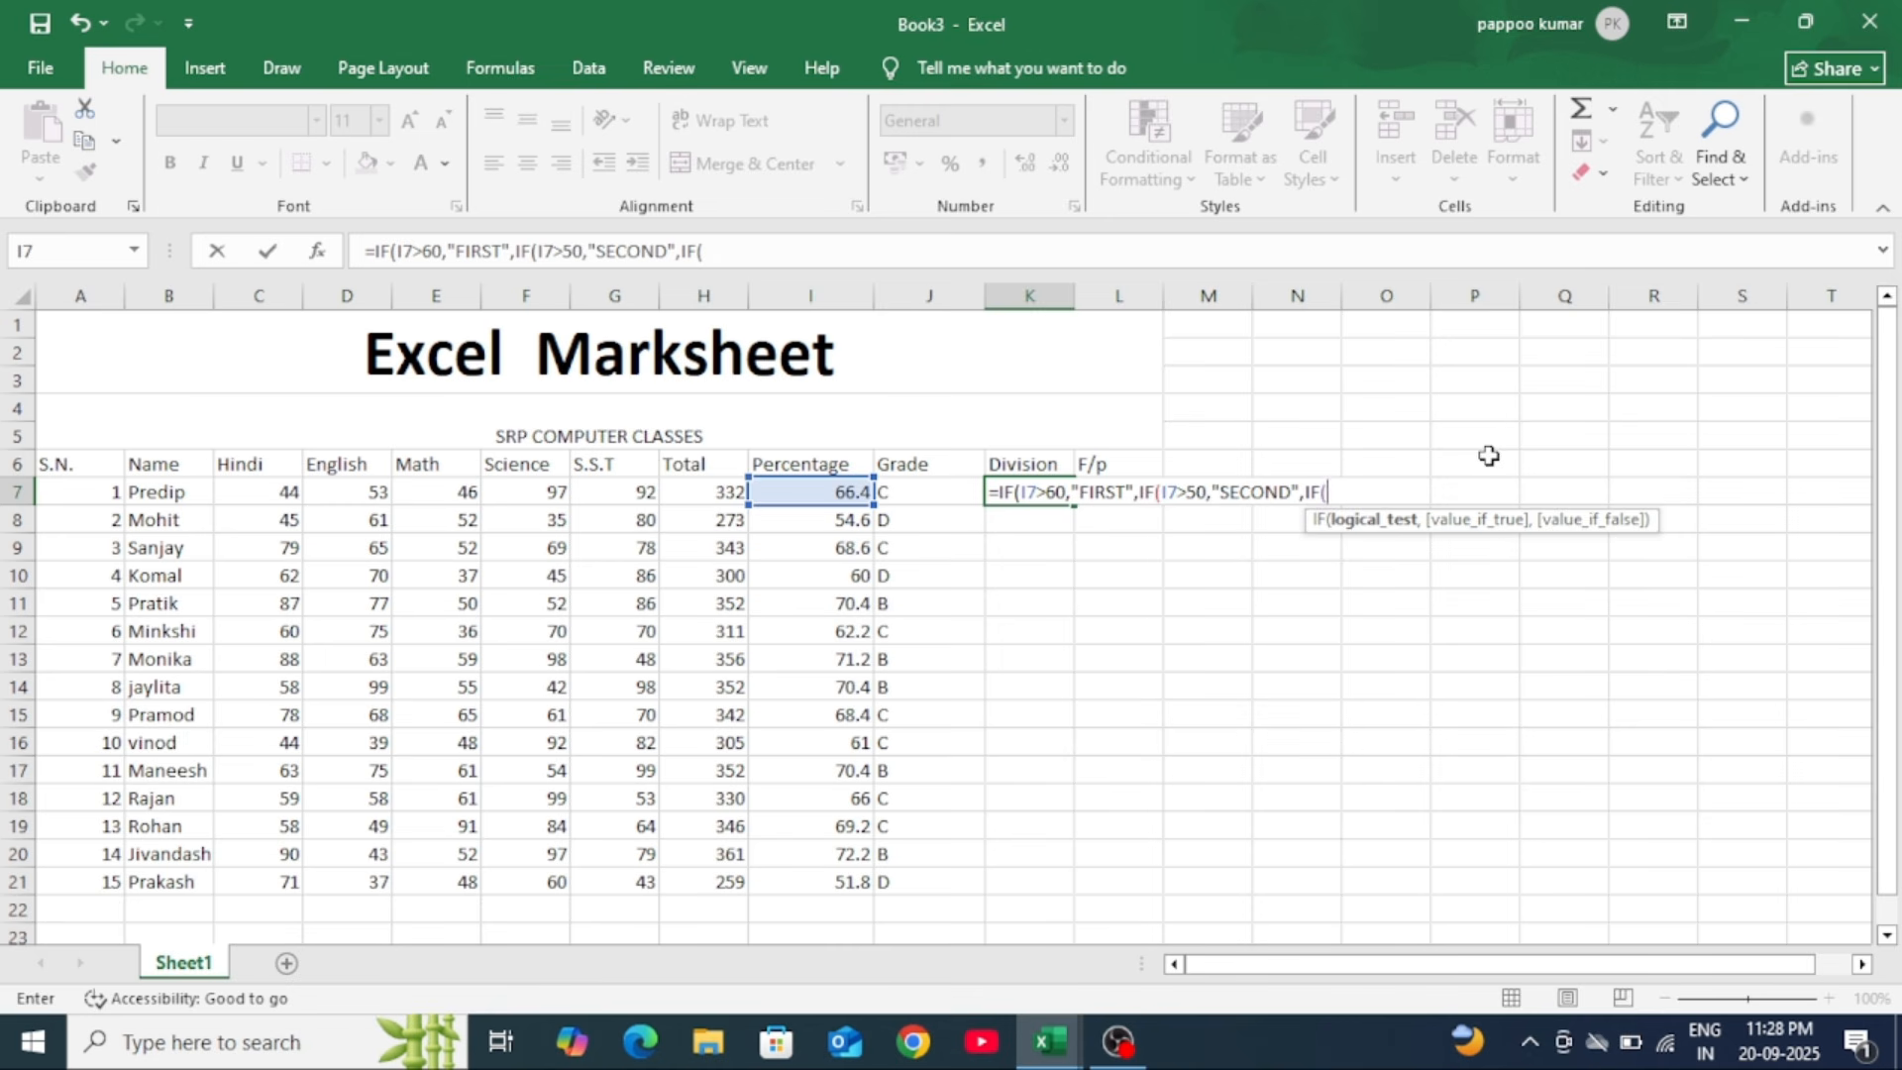
click(828, 500)
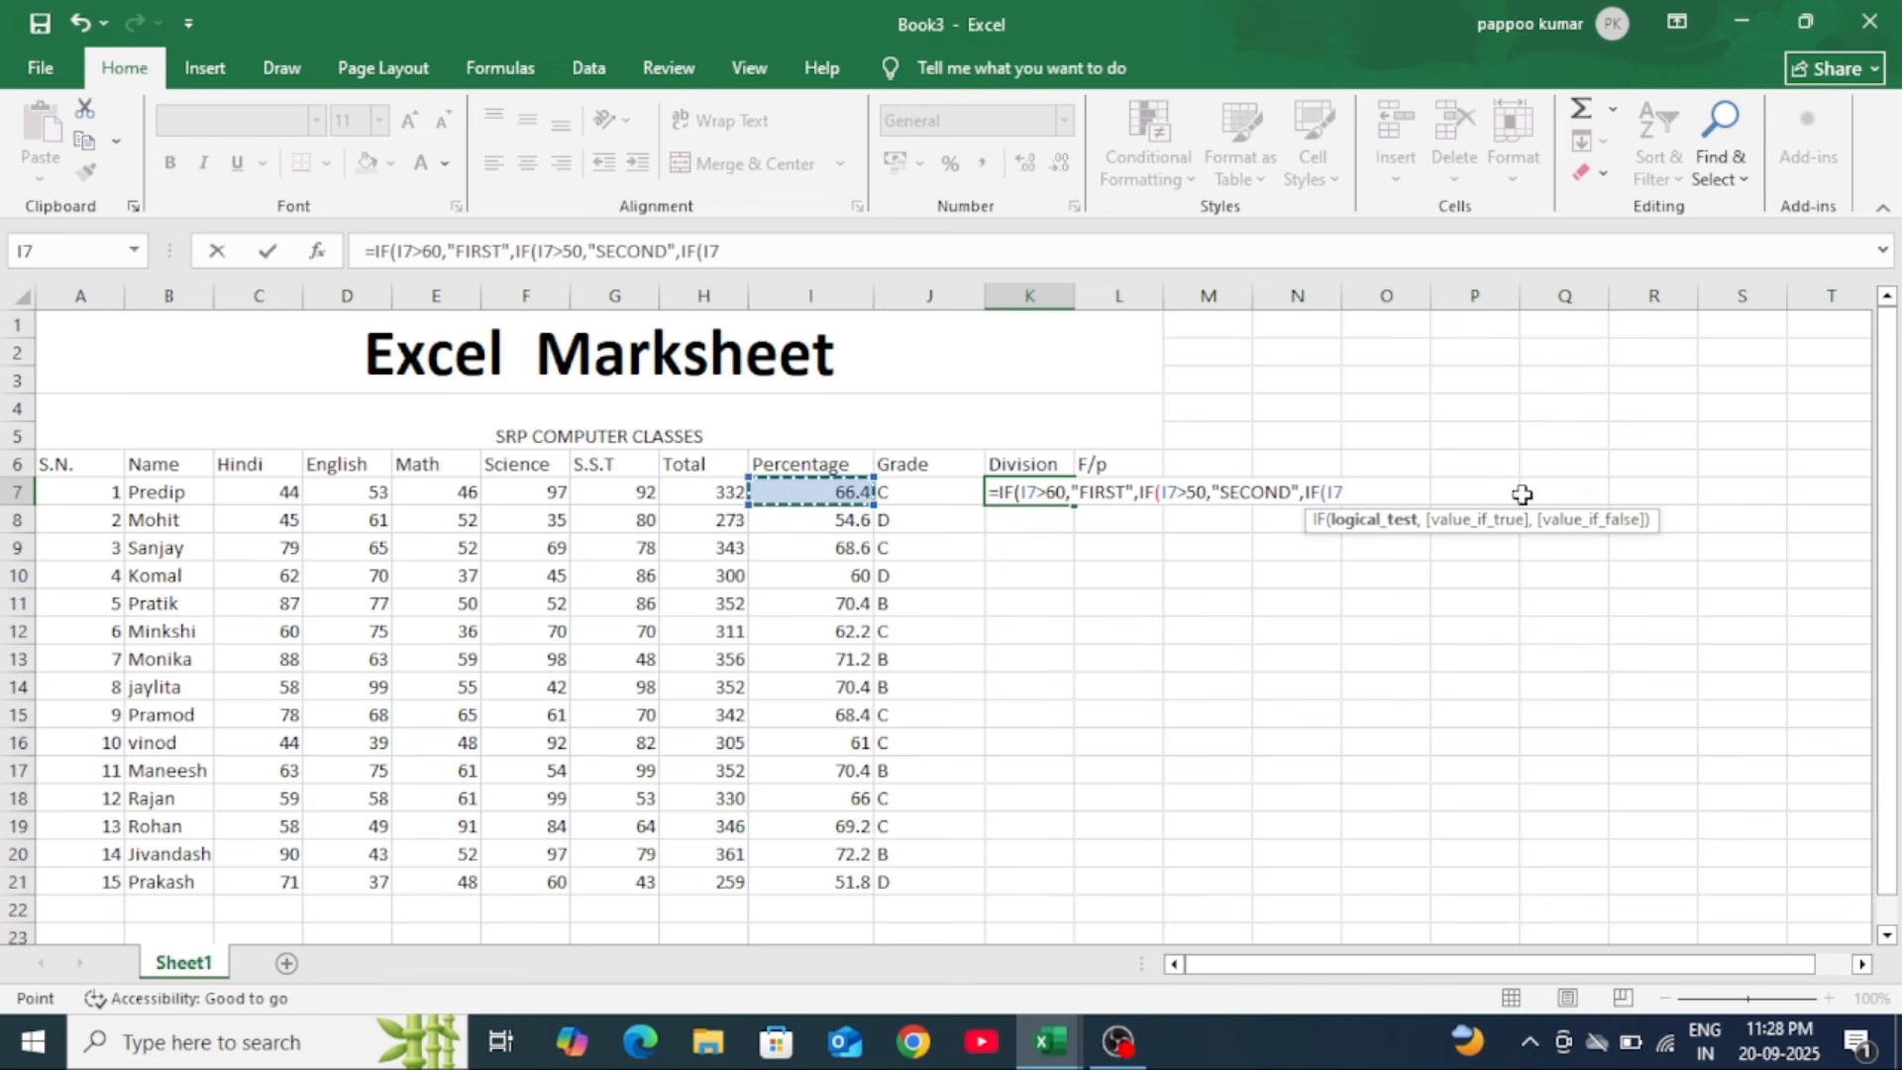
text(<50,")
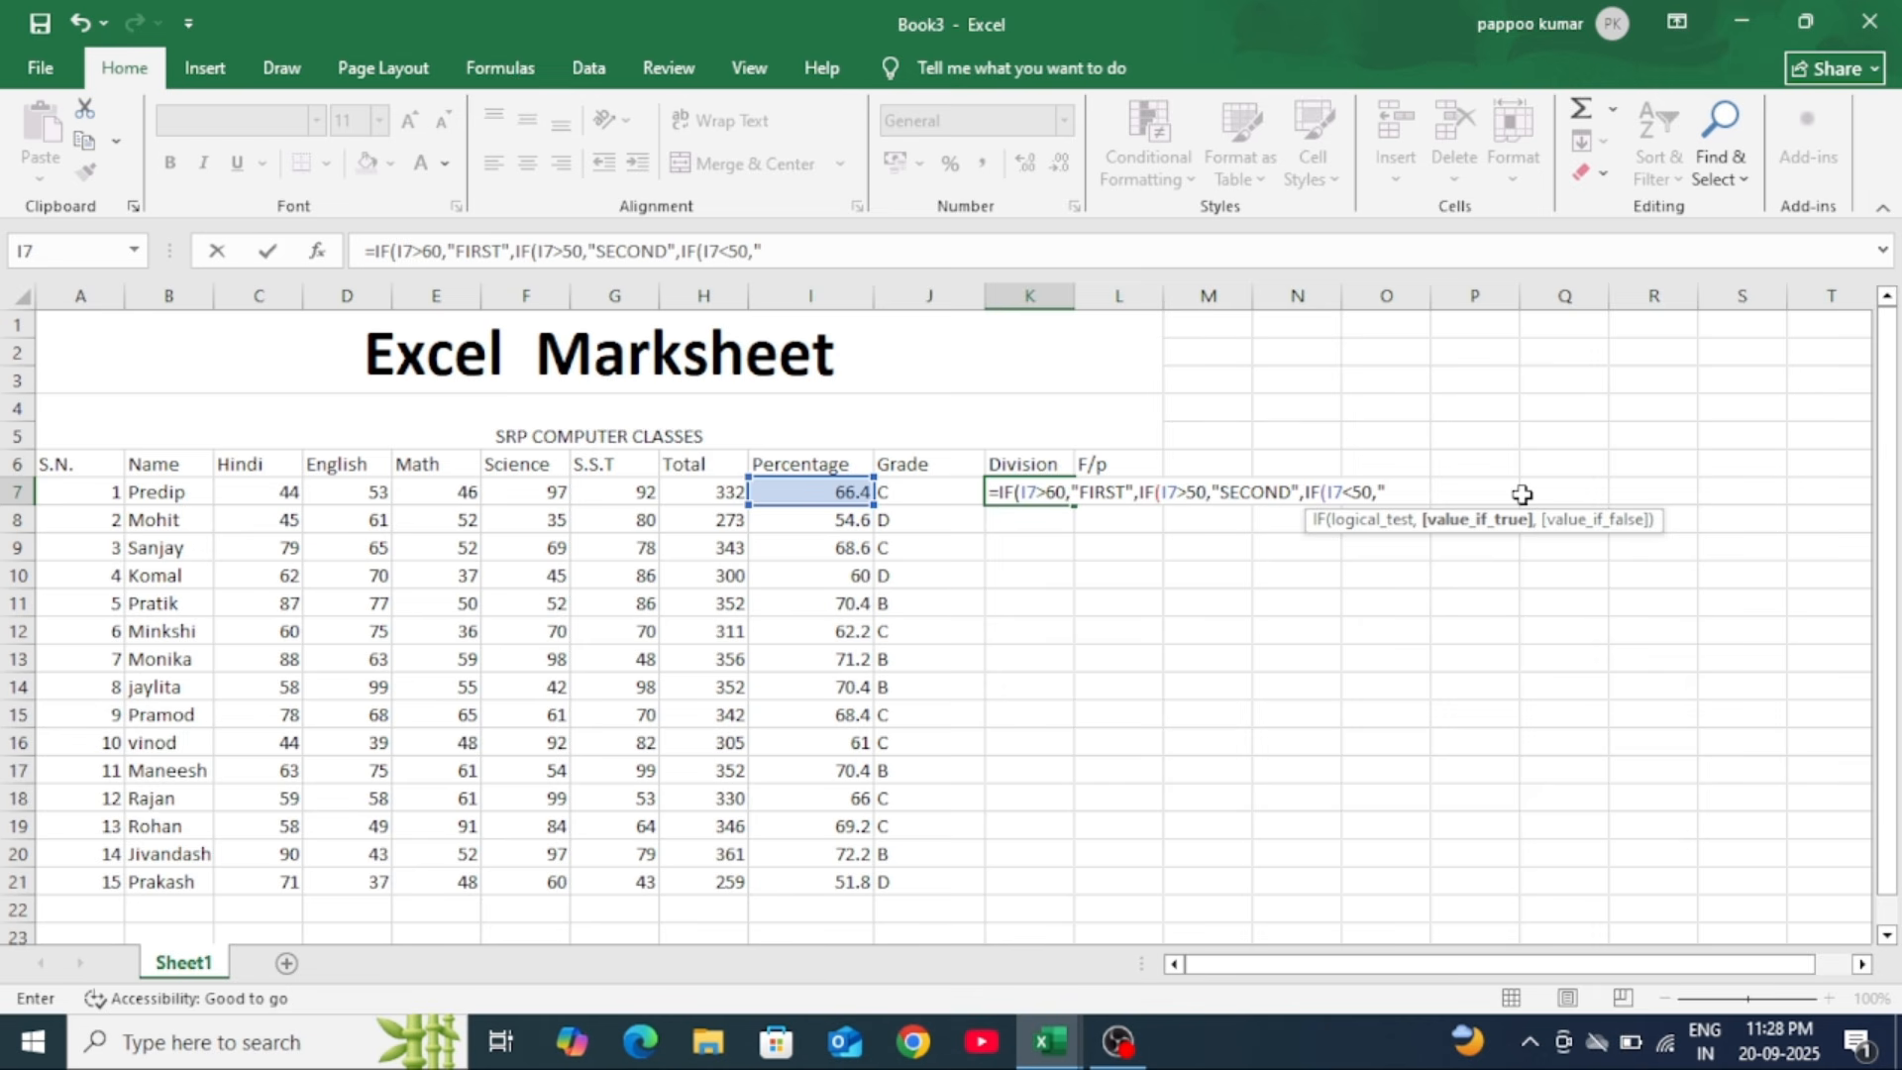
text(THIRD")
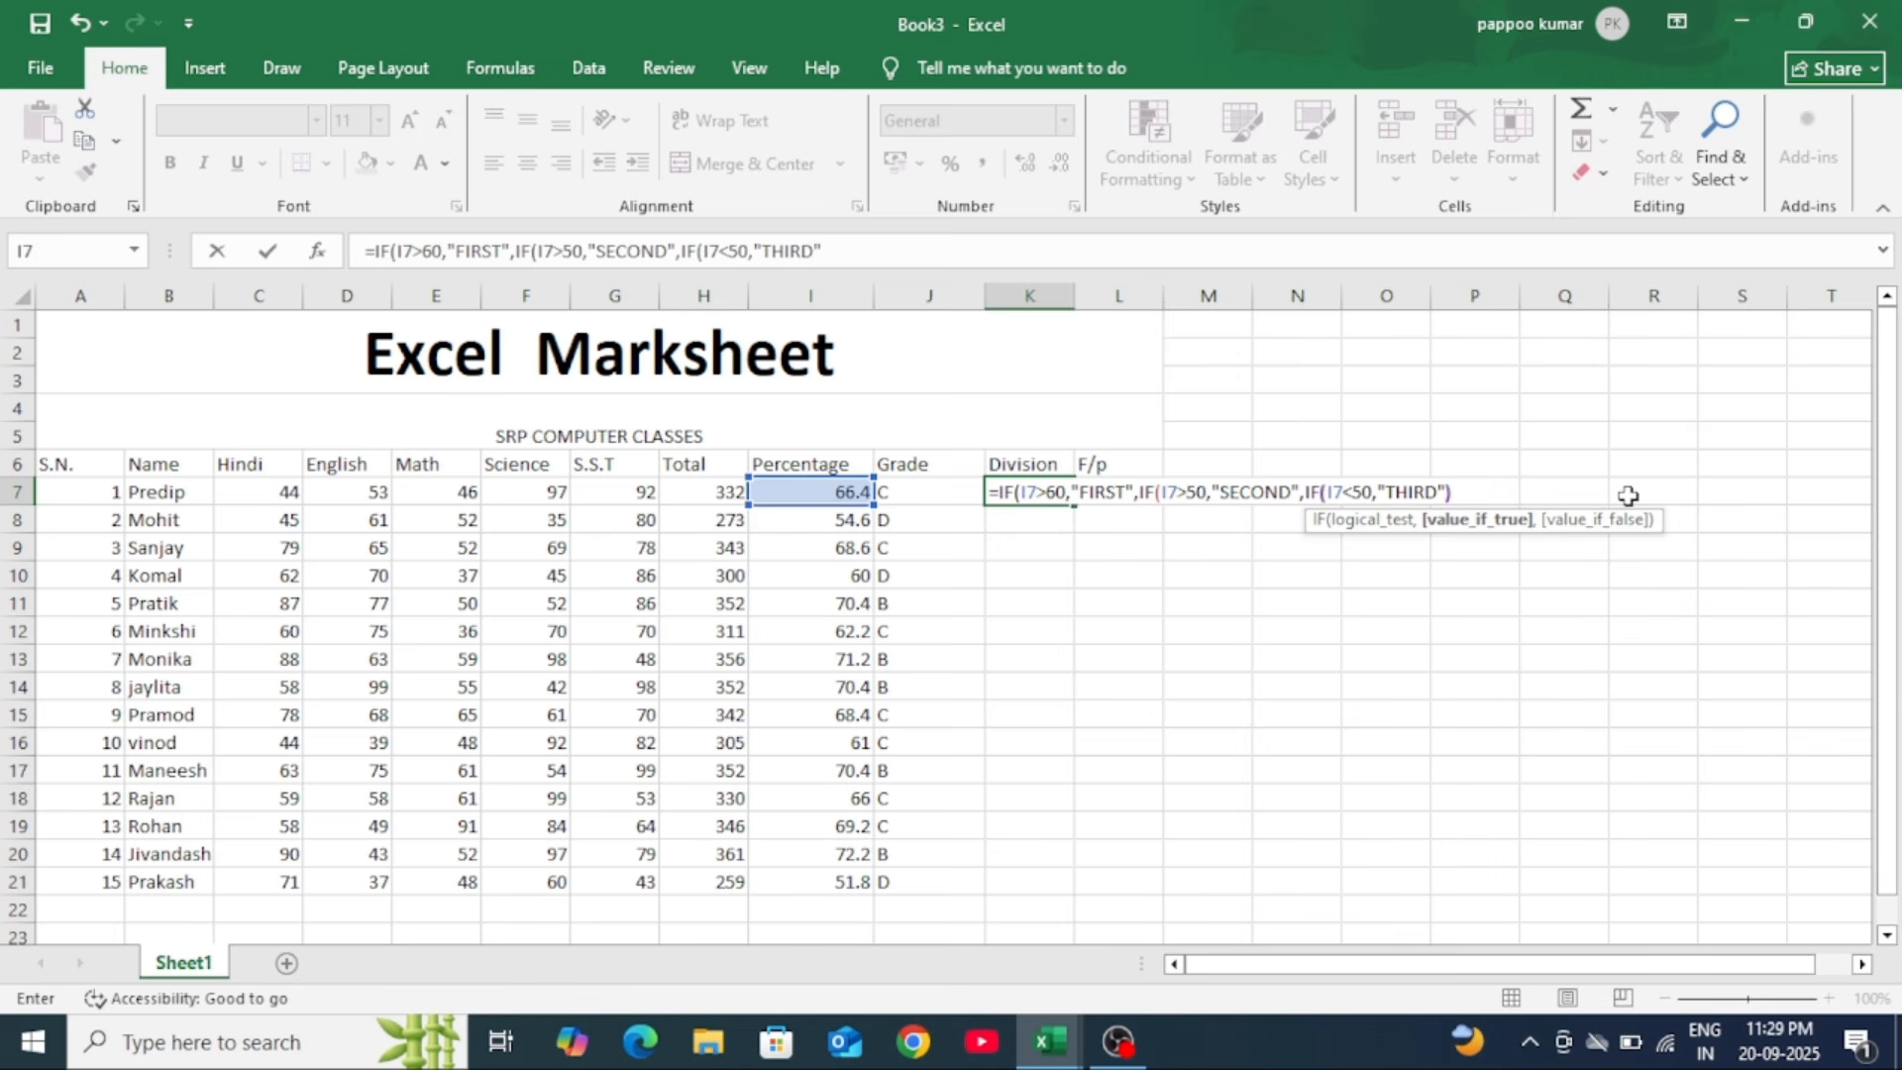
text())))
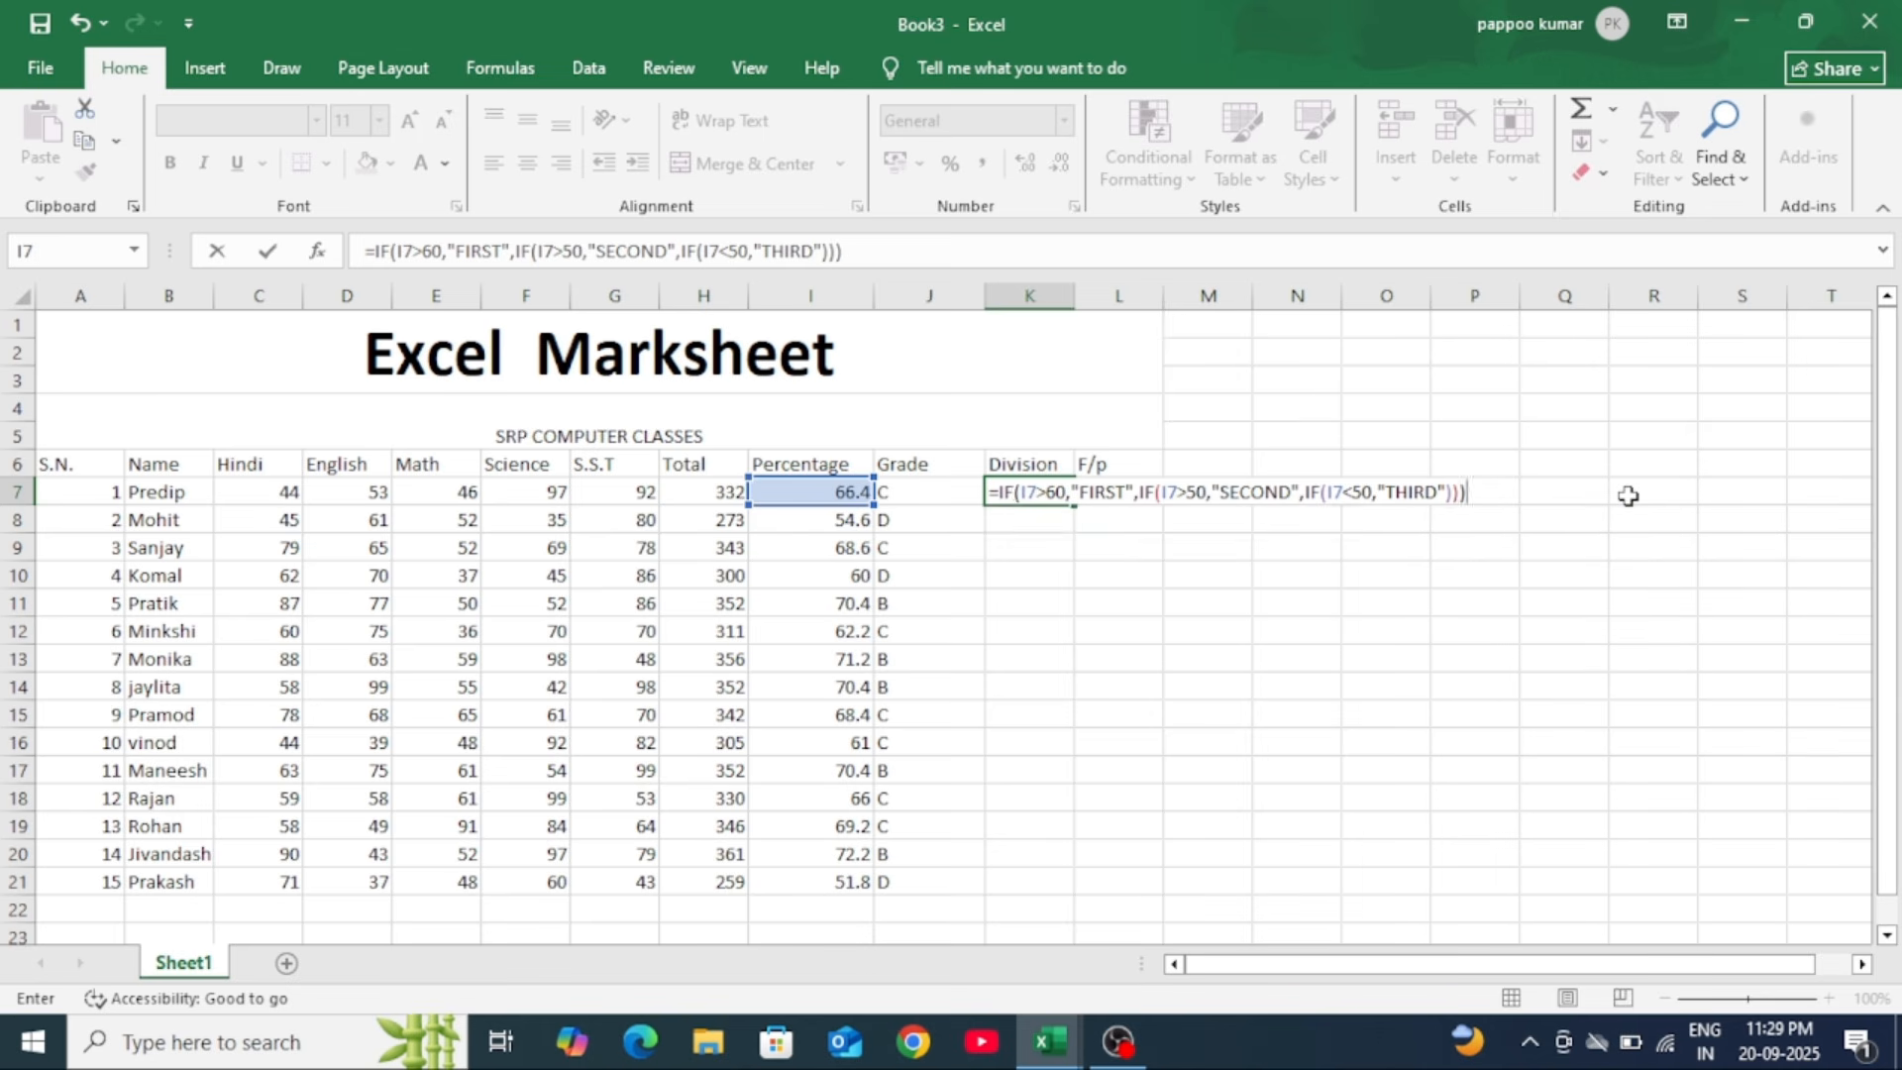
key(Return)
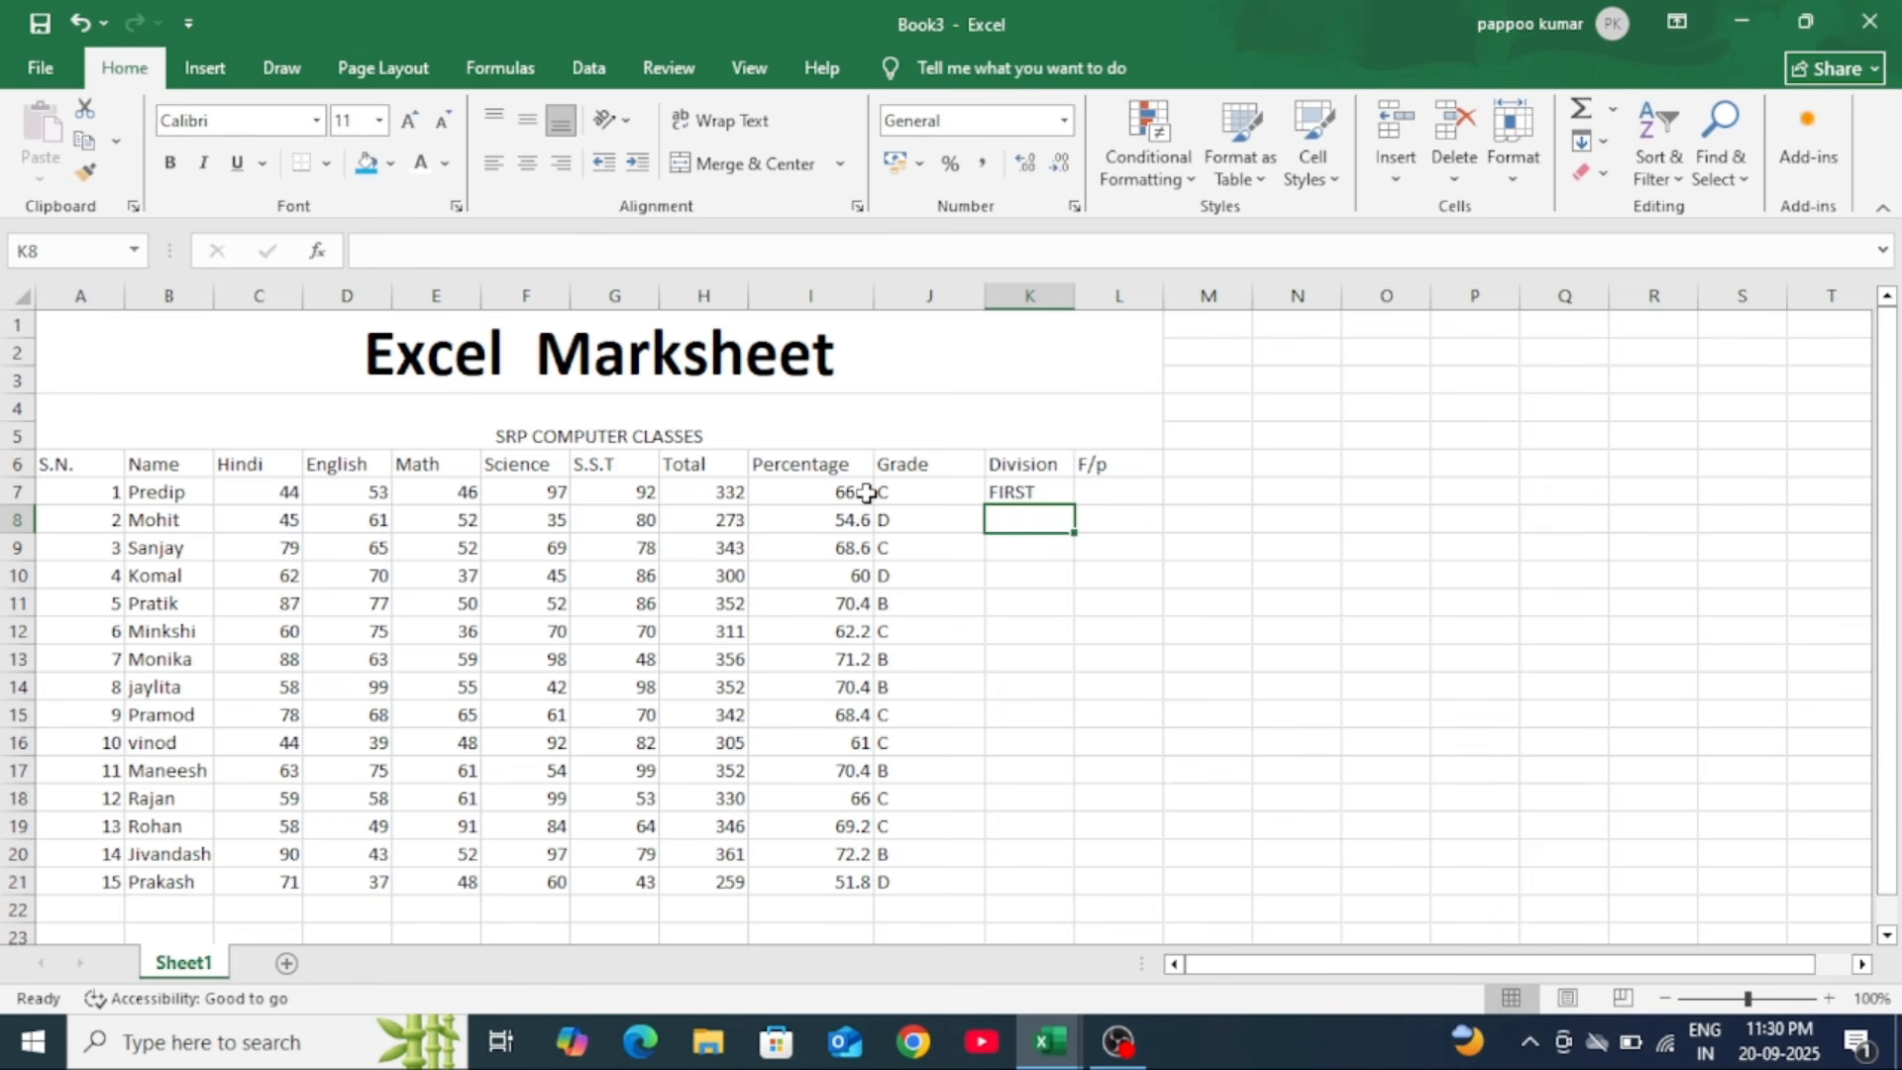
Fill the division formula from K7 down to K21 for all the students
click(1013, 492)
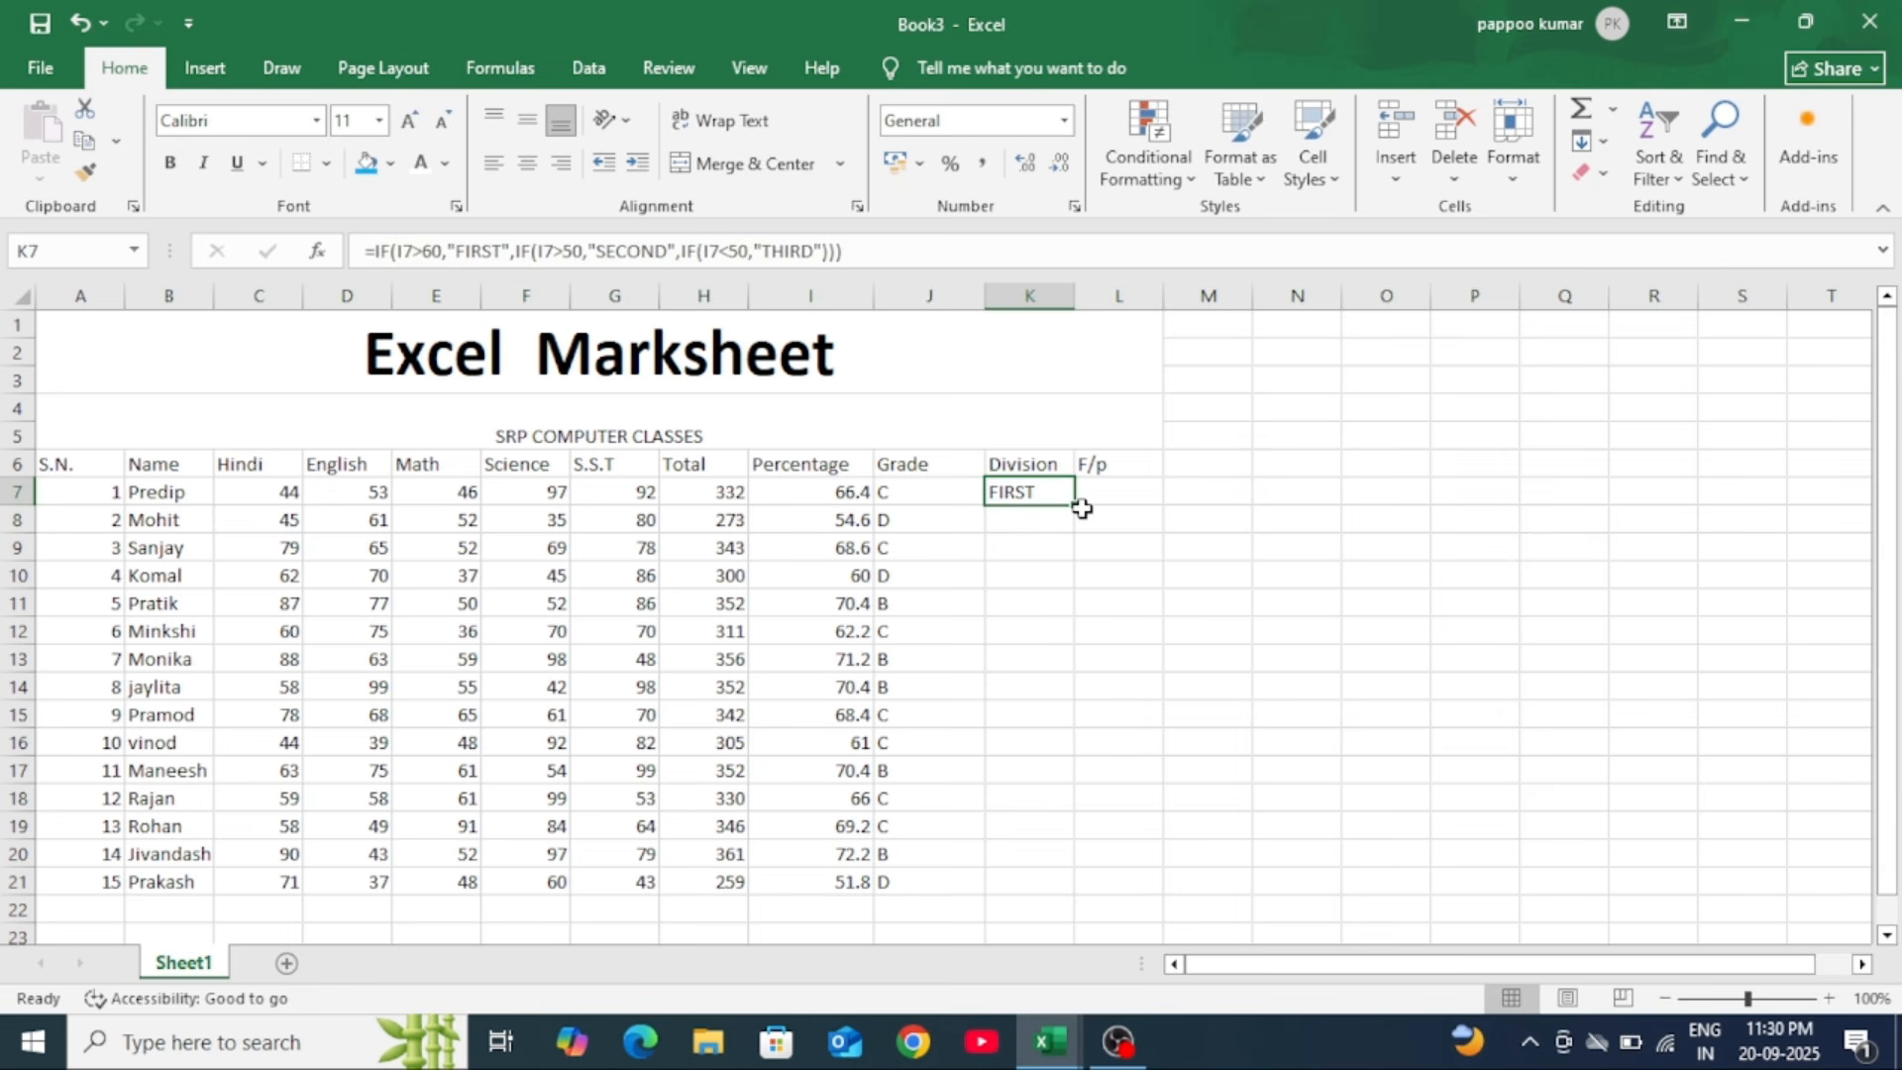
drag(1078, 507, 1076, 507)
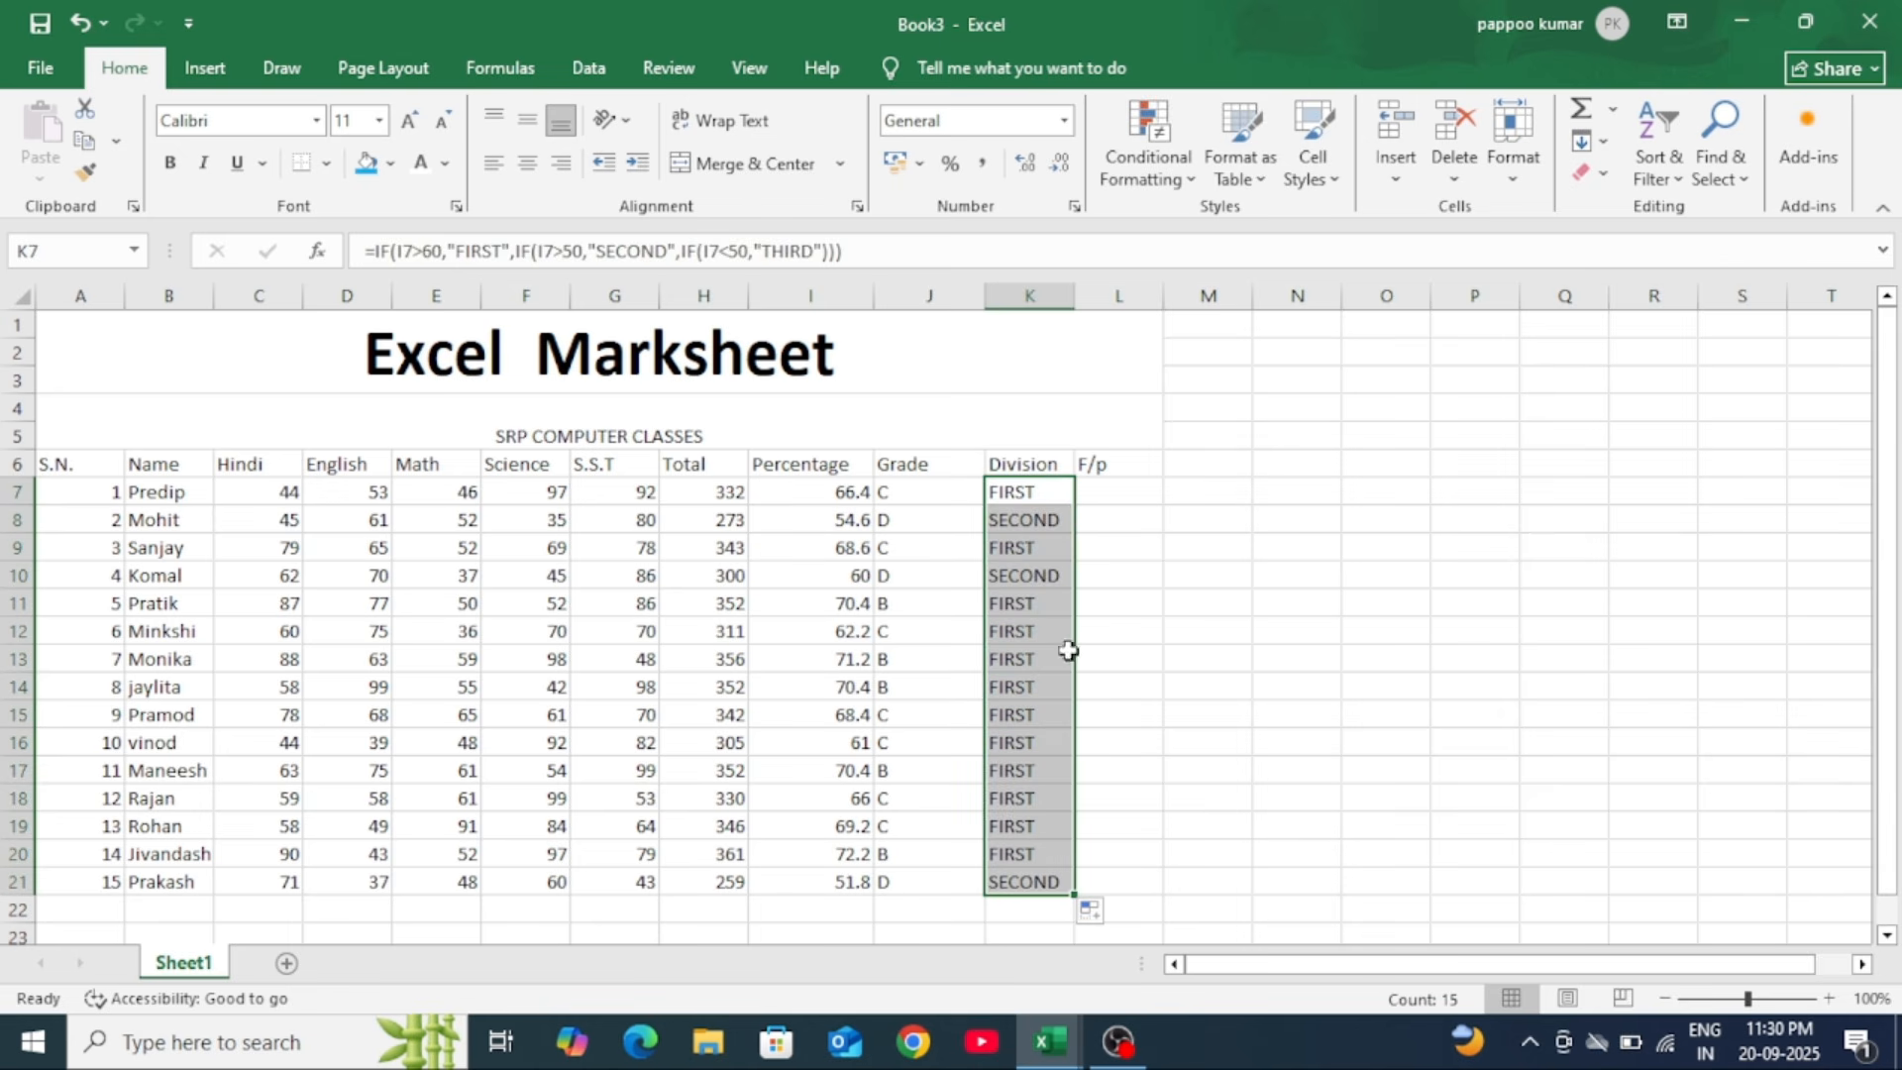
click(1327, 830)
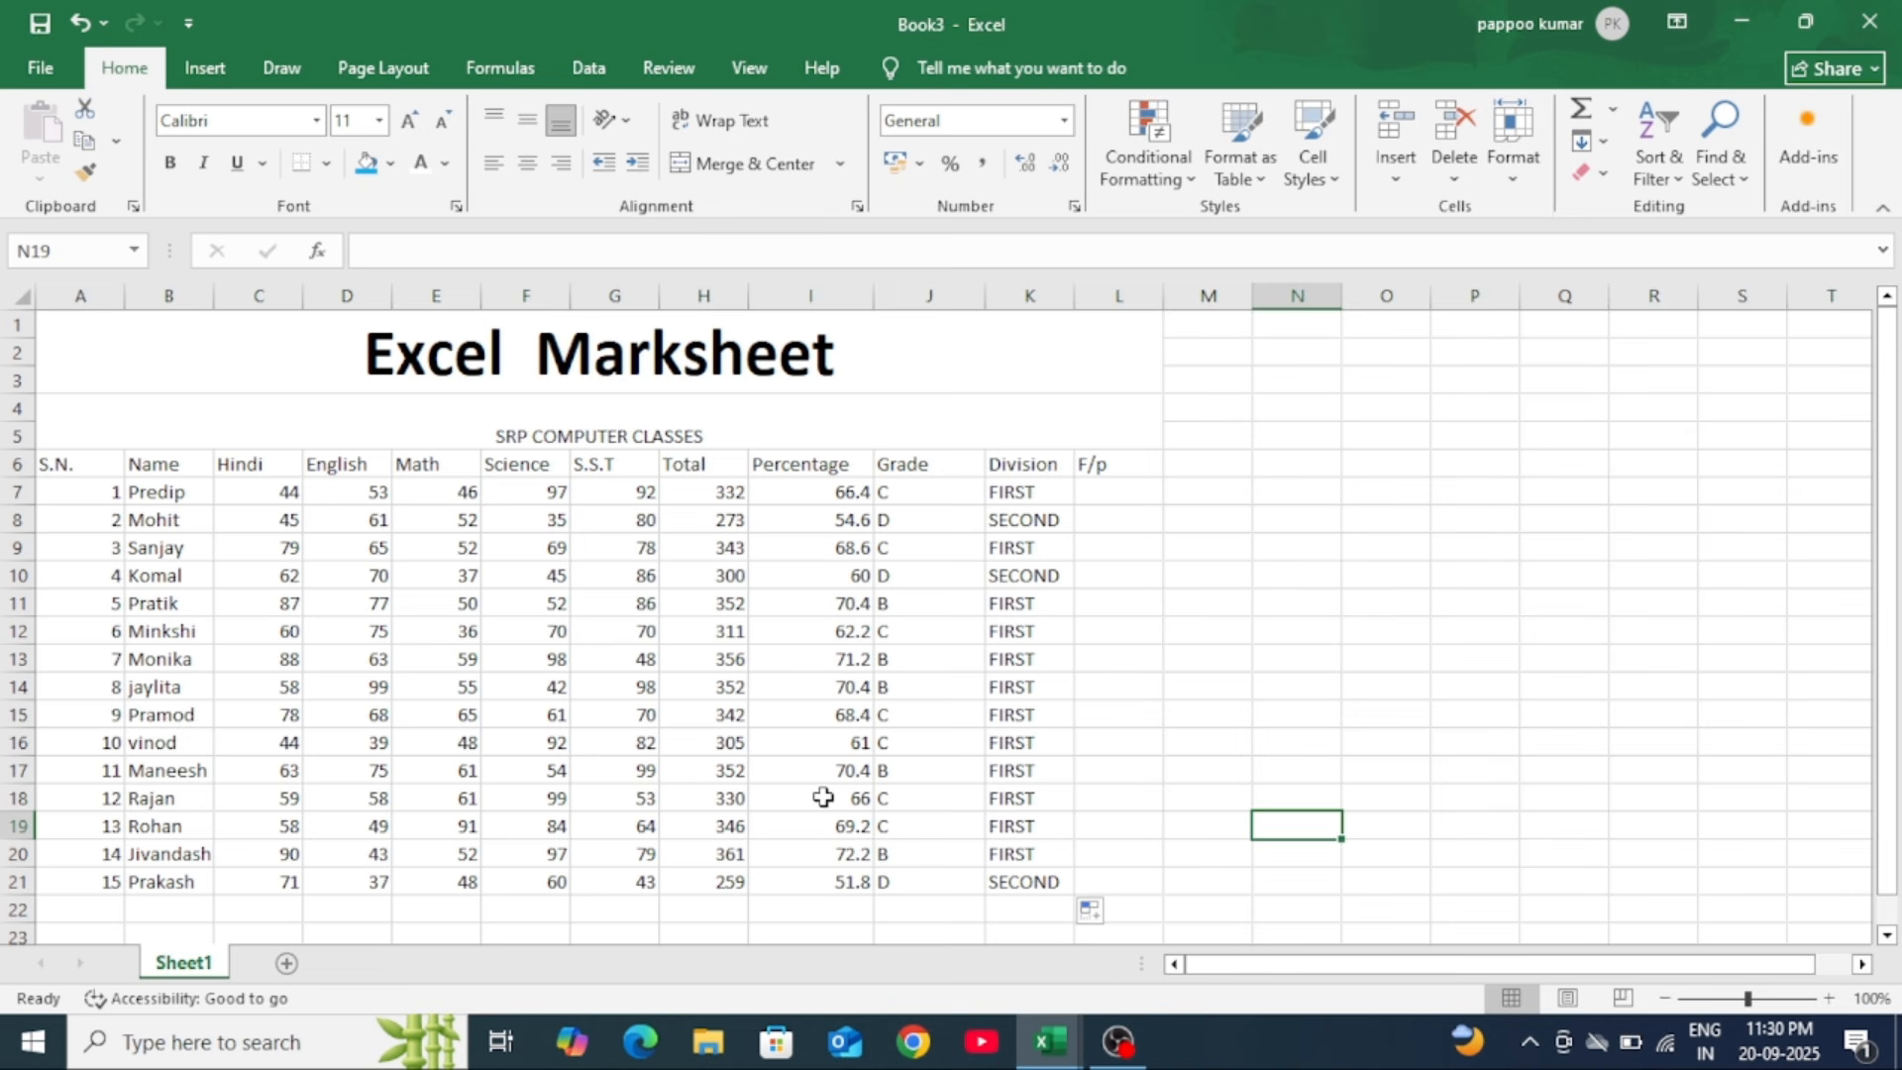
Set the tenth student's Science mark in F16 to 40
click(555, 743)
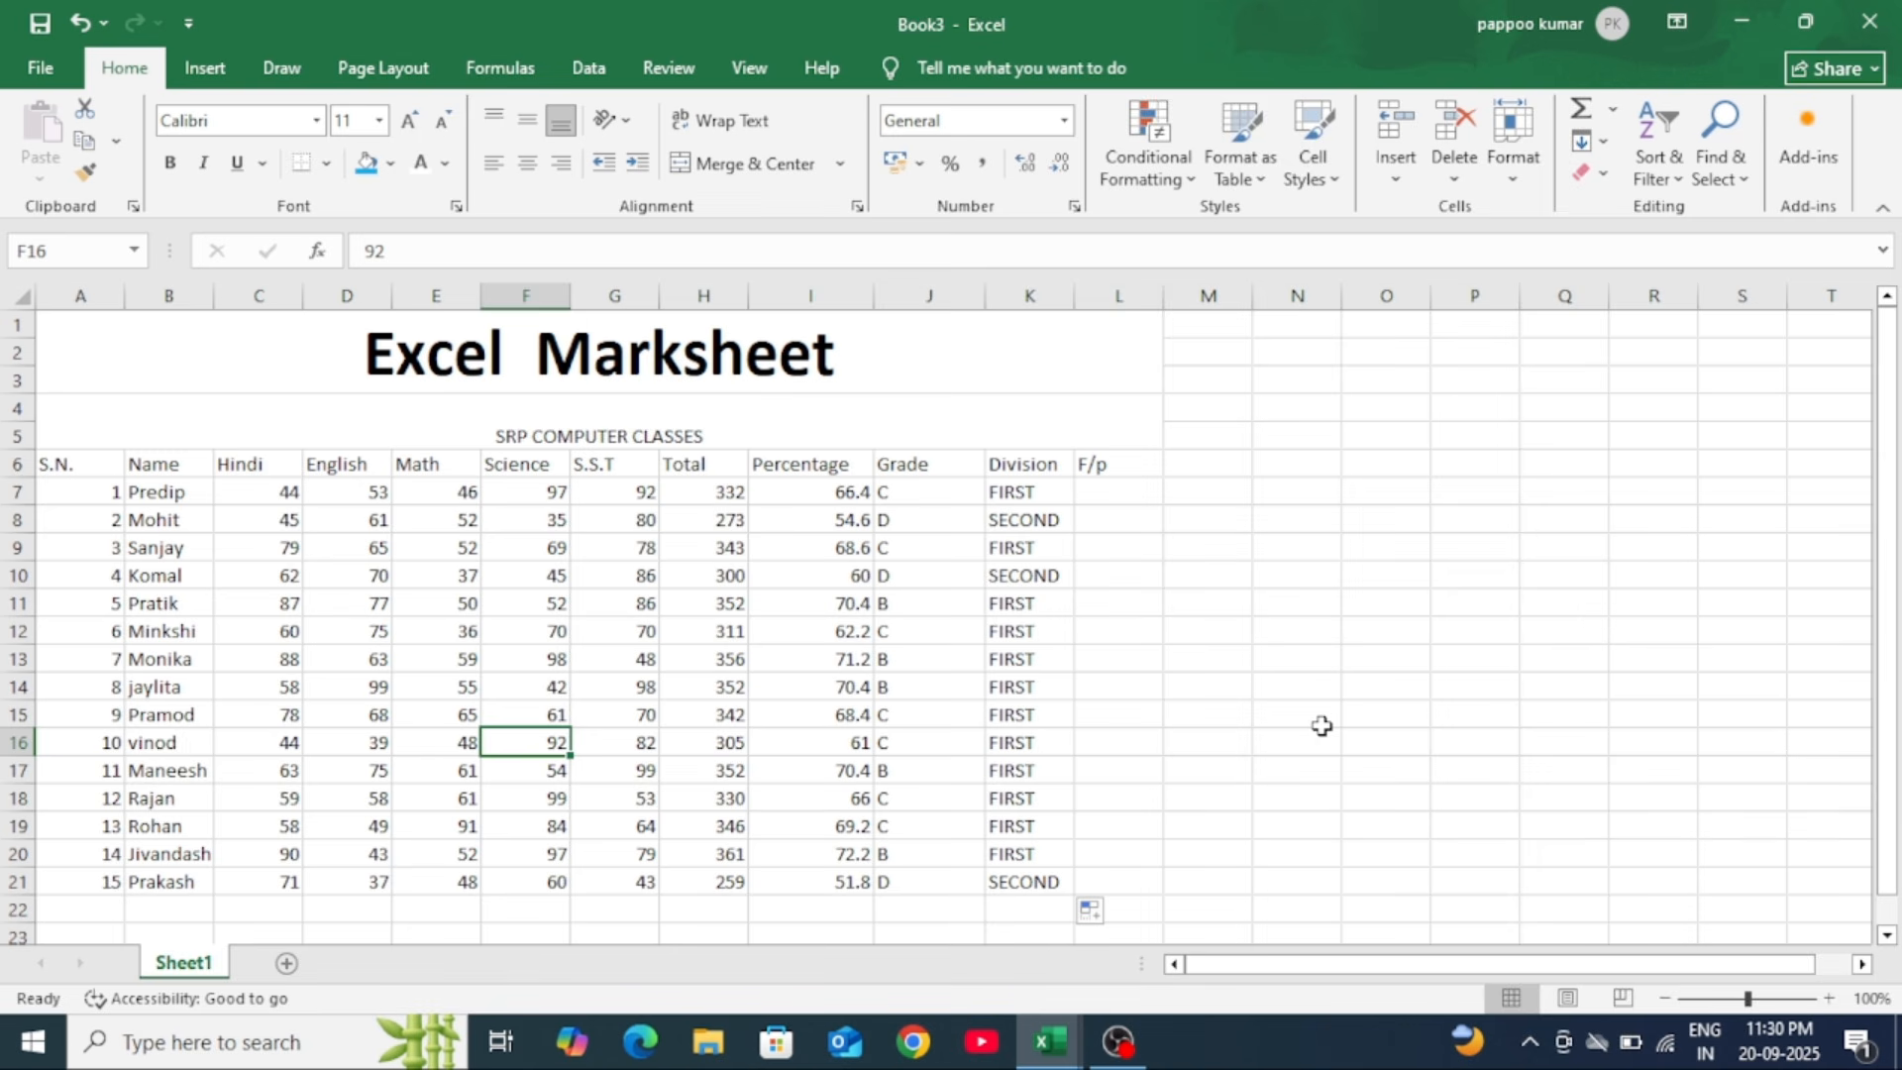
text(40)
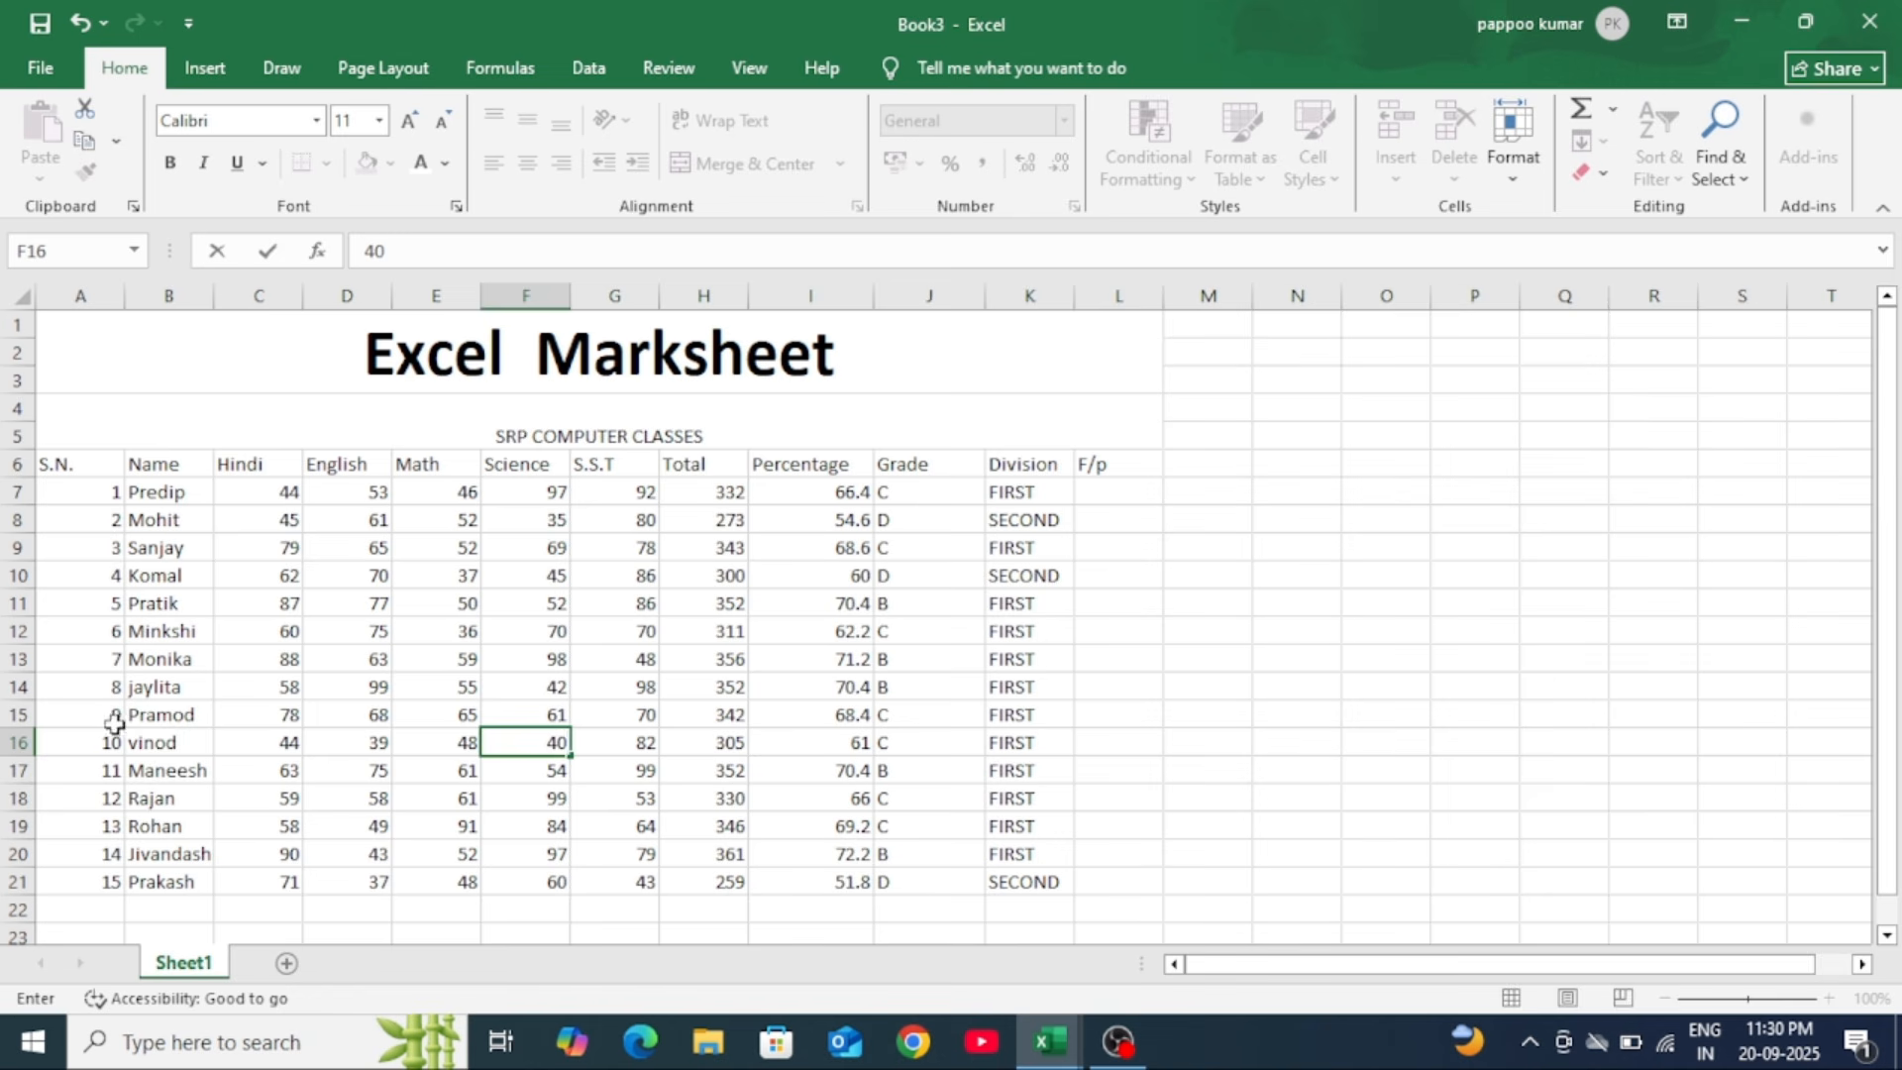
click(20, 749)
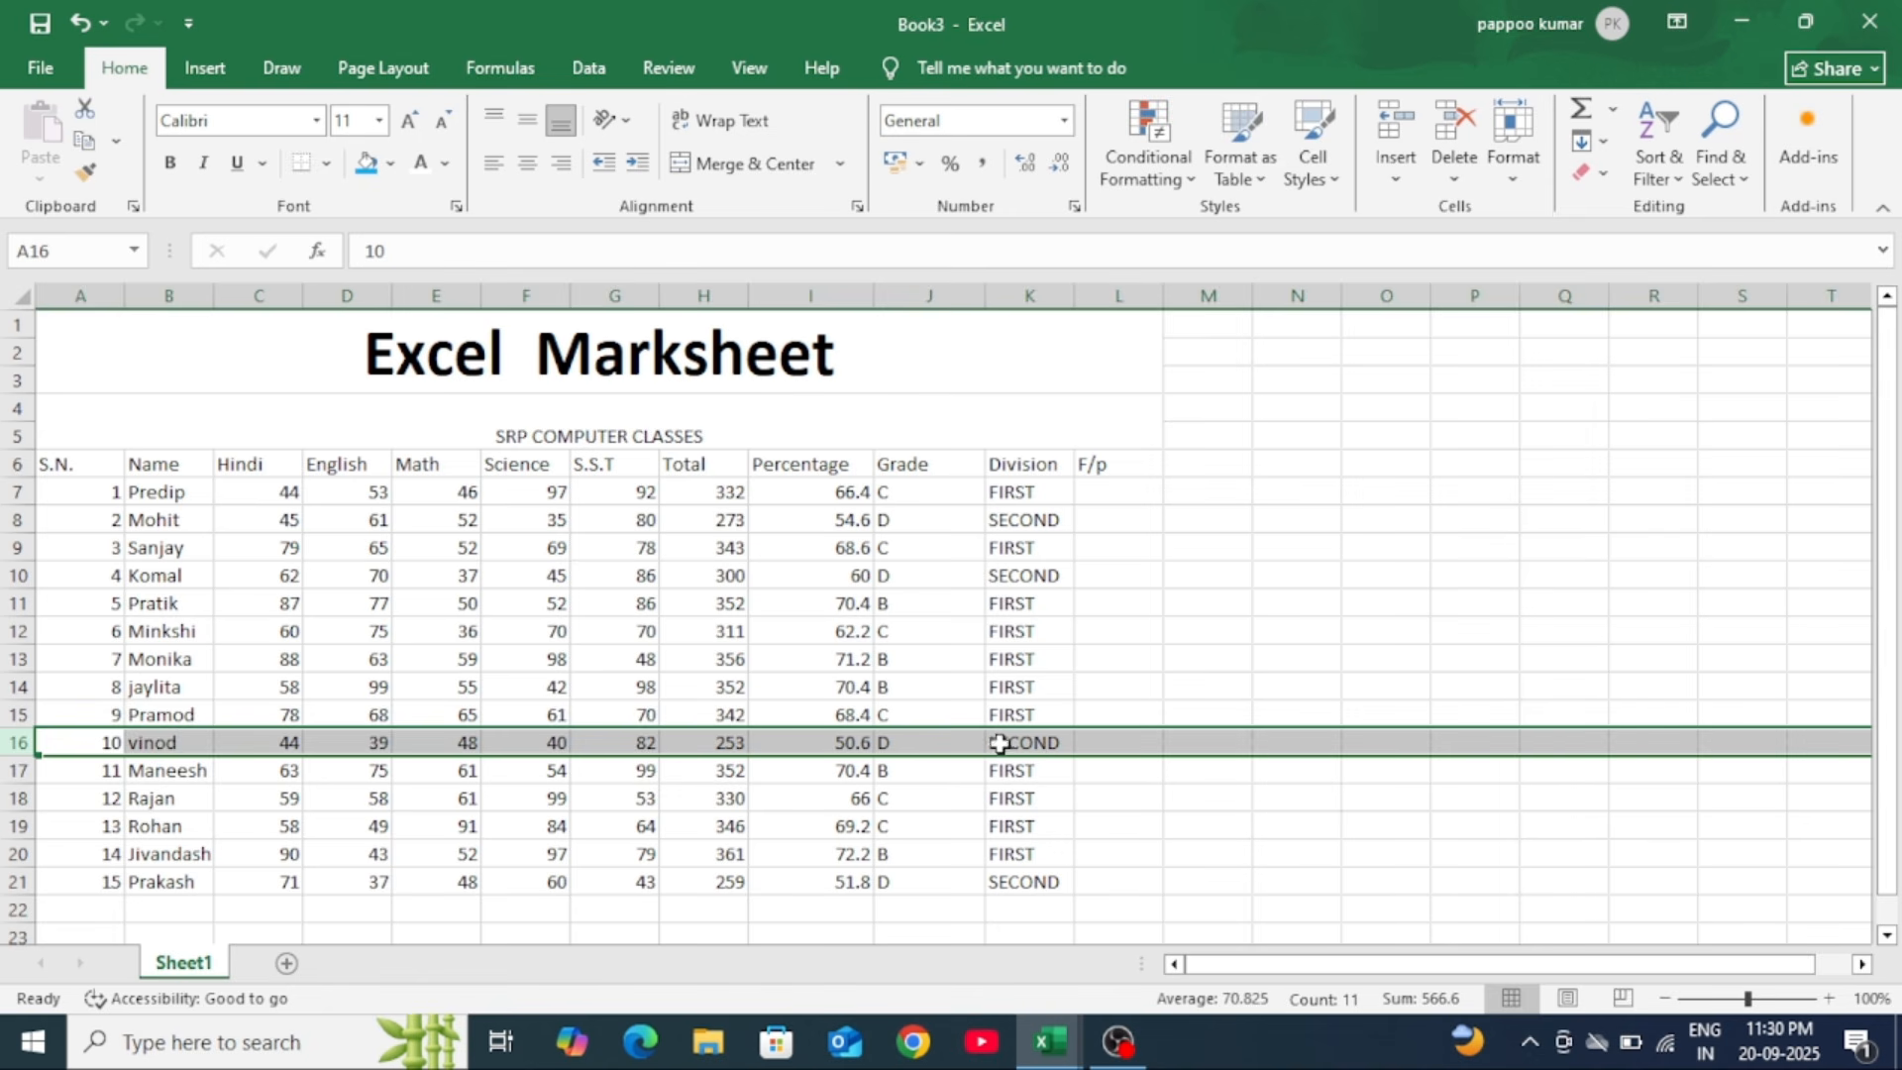
Set the sixth student's S.S.T mark in G12 to 37
click(30, 636)
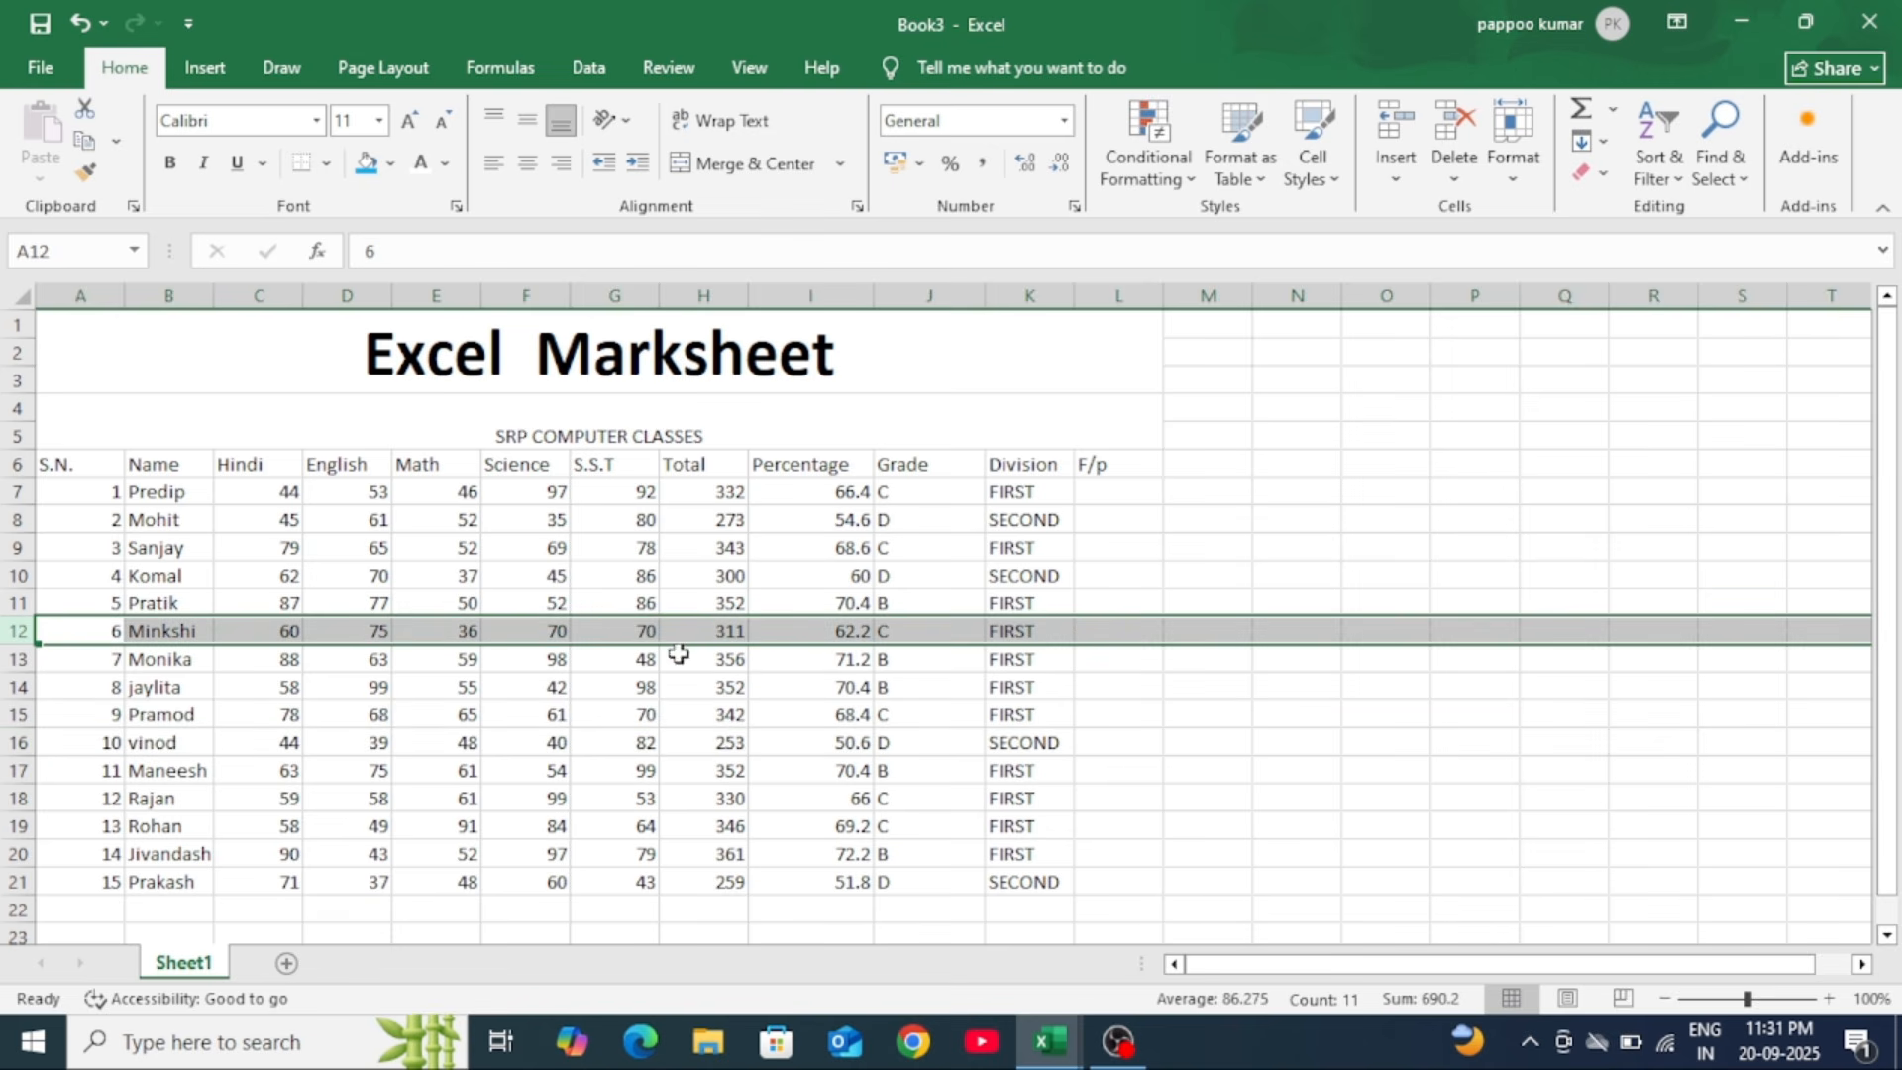
click(630, 630)
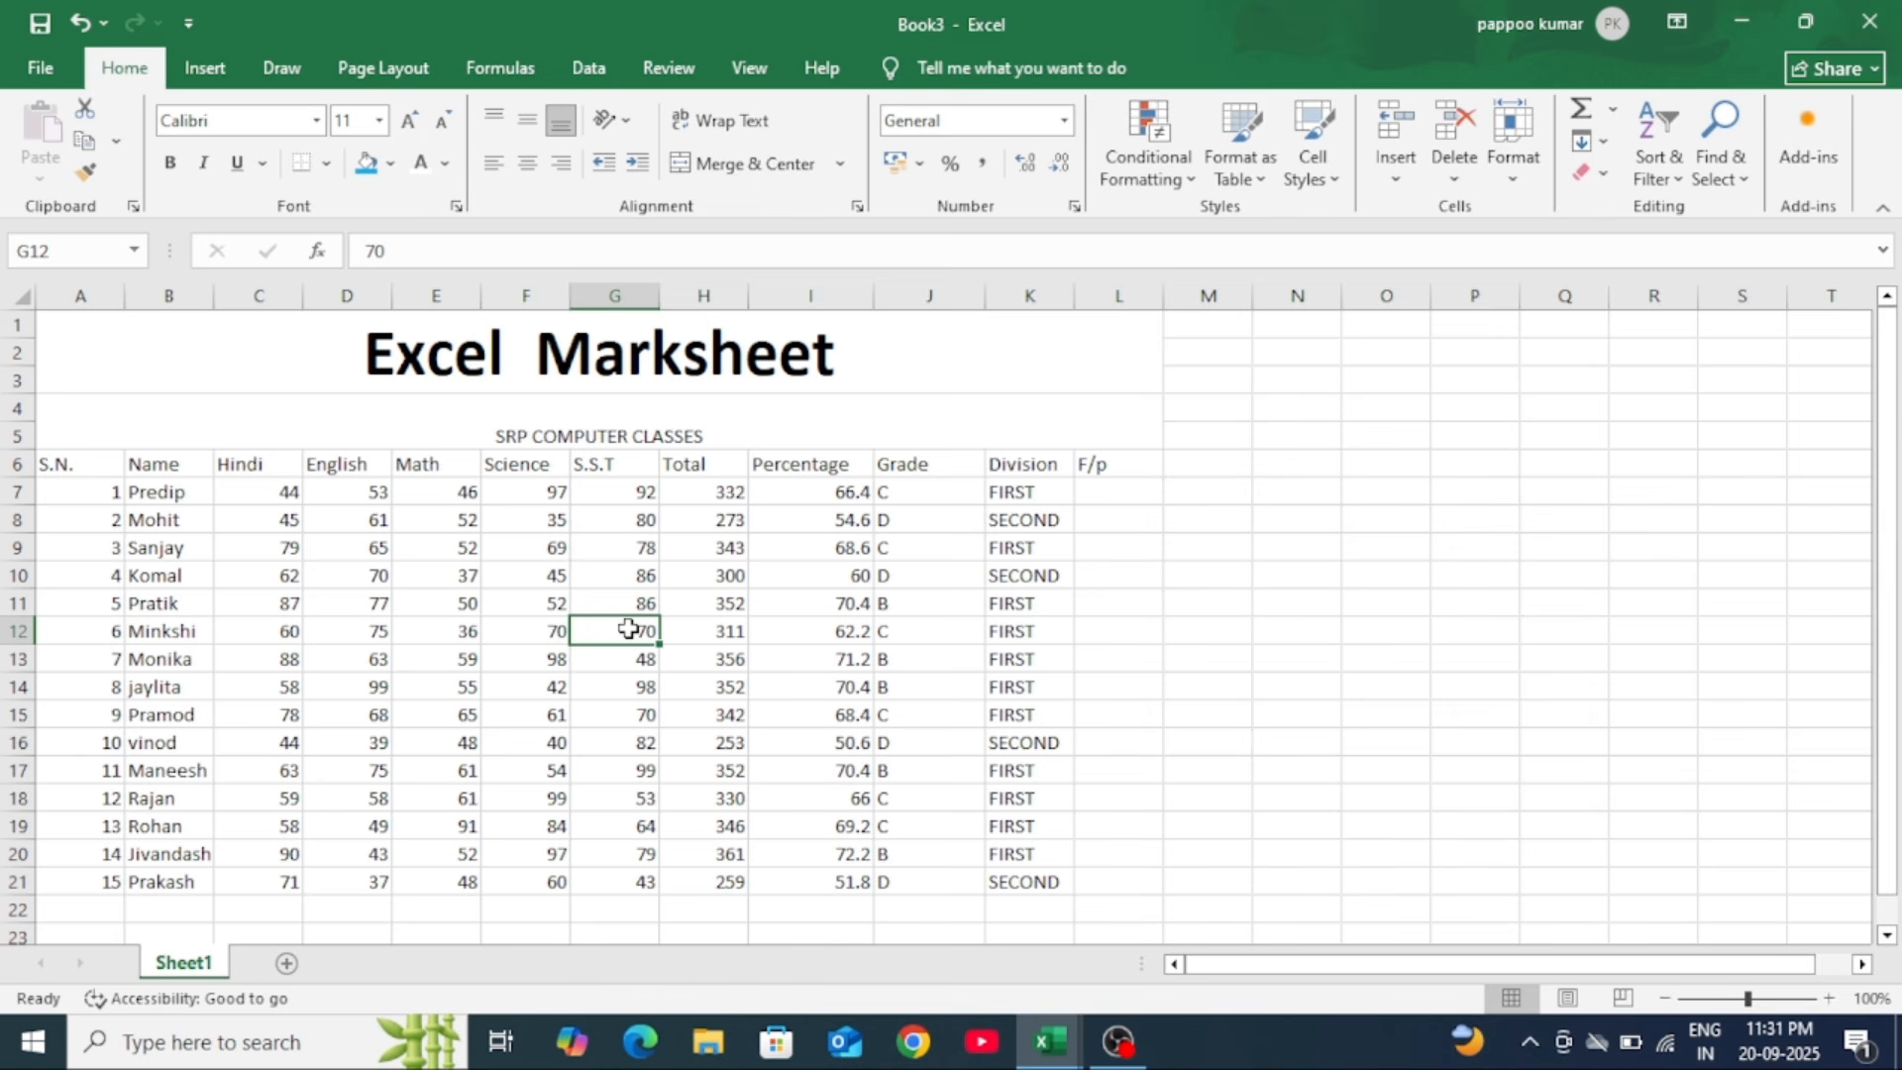
text(37)
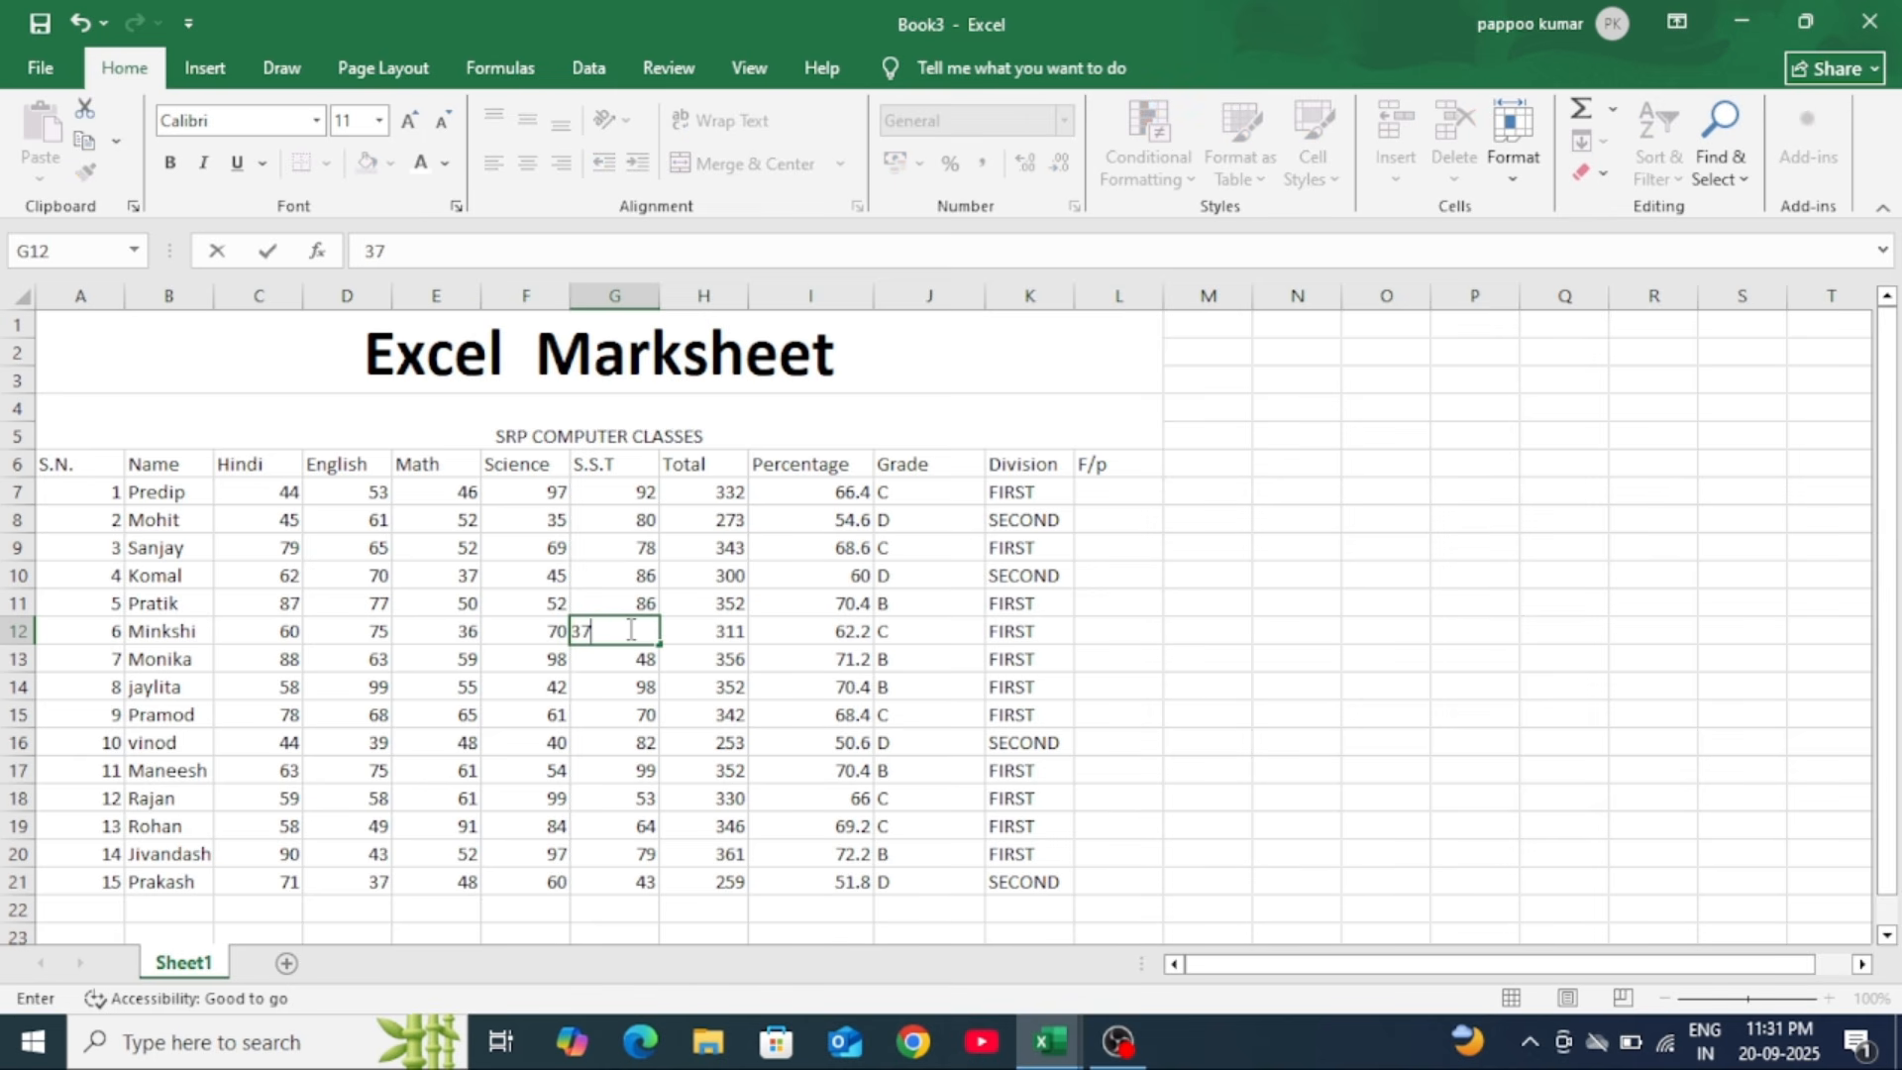
click(774, 629)
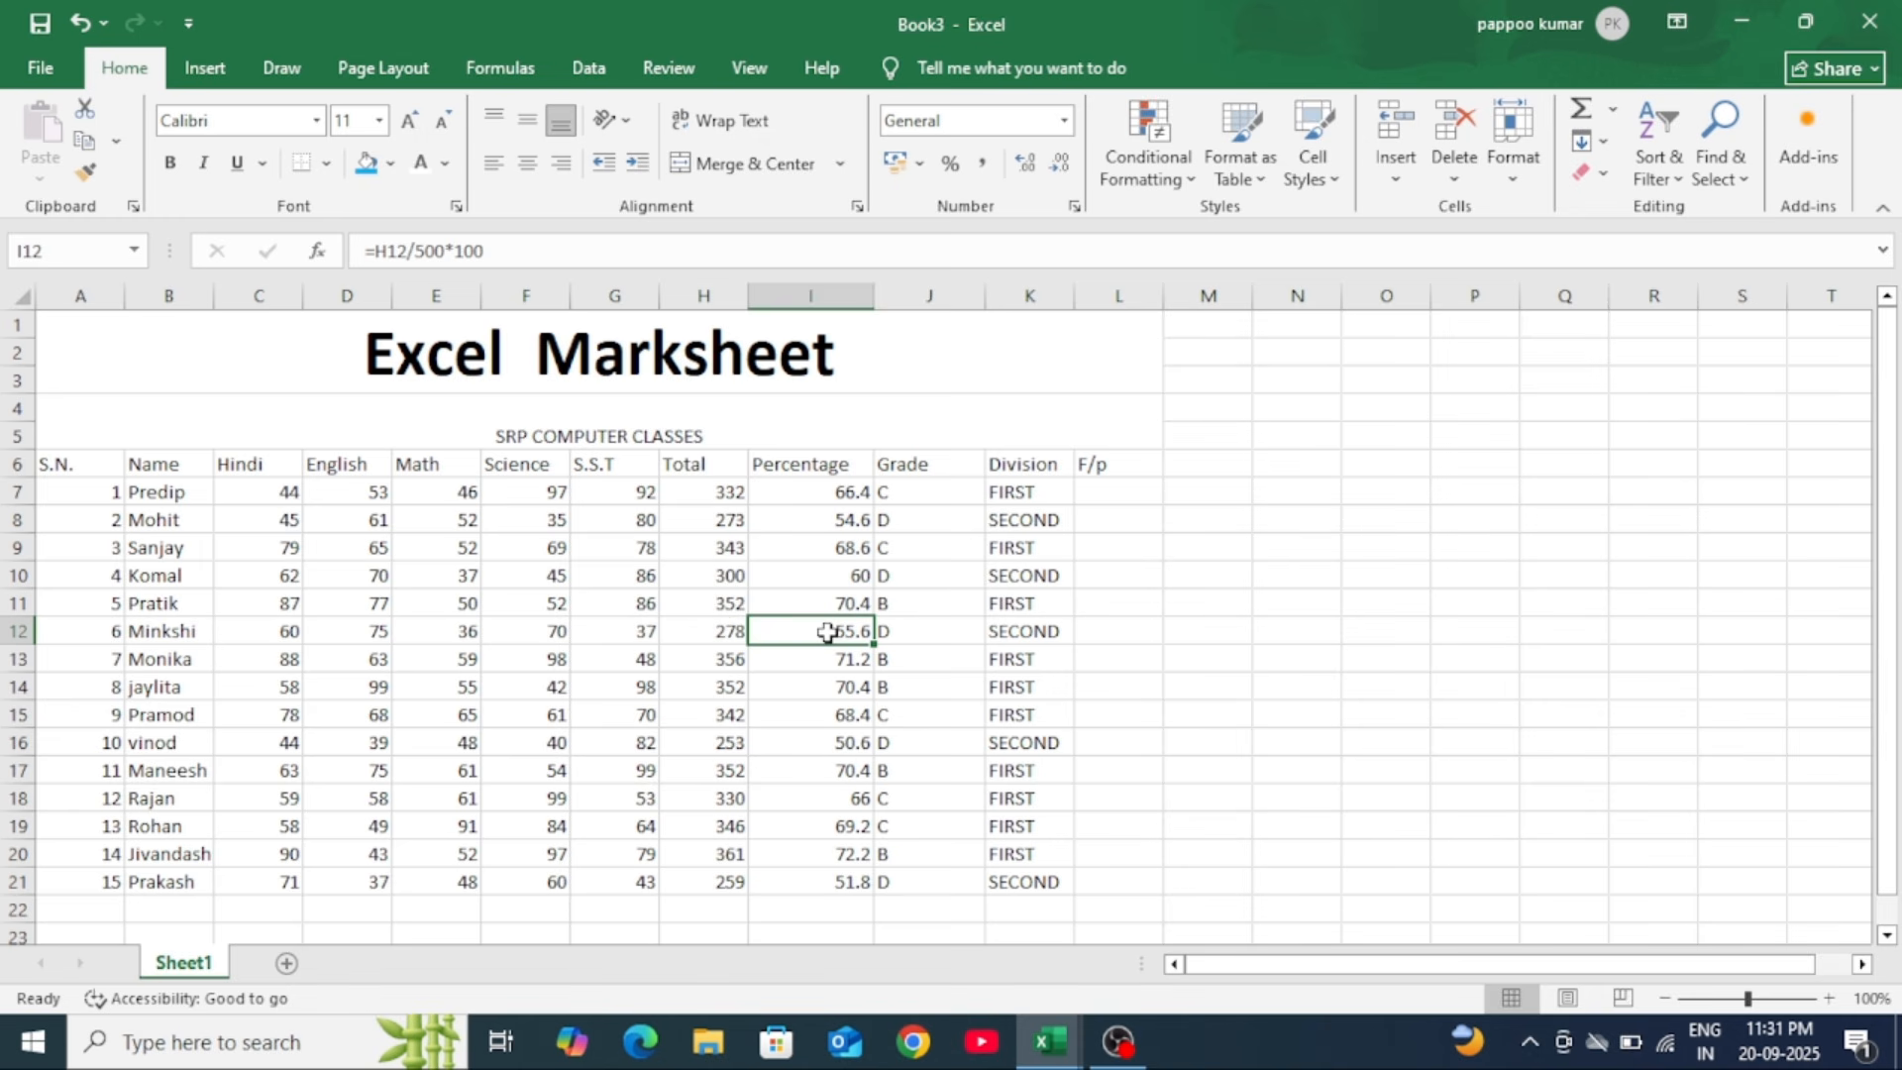
Begin the first student's pass/fail formula in L7 with =IF(I7>45, to test for percentages above 45
click(1109, 503)
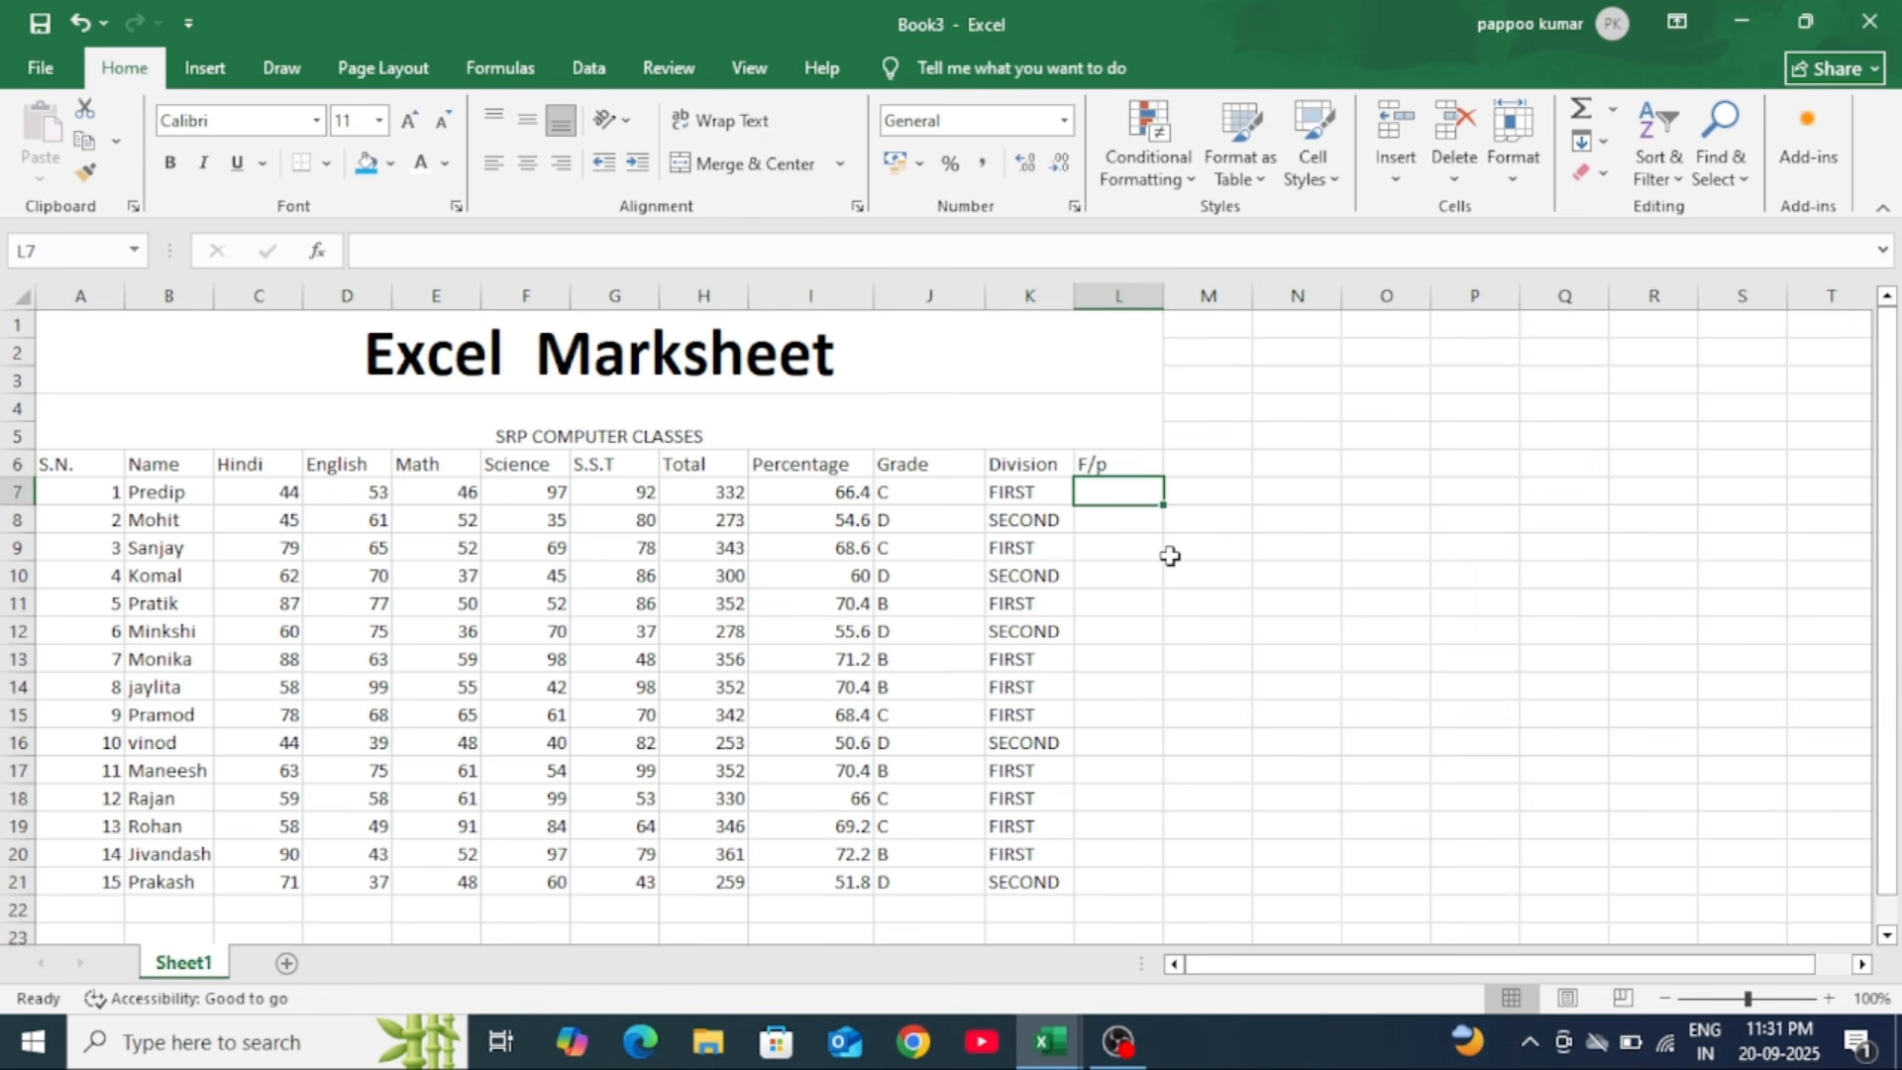
text(=)
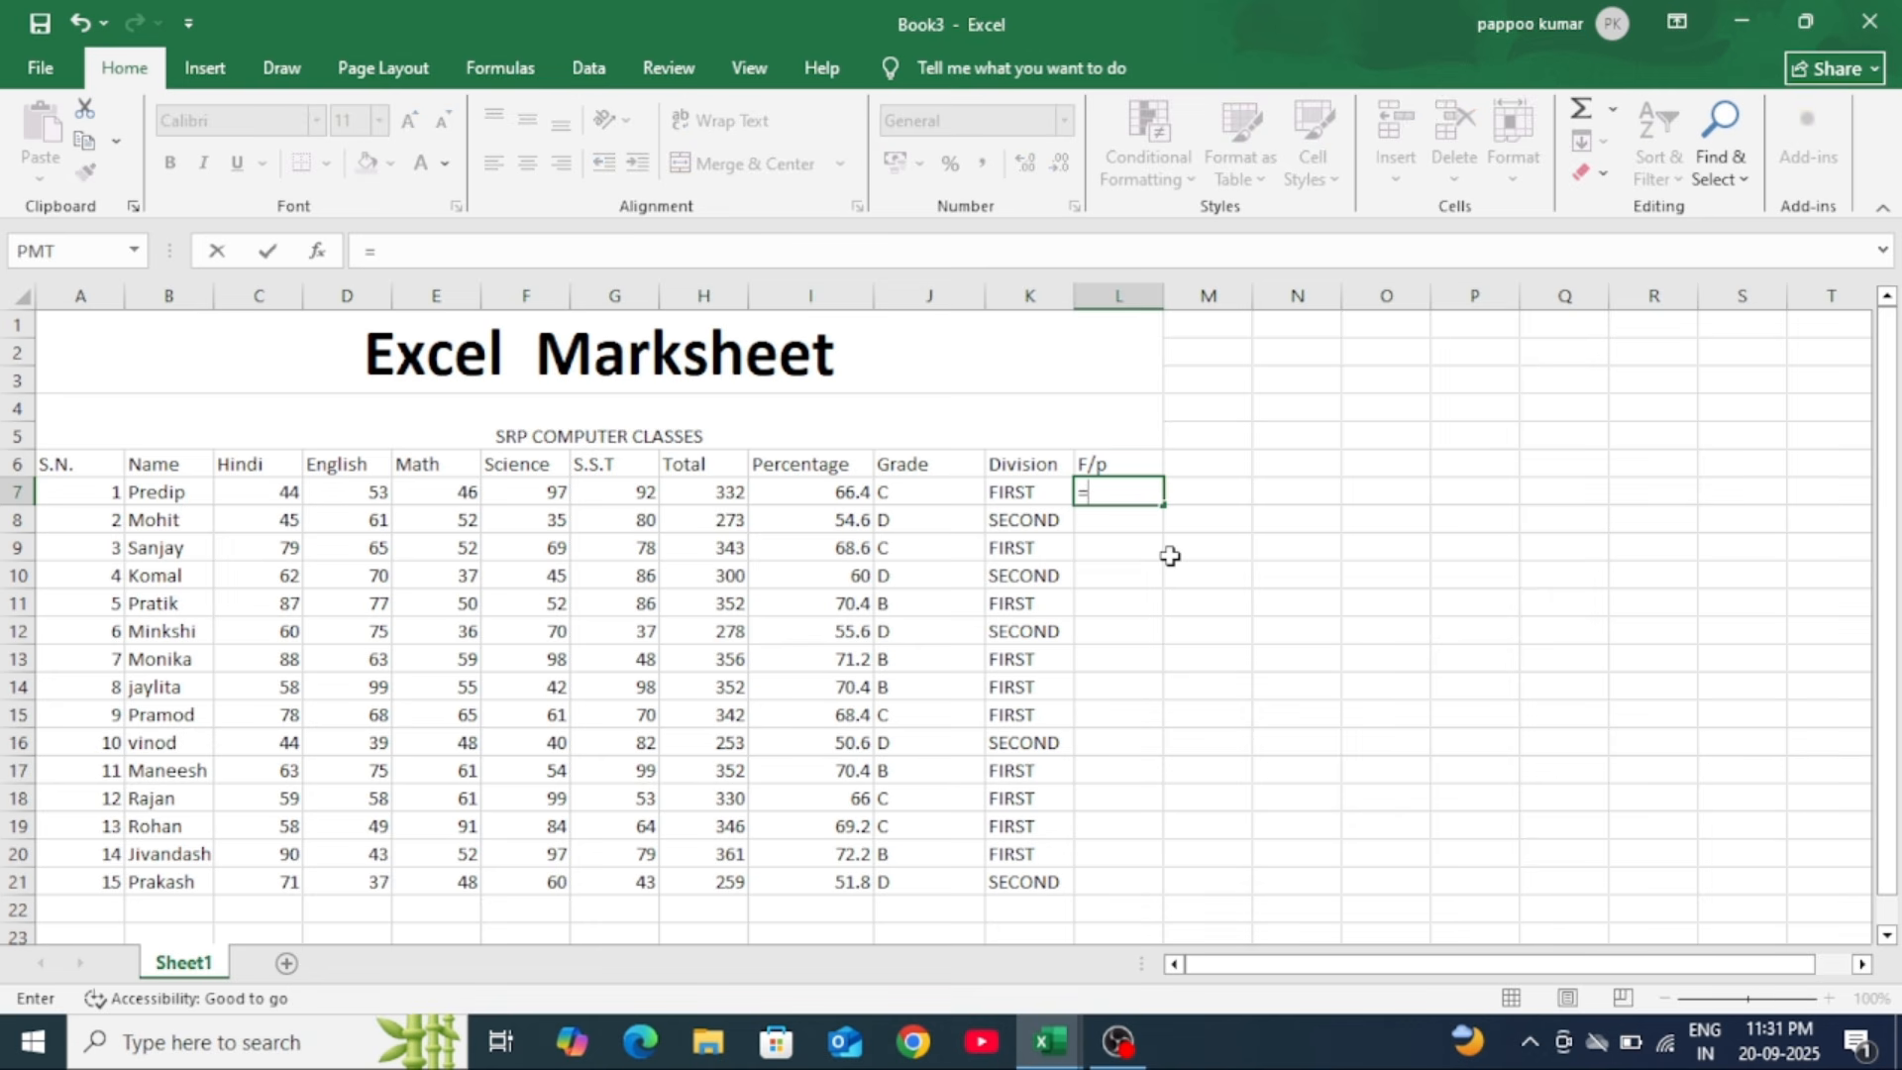
text(IF)
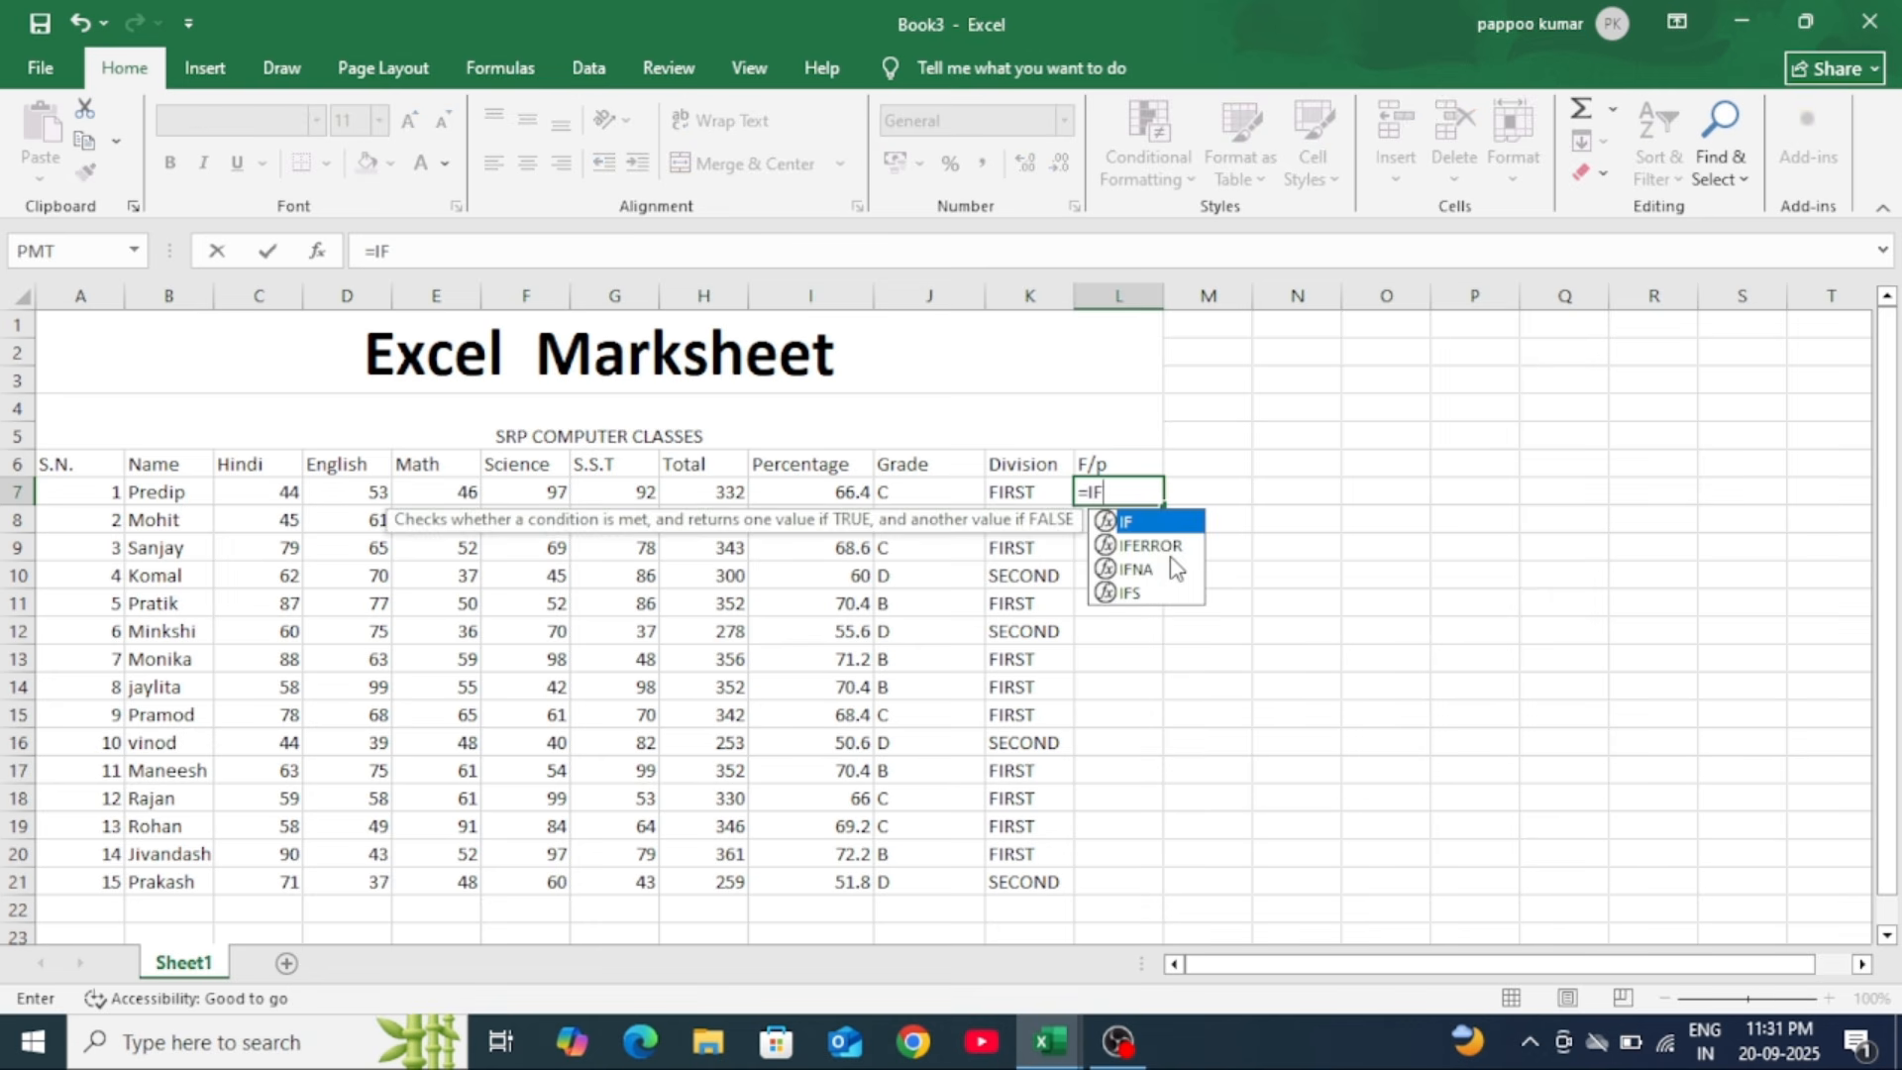
text(()
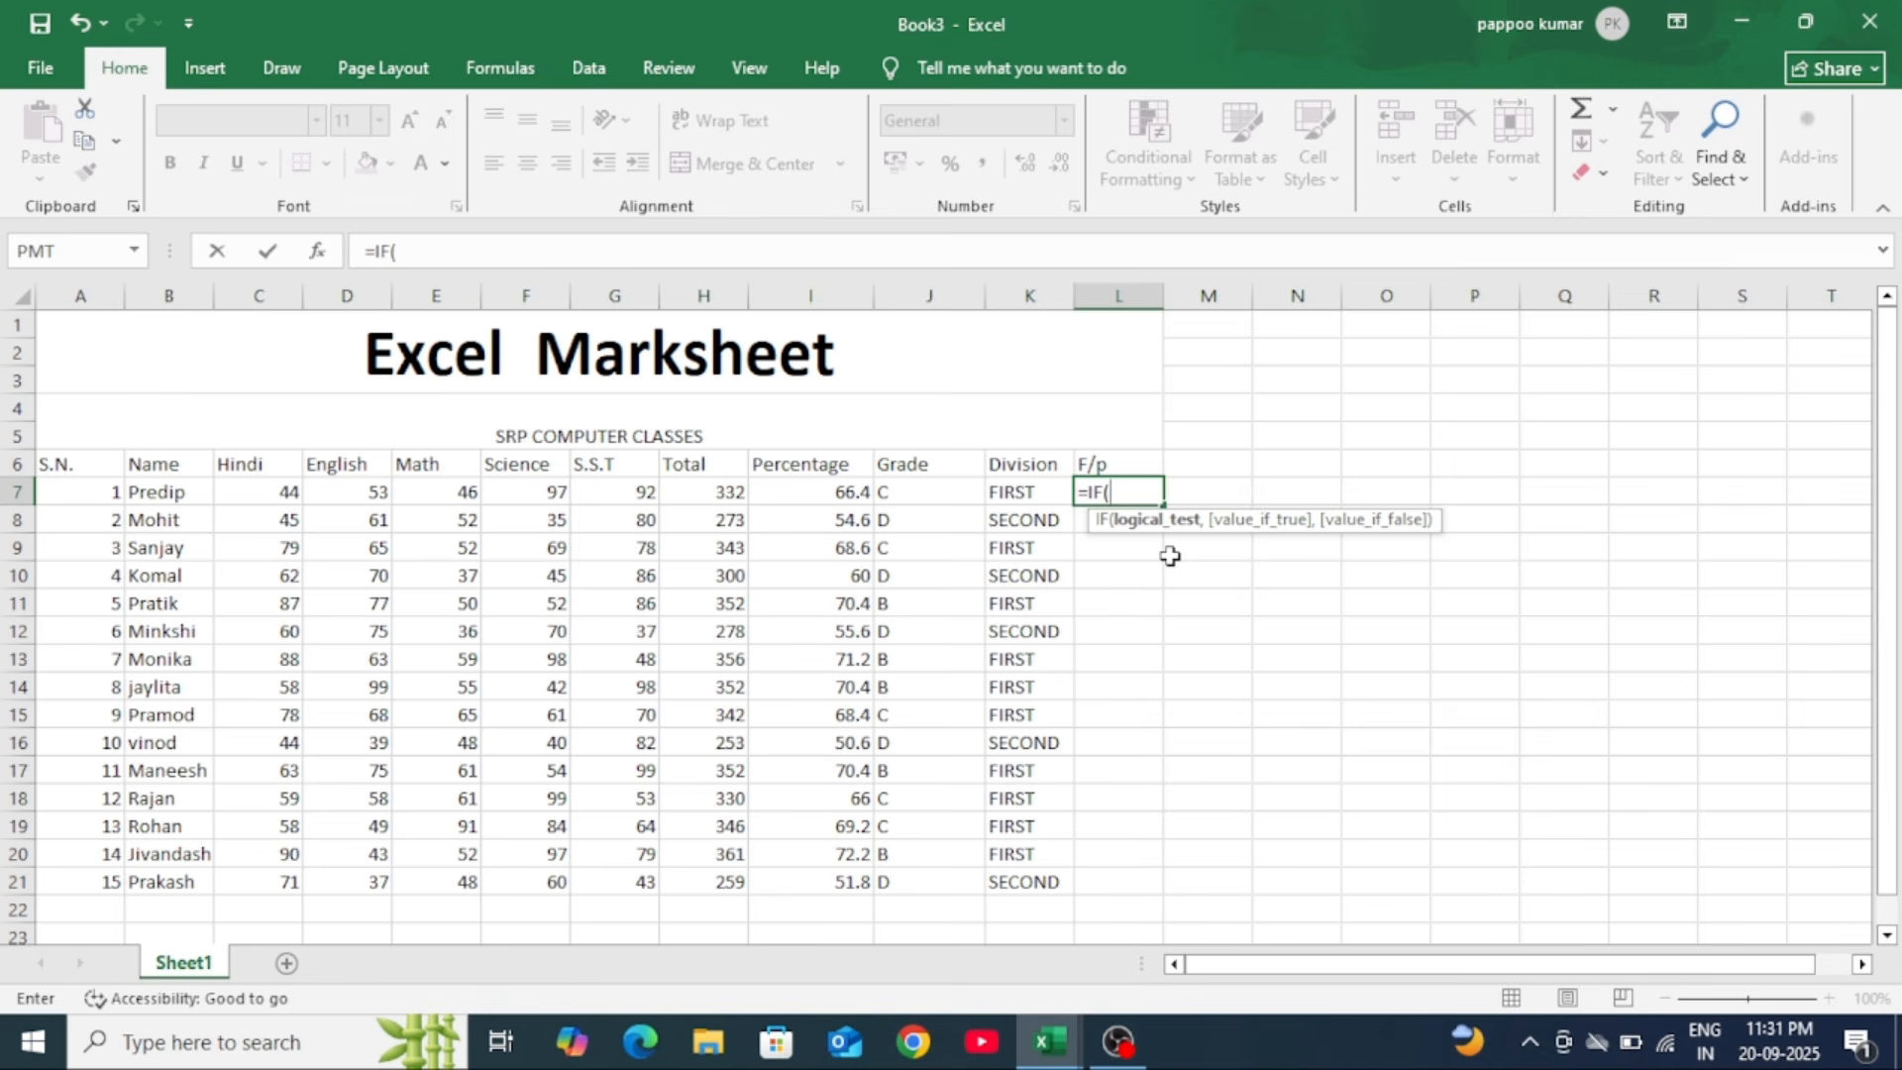
click(842, 495)
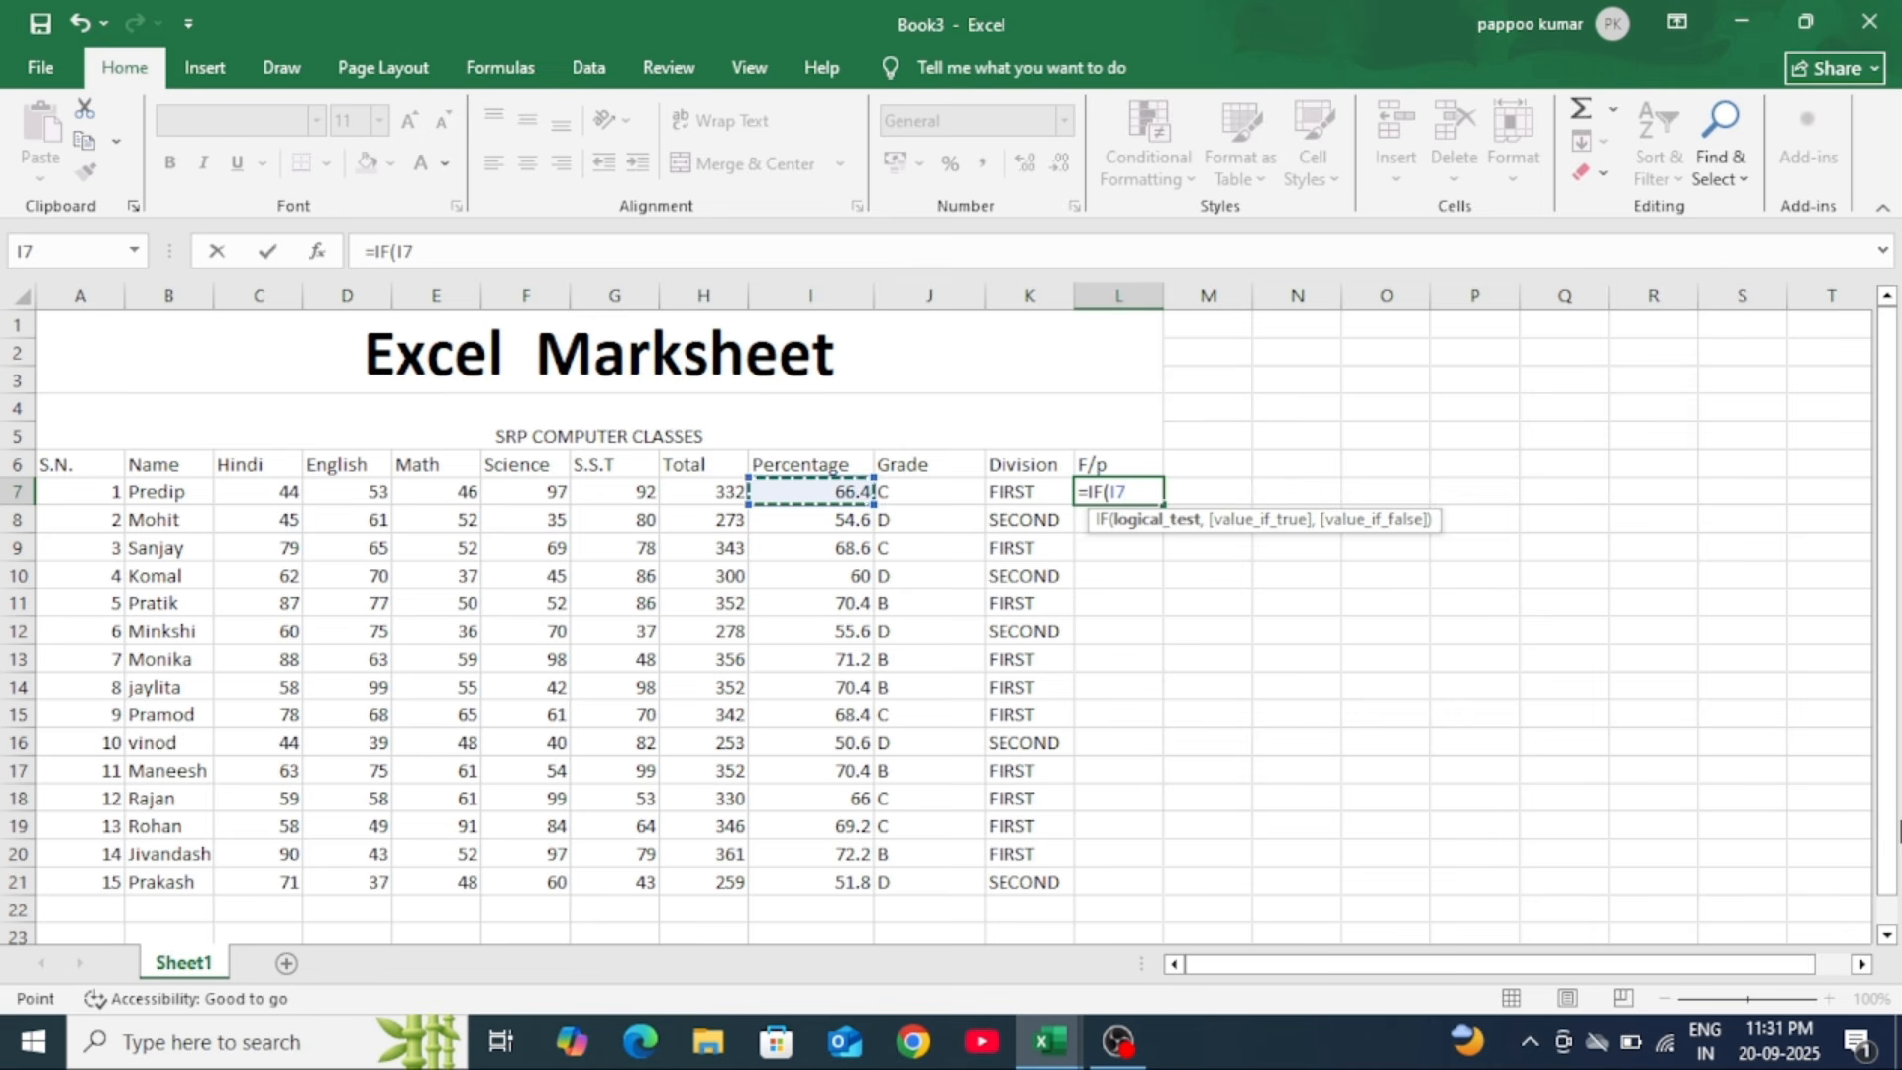
text(>)
text(45)
text(,")
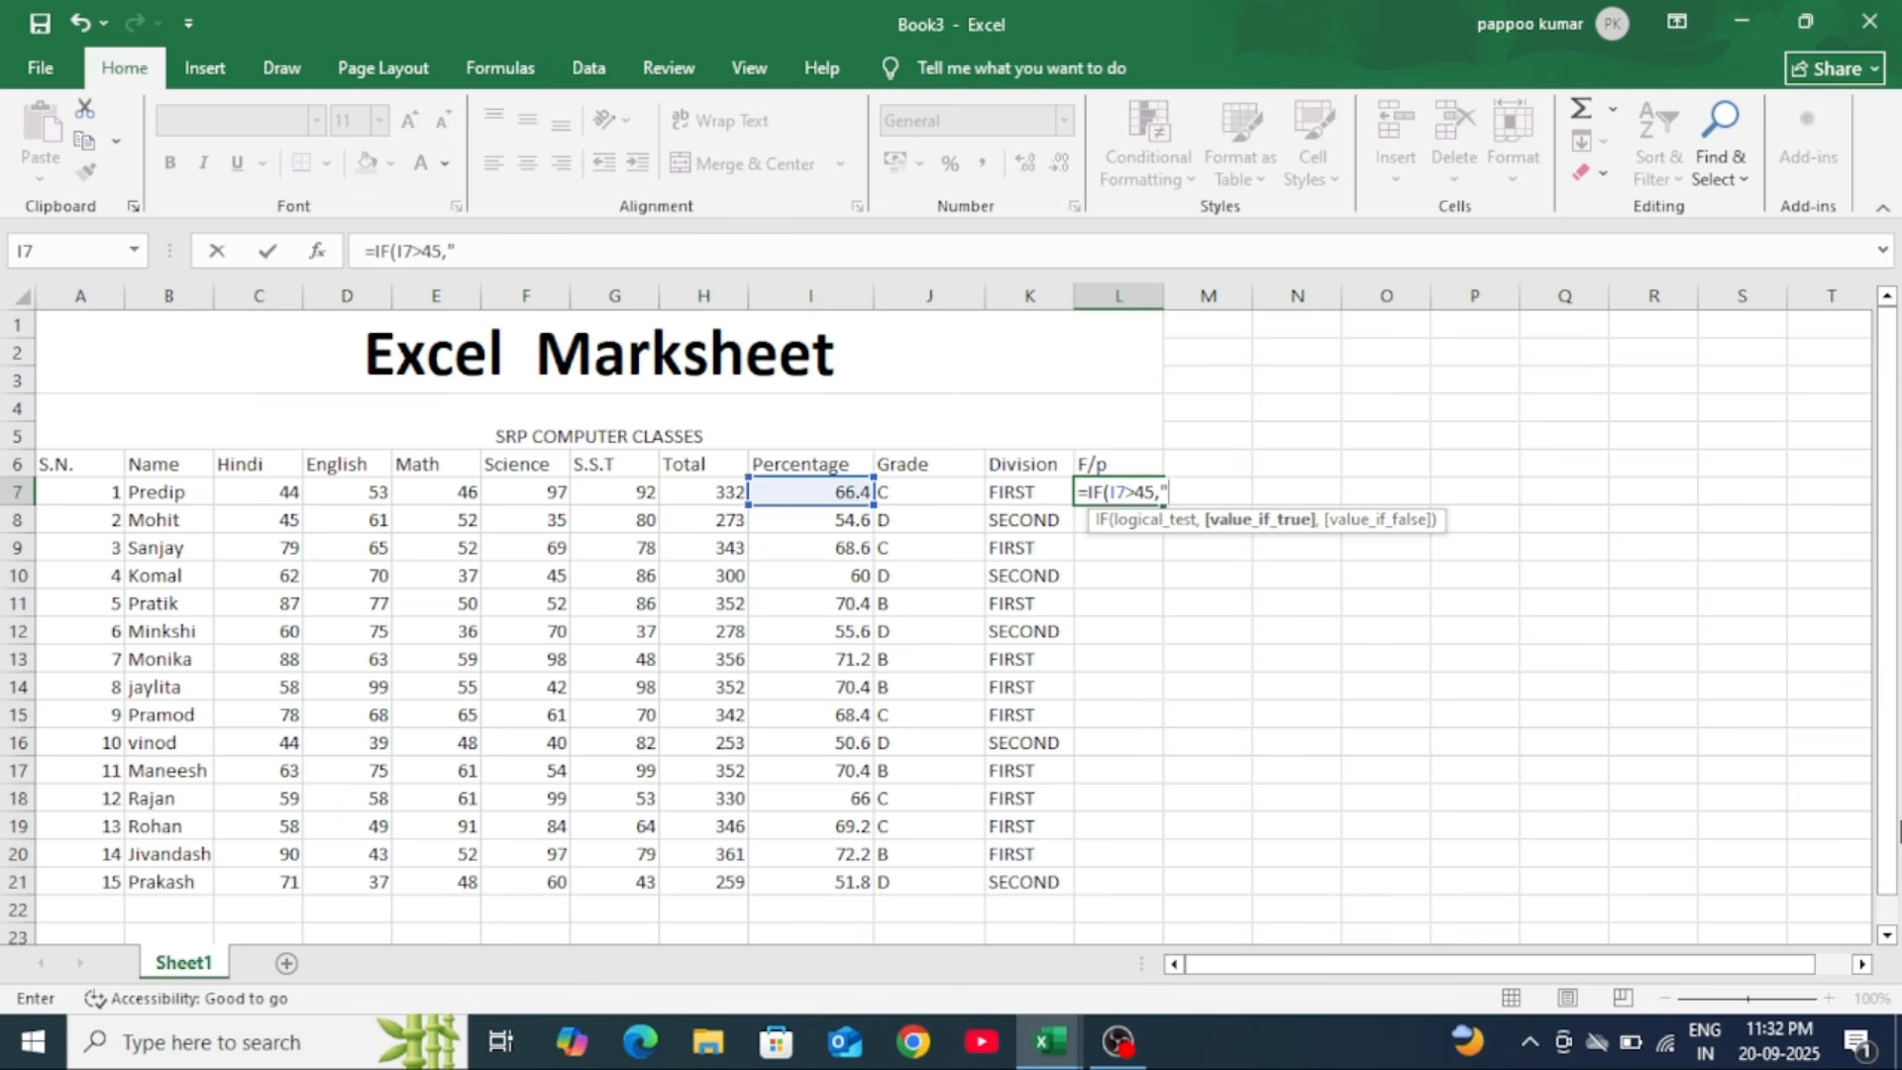
text(PASS",)
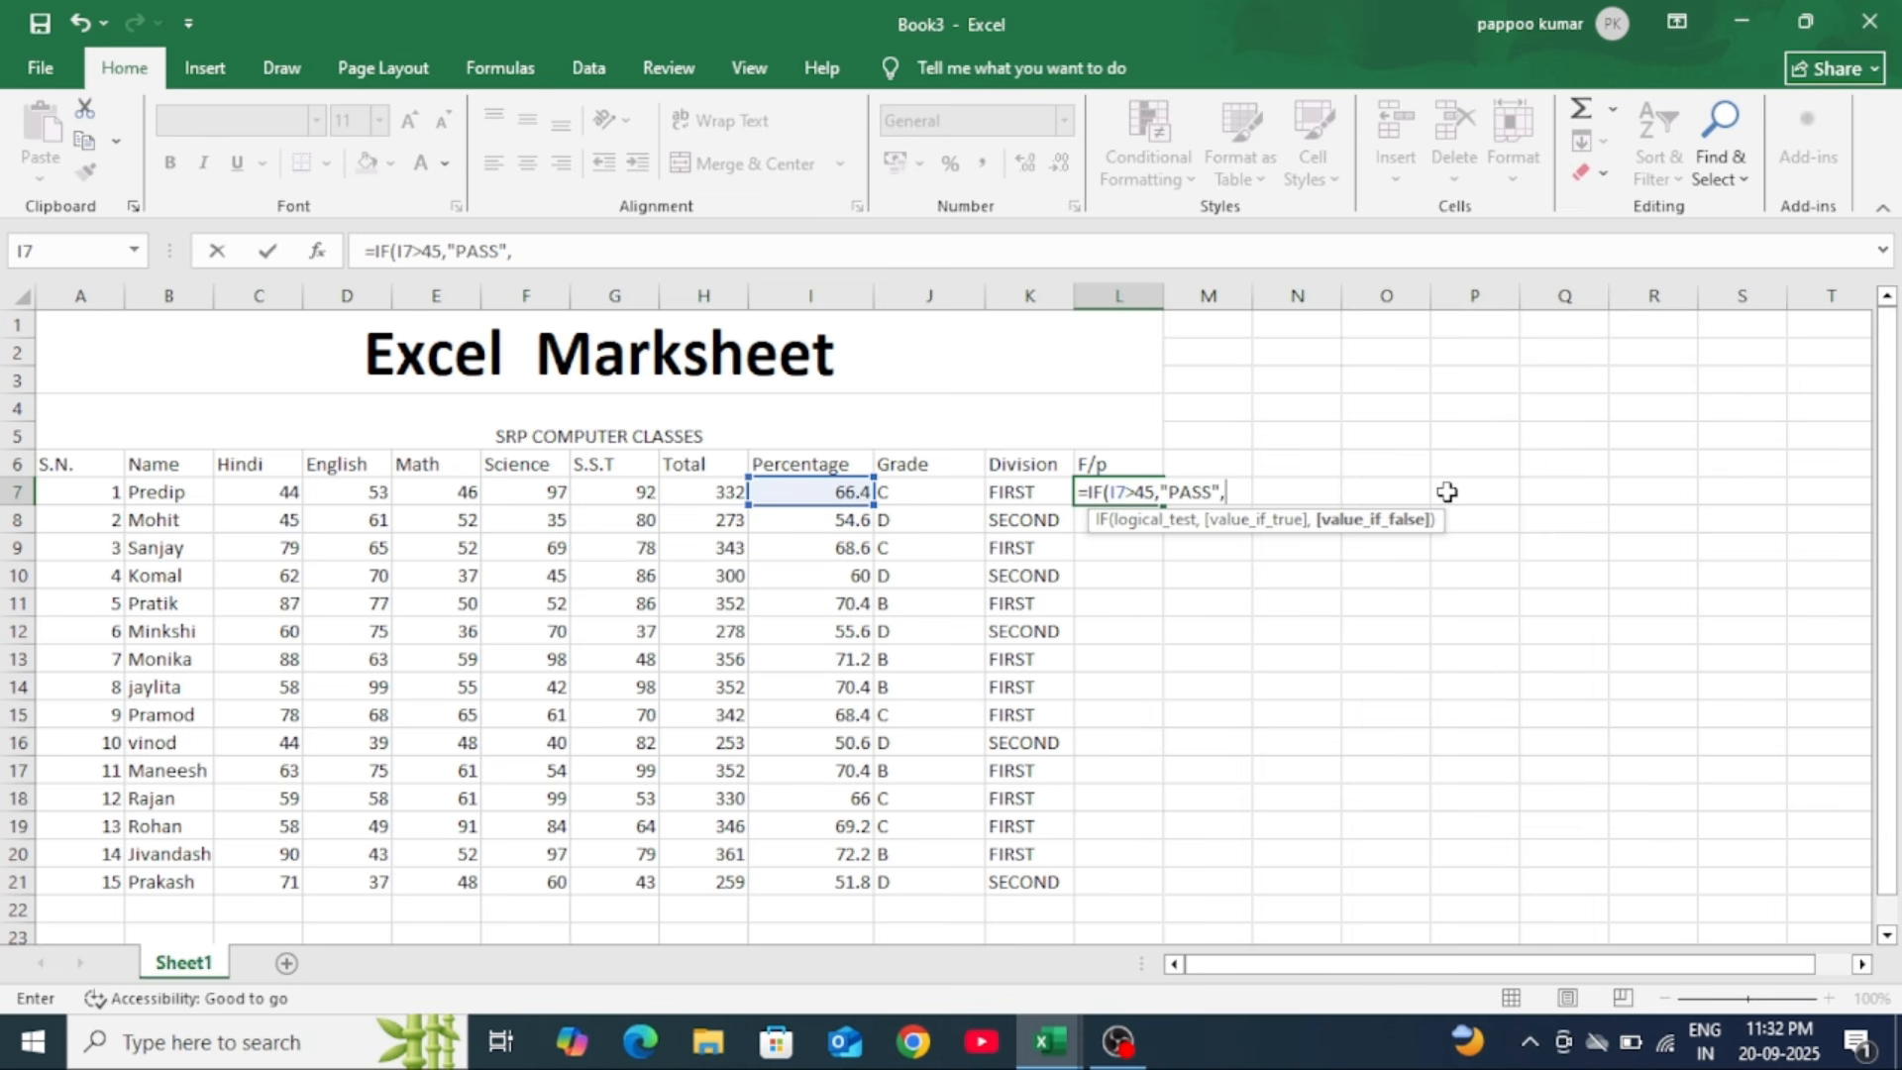
Complete the L7 formula with "PASS" as the true result and "FAIL" as the false result, and enter it
text("FAIL)
key(Return)
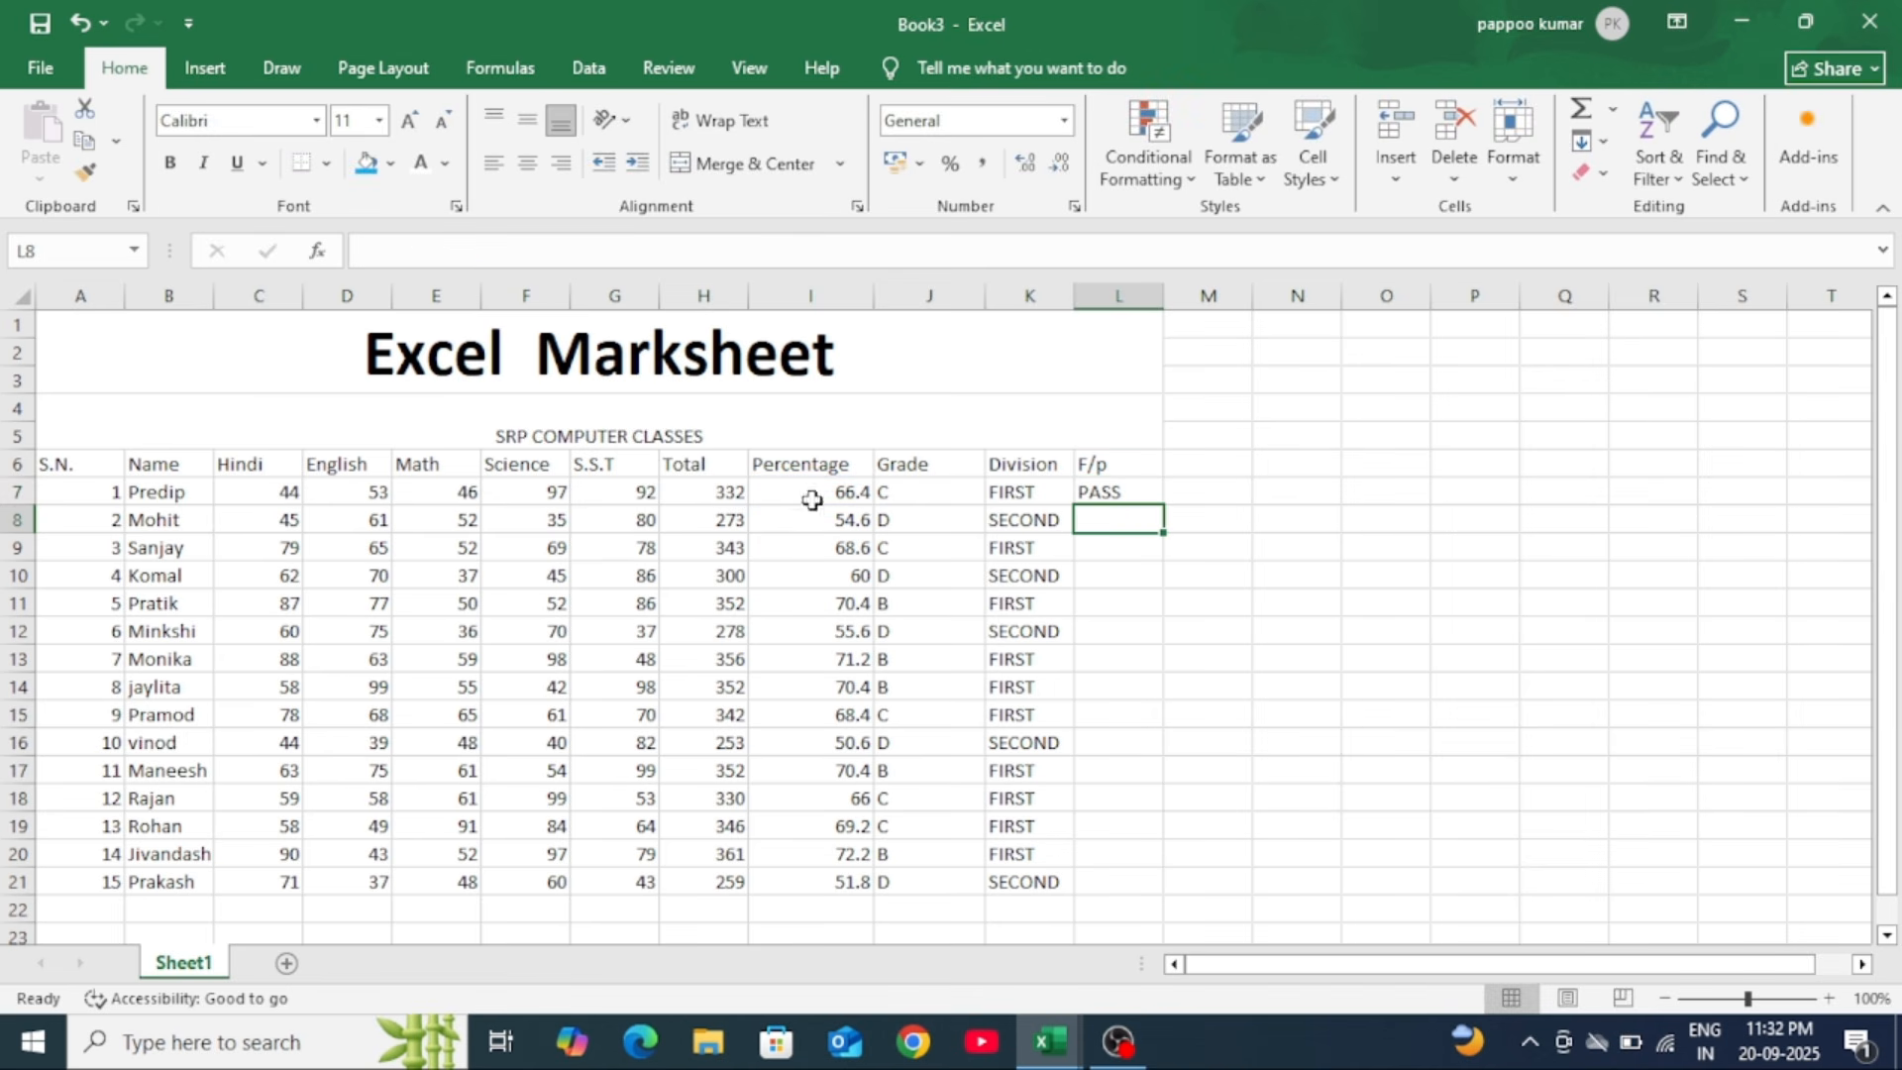
Fill the pass/fail formula from L7 down to L21 for all the students
click(1074, 492)
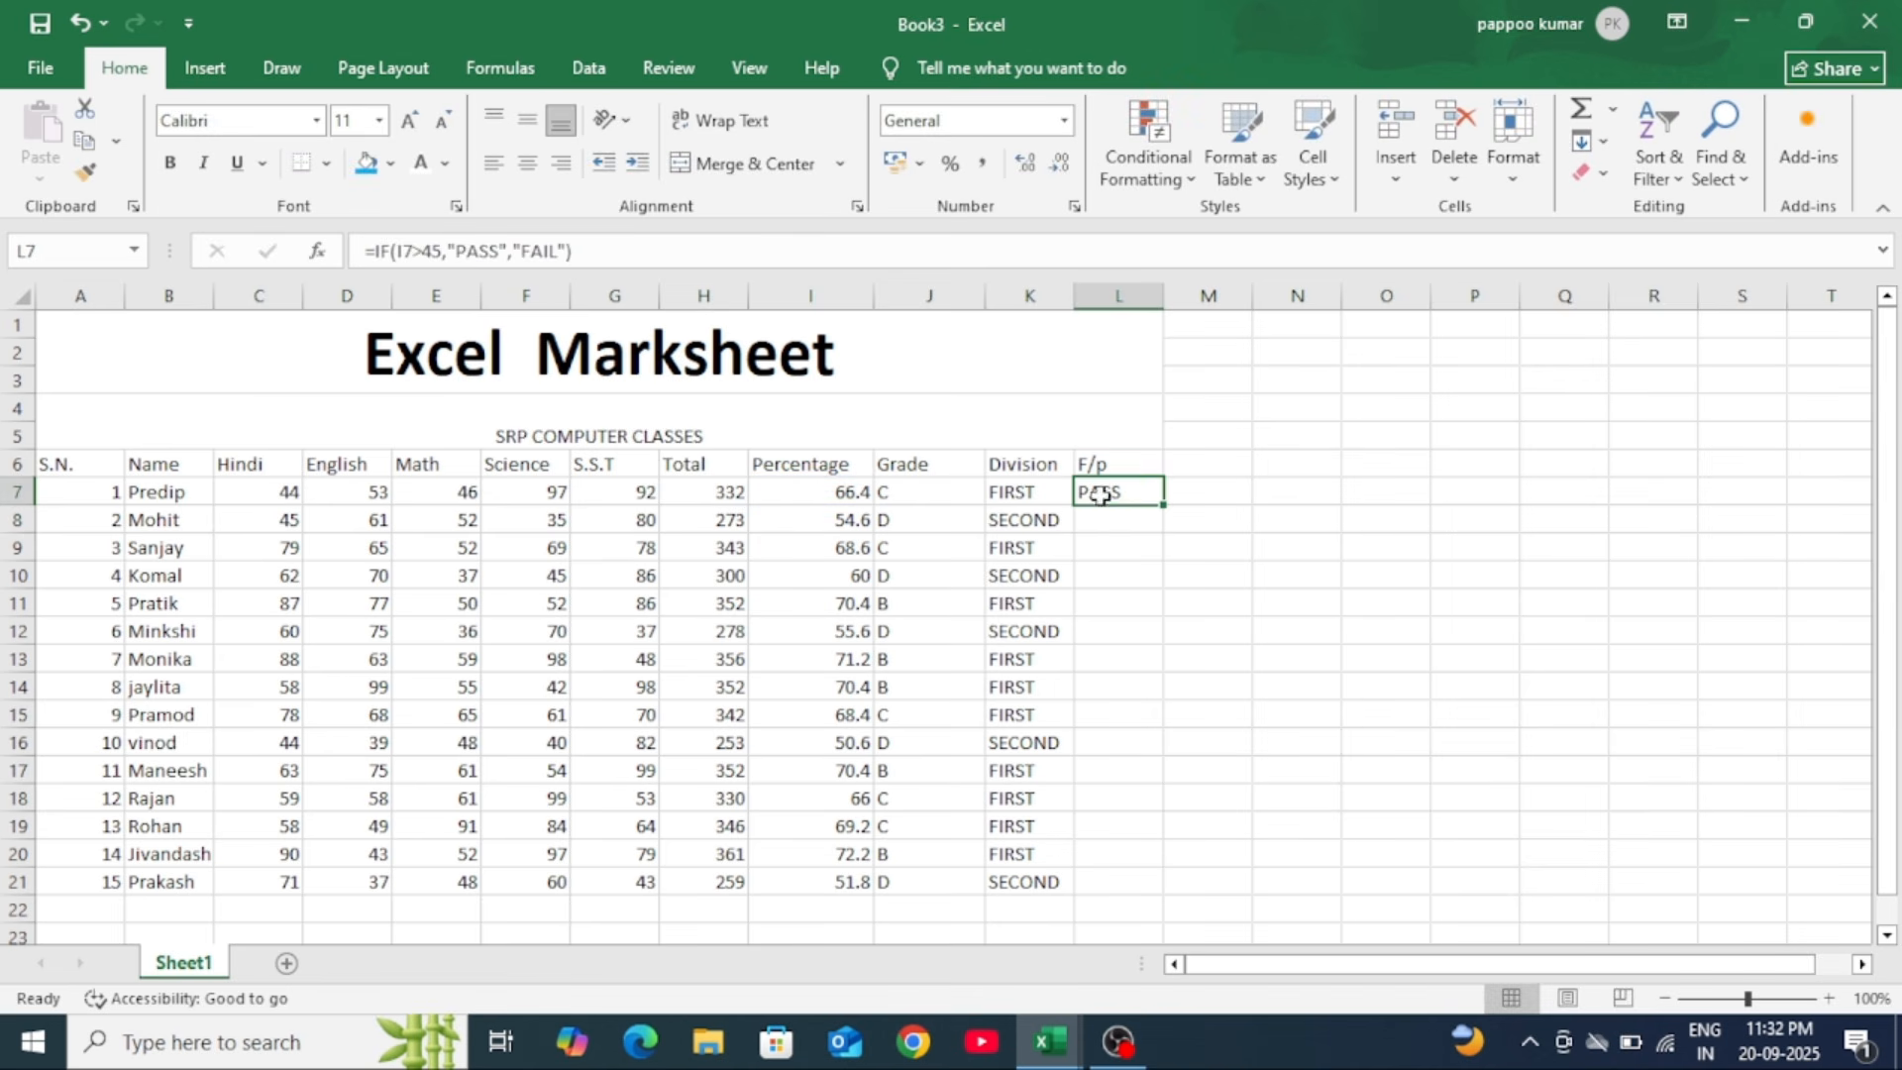
double_click(1164, 505)
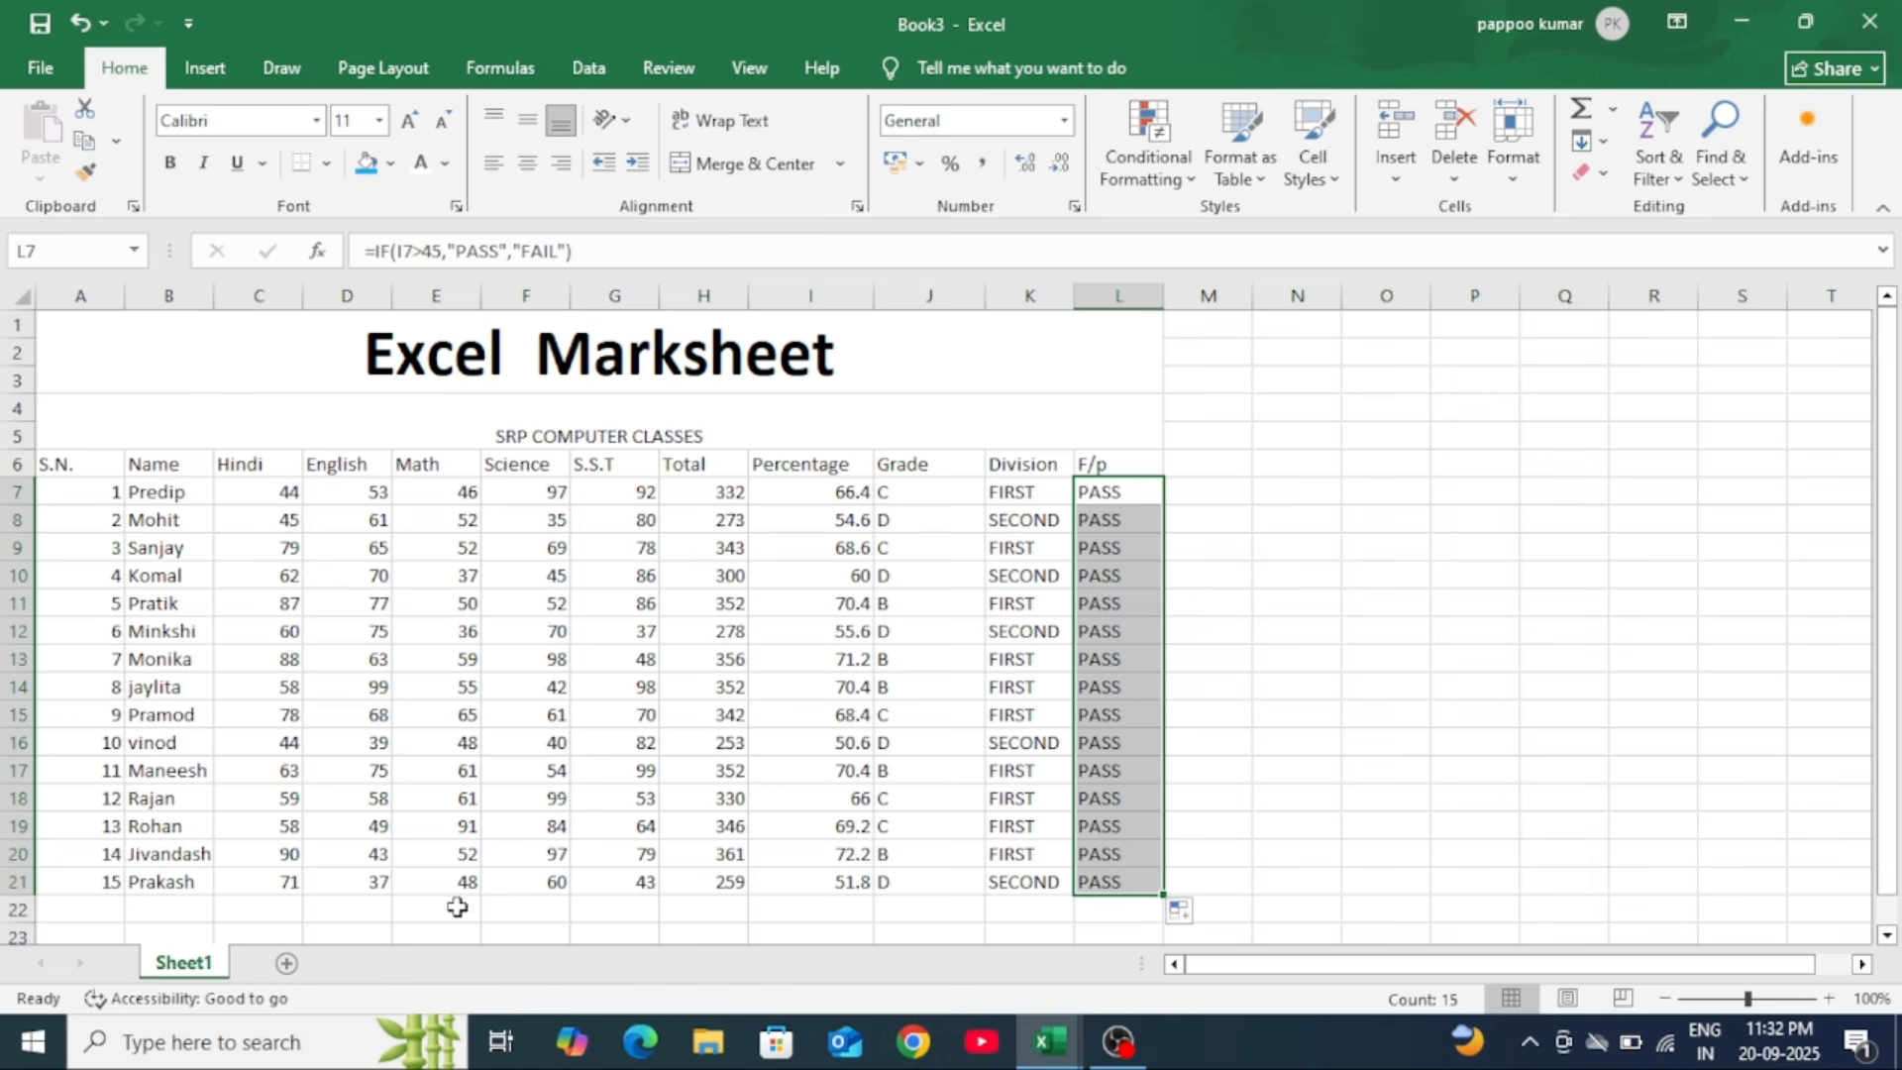
Change the last student's marks in row 21 to 40 for Hindi and 35 for Science
click(285, 885)
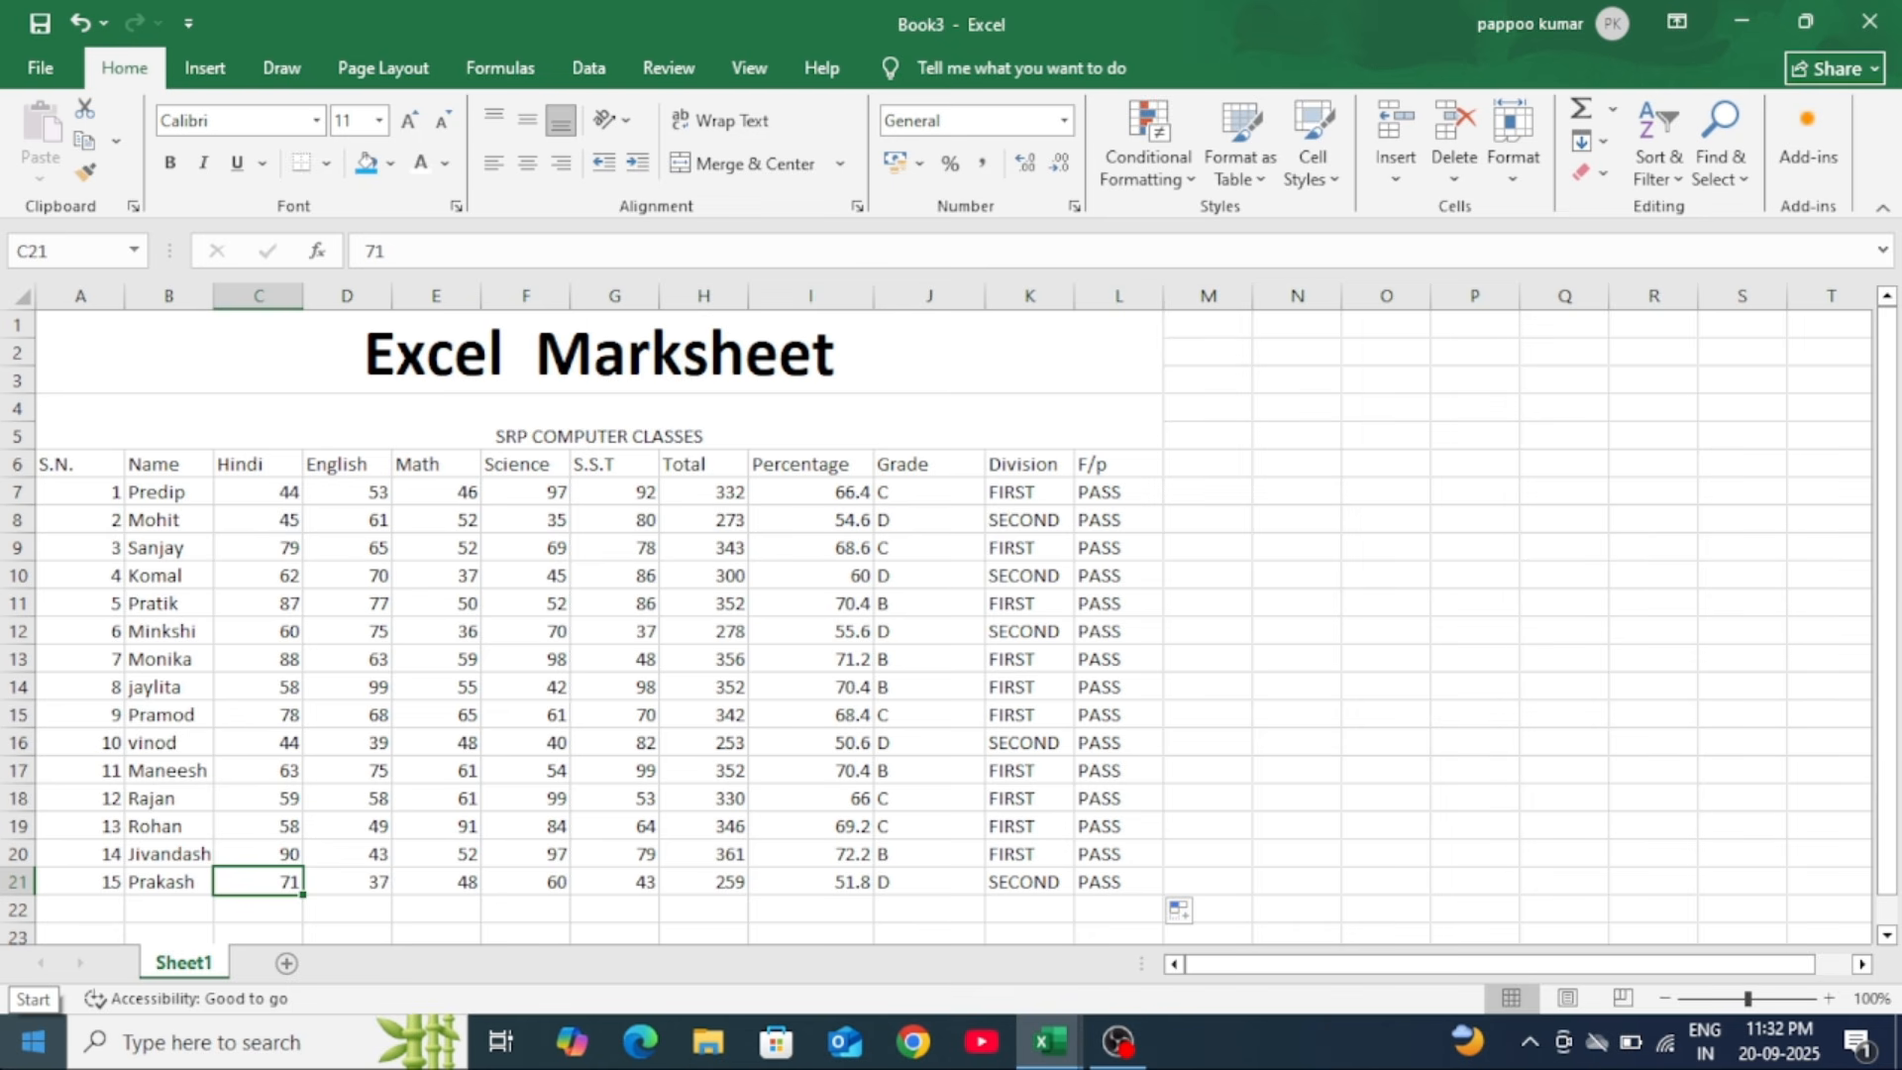
text(40)
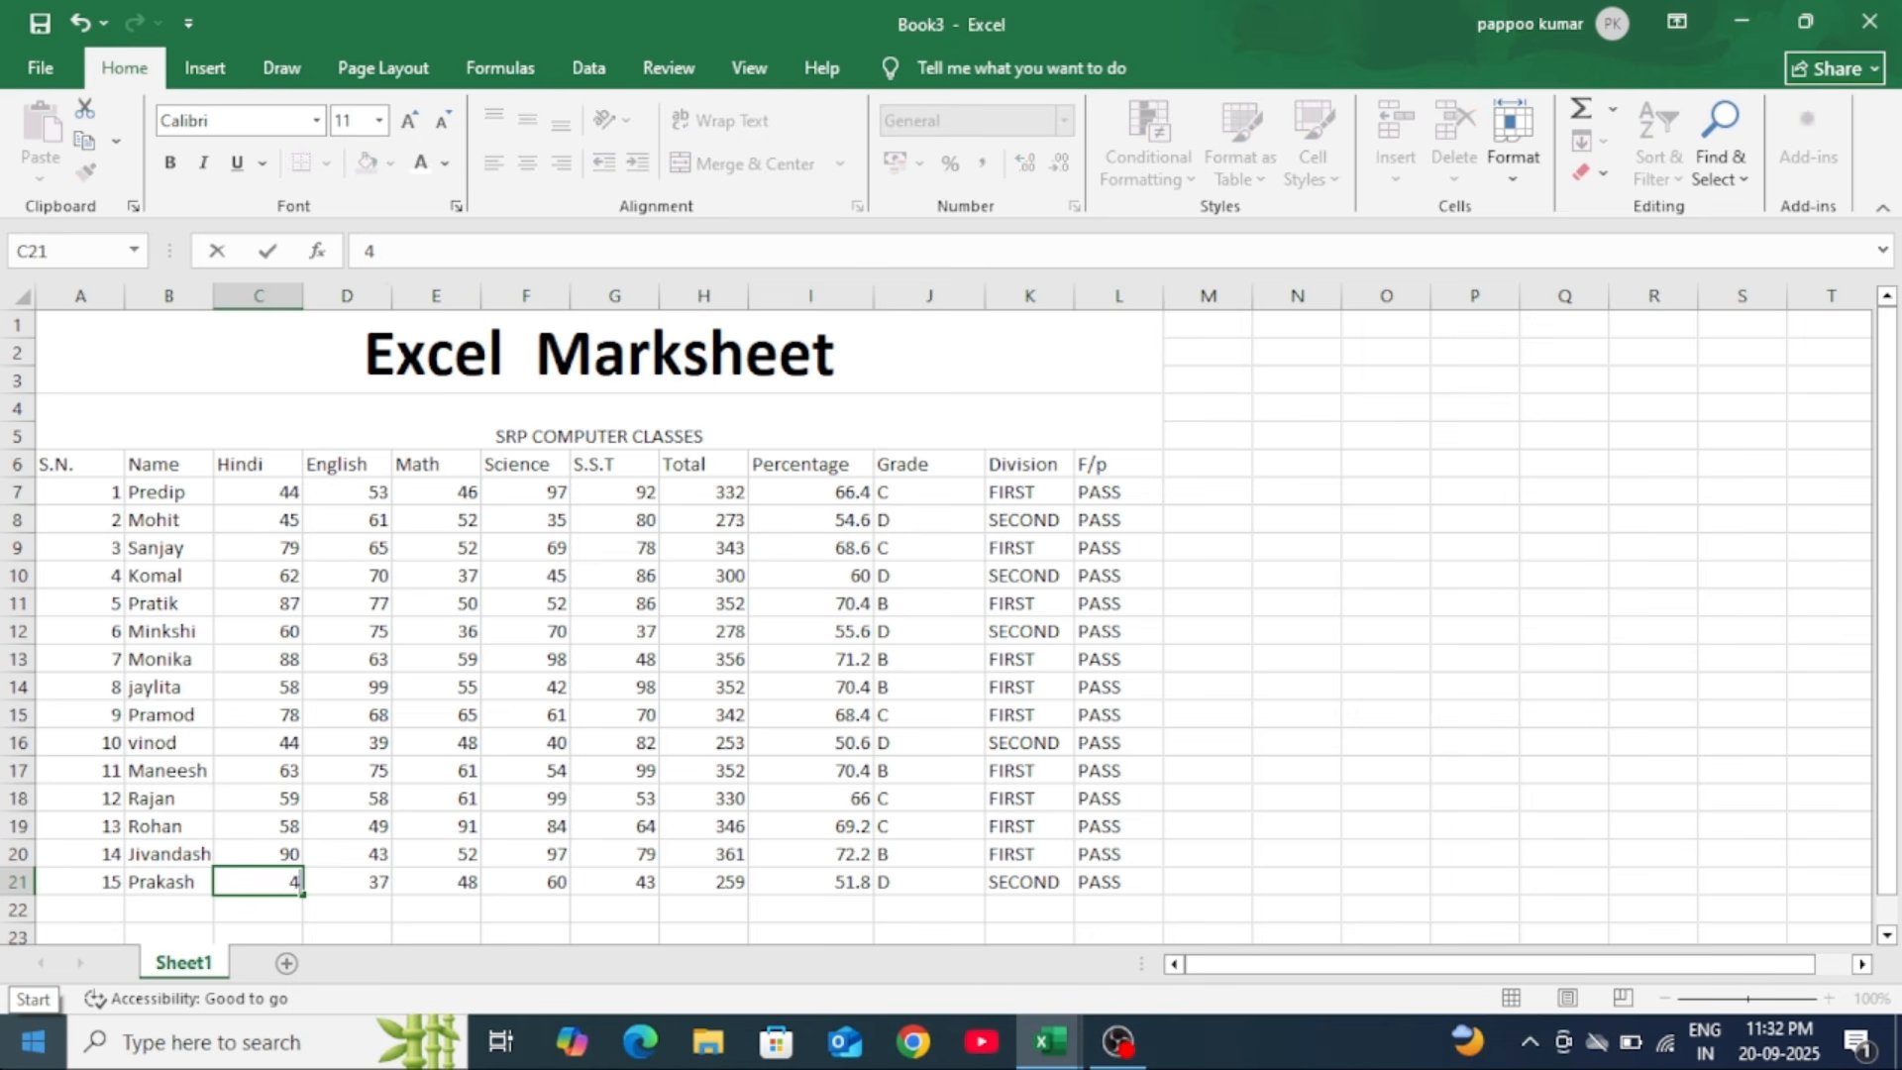
click(715, 934)
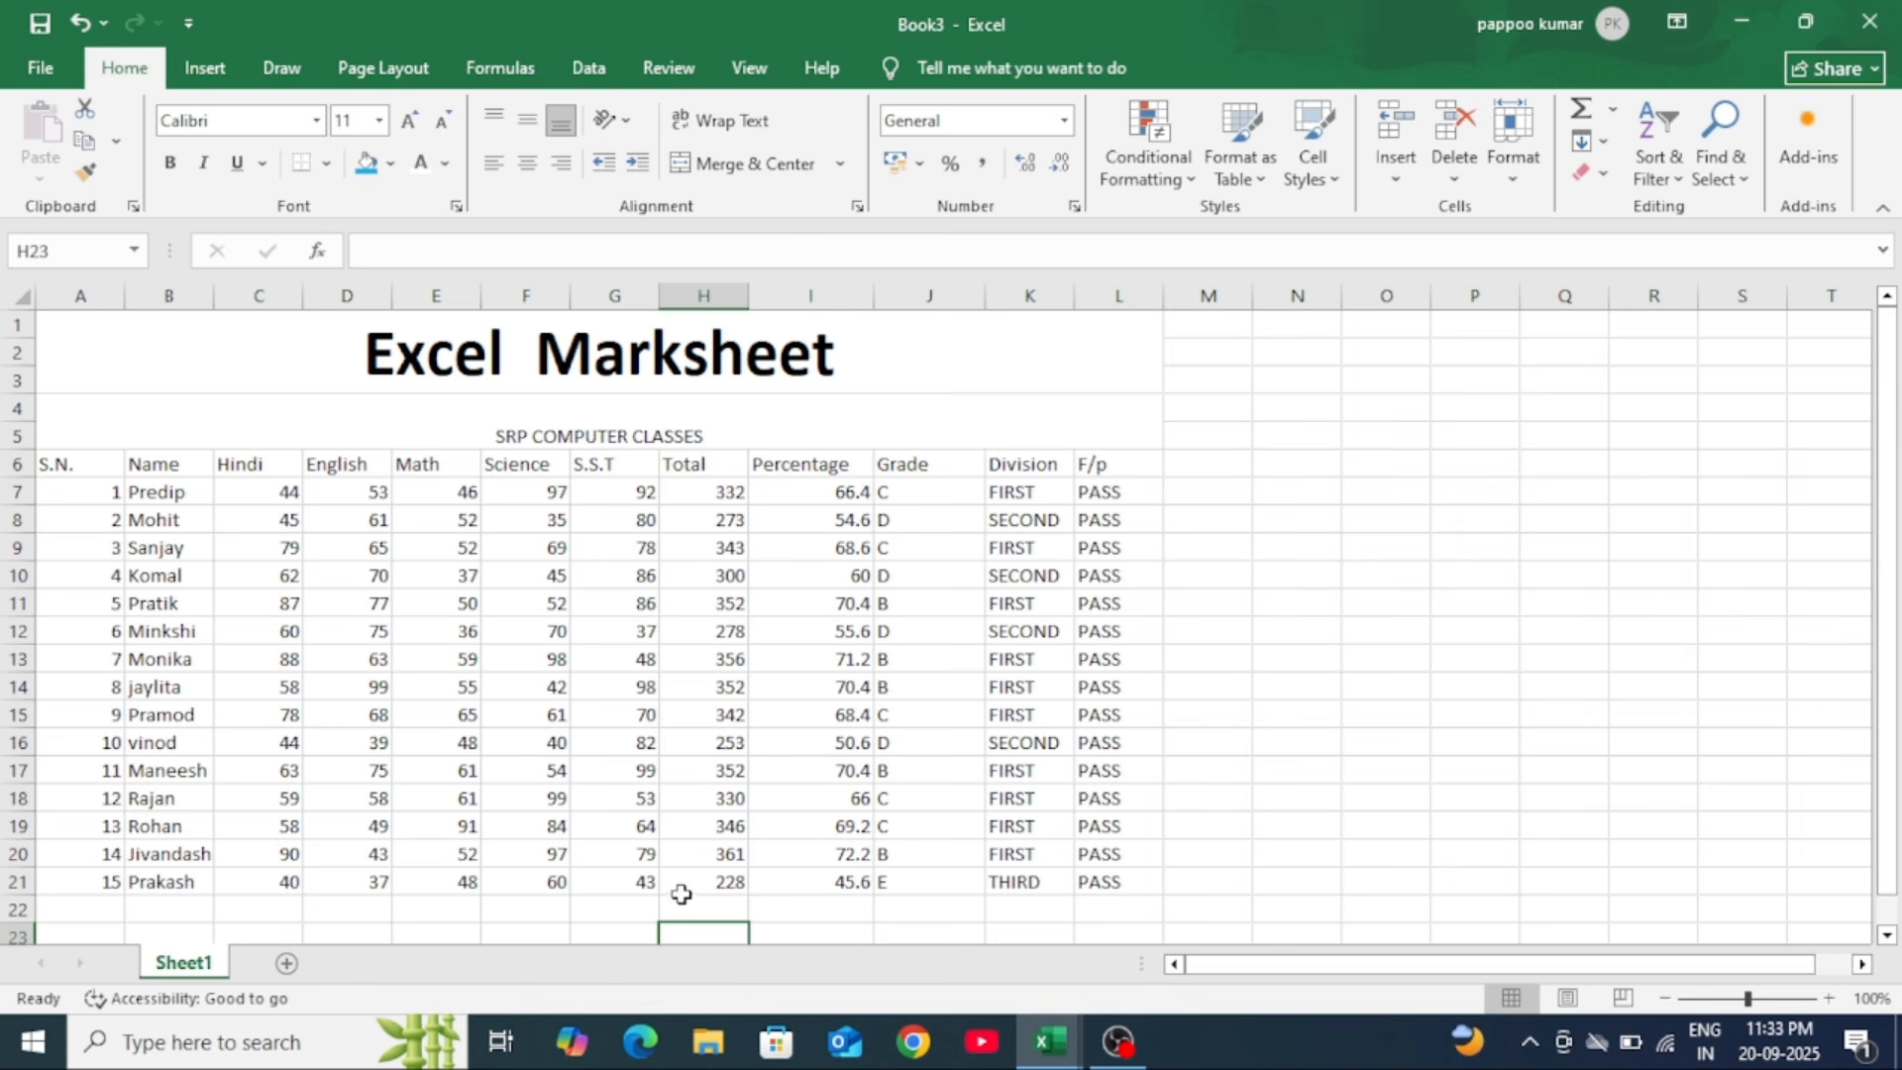
click(560, 888)
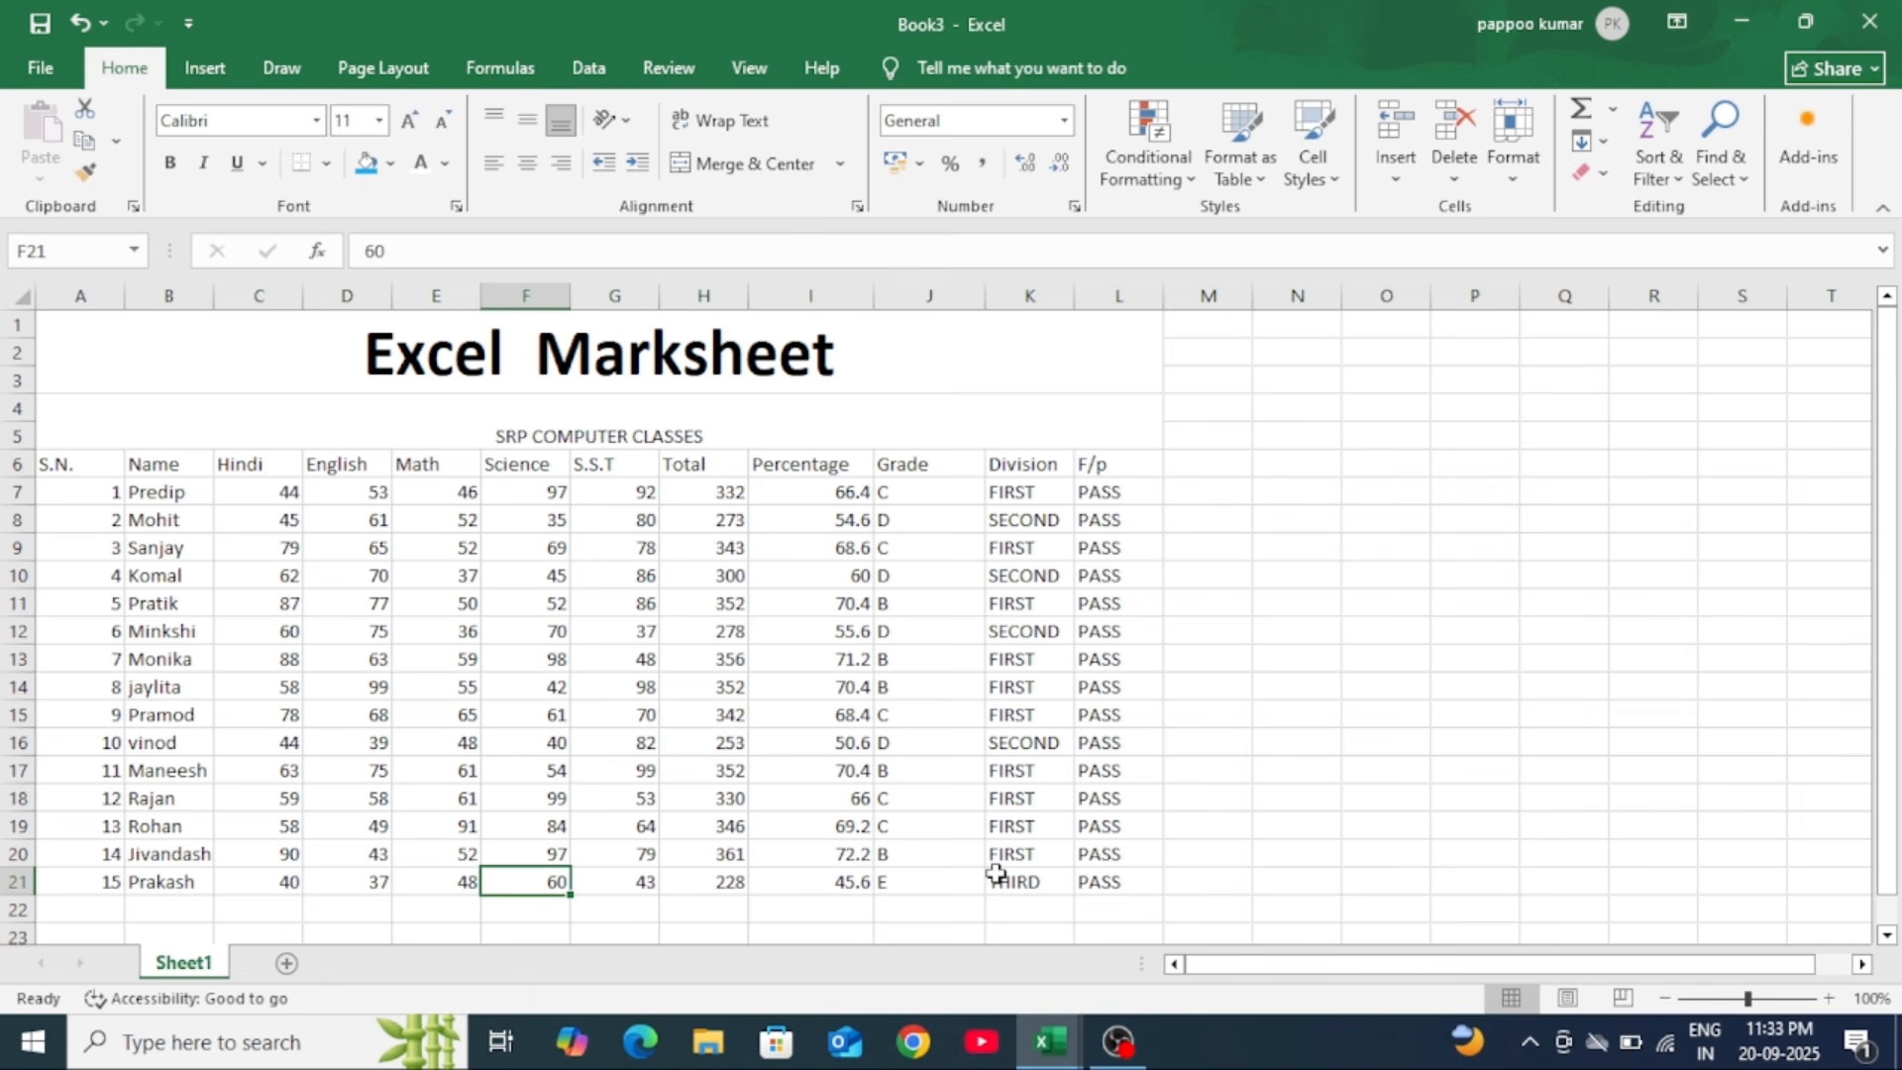
text(35)
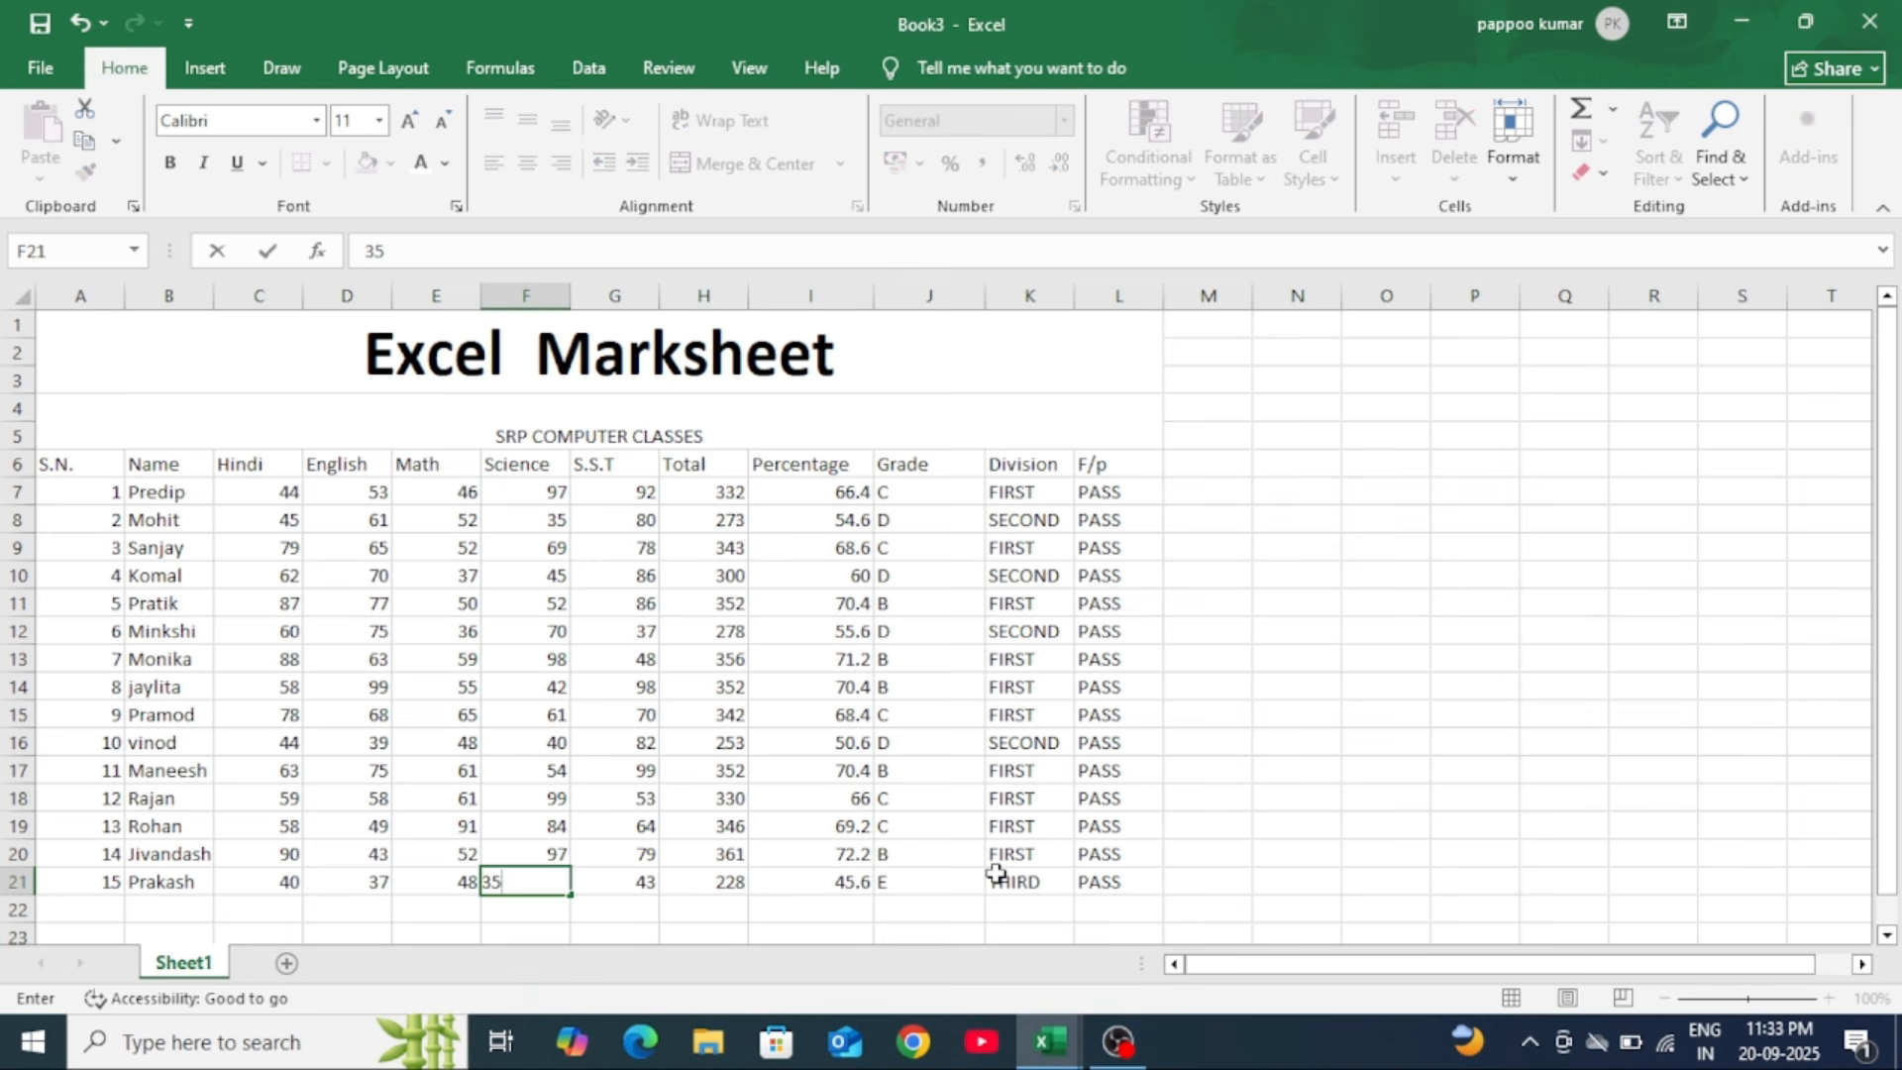
click(1438, 832)
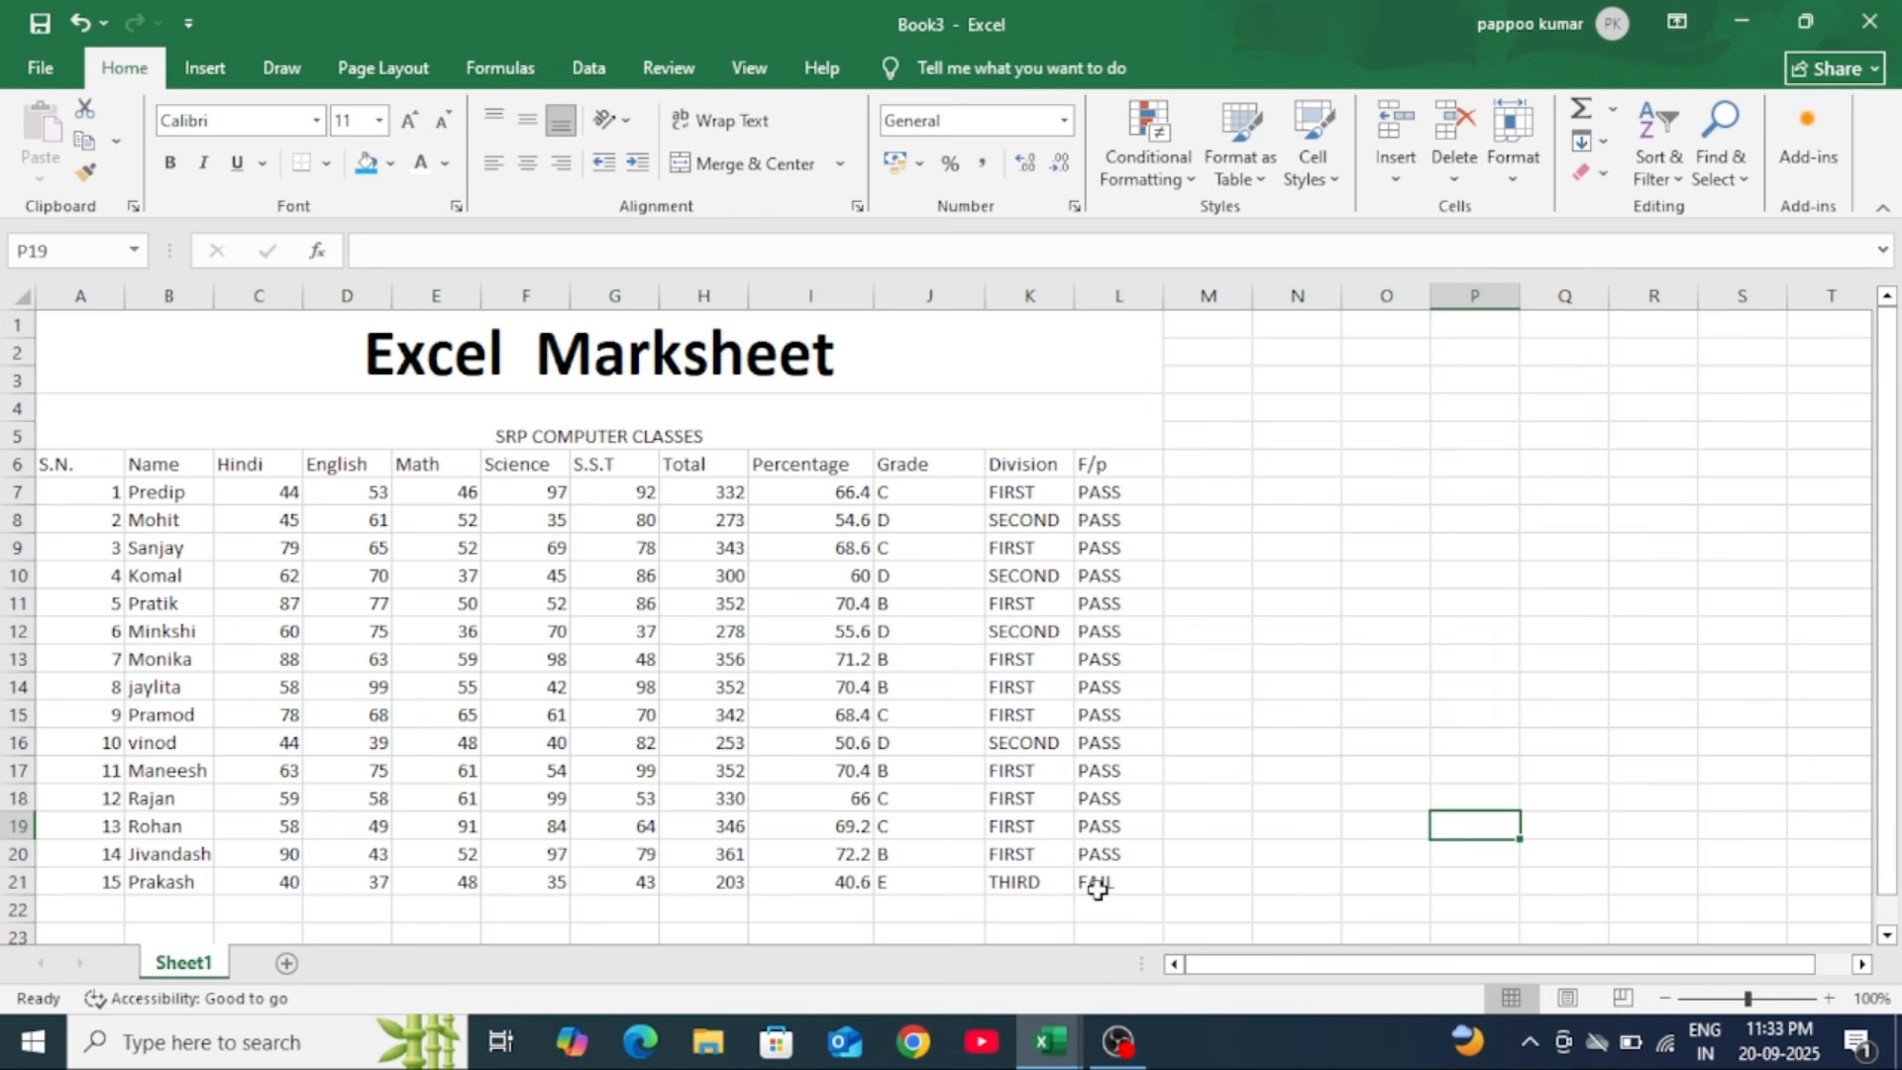
Give the merged Excel Marksheet title a dark blue-gray fill and white text
click(1209, 431)
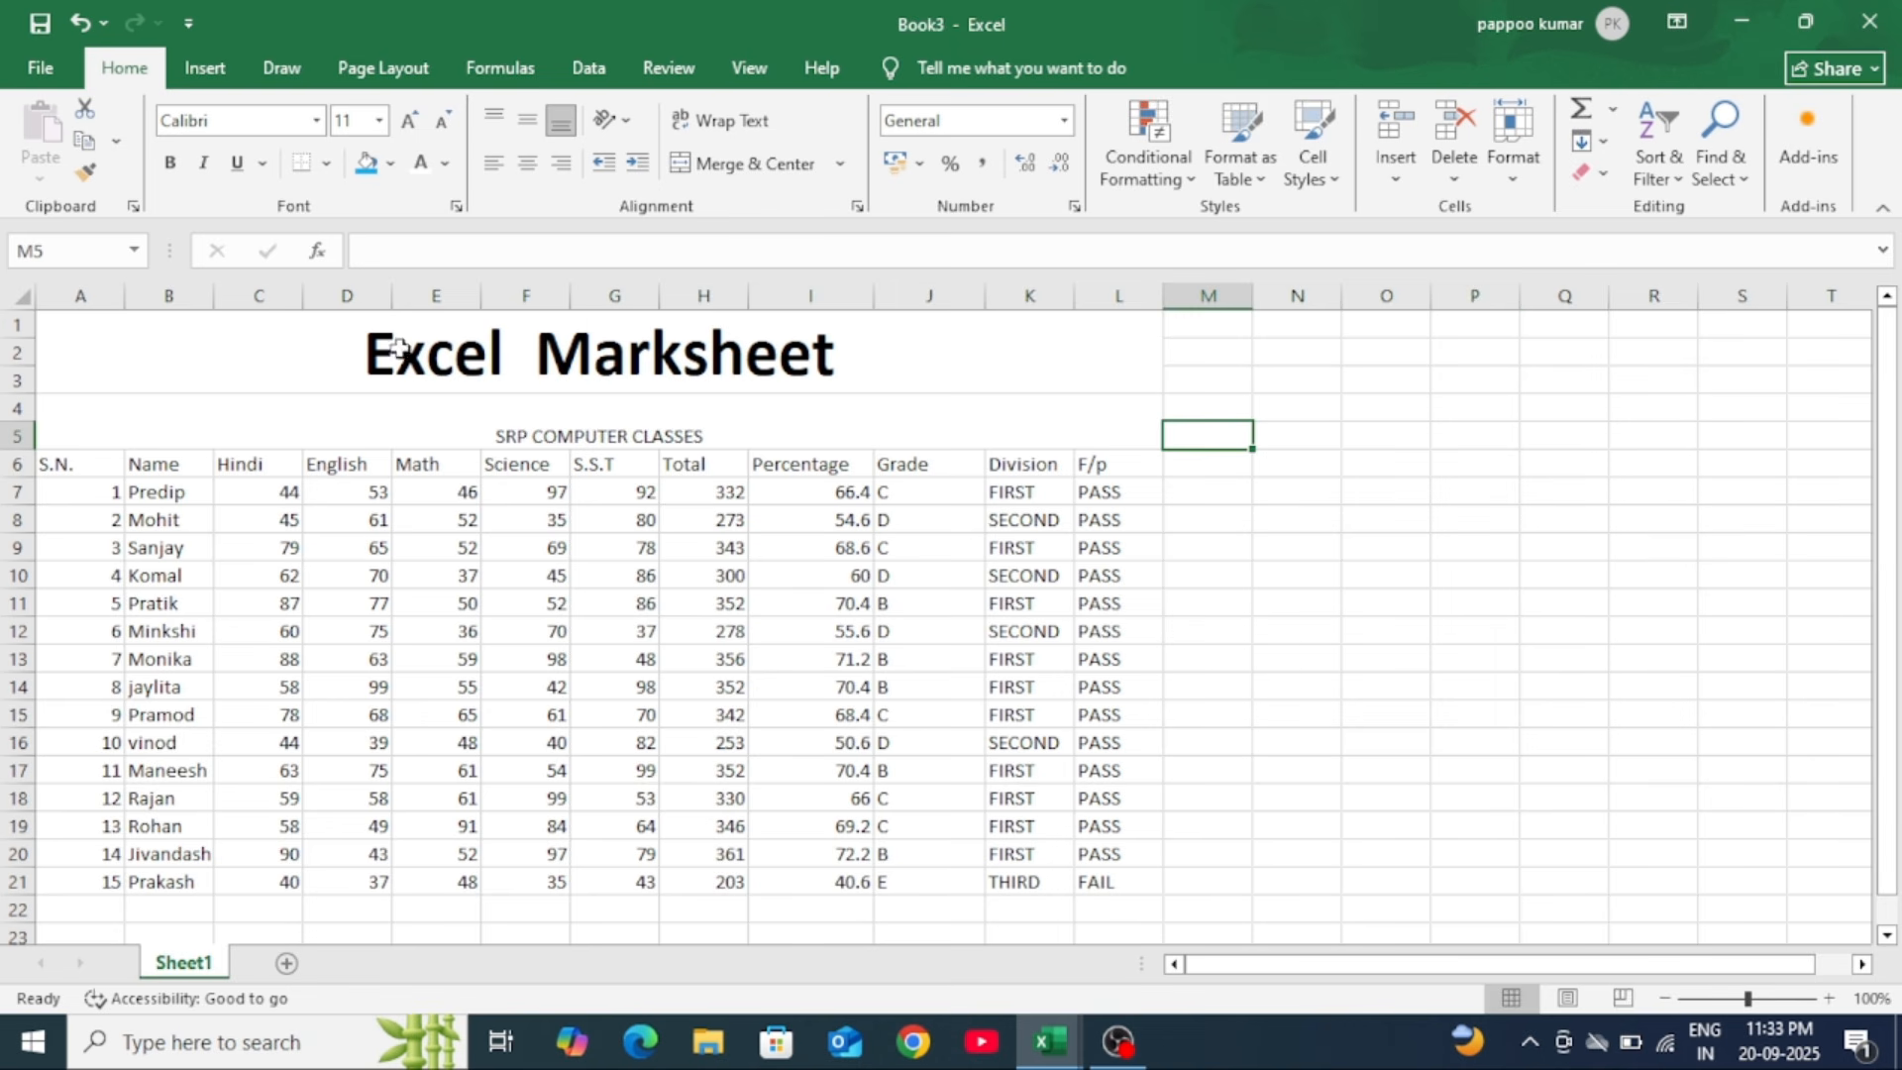
click(184, 381)
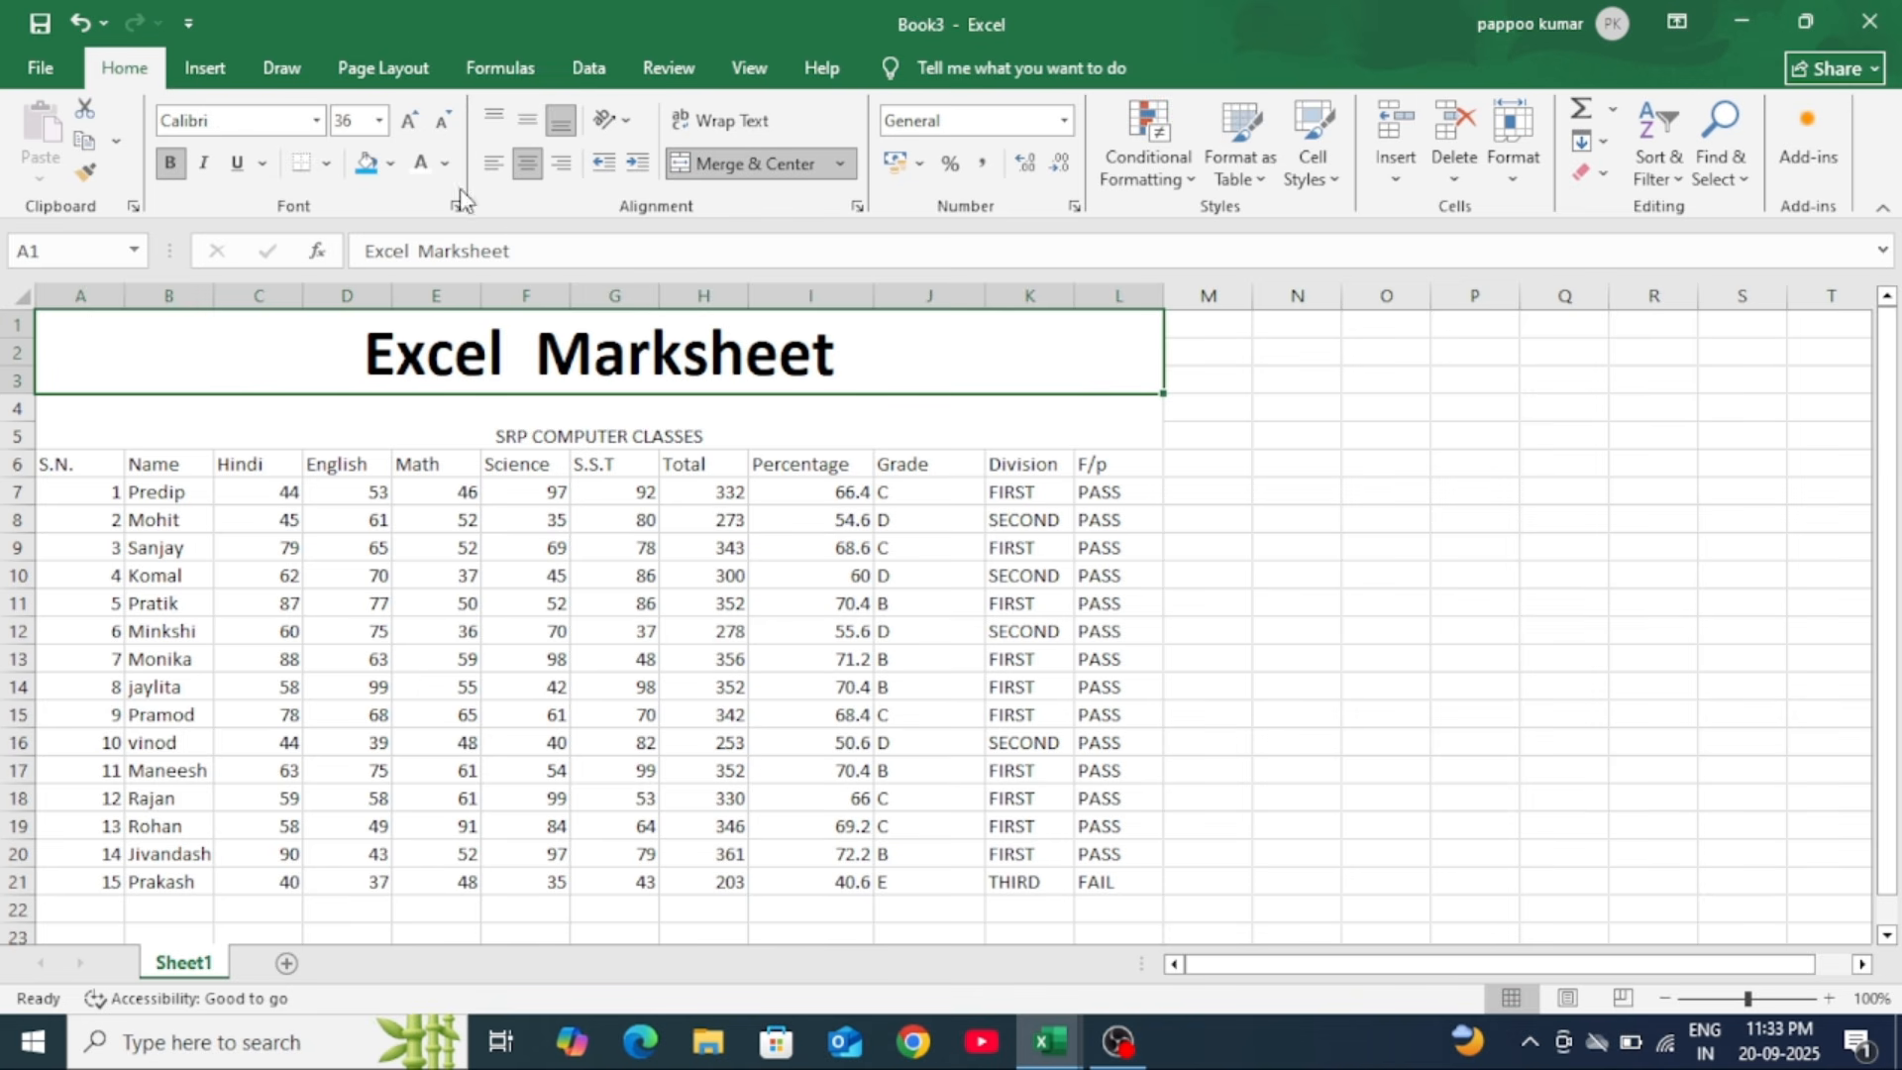
click(389, 165)
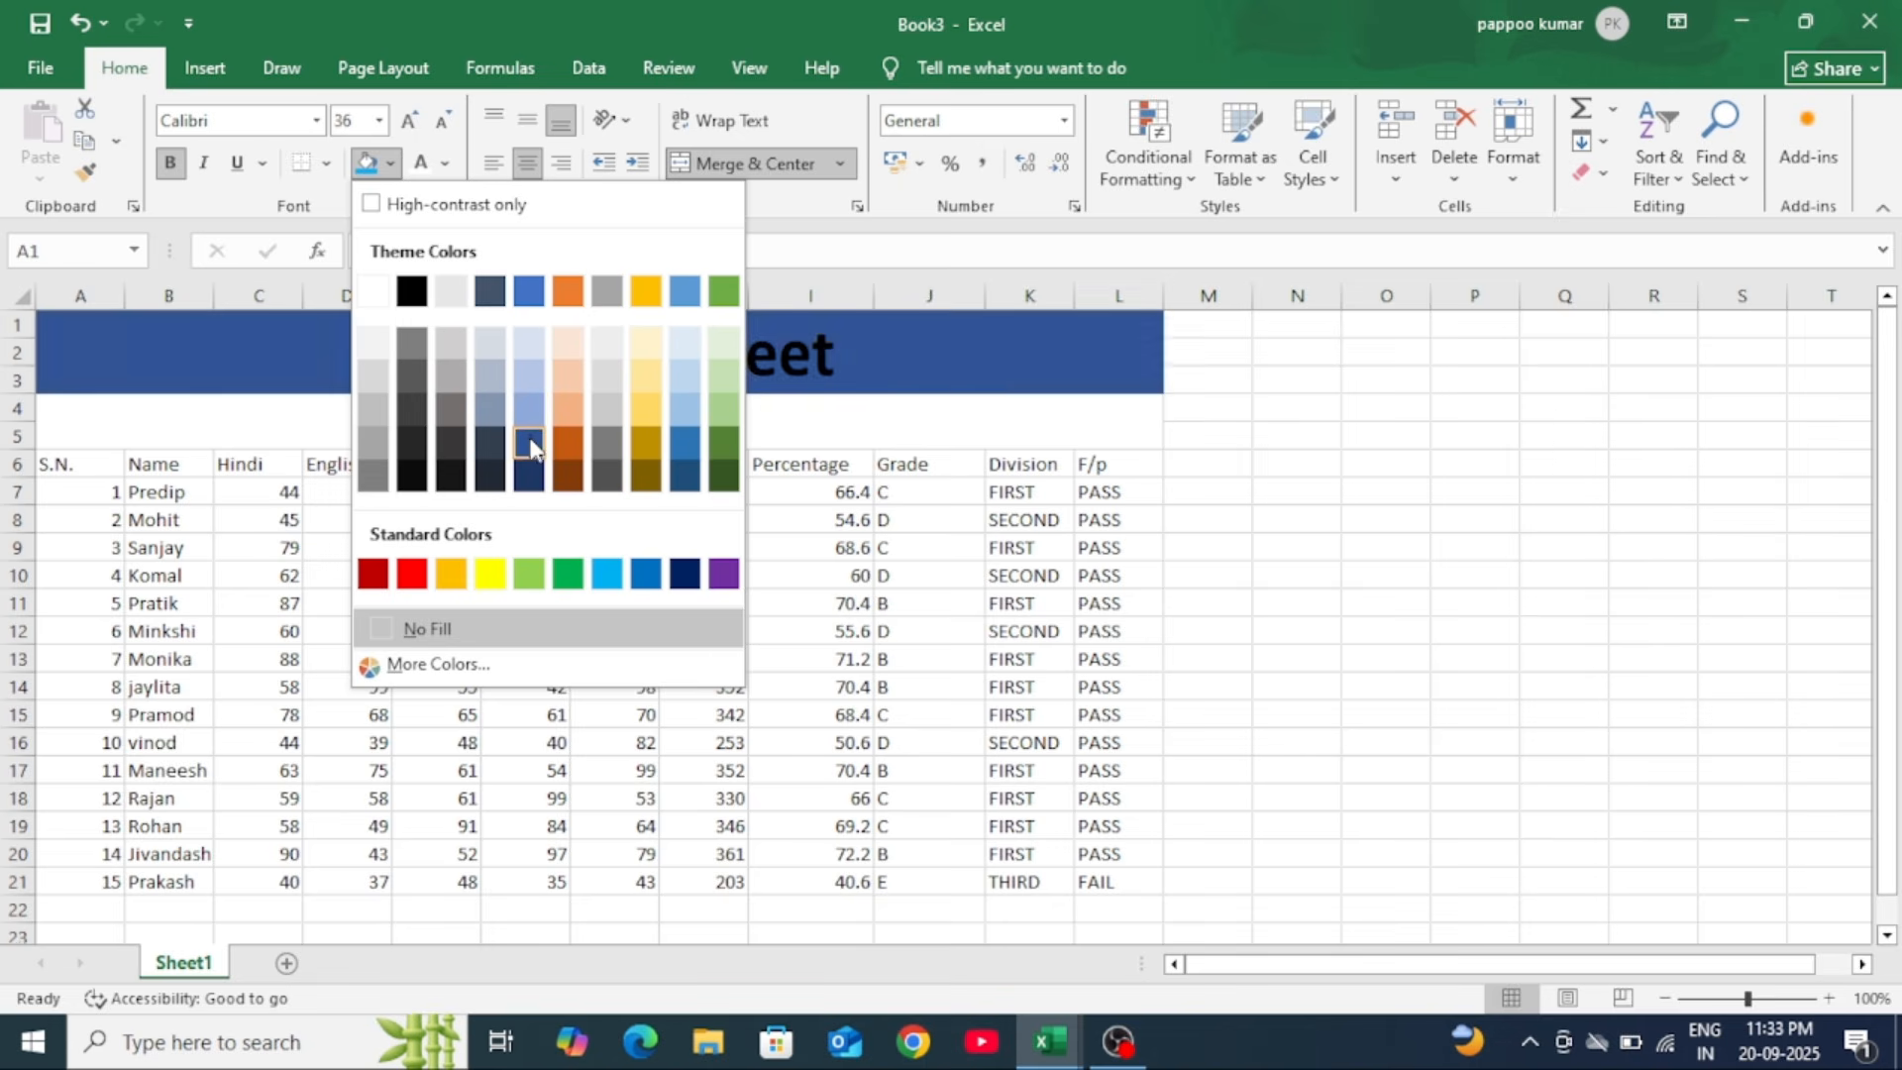
click(489, 446)
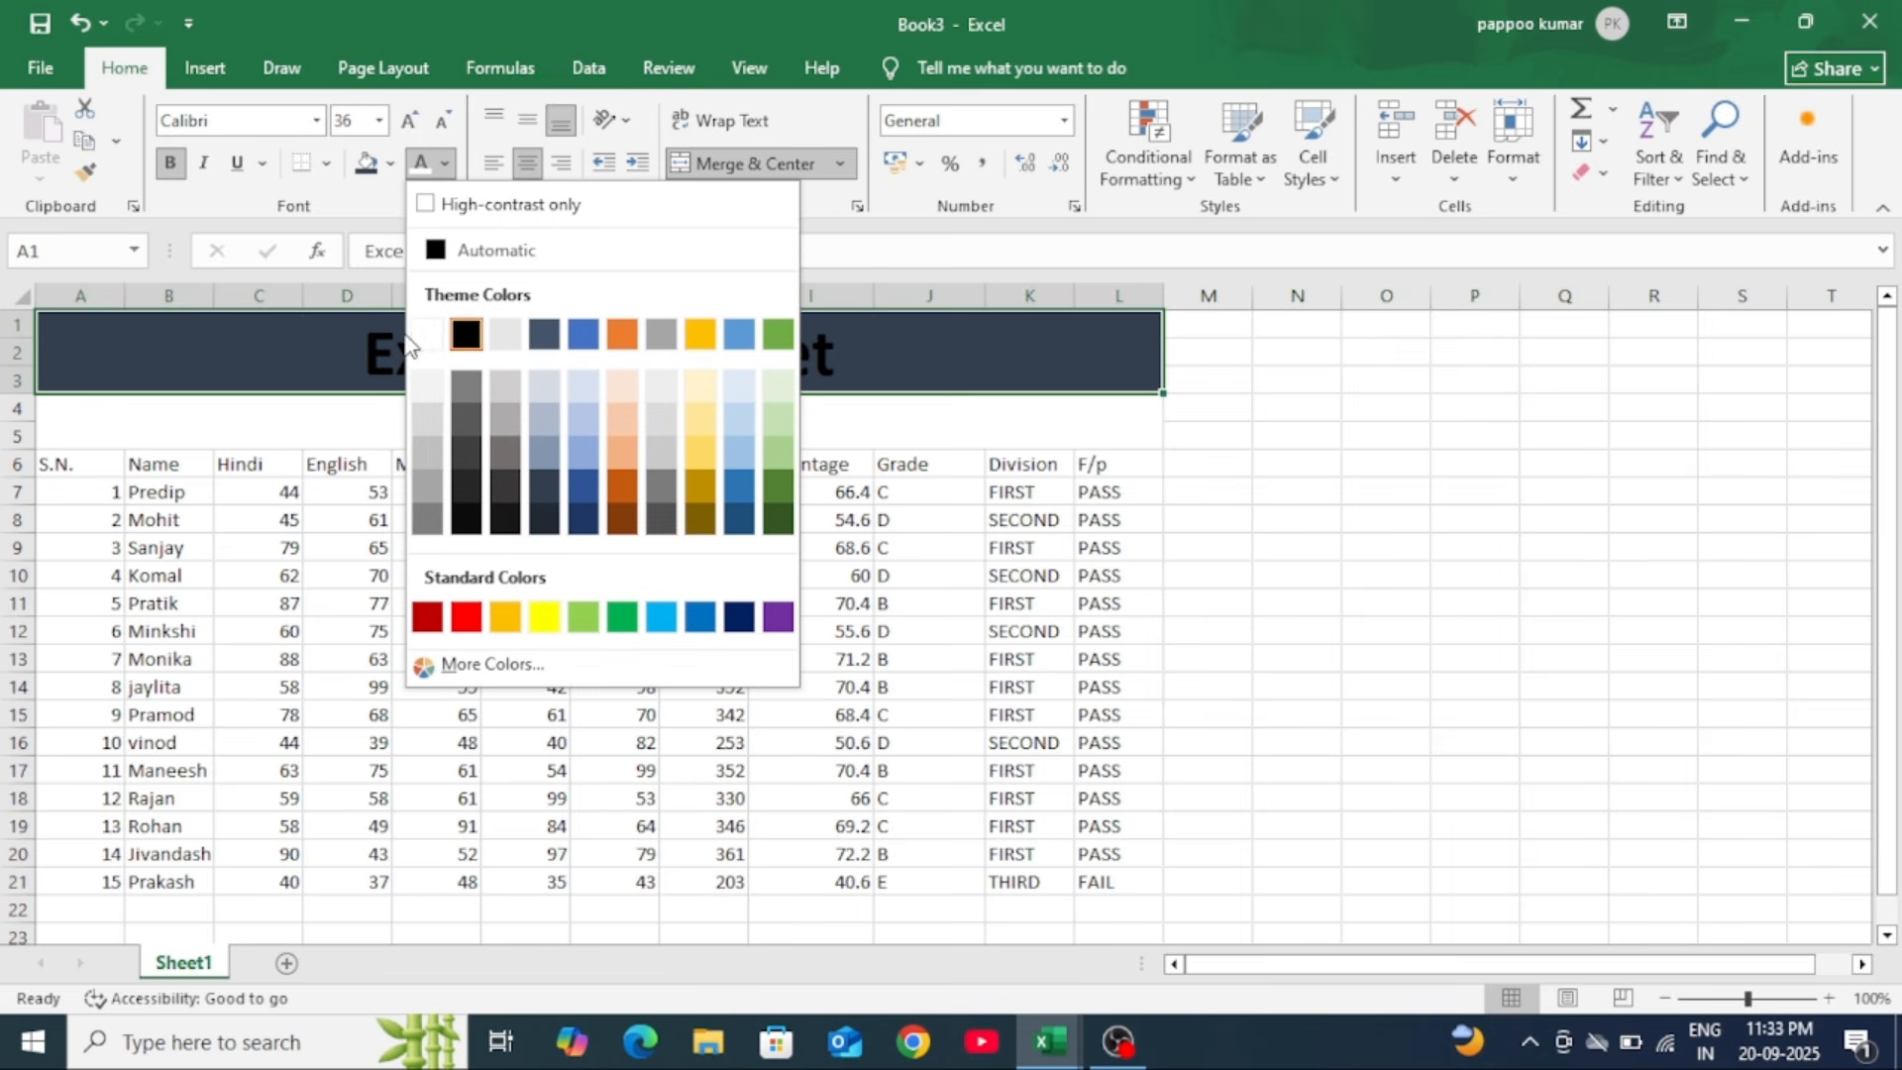
click(421, 337)
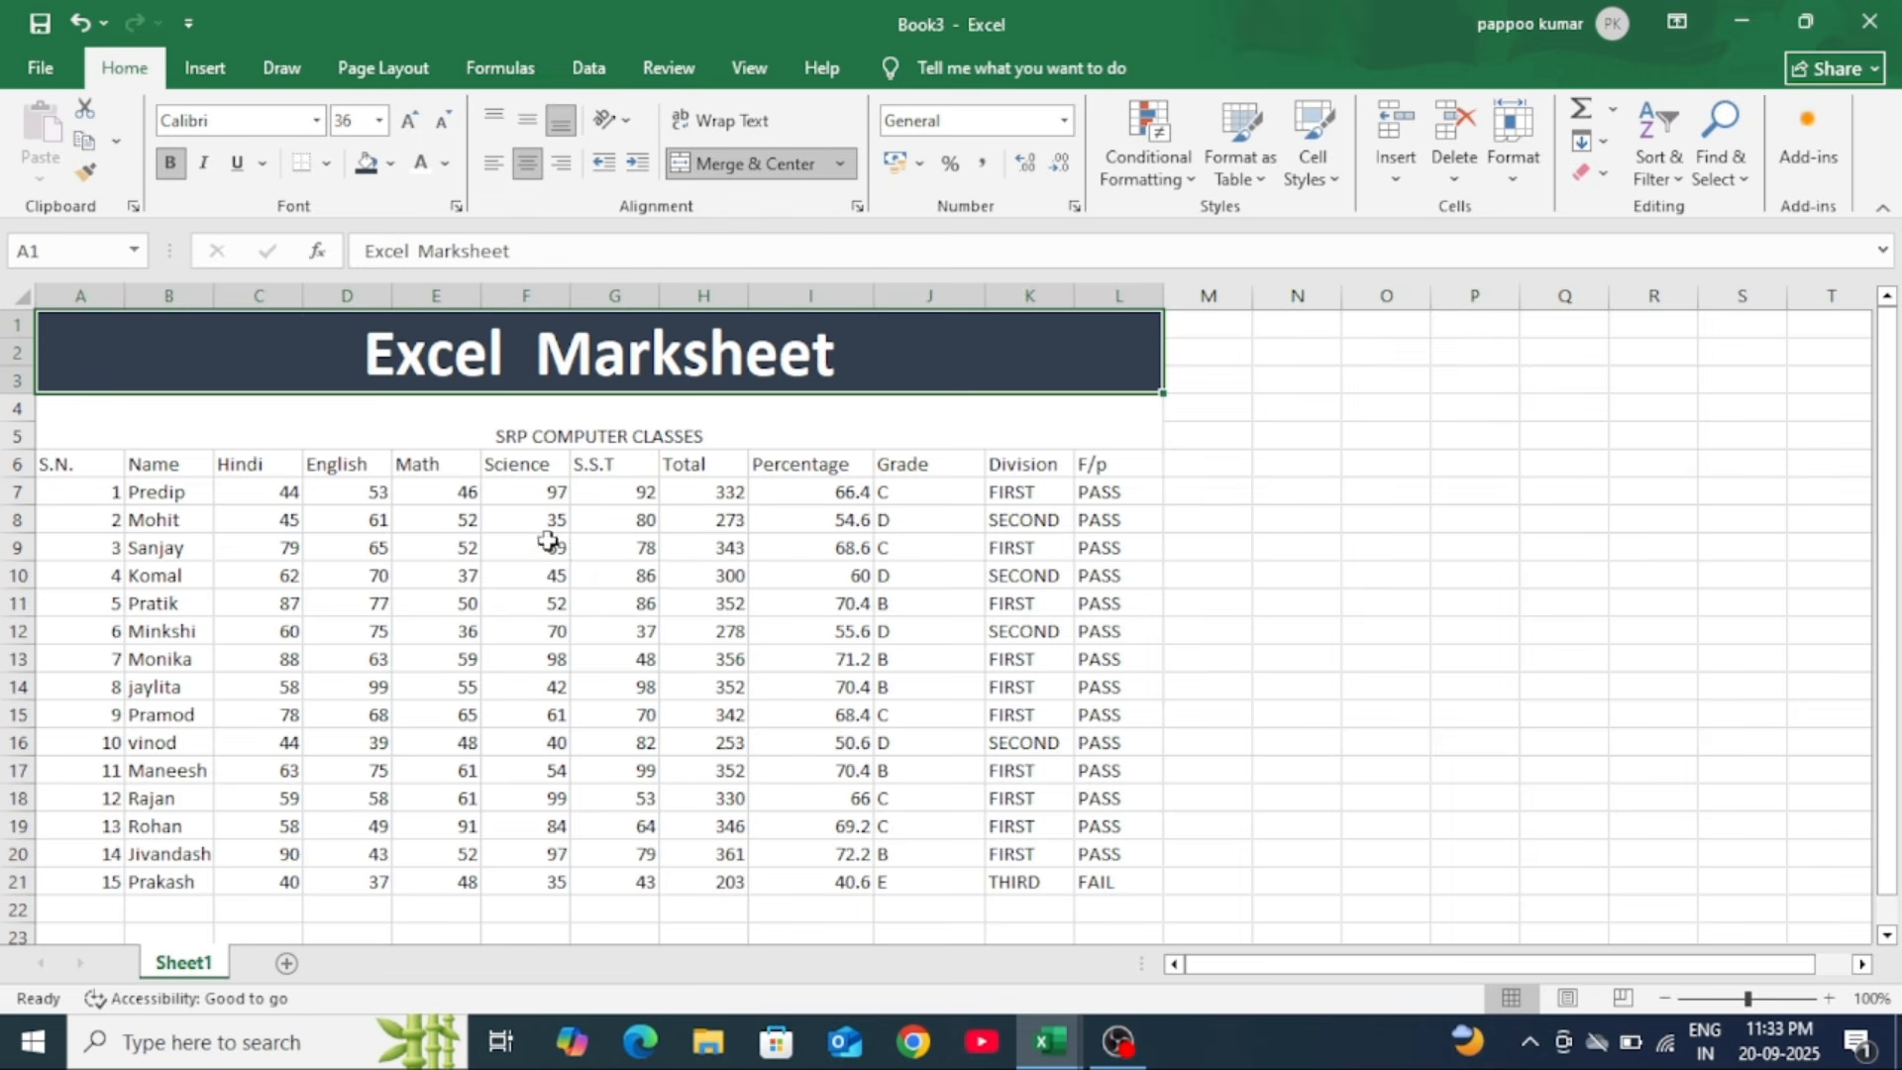
Fill the merged SRP COMPUTER CLASSES row with yellow and make its text bold
click(500, 435)
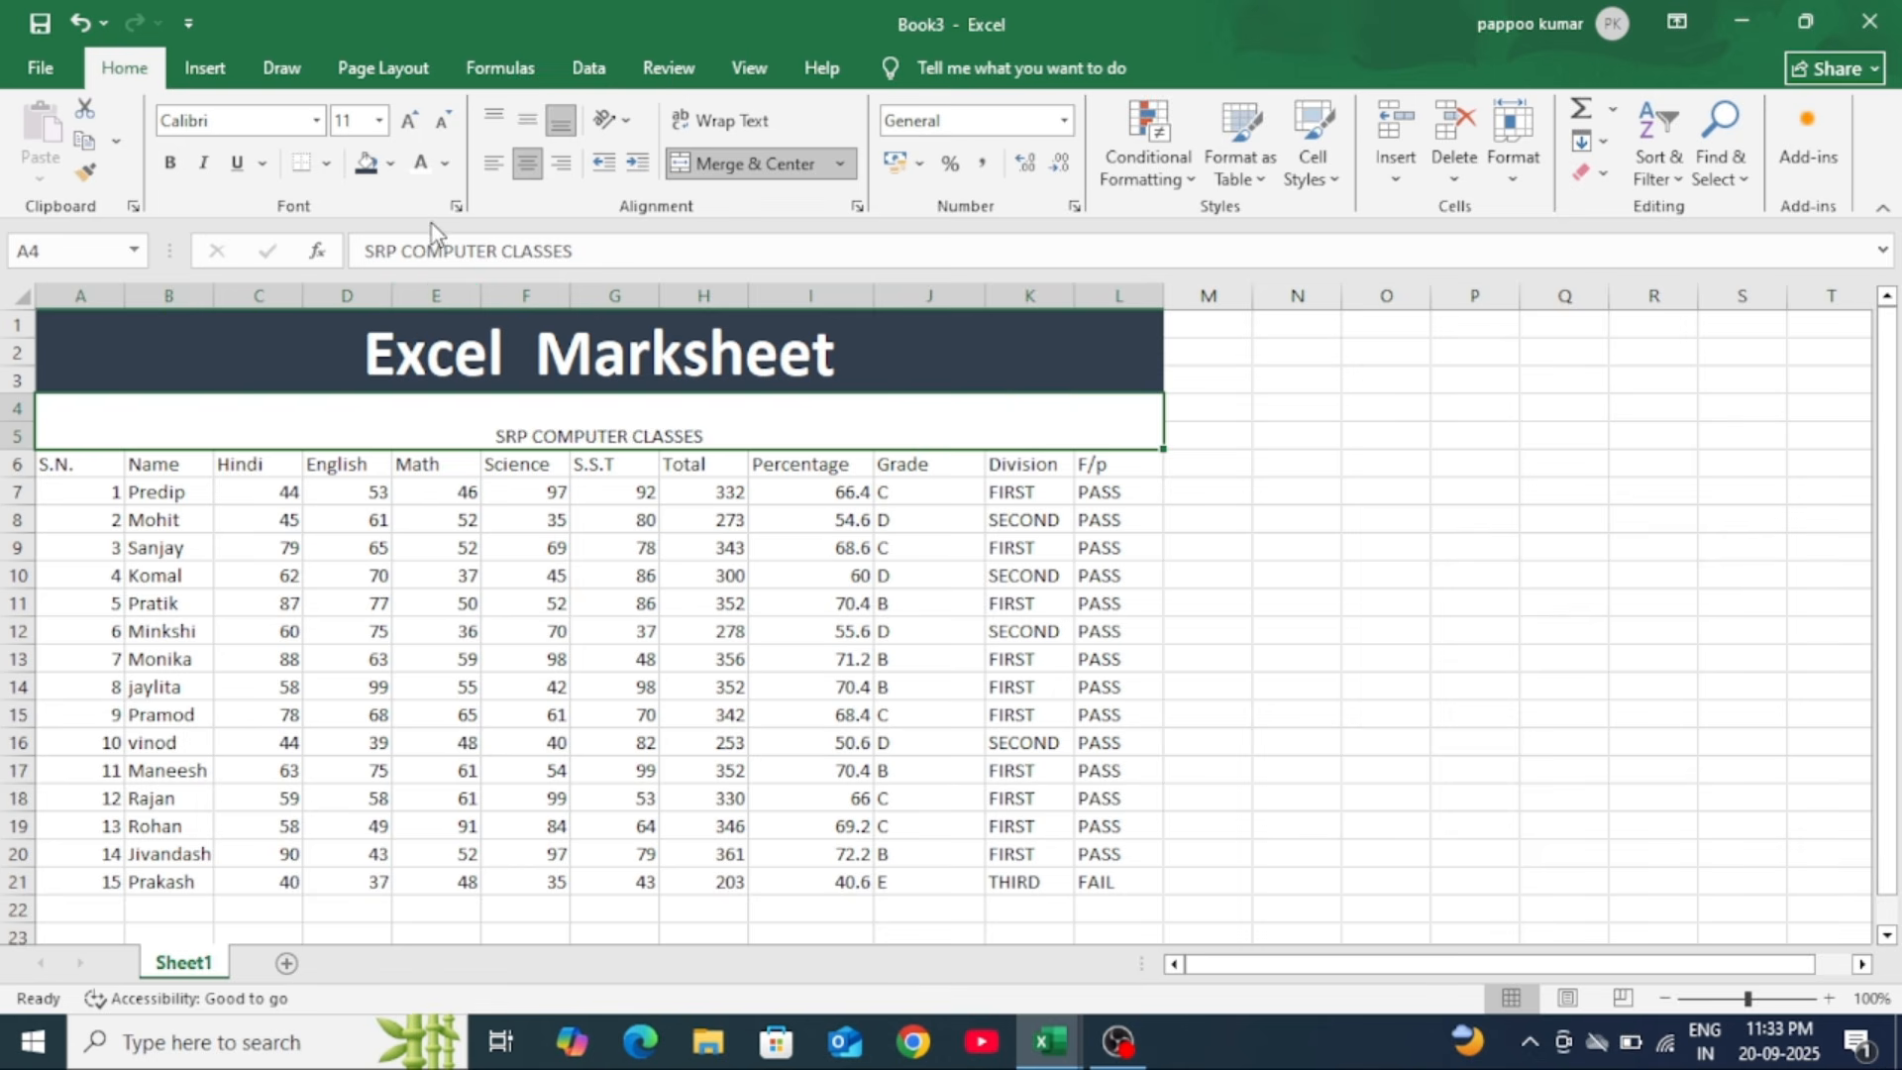
click(390, 163)
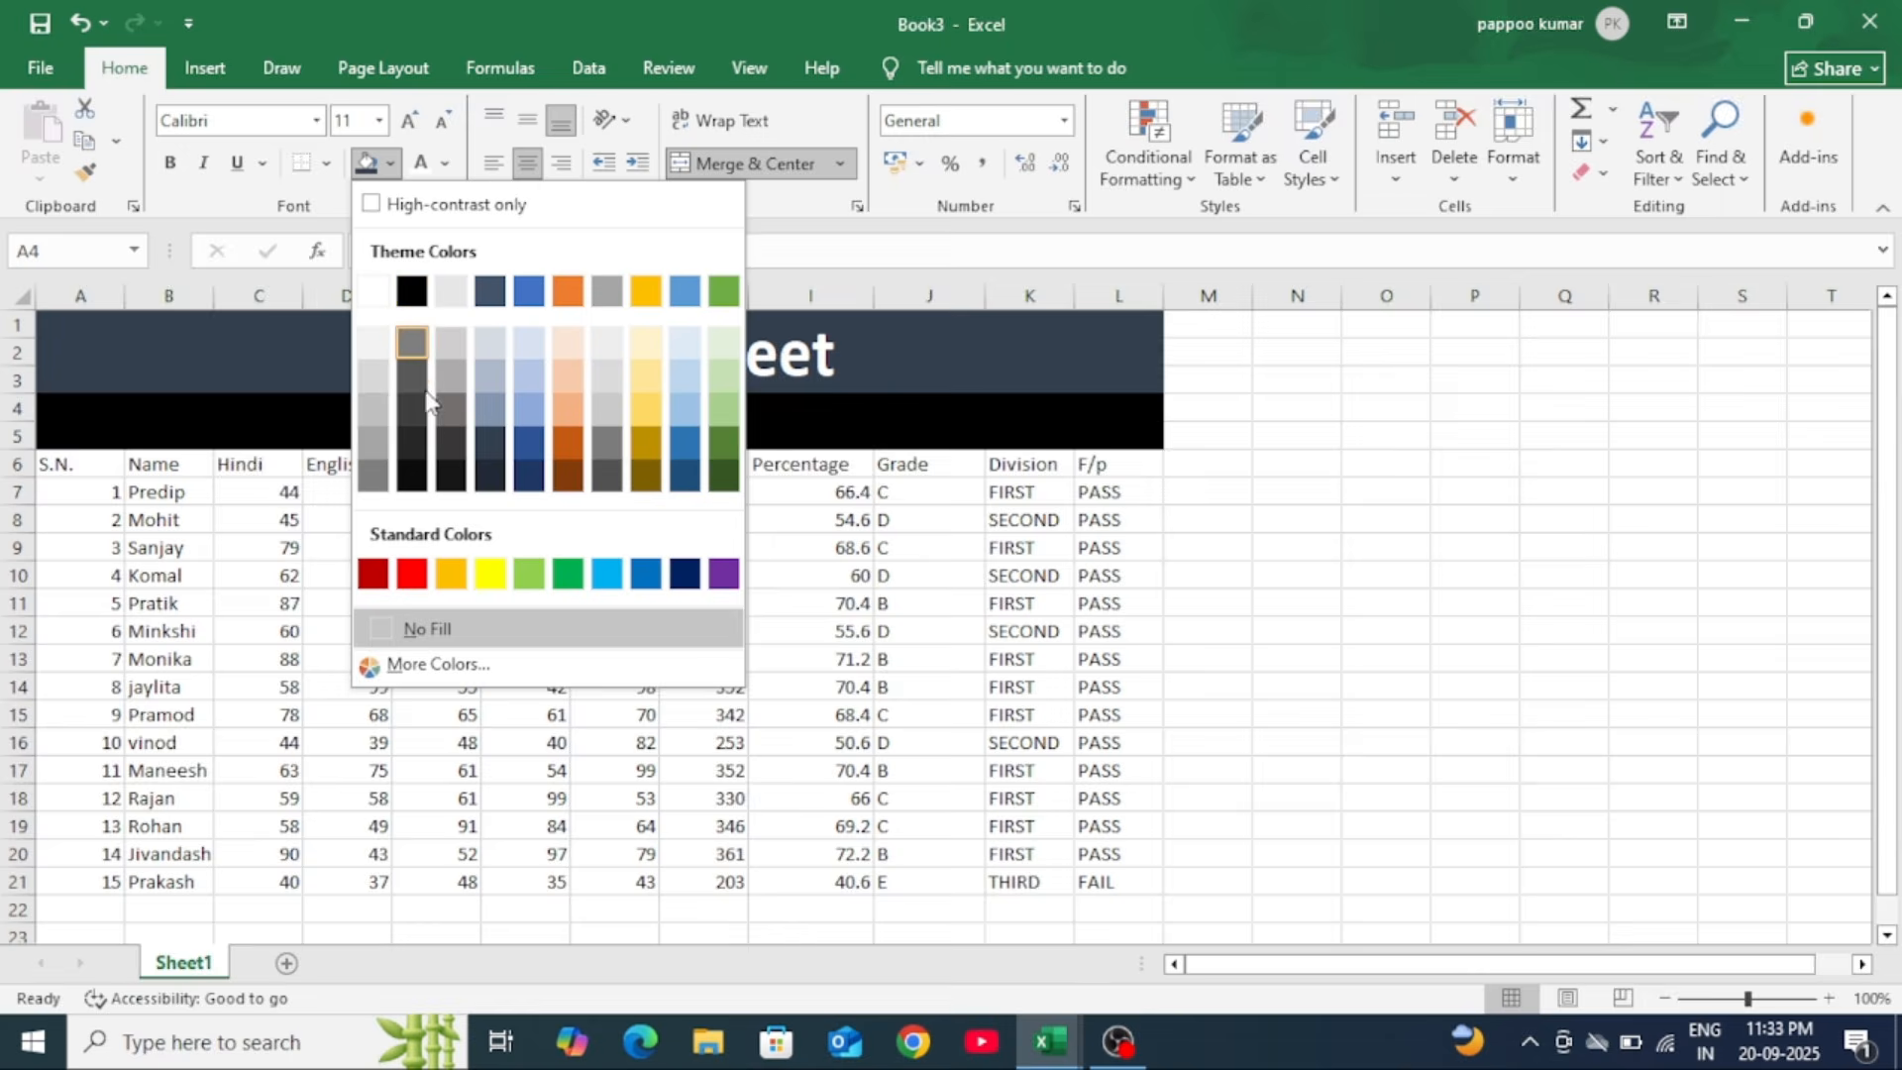
click(490, 573)
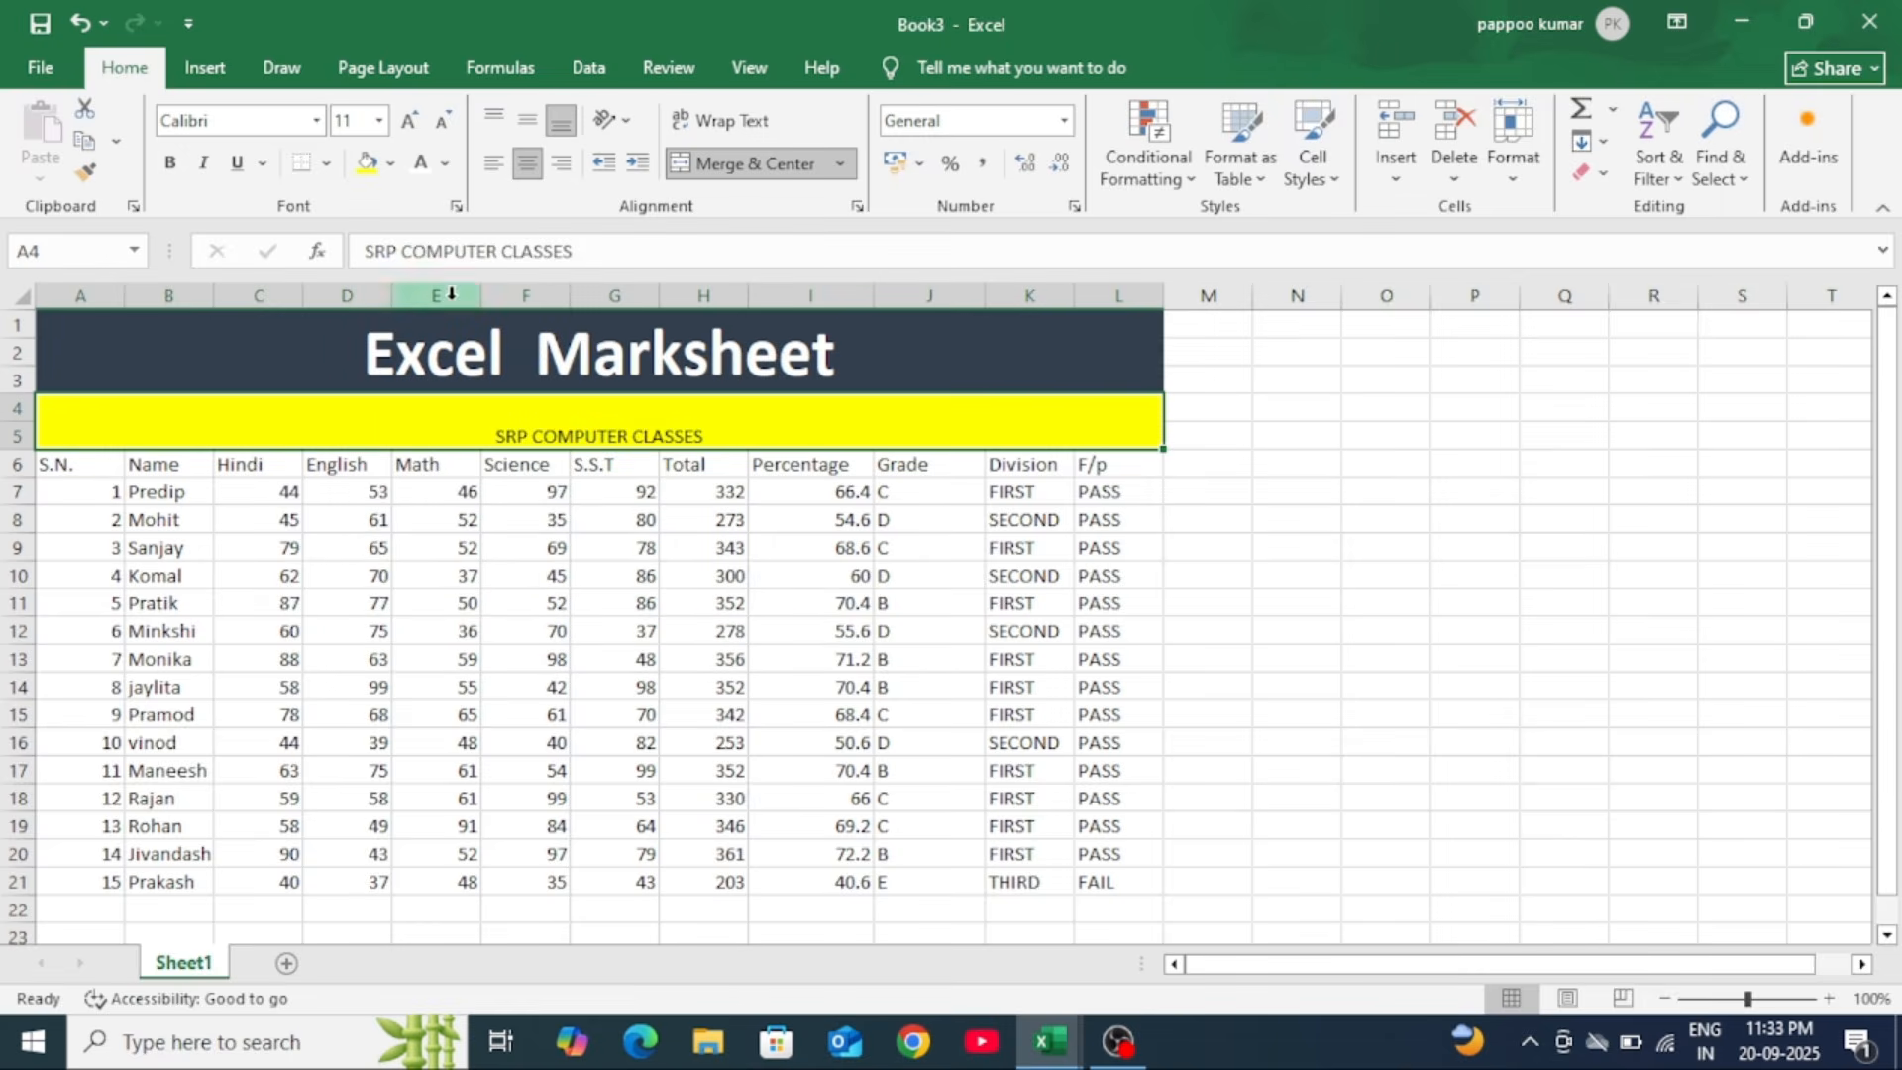
click(169, 163)
Enlarge the SRP COMPUTER CLASSES text to 22 pt and color it red
click(410, 121)
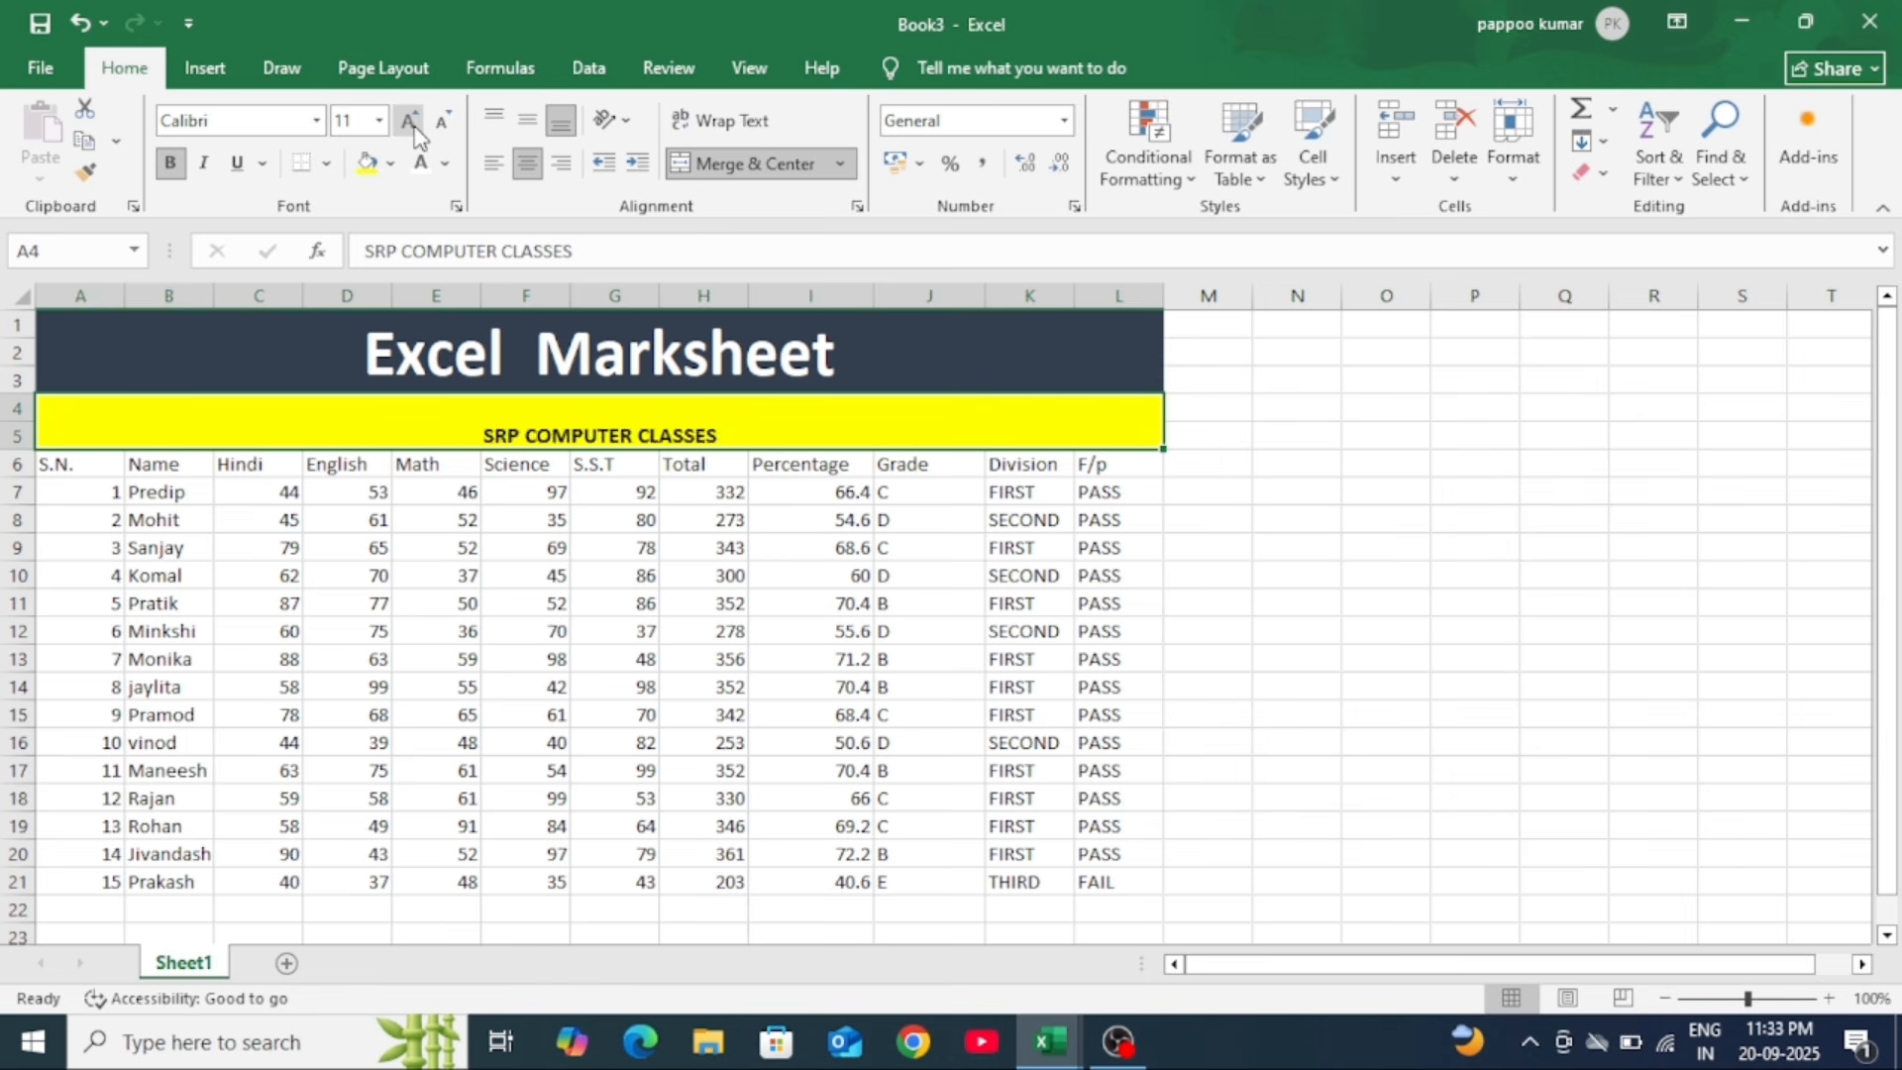
click(410, 121)
click(410, 121)
click(410, 121)
click(410, 121)
click(410, 120)
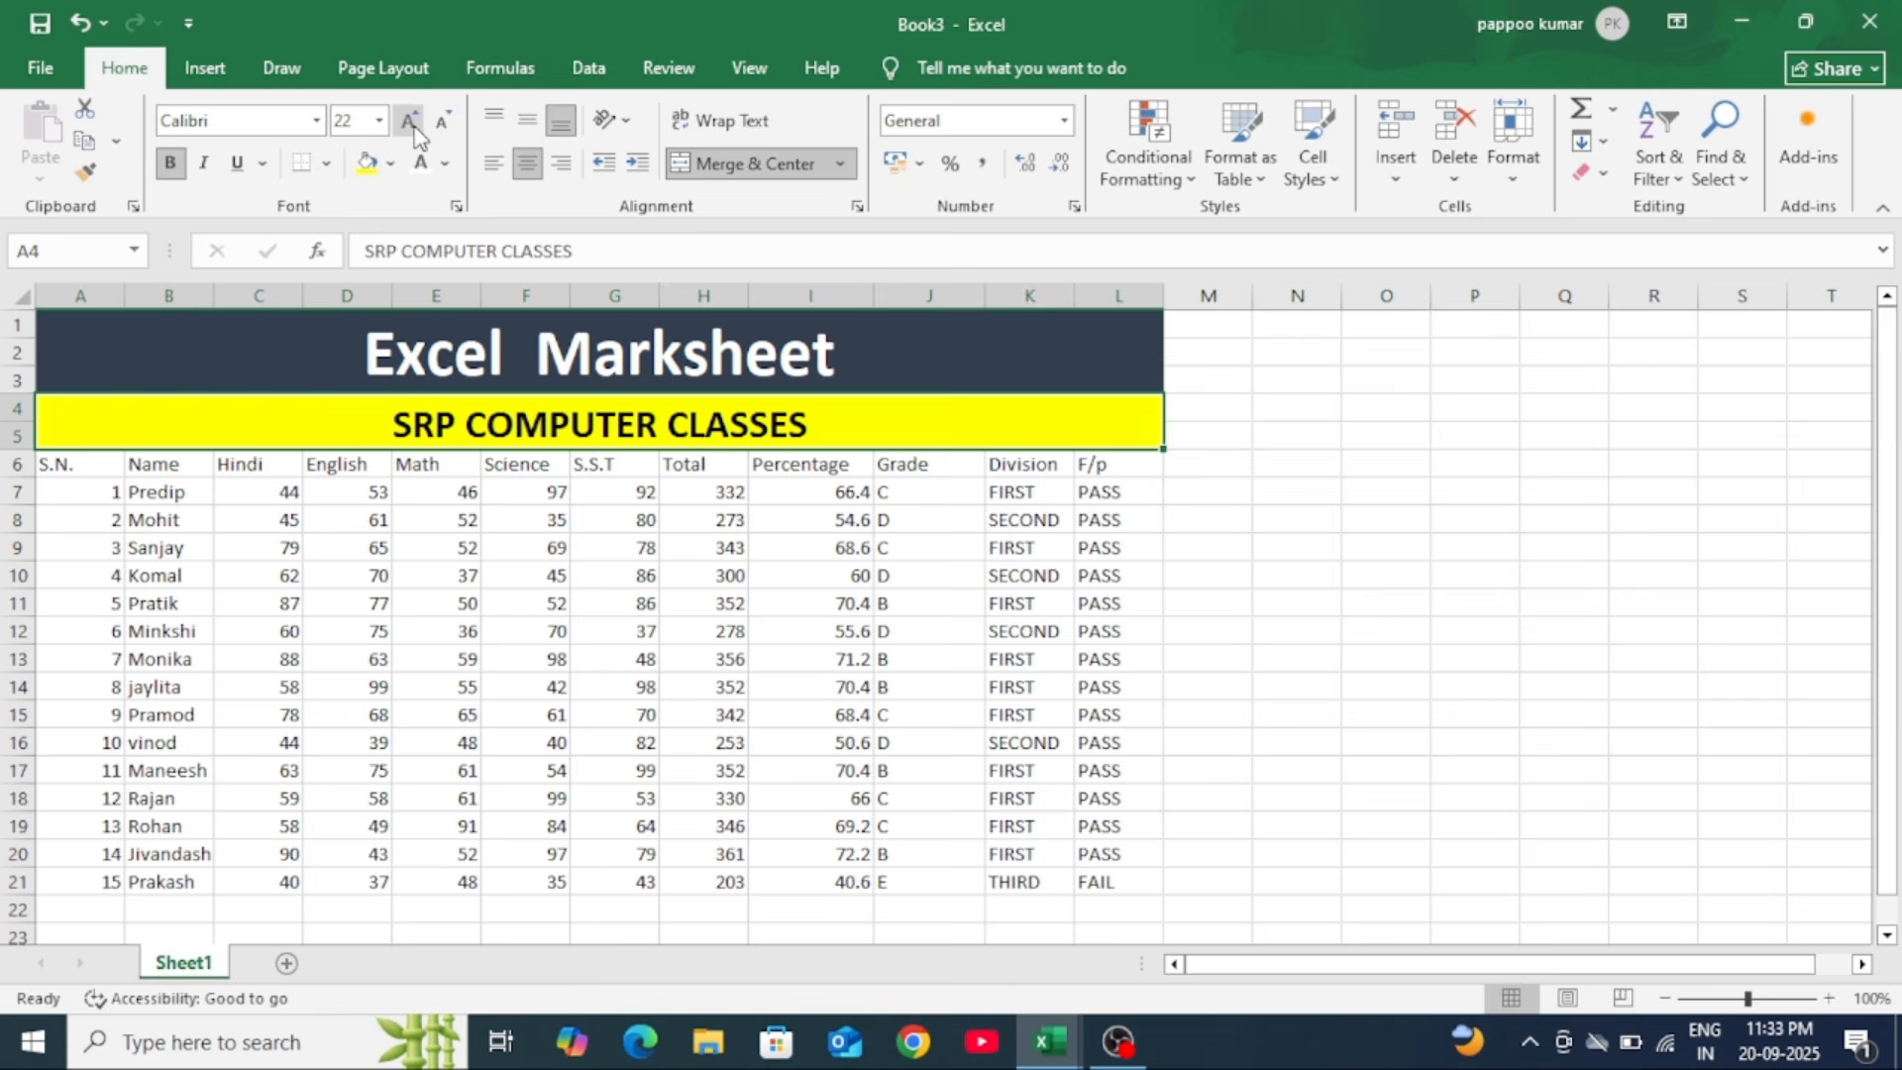
click(445, 163)
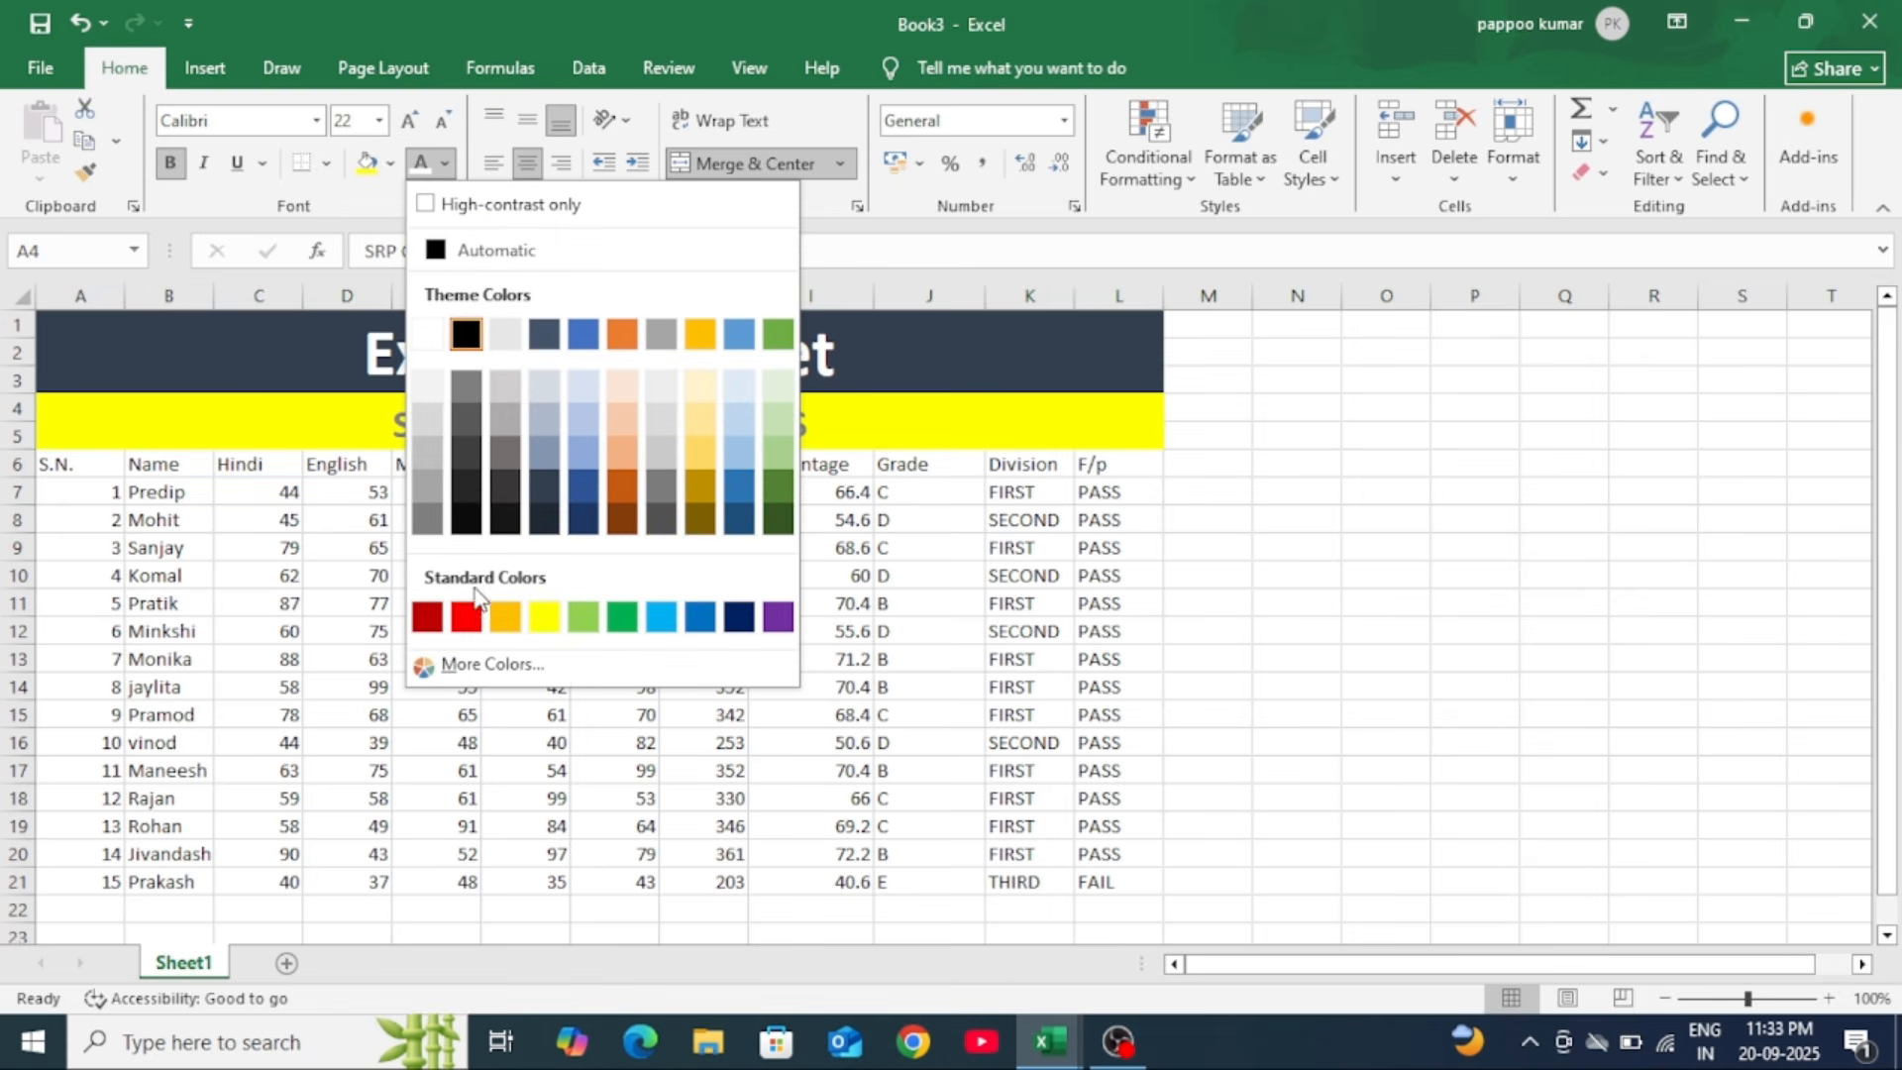
click(455, 622)
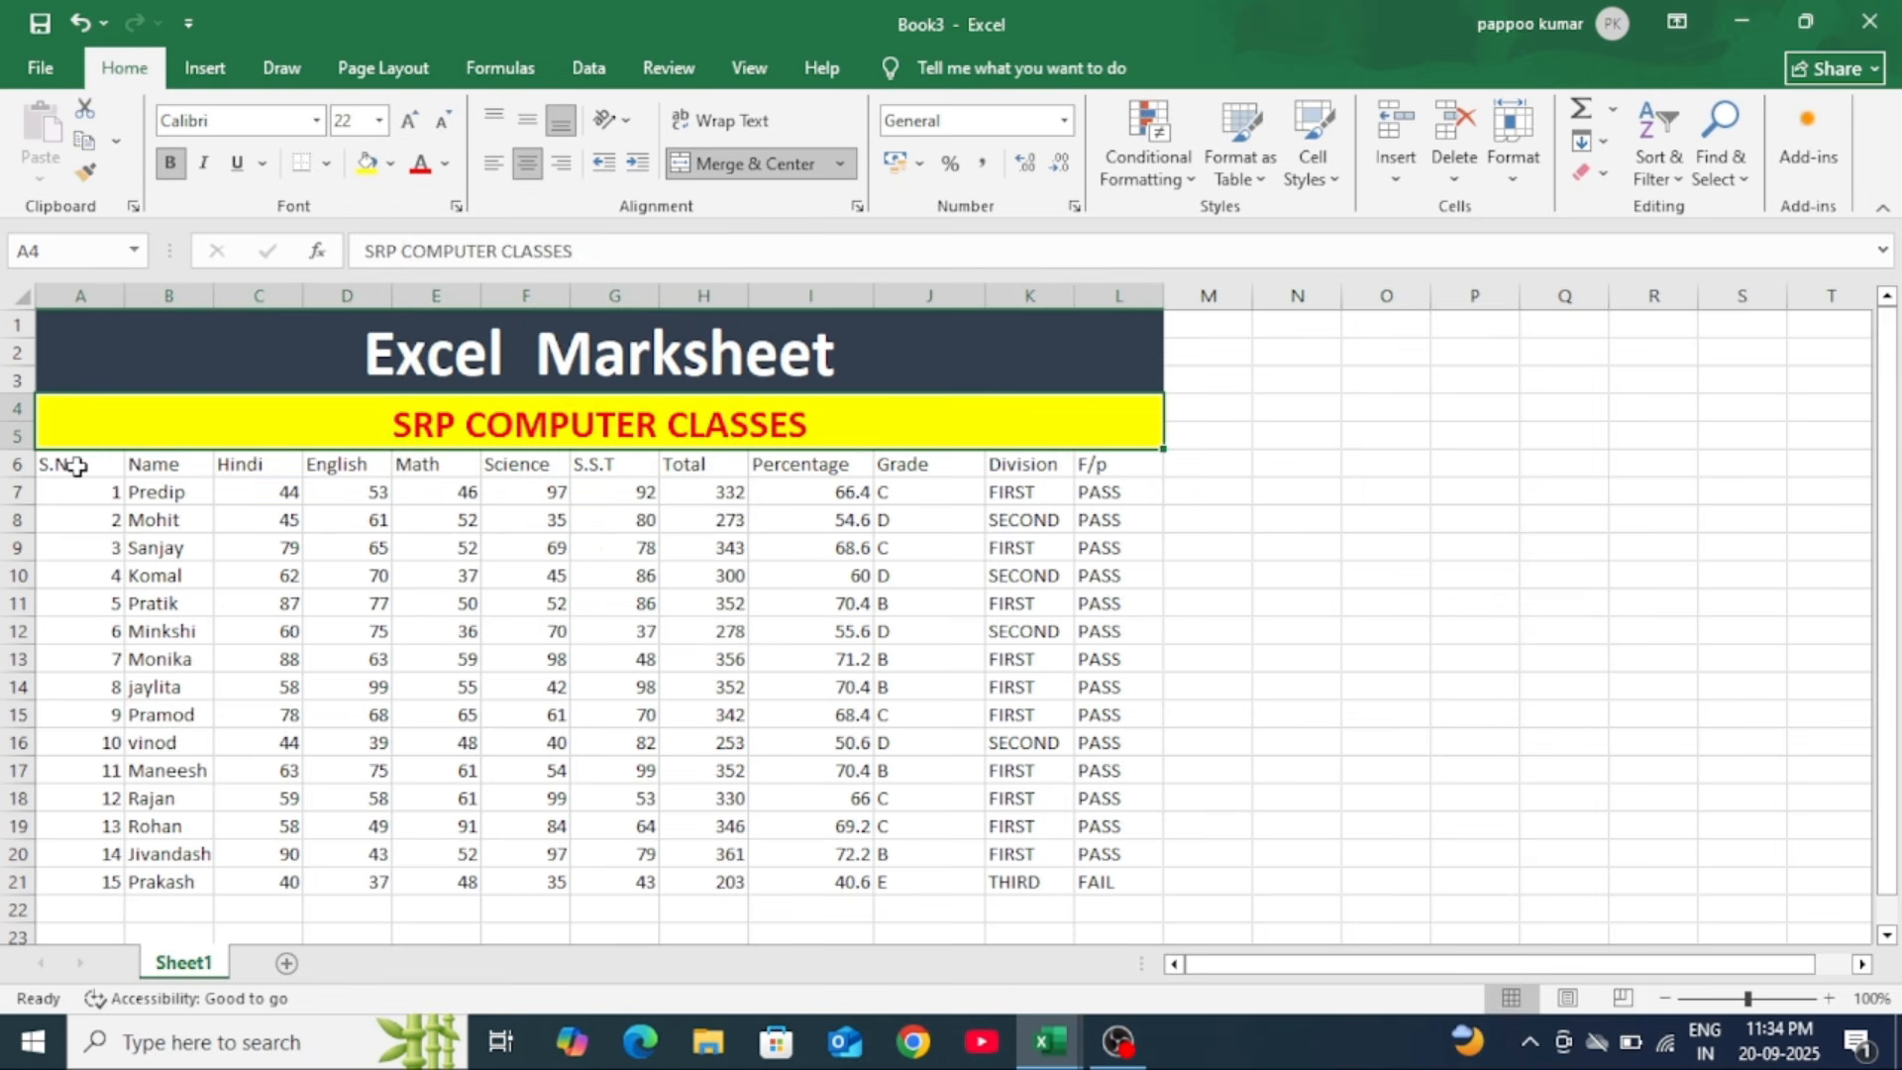
Format the column headings in A6:L6 with a light blue fill and bold 12 pt text
drag(76, 466, 1095, 466)
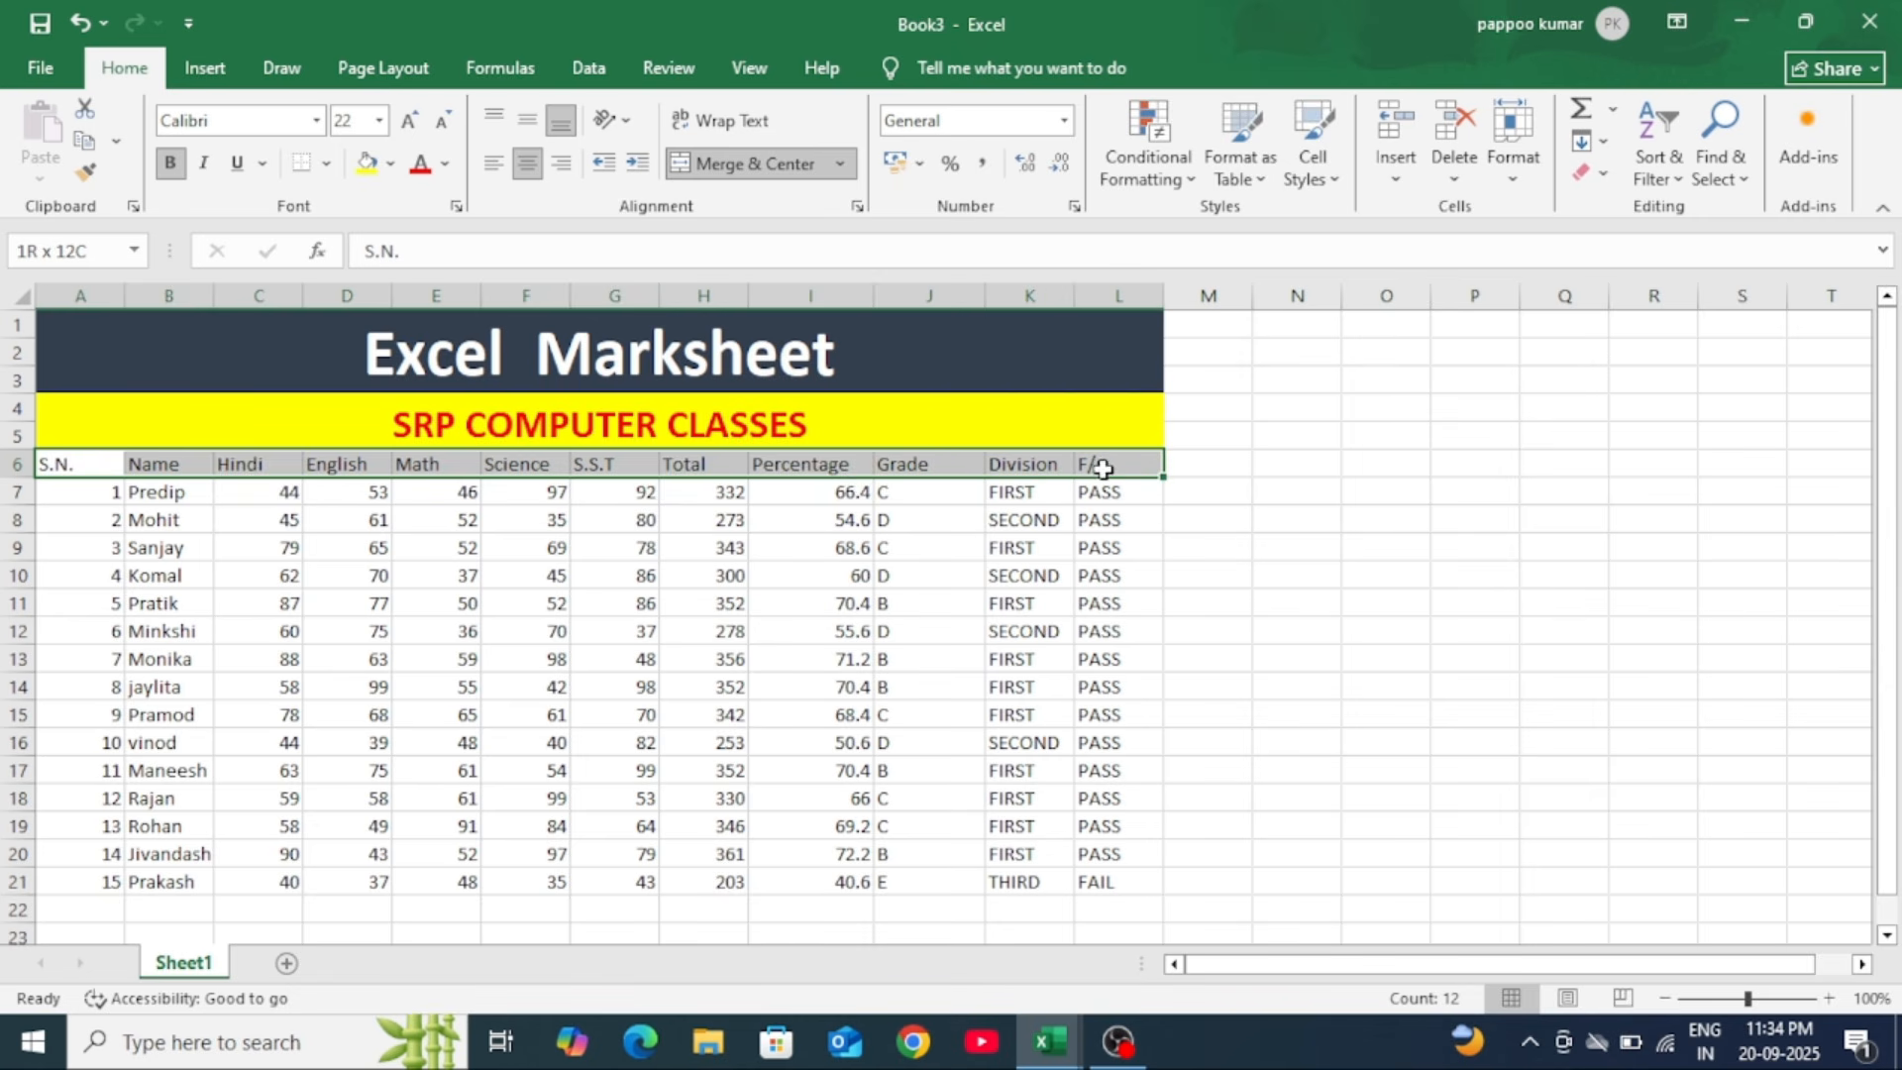
click(389, 164)
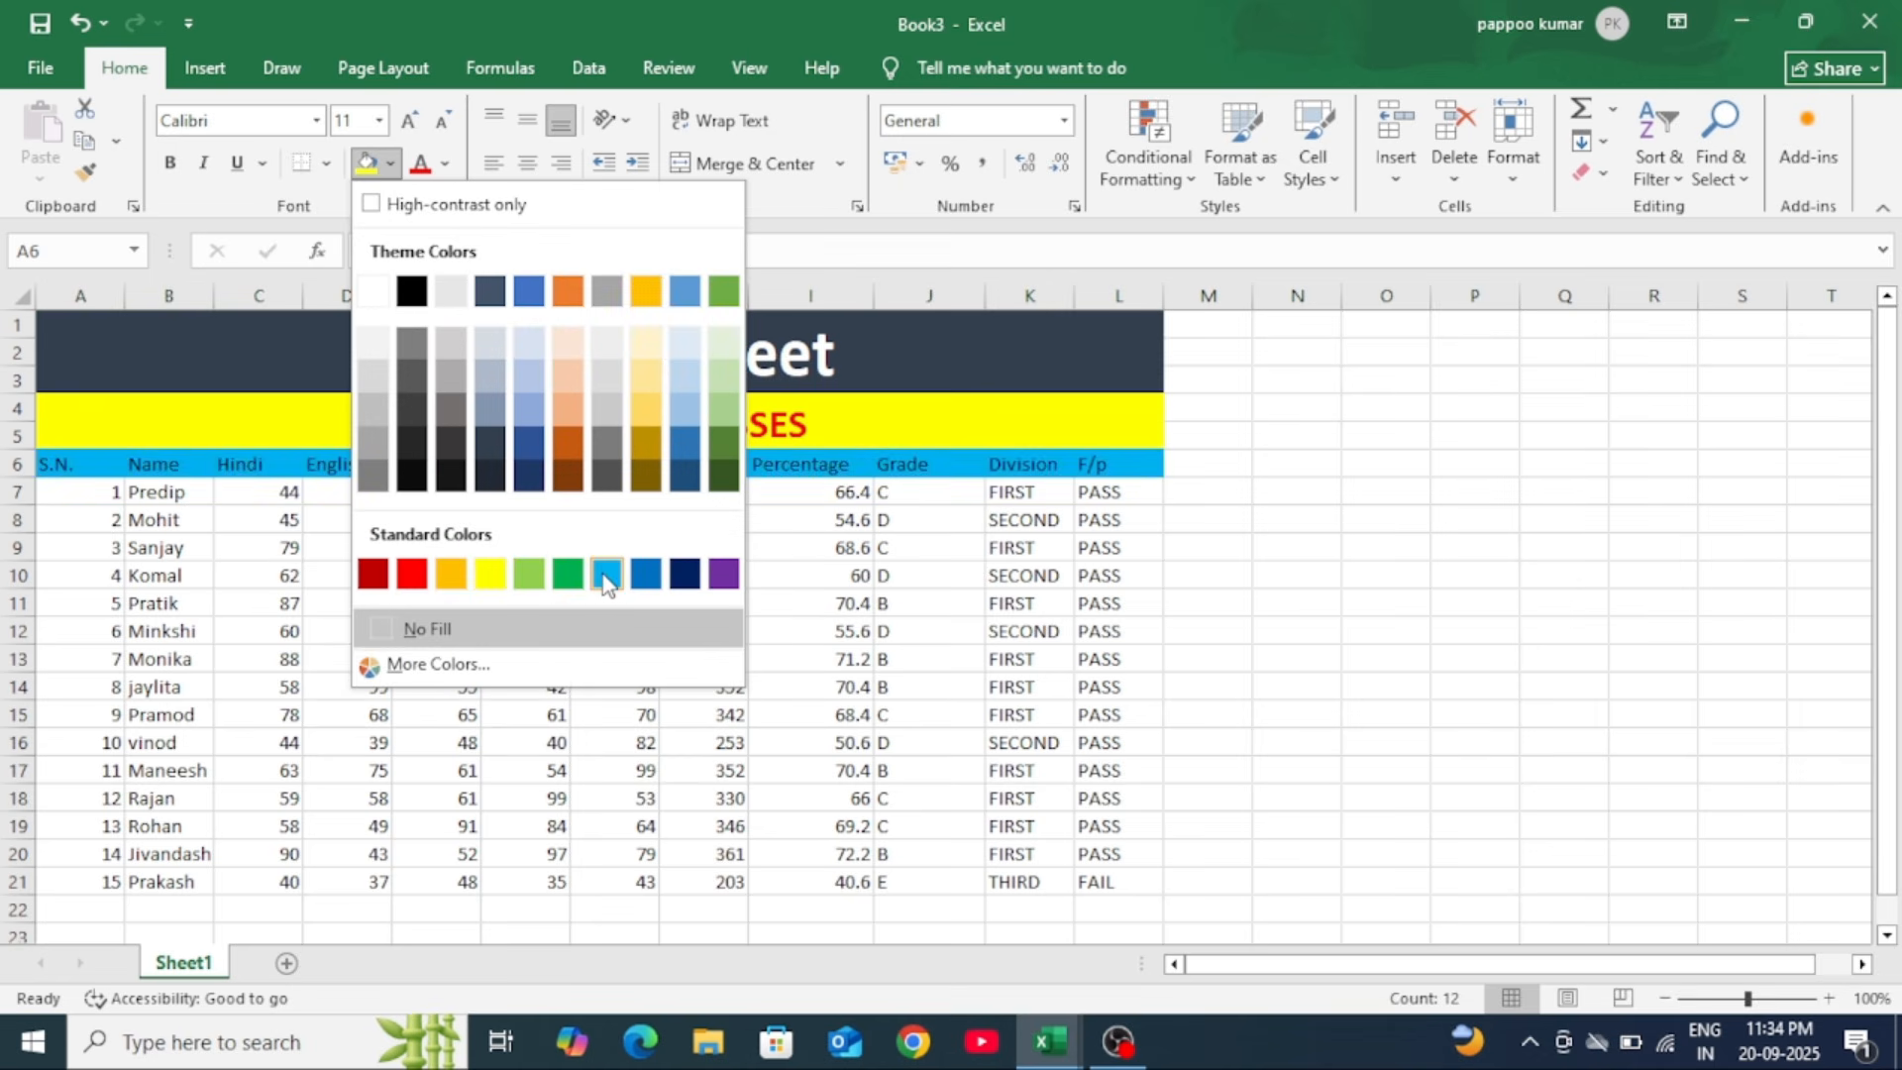
click(606, 574)
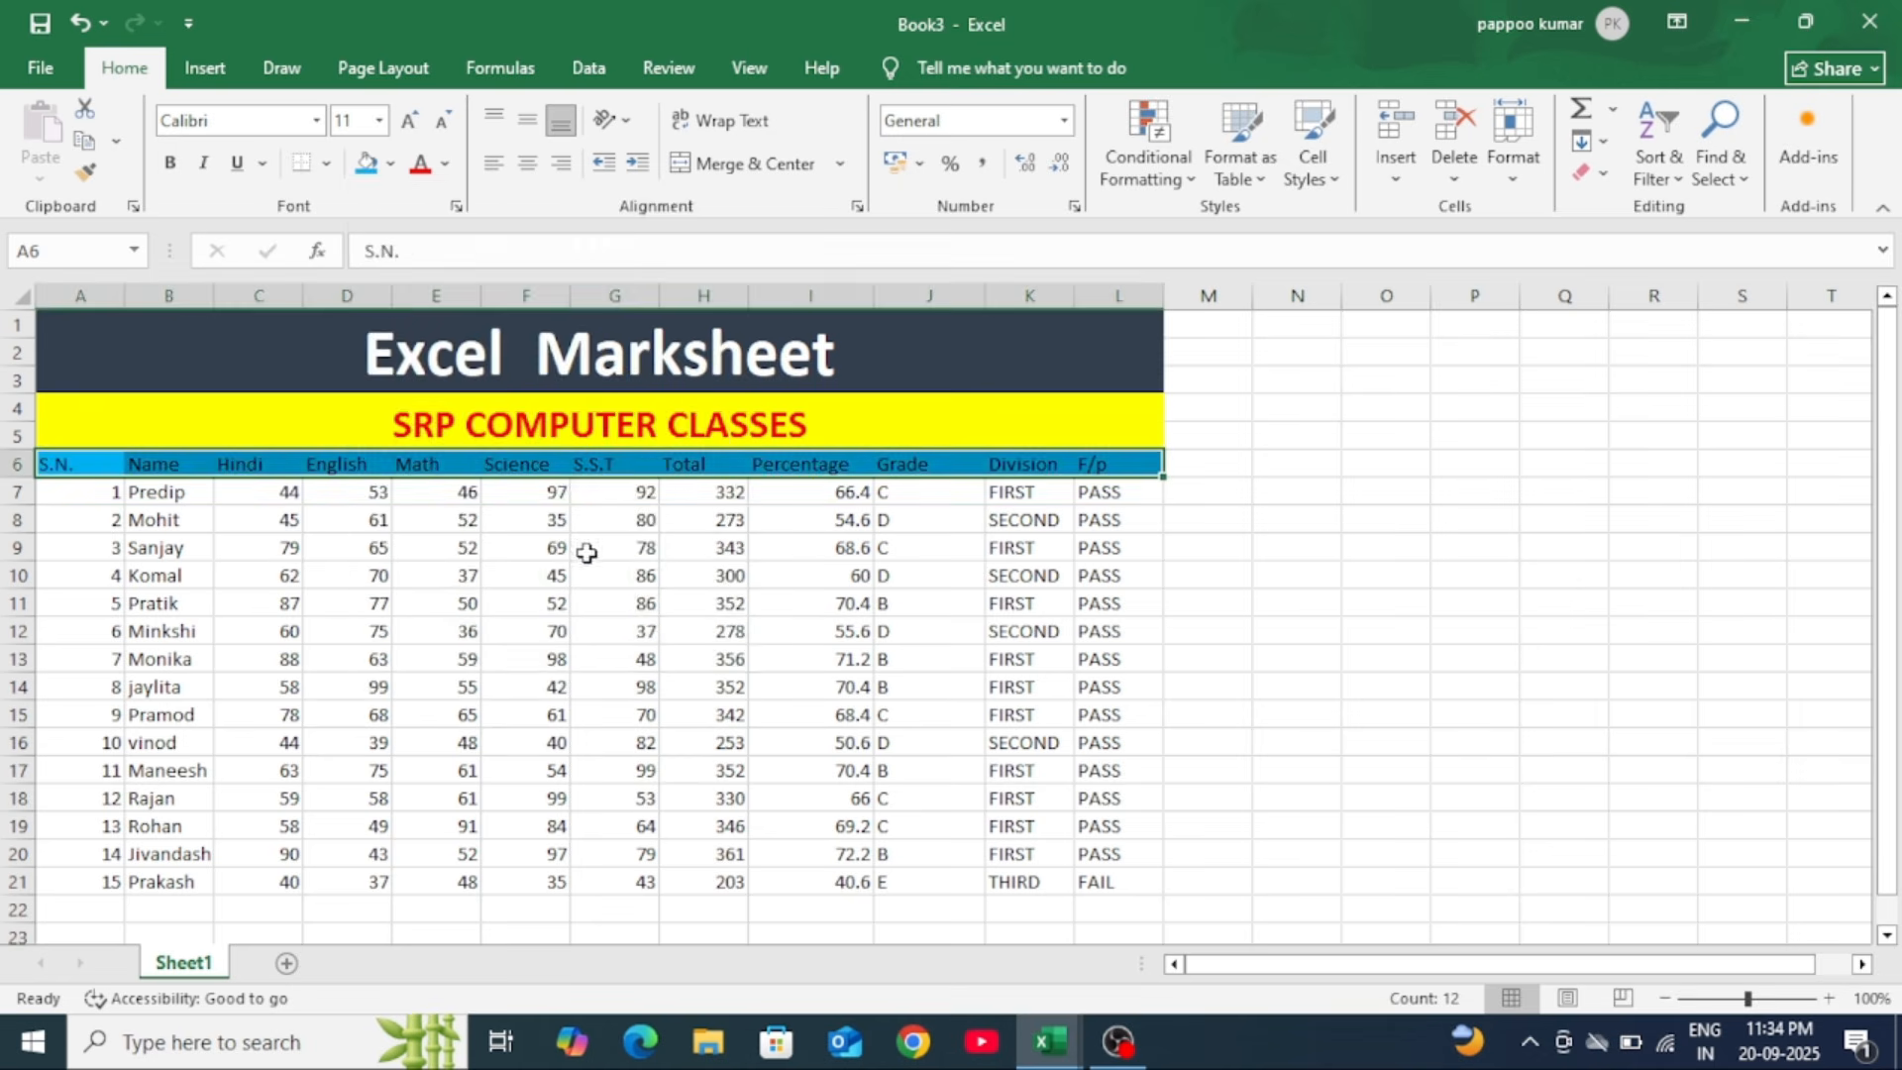
click(169, 162)
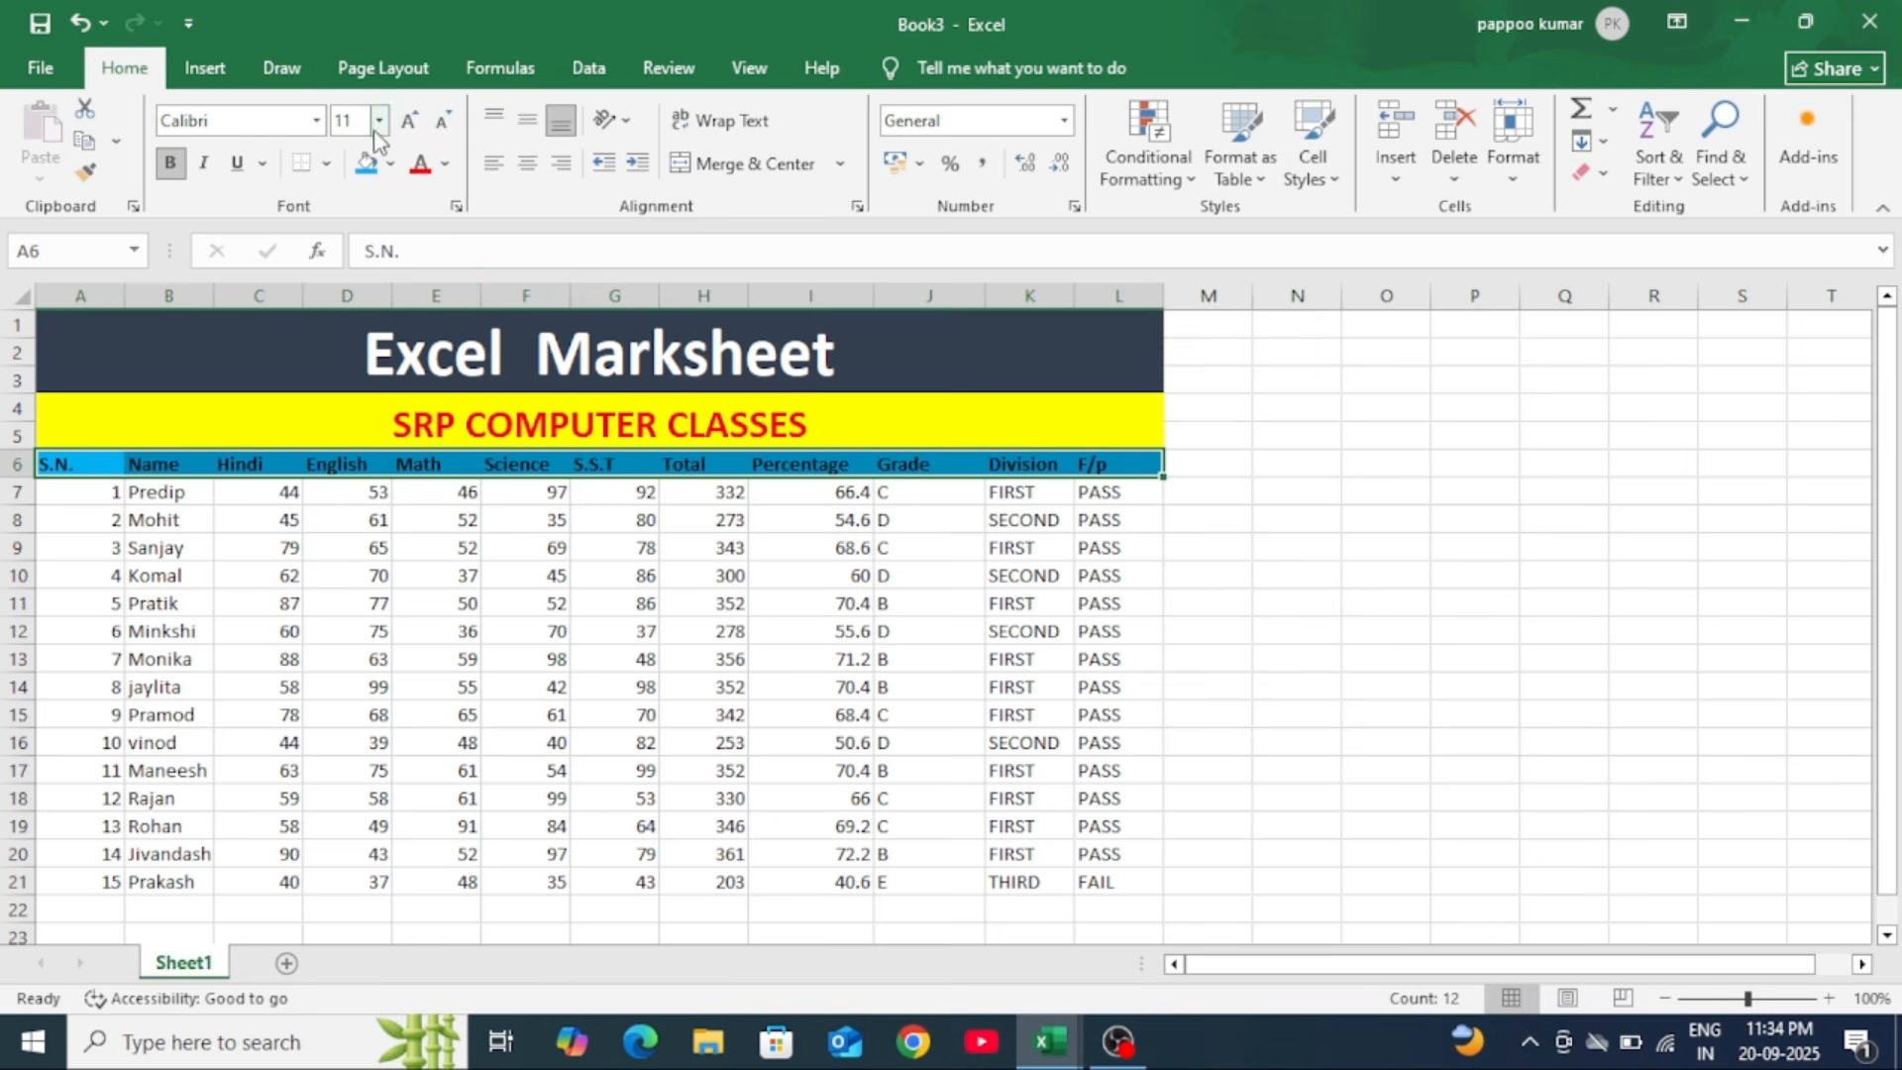
click(413, 120)
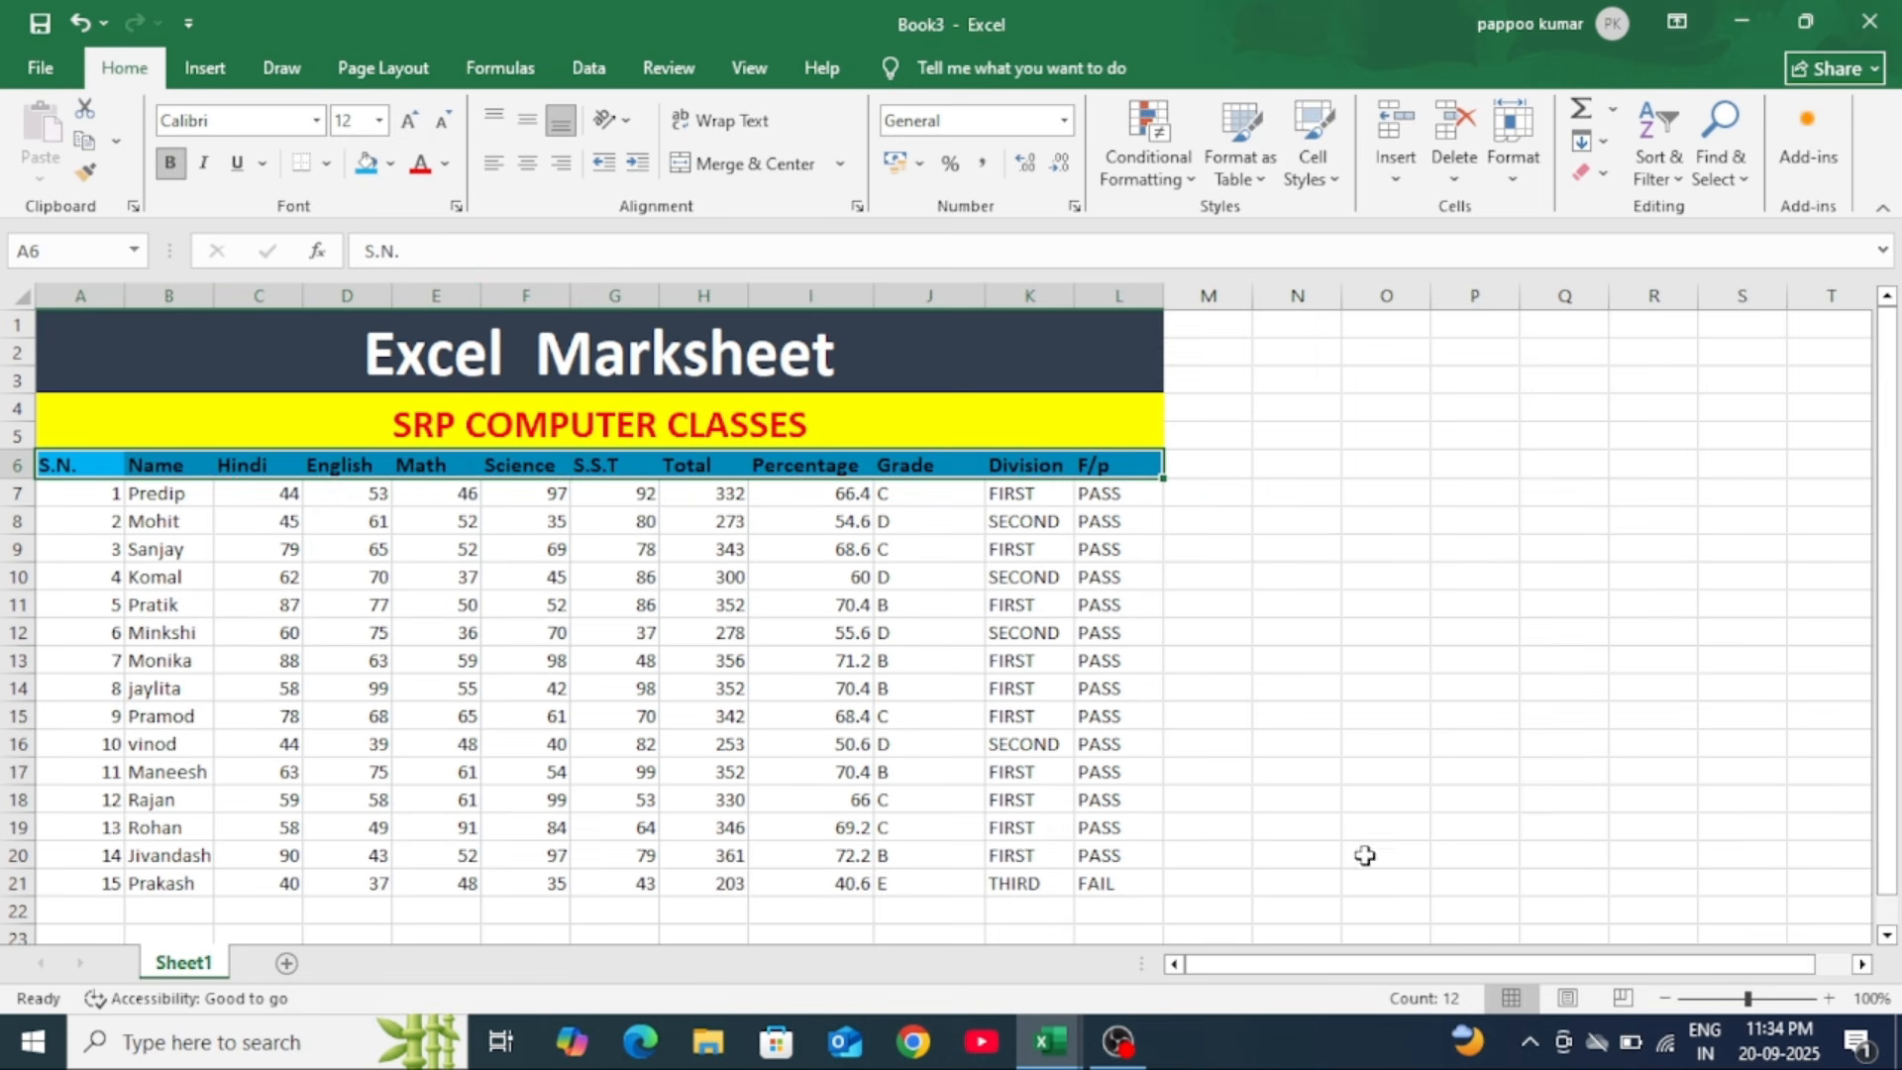
click(1315, 711)
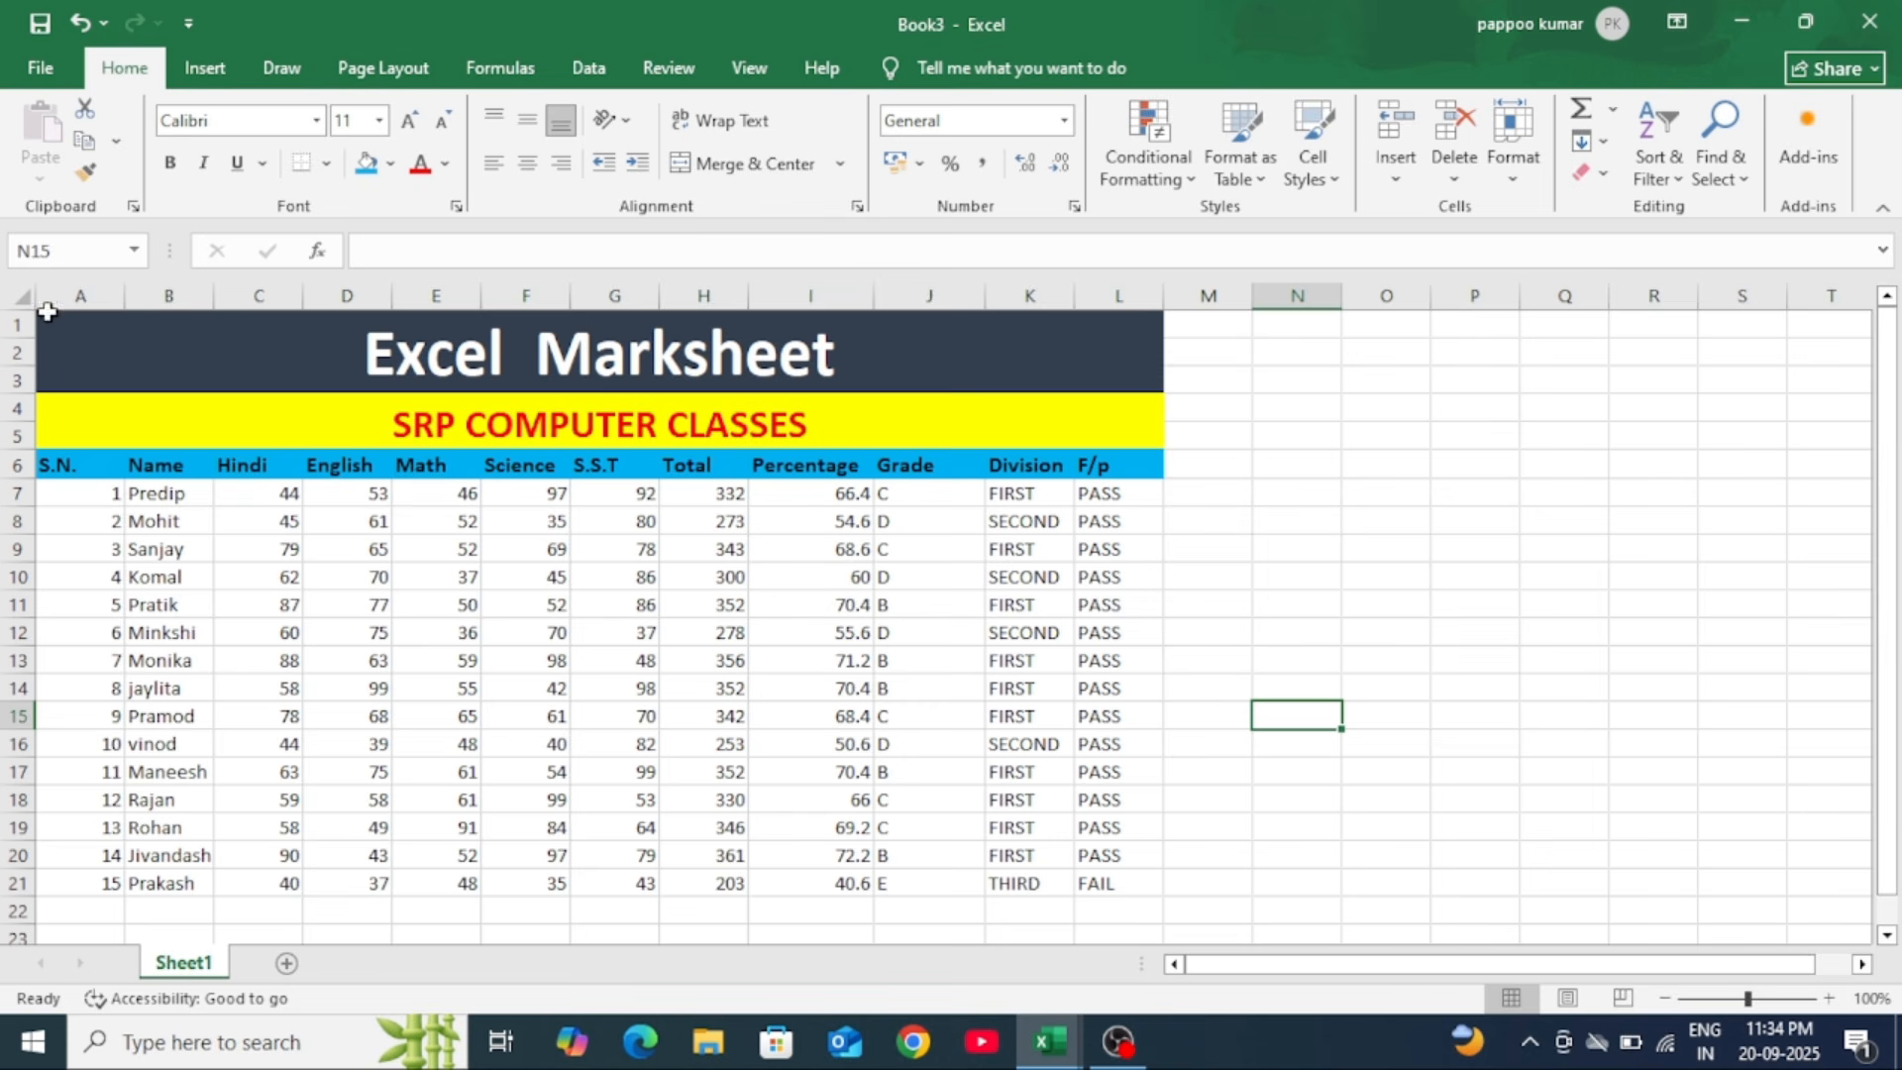
Apply all borders to the whole marksheet from the title down to row 21, columns A to L
drag(47, 312, 335, 880)
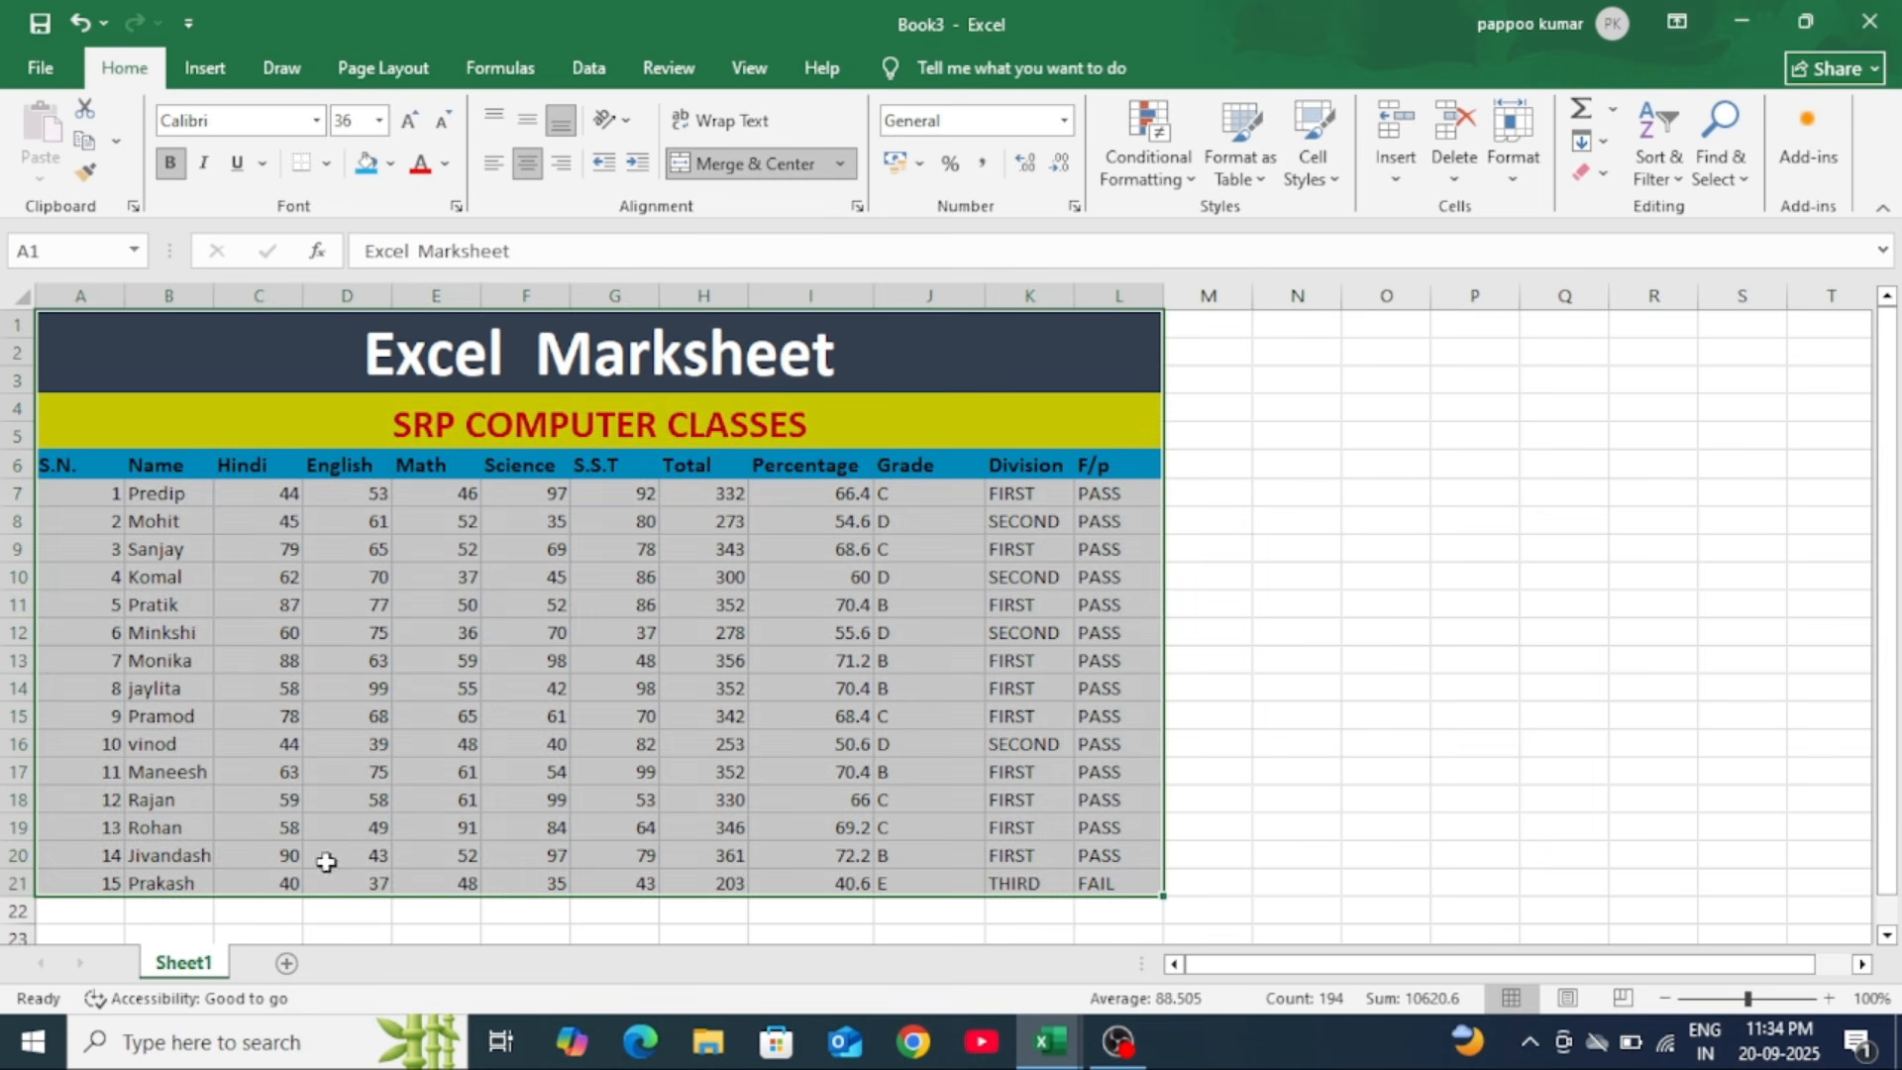
click(326, 164)
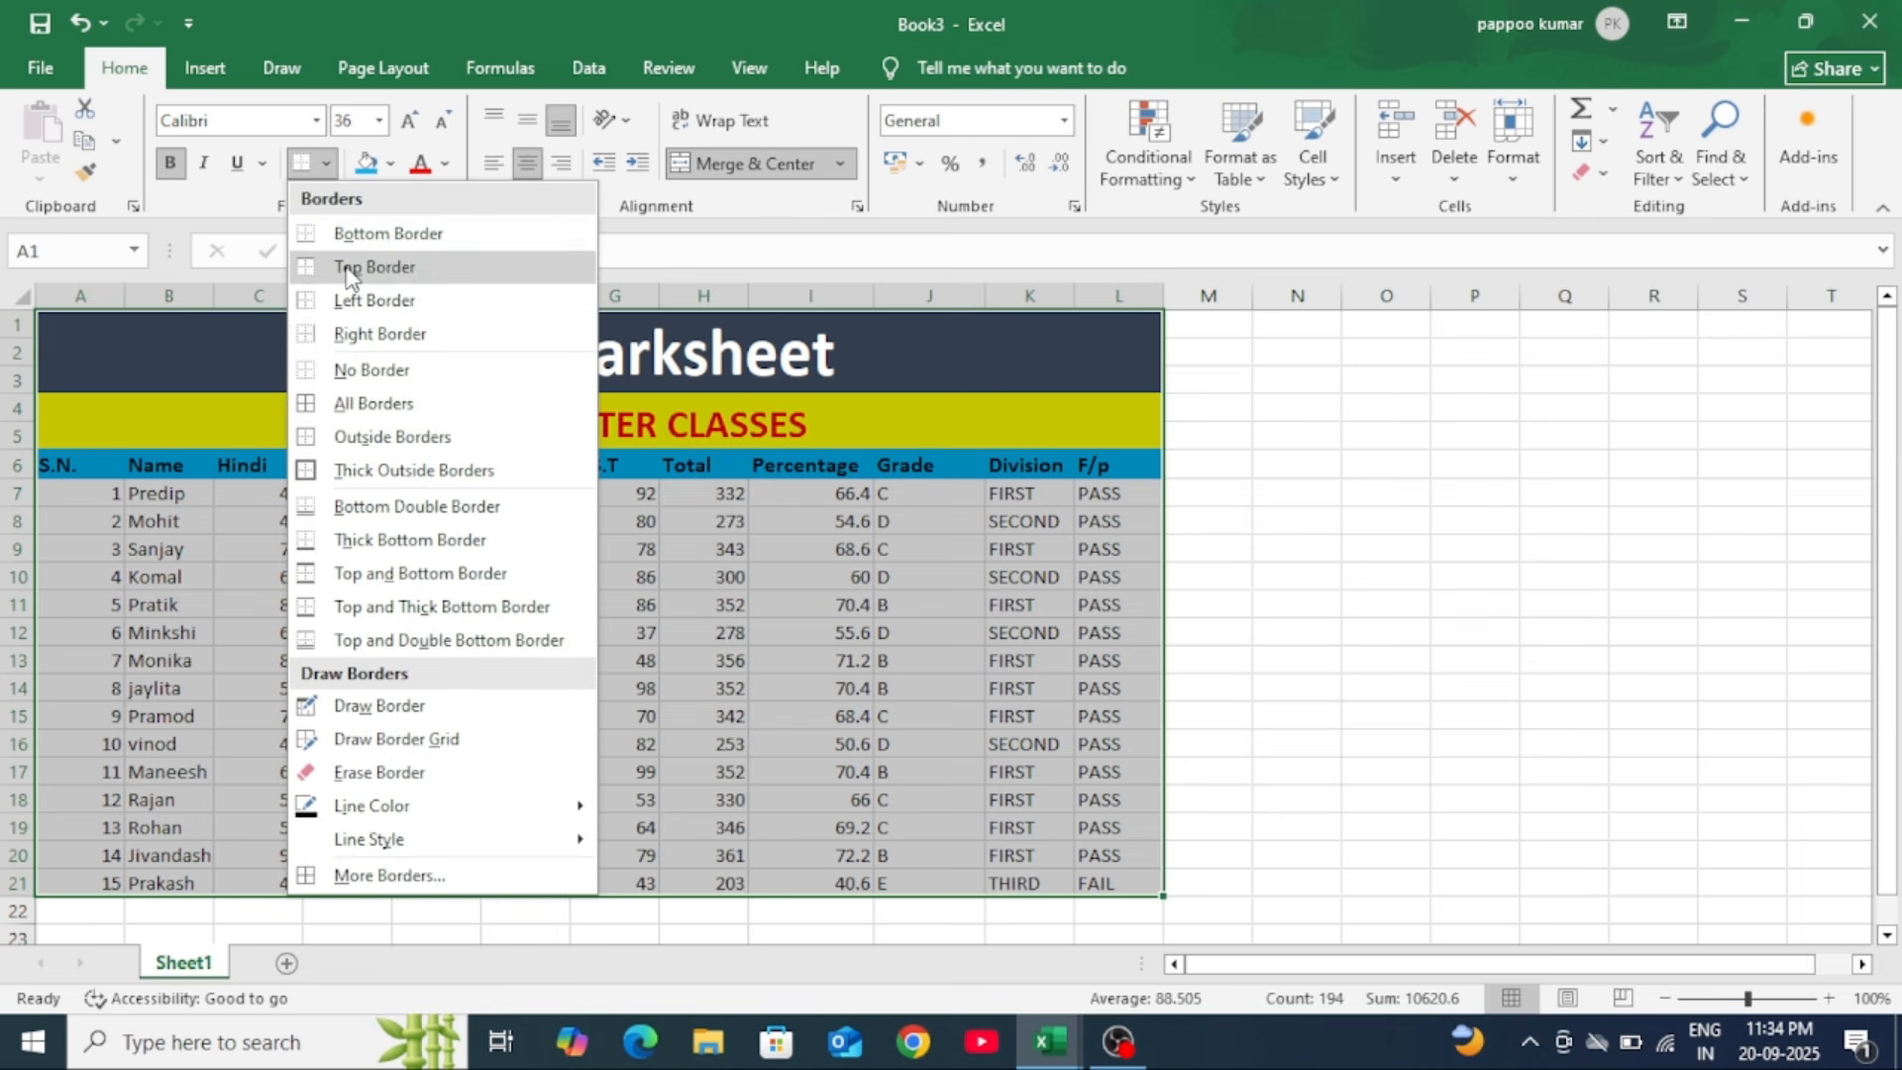
click(339, 403)
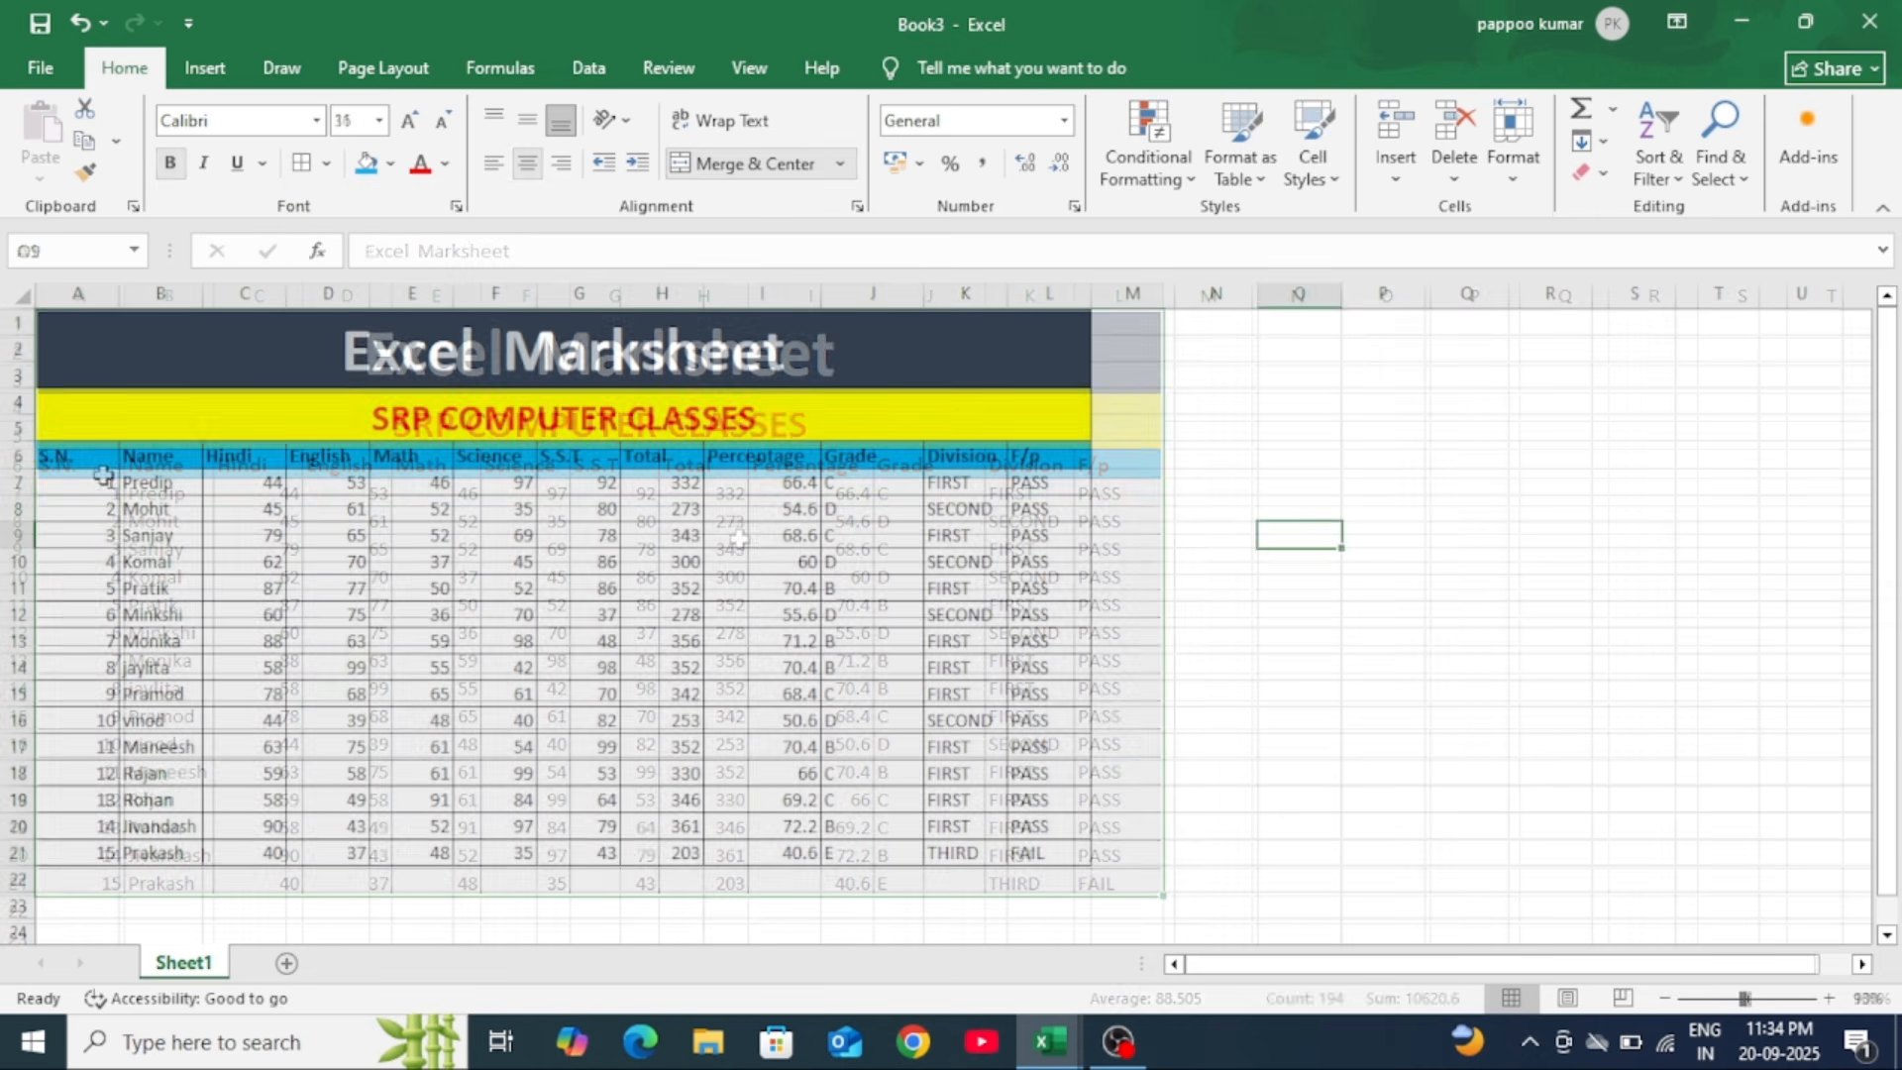
Center the student data in A7:L21 horizontally
drag(89, 483, 1030, 848)
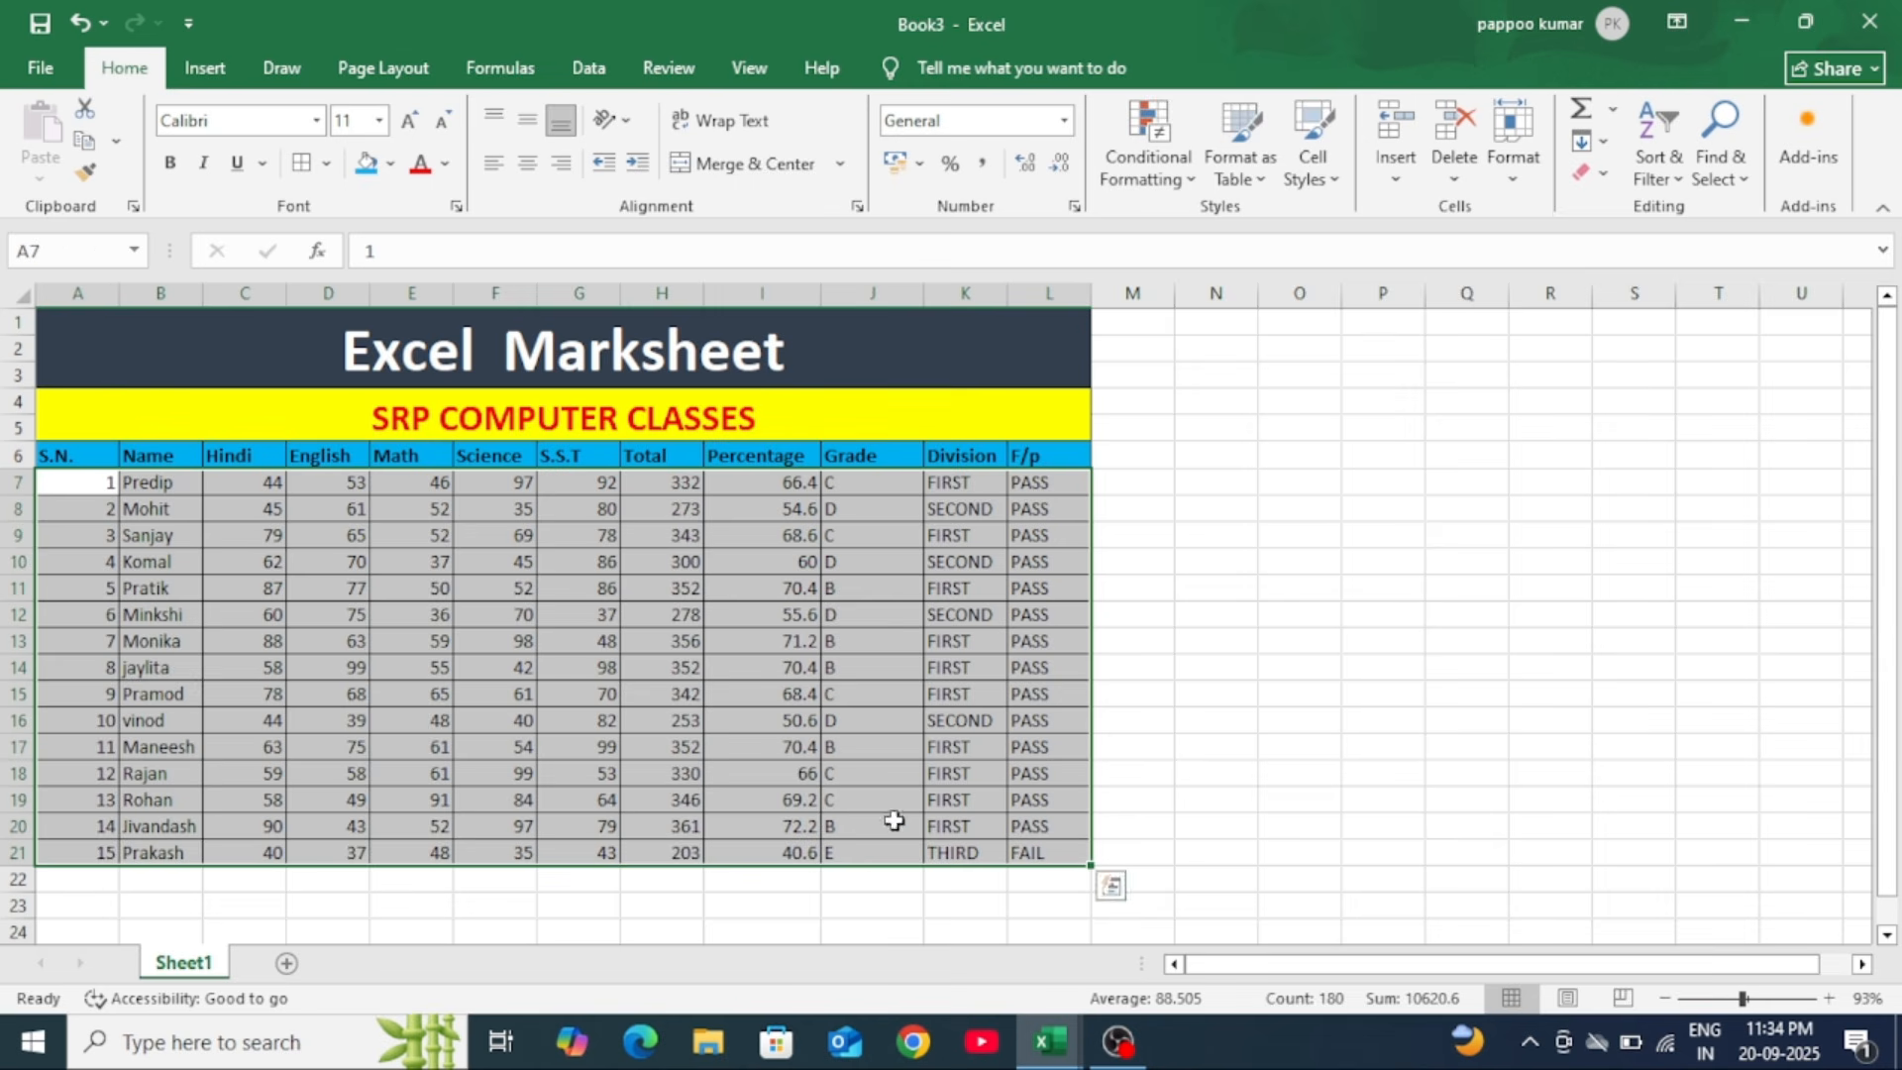
click(519, 170)
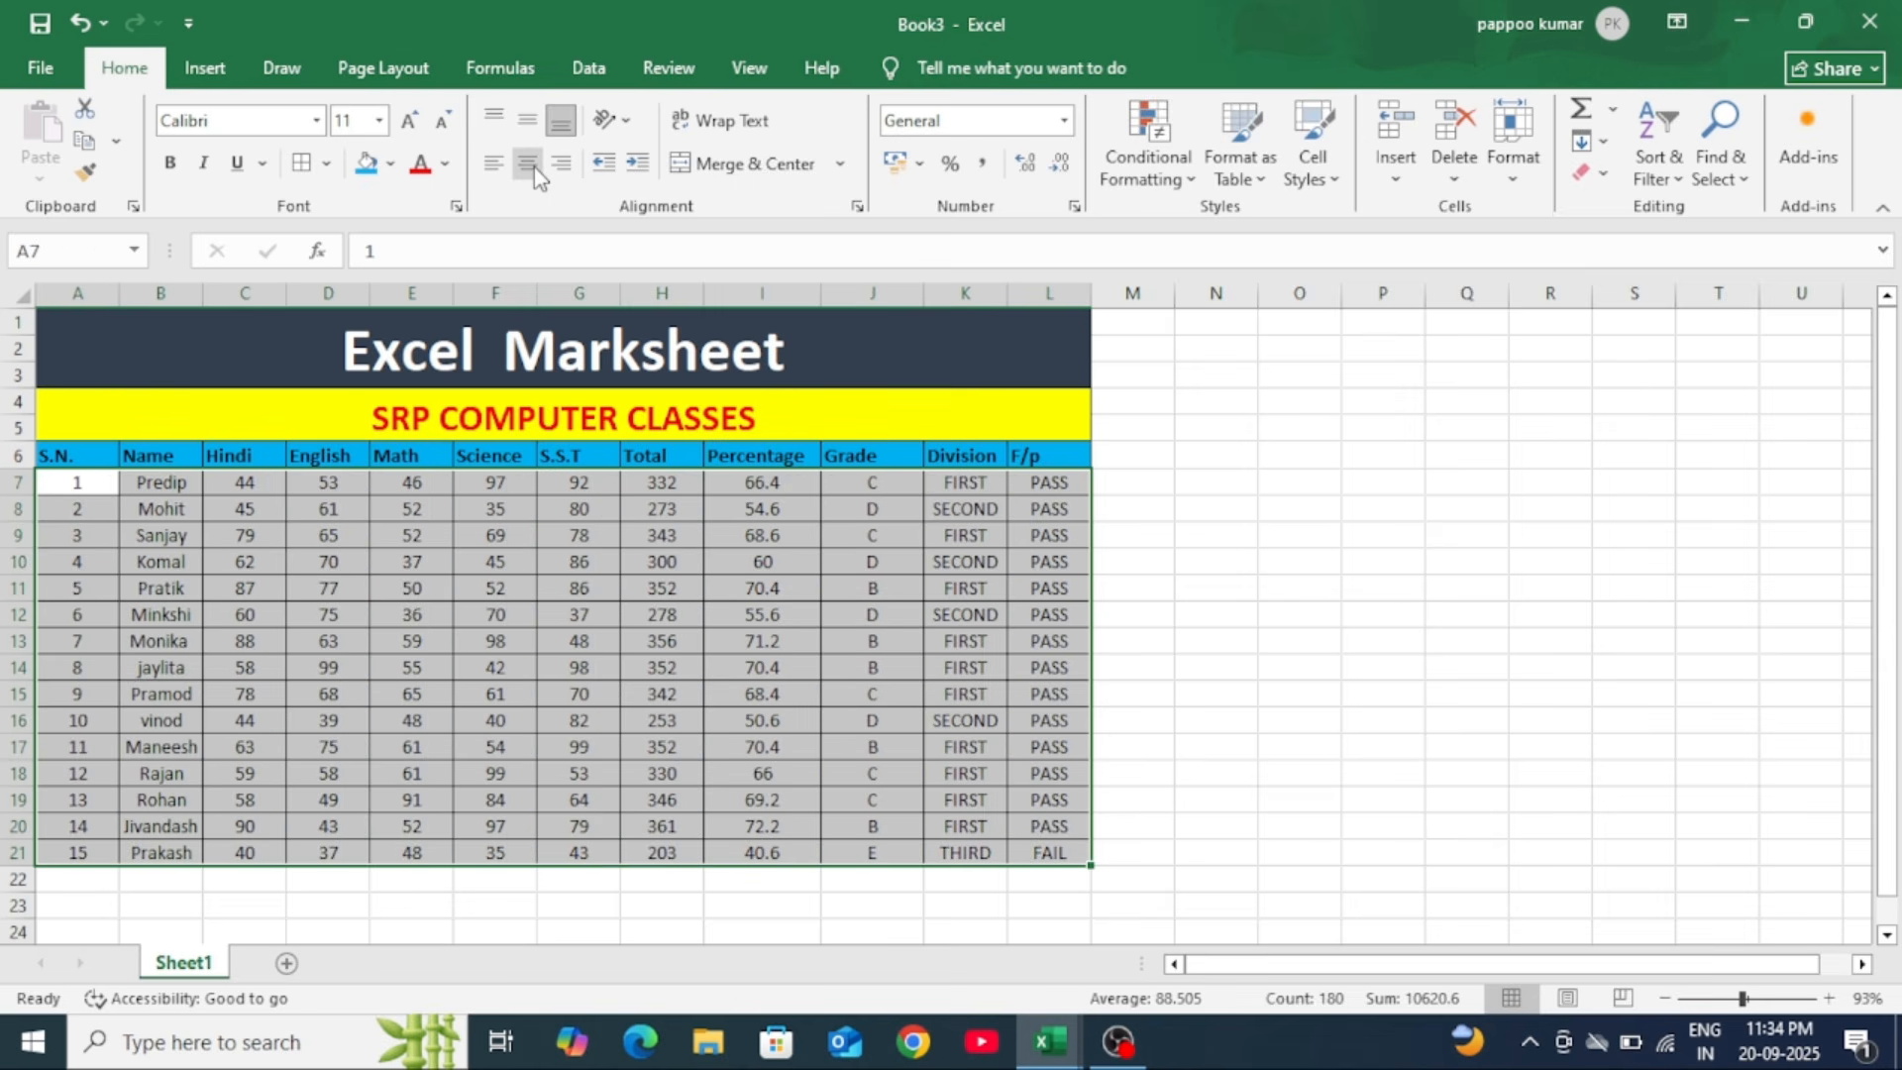
click(1475, 616)
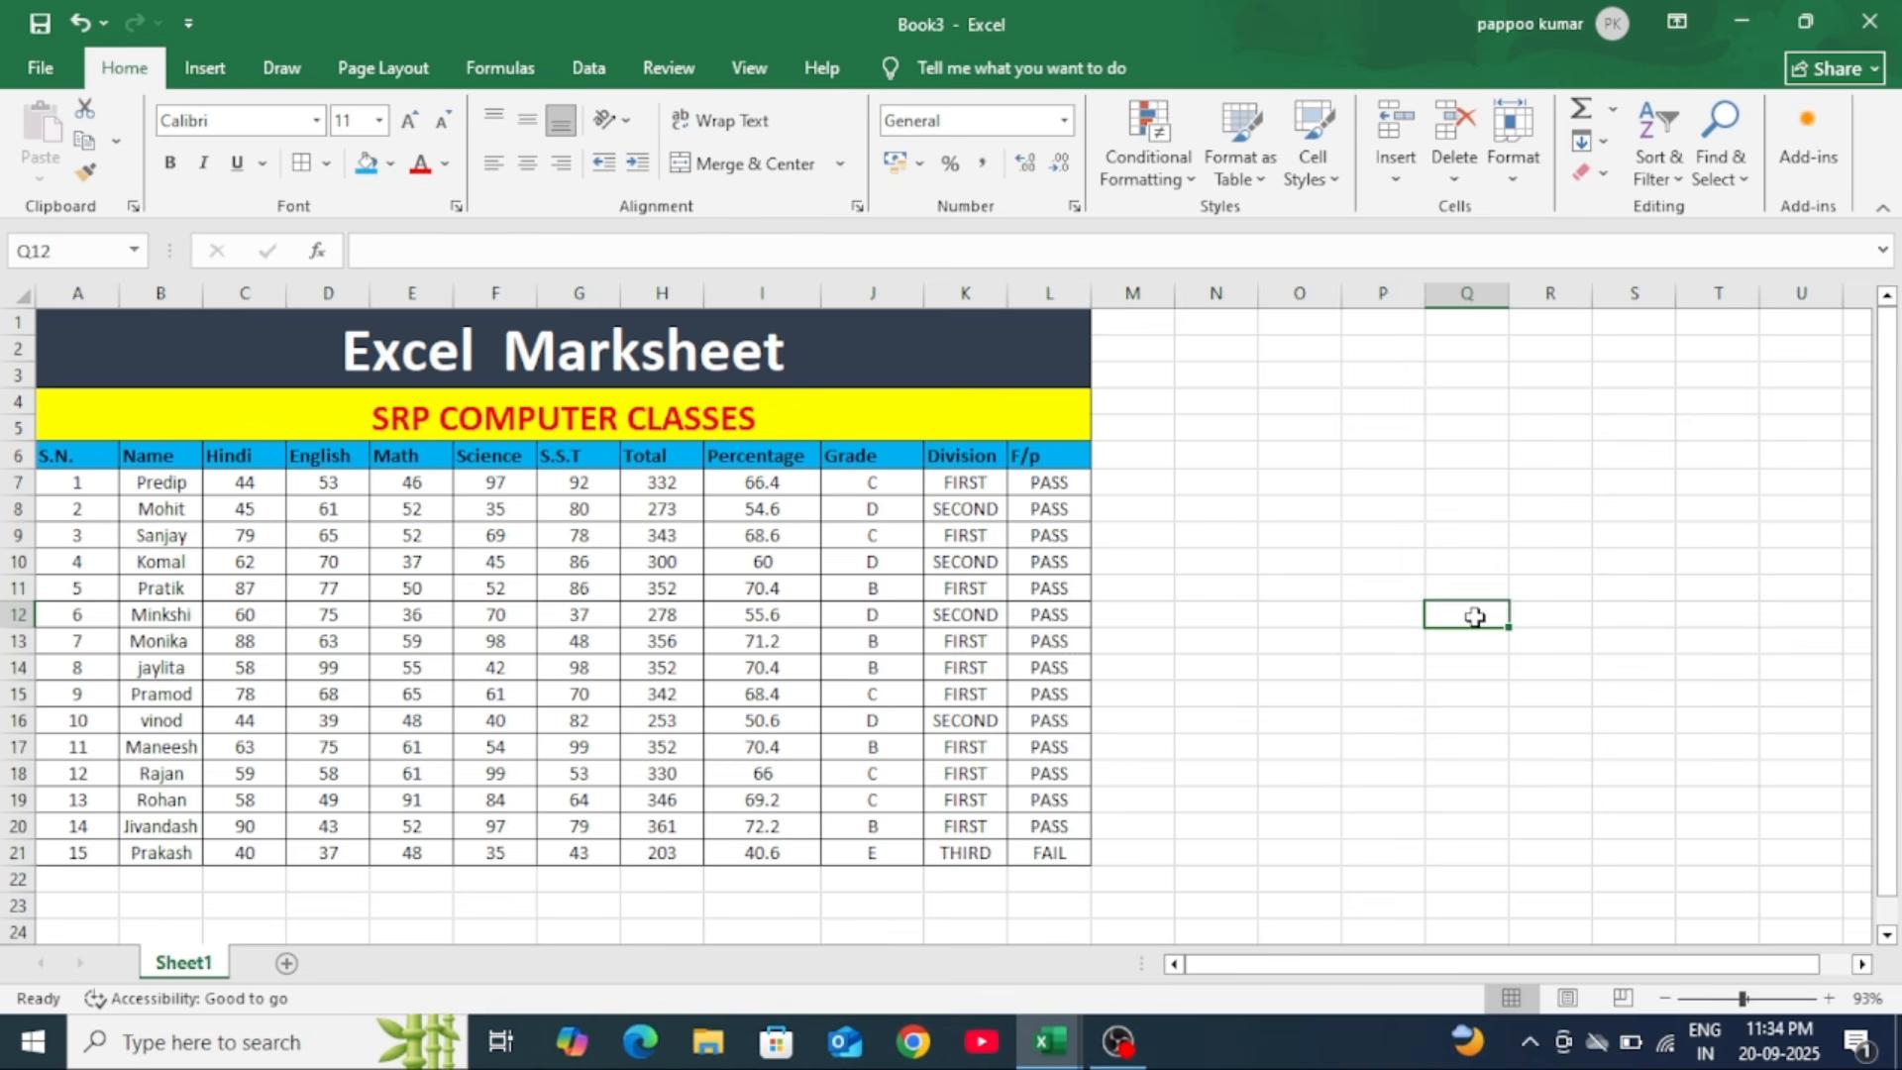